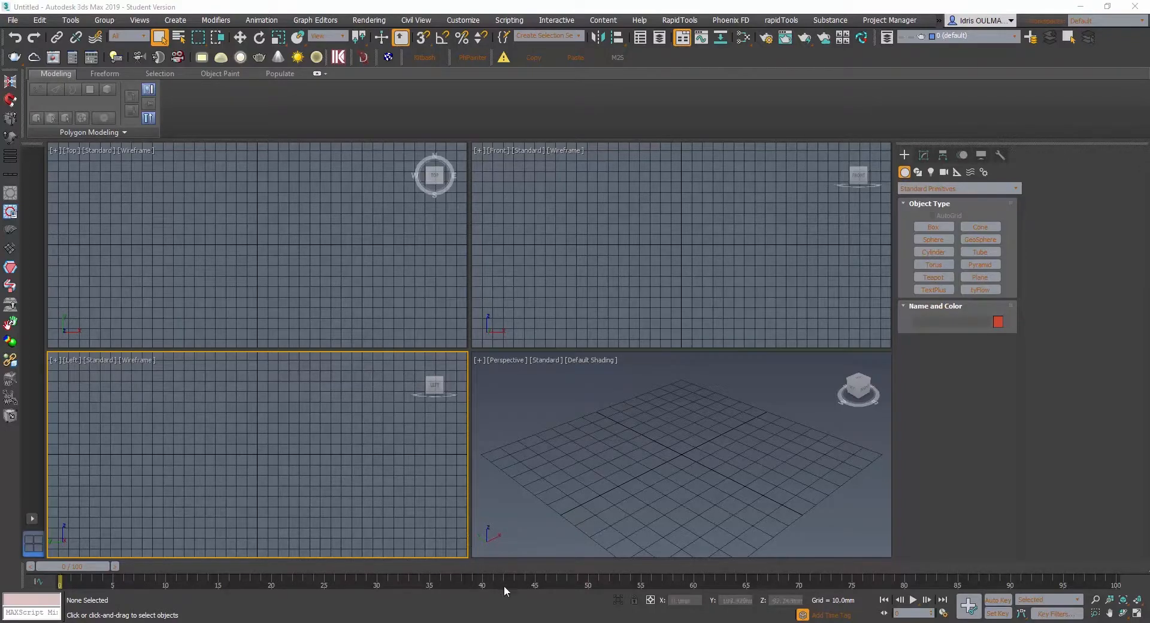
- Switch to Photoshop and look through the open scallop reference images for the shell's outside, inside, diagram and side views
left_click(513, 622)
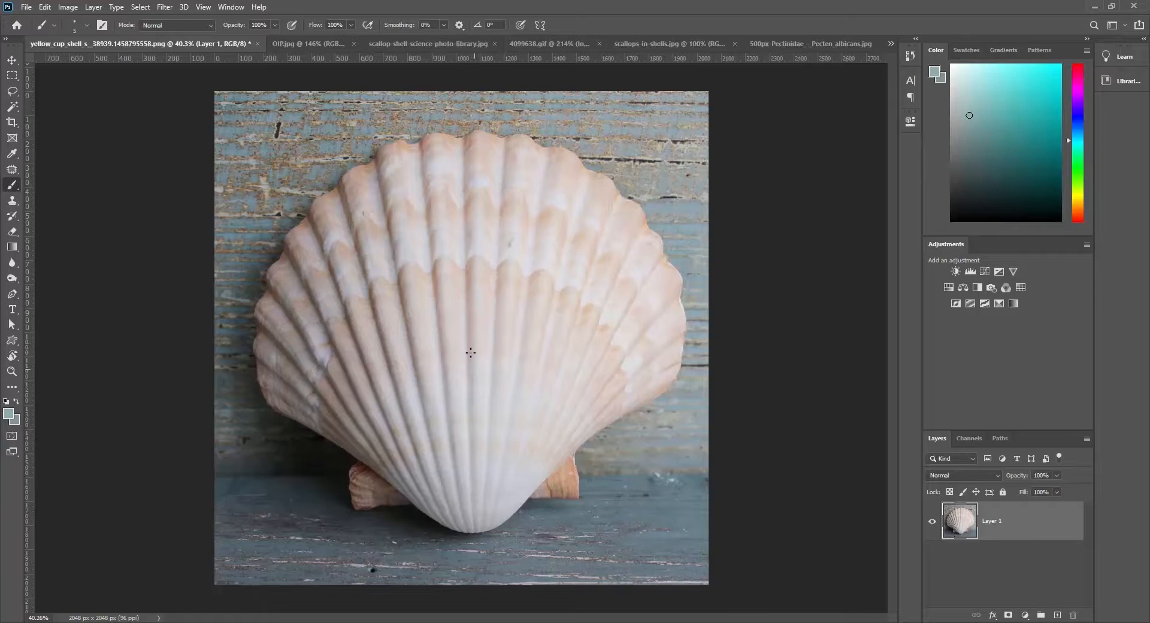
left_click(305, 44)
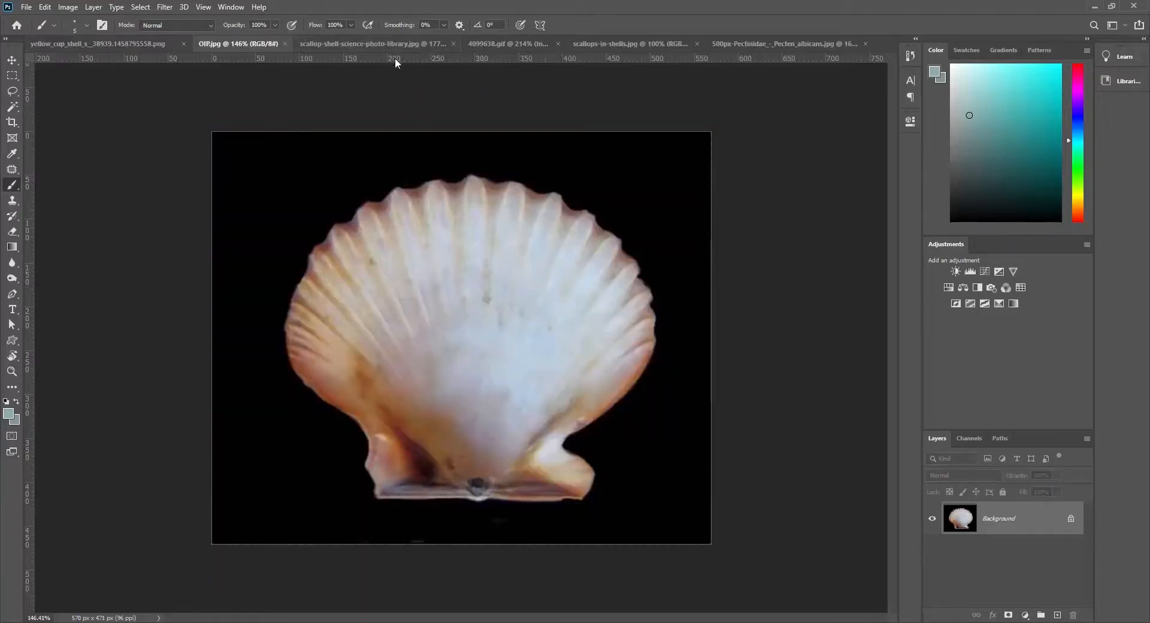
left_click(416, 43)
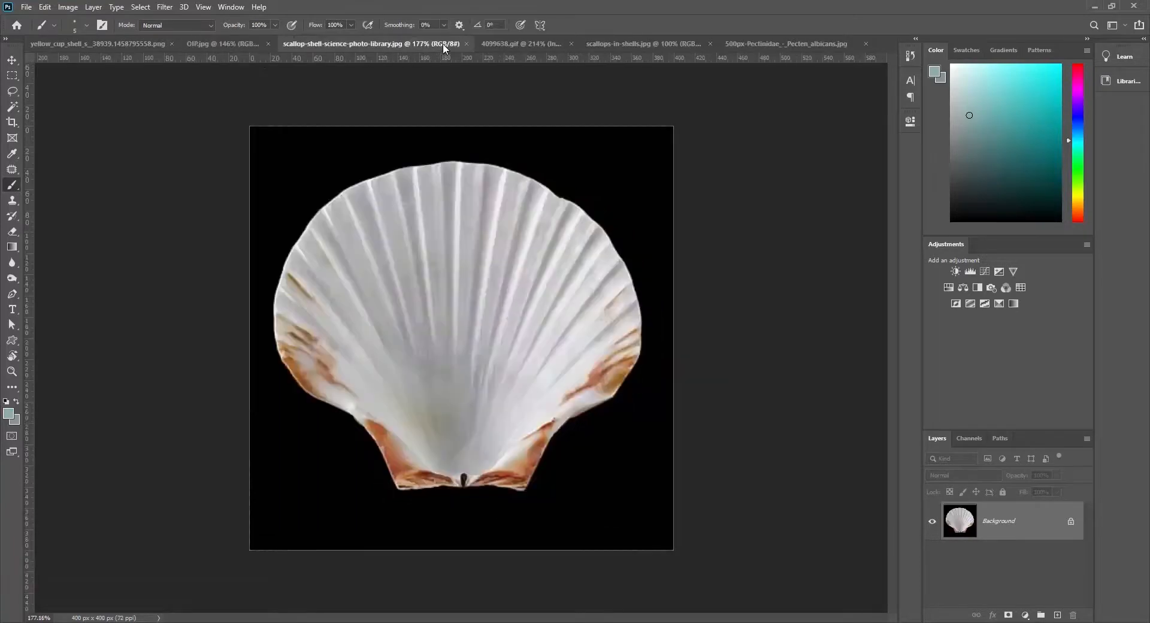
left_click(505, 44)
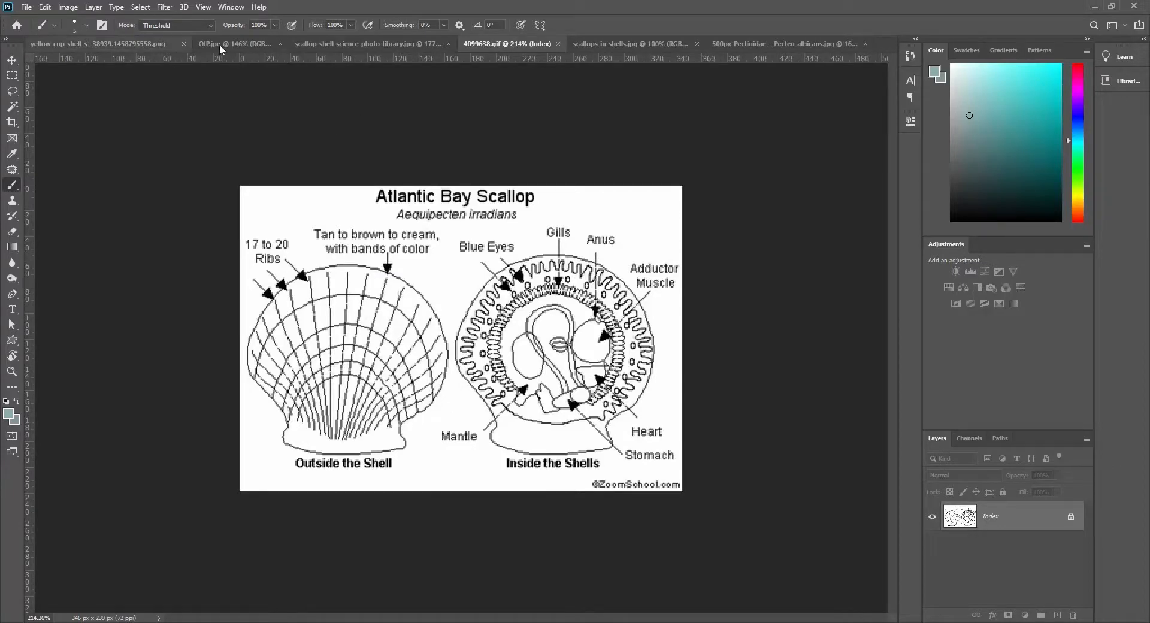
left_click(617, 43)
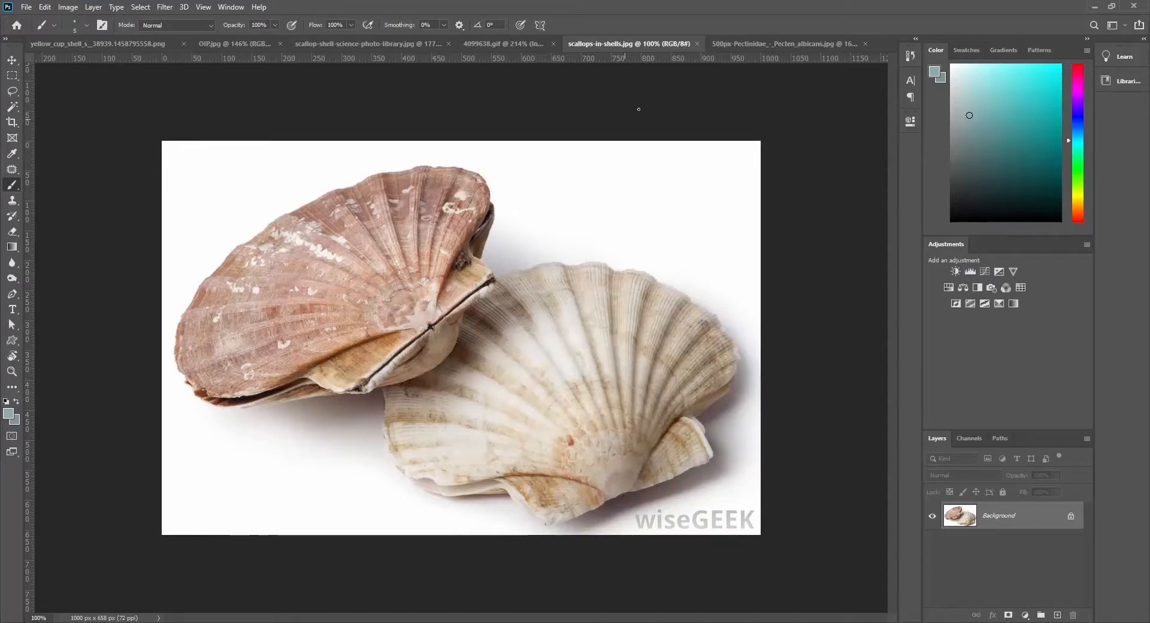
left_click(736, 44)
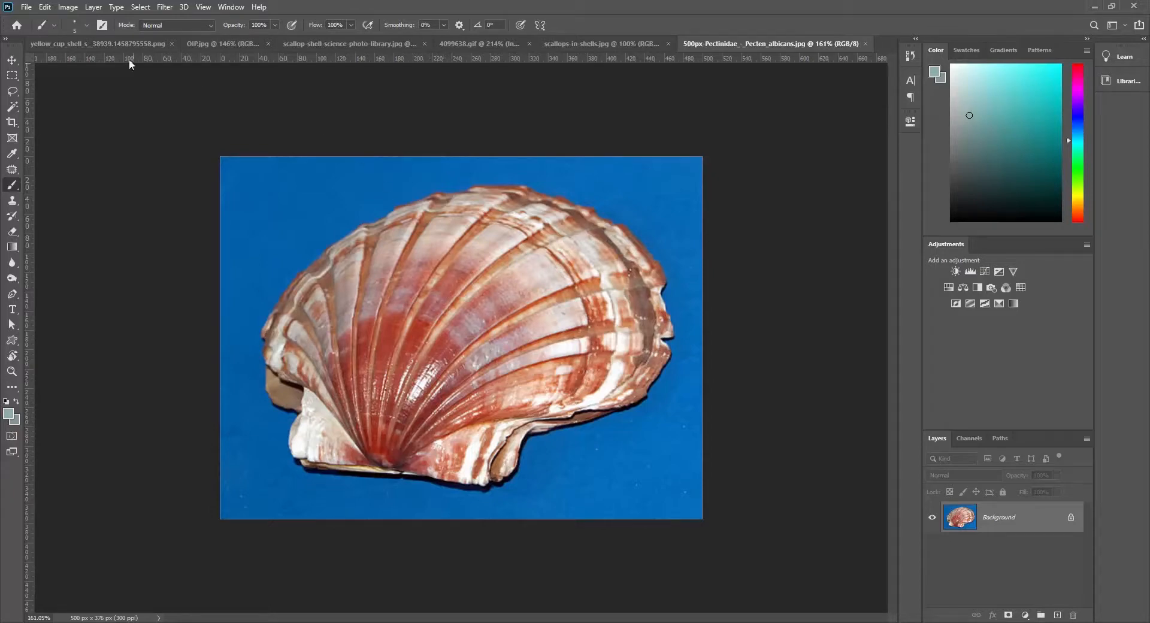
left_click(146, 41)
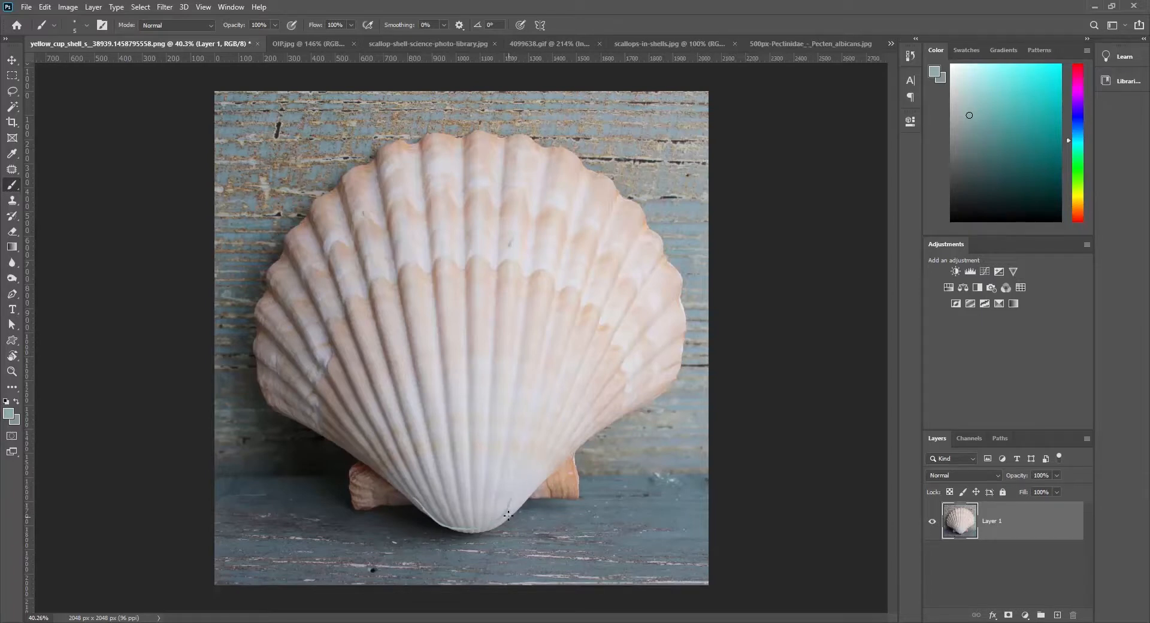
- Trace the shell's outline, lower edges, hinge area and a few curving ribs with brush strokes on the yellow_cup_shell photo
mouse_move(511, 503)
left_mouse_down()
mouse_move(573, 431)
mouse_move(682, 351)
left_mouse_up()
left_click_drag(417, 502, 276, 419)
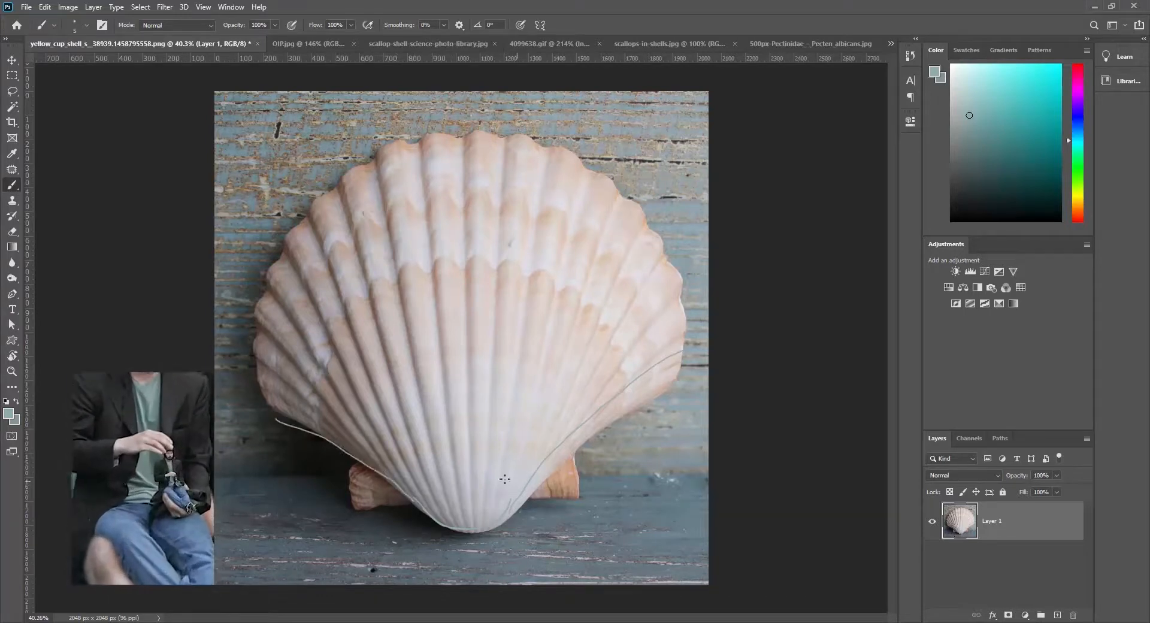
left_click_drag(477, 430, 498, 188)
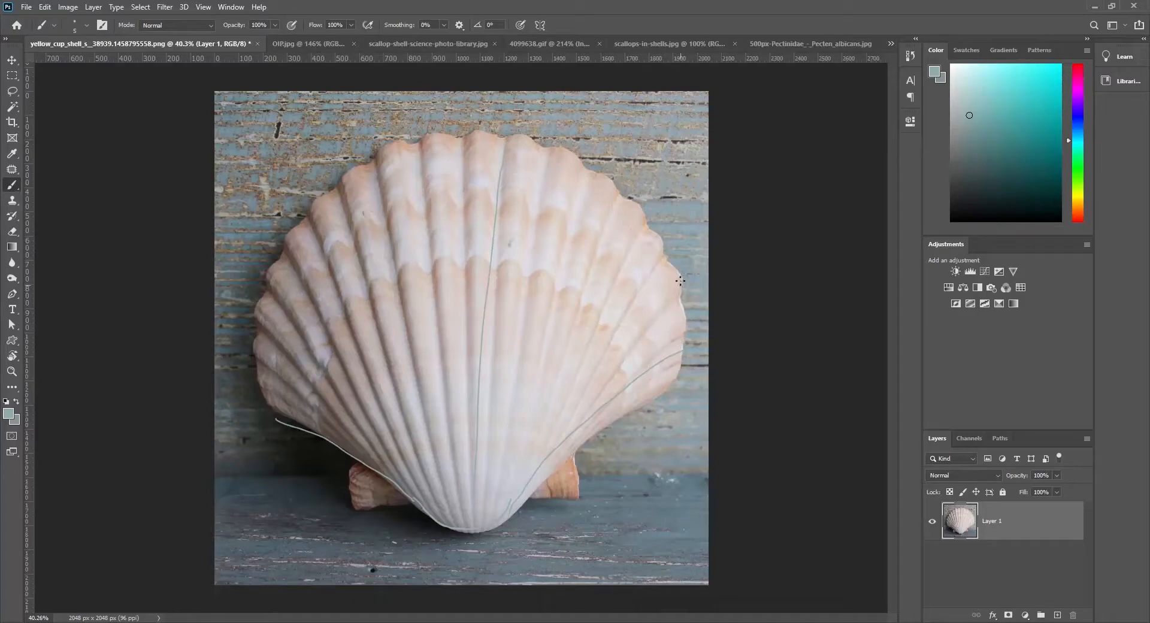
mouse_move(662, 257)
left_mouse_down()
mouse_move(607, 378)
mouse_move(511, 514)
left_mouse_up()
left_click_drag(424, 493, 480, 526)
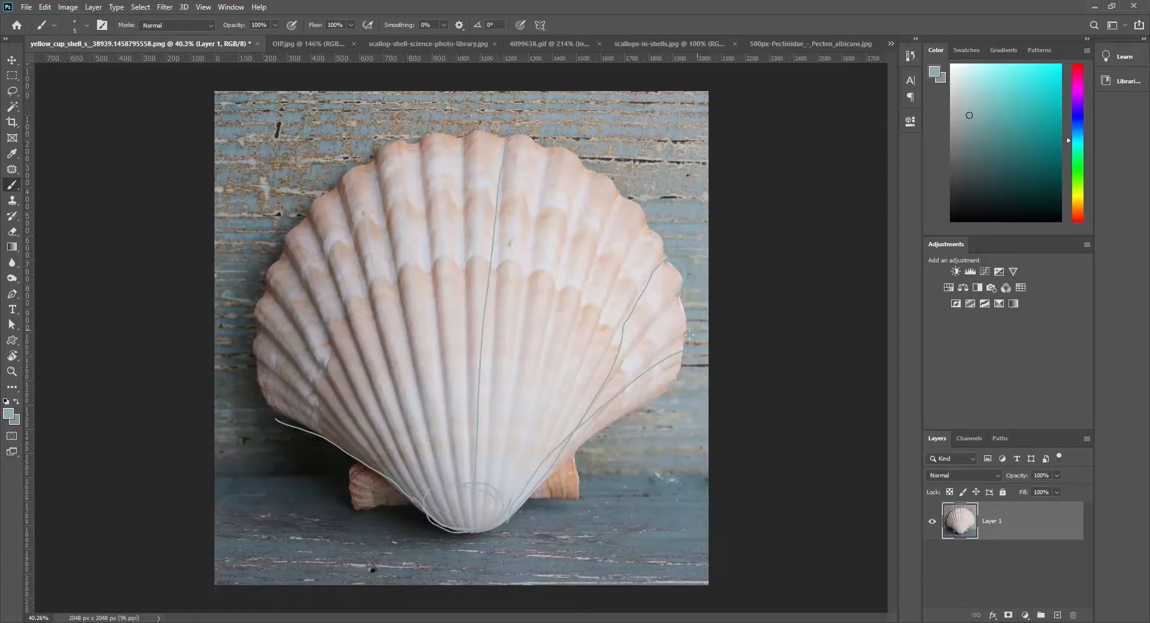
mouse_move(671, 378)
left_mouse_down()
mouse_move(681, 324)
mouse_move(665, 263)
mouse_move(428, 167)
mouse_move(258, 387)
mouse_move(271, 417)
mouse_move(298, 421)
mouse_move(562, 404)
mouse_move(664, 324)
mouse_move(625, 266)
left_mouse_up()
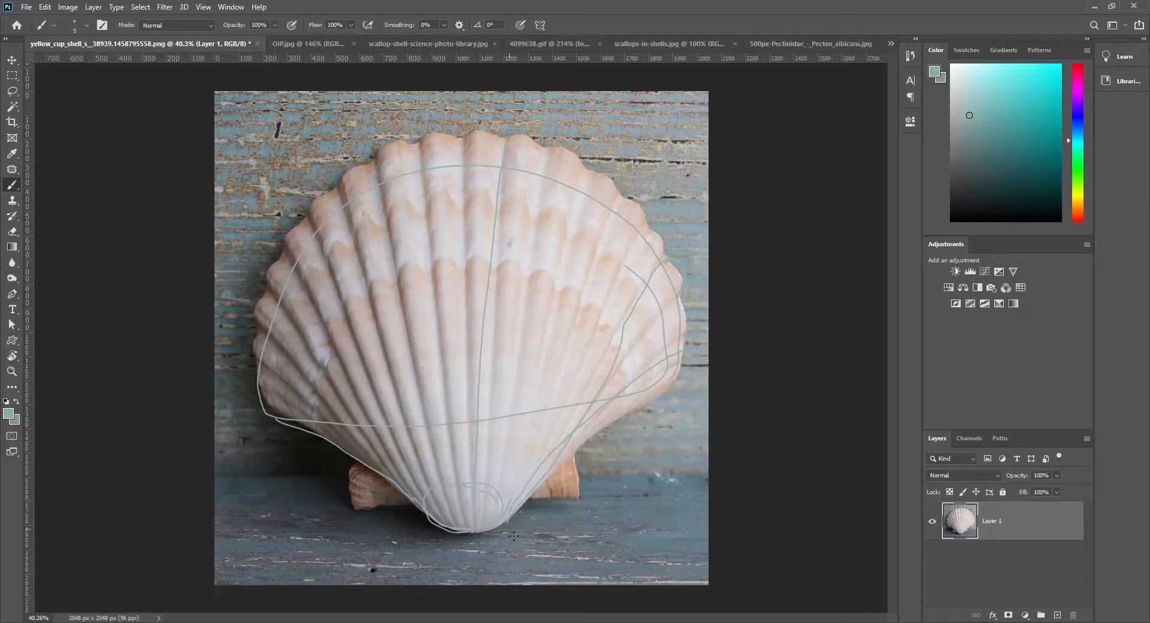
mouse_move(507, 521)
left_mouse_down()
mouse_move(519, 549)
mouse_move(538, 537)
left_mouse_up()
mouse_move(568, 217)
left_mouse_down()
mouse_move(558, 328)
mouse_move(493, 476)
left_mouse_up()
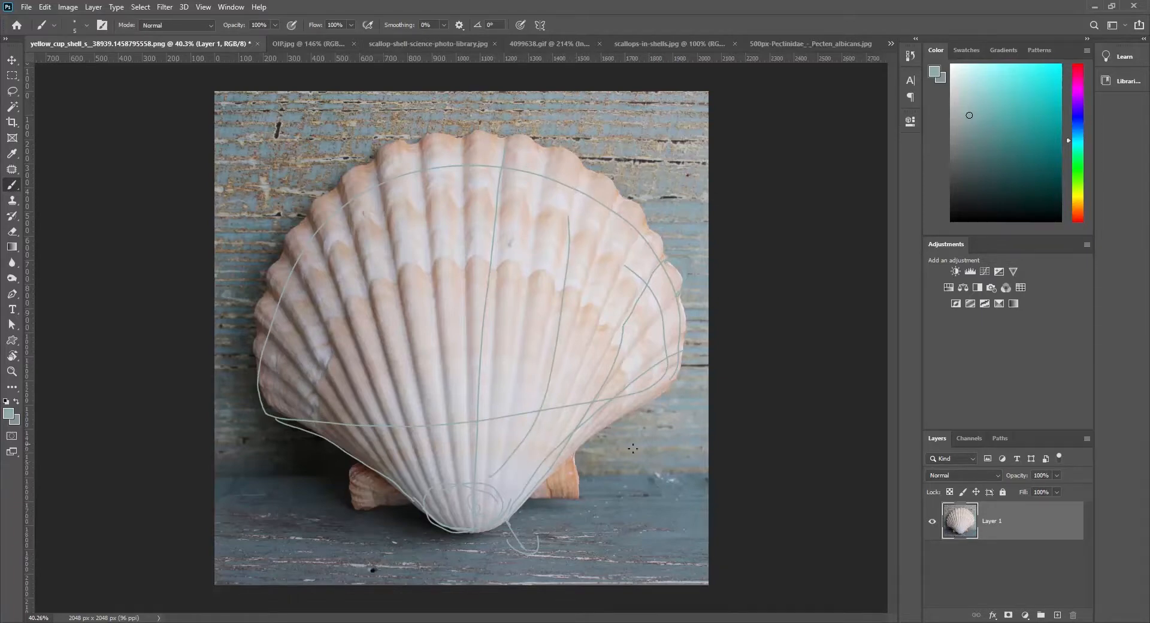
- Prepare a new blank sketch layer with the shell photo layer hidden and black (000000) as the foreground colour
left_click(1056, 616)
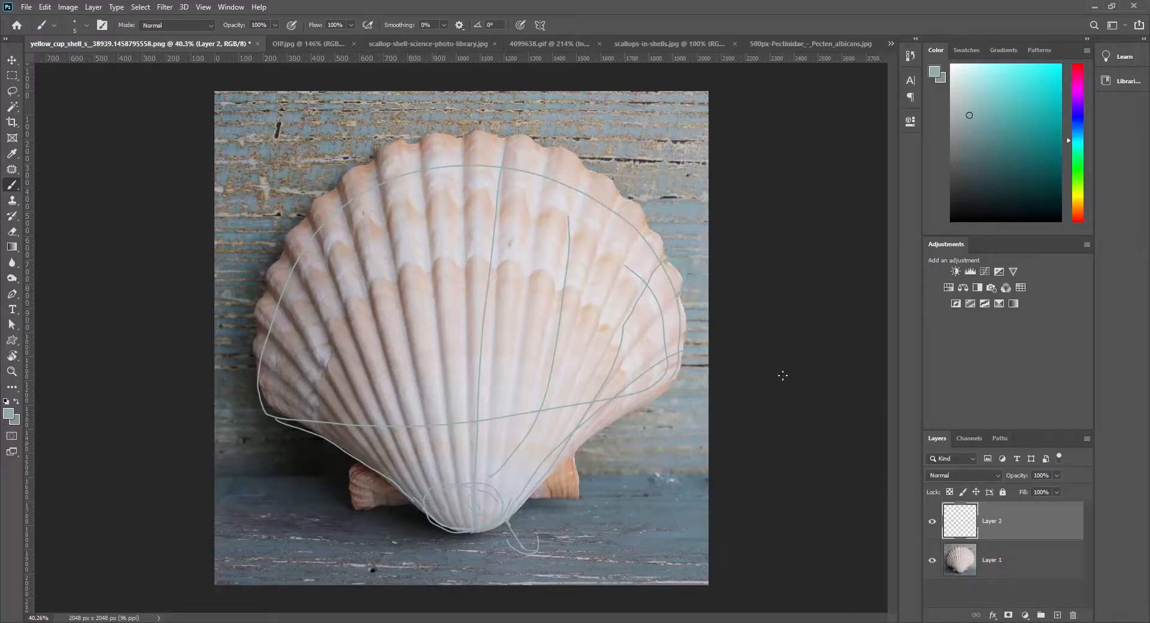
left_click(932, 560)
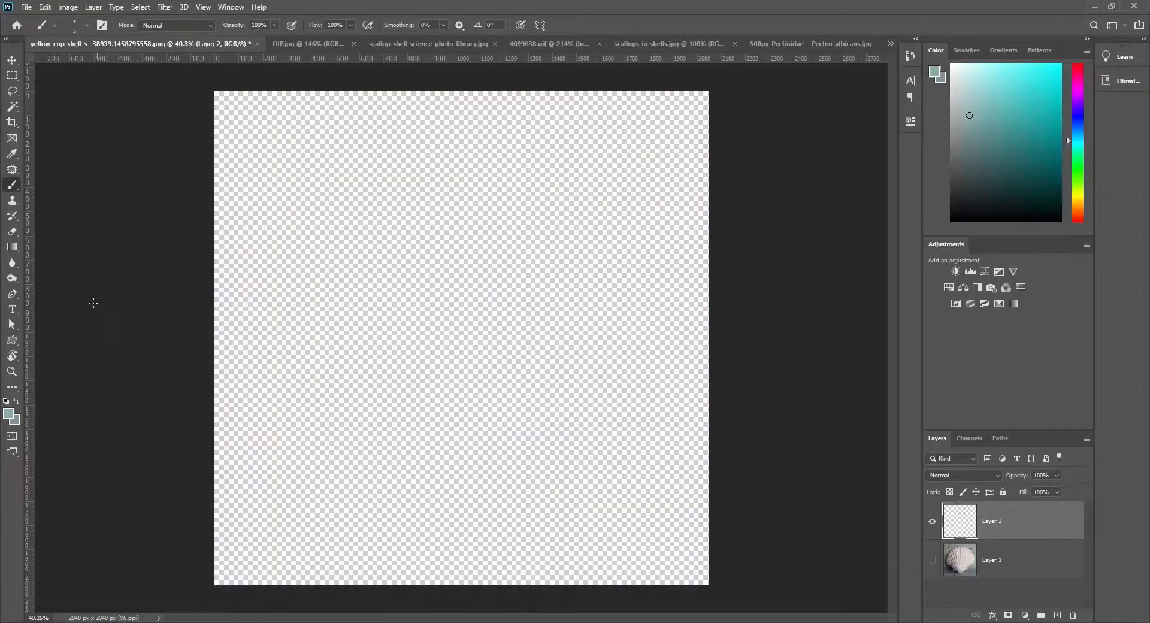
left_click(16, 415)
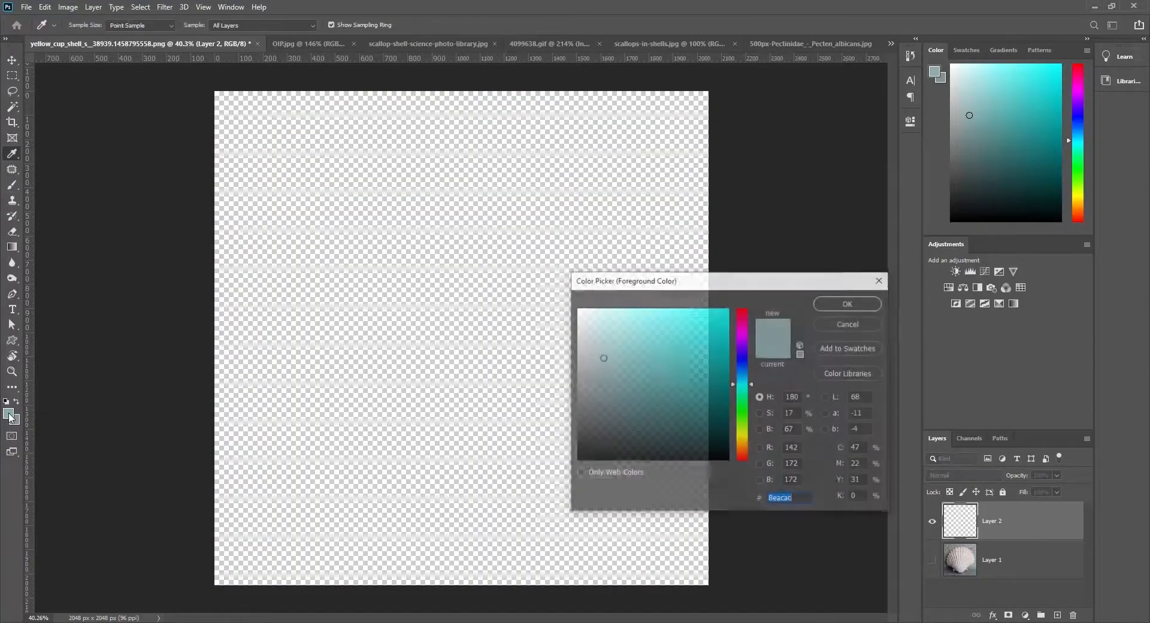
left_click(570, 457)
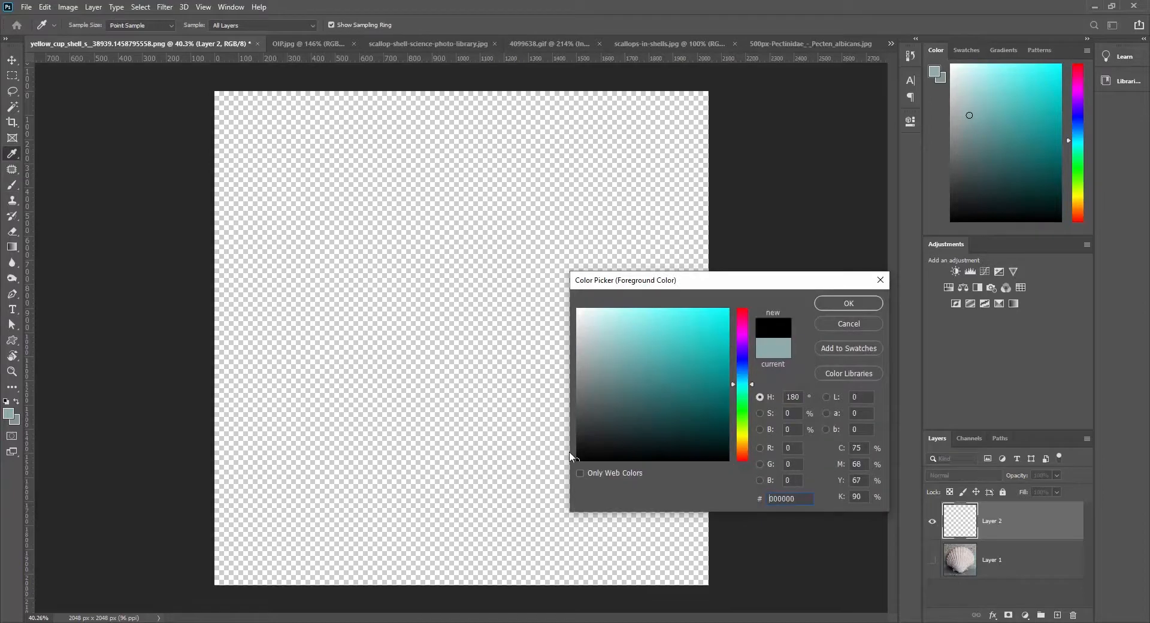
left_click(851, 303)
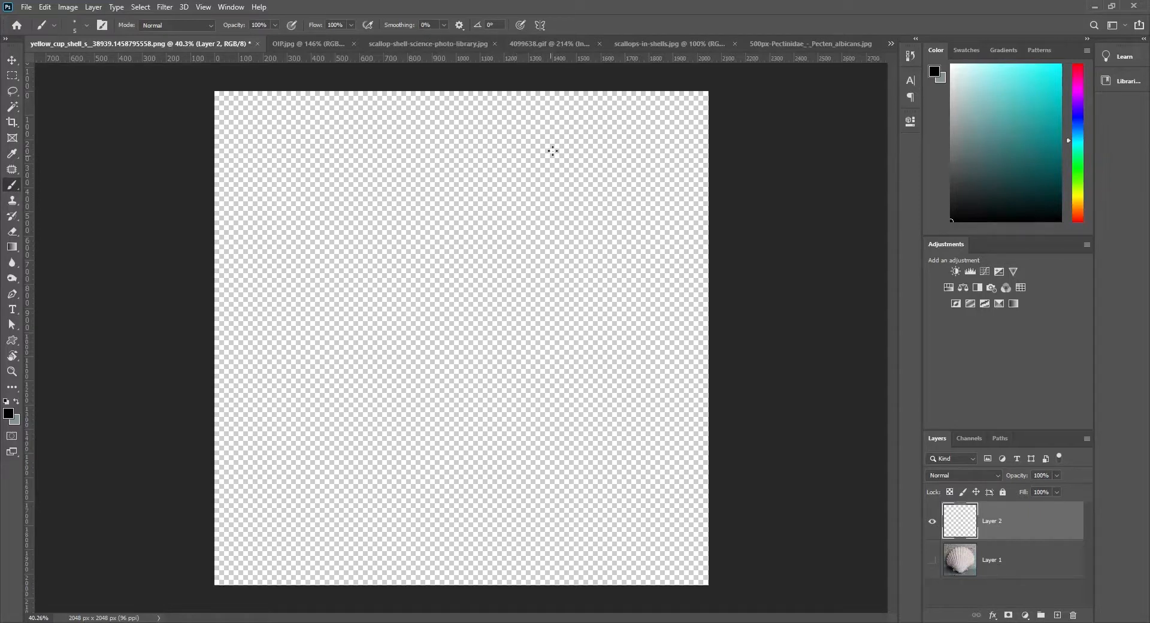
- Sketch a simplified ribbed cone near the canvas's upper middle, with a small cap on its tip and curved arrows on both sides
mouse_move(458, 203)
left_mouse_down()
mouse_move(537, 202)
mouse_move(451, 206)
left_mouse_up()
mouse_move(537, 200)
left_mouse_down()
mouse_move(502, 142)
mouse_move(480, 145)
mouse_move(508, 142)
mouse_move(453, 207)
left_mouse_up()
left_click_drag(495, 135, 492, 142)
left_click(485, 130)
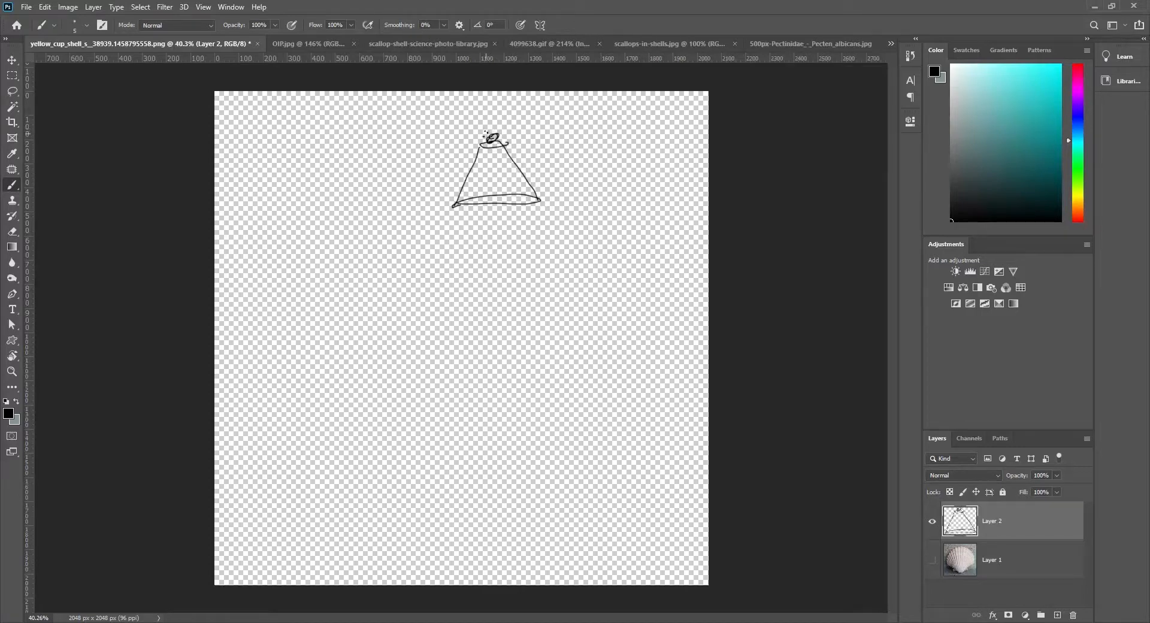
left_click_drag(502, 151, 513, 202)
mouse_move(492, 153)
left_mouse_down()
mouse_move(493, 202)
mouse_move(479, 173)
mouse_move(464, 206)
left_mouse_up()
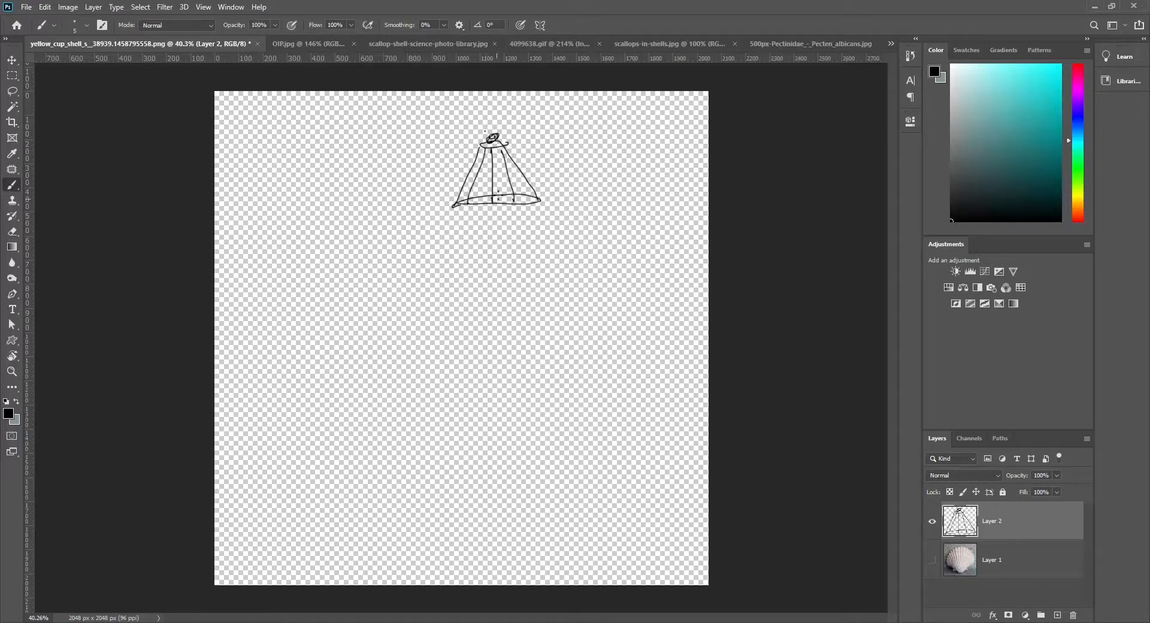
left_click_drag(532, 160, 551, 202)
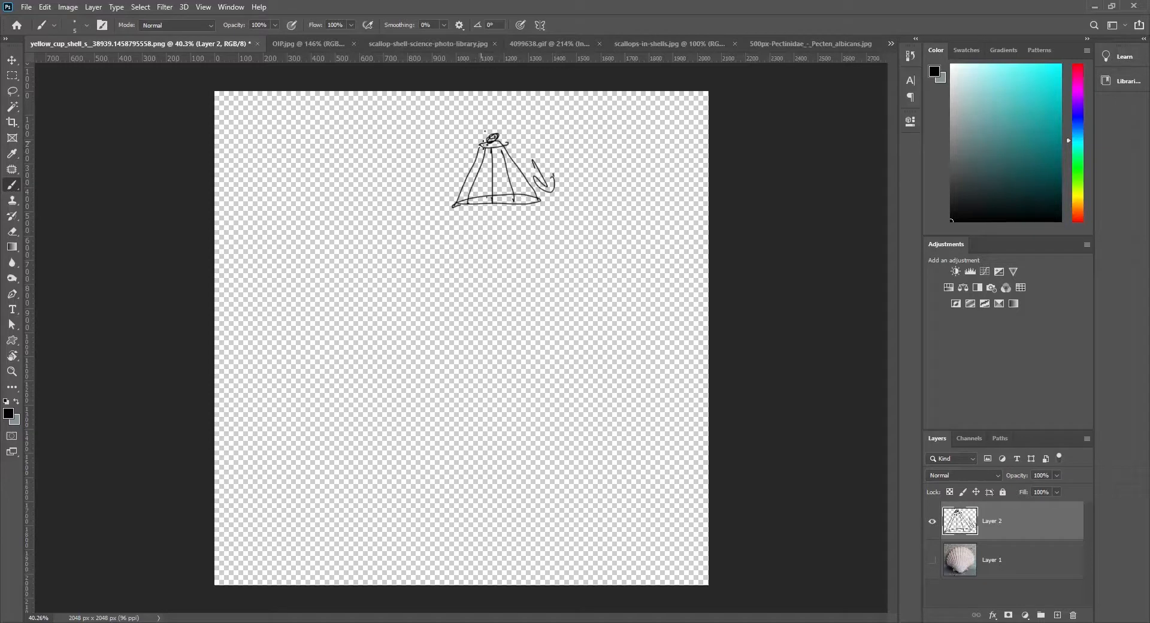
mouse_move(486, 133)
left_mouse_down()
mouse_move(445, 163)
mouse_move(455, 169)
left_mouse_up()
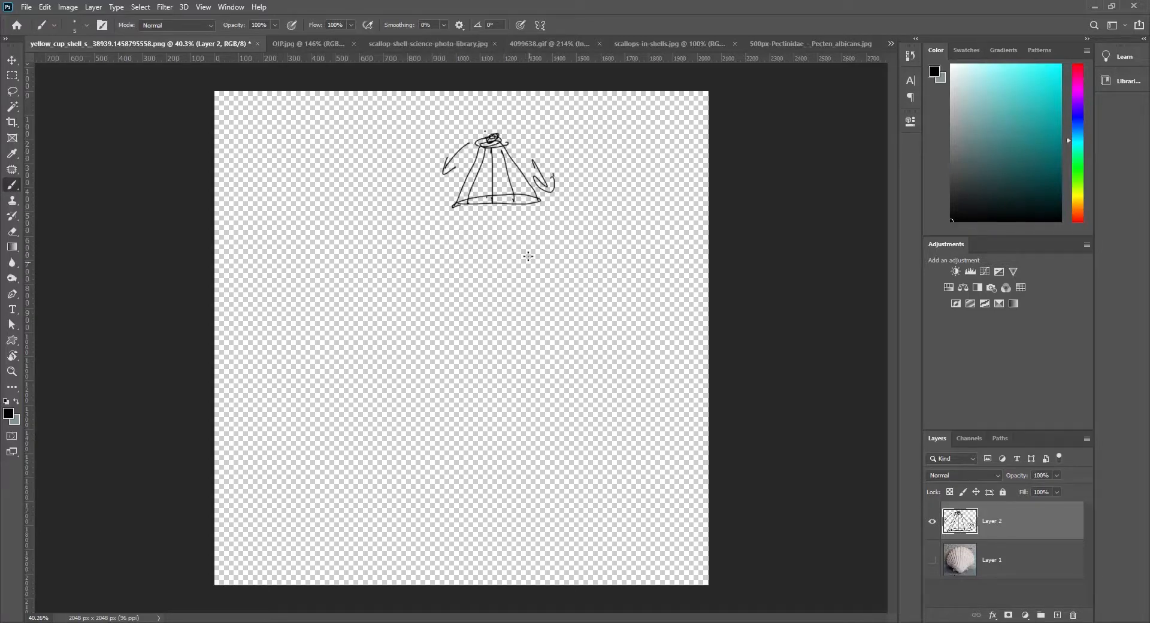
- Sketch a flattened side view of the ribbed shell with a dark hinge end below the cone, and circle the cone sketch
left_click_drag(533, 263, 431, 246)
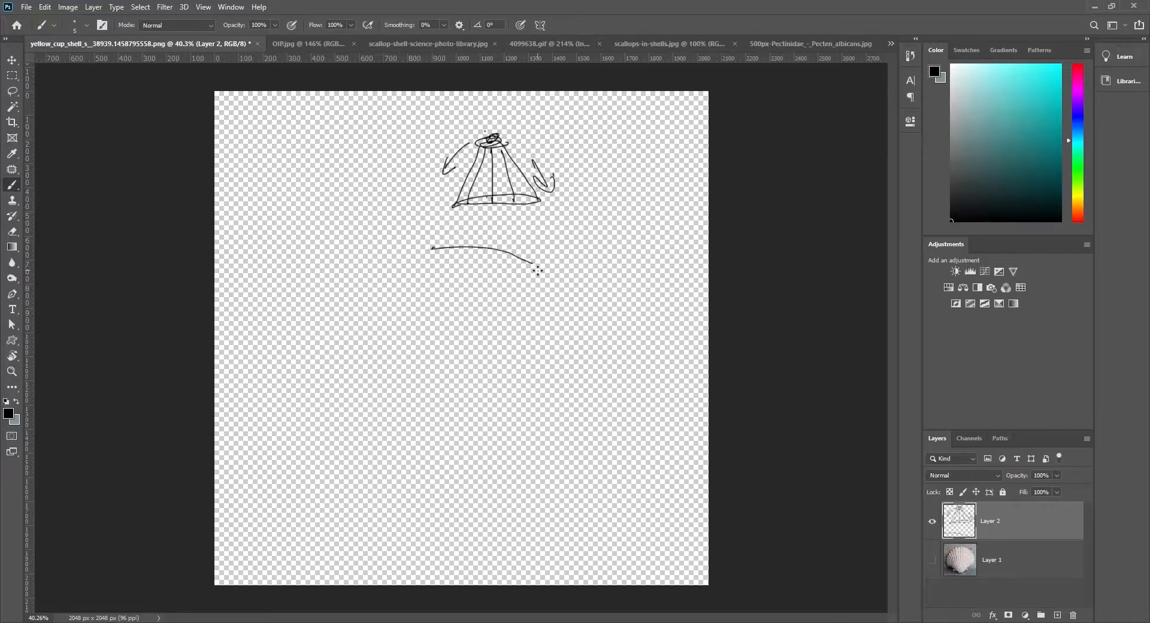
mouse_move(538, 270)
left_mouse_down()
mouse_move(434, 263)
mouse_move(505, 274)
mouse_move(489, 280)
mouse_move(509, 261)
mouse_move(525, 275)
left_mouse_up()
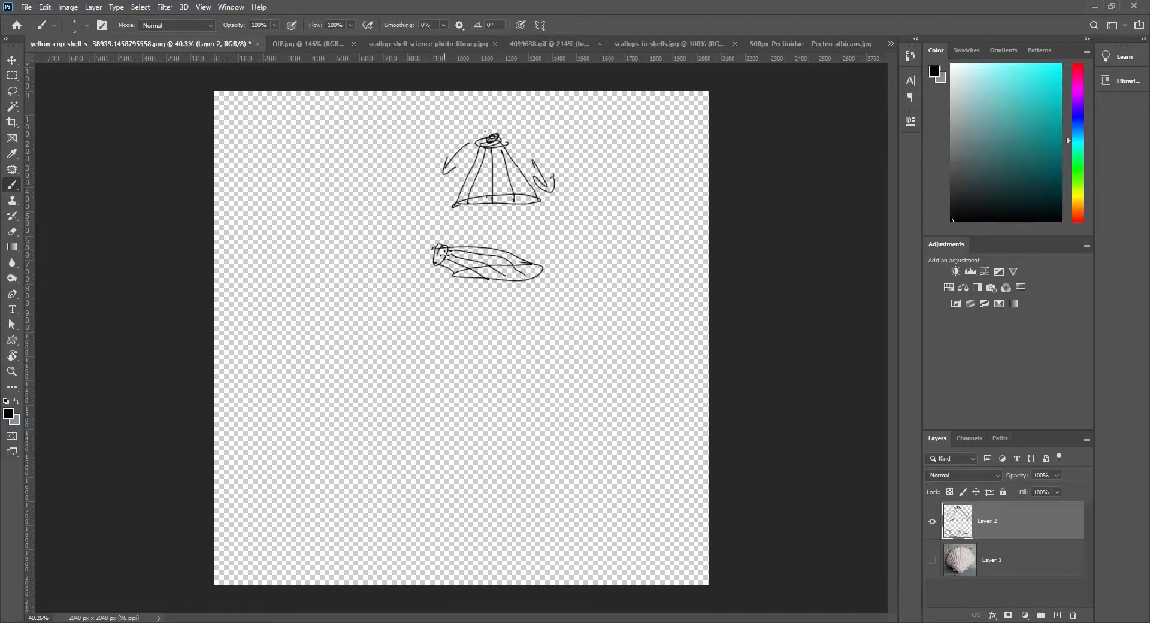
mouse_move(442, 254)
left_mouse_down()
mouse_move(435, 263)
mouse_move(444, 251)
left_mouse_up()
mouse_move(459, 158)
left_mouse_down()
mouse_move(455, 187)
mouse_move(465, 136)
left_mouse_up()
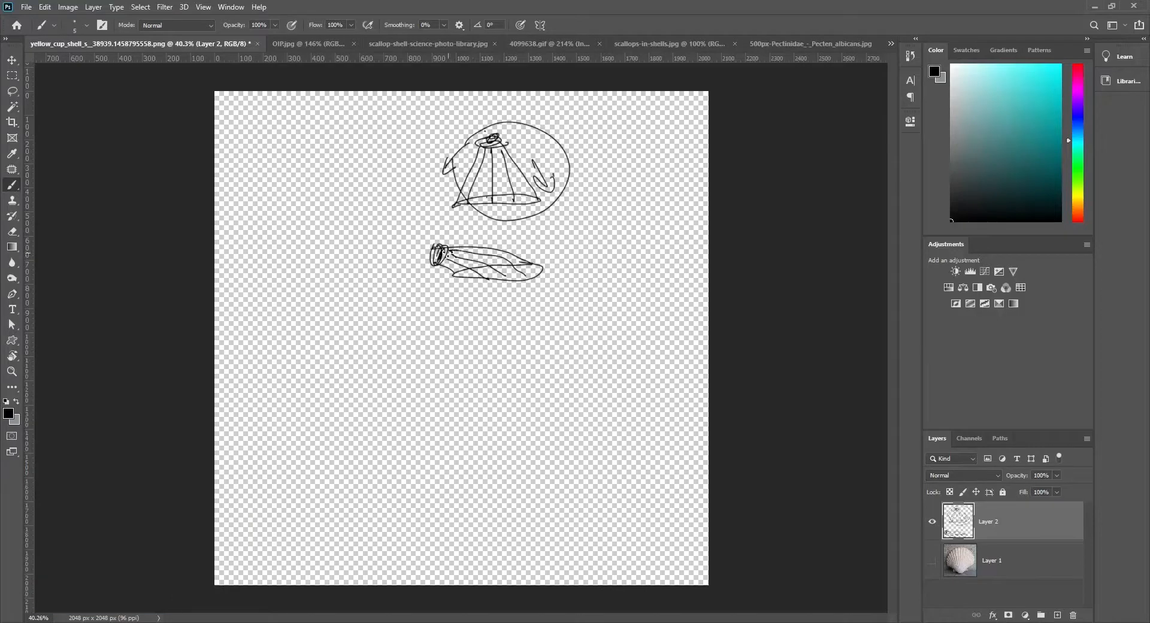
mouse_move(448, 252)
left_mouse_down()
mouse_move(519, 273)
mouse_move(483, 280)
left_mouse_up()
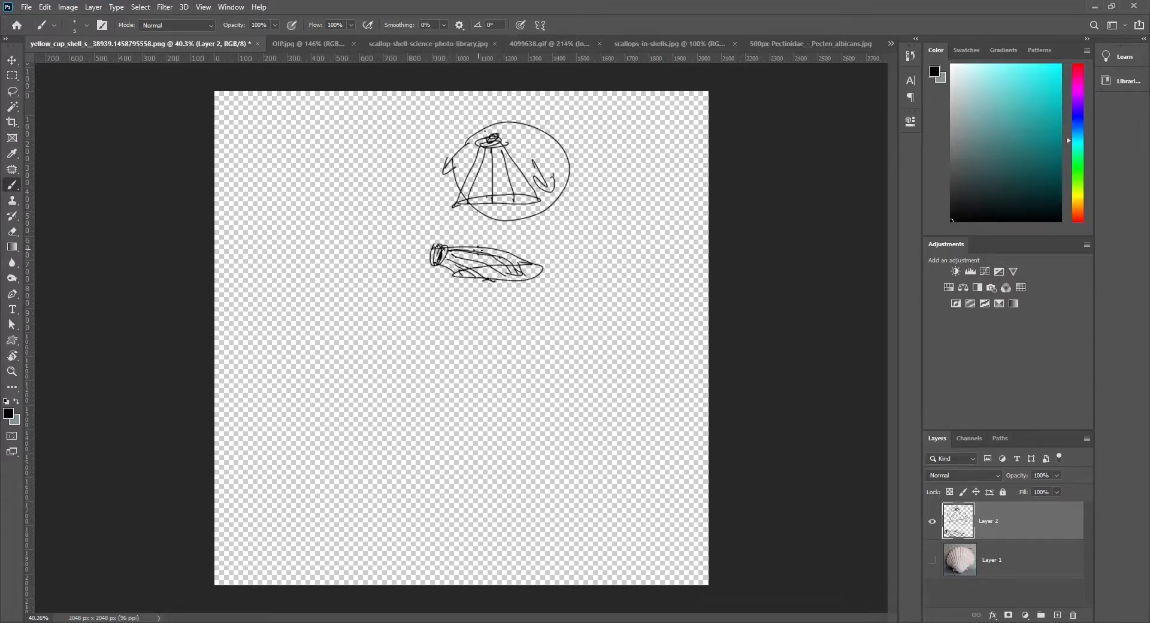
left_click_drag(470, 264, 463, 256)
mouse_move(447, 247)
left_mouse_down()
mouse_move(453, 259)
mouse_move(437, 266)
left_mouse_up()
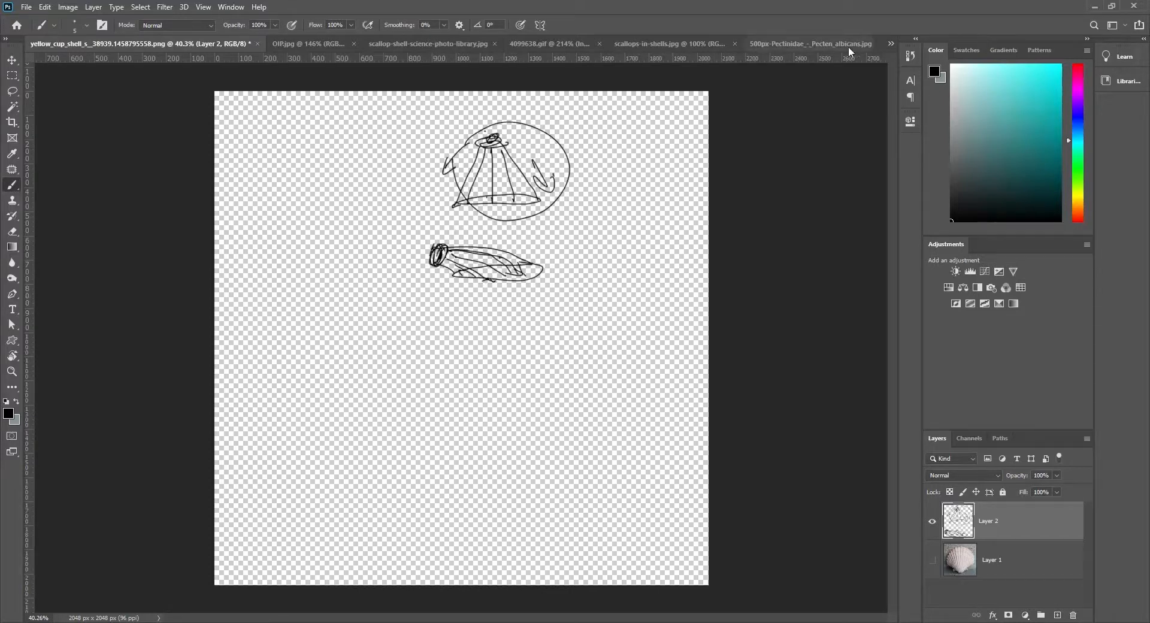
- Review the side-view references and outline the hinge ears in black along the base of the 500px-Pectinidae shell photo
left_click(815, 44)
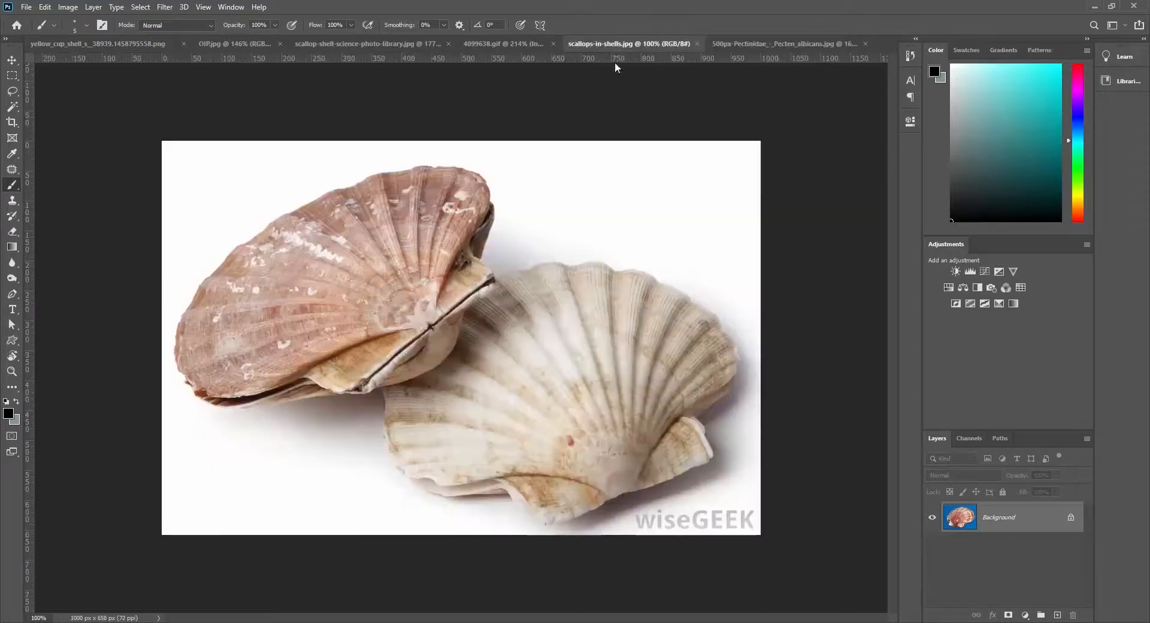
left_click(626, 44)
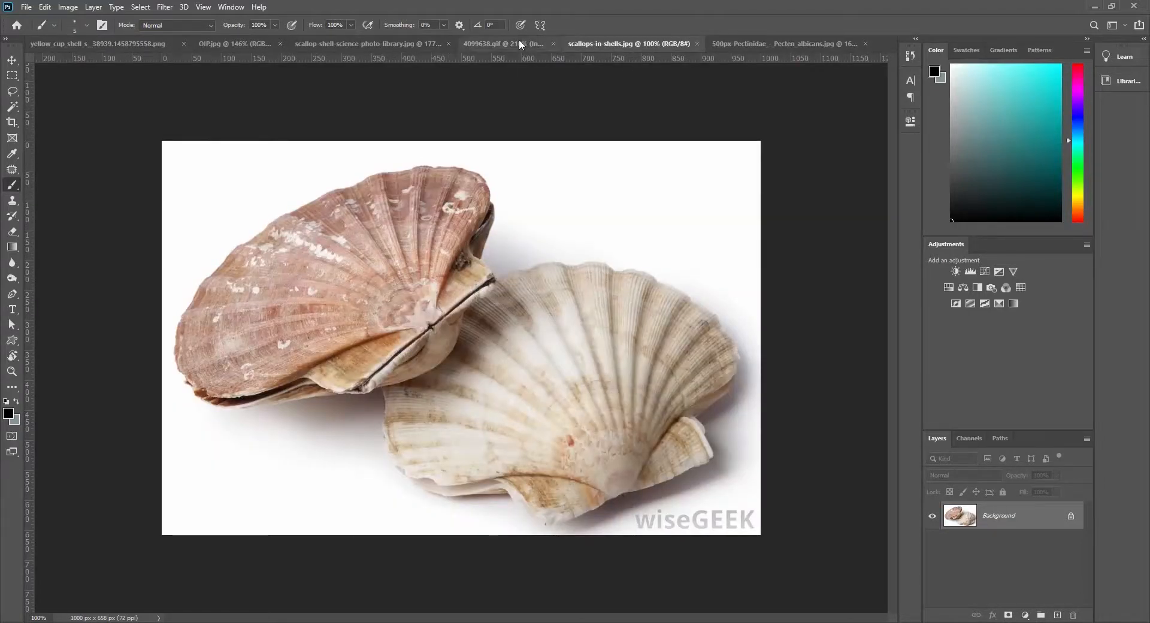
left_click(156, 46)
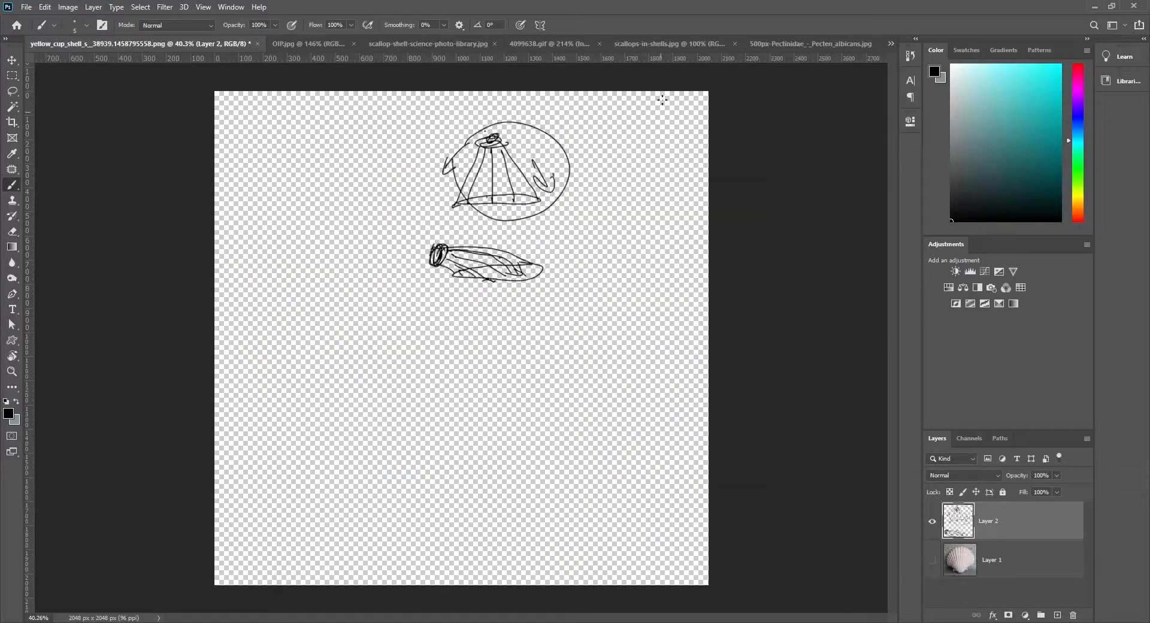
left_click(764, 47)
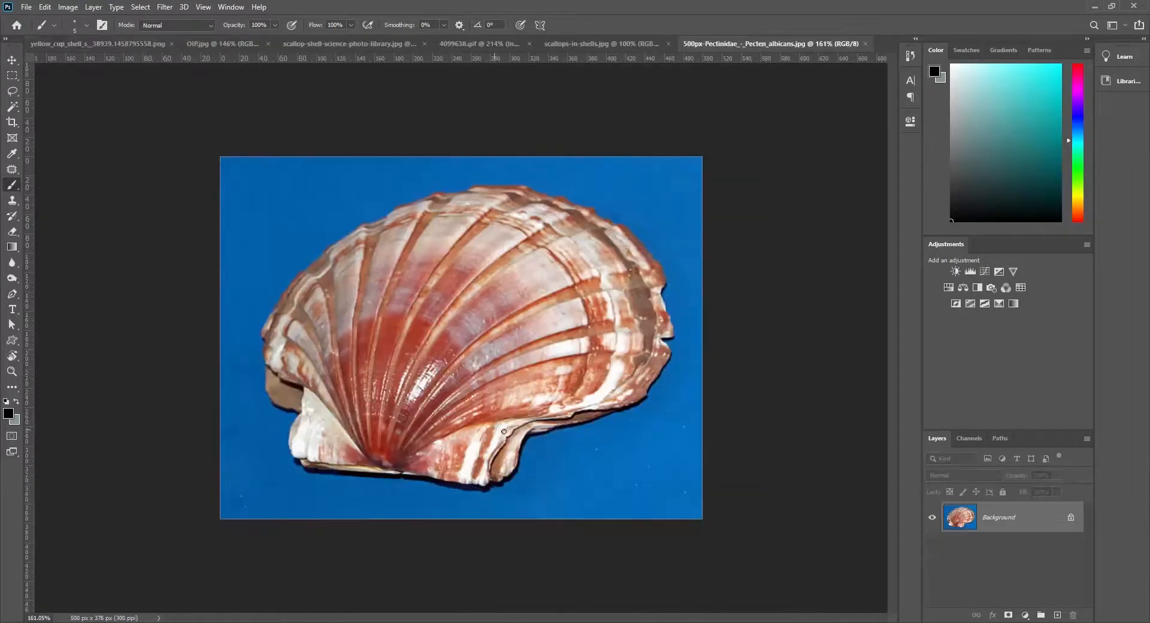
mouse_move(502, 424)
left_mouse_down()
mouse_move(392, 475)
mouse_move(303, 465)
mouse_move(311, 391)
left_mouse_up()
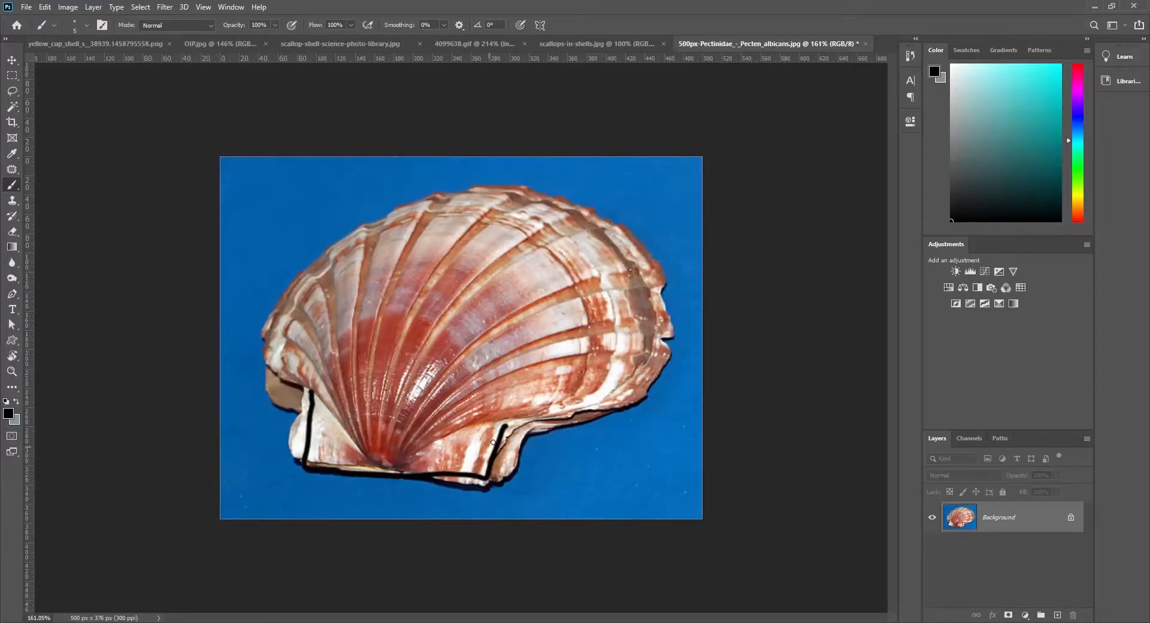
left_click_drag(495, 432, 497, 430)
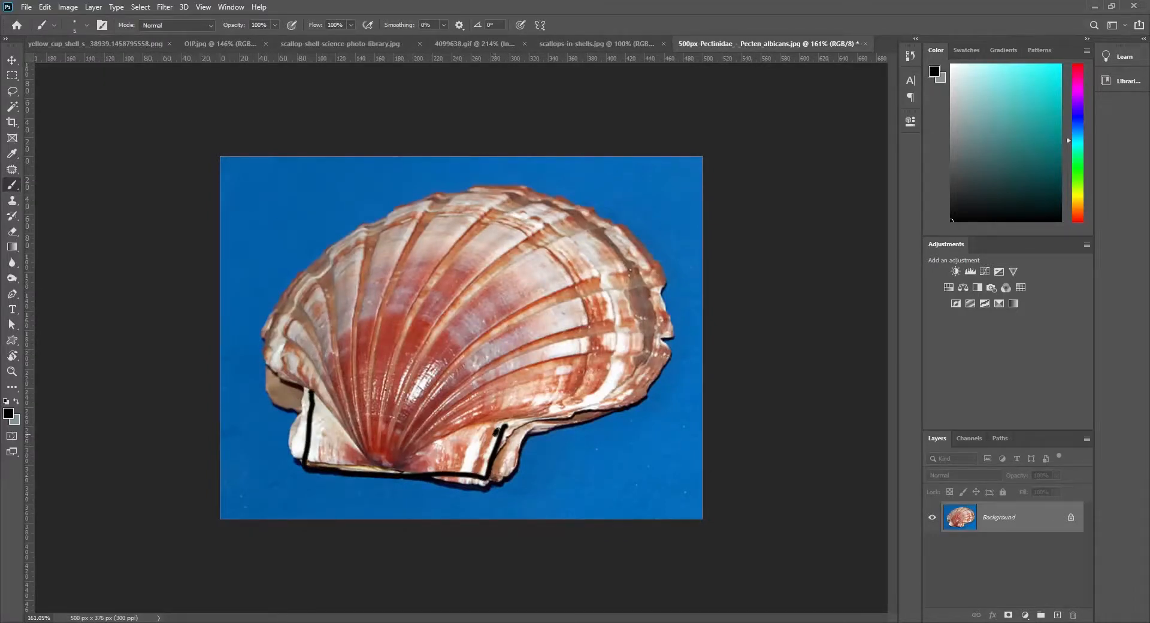
- Add an angular hinge-ear shape with short strokes under the side-view shell sketch, and switch back to 3ds Max
left_click(147, 45)
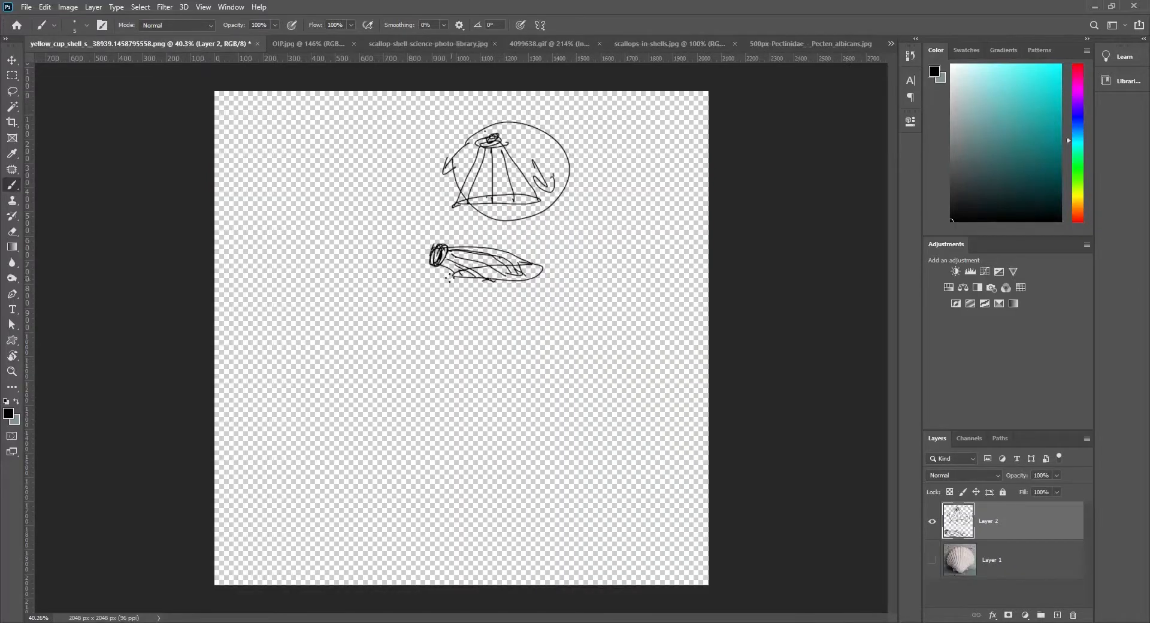
mouse_move(461, 296)
left_mouse_down()
mouse_move(460, 281)
mouse_move(452, 295)
mouse_move(440, 272)
mouse_move(445, 288)
mouse_move(424, 275)
mouse_move(478, 286)
mouse_move(480, 278)
mouse_move(430, 265)
left_mouse_up()
mouse_move(430, 266)
left_mouse_down()
mouse_move(427, 276)
mouse_move(473, 275)
mouse_move(479, 308)
mouse_move(472, 298)
left_mouse_up()
left_click_drag(477, 279, 491, 294)
left_click(497, 313)
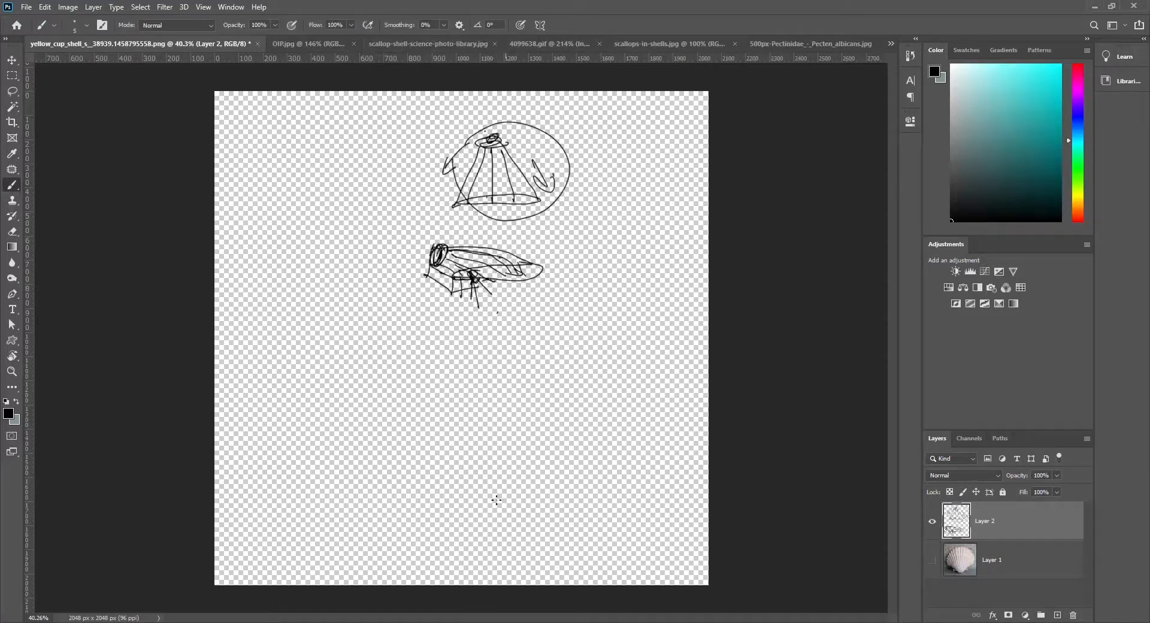
left_click(545, 622)
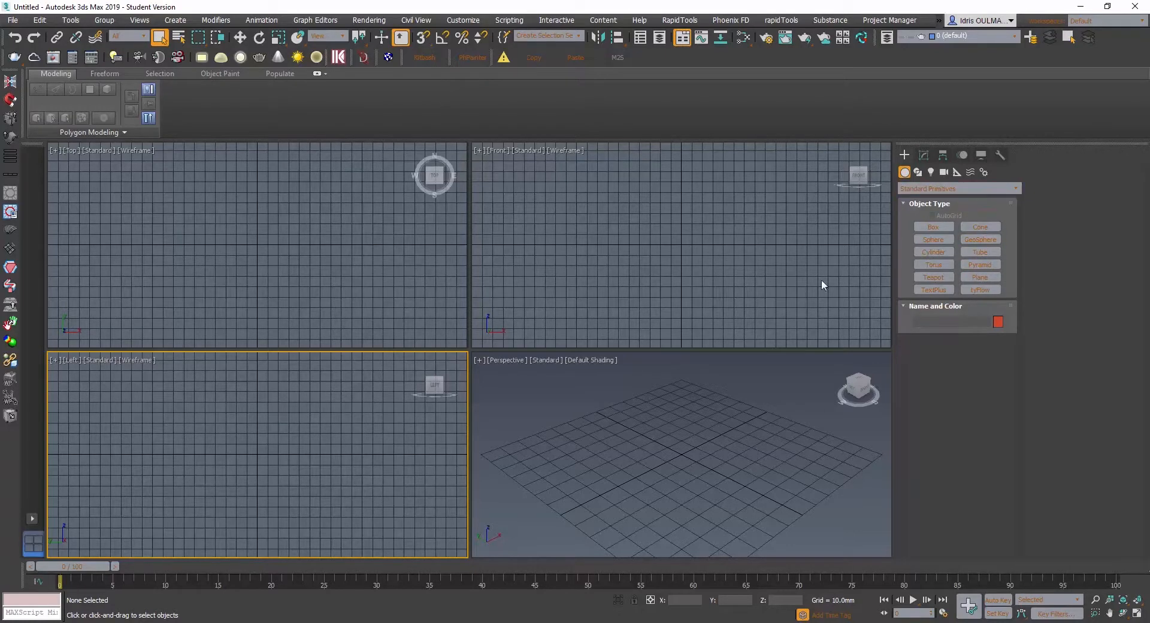
- Create a cone centred on the grid origin, with about 21.5 mm base radius, 7.5 mm top radius and 11 mm height
left_click(980, 227)
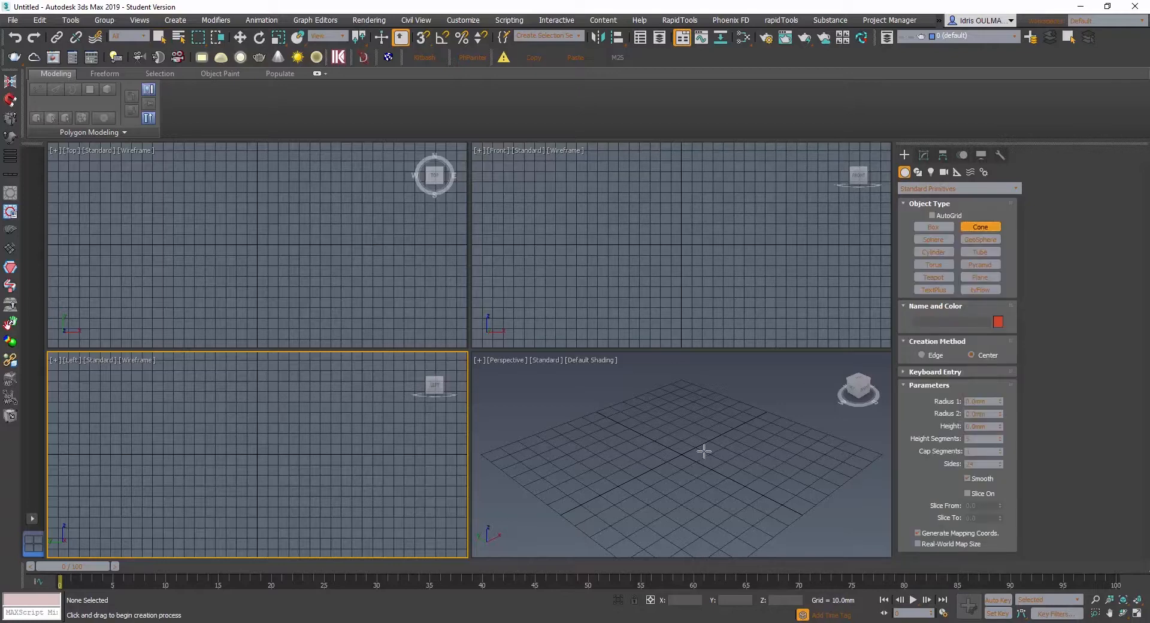
left_click(610, 434)
key("s")
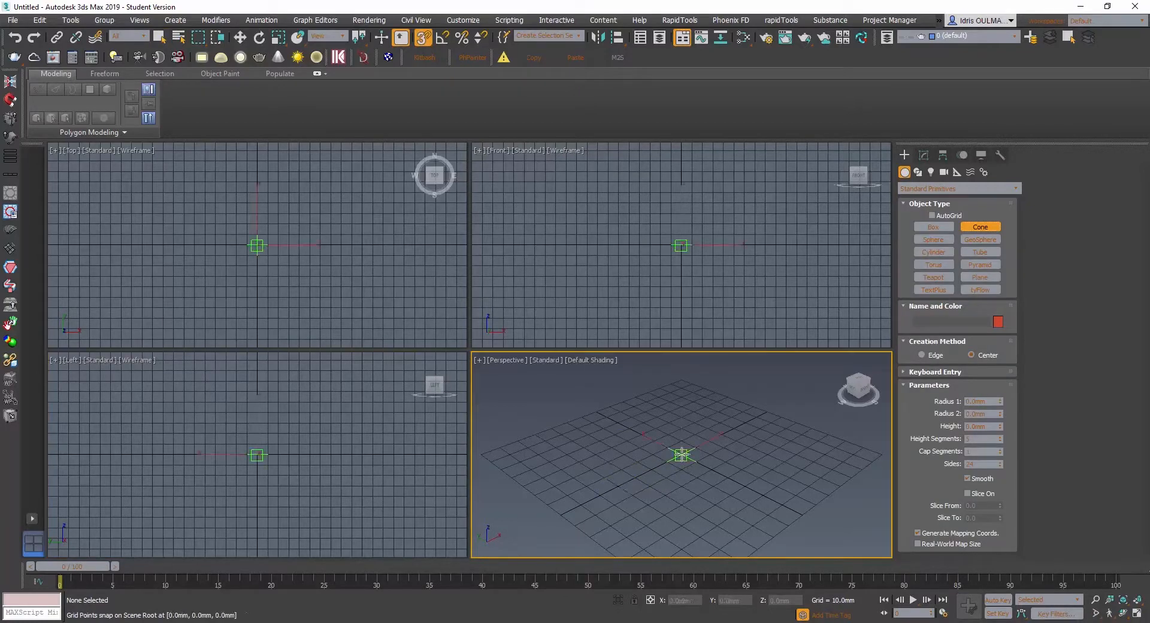
left_click_drag(681, 455, 692, 463)
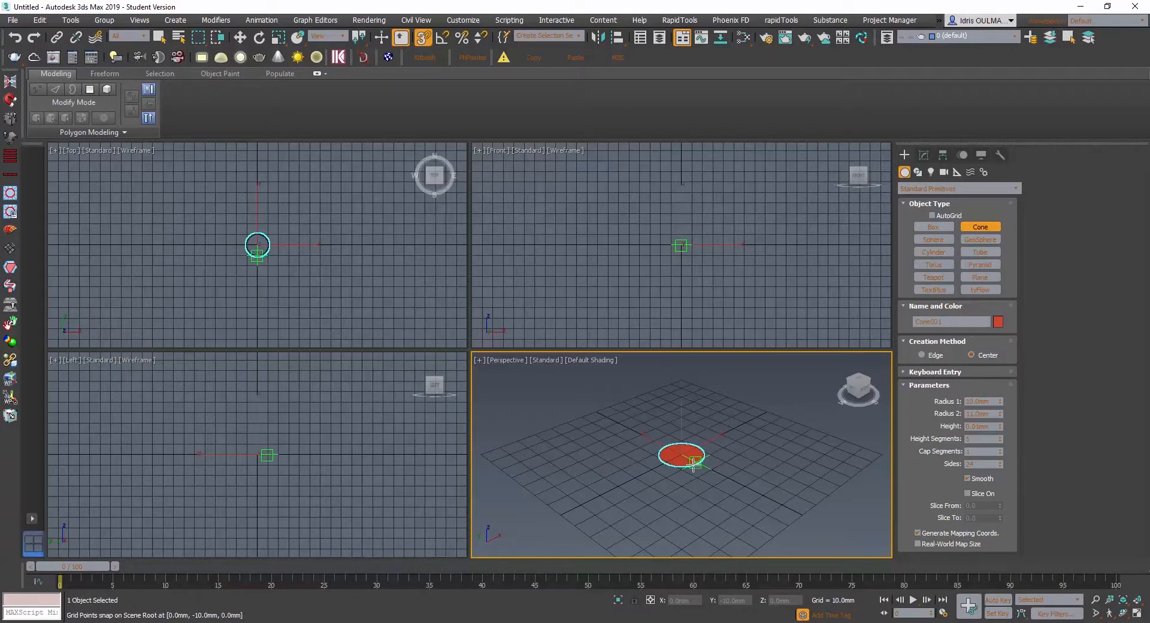
key("s")
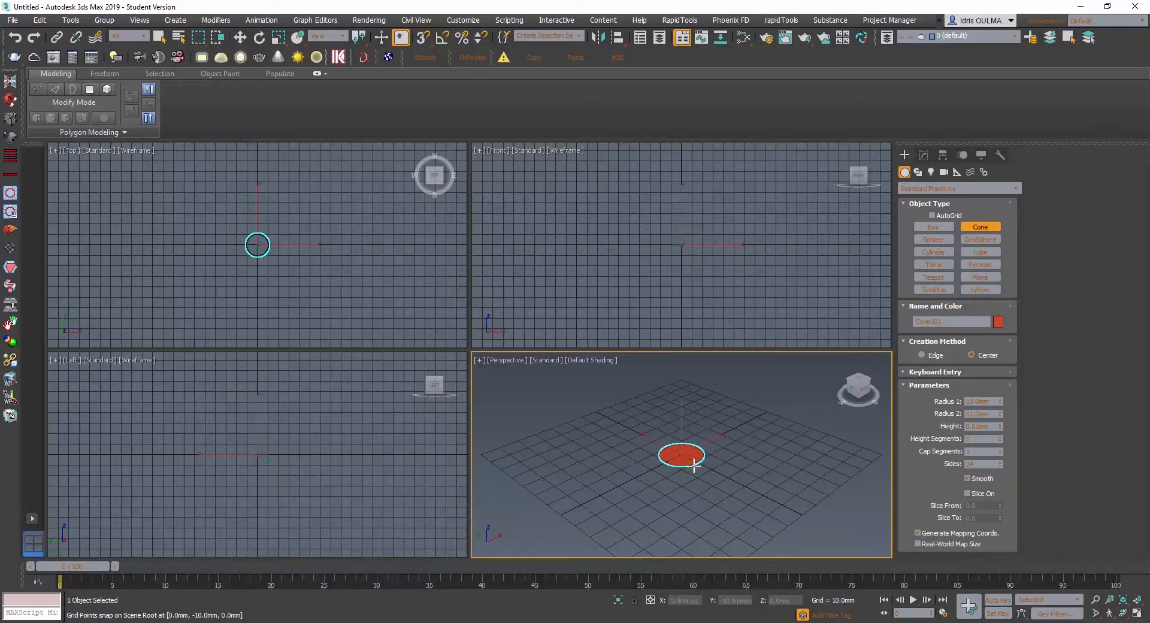
left_click_drag(693, 465, 703, 477)
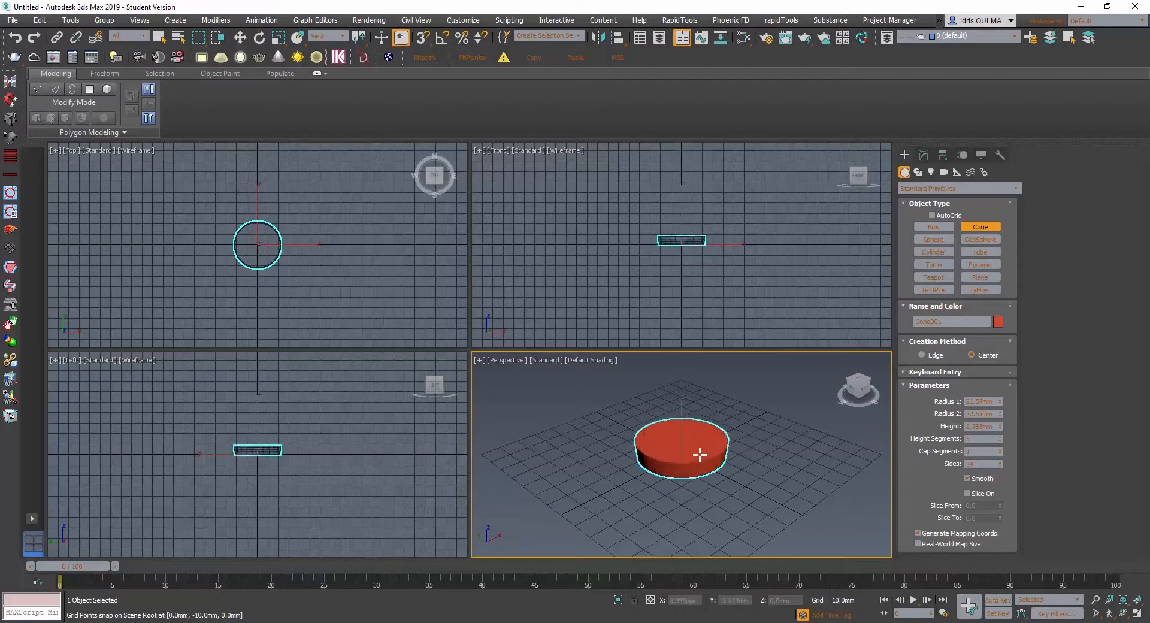
left_click(699, 452)
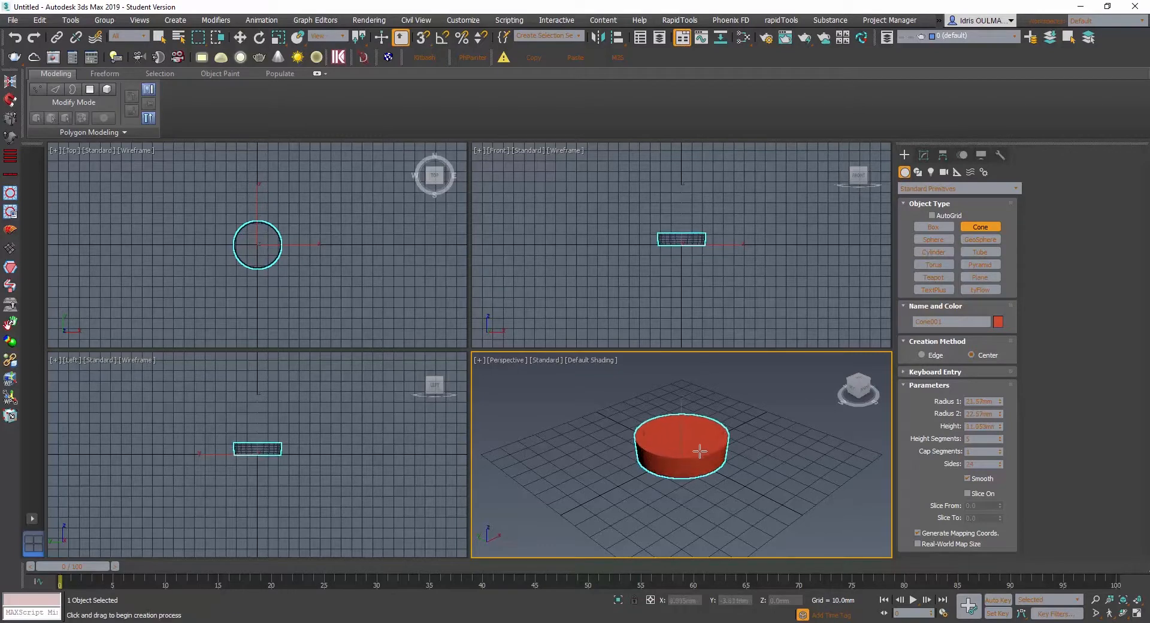
right_click(704, 482)
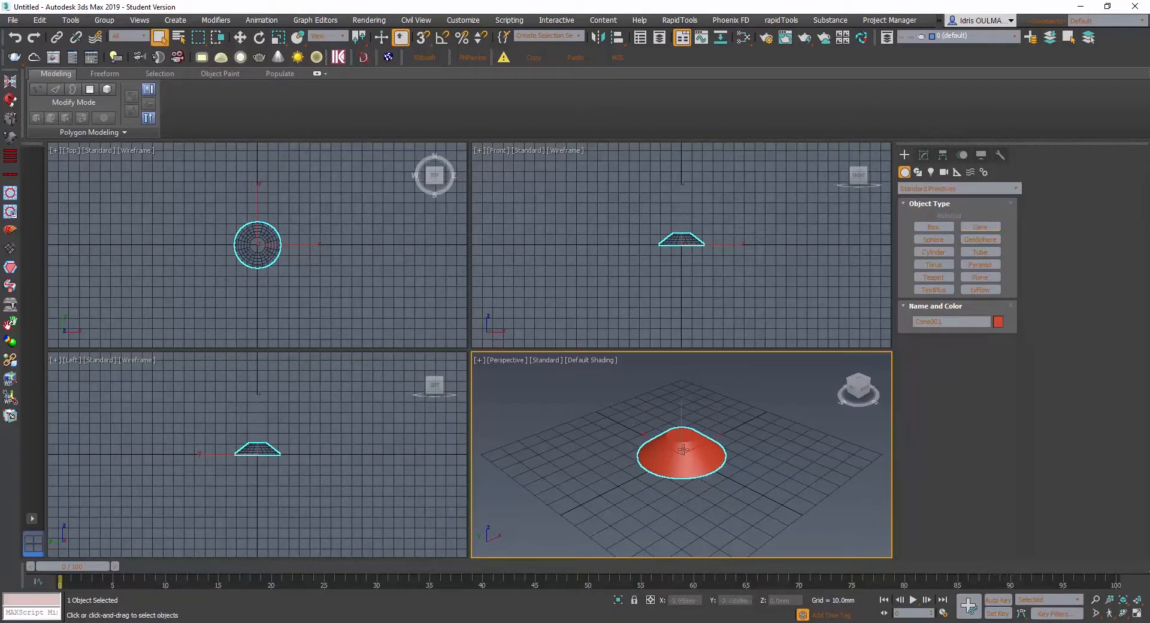
- Display edged faces on the cone in the perspective view
scroll(659, 443, "up", 6)
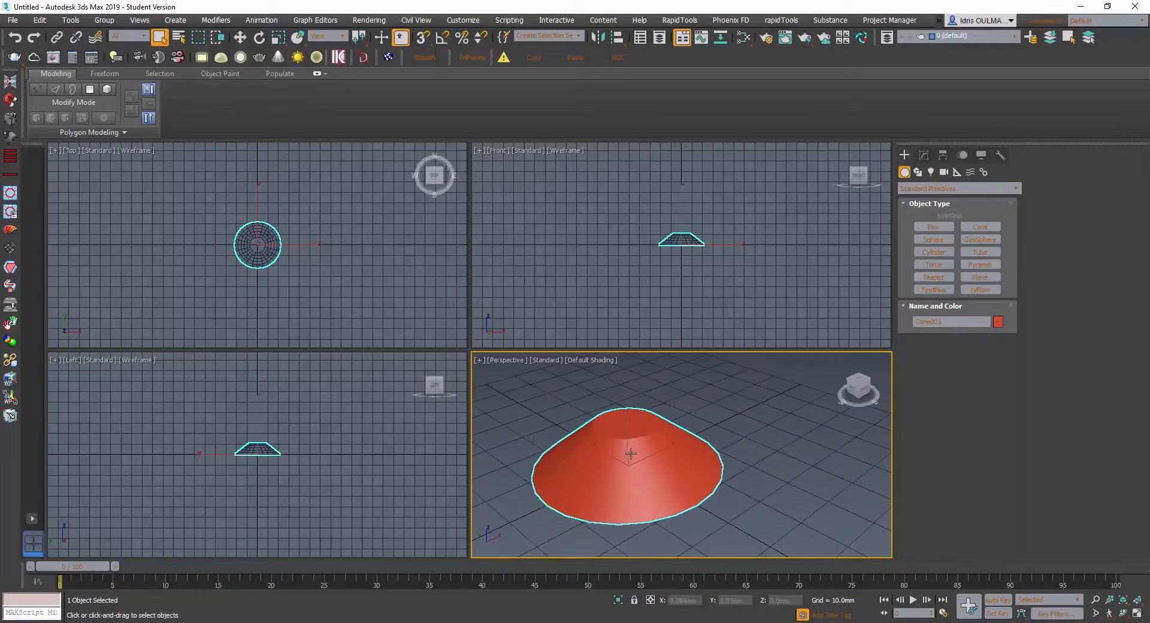
key("F4")
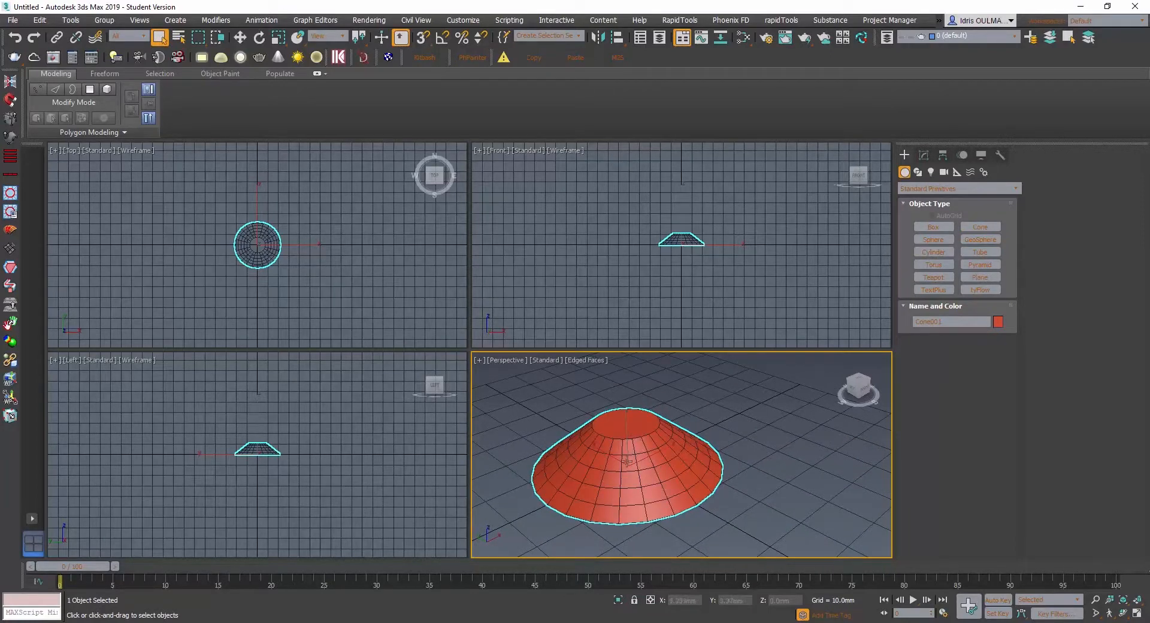
middle_click_drag(634, 455, 640, 460, "alt")
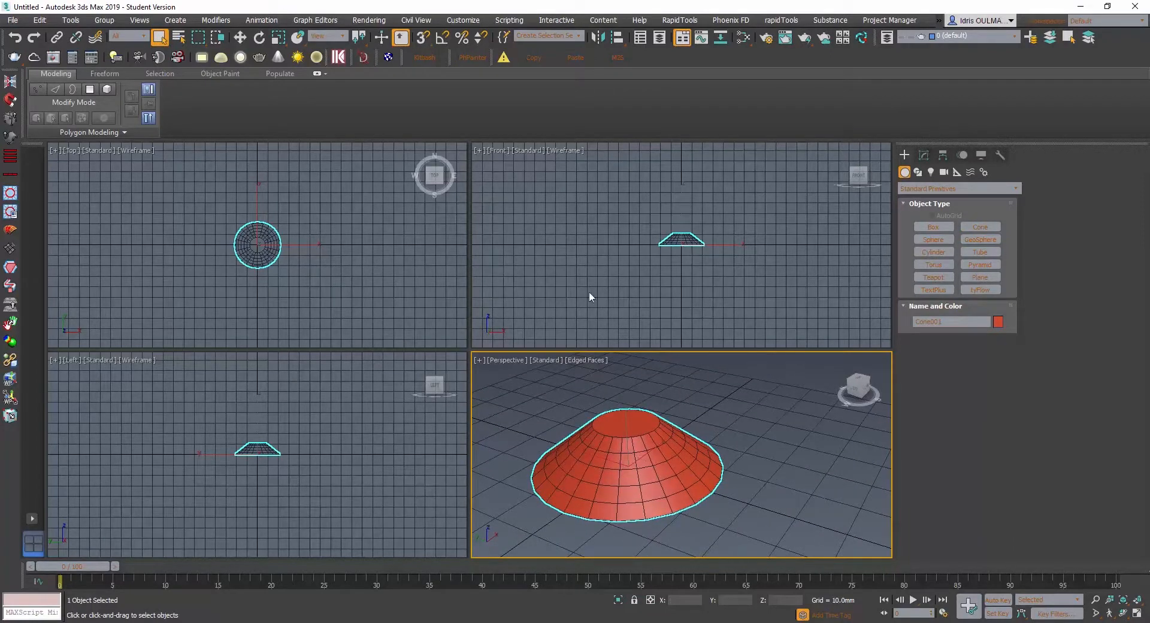
- Check the display unit scale and the system unit scale in the units setup
left_click(481, 37)
left_click(467, 20)
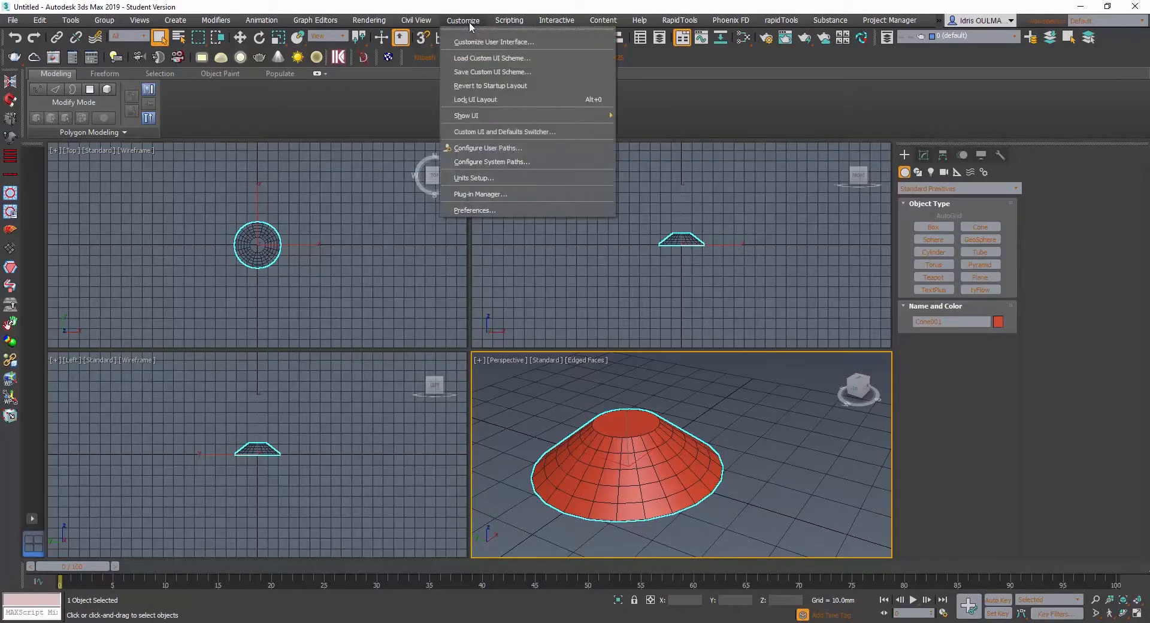
left_click(487, 178)
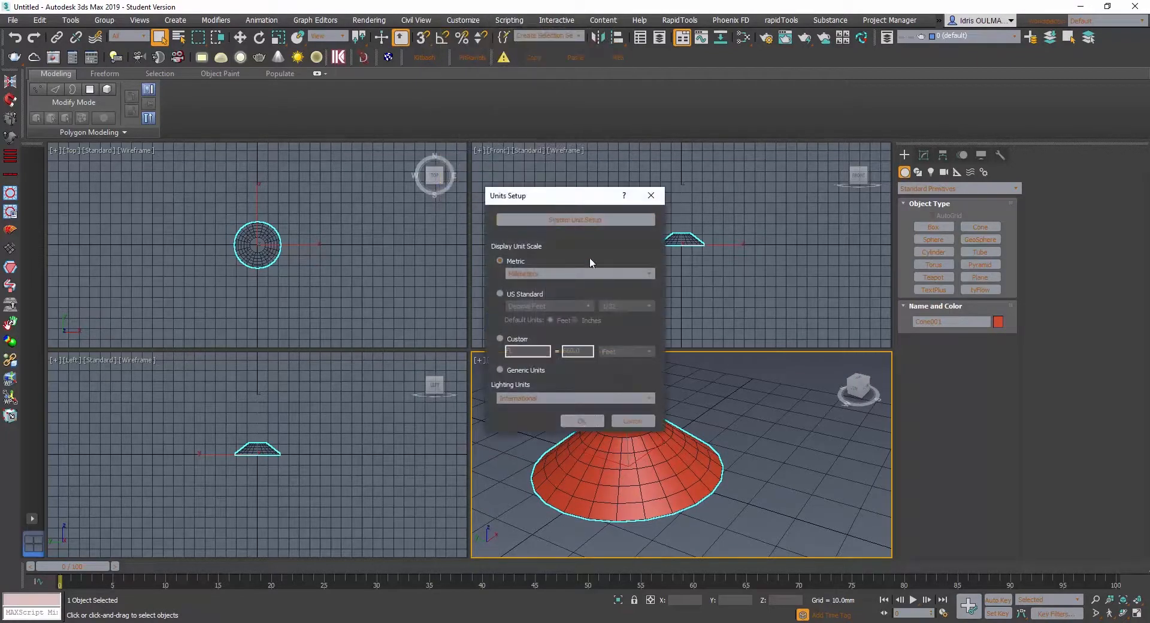
left_click(578, 219)
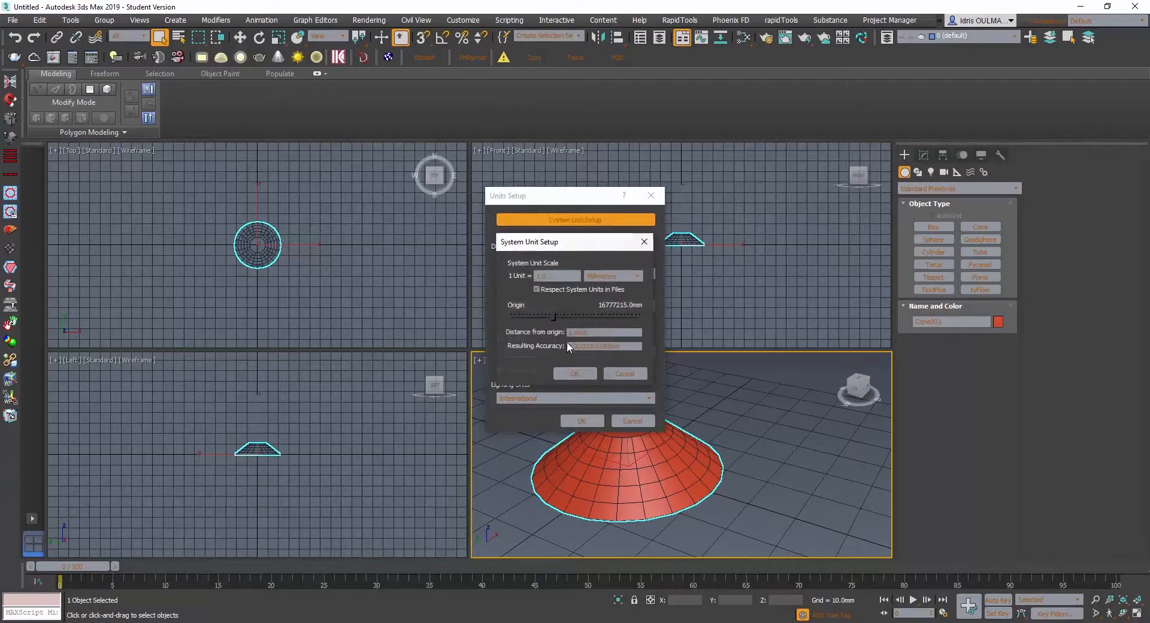
left_click(643, 242)
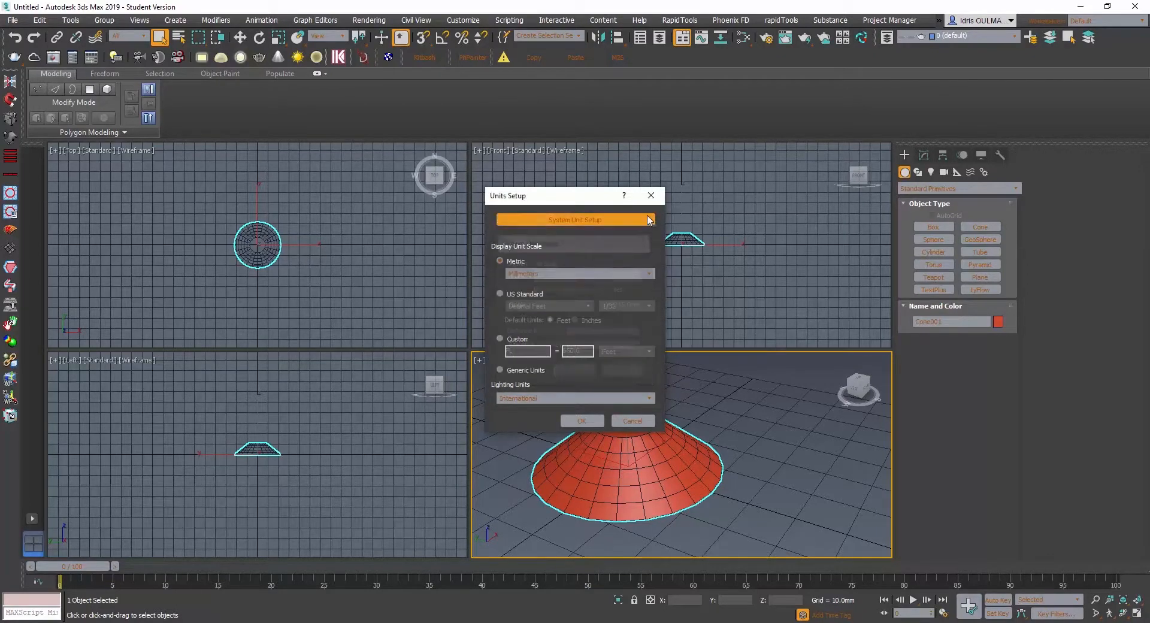
left_click(582, 420)
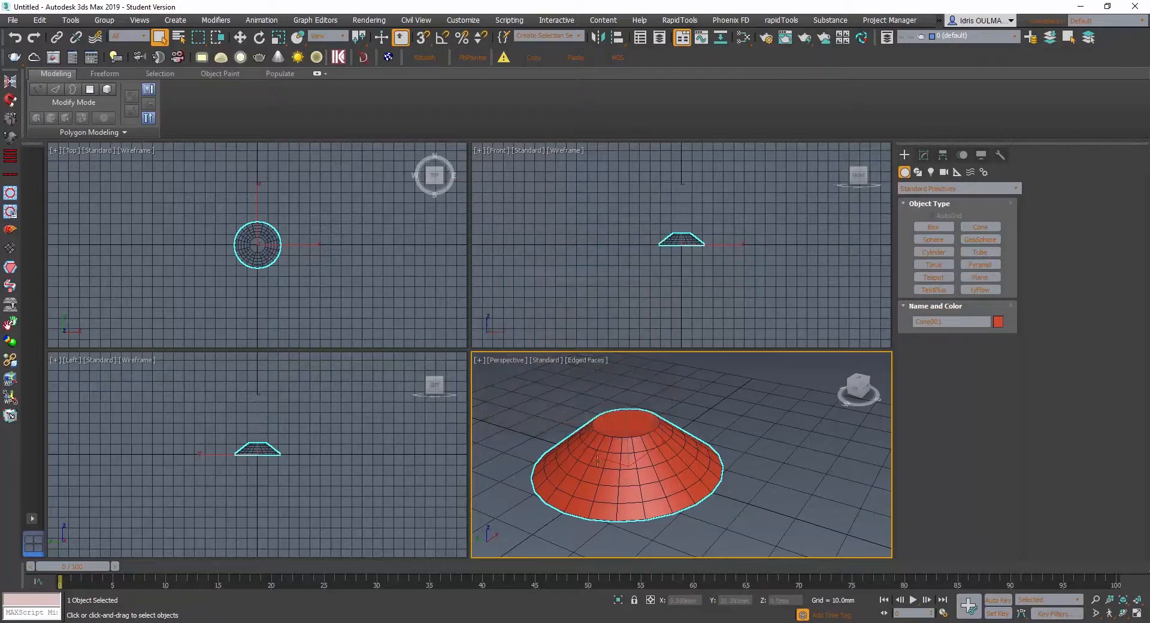
- Reduce the cone's height segments to 1
middle_click_drag(598, 461, 566, 469, "alt")
middle_click_drag(612, 439, 653, 438)
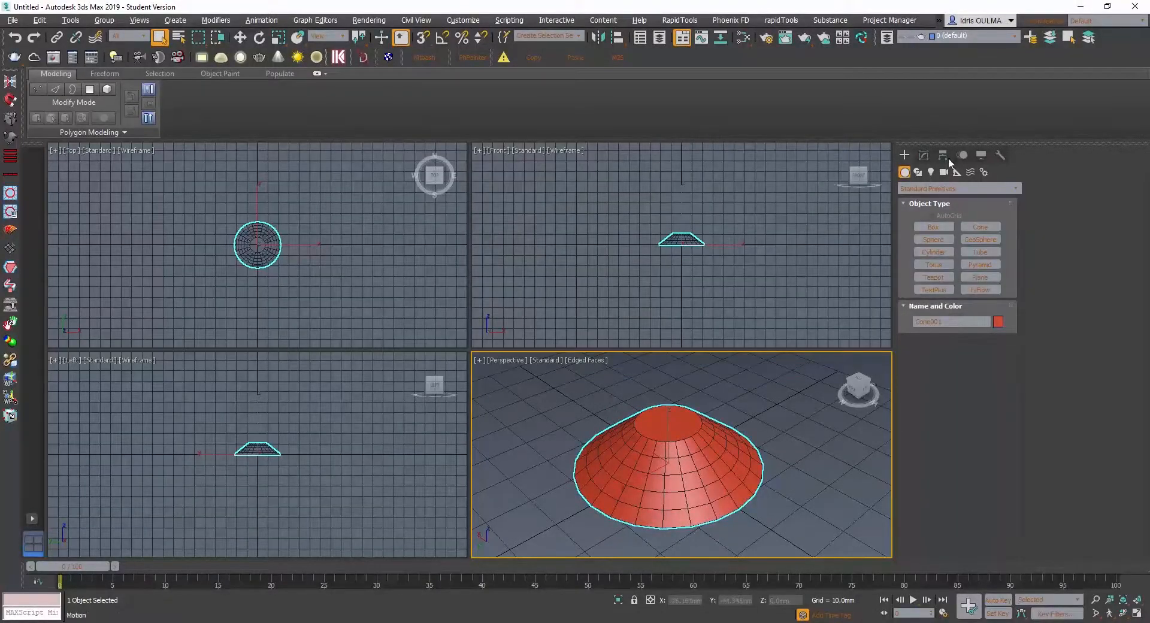
left_click(924, 155)
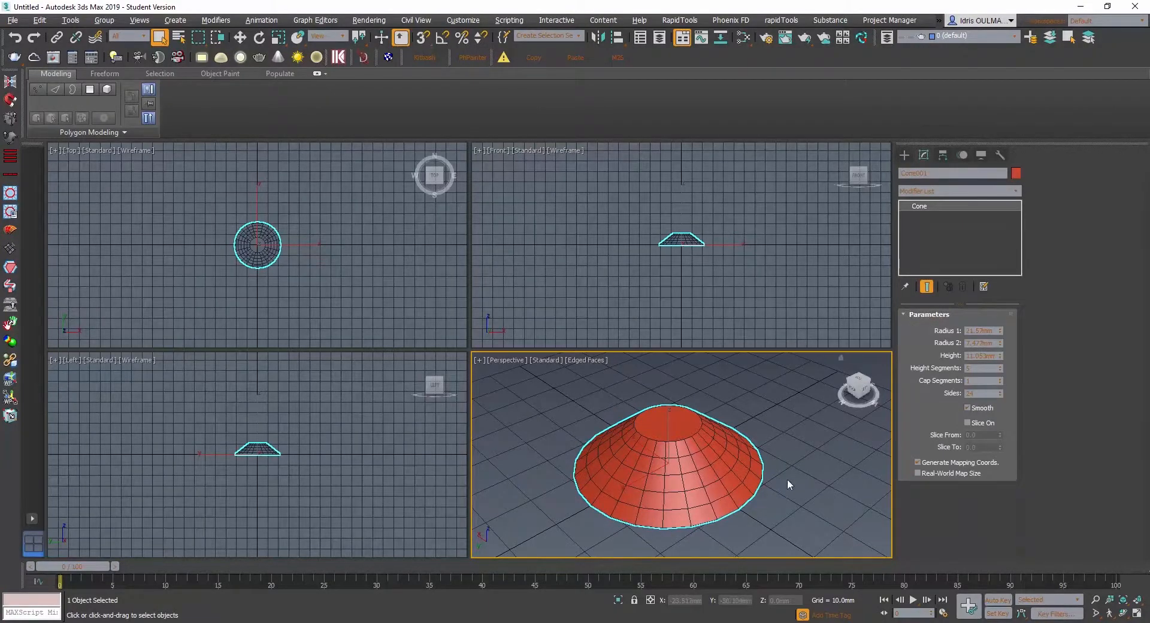
scroll(681, 476, "up", 2)
scroll(679, 472, "up", 2)
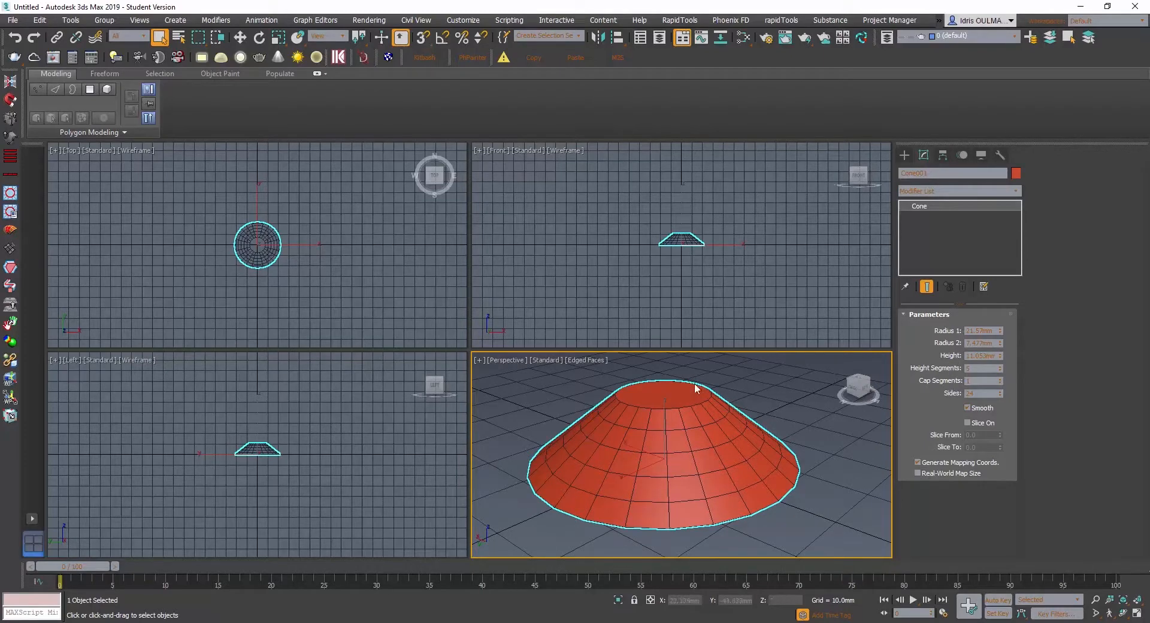
left_click(999, 366)
left_click(1000, 371)
left_click(1001, 371)
left_click(1001, 371)
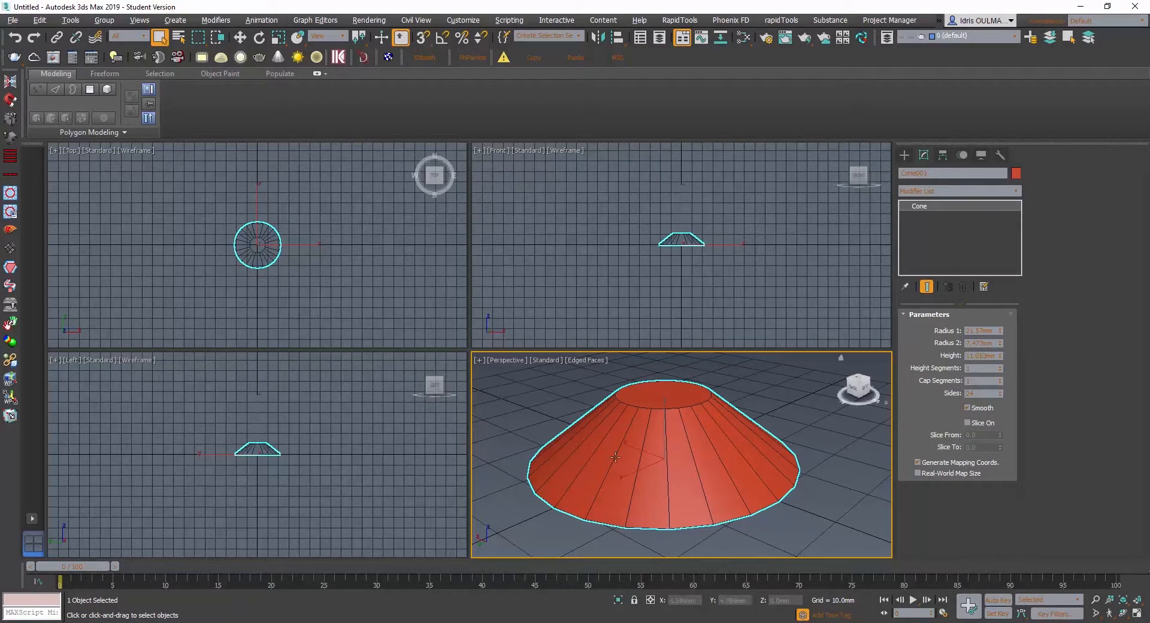
middle_click_drag(615, 457, 673, 441, "alt")
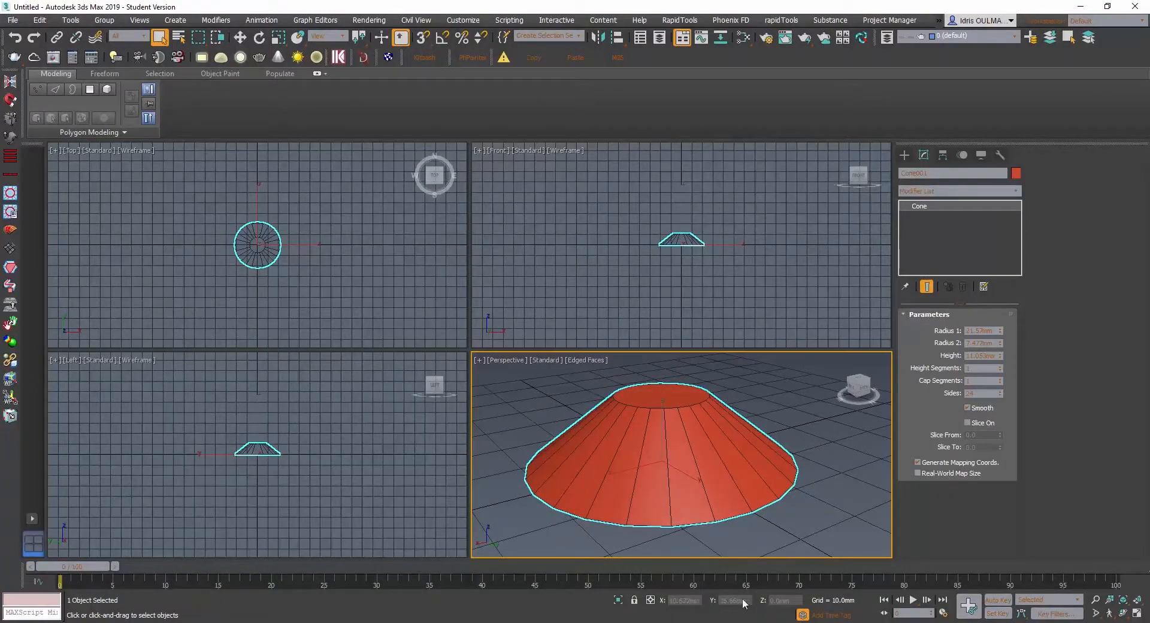
- Activate Move and set the cone's base radius (Radius 1) to 20 mm
left_click(240, 38)
mouse_move(662, 456)
middle_mouse_down("alt")
mouse_move(692, 439)
mouse_move(650, 445)
middle_mouse_up("alt")
scroll(665, 430, "up", 2)
scroll(665, 439, "down", 2)
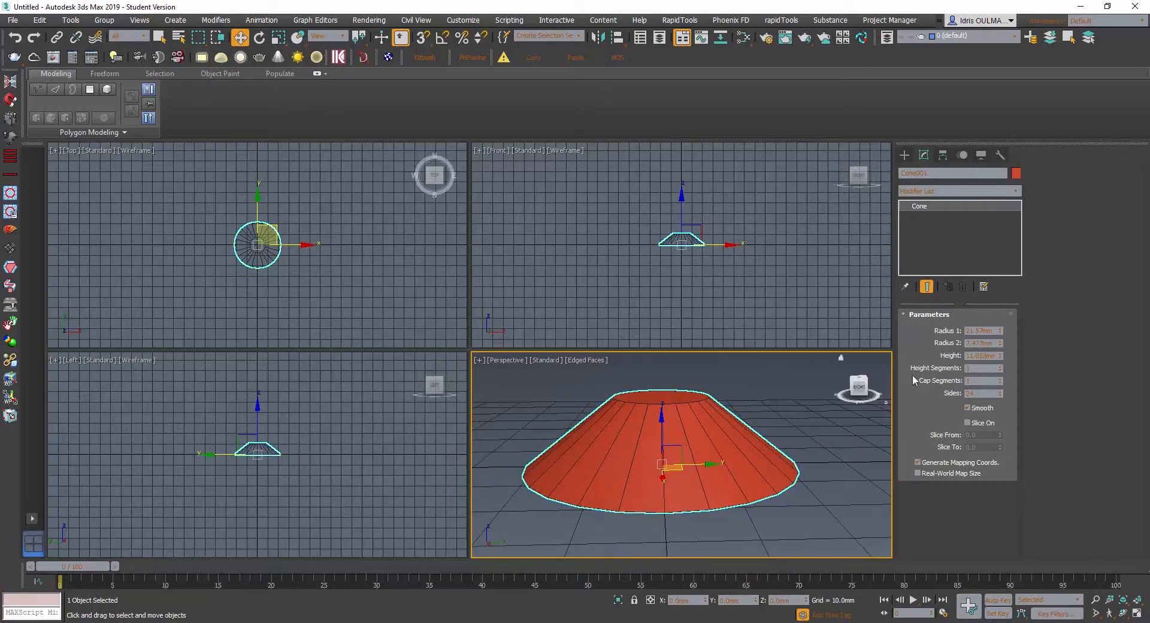
left_click_drag(993, 331, 937, 328)
type("3")
key("Return")
- Set the cone's top radius (Radius 2) to 5 mm and its height to 10 mm
double_click(996, 343)
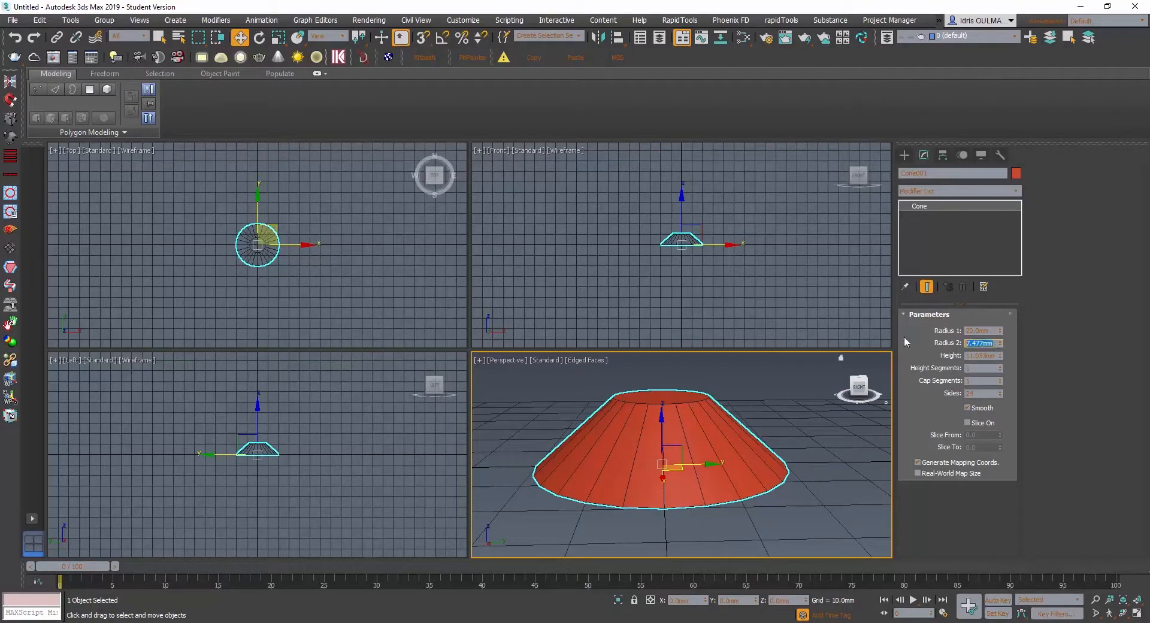
type("8")
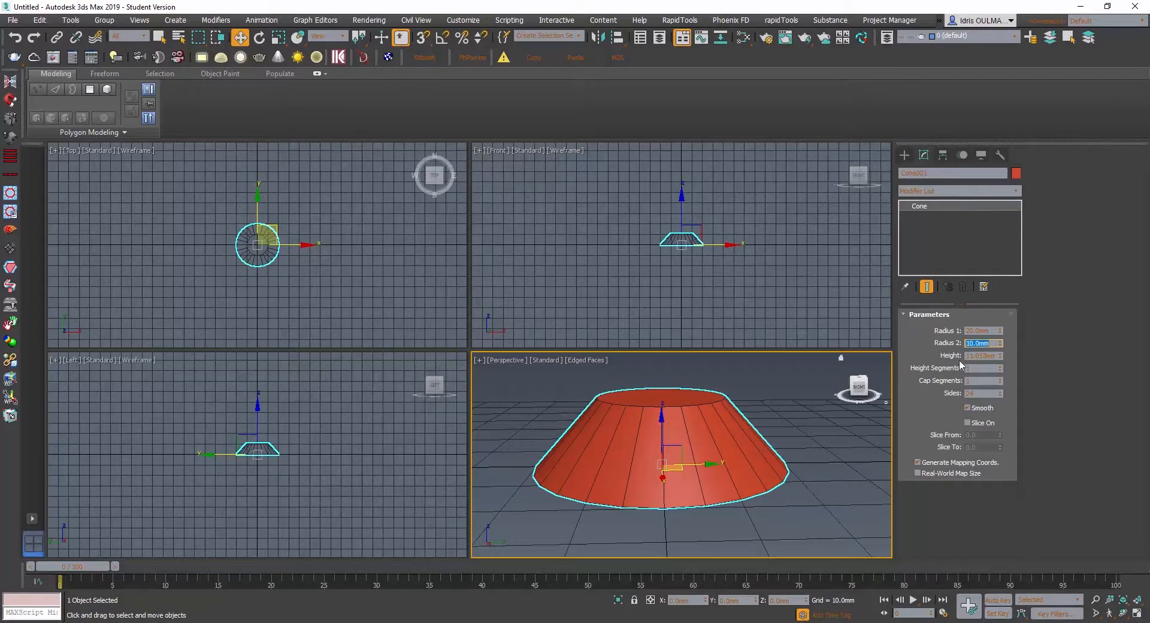
type("5")
key("Return")
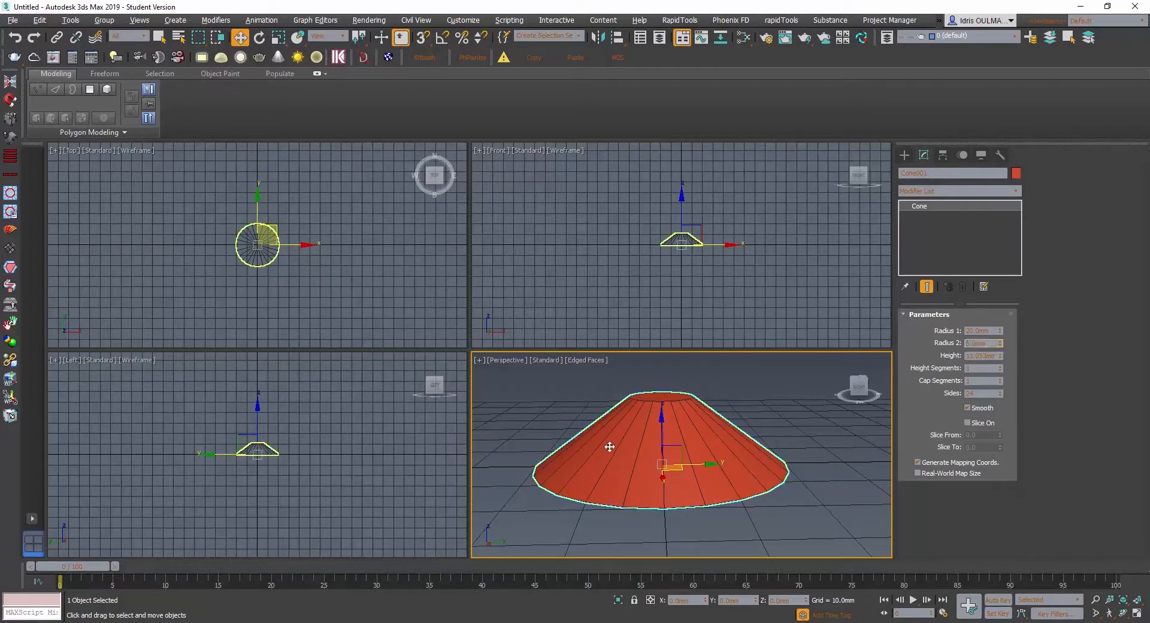
middle_click_drag(608, 447, 637, 457, "alt")
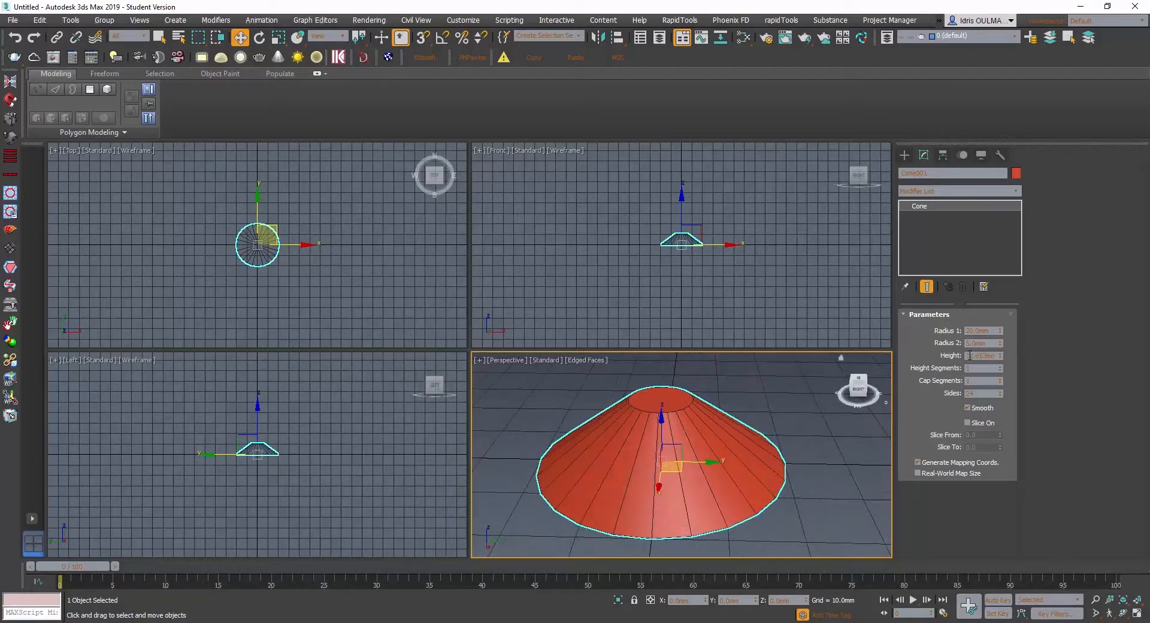
type("10")
key("Return")
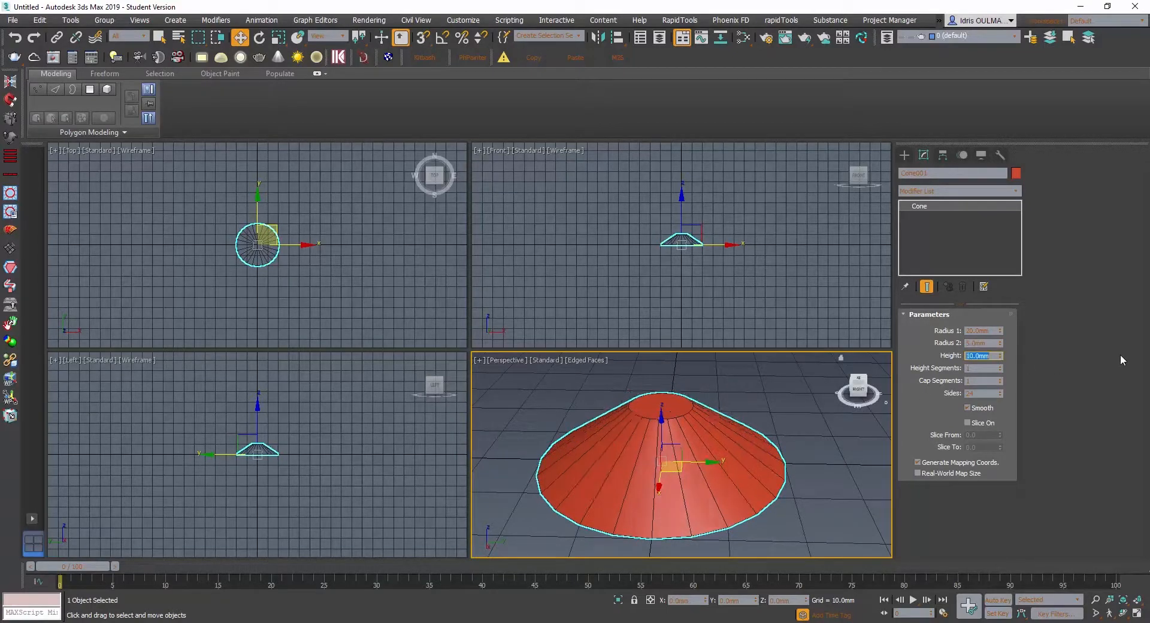
- Convert the cone to an Editable Poly
middle_click_drag(624, 412, 709, 403, "alt")
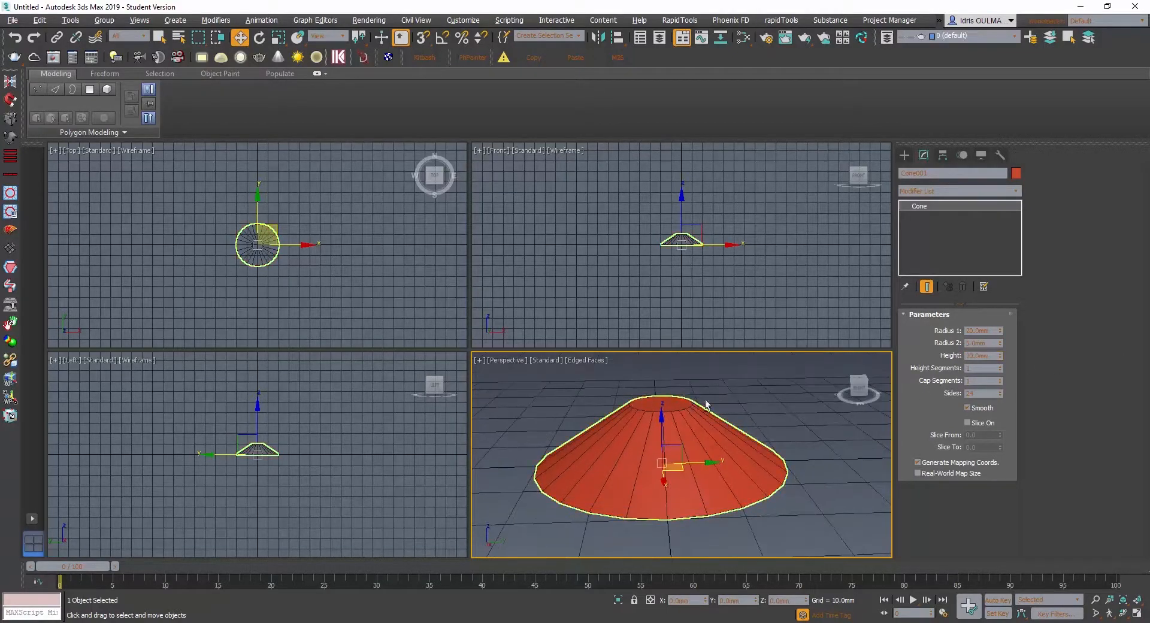
right_click(666, 433)
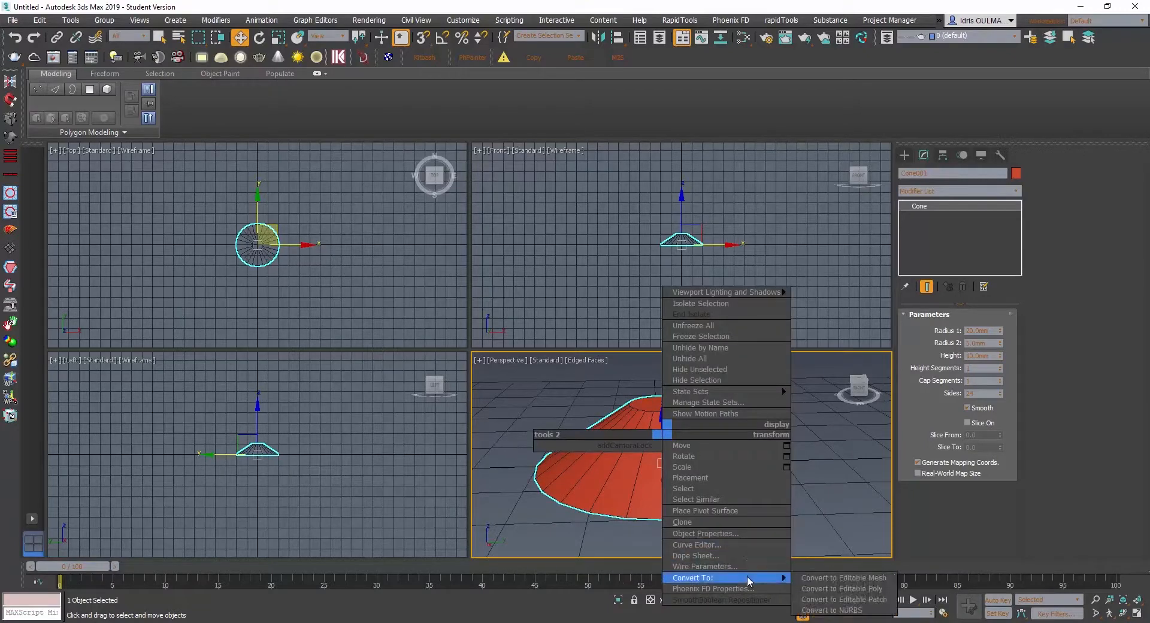
mouse_move(773, 579)
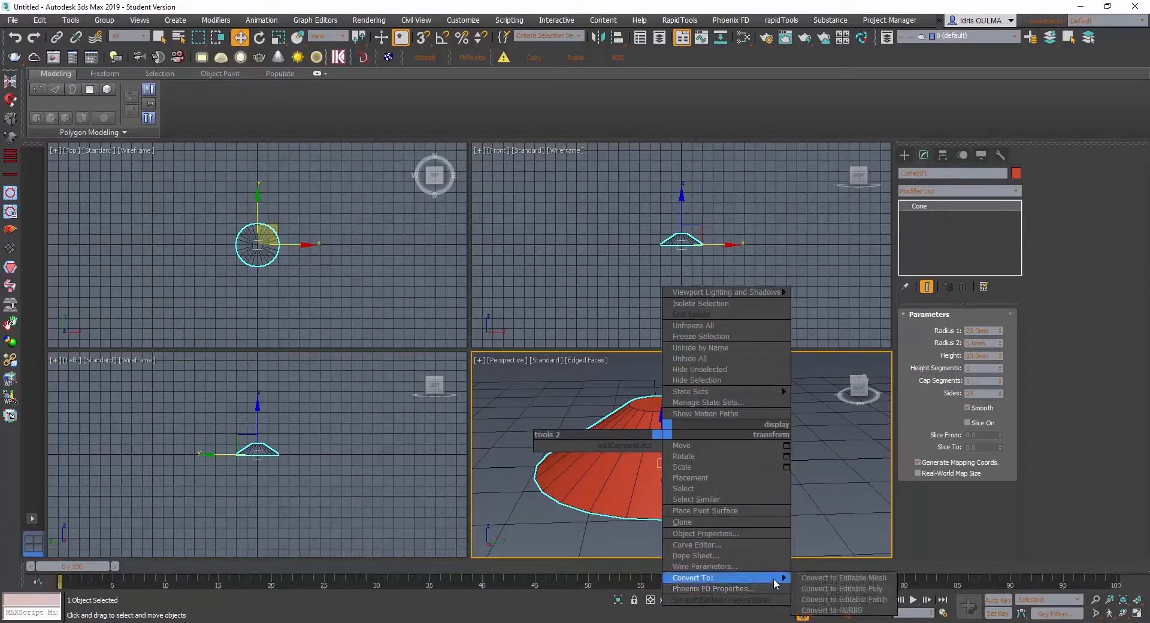
left_click(814, 583)
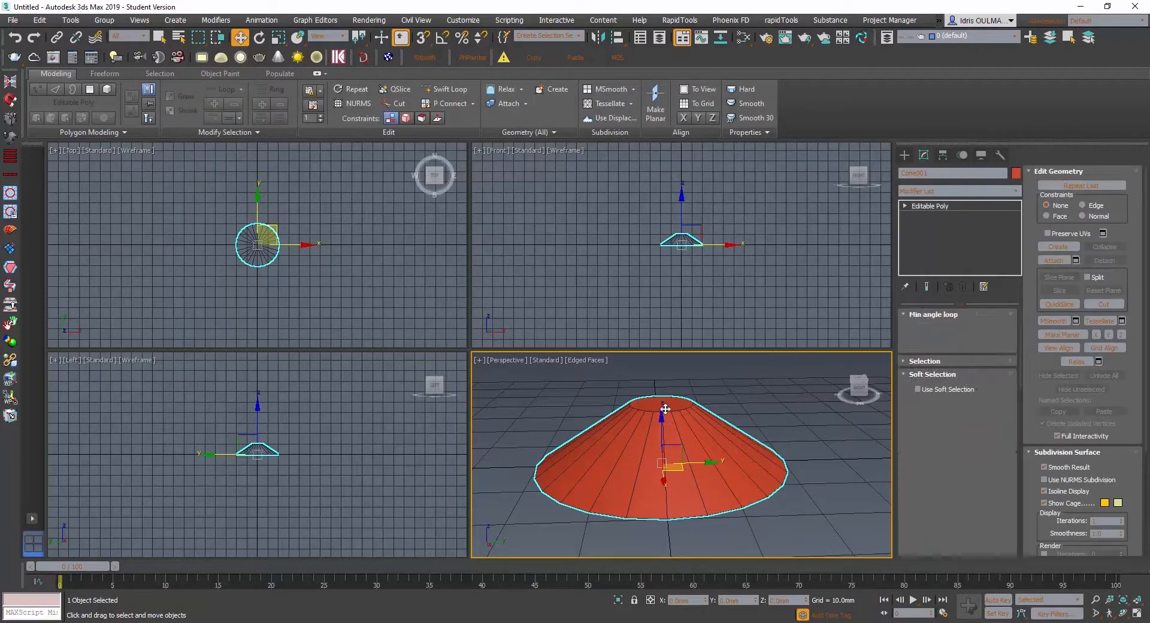
- Select the cone's top cap polygon and move it about 19 mm along negative X, above the edge of the base
key("4")
left_click(674, 411)
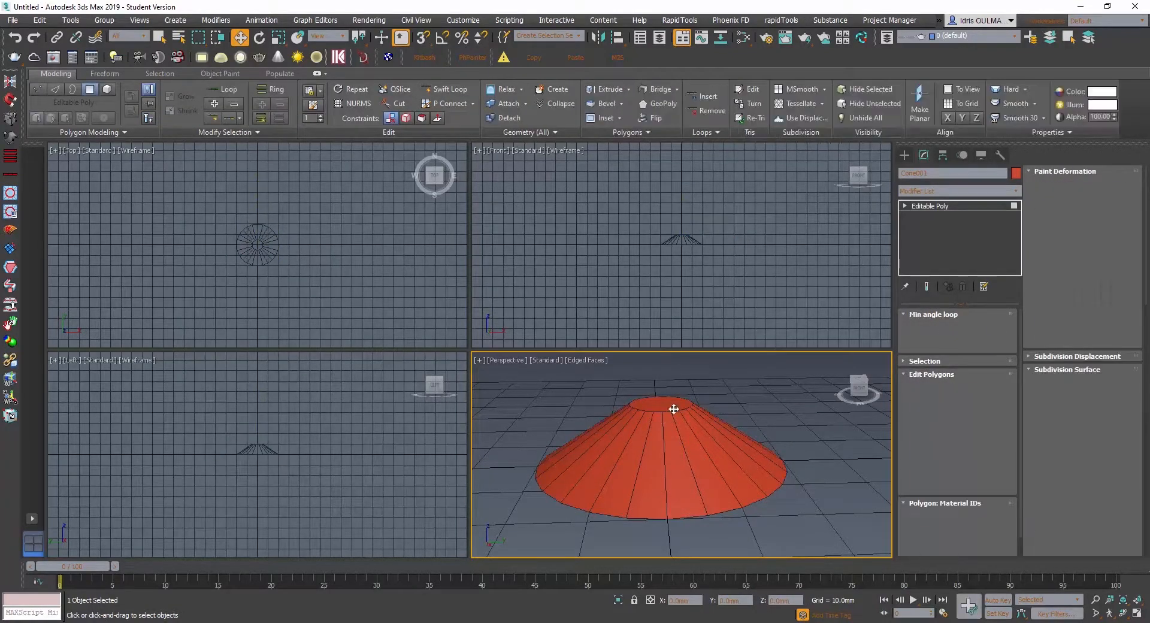
middle_click_drag(631, 441, 633, 450, "alt")
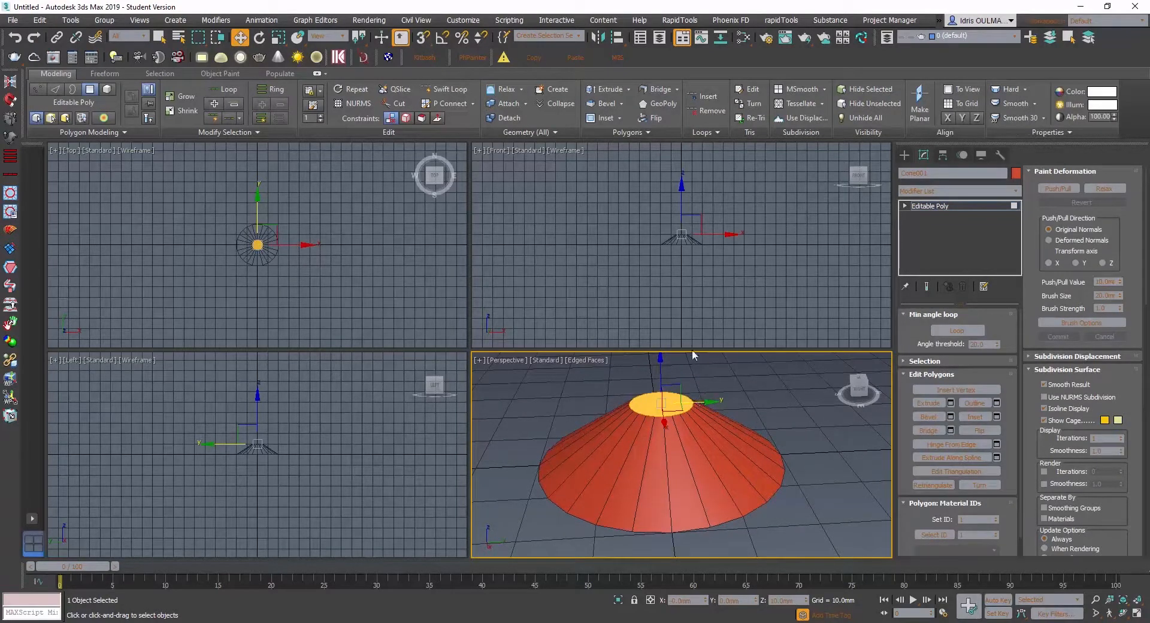
middle_click_drag(690, 255, 739, 230, "alt")
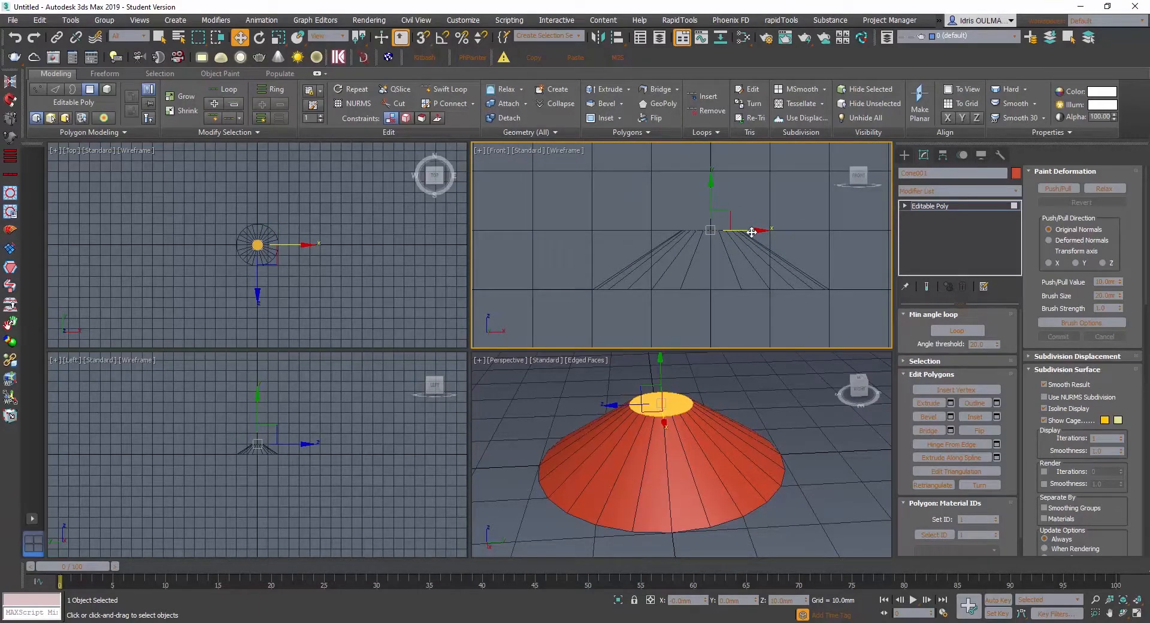
left_click_drag(752, 233, 636, 229)
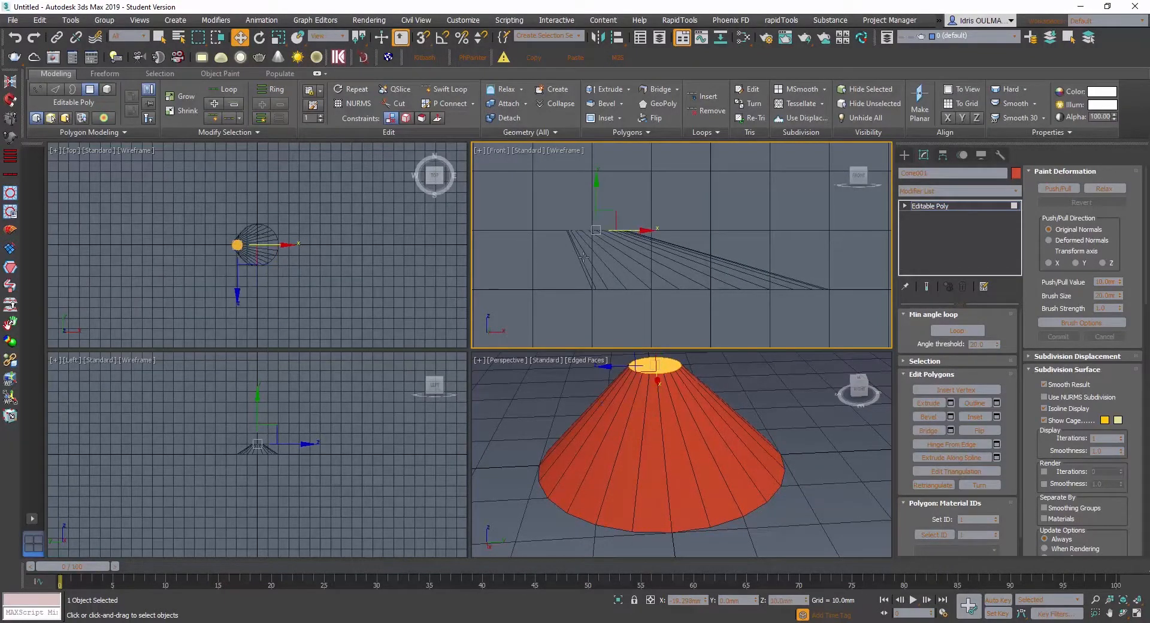
- Turn on angle snap and rotate the selected top cap polygon almost upright, facing negative X
key("e")
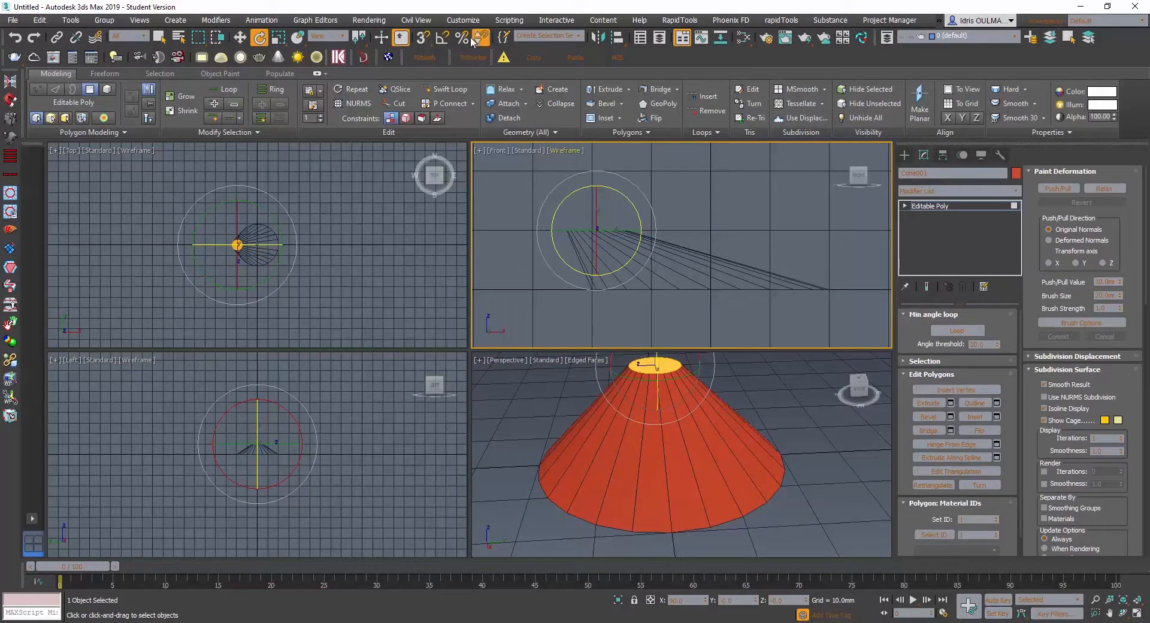
left_click(443, 37)
left_click_drag(625, 197, 578, 182)
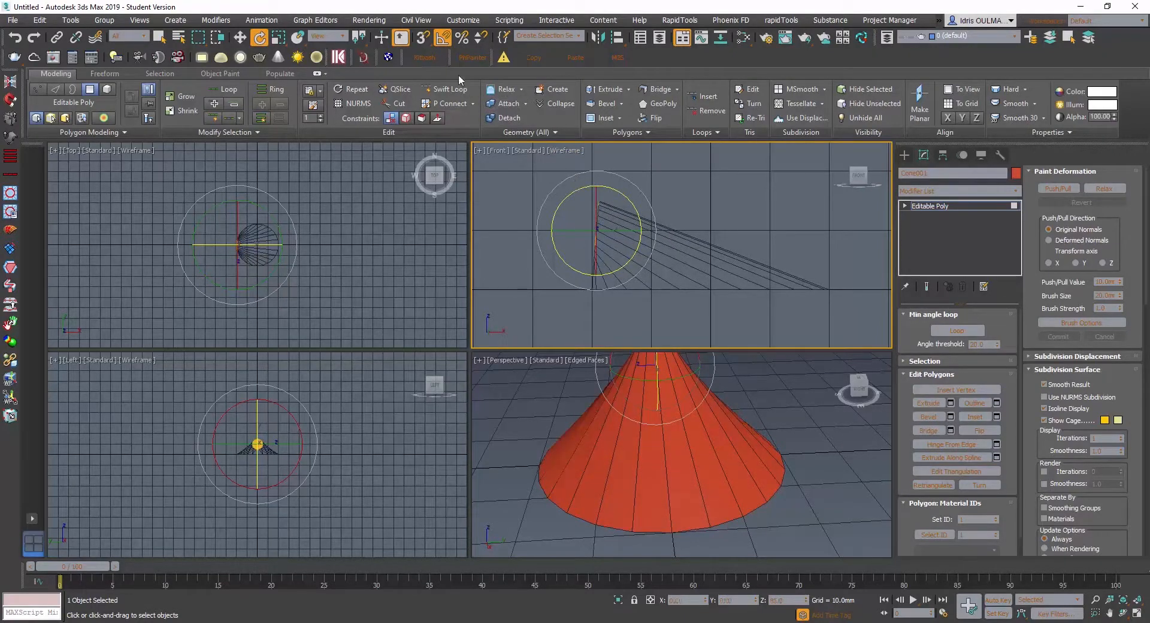
- Move the cap about 2 mm along negative X and rotate it slightly so it stands exactly vertical
left_click(240, 37)
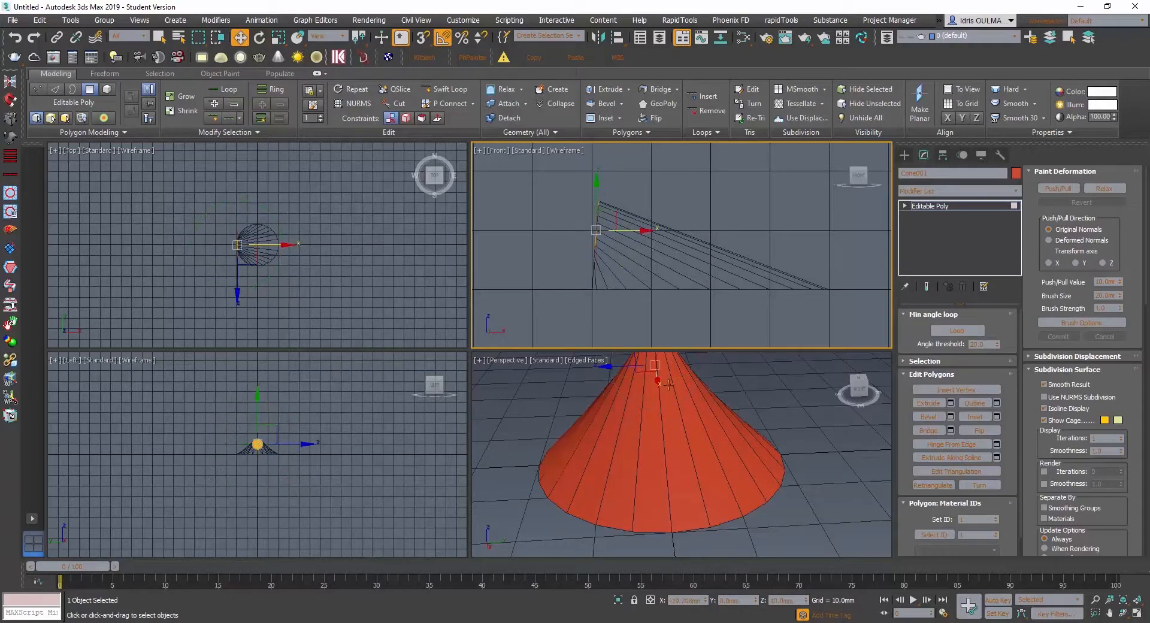
middle_click_drag(669, 384, 694, 469, "alt")
scroll(693, 489, "down", 2)
scroll(694, 464, "up", 2)
left_click_drag(679, 433, 666, 431)
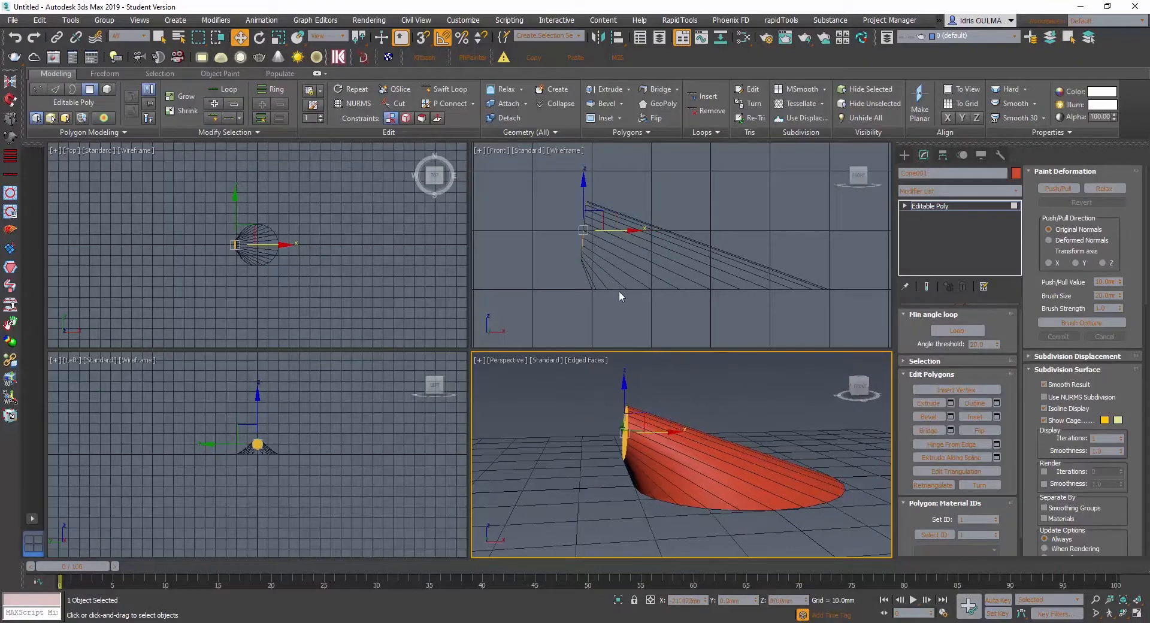
right_click(619, 290)
key("e")
left_click_drag(625, 218, 623, 216)
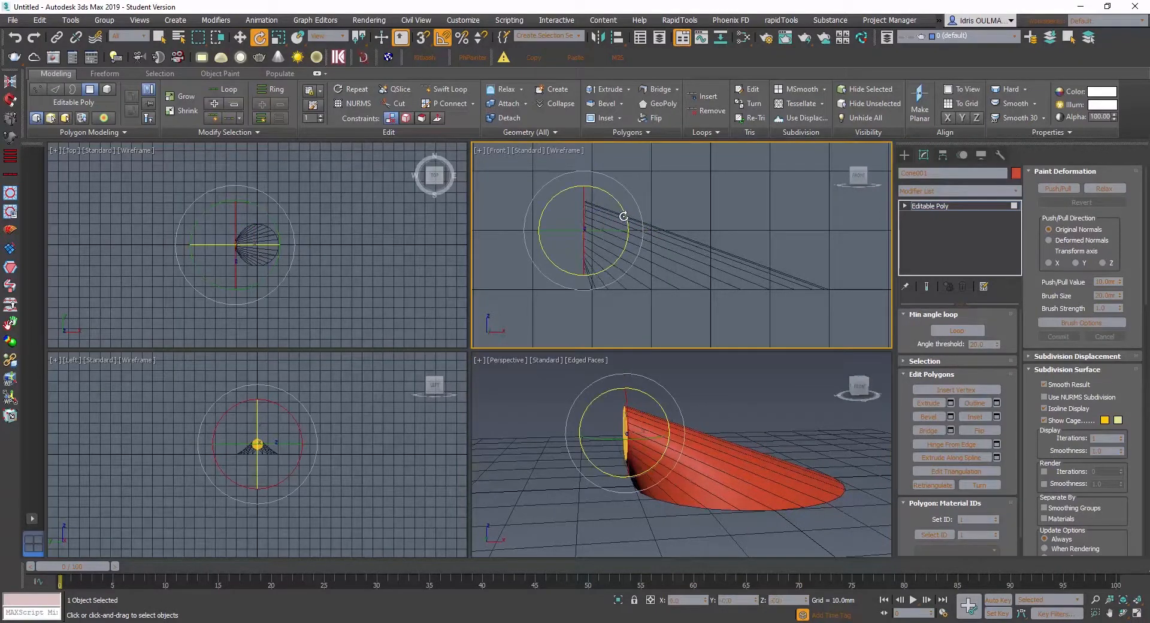
- Lower the upright cap along Z to a height of about 6.65 mm
middle_click_drag(641, 466, 653, 437, "alt")
scroll(658, 451, "up", 3)
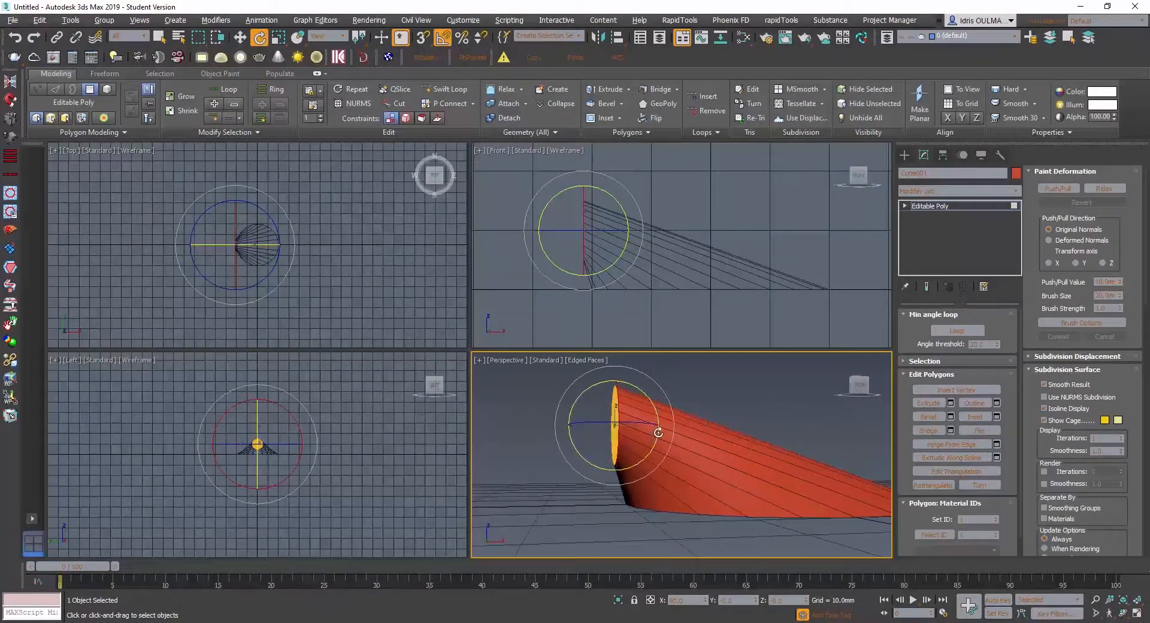
key("t")
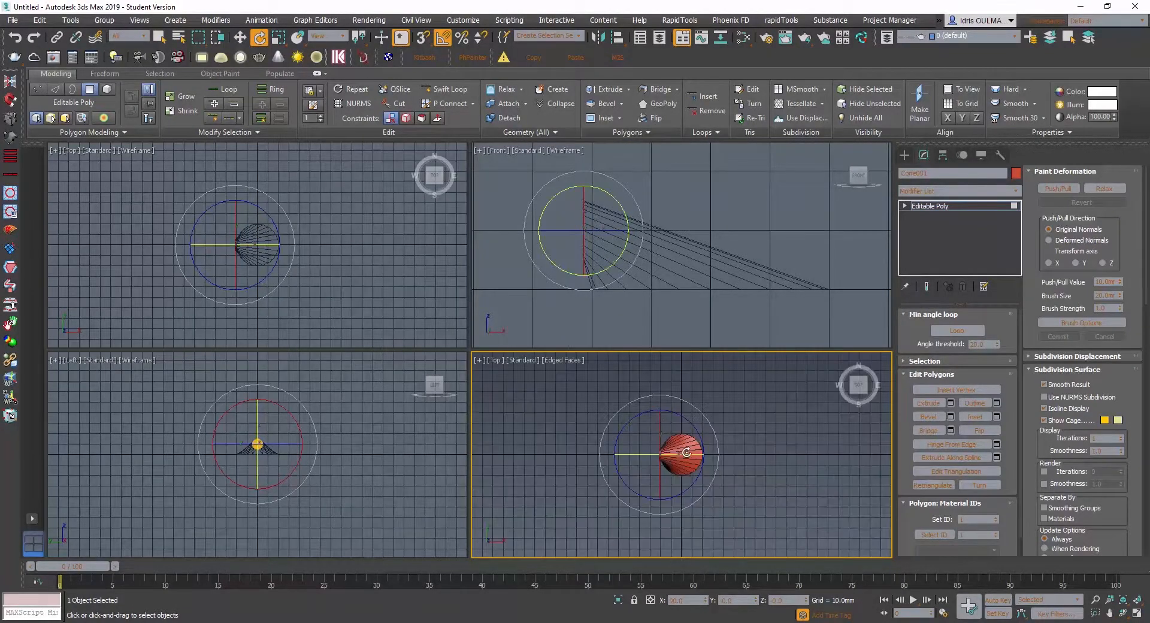
scroll(667, 460, "up", 3)
middle_click_drag(651, 469, 576, 396, "alt")
key("w")
scroll(591, 420, "up", 2)
scroll(590, 425, "down", 1)
left_click_drag(572, 387, 590, 458)
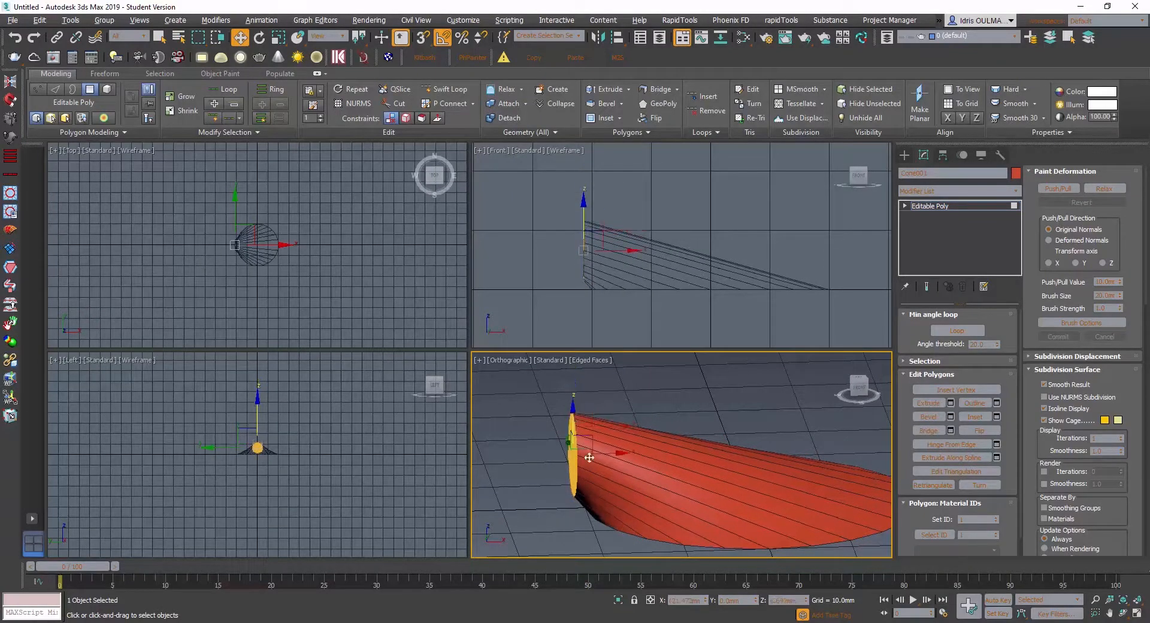
middle_click_drag(589, 458, 593, 430, "alt")
scroll(590, 477, "up", 1)
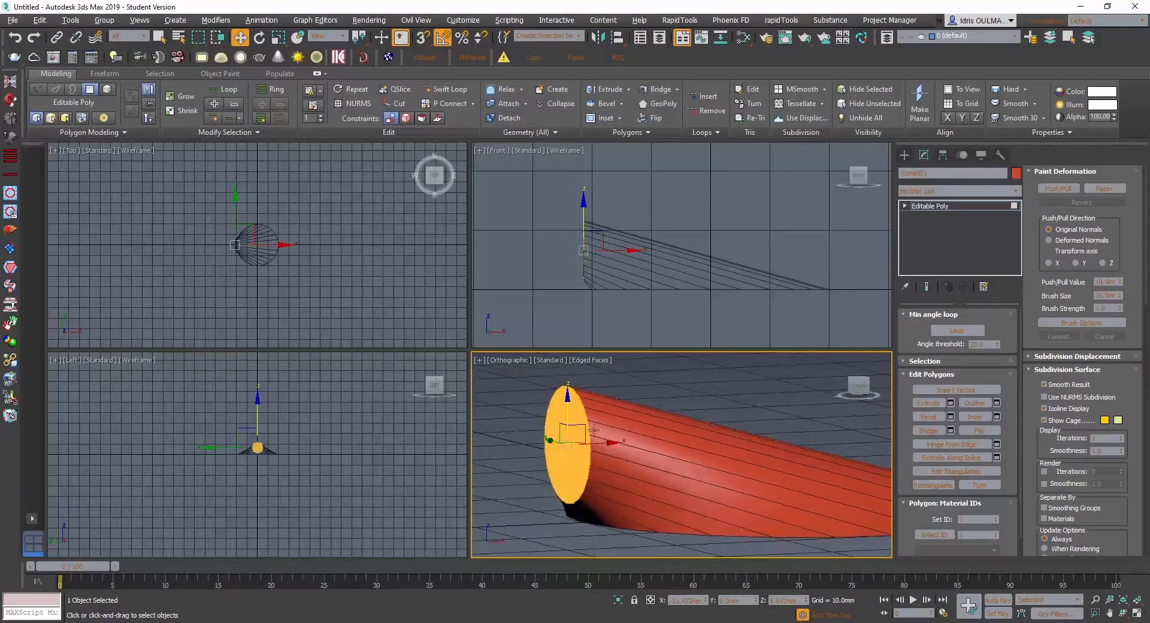
- Switch to Photoshop, hide the sketch on Layer 2 and show the shell photo on Layer 1
left_click(478, 566)
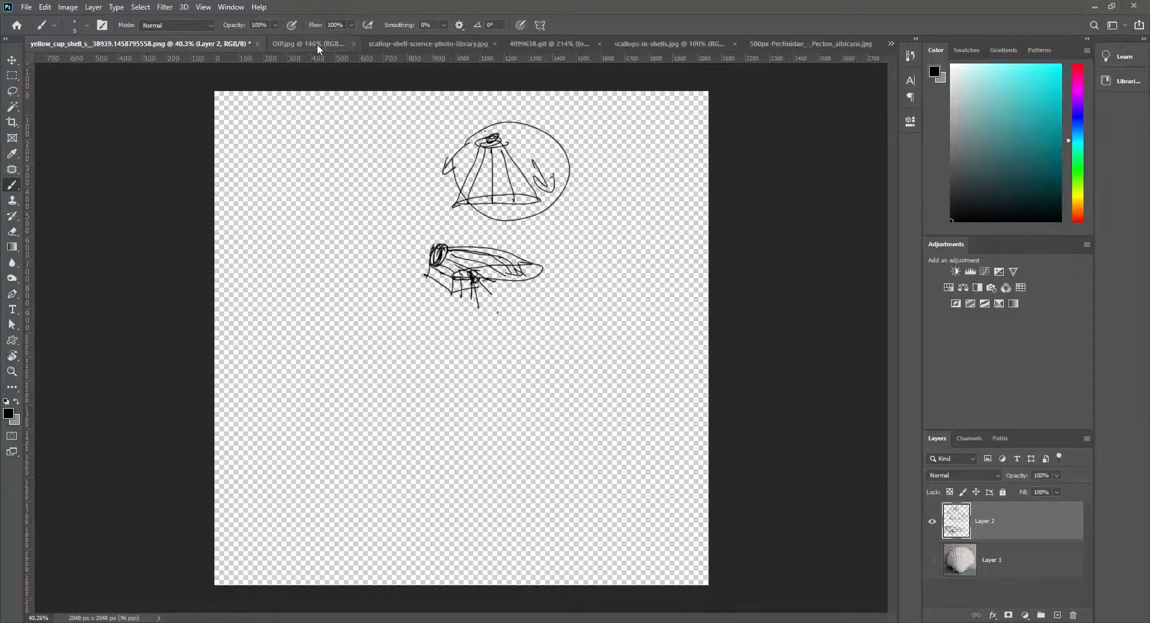
left_click(932, 525)
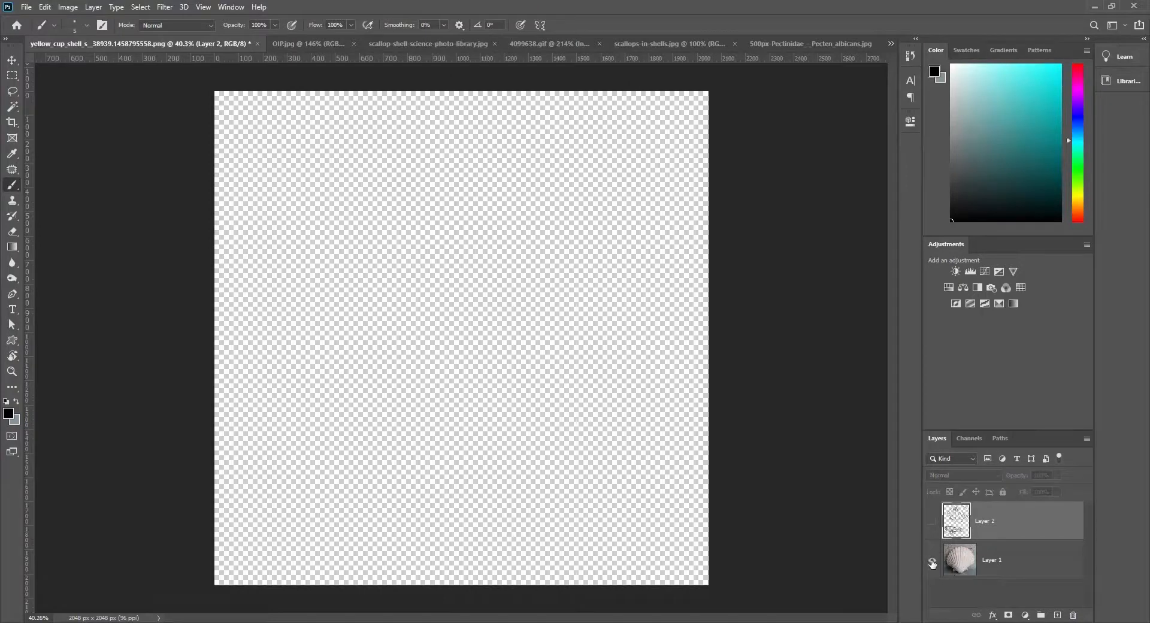
left_click(932, 562)
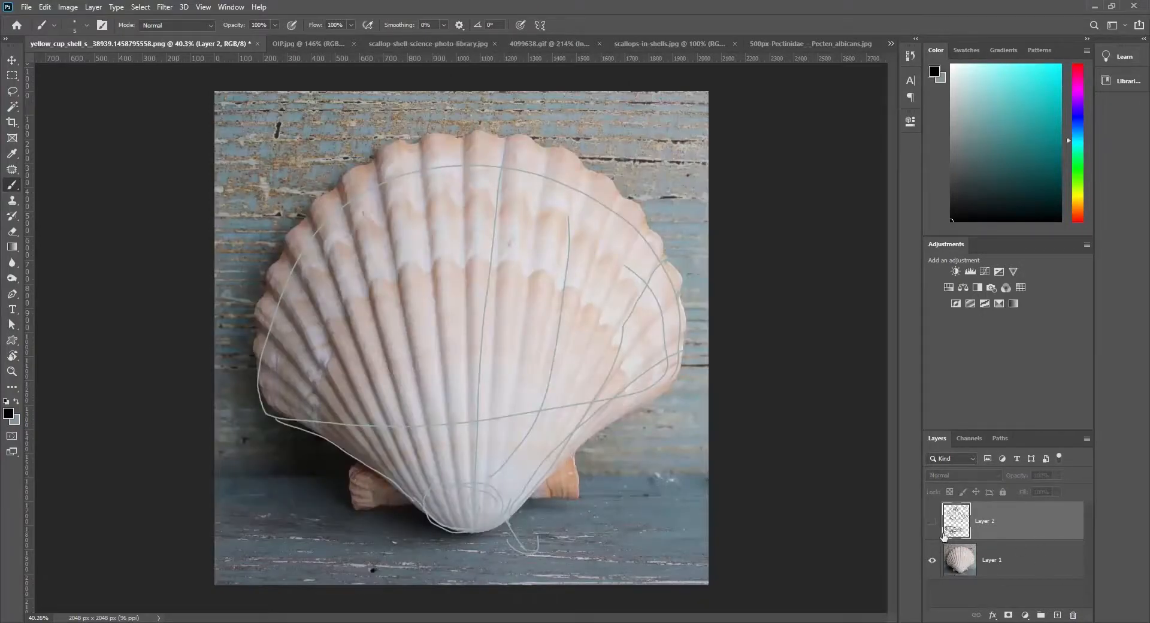
- Examine the hinge end and ribs in the scallop reference photos and compare them with the cone model in 3ds Max
left_click(331, 43)
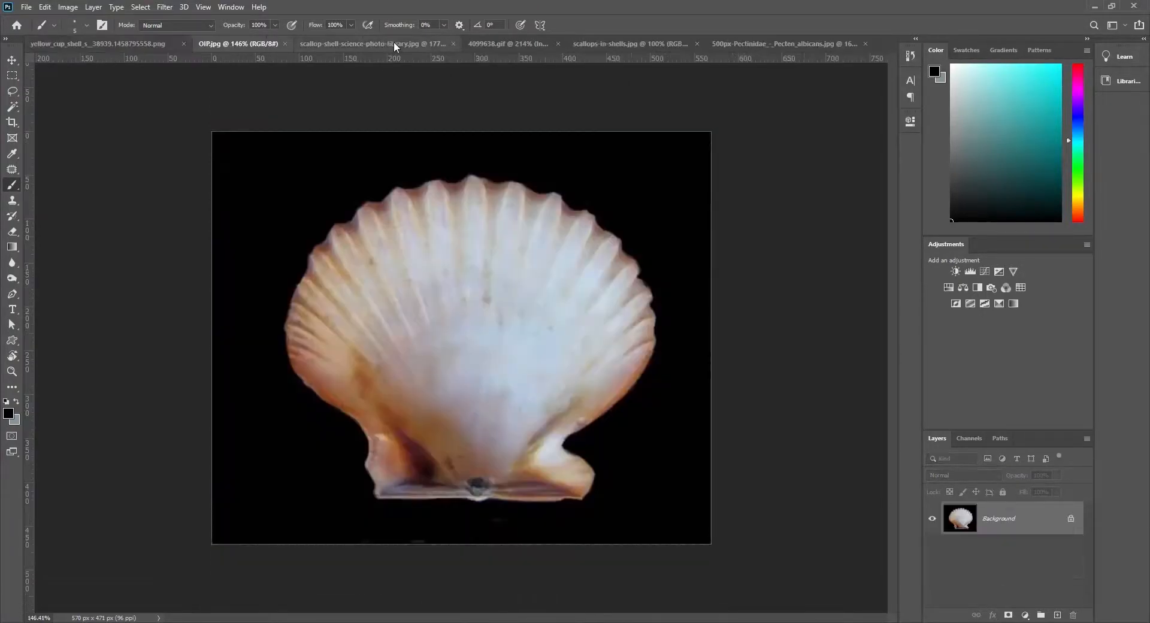
left_click(354, 45)
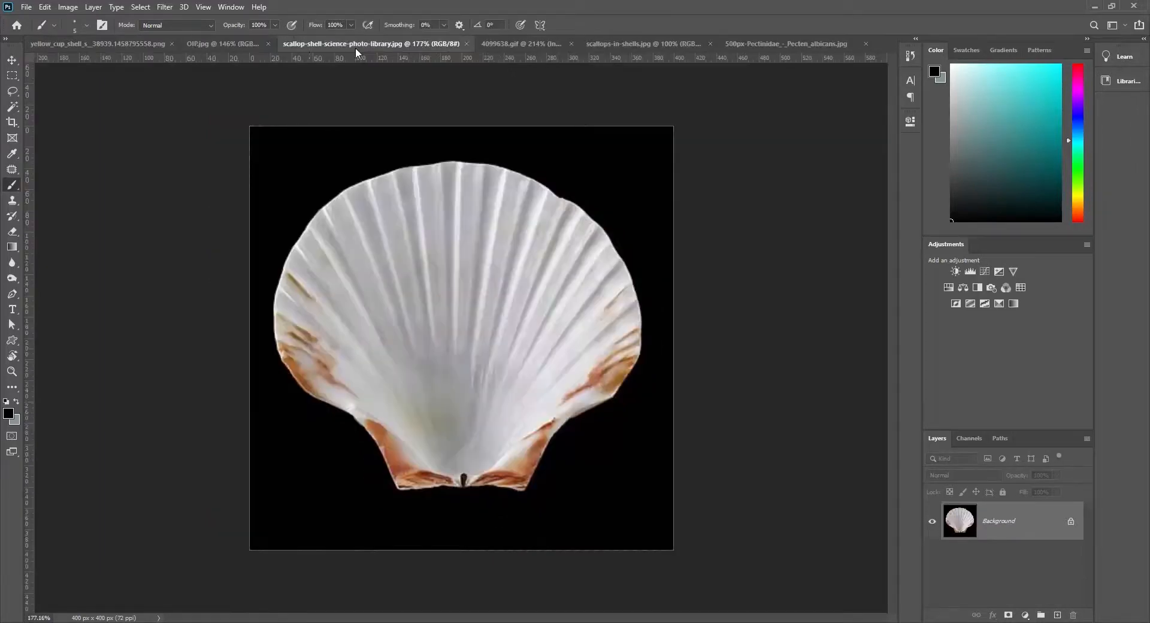
left_click(144, 46)
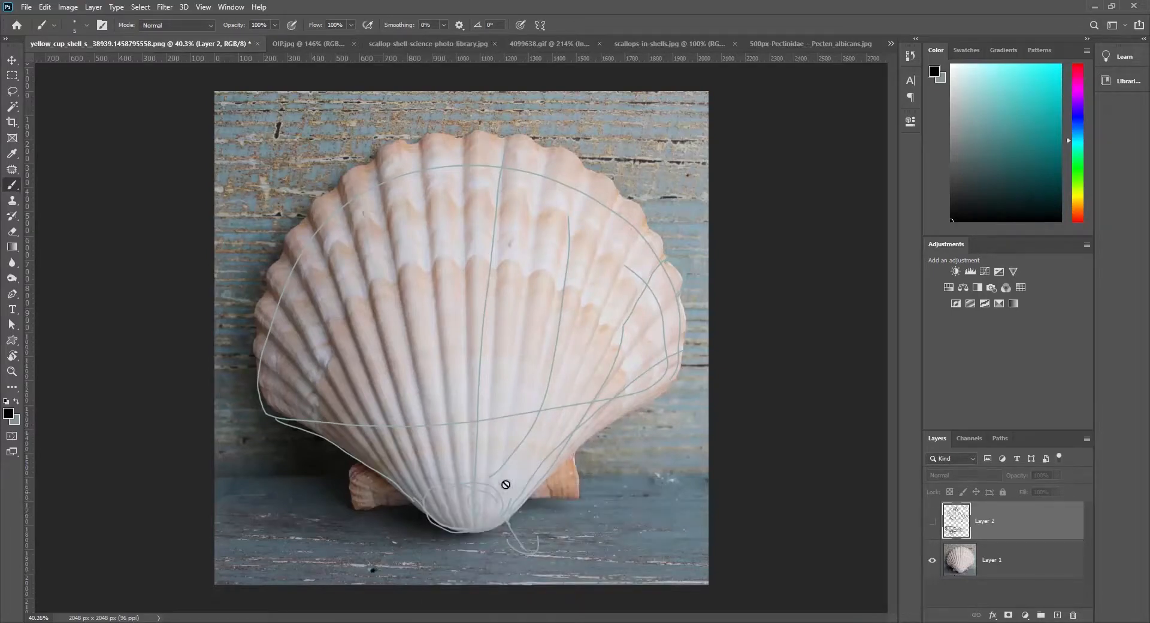
left_click(564, 584)
mouse_move(575, 450)
middle_mouse_down("alt")
mouse_move(596, 453)
mouse_move(592, 463)
middle_mouse_up("alt")
scroll(596, 453, "down", 2)
left_click(544, 622)
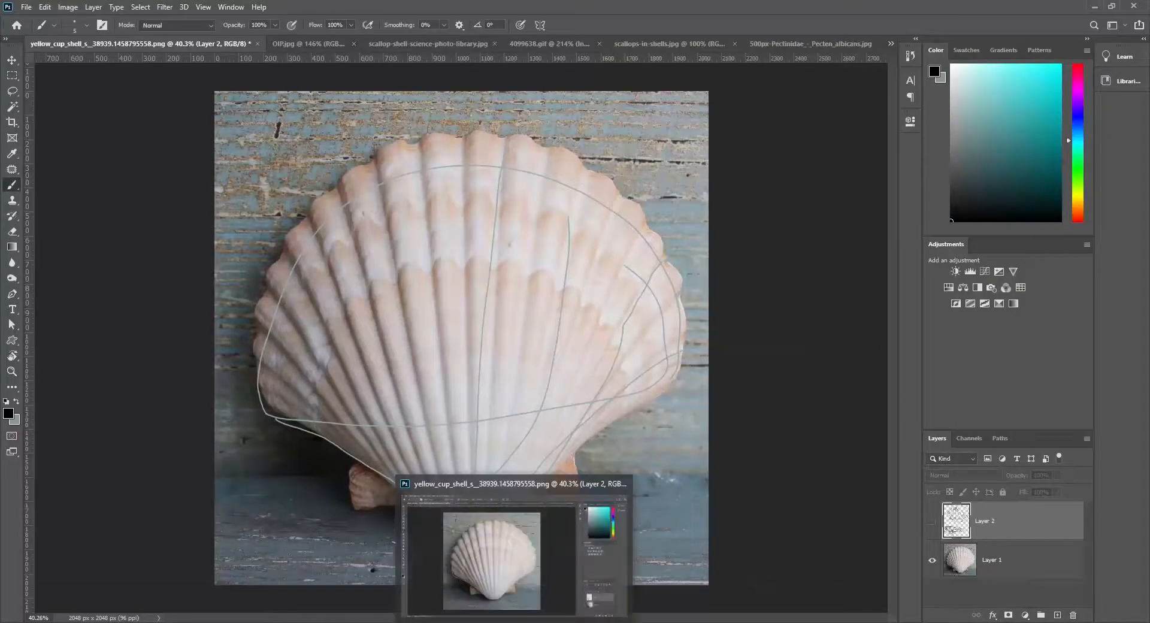
left_click(548, 515)
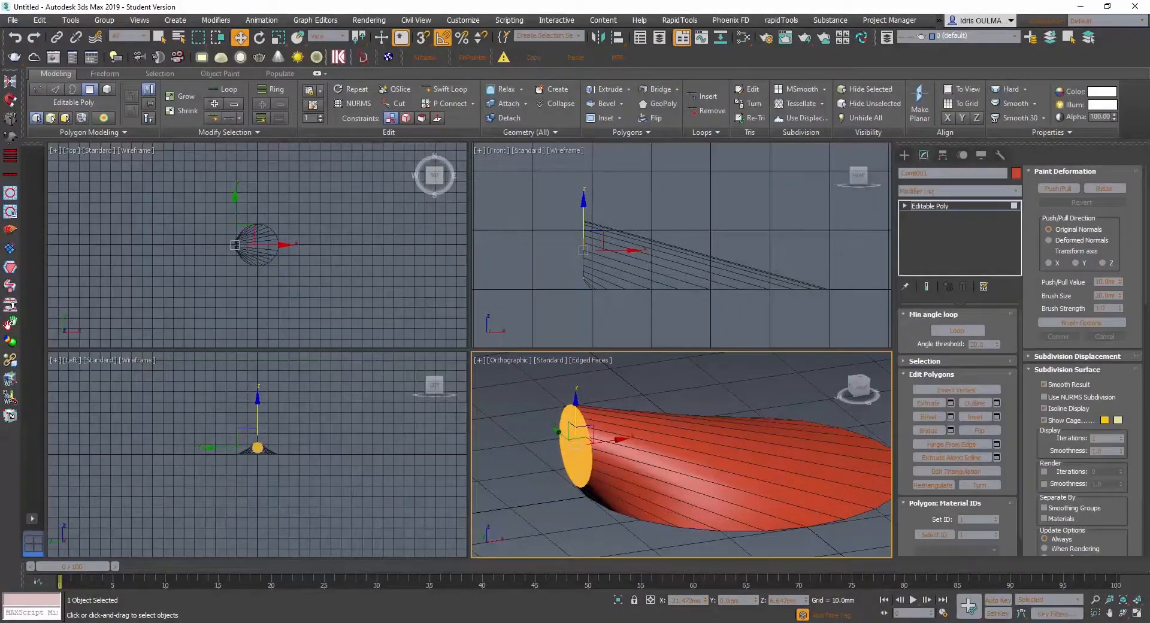
left_click(516, 622)
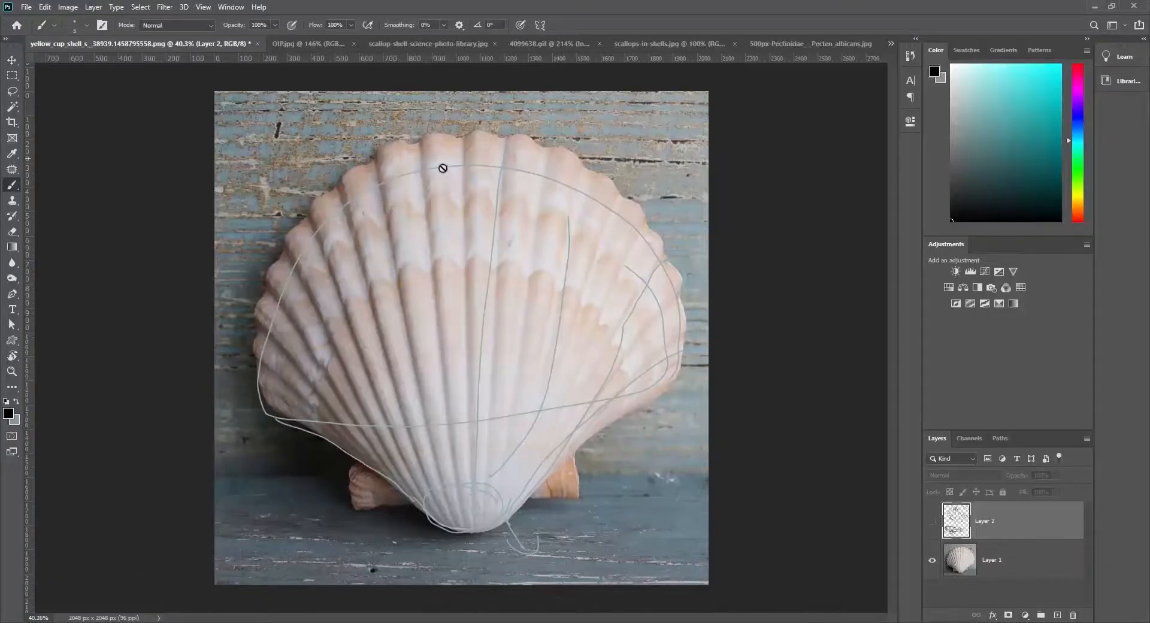
left_click(545, 622)
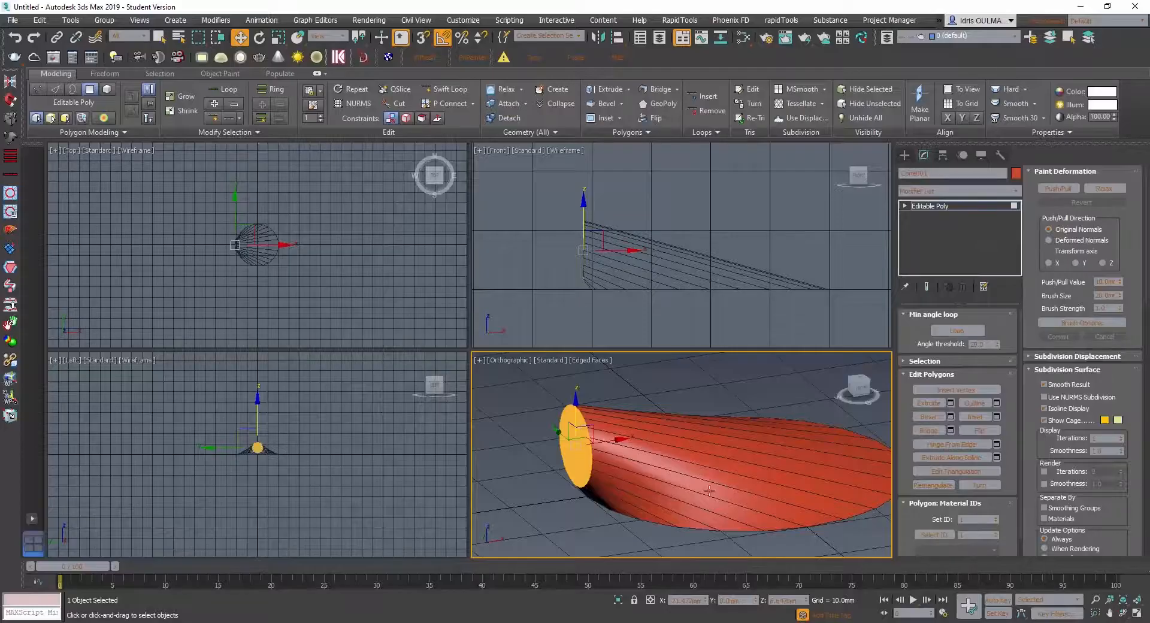
- Delete the large base polygon on the underside of the skewed cone
middle_click_drag(707, 489, 753, 437, "alt")
middle_click_drag(737, 479, 647, 418, "alt")
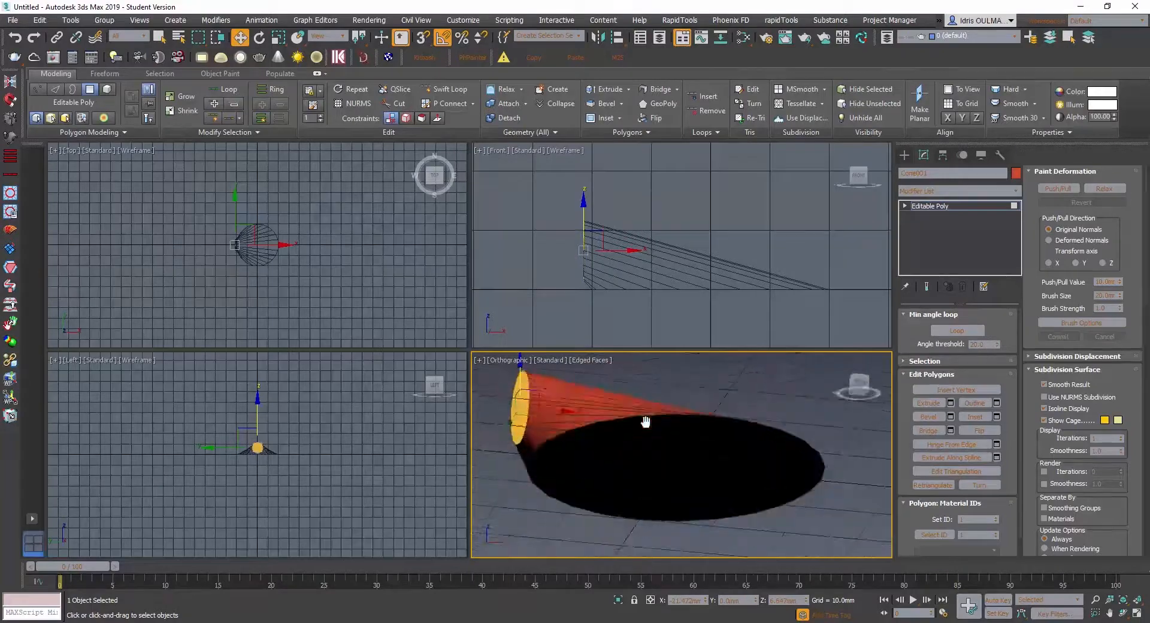
left_click(680, 473)
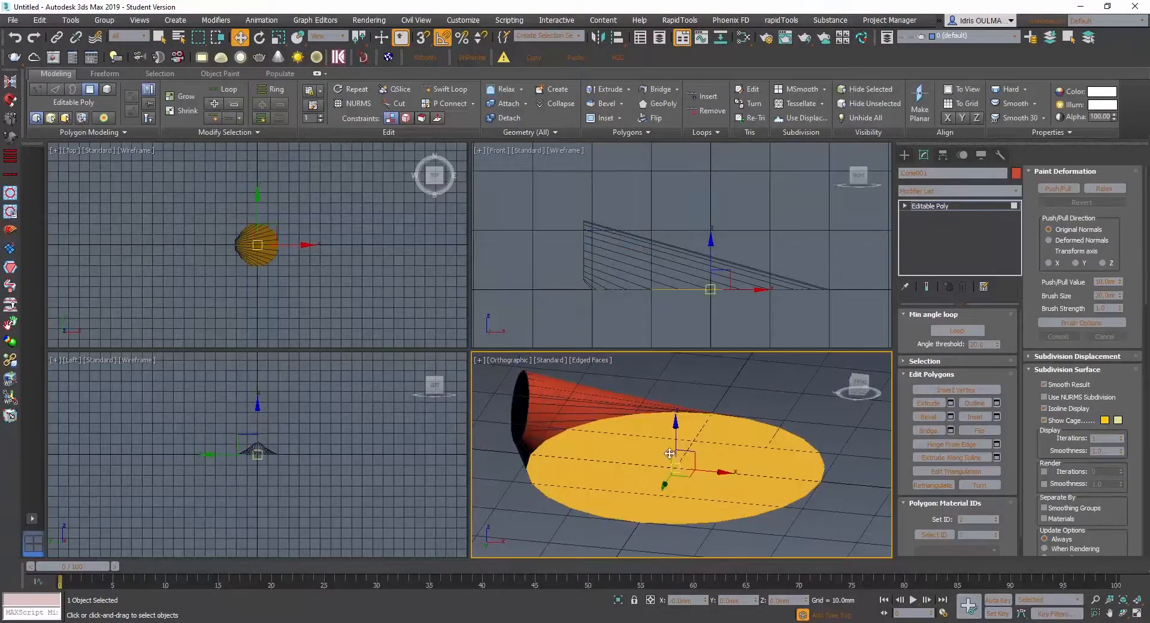
key("Delete")
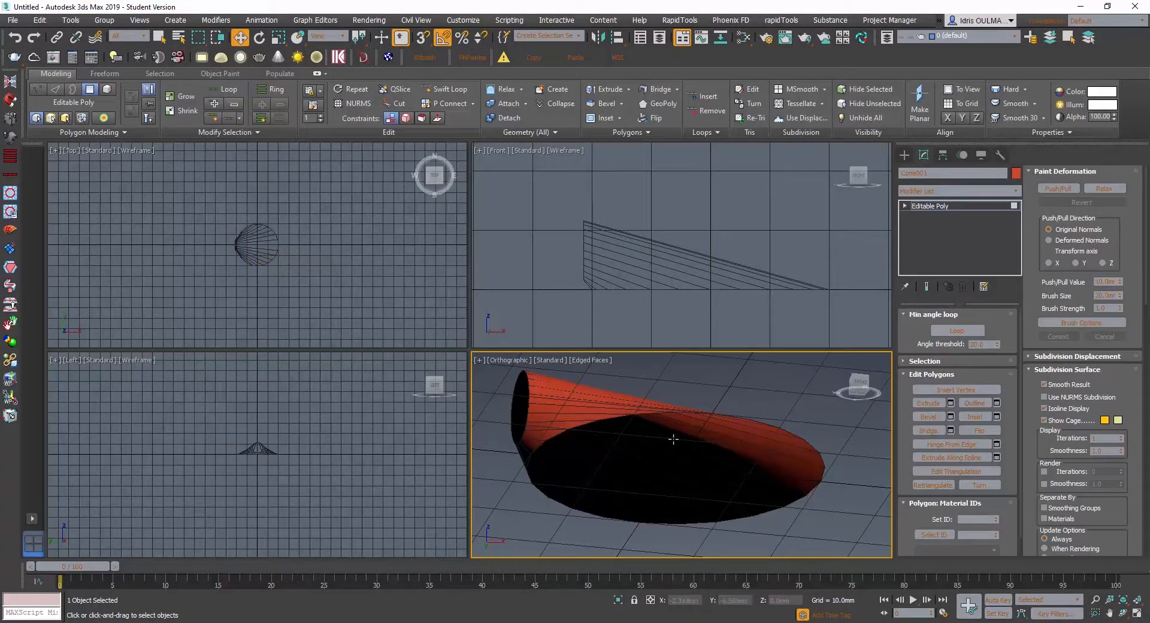
- Select the small upright cap polygon and move it about 1 mm along positive X
middle_click_drag(660, 439, 701, 484, "alt")
left_click(587, 441)
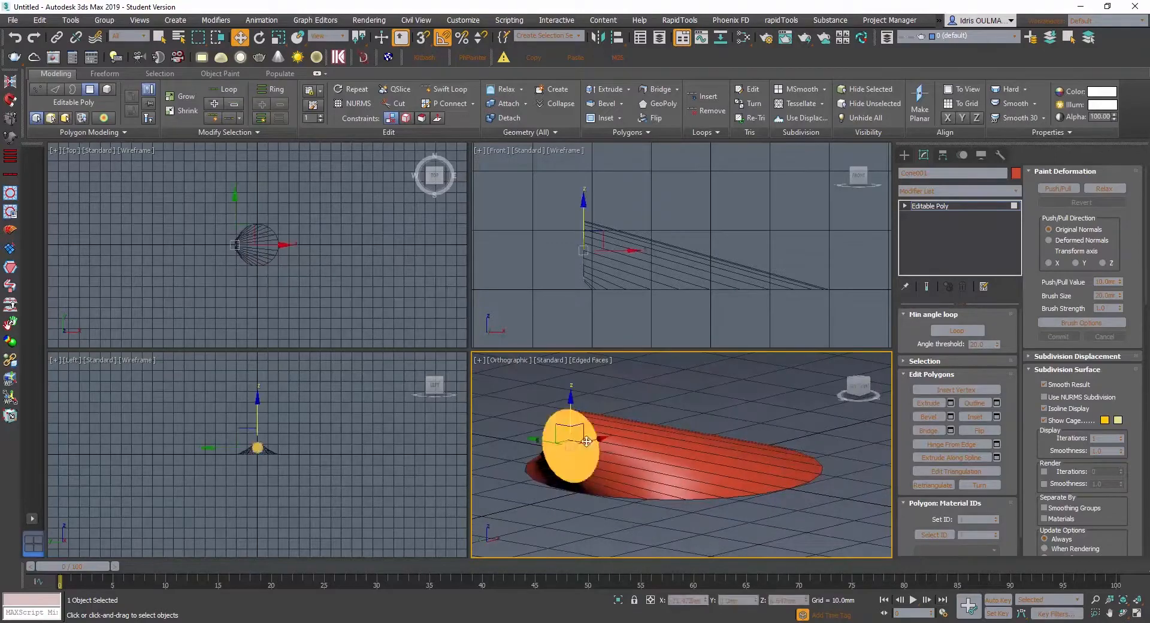
mouse_move(586, 441)
middle_mouse_down("alt")
mouse_move(605, 432)
mouse_move(644, 447)
mouse_move(657, 425)
mouse_move(616, 455)
mouse_move(585, 453)
middle_mouse_up("alt")
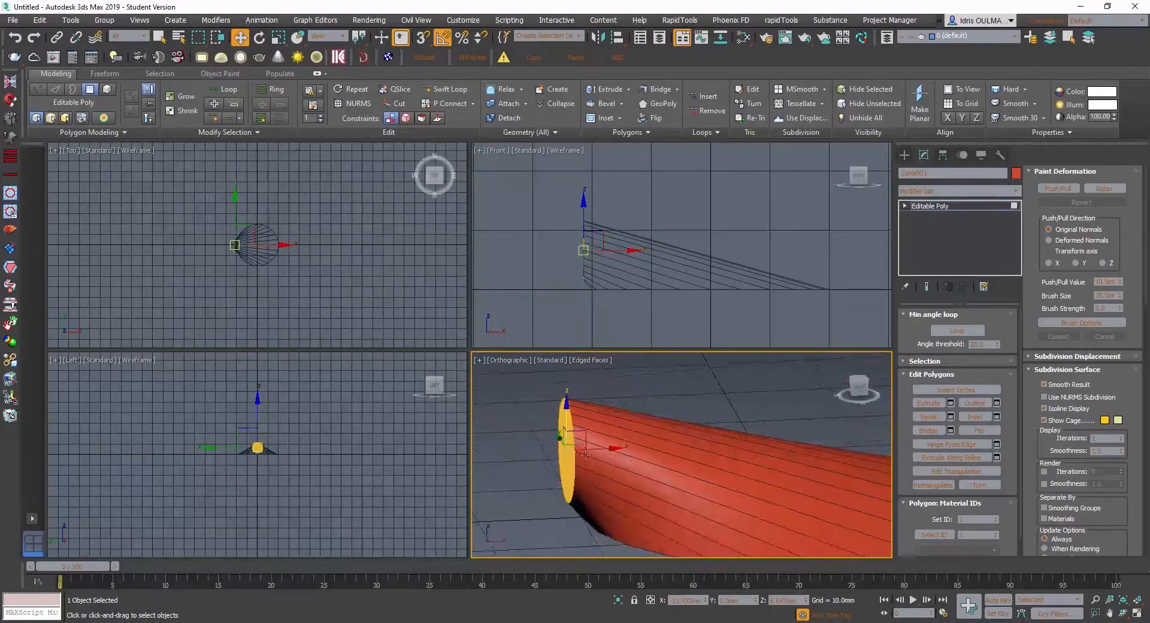
mouse_move(612, 448)
left_mouse_down()
mouse_move(622, 448)
mouse_move(593, 447)
left_mouse_up()
middle_click_drag(578, 441, 597, 443, "alt")
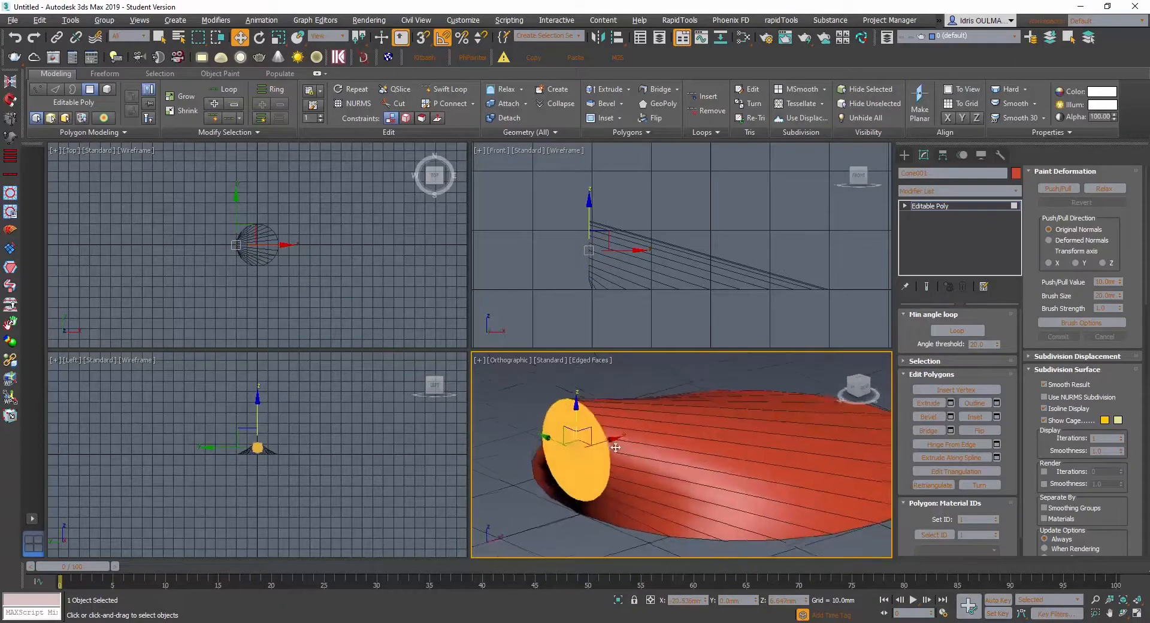
- Inset the small cap polygon by 1 mm and set the move reference coordinate system to Local
scroll(574, 441, "up", 2)
right_click(573, 439)
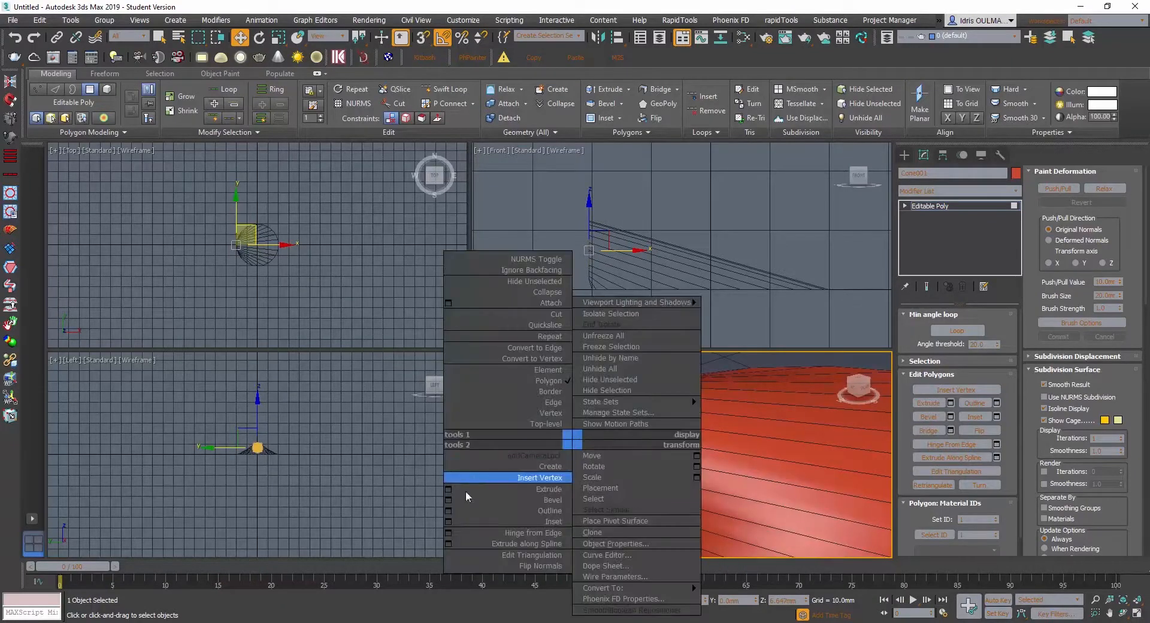
left_click(458, 519)
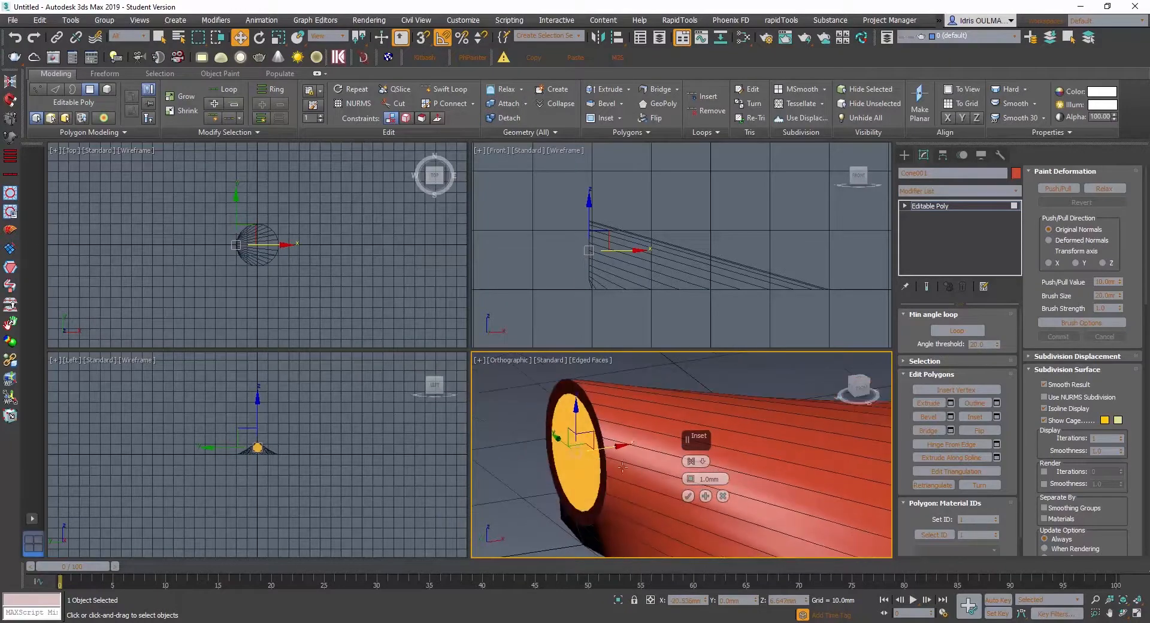
middle_click_drag(622, 468, 632, 459, "alt")
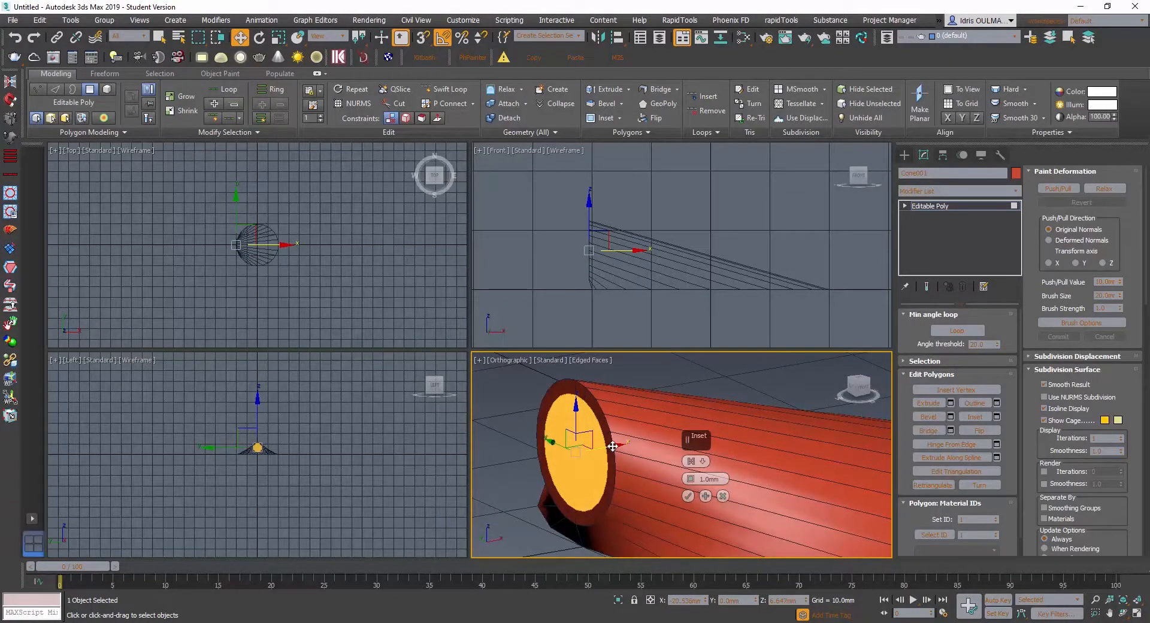
middle_click_drag(611, 451, 594, 461, "alt")
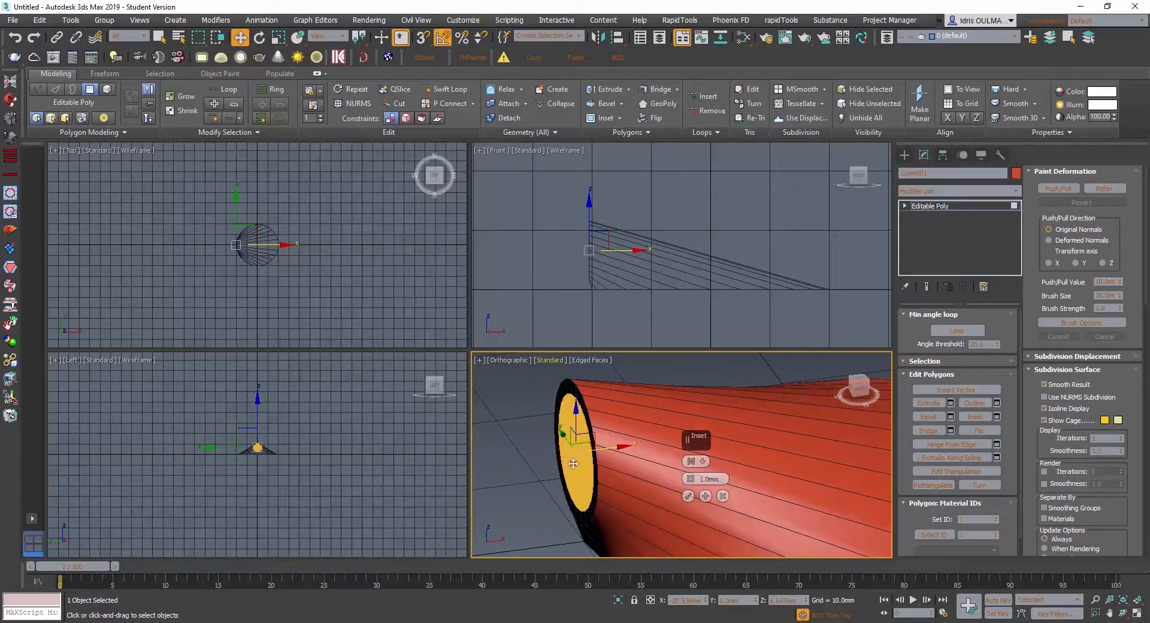
left_click(327, 36)
left_click(316, 78)
middle_click_drag(575, 458, 551, 458, "alt")
left_click_drag(546, 459, 650, 467)
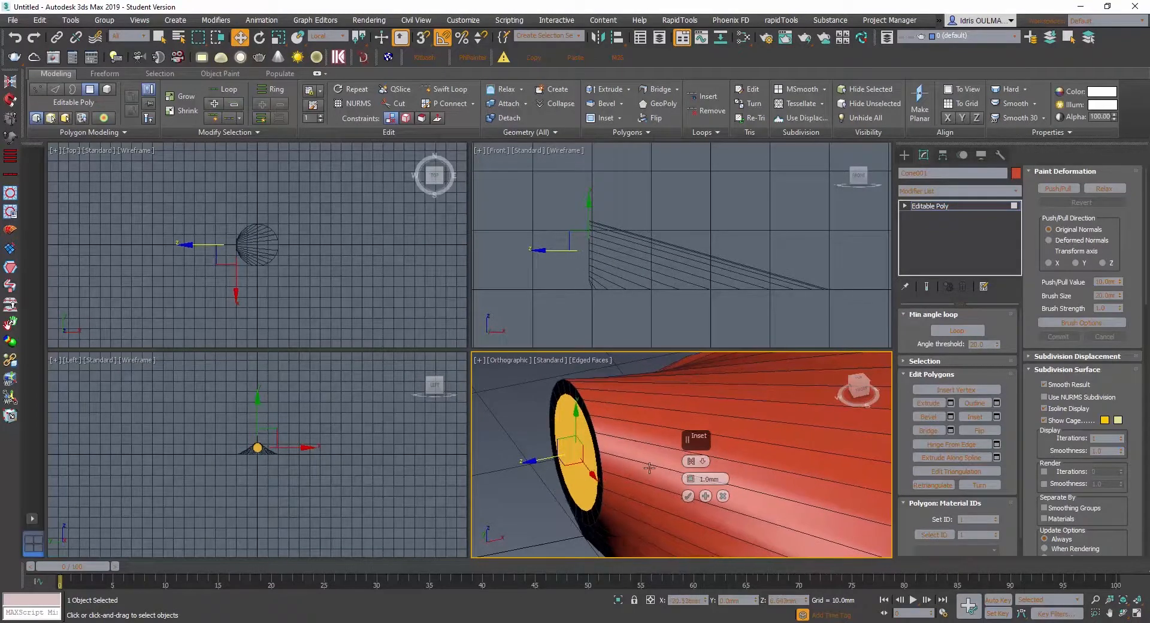
left_click(688, 496)
- Move the inset cap outward about 2 mm along its local Z axis
left_click_drag(534, 459, 513, 460)
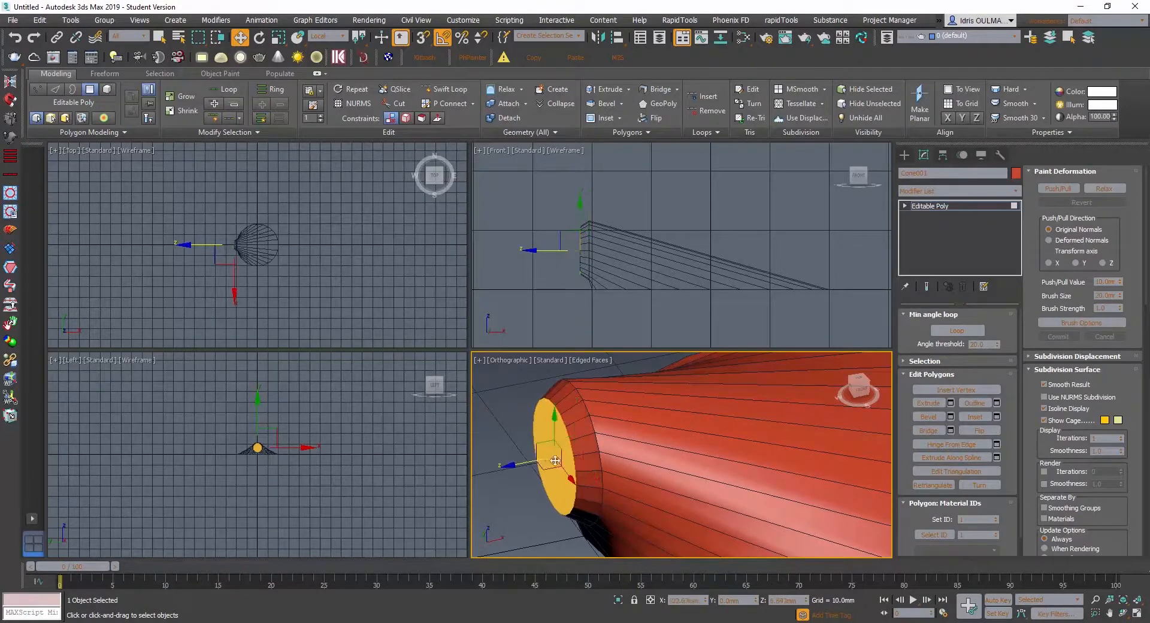
scroll(555, 462, "down", 5)
mouse_move(555, 461)
middle_mouse_down("alt")
mouse_move(584, 472)
mouse_move(625, 466)
mouse_move(601, 460)
mouse_move(645, 462)
mouse_move(611, 493)
mouse_move(599, 447)
mouse_move(542, 465)
middle_mouse_up("alt")
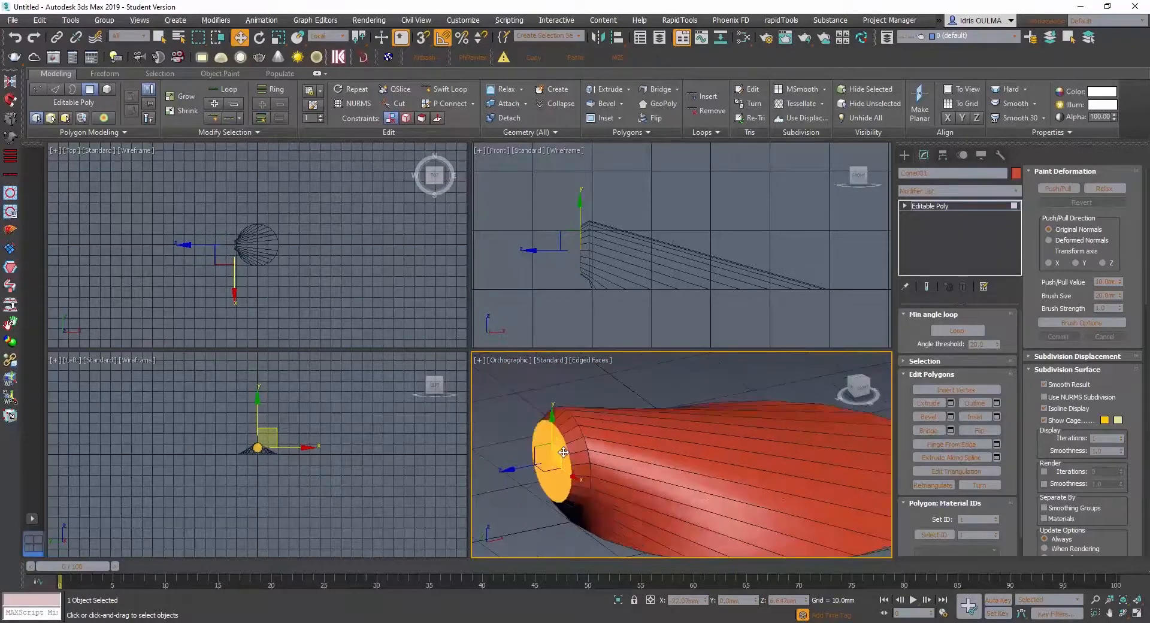
left_click_drag(517, 469, 513, 471)
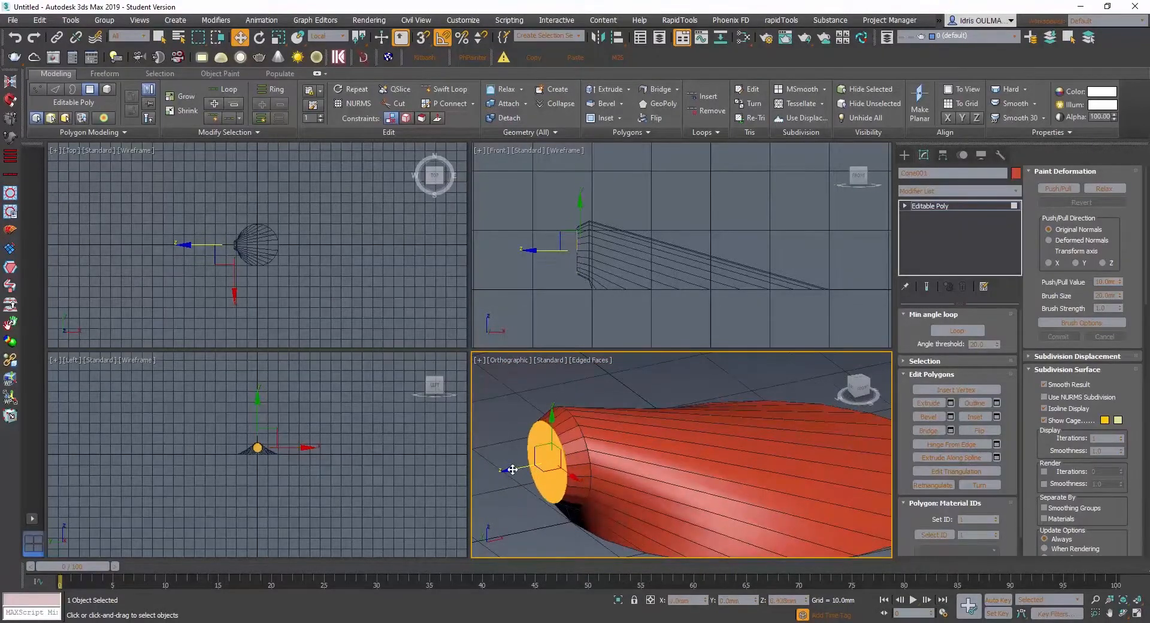
- Inset the hinge-end cap polygon by 1 mm and move it slightly outward along its local Z axis
middle_click_drag(564, 468, 546, 469, "alt")
right_click(546, 469)
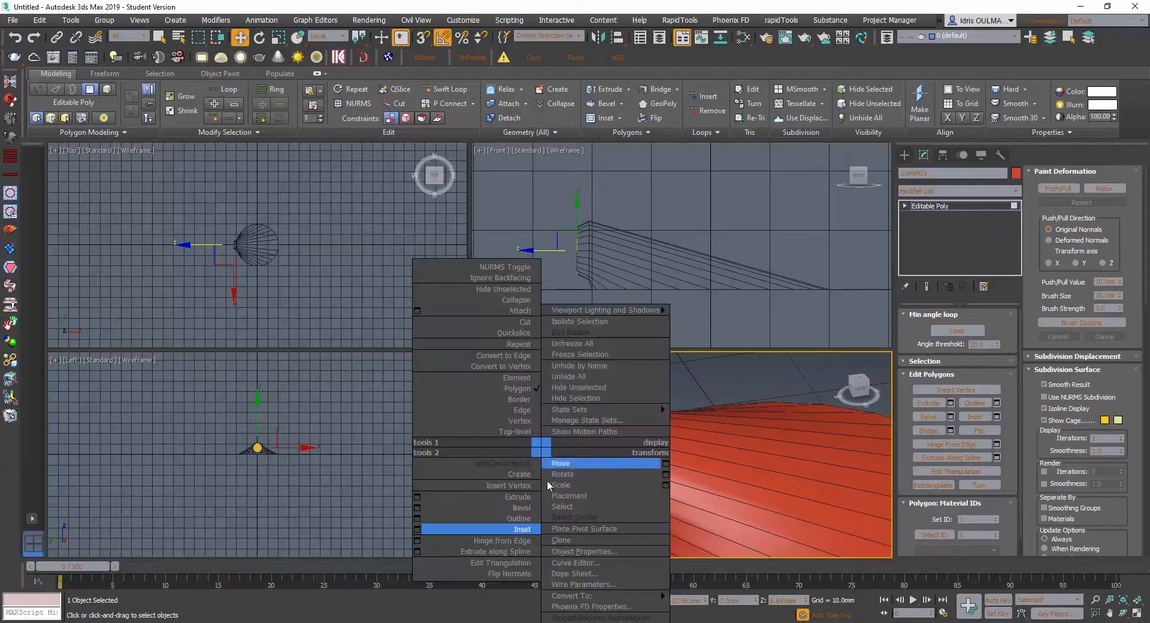
left_click(419, 527)
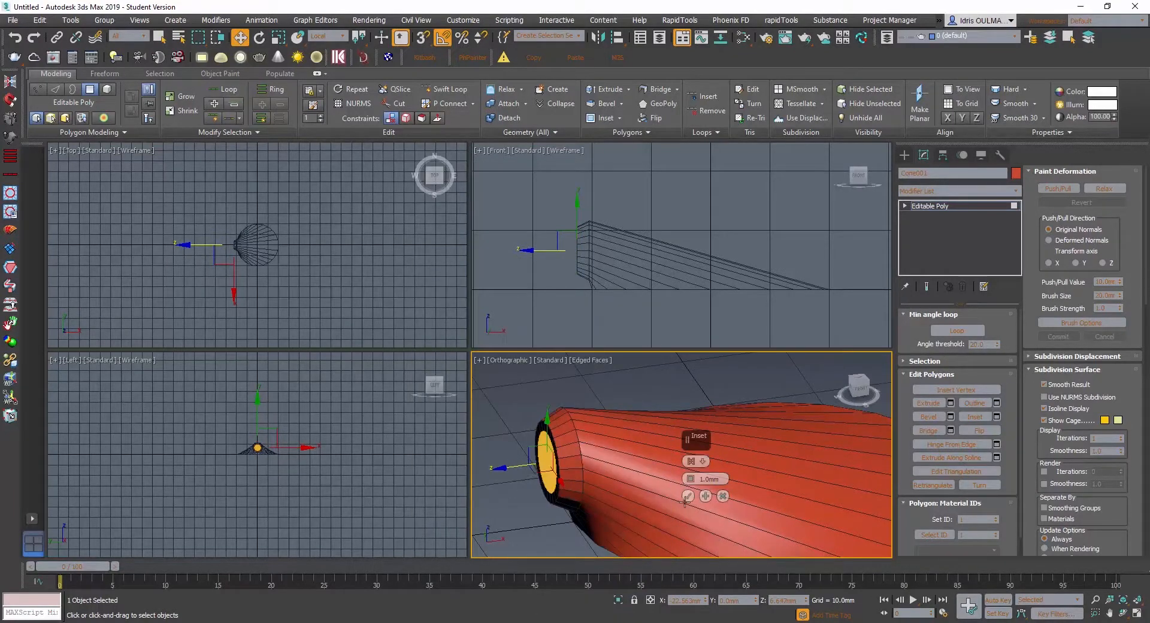
left_click(688, 496)
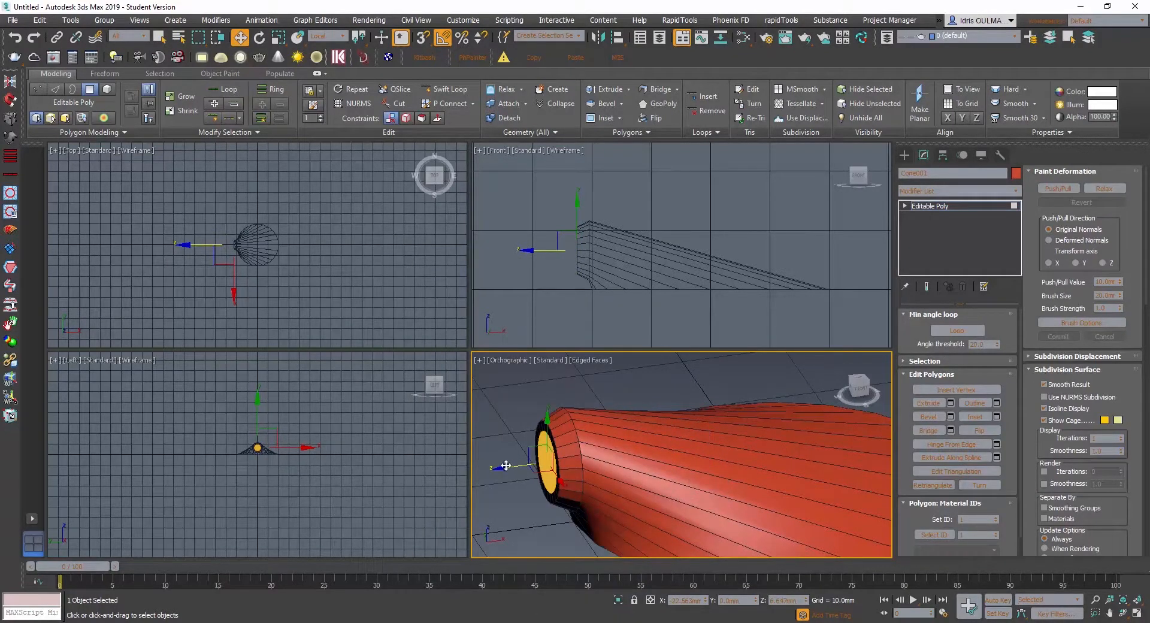
left_click_drag(506, 466, 494, 471)
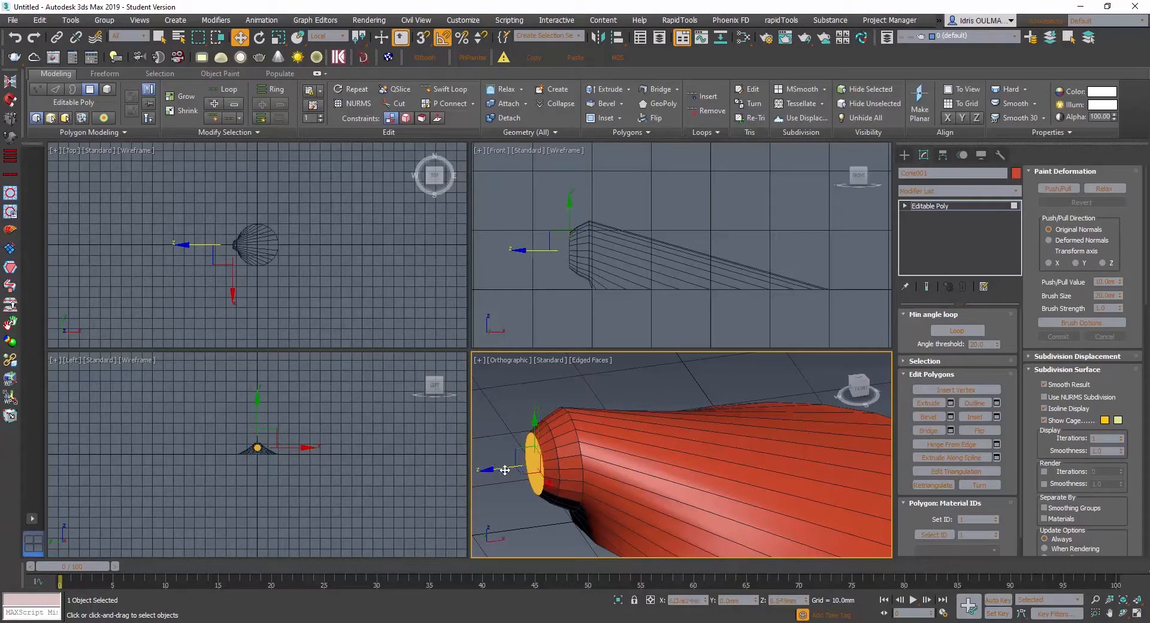
- Inset the hinge-end cap polygon once more and move the inner cap outward about 1 mm along its local Z axis
right_click(506, 470)
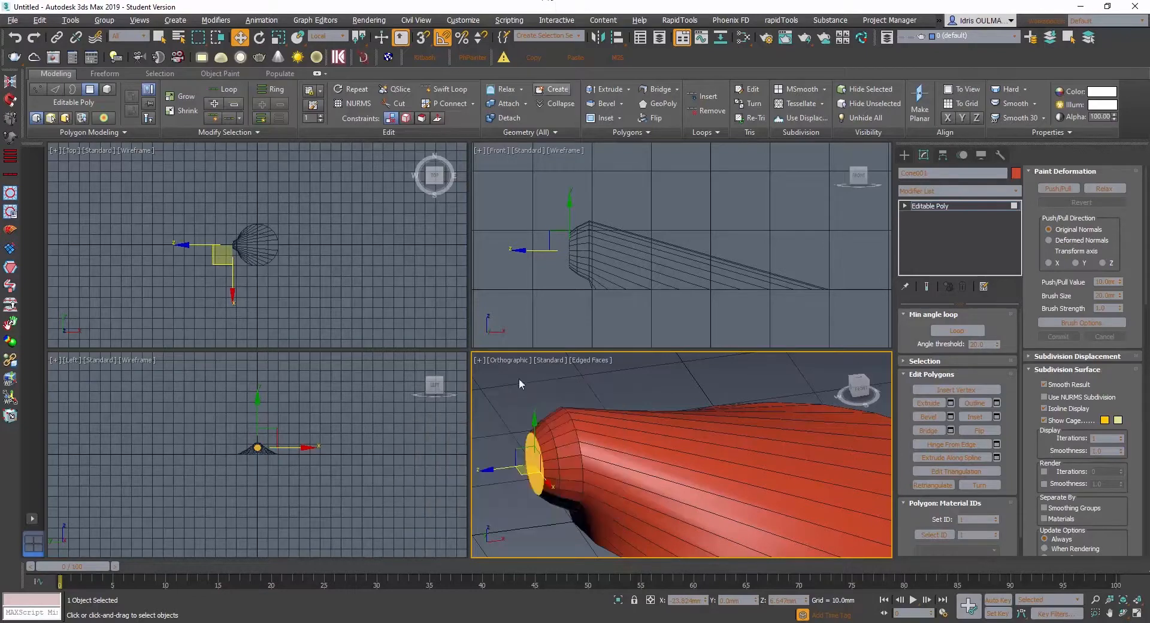
right_click(531, 449)
left_click(414, 529)
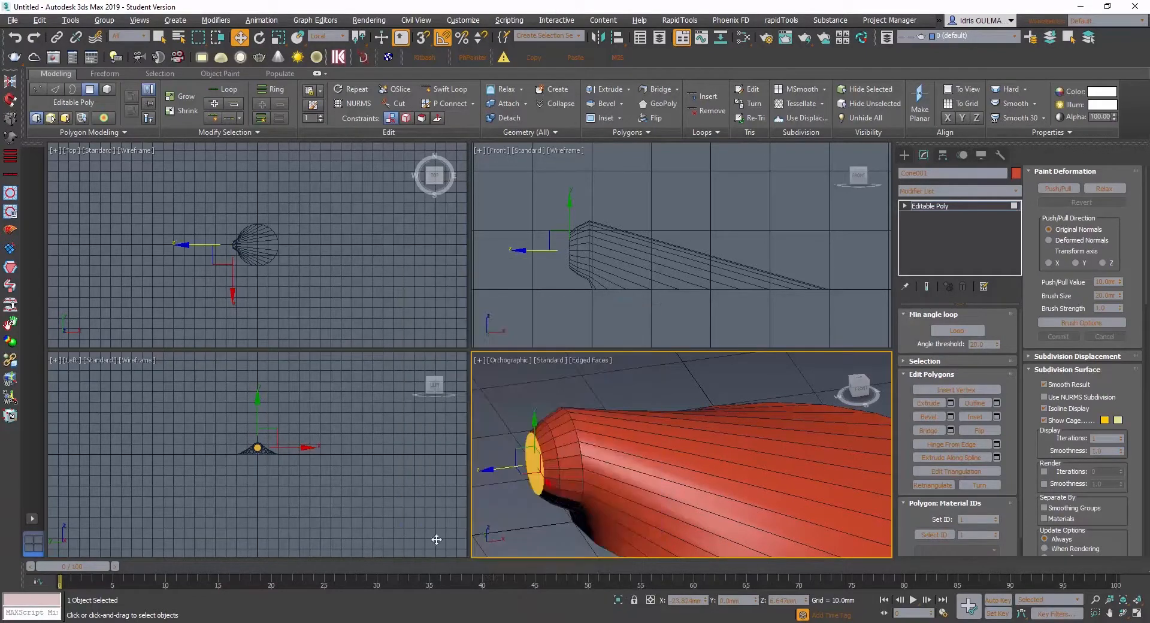
left_click(688, 497)
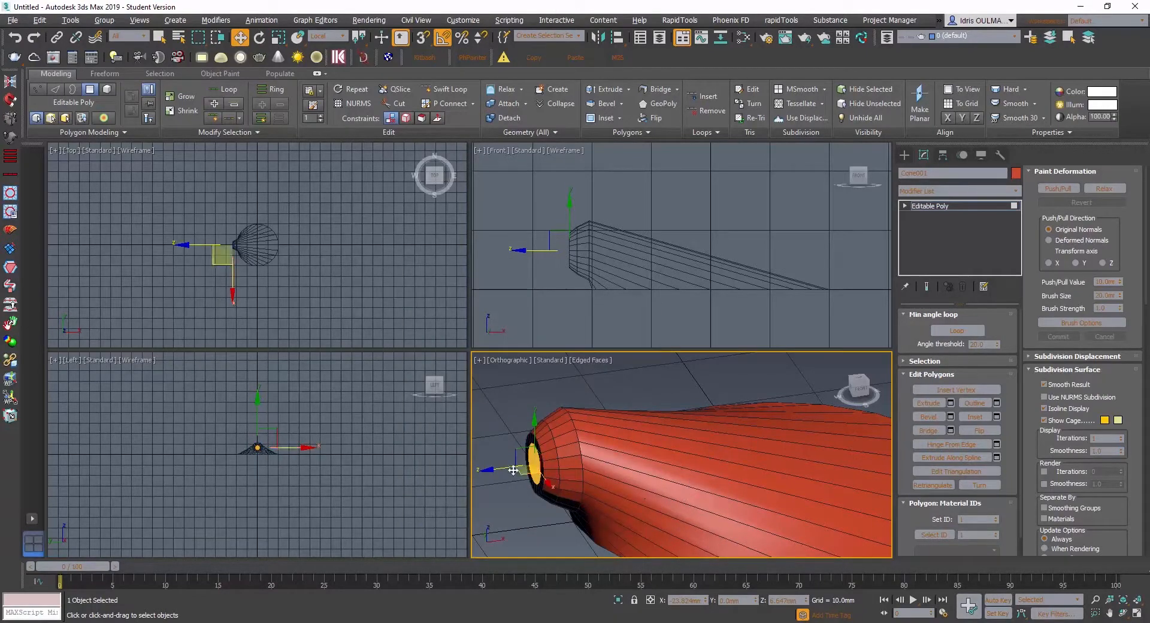
left_click_drag(500, 469, 488, 470)
scroll(564, 465, "down", 2)
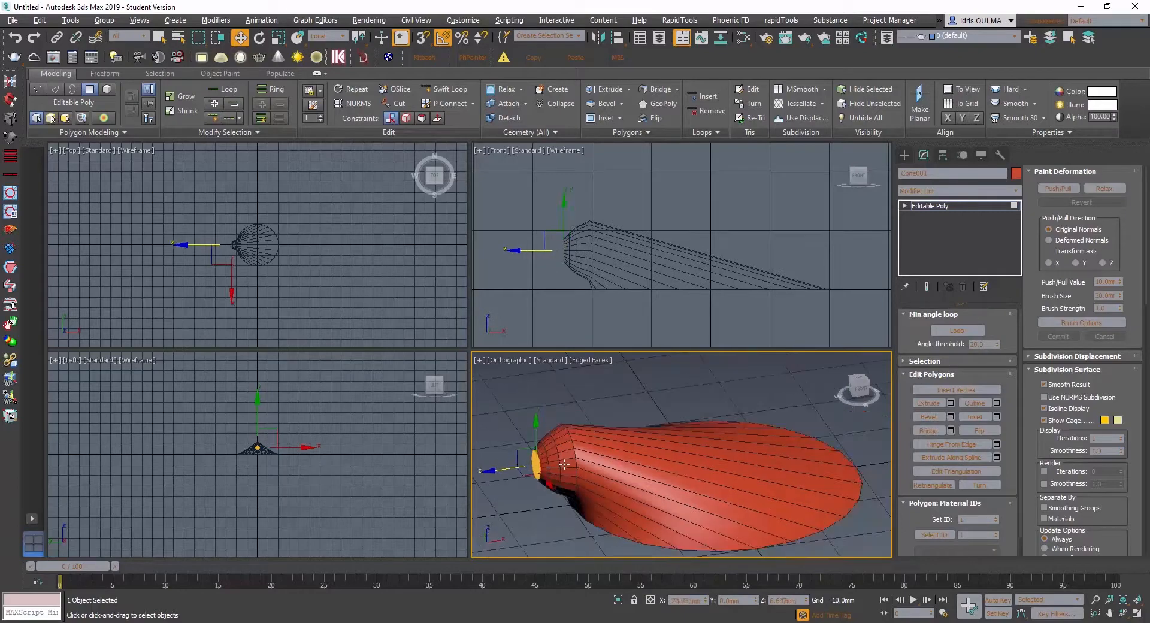
- Add two Swift Loop edge loops across the shell body, one about midway and one nearer the hinge, bulging its upper profile
mouse_move(565, 465)
middle_mouse_down("alt")
mouse_move(597, 483)
mouse_move(558, 449)
mouse_move(576, 447)
mouse_move(561, 463)
mouse_move(574, 474)
mouse_move(577, 451)
mouse_move(601, 430)
mouse_move(587, 458)
mouse_move(560, 445)
middle_mouse_up("alt")
scroll(617, 255, "up", 2)
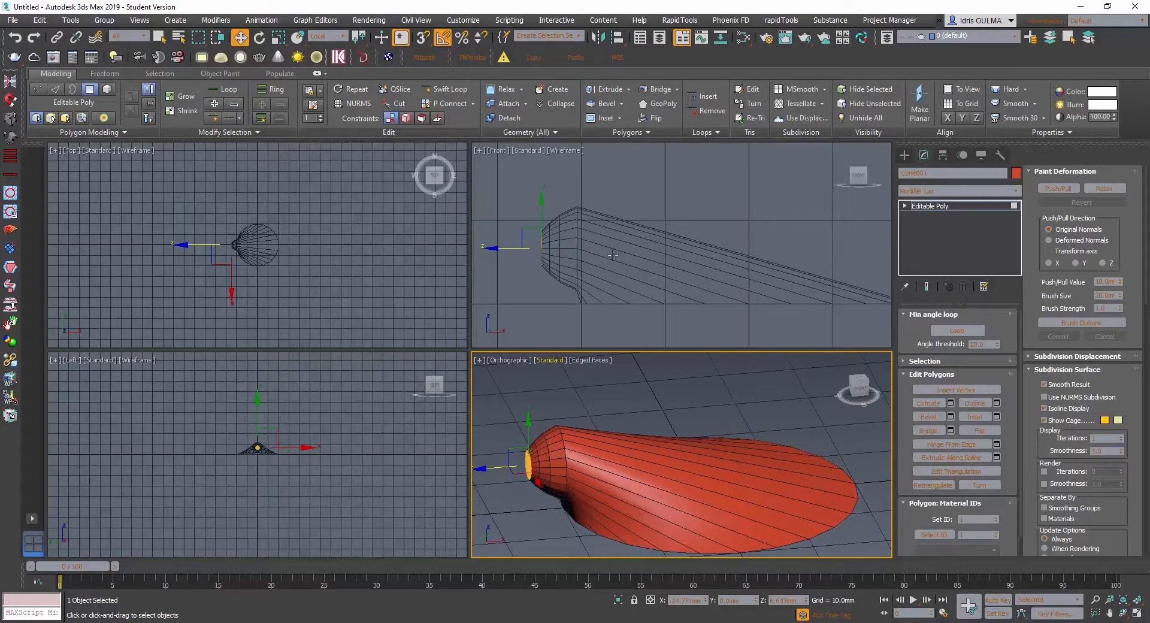
middle_click_drag(628, 435, 624, 451, "alt")
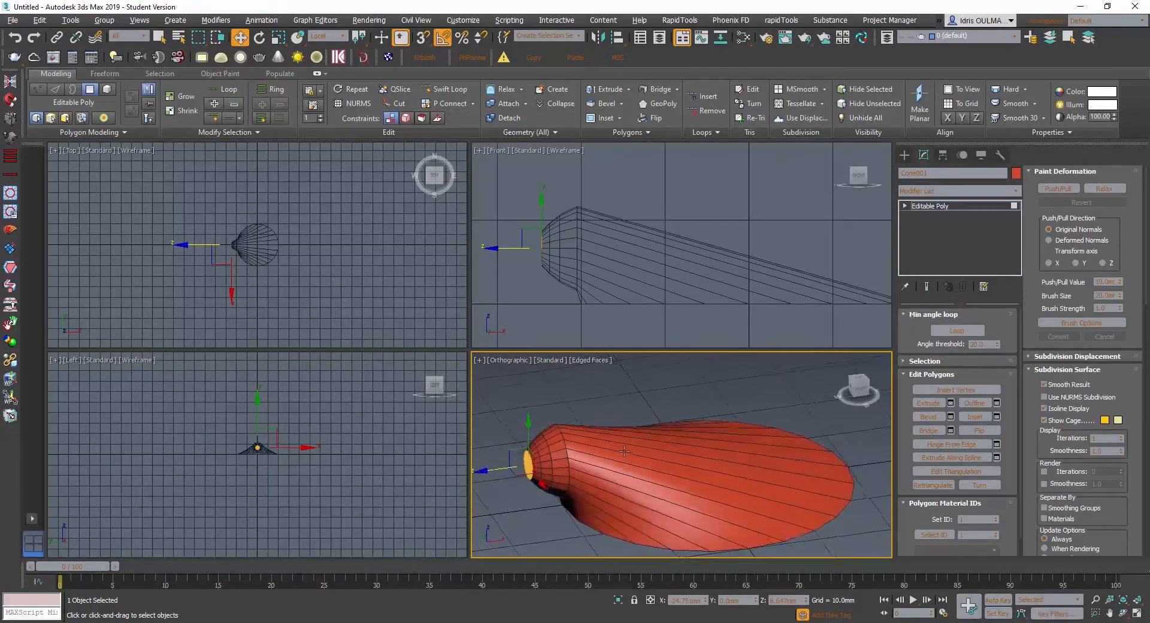
left_click(444, 89)
mouse_move(612, 508)
middle_mouse_down("alt")
mouse_move(630, 488)
mouse_move(623, 493)
middle_mouse_up("alt")
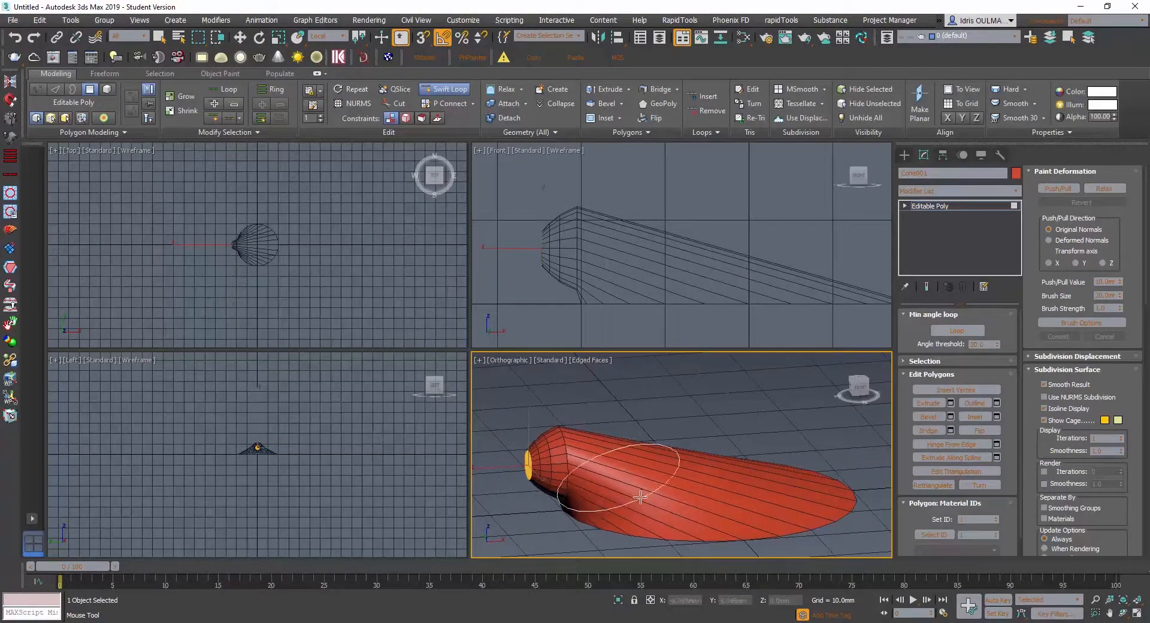
mouse_move(639, 499)
middle_mouse_down("alt")
mouse_move(695, 512)
mouse_move(666, 488)
mouse_move(651, 503)
middle_mouse_up("alt")
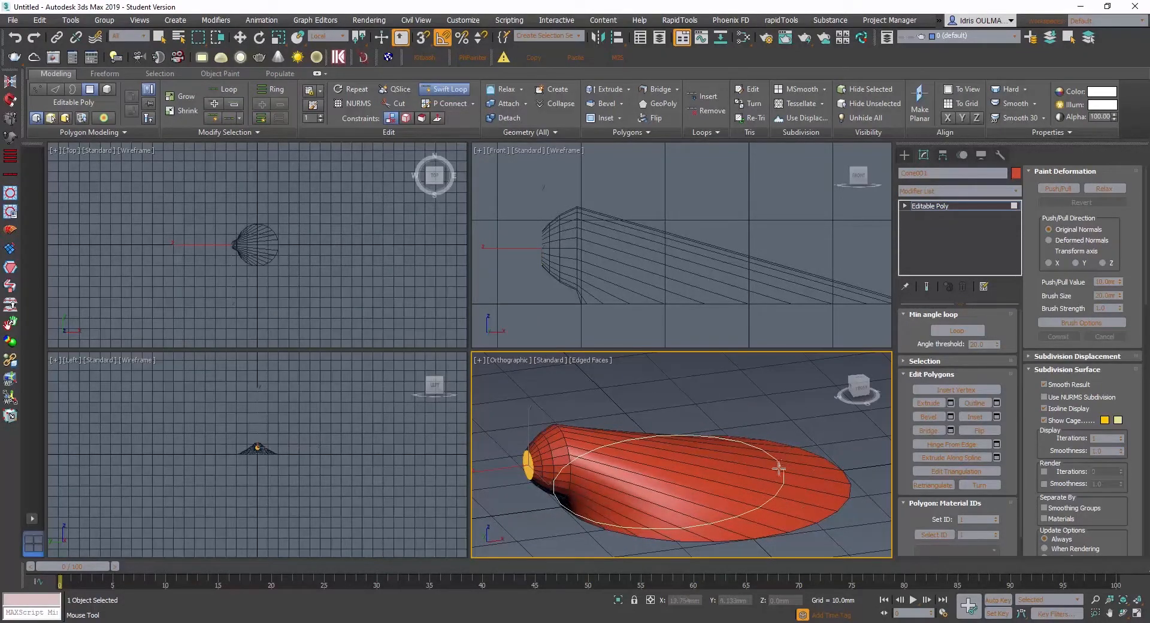
middle_click_drag(762, 471, 750, 459, "alt")
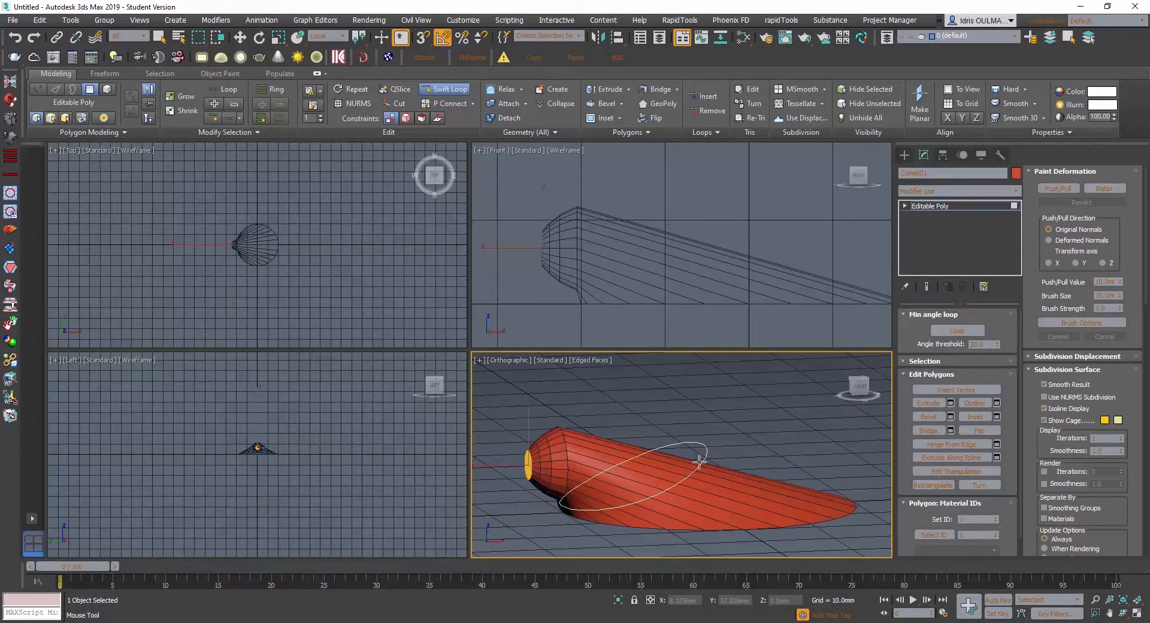
left_click_drag(700, 461, 696, 460)
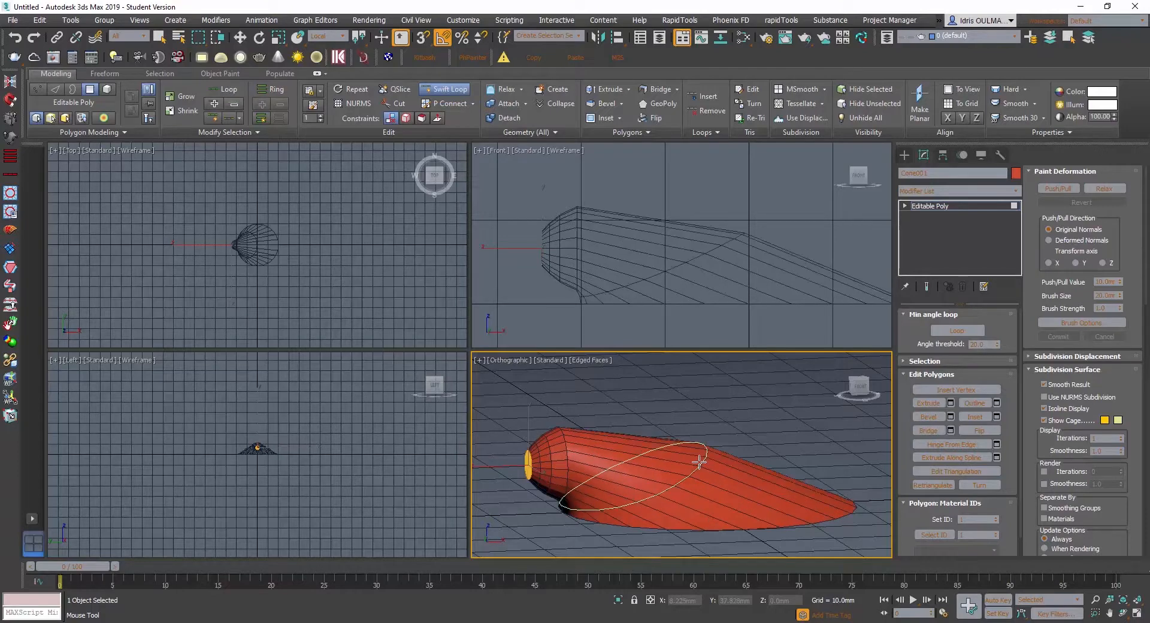
left_click(620, 459, "shift")
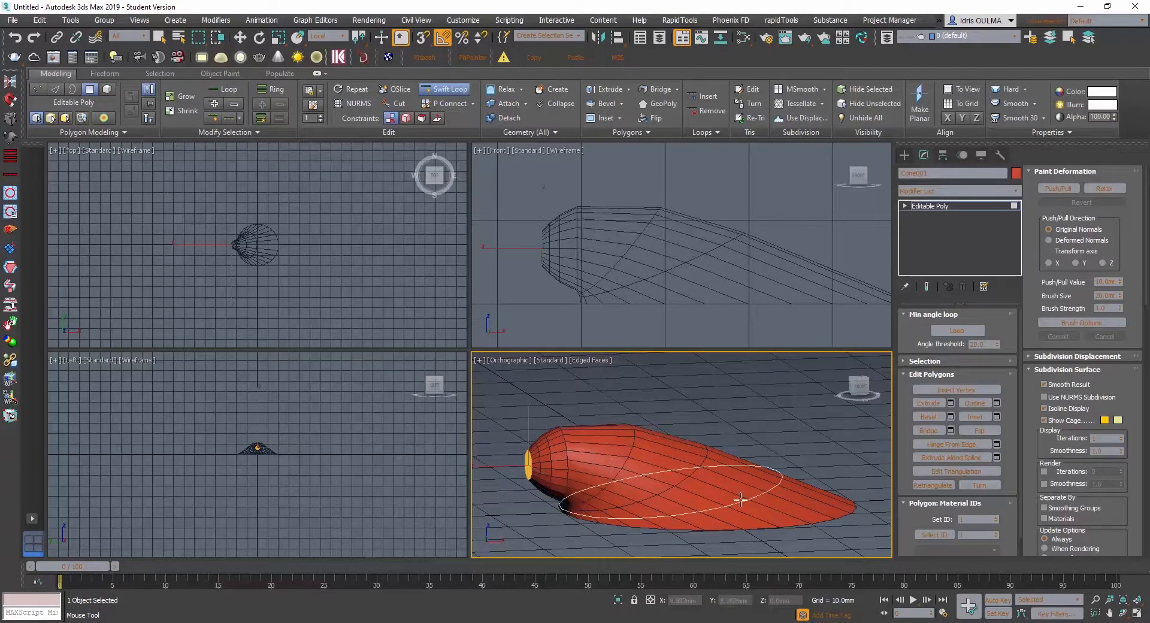
- Examine the shell's curvature and new edge loops from the side, the hinge end and above
middle_click_drag(605, 487, 637, 479, "alt")
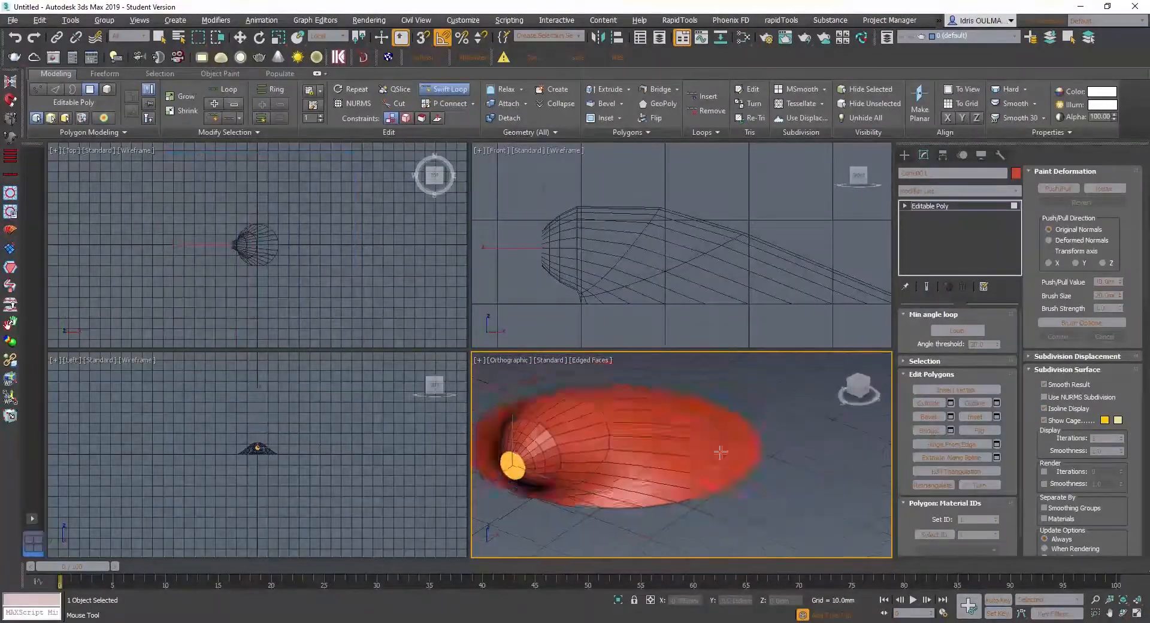
middle_click_drag(664, 486, 689, 453, "alt")
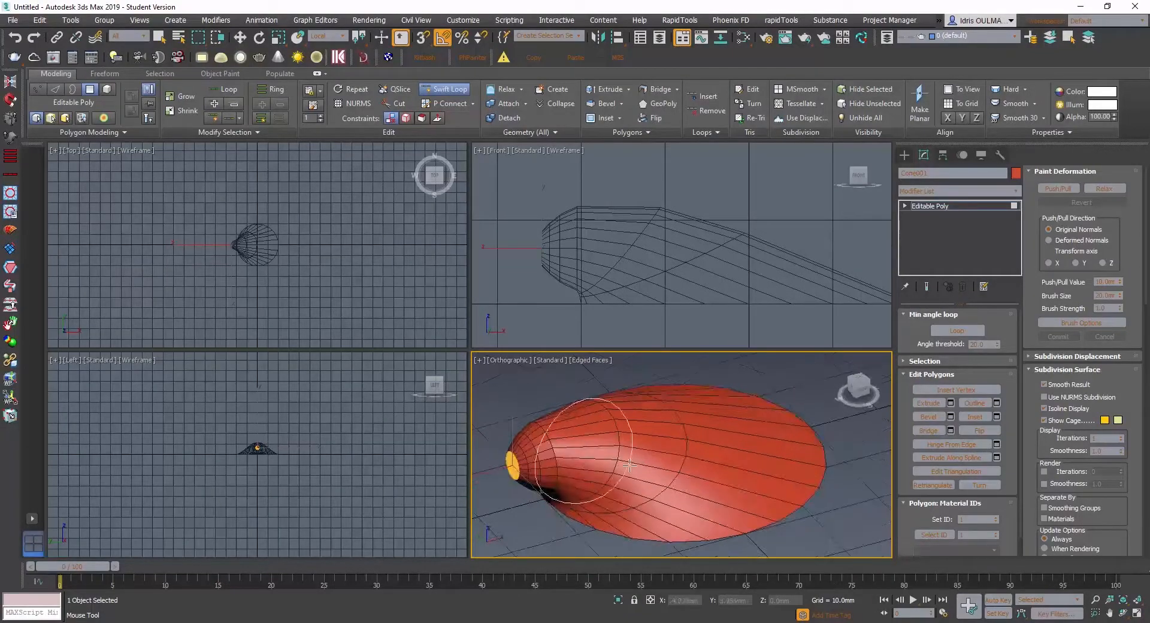
middle_click_drag(633, 468, 674, 466, "alt")
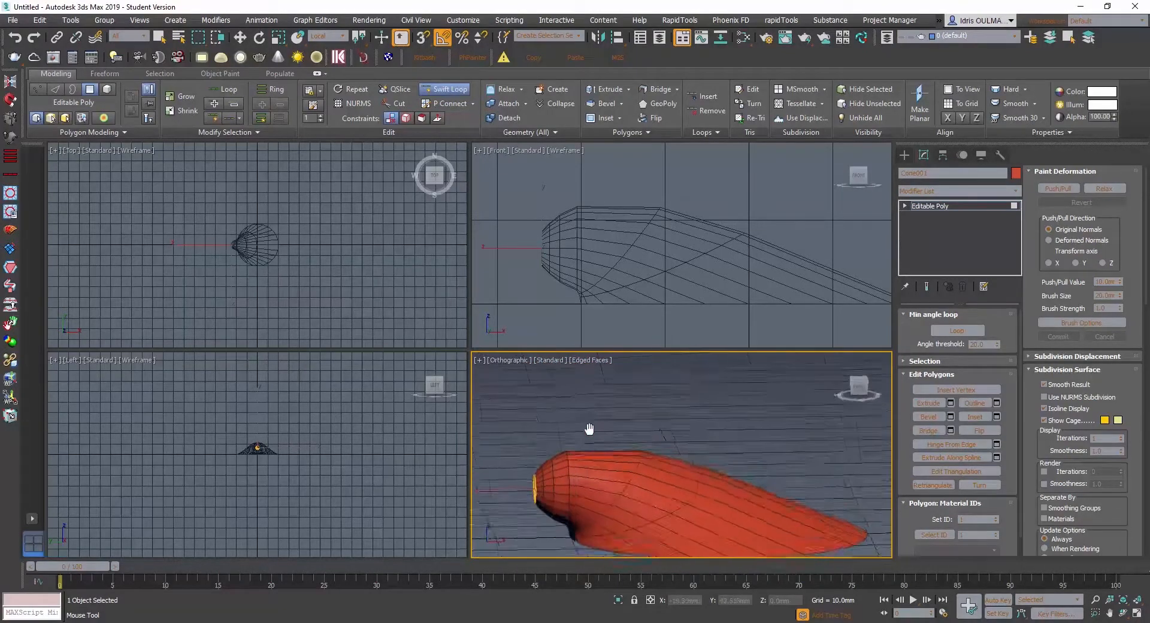
middle_click_drag(588, 476, 737, 511, "alt")
scroll(604, 477, "down", 3)
scroll(637, 480, "up", 4)
scroll(628, 481, "down", 3)
scroll(632, 483, "up", 3)
scroll(691, 485, "down", 3)
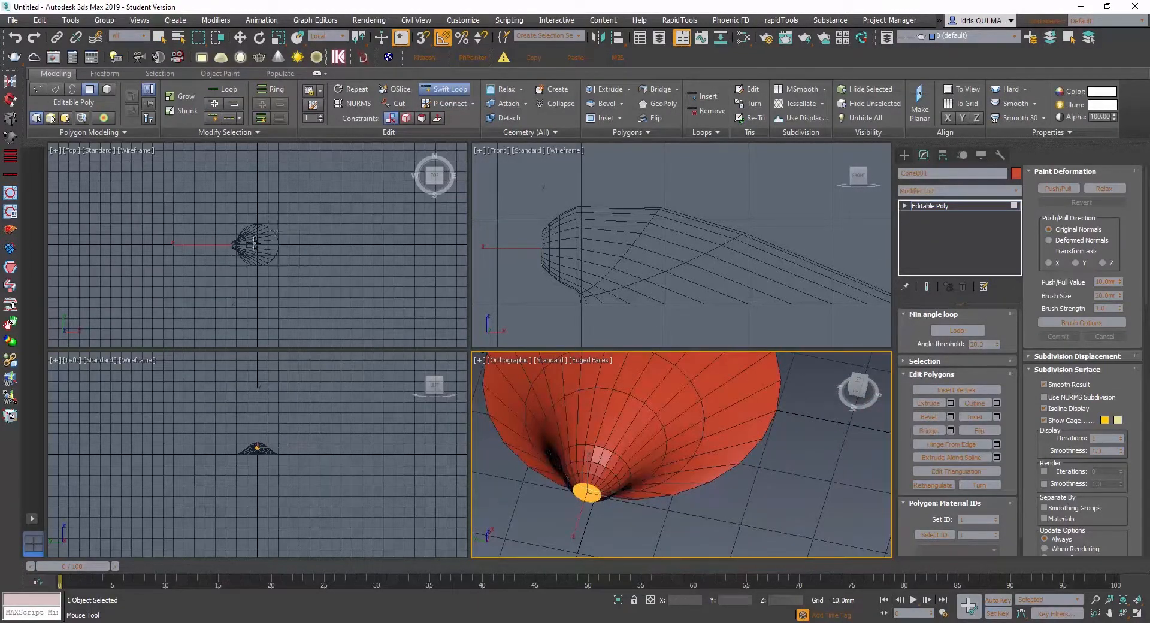
scroll(249, 235, "up", 6)
middle_click_drag(254, 263, 258, 222)
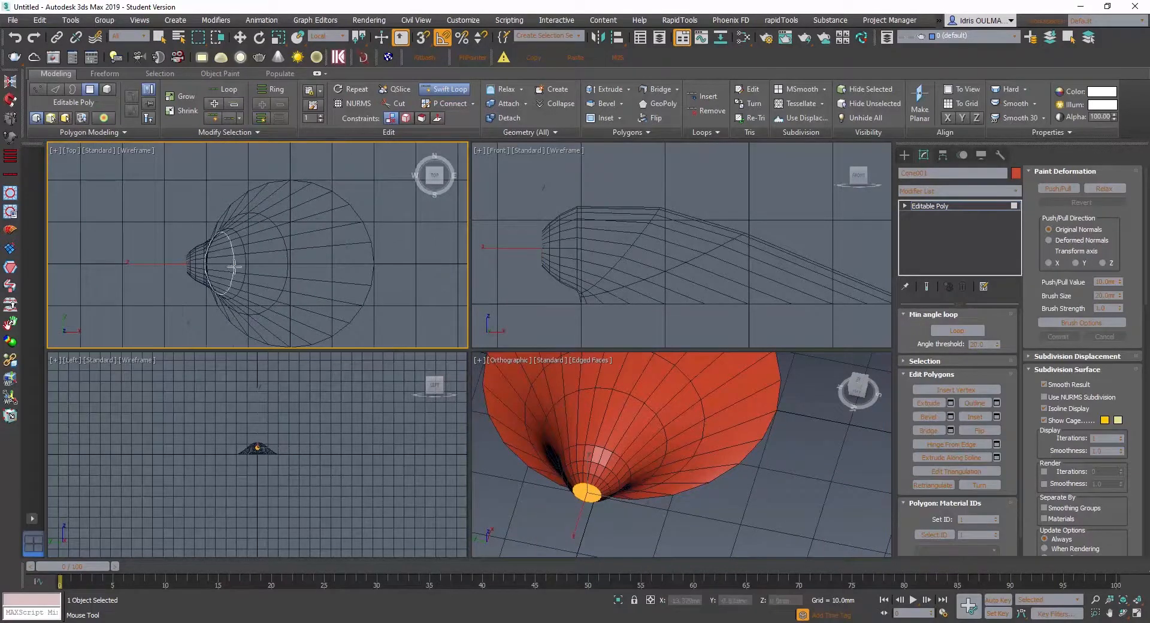
middle_click_drag(233, 262, 210, 236)
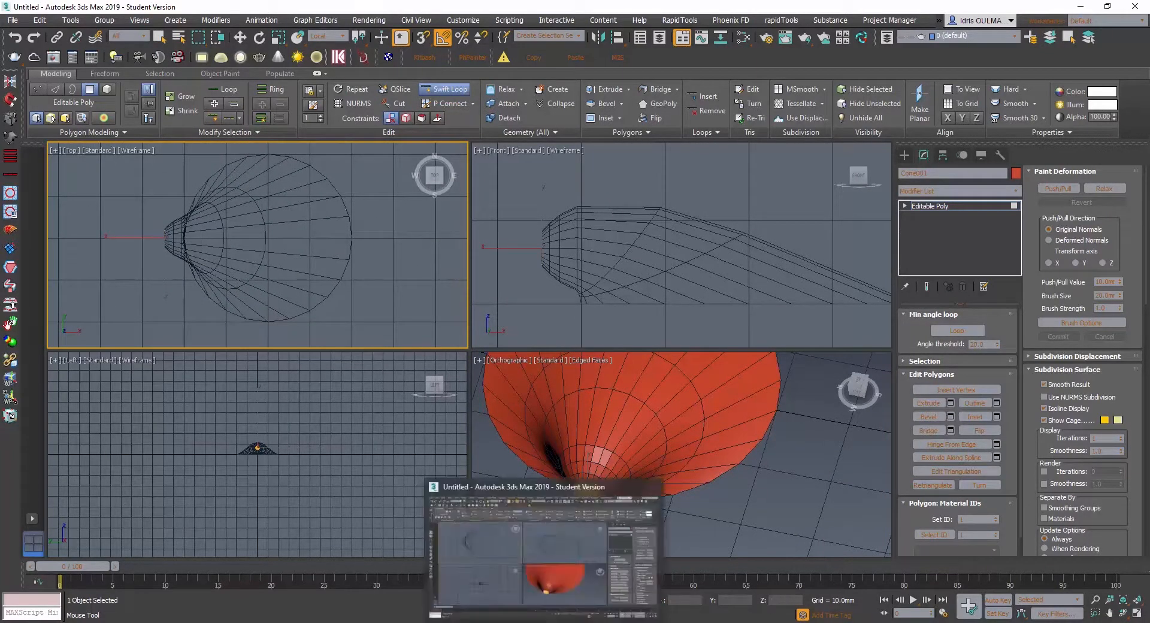
- Switch between the scallop reference photo in Photoshop and the 3ds Max model to compare the shell's outline from above
left_click(580, 617)
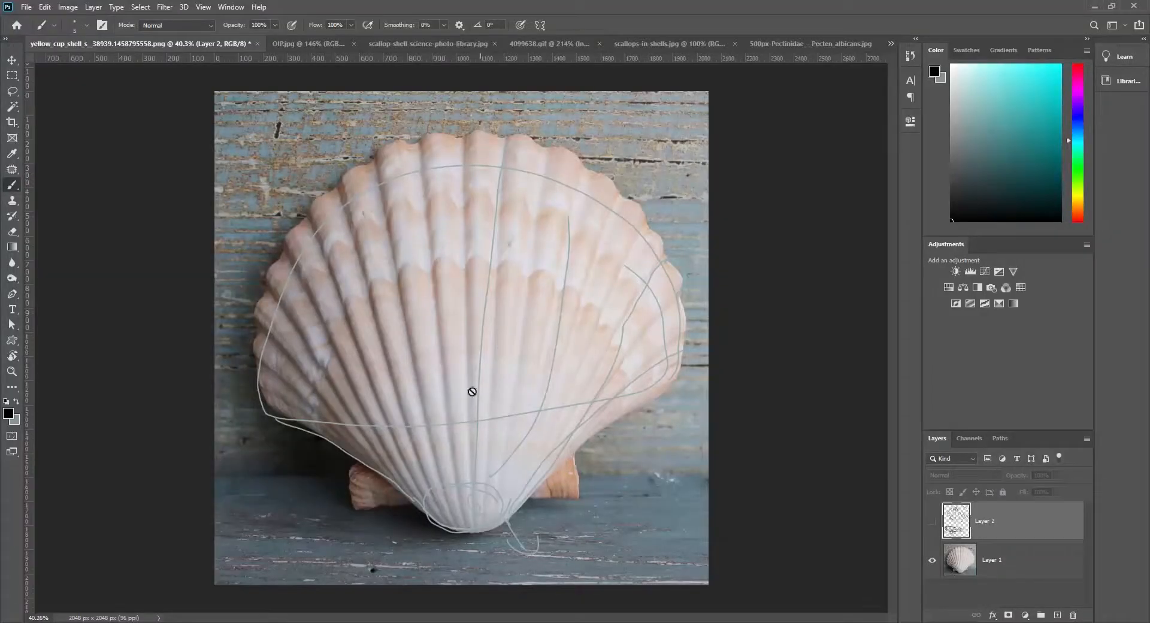
left_click(542, 621)
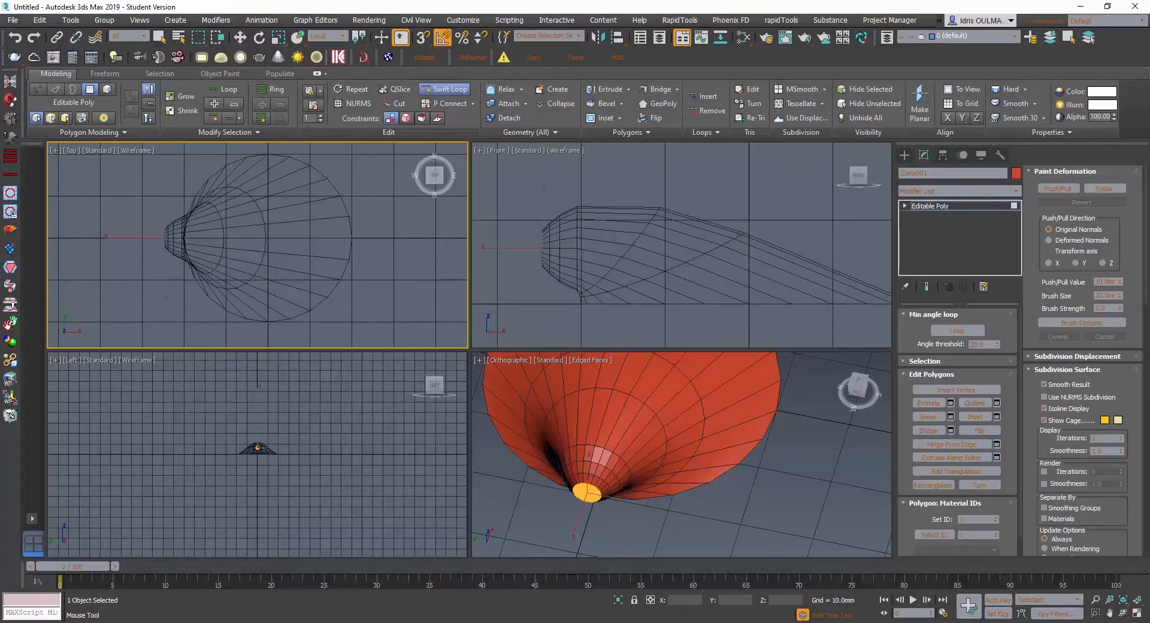
scroll(583, 460, "down", 2)
middle_click_drag(585, 460, 624, 473)
scroll(619, 454, "down", 2)
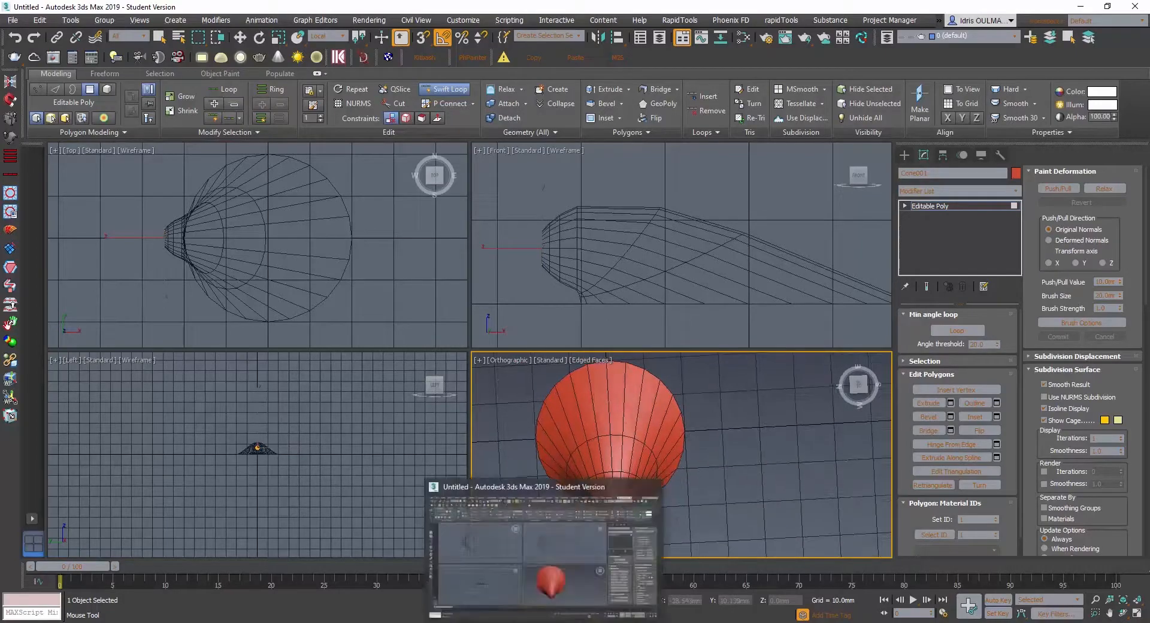
left_click(543, 622)
left_click(544, 622)
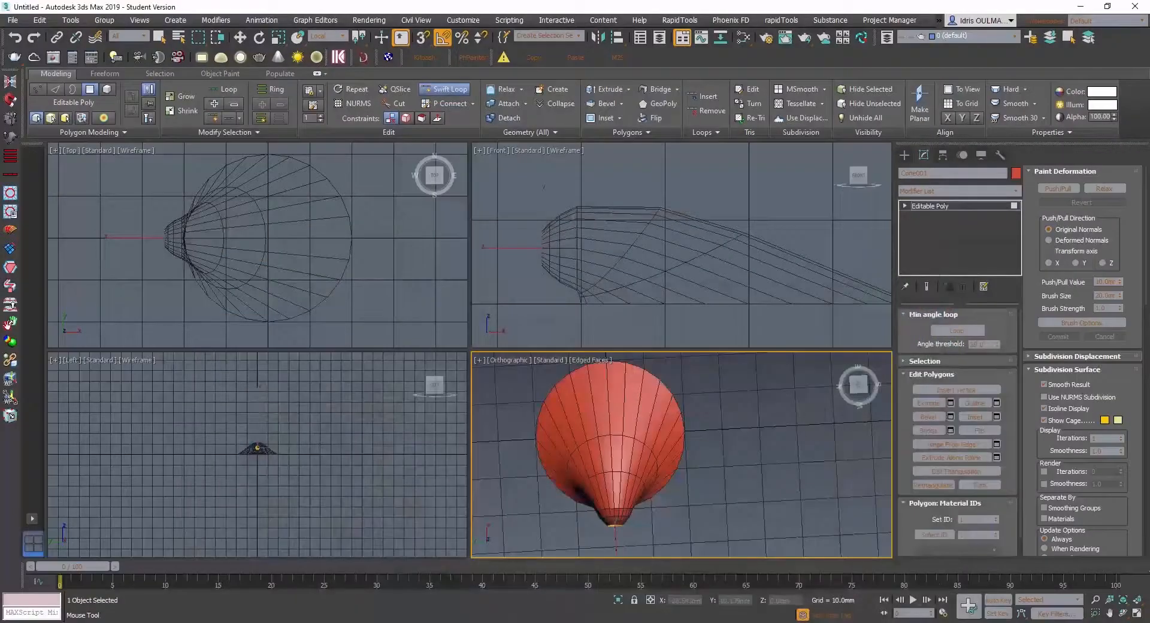
left_click(544, 622)
left_click(544, 622)
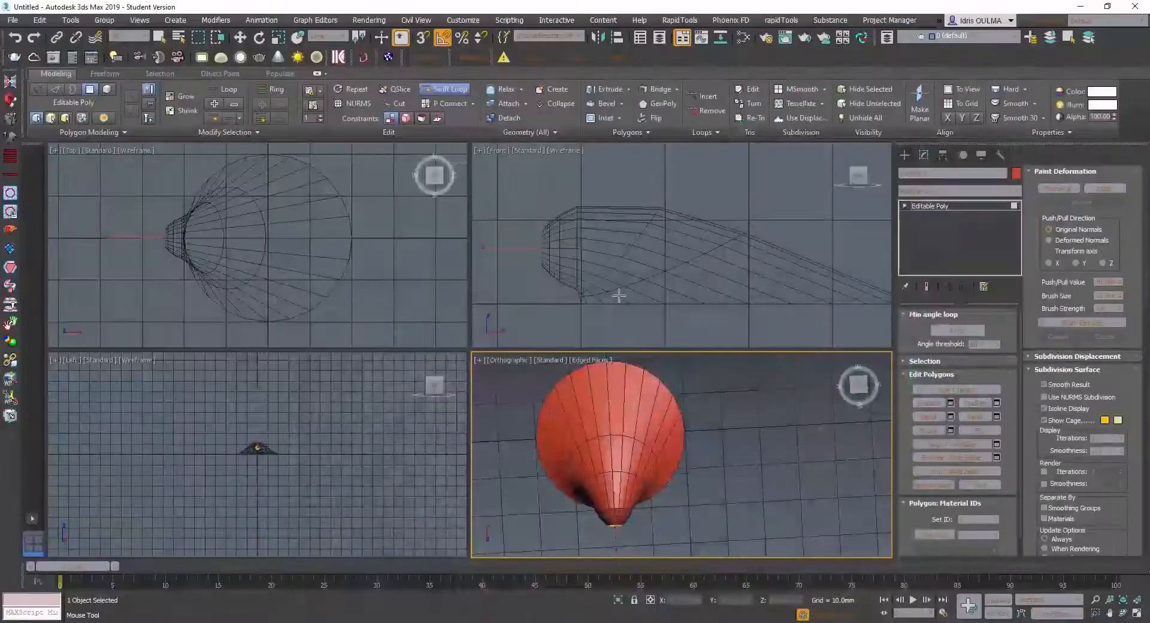
- Leave Swift Loop for the Move tool and re-enter polygon selection on the shell
middle_click_drag(660, 450, 598, 487, "alt")
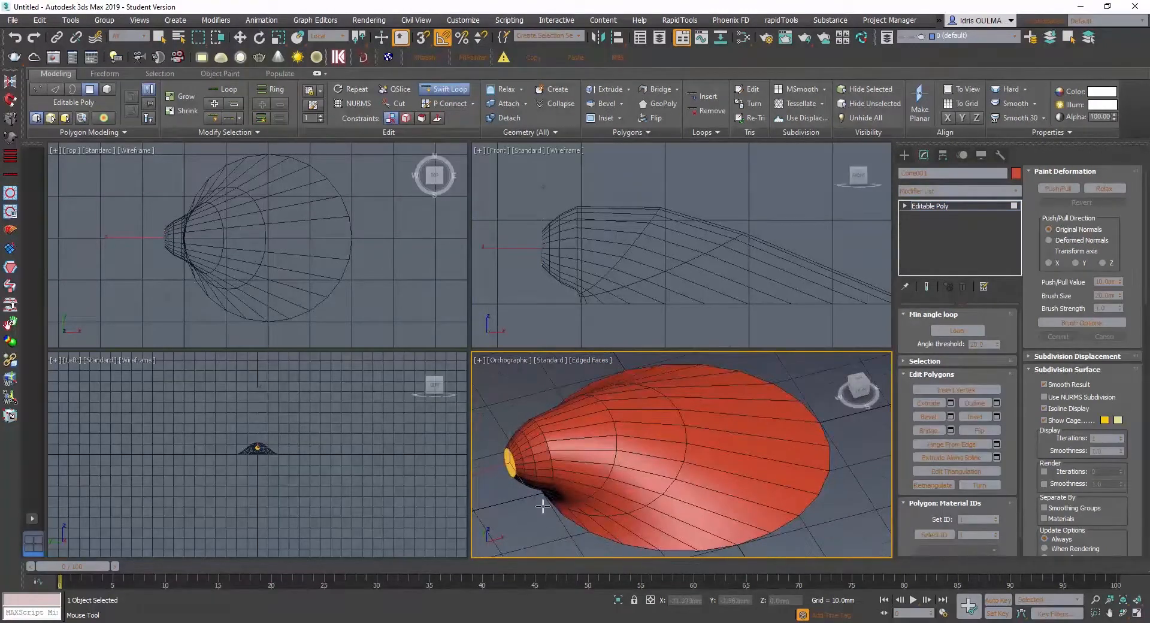
key("w")
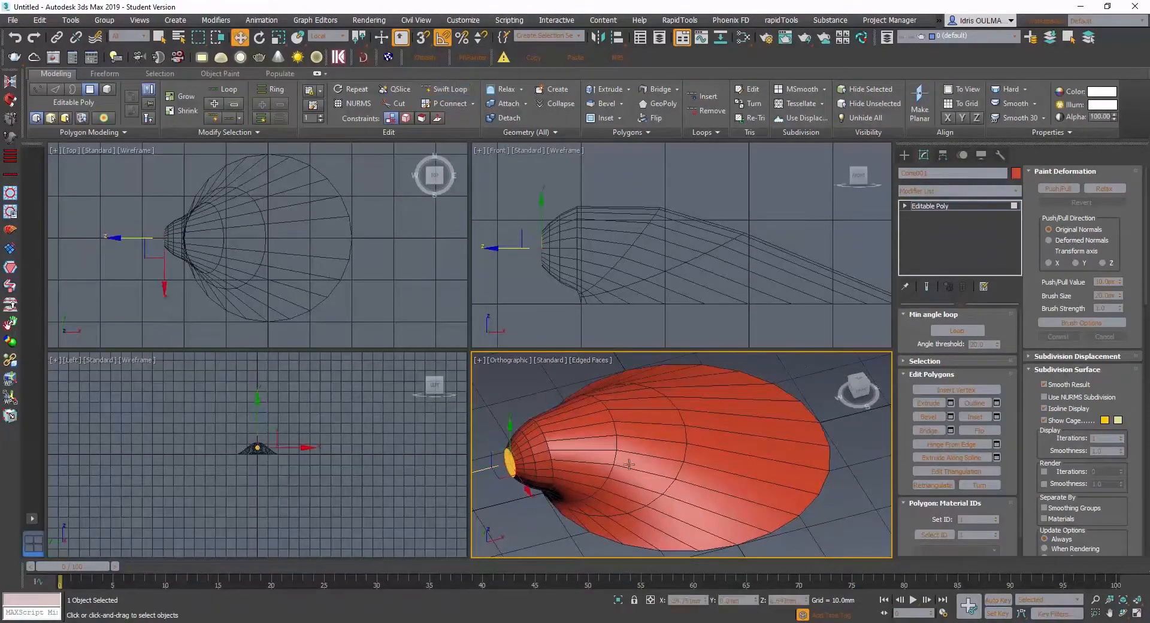
right_click(867, 342)
key("4")
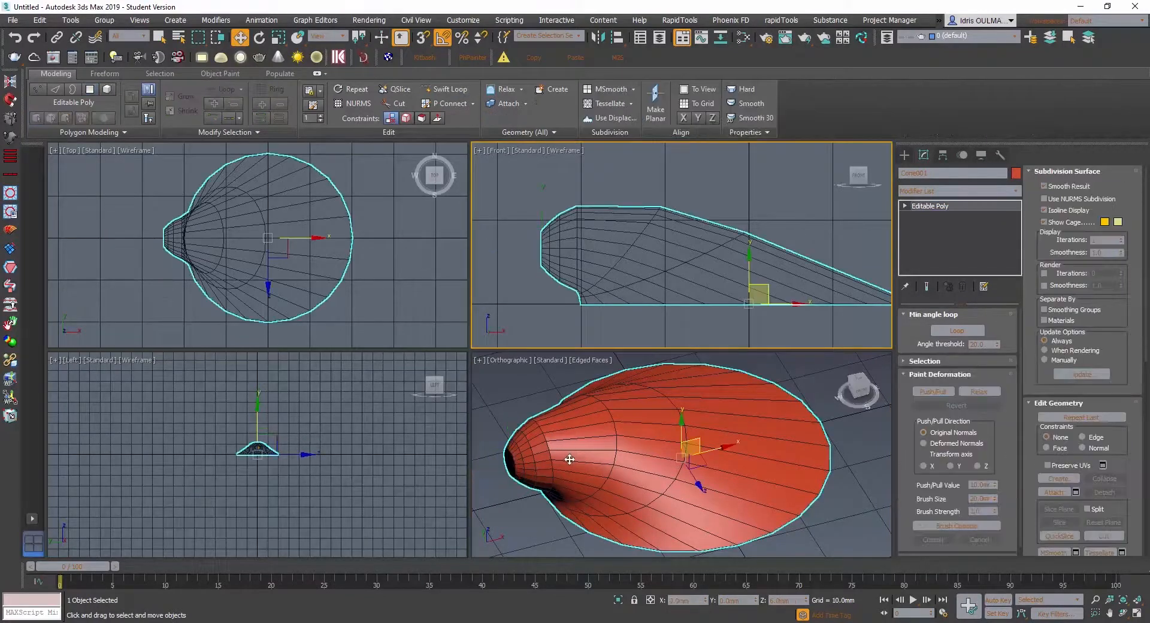
left_click(571, 461)
key("4")
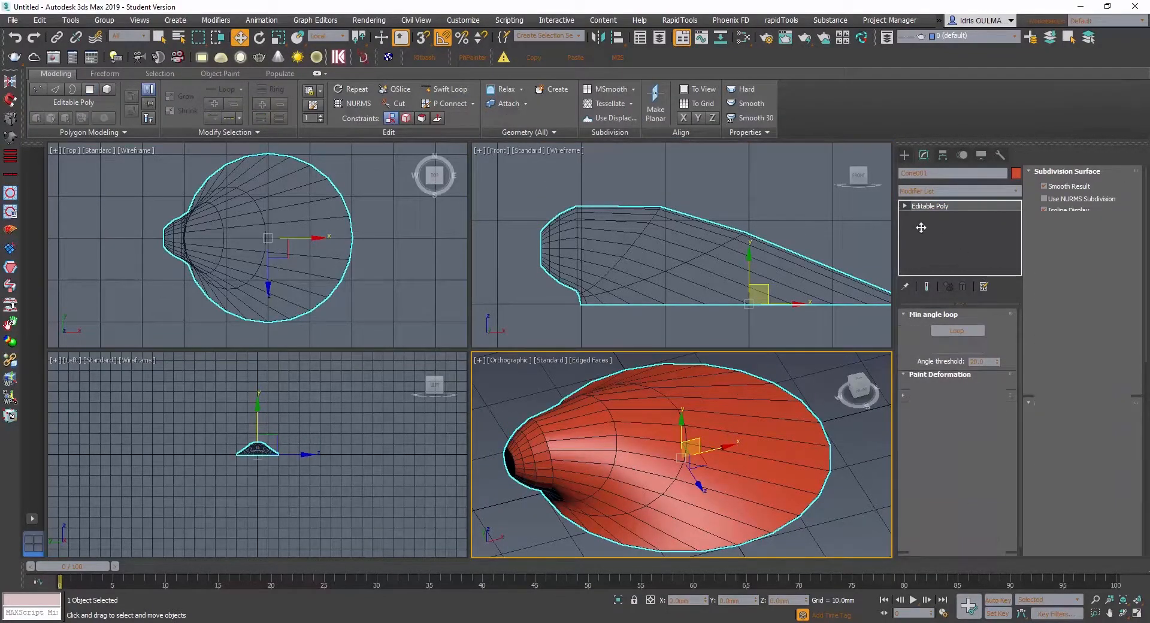
left_click(544, 464)
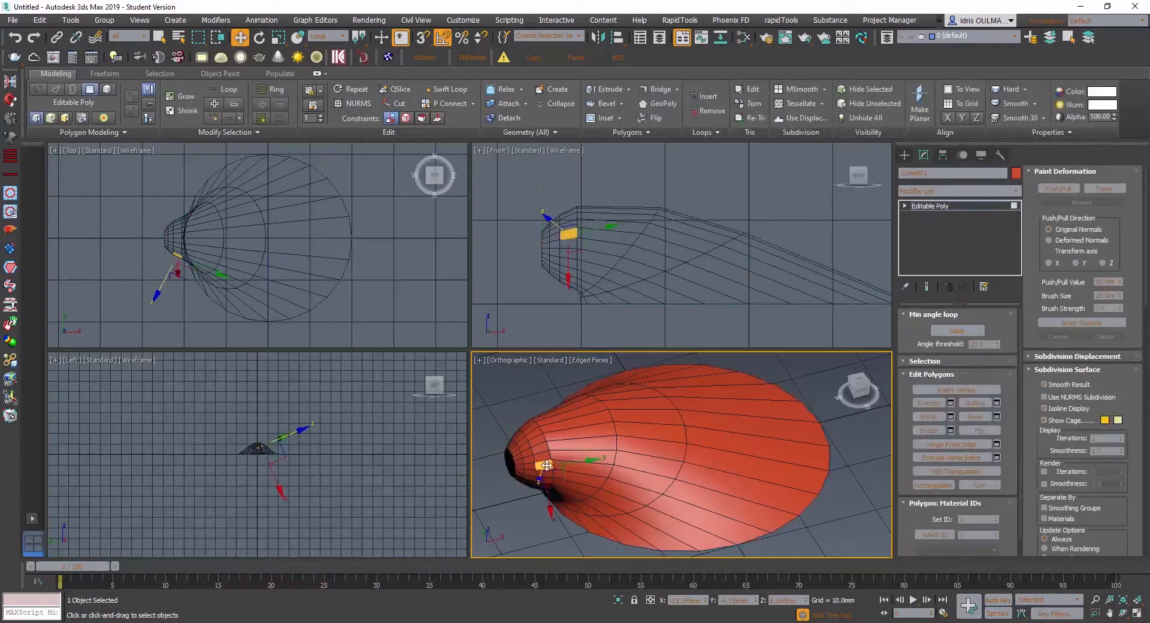
- Select the cap polygon at the tip of the hinge end and inset it again
middle_click_drag(560, 466, 592, 440, "alt")
scroll(526, 468, "up", 4)
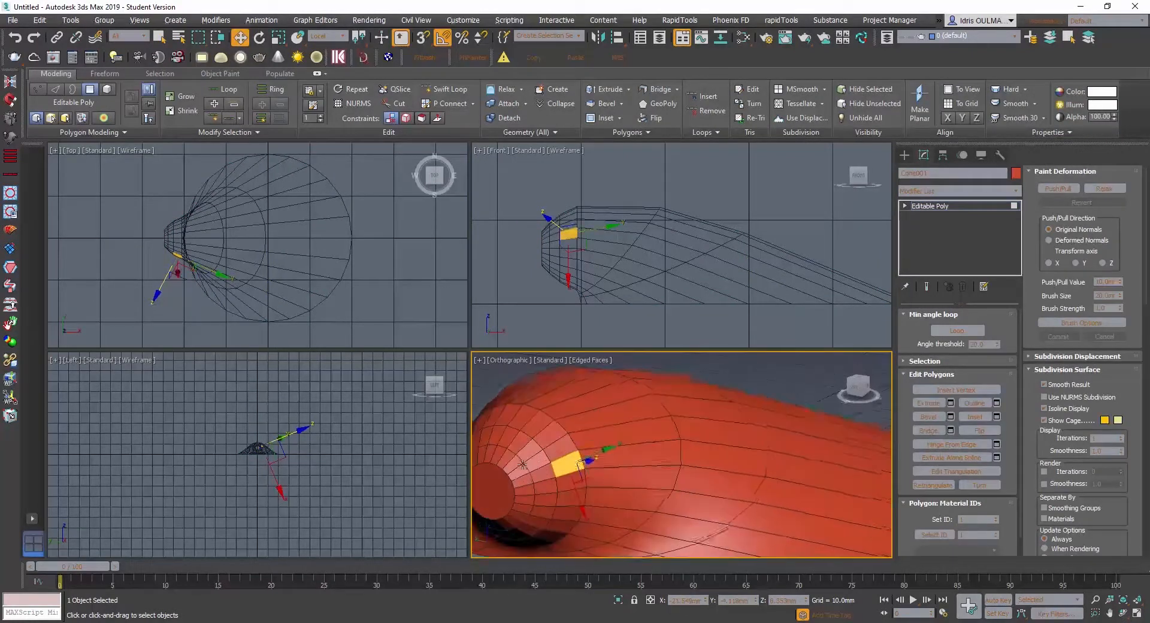
middle_click_drag(525, 469, 689, 452, "alt")
left_click(629, 458)
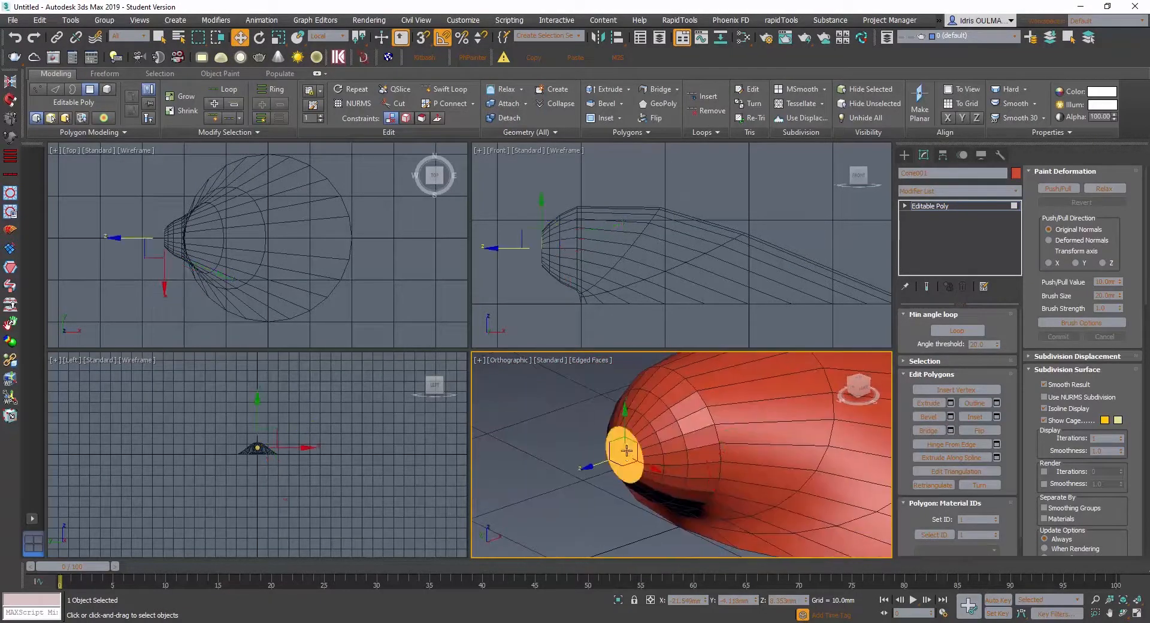
right_click(628, 450)
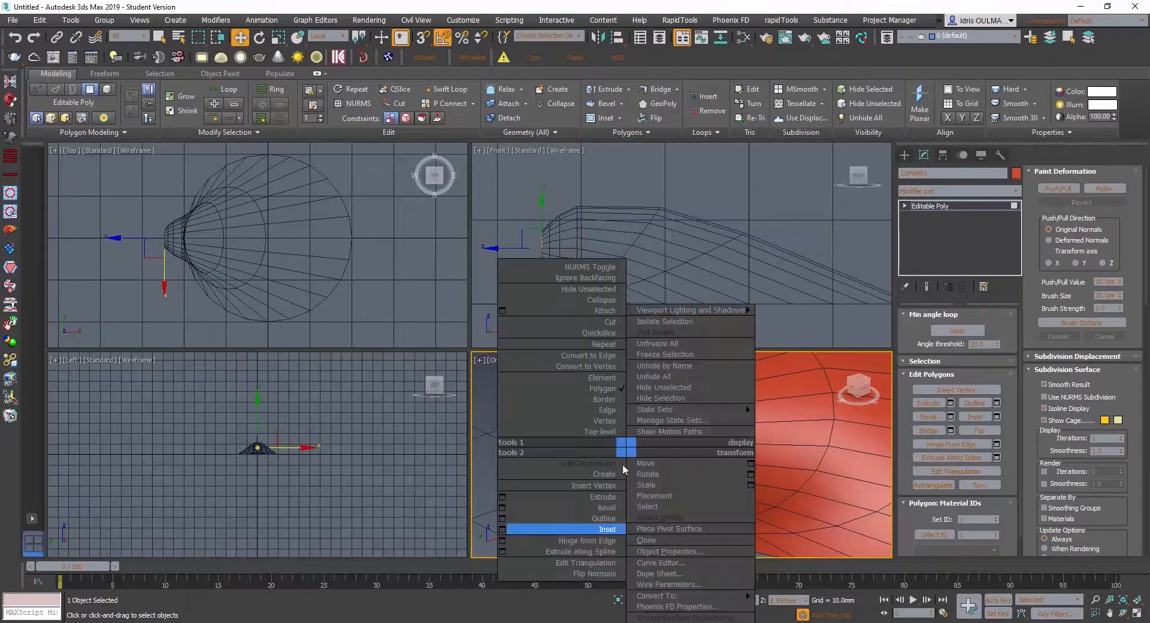
left_click(510, 529)
left_click(689, 503)
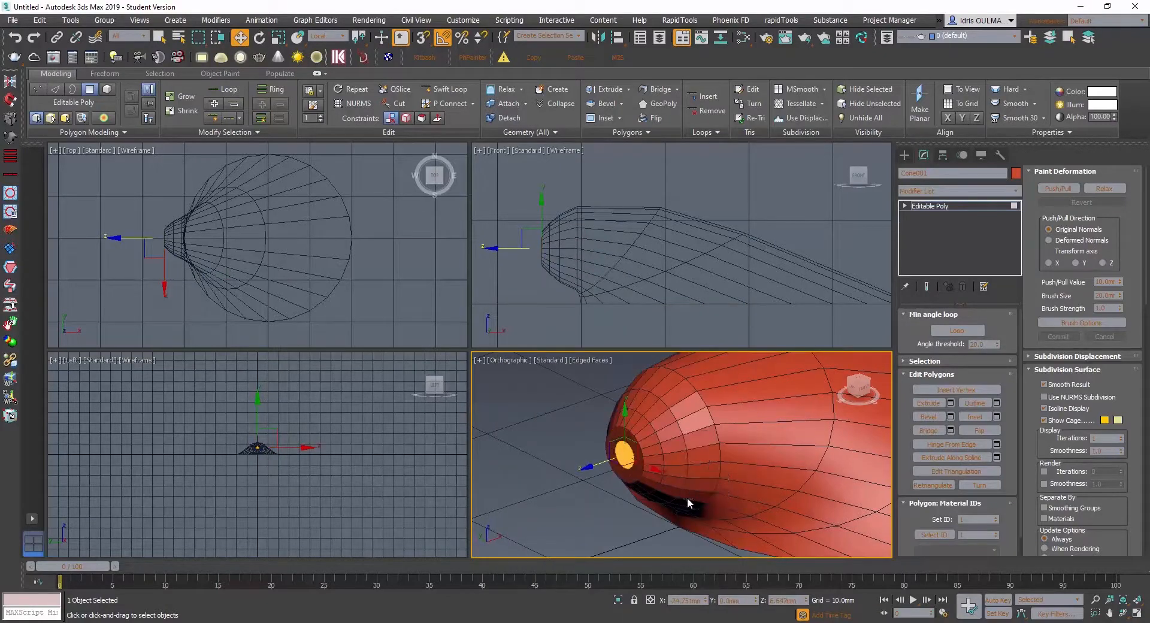
- Move the inset cap polygon slightly outward along its axis to round the tip of the hinge end
left_click_drag(592, 465, 585, 469)
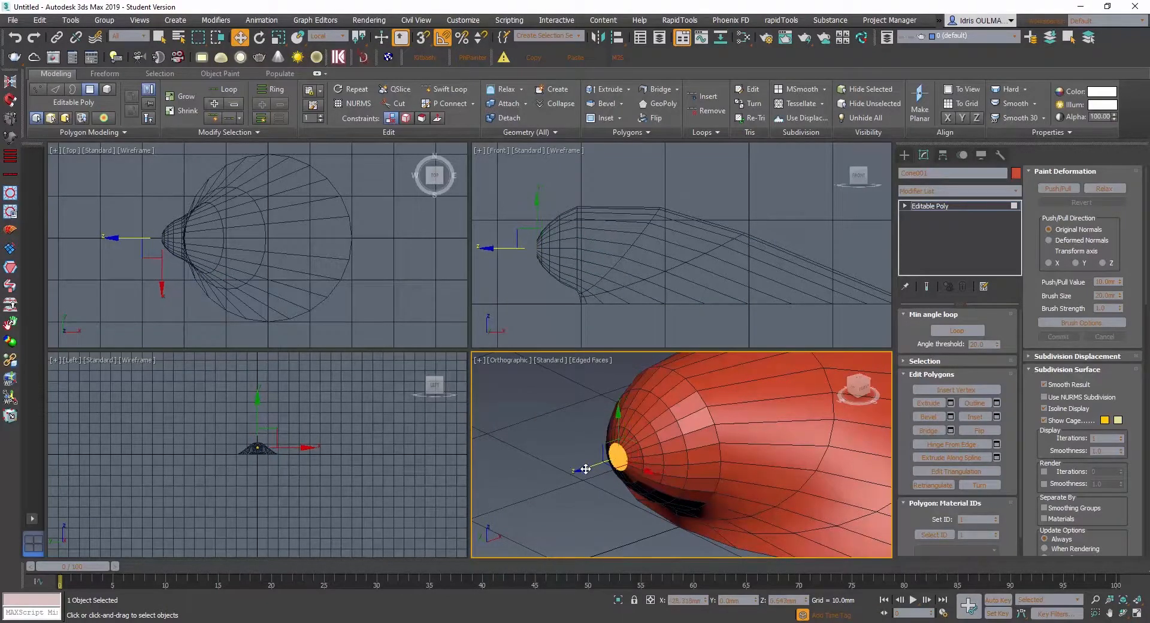
middle_click_drag(584, 468, 649, 466, "alt")
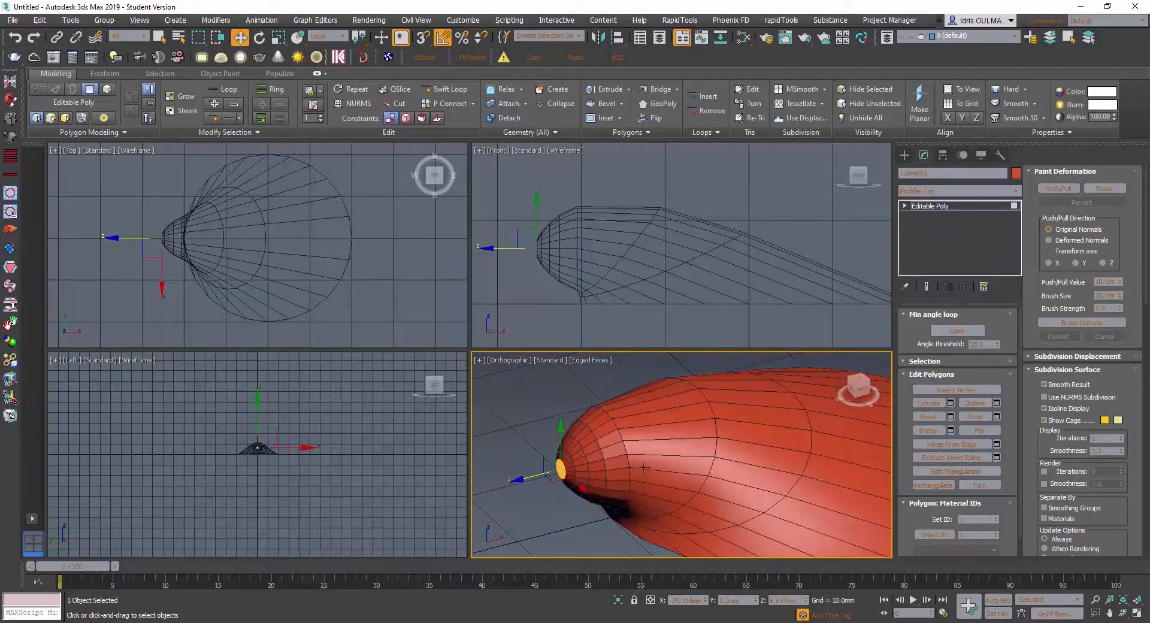
- Select a lengthwise loop of polygons running from the hinge tip to the rim on the shell's side
left_click(643, 466)
left_click(726, 474, "shift")
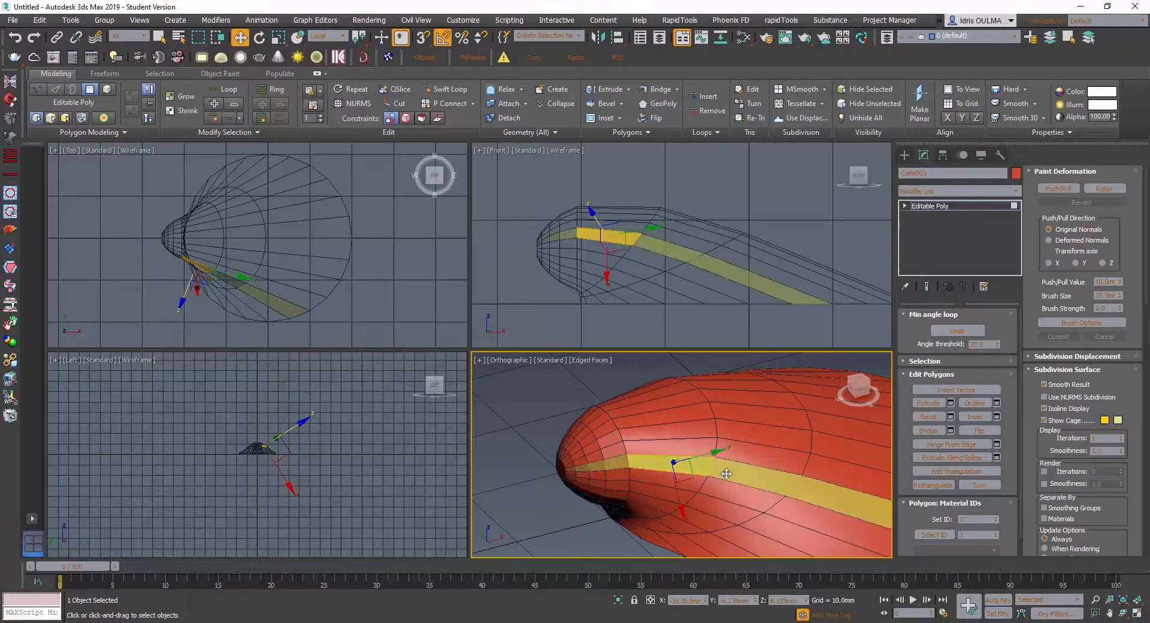
scroll(727, 473, "down", 4)
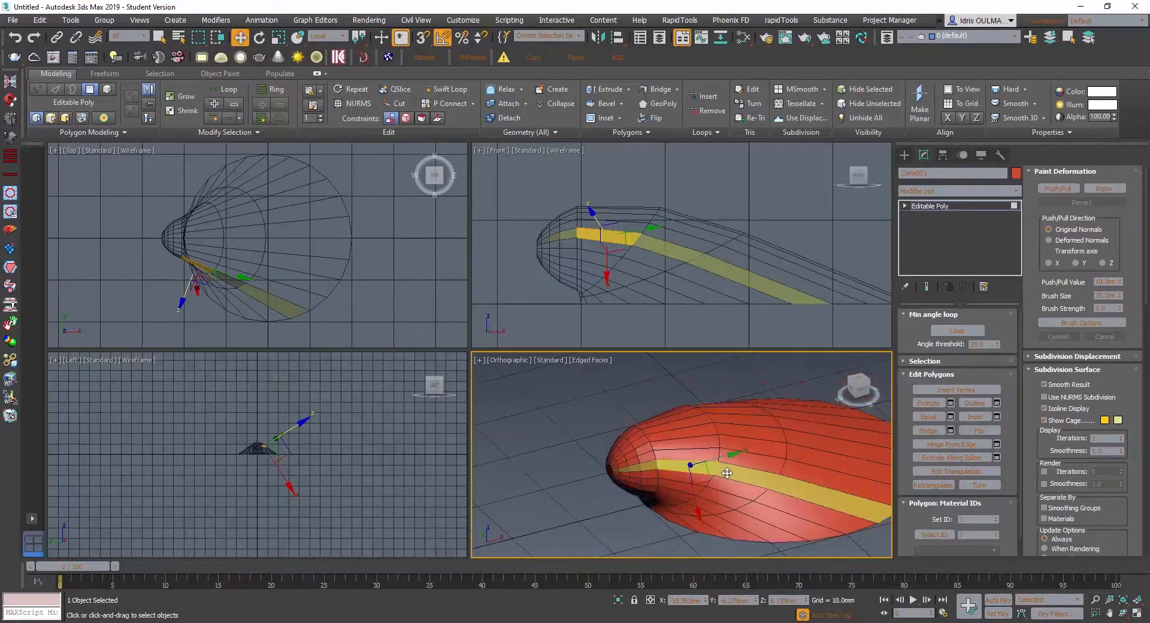
middle_click_drag(726, 473, 731, 447, "alt")
scroll(734, 516, "up", 5)
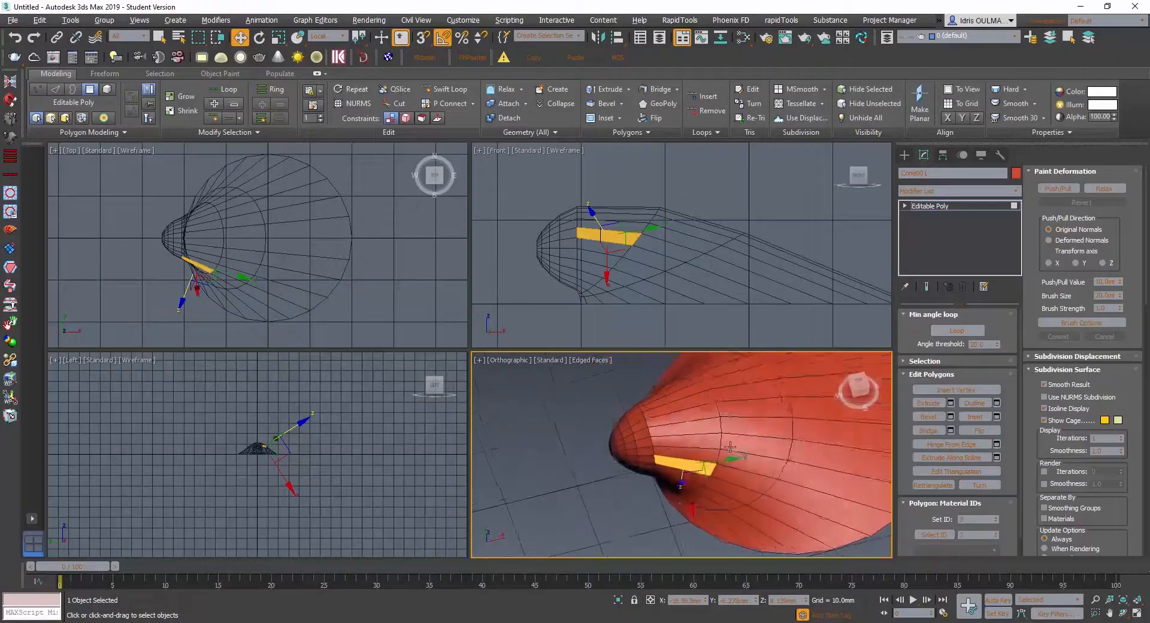
left_click(700, 480)
left_click(731, 494, "shift")
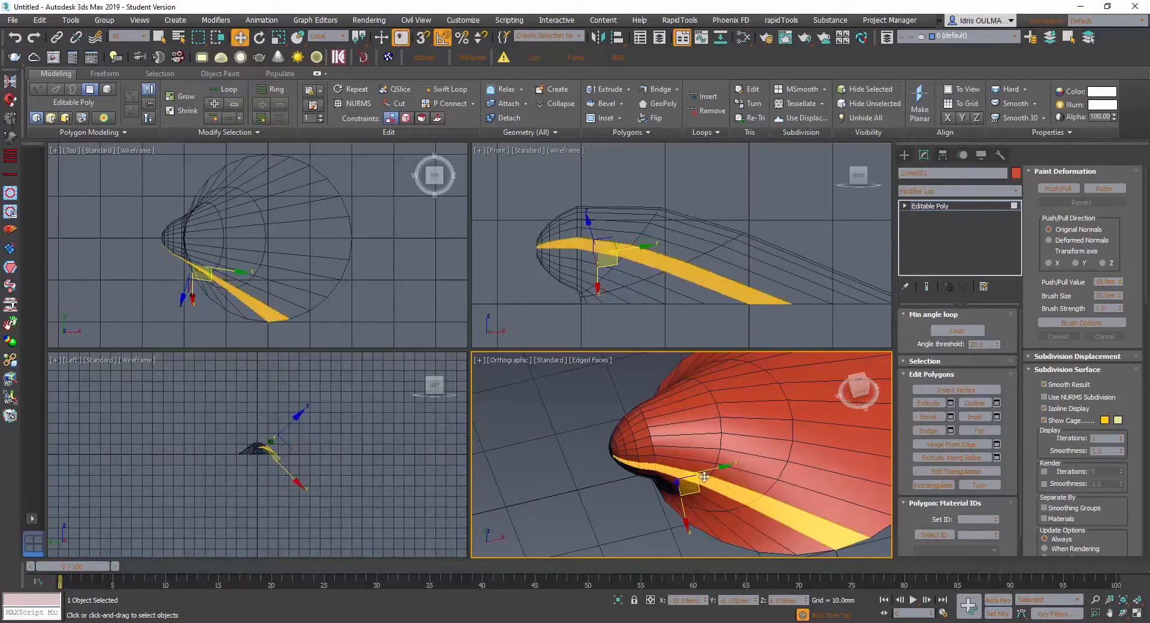
- Reselect the same lengthwise polygon strip, starting from its single polygon just behind the hinge end
mouse_move(737, 476)
middle_mouse_down("alt")
mouse_move(728, 444)
mouse_move(726, 461)
middle_mouse_up("alt")
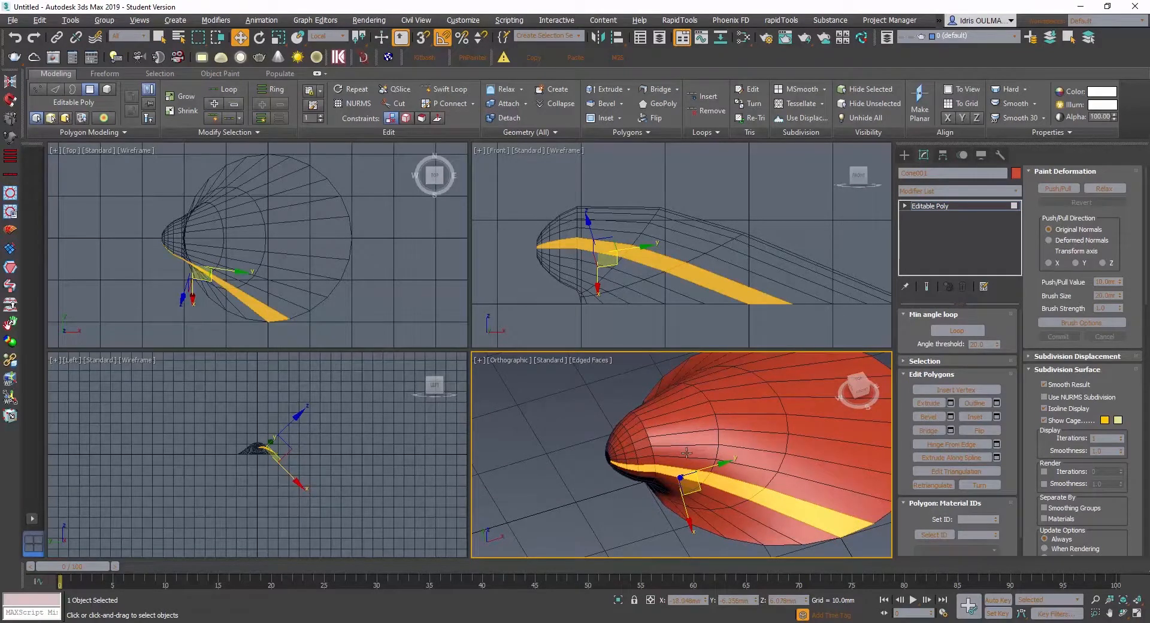
left_click(740, 486)
left_click(670, 469)
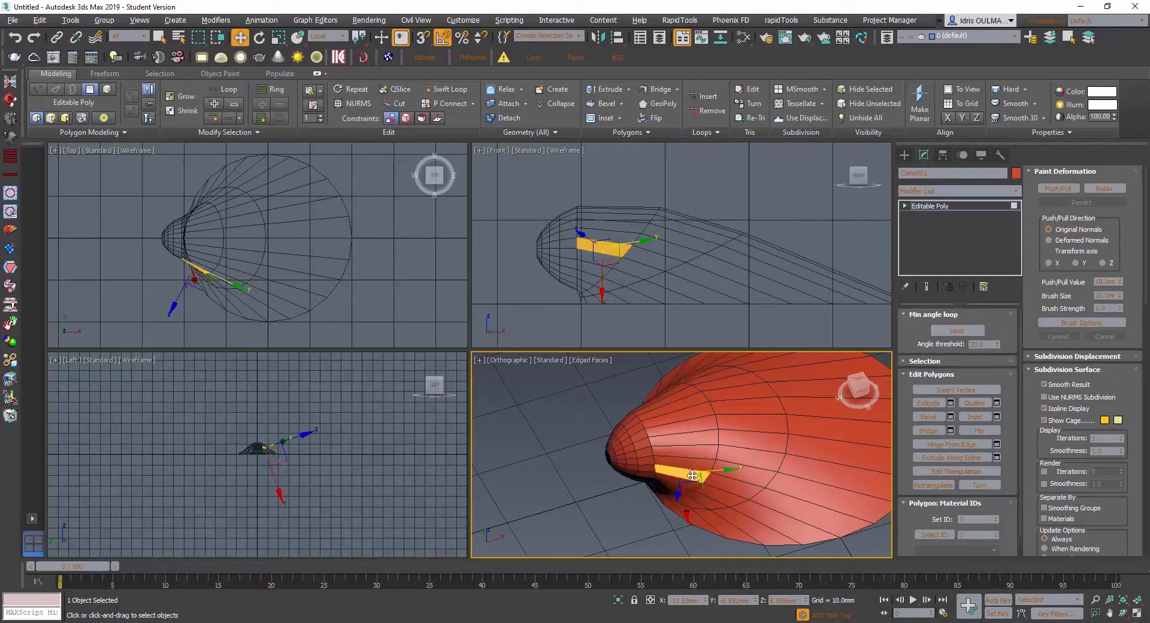
left_click(714, 485, "shift")
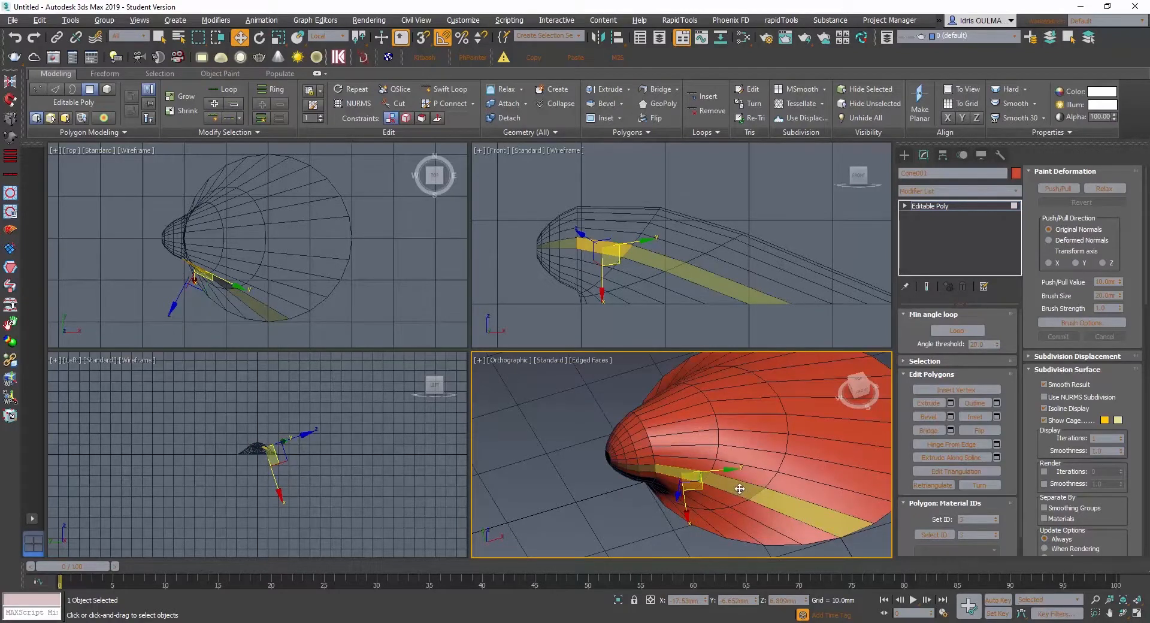
left_click(740, 488)
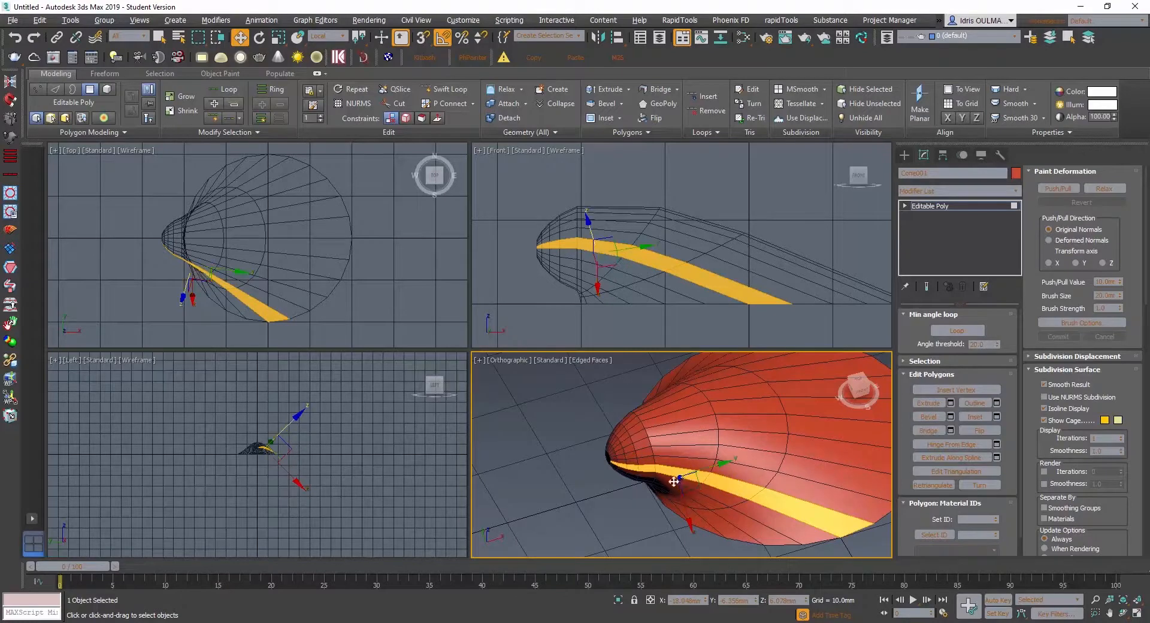
- Add every second lengthwise polygon strip across the shell's upper surface to the selection
scroll(659, 482, "down", 3)
scroll(657, 487, "up", 3)
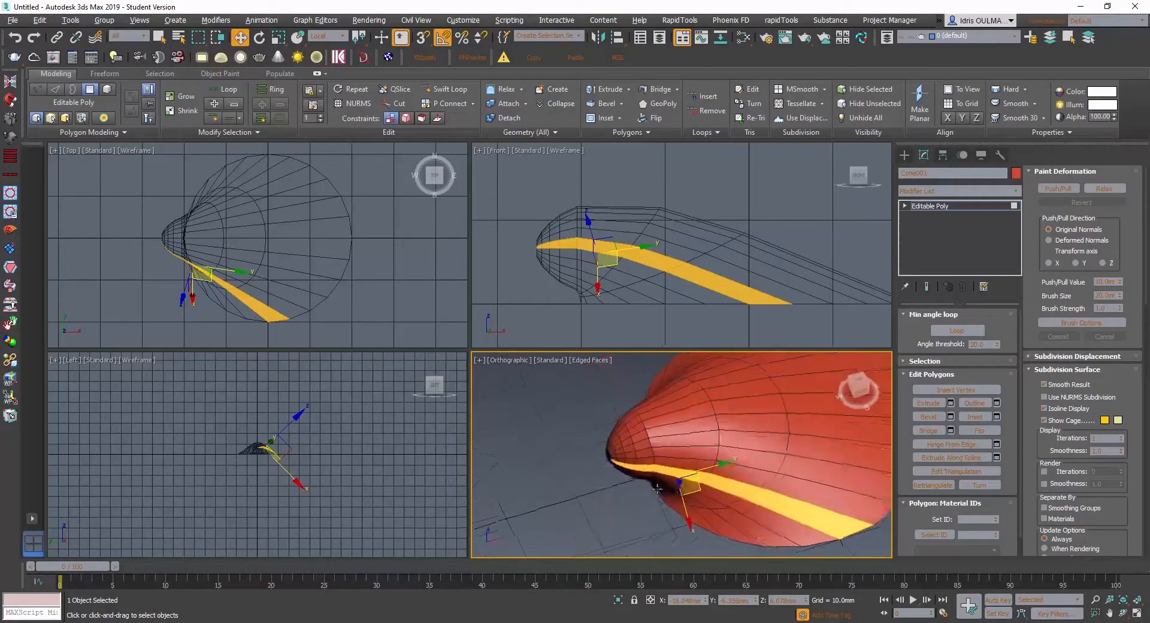
middle_click_drag(658, 487, 636, 499)
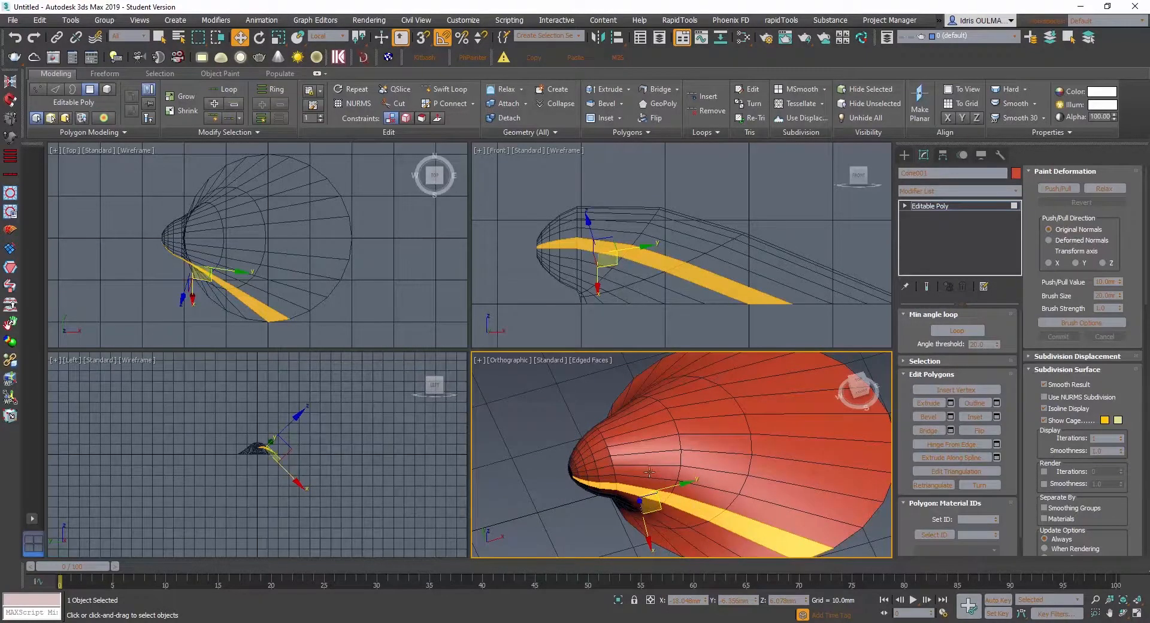
left_click(647, 472)
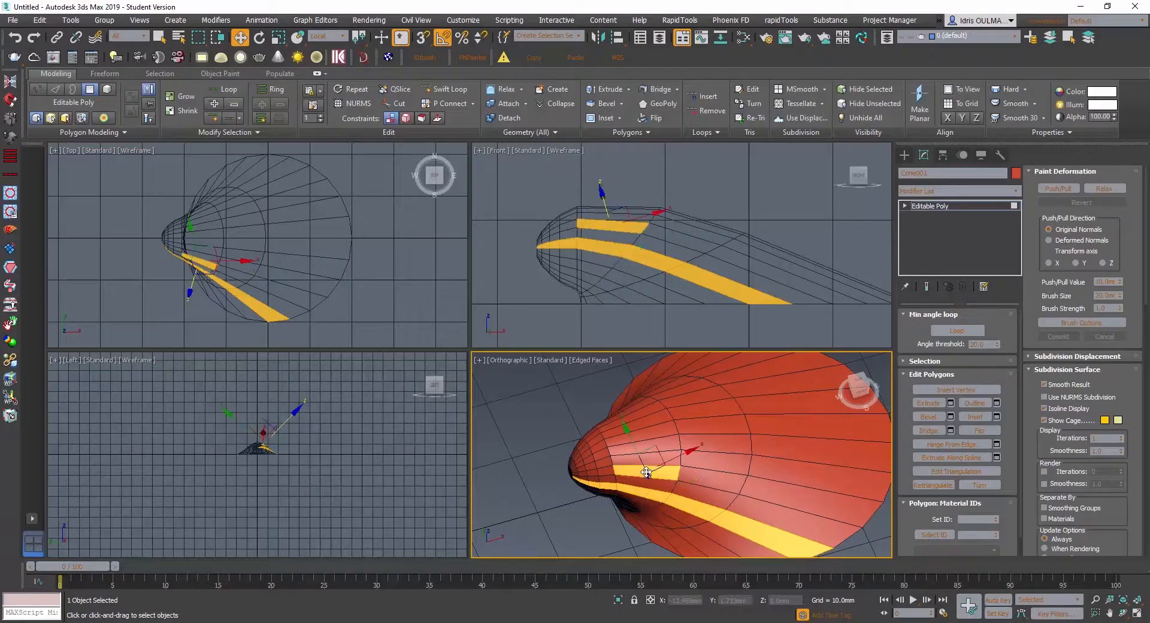
left_click(713, 480, "shift")
middle_click_drag(660, 470, 664, 497, "alt")
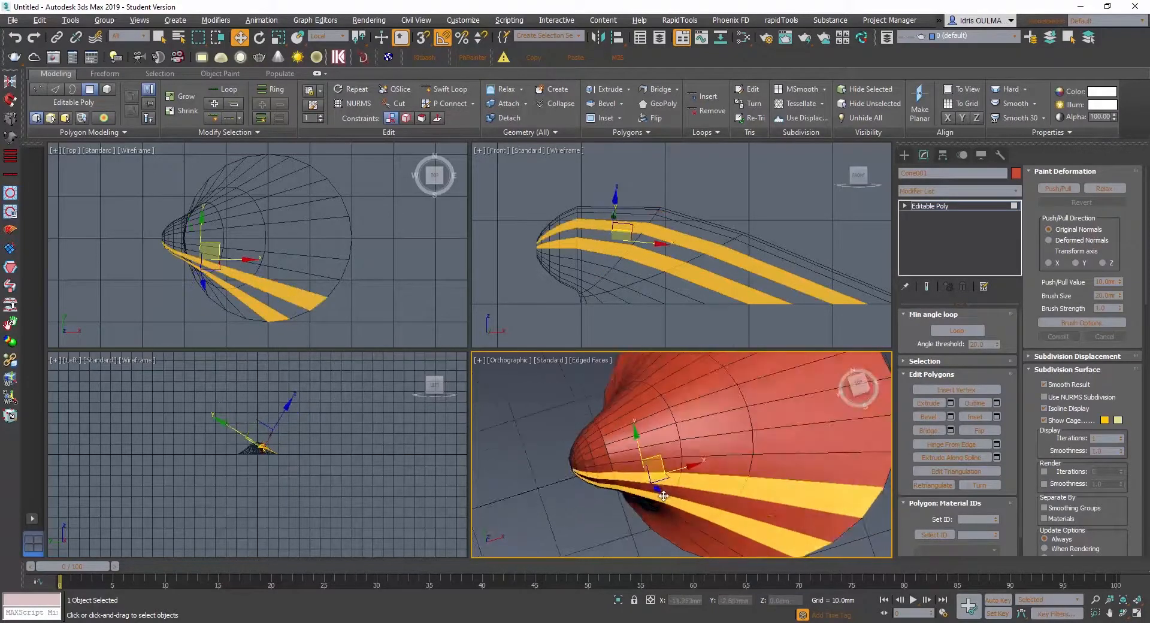
left_click(648, 453, "ctrl")
left_click(724, 447, "shift")
left_click(644, 429, "ctrl")
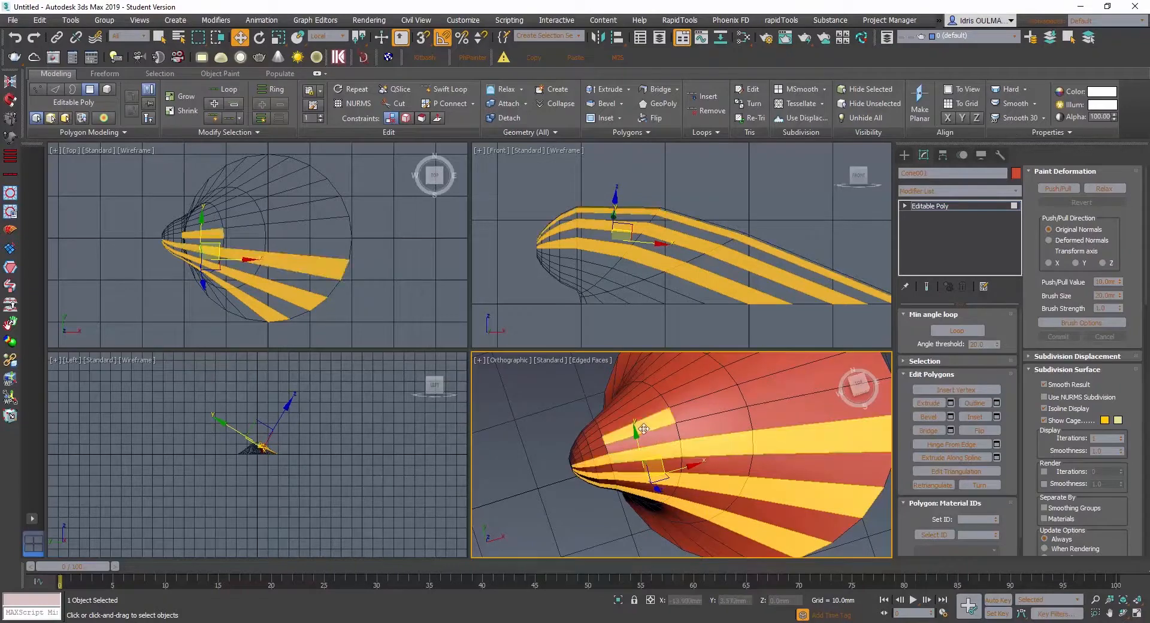
left_click(698, 414, "shift")
- Add the alternating lengthwise polygon strips on the far side of the shell to the selection
middle_click_drag(666, 459, 743, 439, "alt")
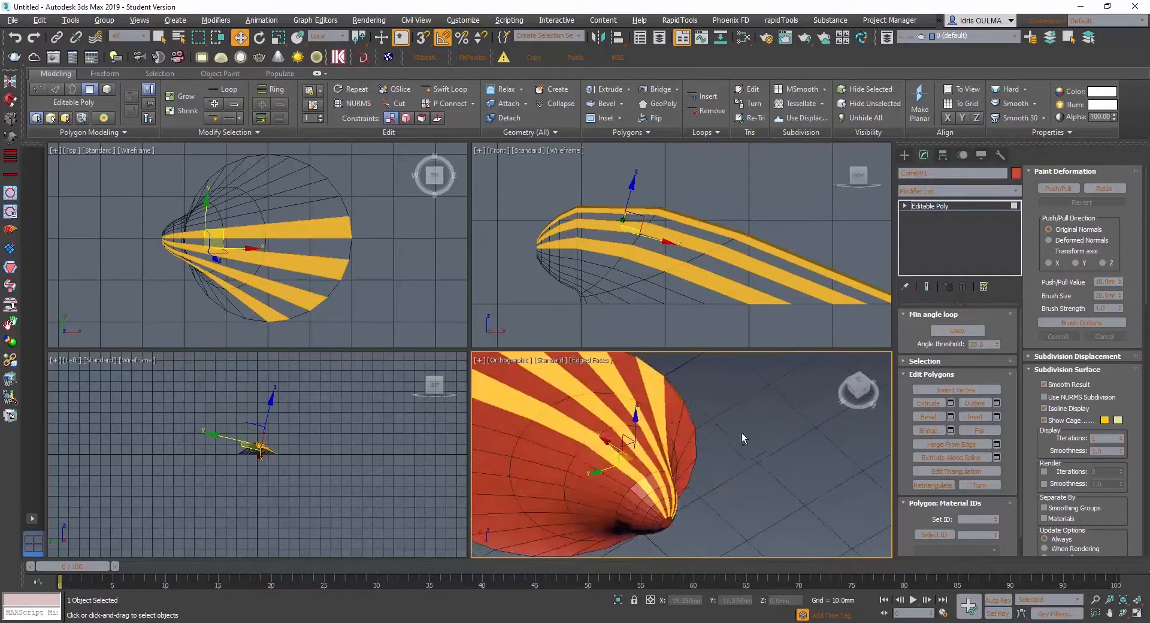
left_click(601, 479, "ctrl")
left_click(539, 460, "shift")
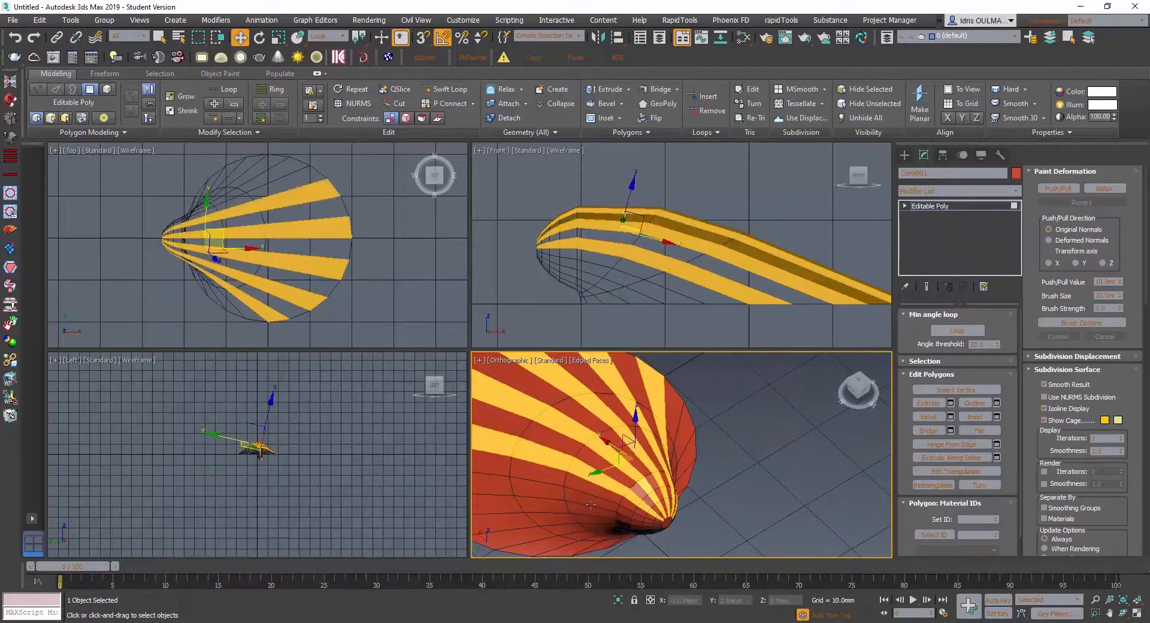
middle_click_drag(590, 504, 557, 515, "alt")
left_click(601, 499, "ctrl")
left_click(547, 499, "shift")
left_click(611, 484, "ctrl")
left_click(575, 487, "shift")
scroll(587, 486, "down", 4)
scroll(650, 477, "up", 4)
middle_click_drag(640, 494, 581, 490, "alt")
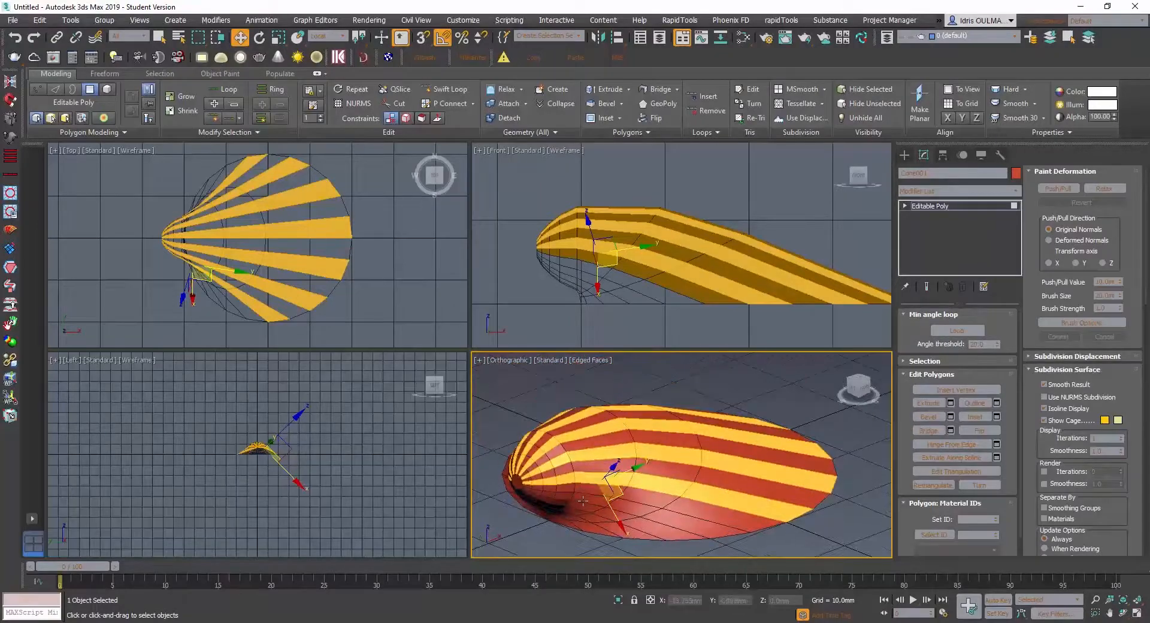
- Add the next alternating lengthwise strip low on the near side of the shell to the selection
left_click(587, 501, "ctrl")
left_click(626, 515, "ctrl")
left_click(593, 506, "shift")
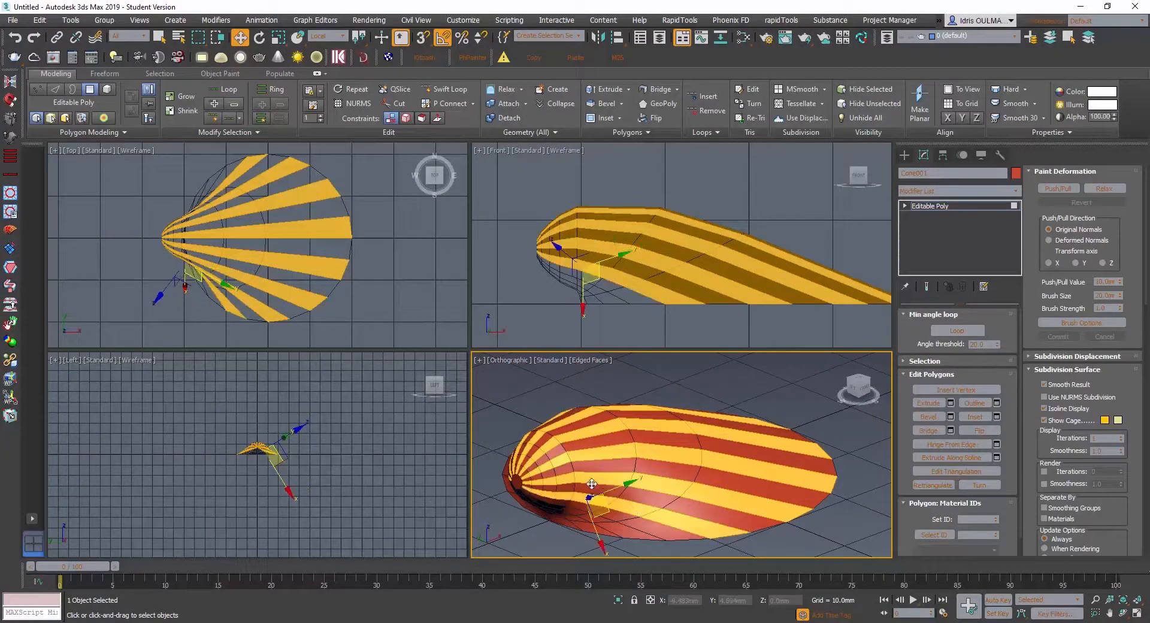
middle_click_drag(590, 508, 670, 495, "alt")
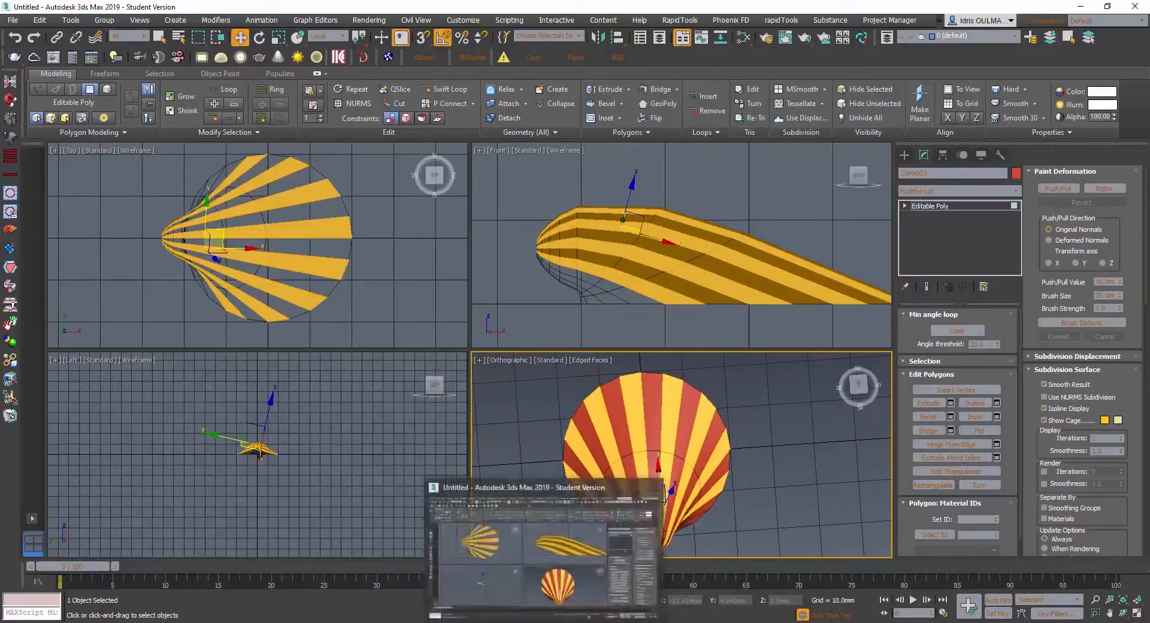
- Switch to the scallop photo in Photoshop and back to 3ds Max to compare its ribs with the selected strips
left_click(520, 622)
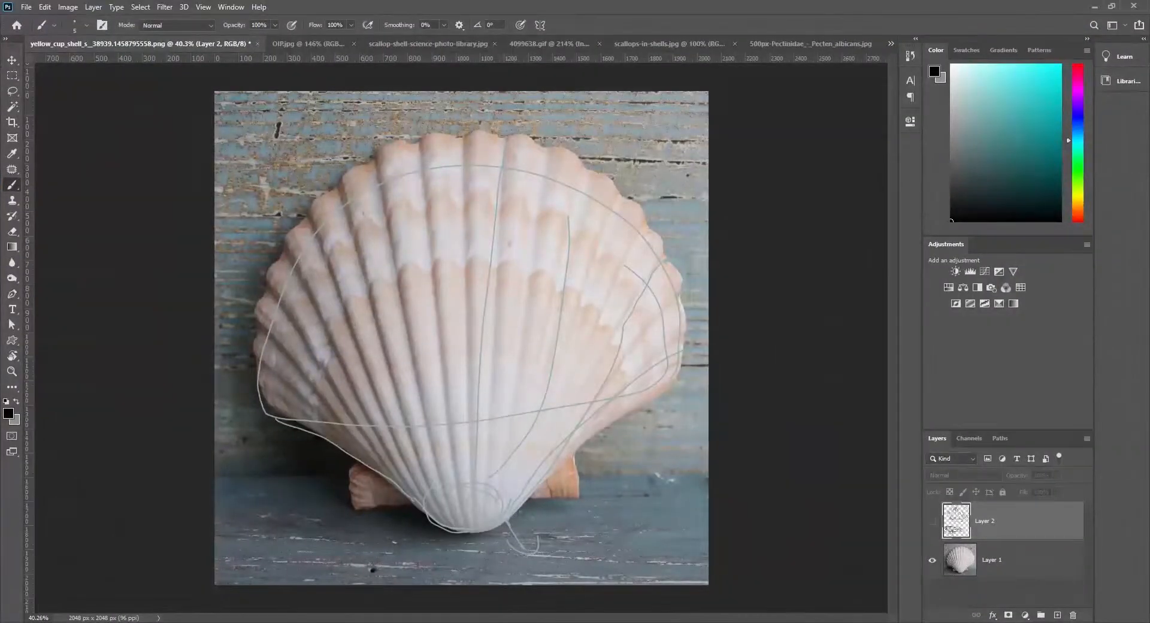
key("alt+Tab")
key("alt+Tab")
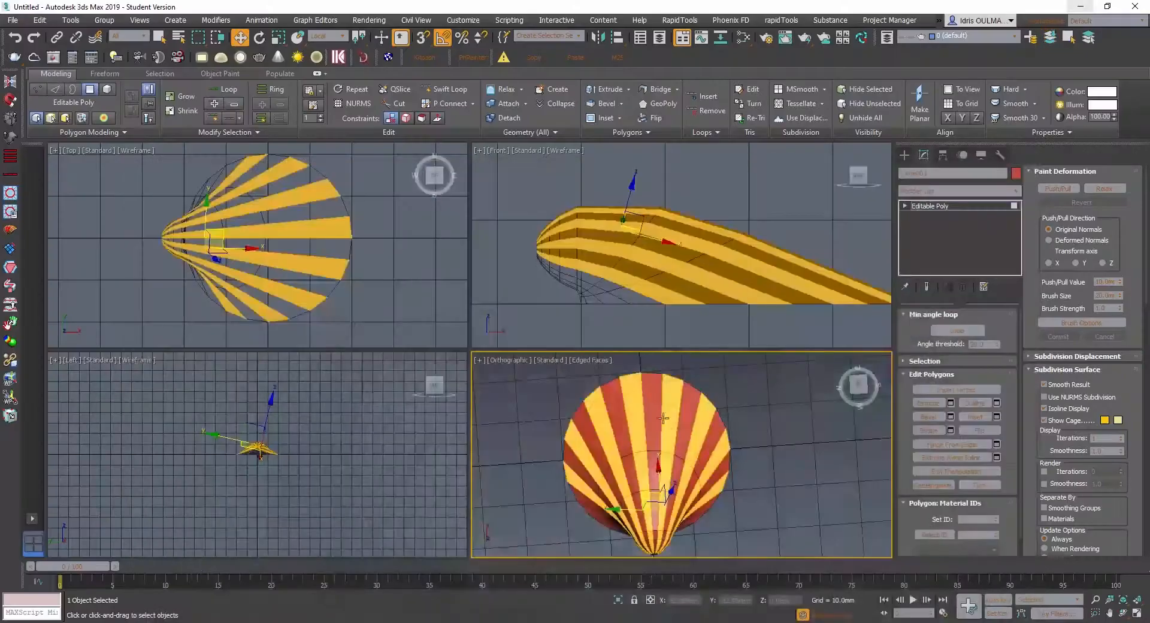
middle_click_drag(671, 453, 633, 461, "alt")
scroll(694, 477, "up", 2)
middle_click_drag(665, 510, 597, 432)
scroll(626, 460, "up", 2)
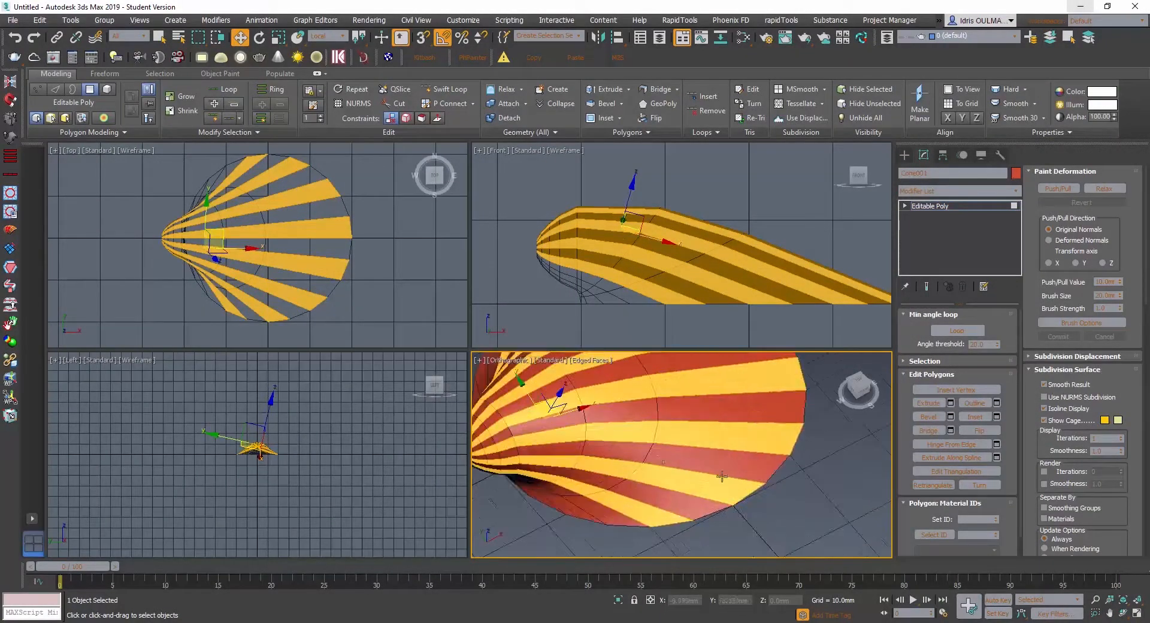
- Clear the polygon selection and apply a TurboSmooth modifier to the shell
left_click(670, 495)
left_click(810, 495)
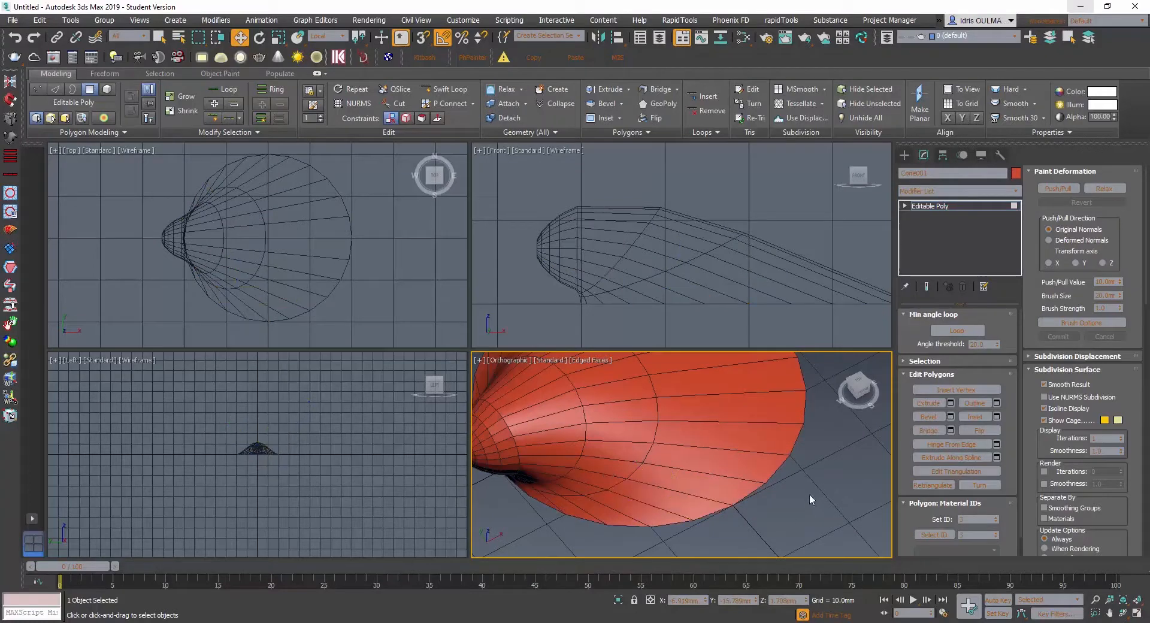
left_click(929, 192)
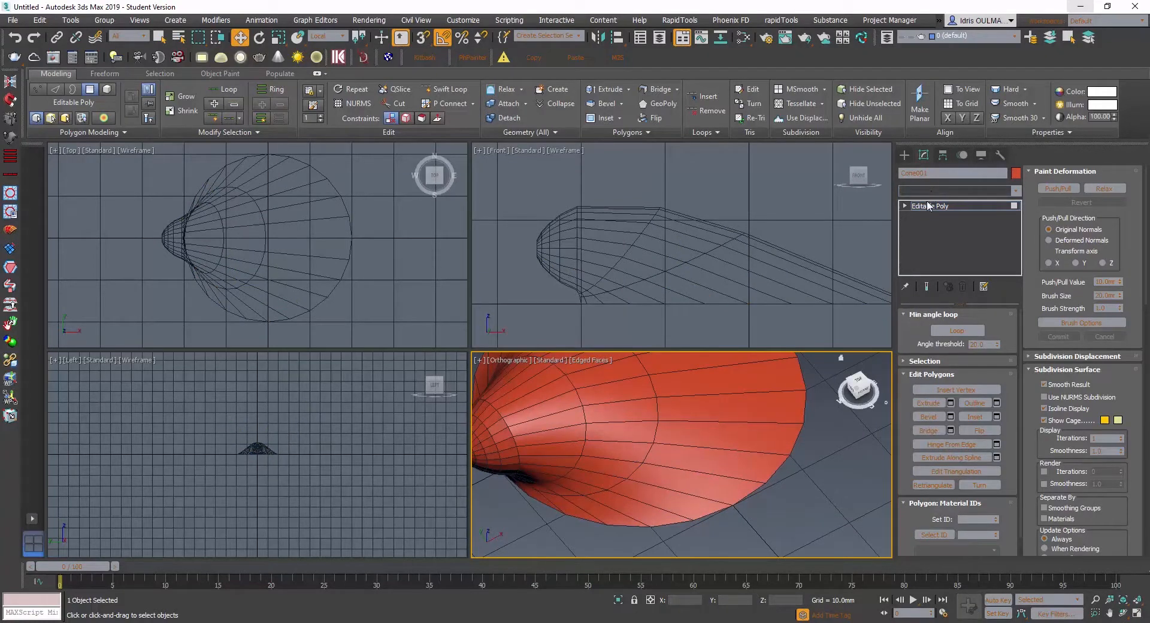
type("tu")
key("Return")
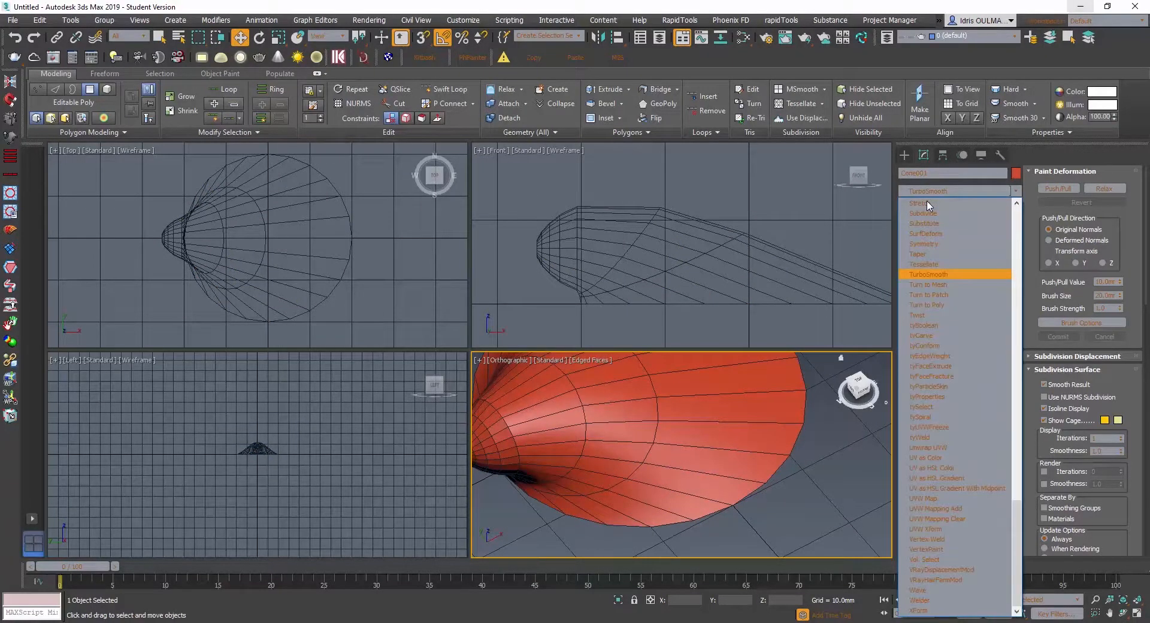
middle_click_drag(617, 419, 629, 443, "alt")
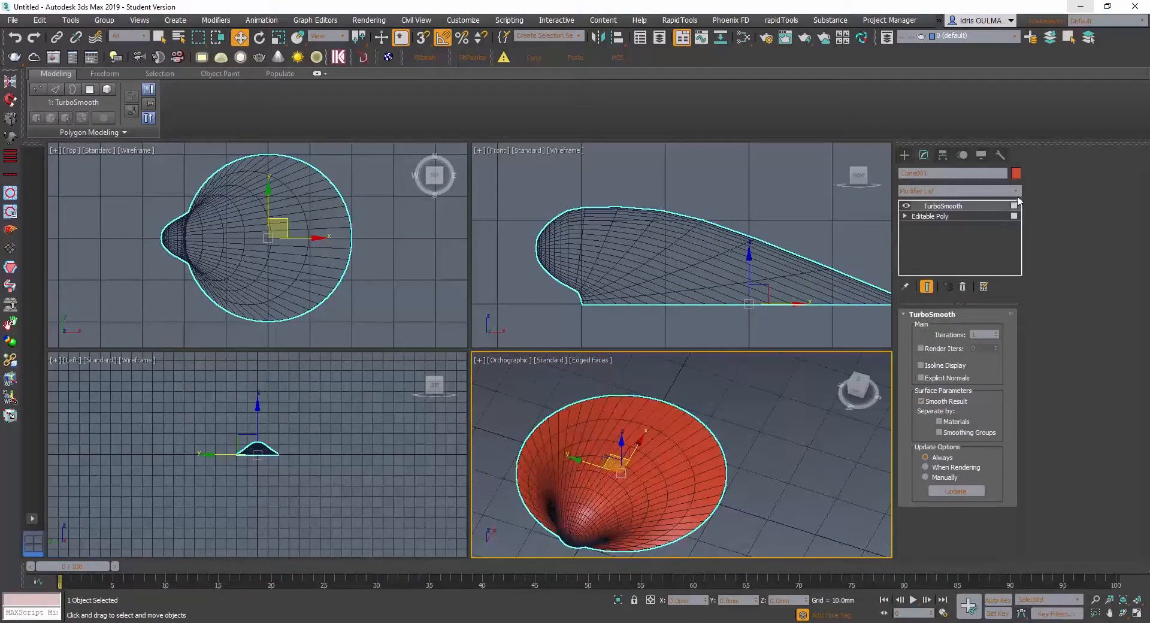
- Add an Edit Poly modifier above TurboSmooth and enter its polygon selection level
left_click(976, 190)
type("e")
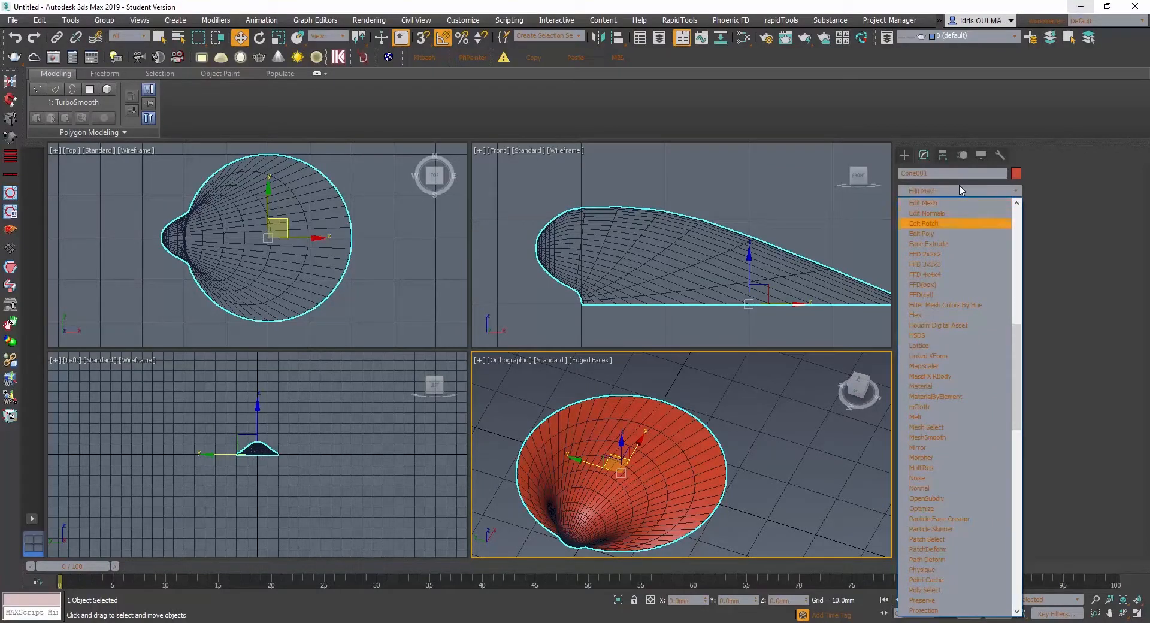
left_click(923, 233)
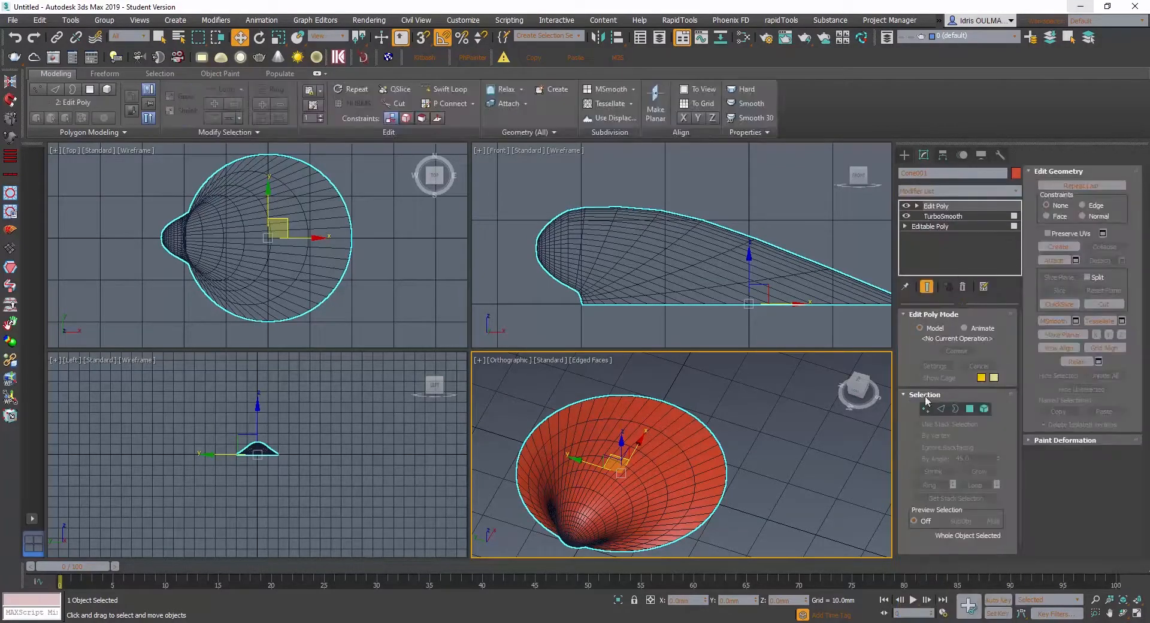
left_click(970, 408)
- Select a pair of lengthwise polygon strips on the smoothed shell and inspect where they meet at the hinge tip
middle_click_drag(585, 488, 635, 461, "alt")
scroll(559, 427, "up", 5)
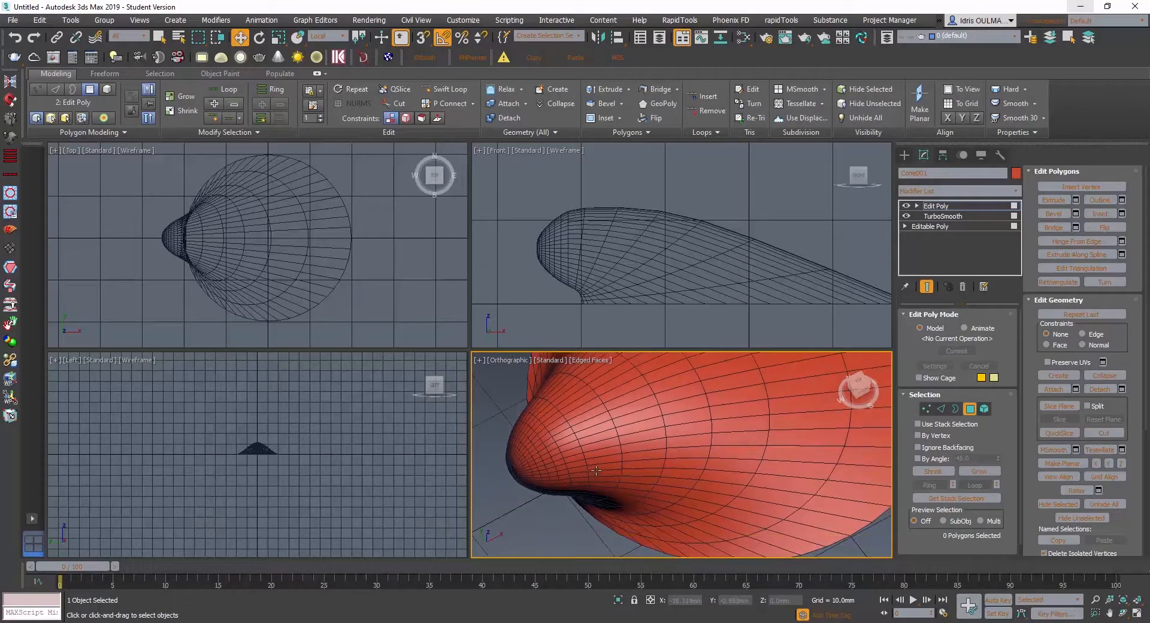
left_click(605, 468)
key("shift")
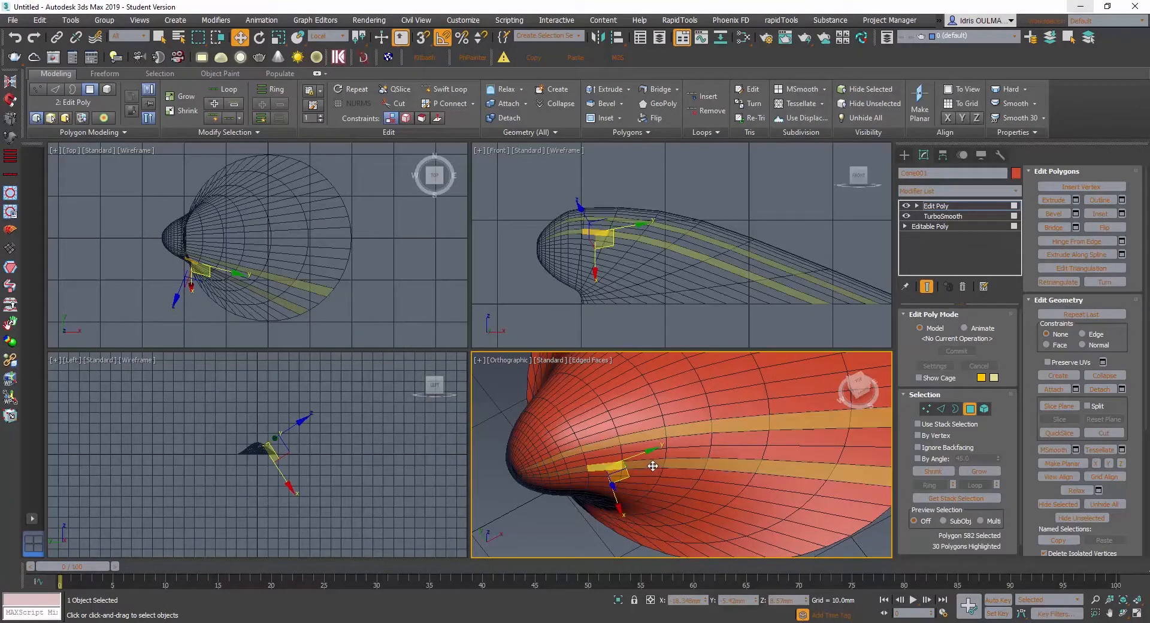
left_click(653, 465, "shift")
mouse_move(653, 465)
middle_mouse_down("alt")
mouse_move(644, 441)
mouse_move(604, 469)
mouse_move(639, 462)
middle_mouse_up("alt")
scroll(639, 462, "up", 6)
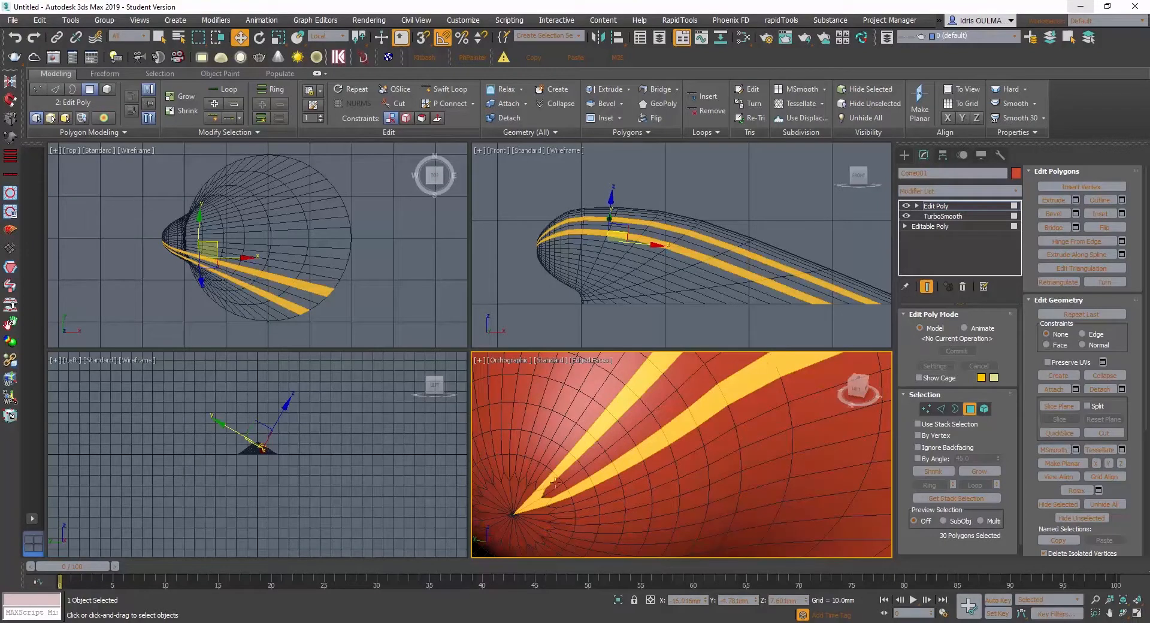
middle_click_drag(556, 481, 606, 450)
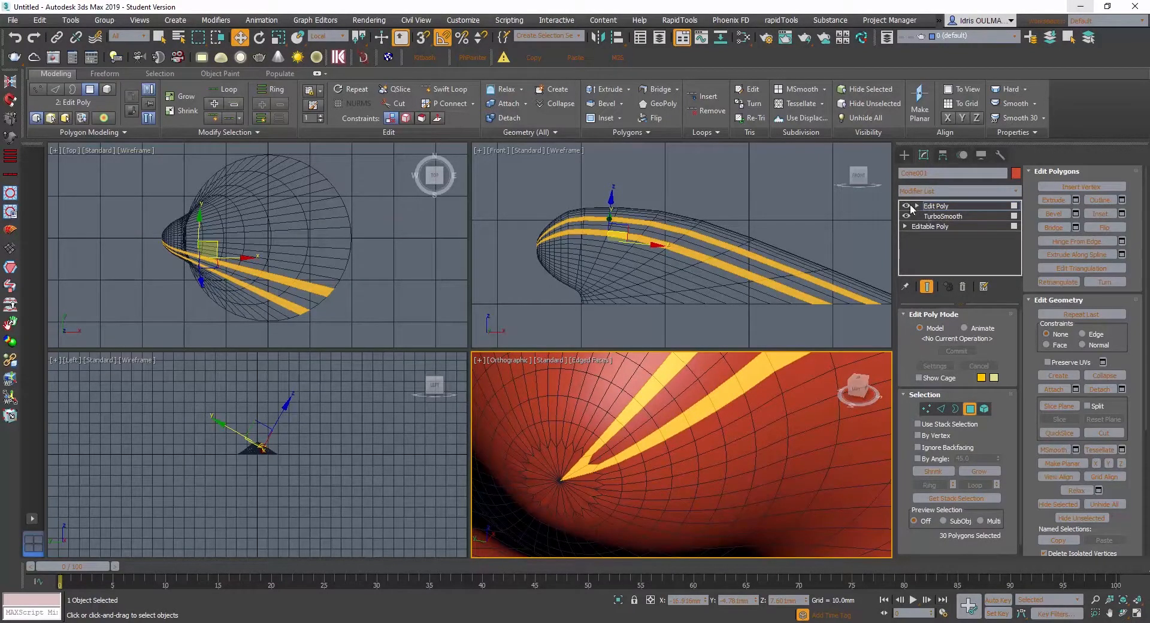
- Toggle the Edit Poly modifier's visibility and go down to TurboSmooth in the stack to check the smoothed tip
left_click(906, 205)
left_click(938, 216)
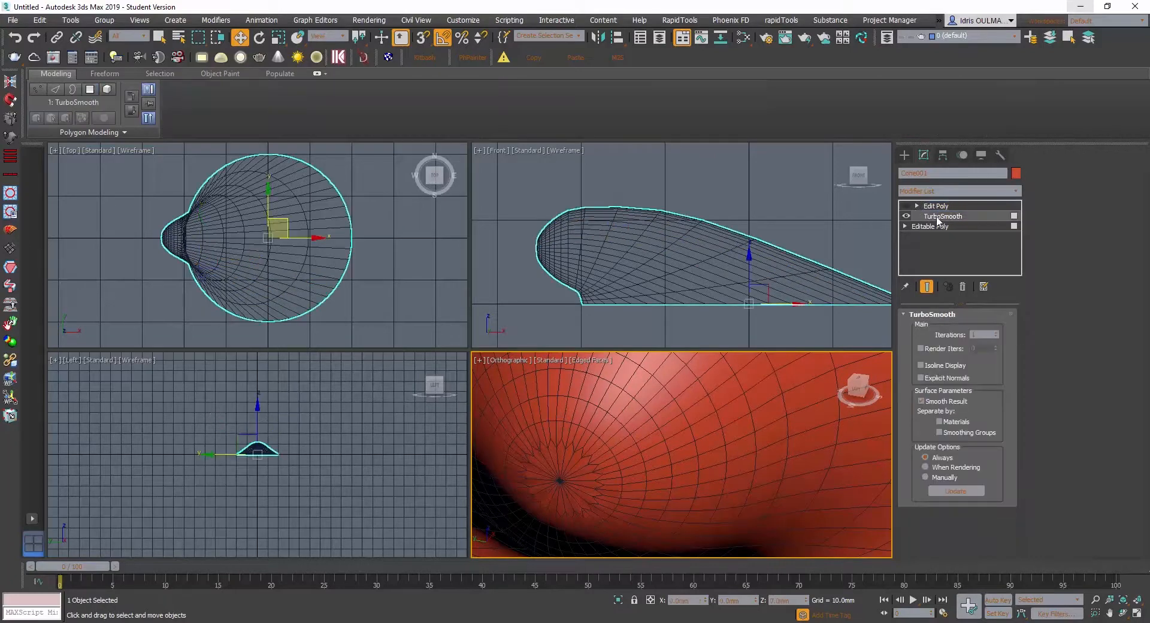
left_click(906, 206)
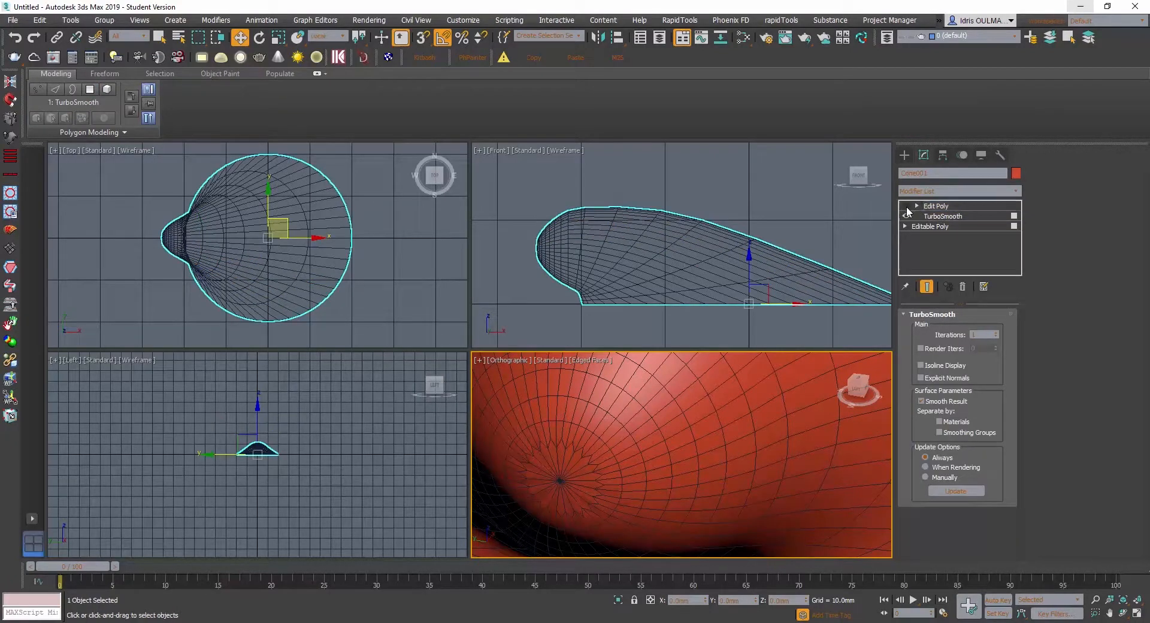
- Return to the Edit Poly modifier, enter its edge level and select two edges radiating from the hinge tip
middle_click_drag(629, 457, 648, 441, "alt")
scroll(648, 441, "up", 2)
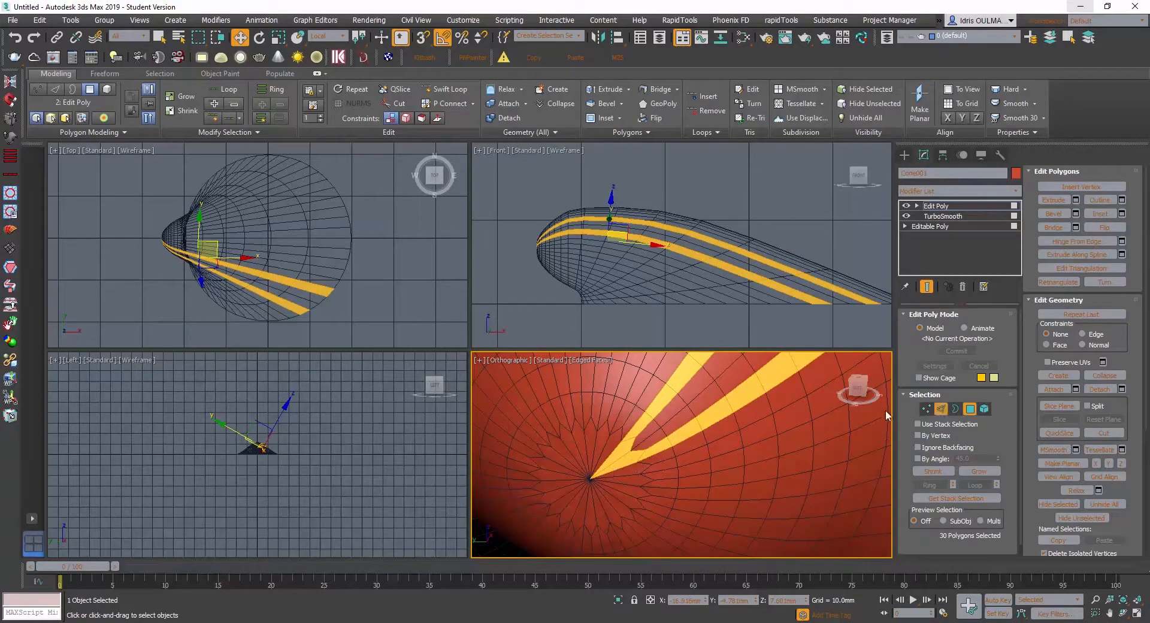
scroll(624, 460, "down", 2)
middle_click_drag(624, 460, 638, 432, "alt")
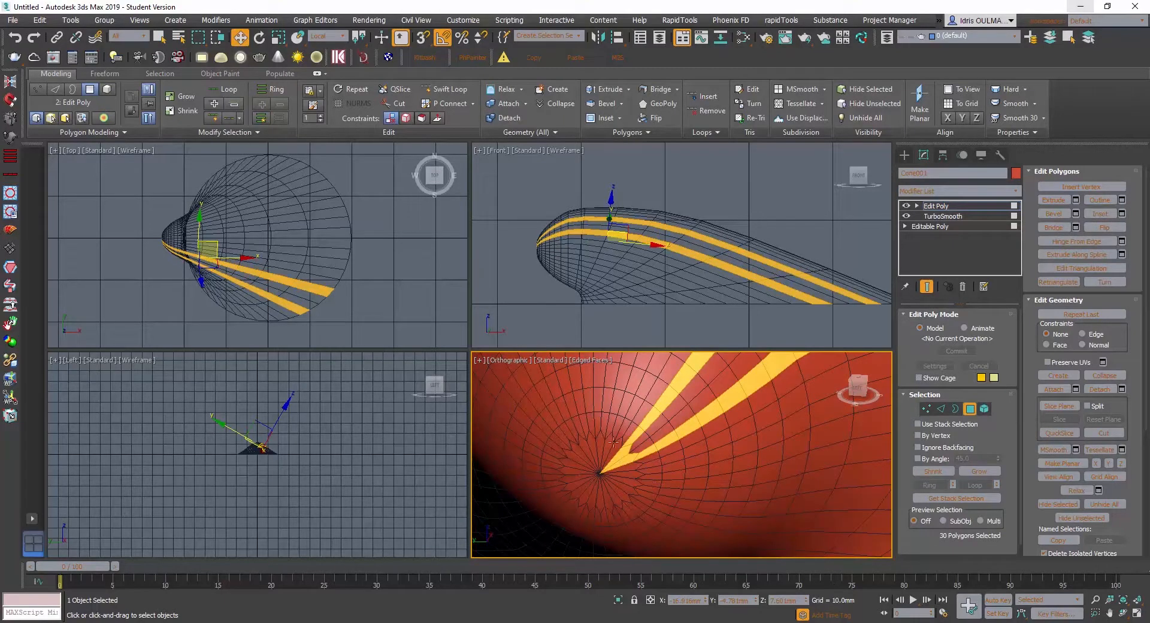
left_click(941, 409)
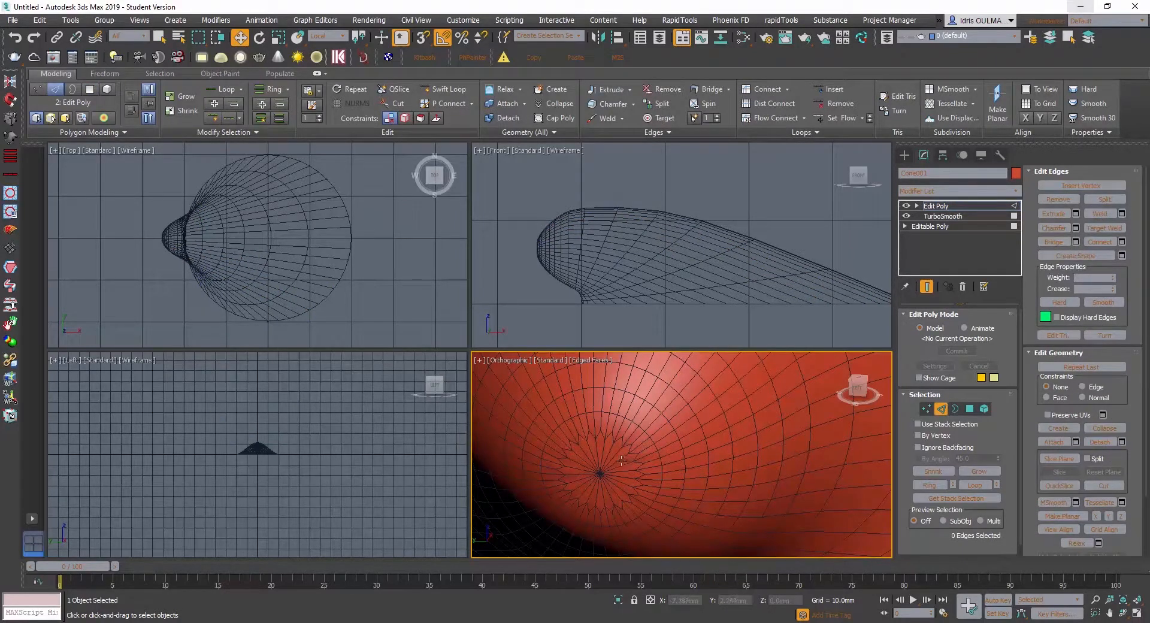
left_click(622, 460)
scroll(614, 469, "up", 2)
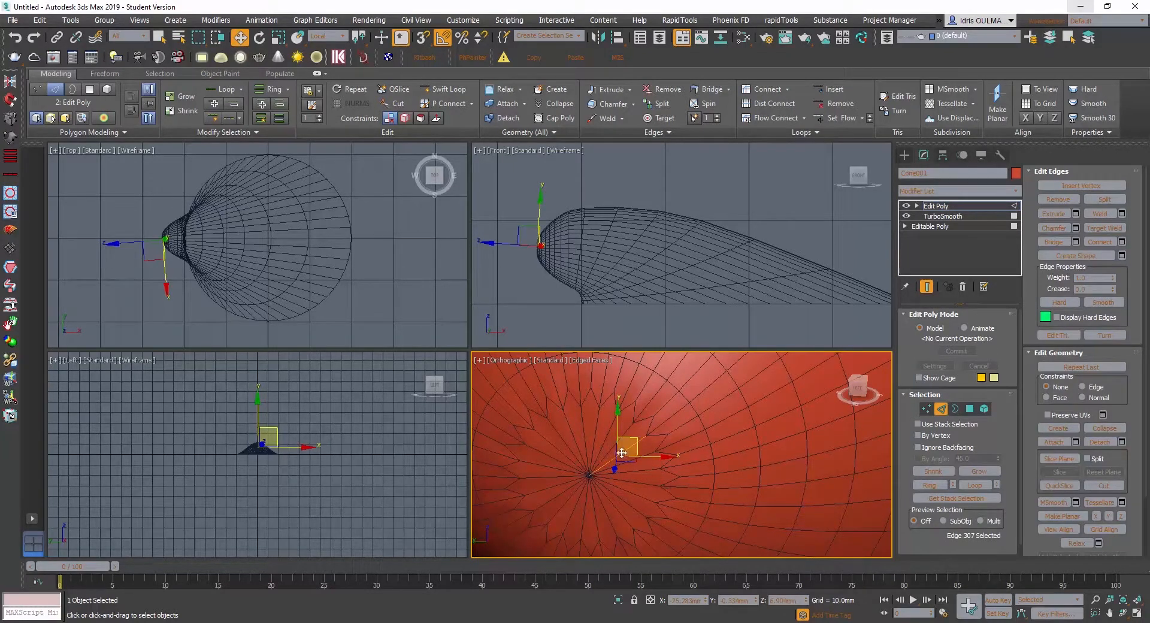
left_click(600, 450, "ctrl")
middle_click_drag(591, 469, 638, 467, "alt")
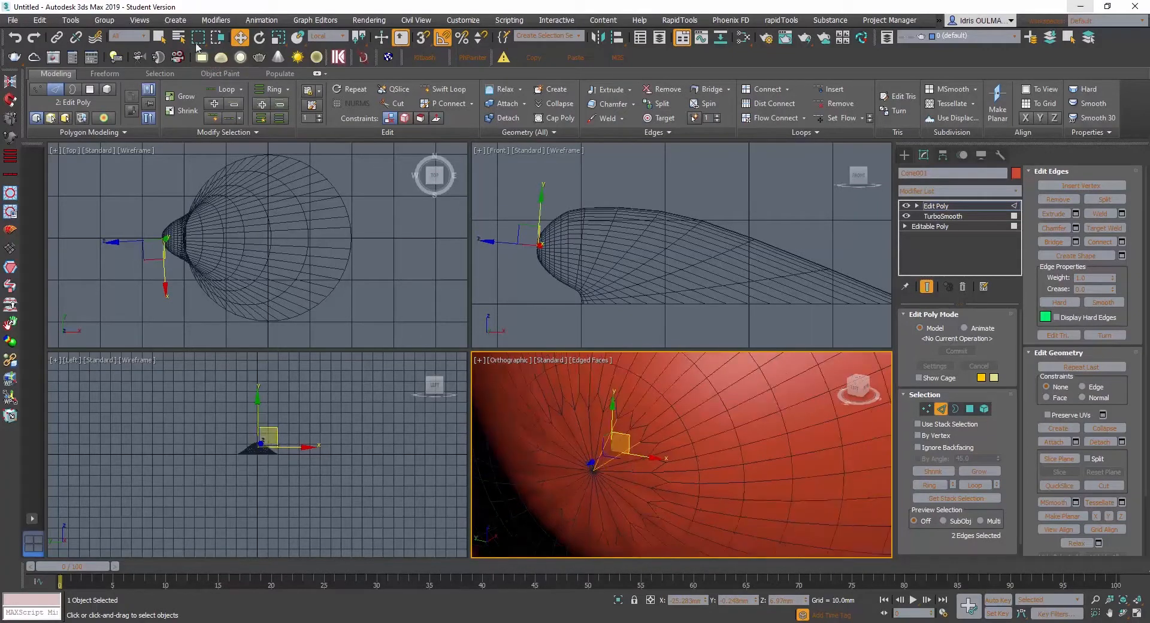
- Use a circular selection region with Ignore Backfacing enabled and try selecting the edges around the tip's centre point
left_click_drag(197, 37, 198, 73)
middle_click_drag(599, 460, 611, 437)
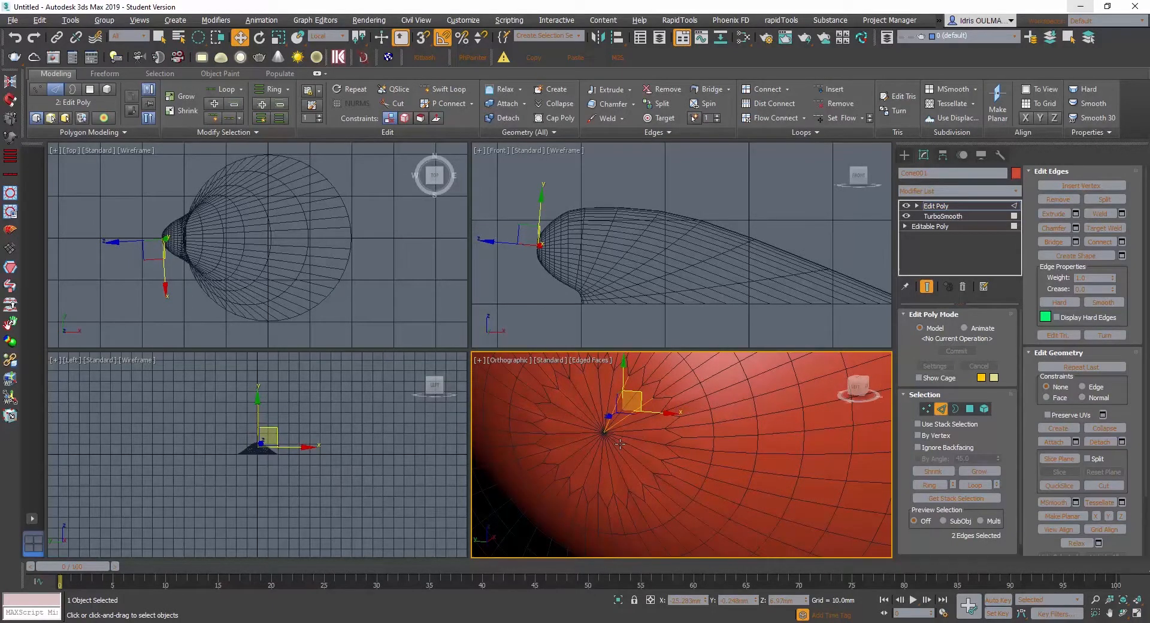
left_click(918, 435)
left_click(612, 455)
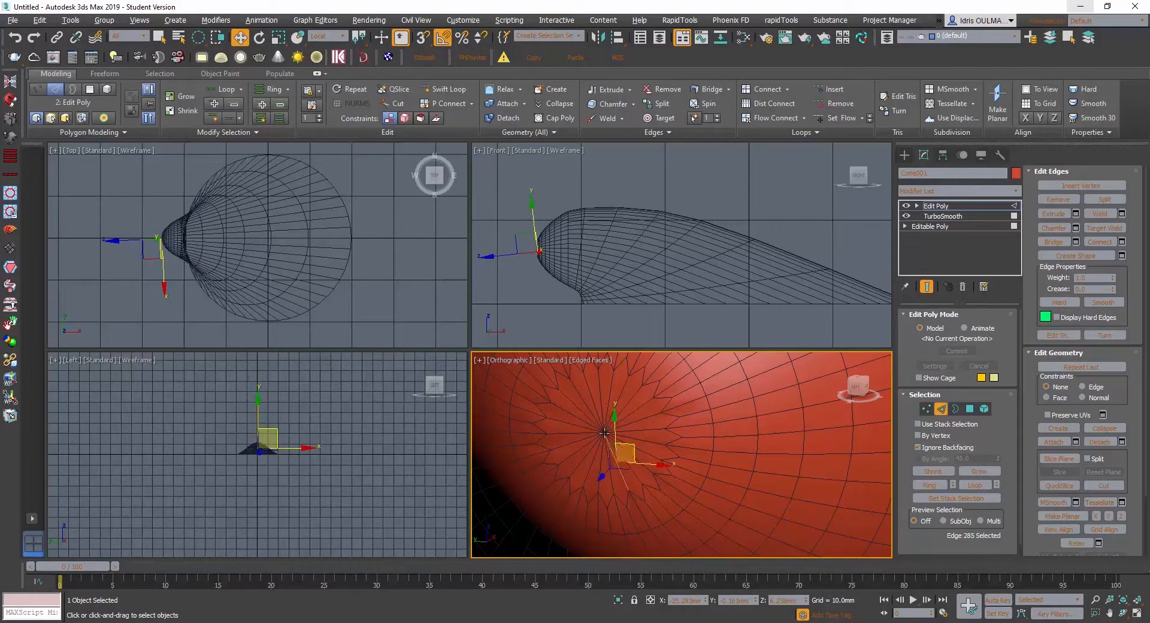
left_click(612, 448)
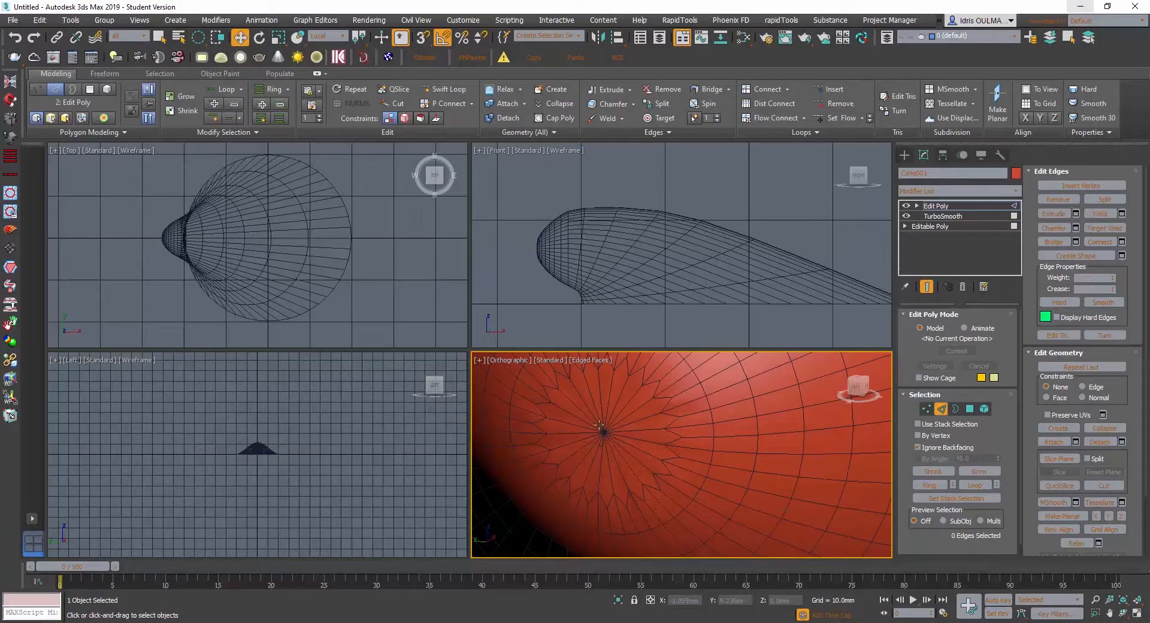
left_click(602, 429)
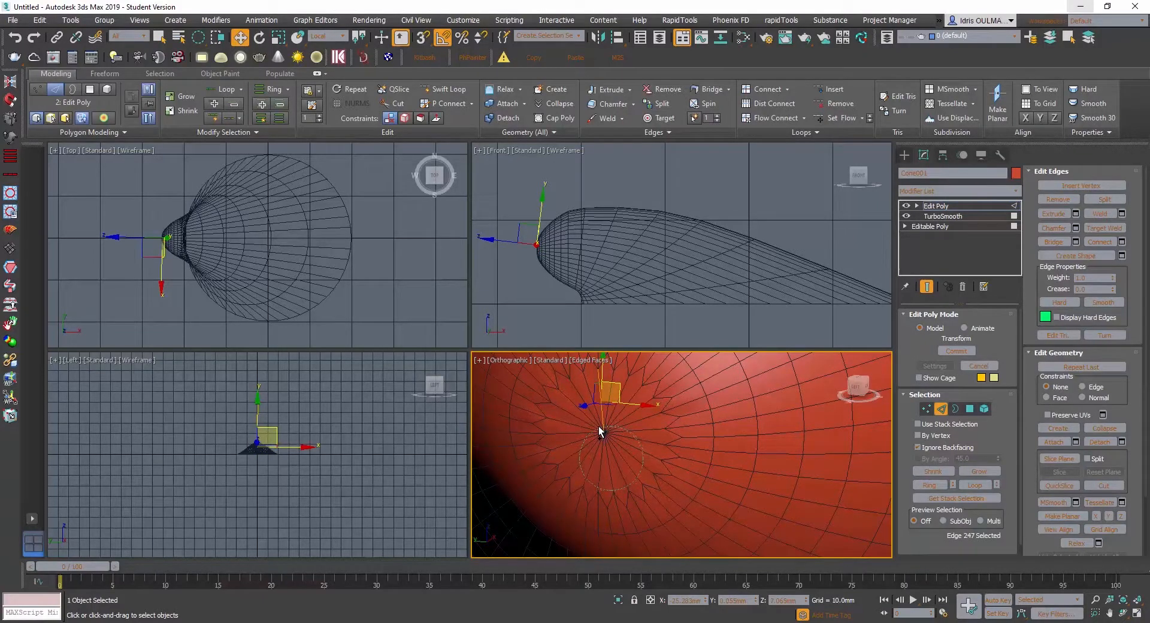
left_click_drag(599, 424, 598, 424)
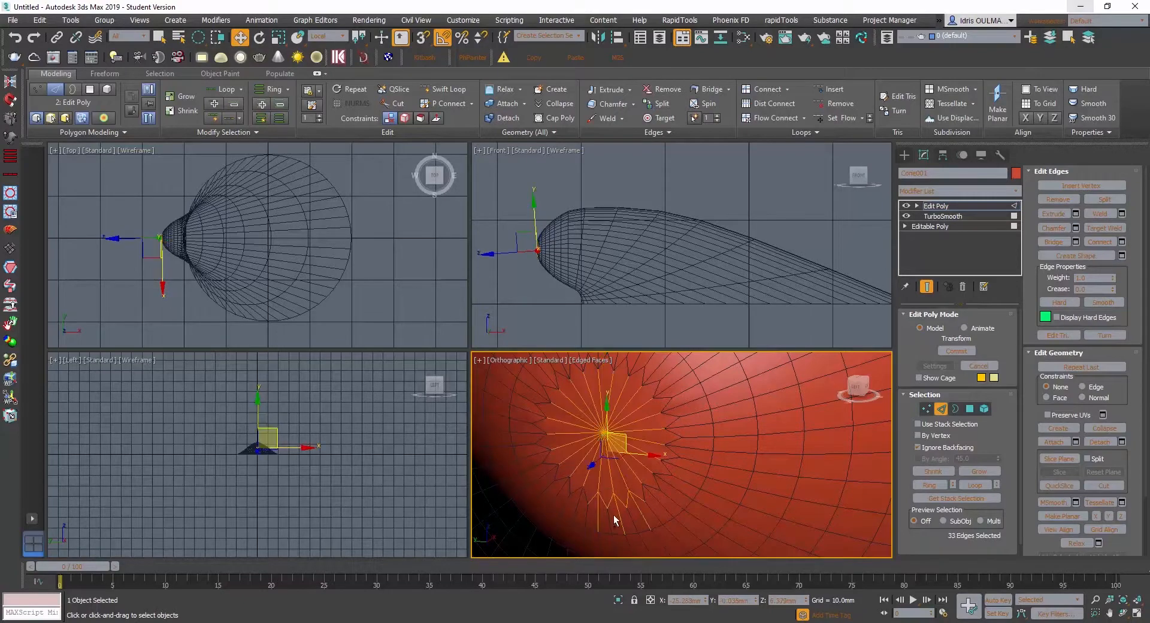
- Select all edges radiating from the tip's centre point and connect them with a new ring of edges
left_click(605, 410)
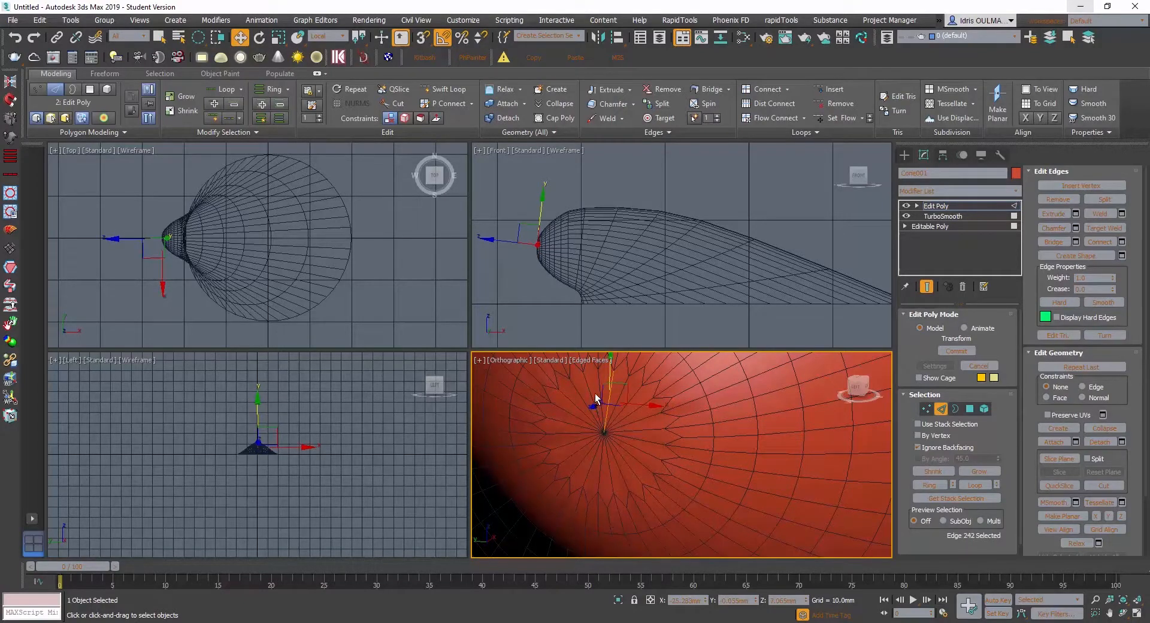
scroll(592, 423, "up", 3)
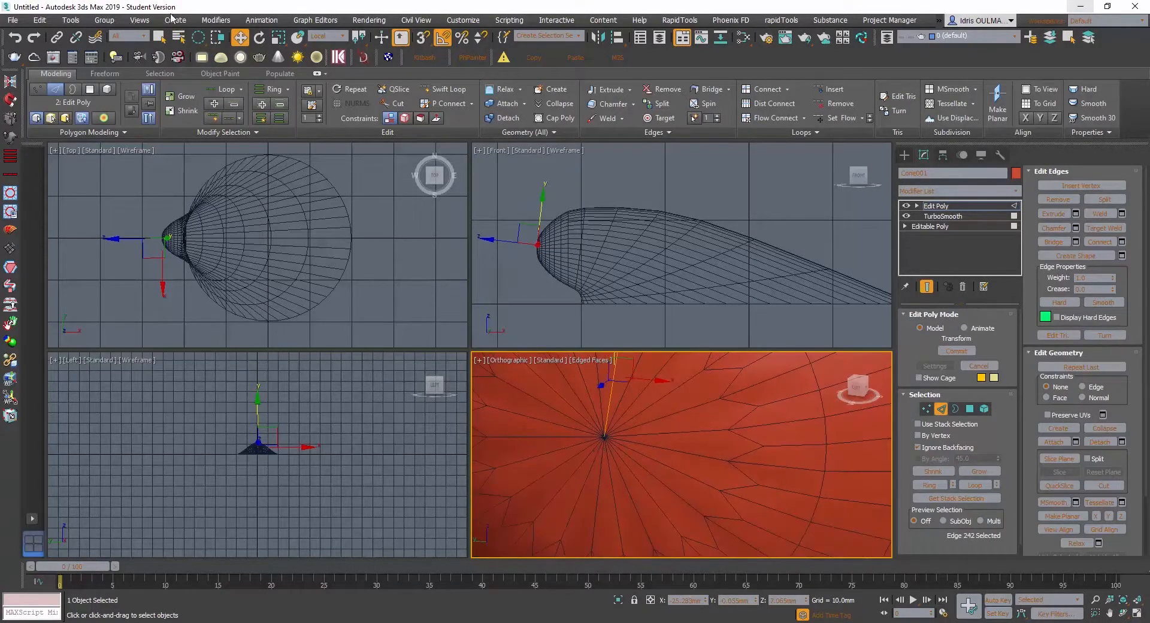
left_click(158, 38)
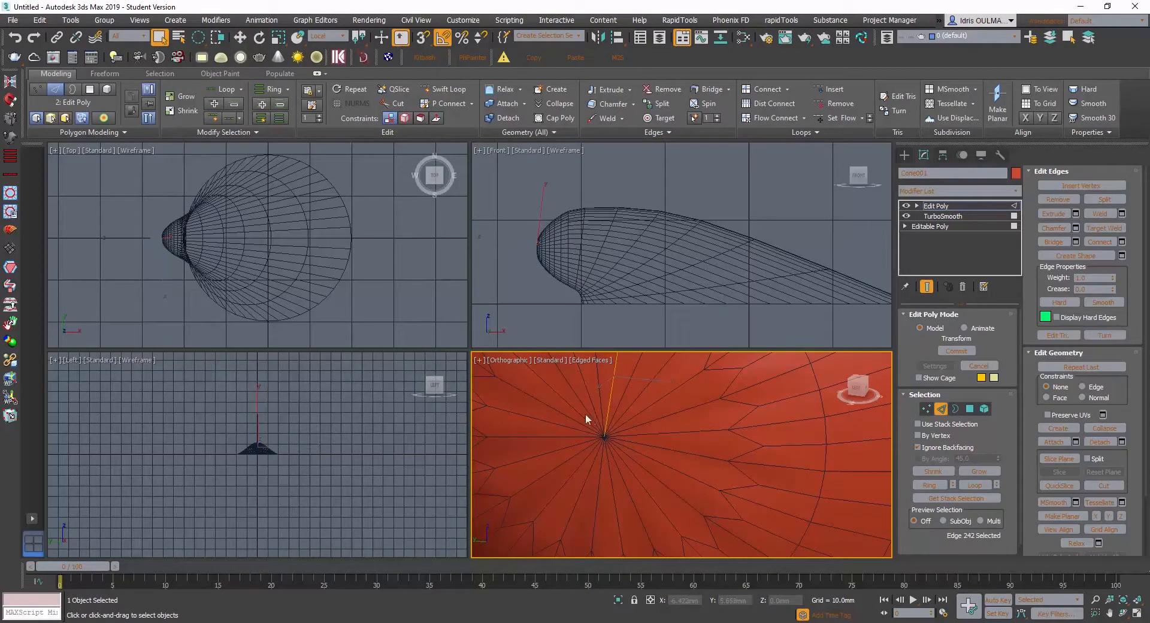
left_click_drag(592, 422, 616, 465, "ctrl")
scroll(607, 439, "down", 3)
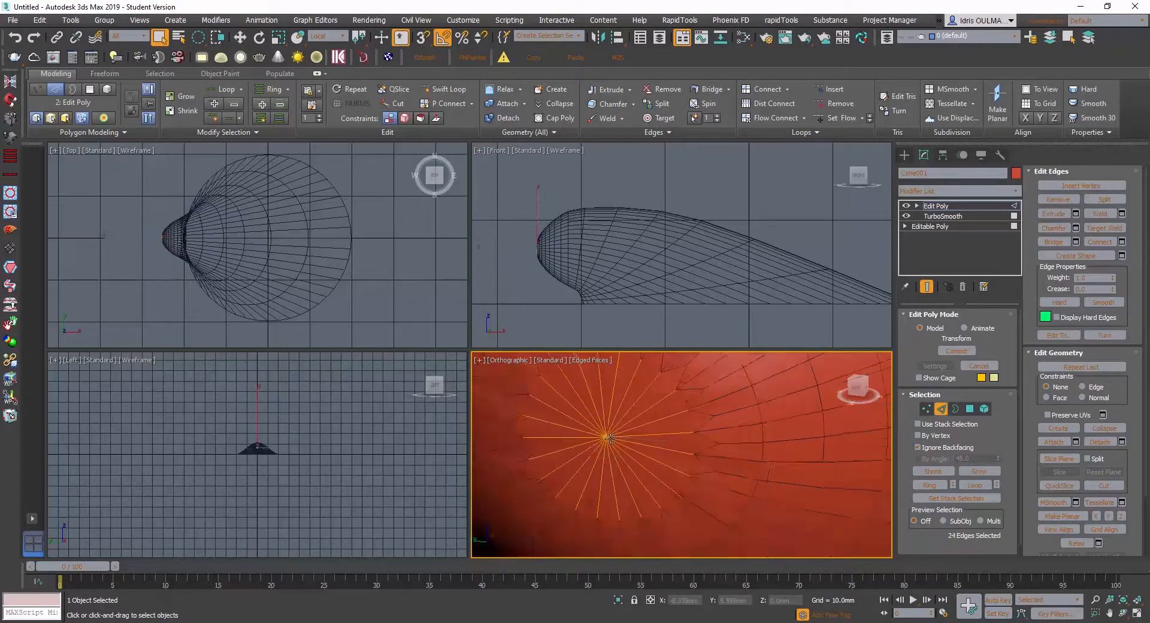
mouse_move(608, 439)
middle_mouse_down("alt")
mouse_move(596, 440)
mouse_move(667, 424)
mouse_move(657, 470)
mouse_move(617, 462)
mouse_move(613, 435)
middle_mouse_up("alt")
key("w")
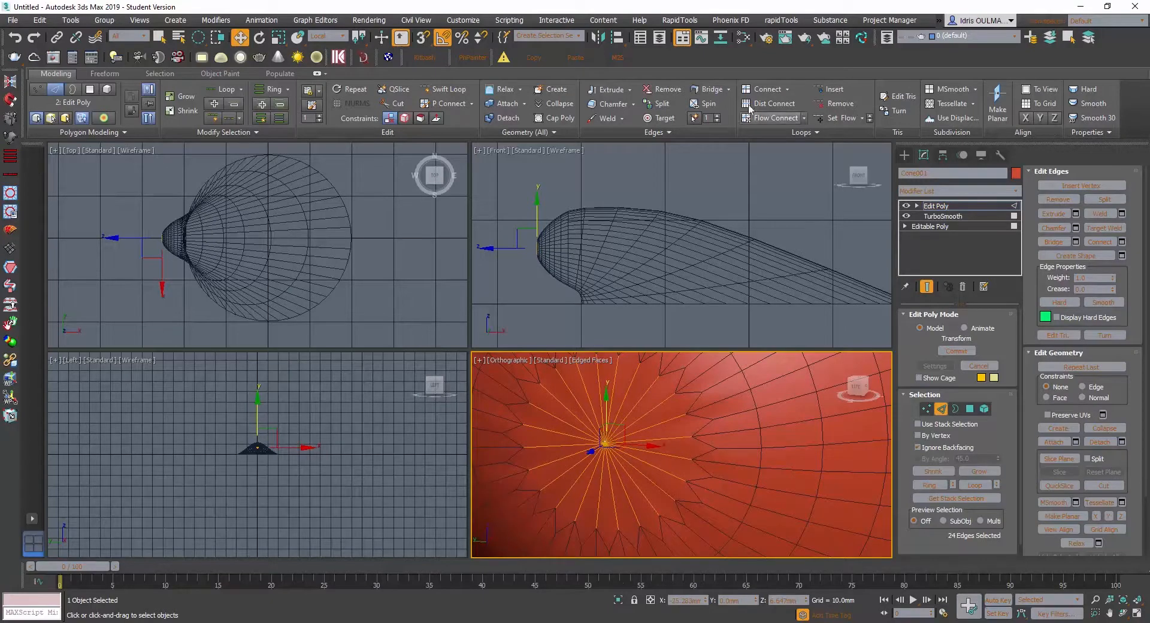
left_click(777, 91)
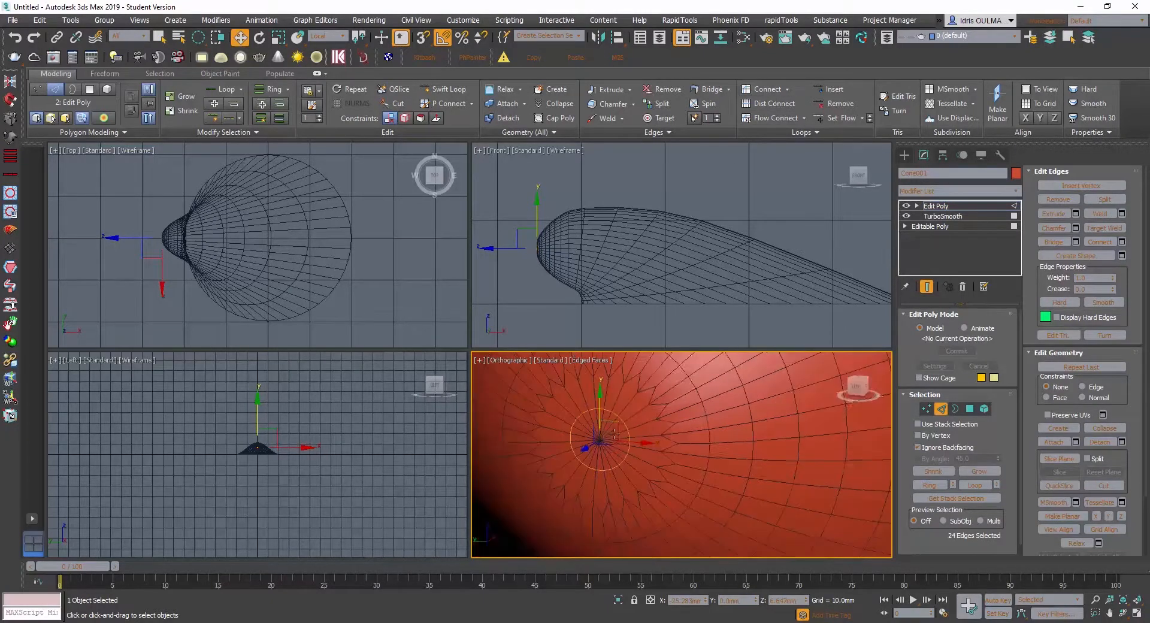
middle_click_drag(626, 441, 601, 448, "alt")
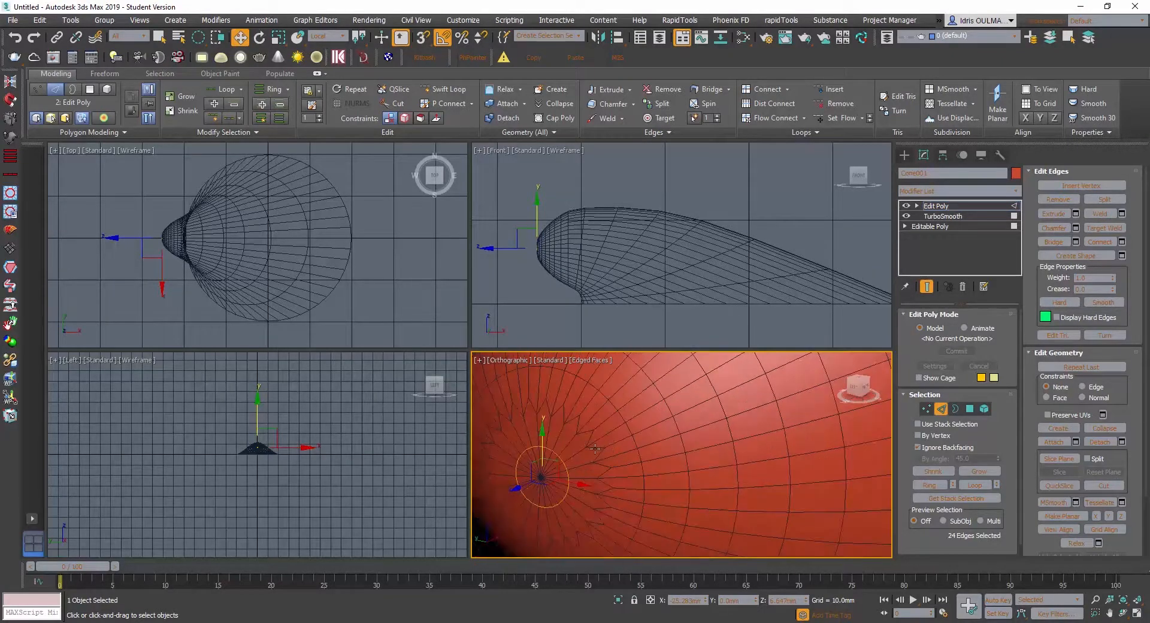
- Select the zigzag edges around the hinge tip one after another along the upper part of the ring
left_click(595, 448)
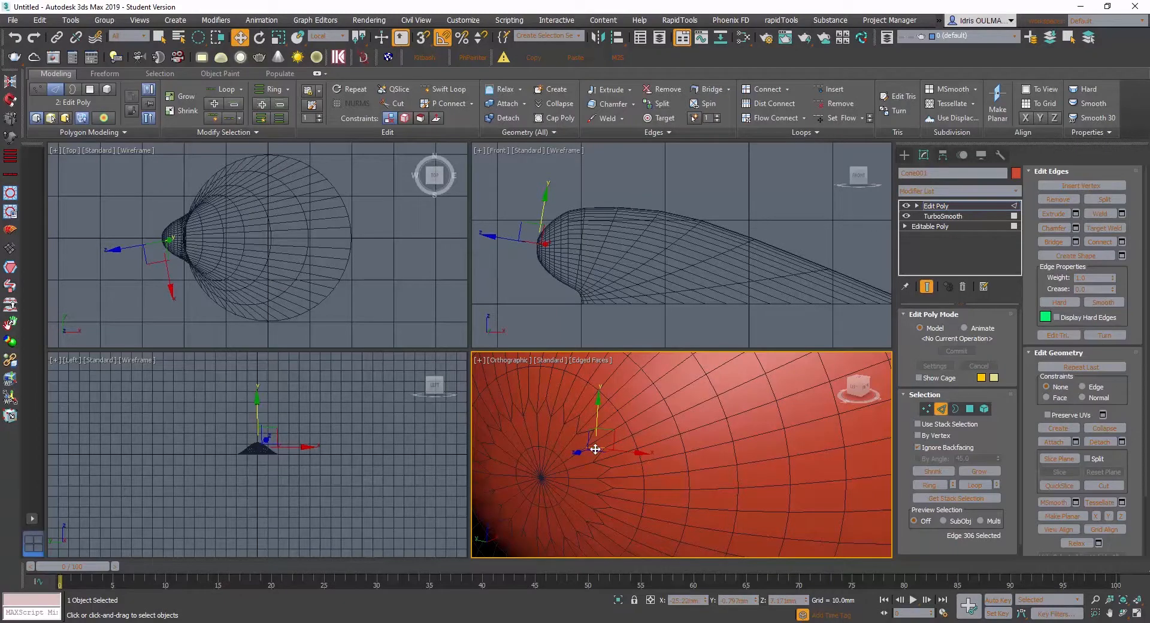
left_click(595, 448, "ctrl")
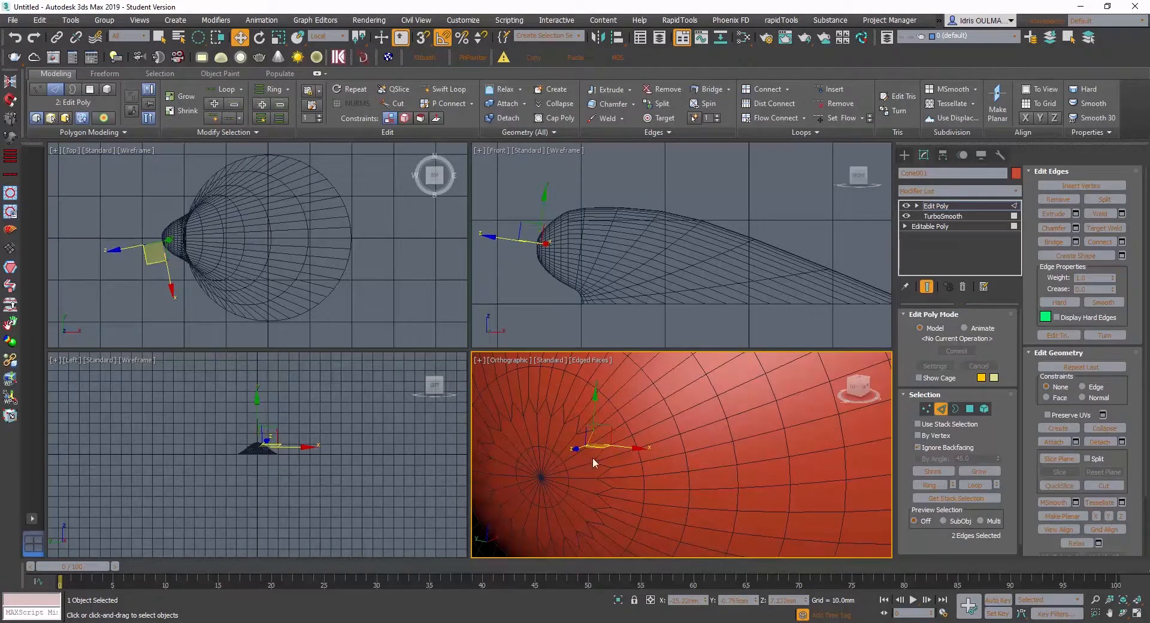
middle_click_drag(590, 451, 588, 443, "alt")
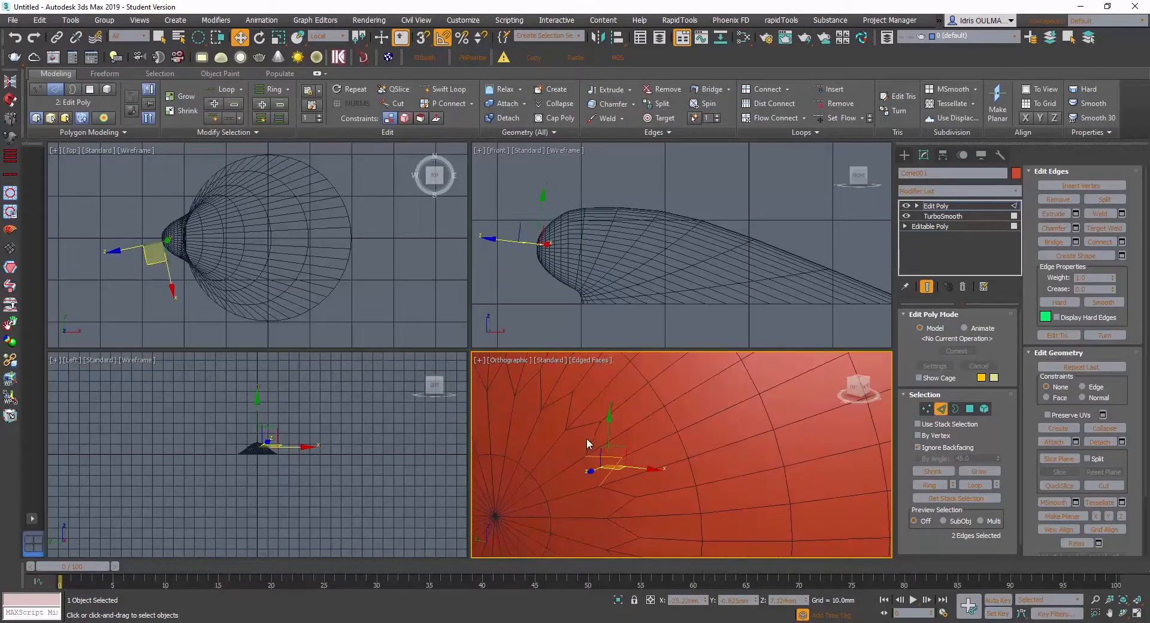
left_click(592, 438, "ctrl")
left_click(582, 425, "ctrl")
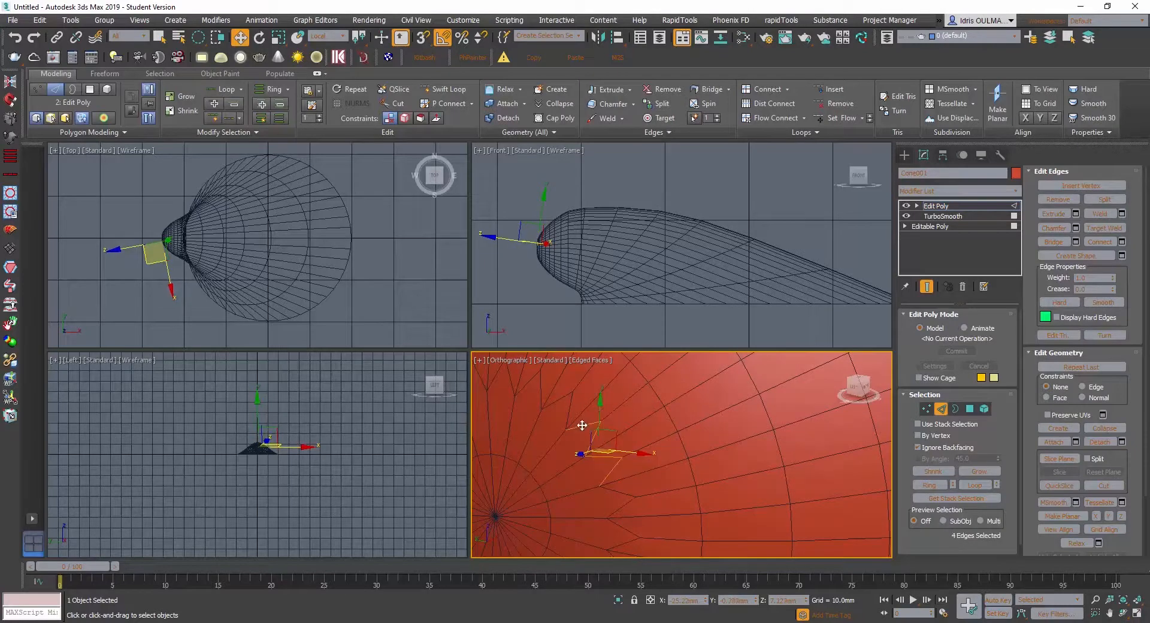
left_click(562, 396, "ctrl")
left_click(557, 403, "ctrl")
middle_click_drag(561, 414, 574, 445, "alt")
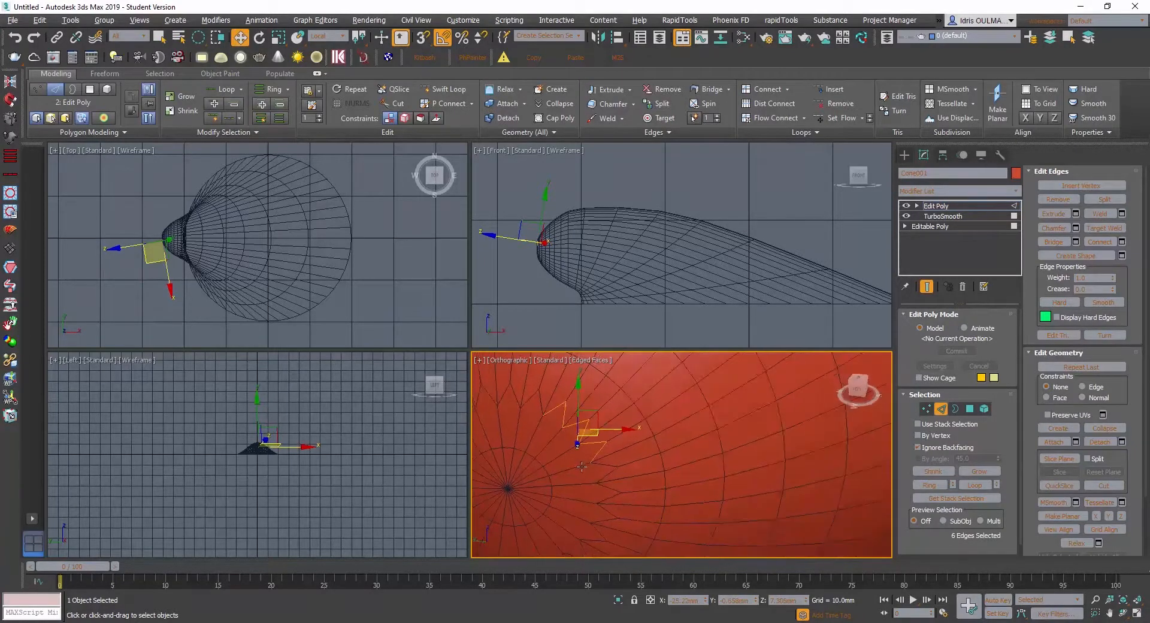
left_click(541, 402, "ctrl")
left_click(527, 398, "ctrl")
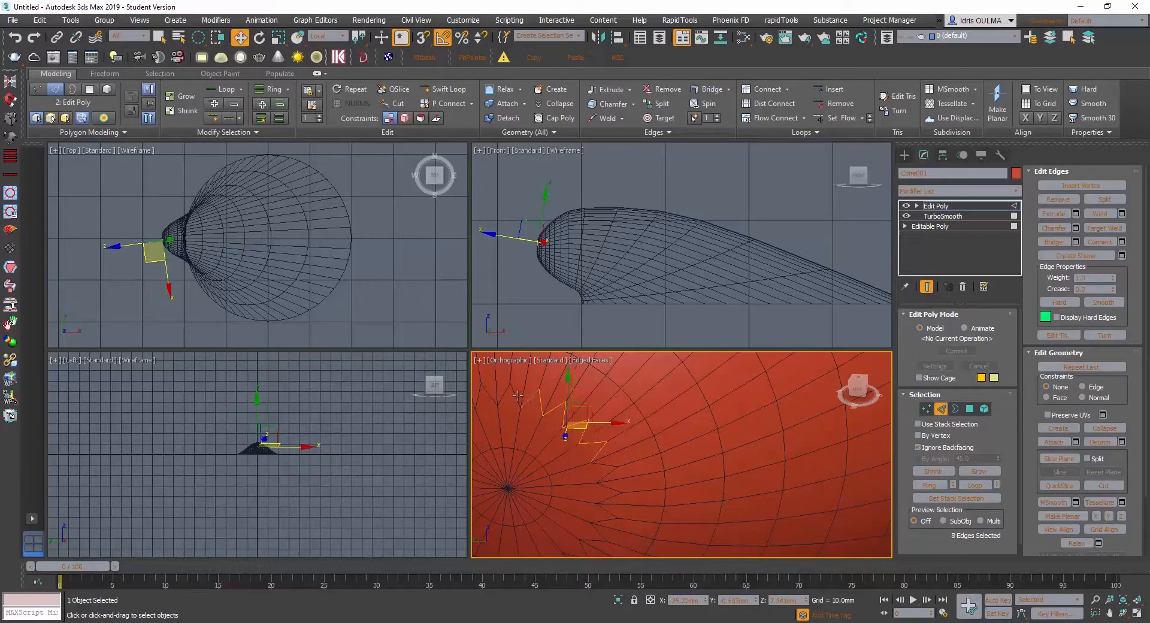
left_click(517, 395, "ctrl")
left_click(509, 396, "ctrl")
mouse_move(542, 430)
middle_mouse_down("alt")
mouse_move(577, 427)
mouse_move(715, 469)
mouse_move(735, 466)
mouse_move(729, 437)
middle_mouse_up("alt")
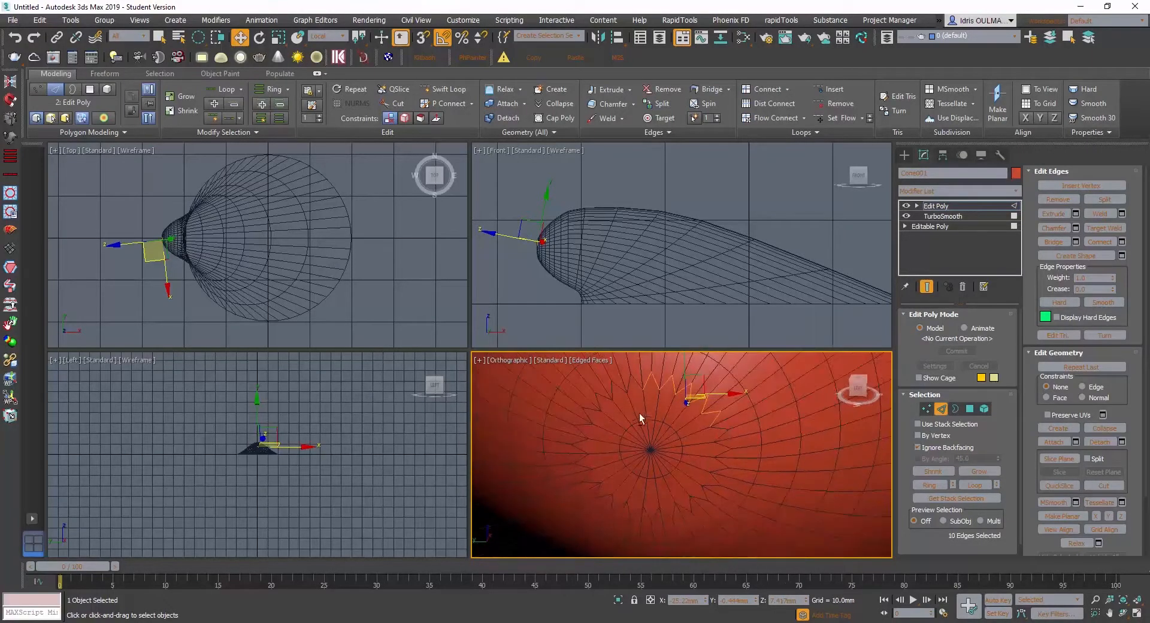
left_click(637, 383, "ctrl")
left_click(627, 386, "ctrl")
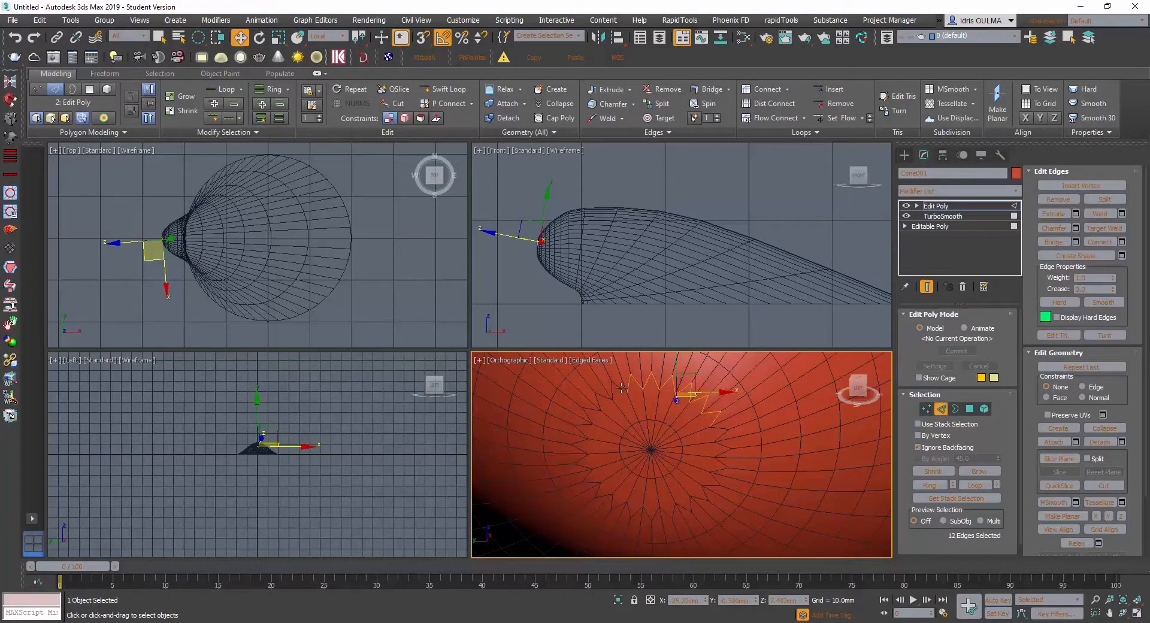
left_click(619, 390, "ctrl")
left_click(607, 391, "ctrl")
left_click(599, 396, "ctrl")
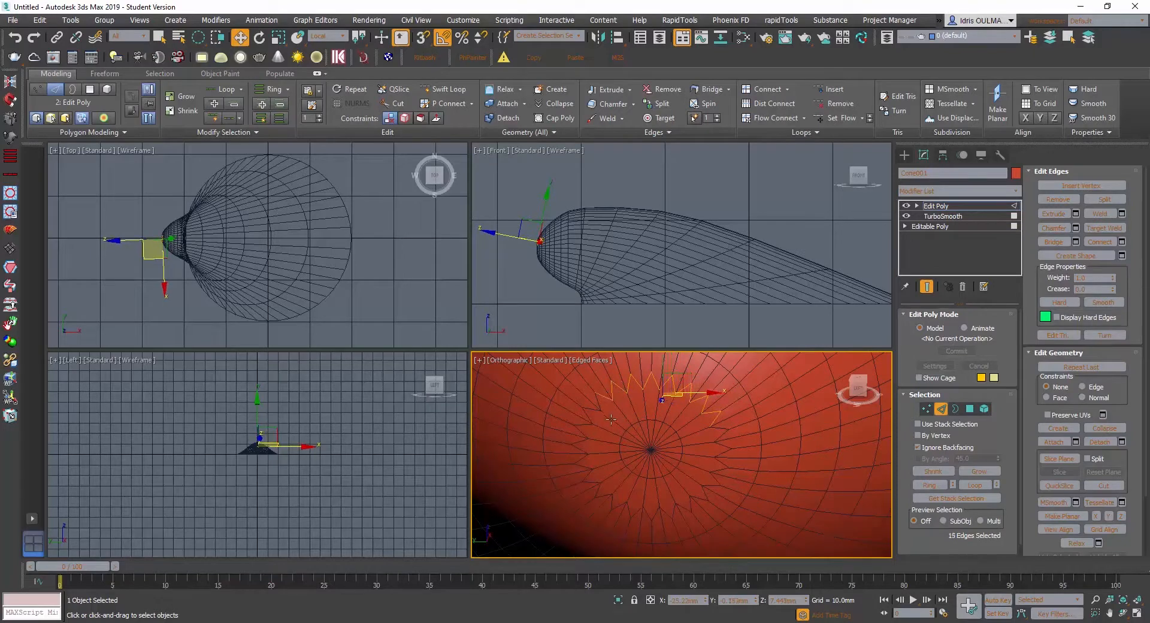
- Select all edges within a circular region around the hinge tip, extending past the zigzag ring
left_click(159, 37)
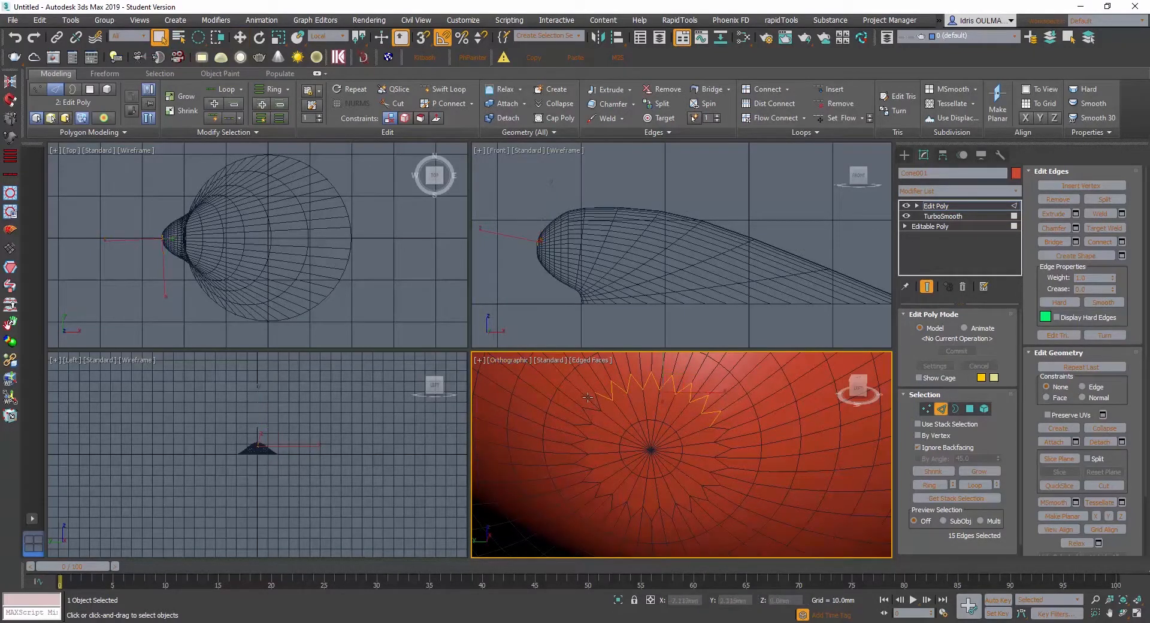
left_click_drag(586, 420, 587, 420, "ctrl")
left_click(627, 418, "ctrl")
left_click_drag(699, 519, 727, 537, "ctrl")
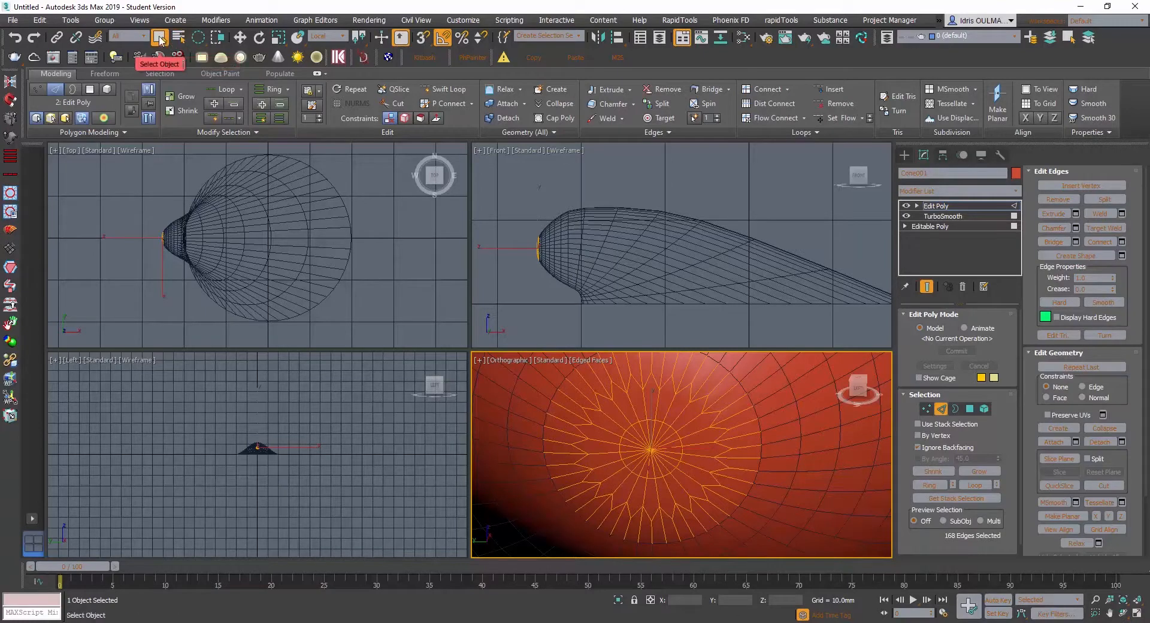
- Use a paint selection region to deselect the edges inside and outside the zigzag ring, and remove the zigzag edges
left_click_drag(201, 41, 200, 119)
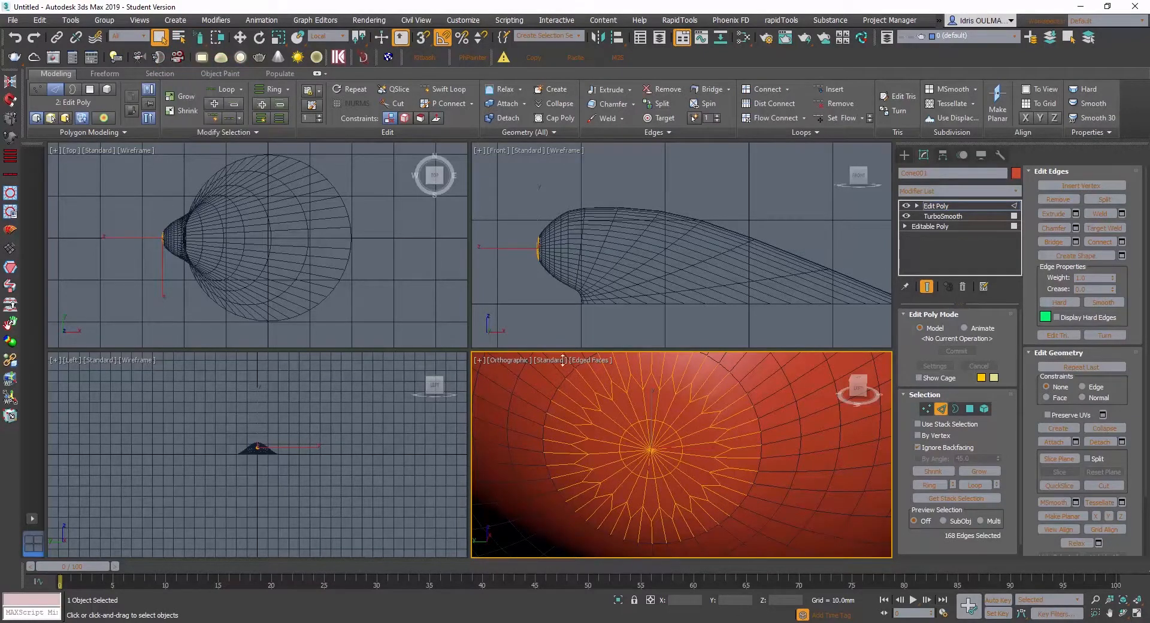
middle_click_drag(655, 393, 645, 405)
mouse_move(645, 405)
middle_mouse_down("alt")
mouse_move(627, 411)
mouse_move(641, 402)
middle_mouse_up("alt")
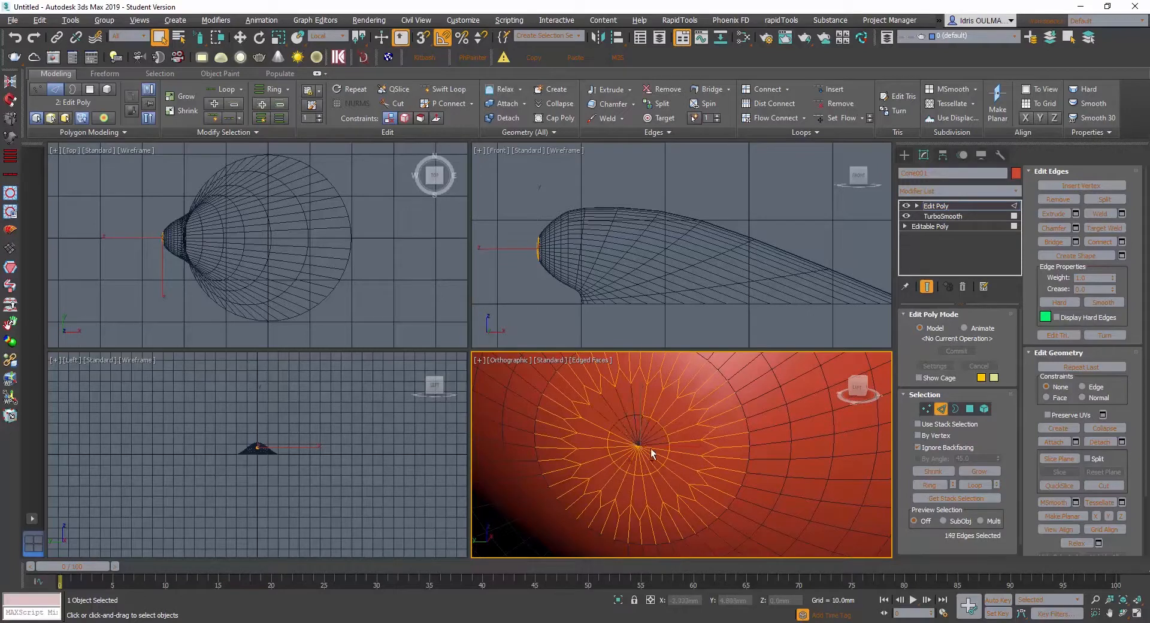
left_click_drag(632, 421, 680, 441, "alt")
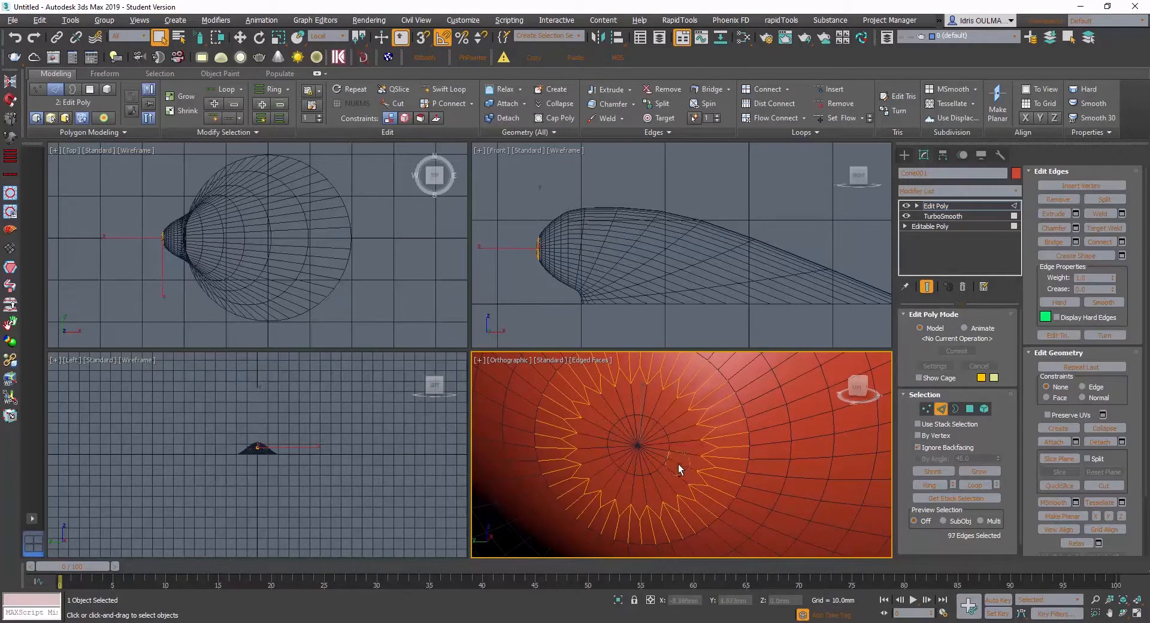
mouse_move(728, 396)
left_mouse_down("alt")
mouse_move(732, 508)
mouse_move(631, 551)
left_mouse_up("alt")
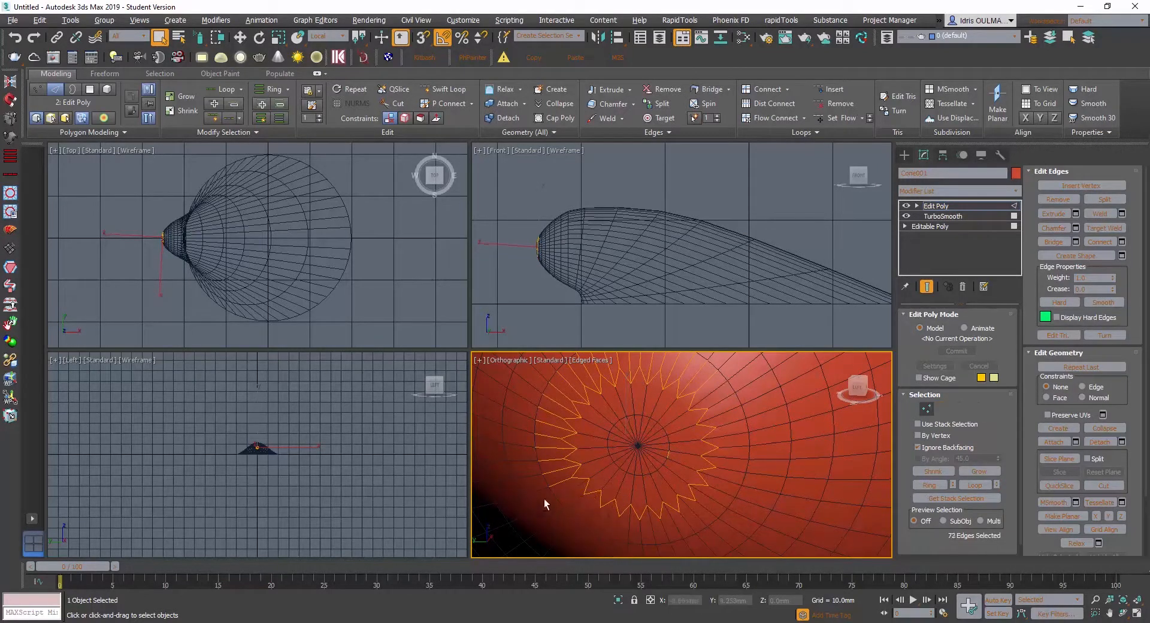
middle_click_drag(565, 428, 548, 506)
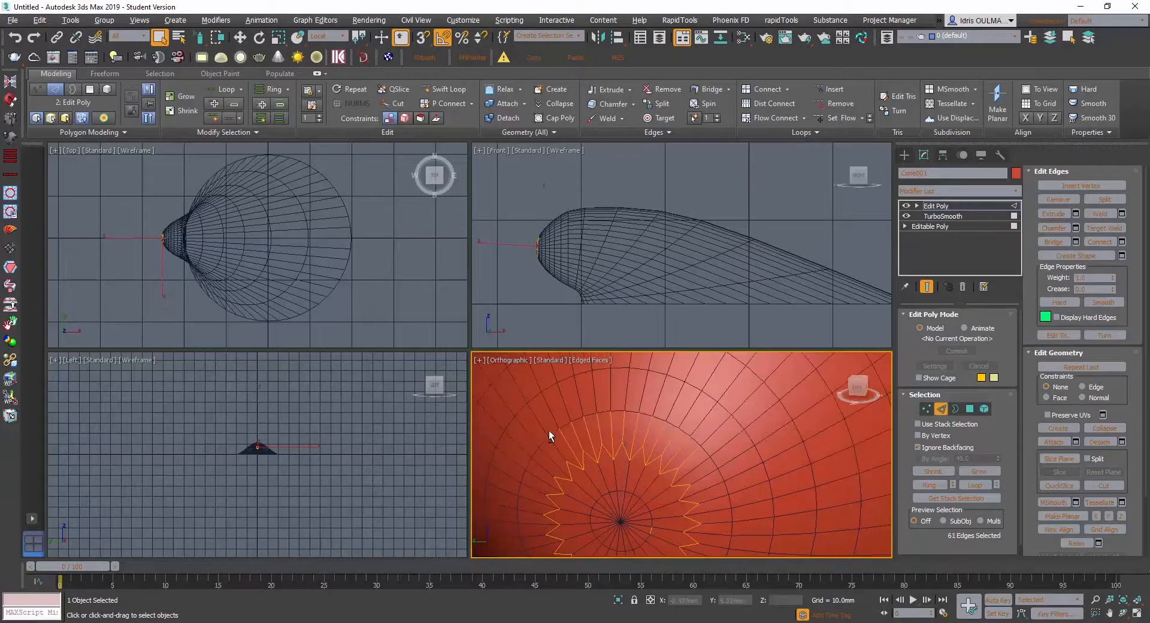
mouse_move(549, 430)
left_mouse_down("alt")
mouse_move(664, 418)
mouse_move(700, 454)
left_mouse_up("alt")
middle_click_drag(677, 444, 673, 382)
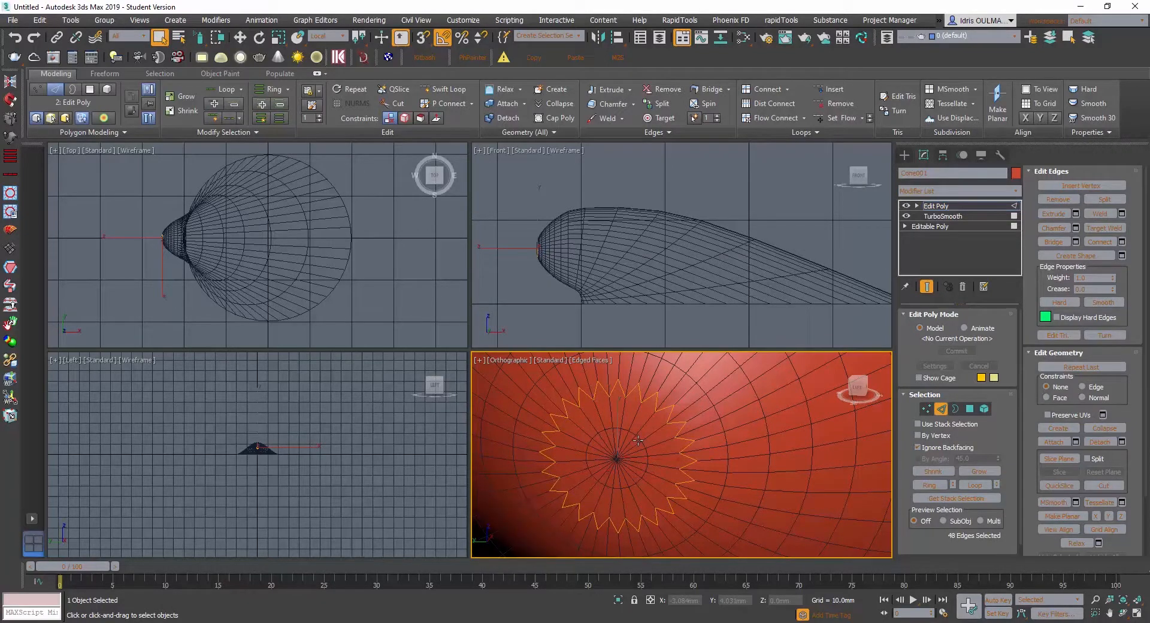
key("ctrl+d")
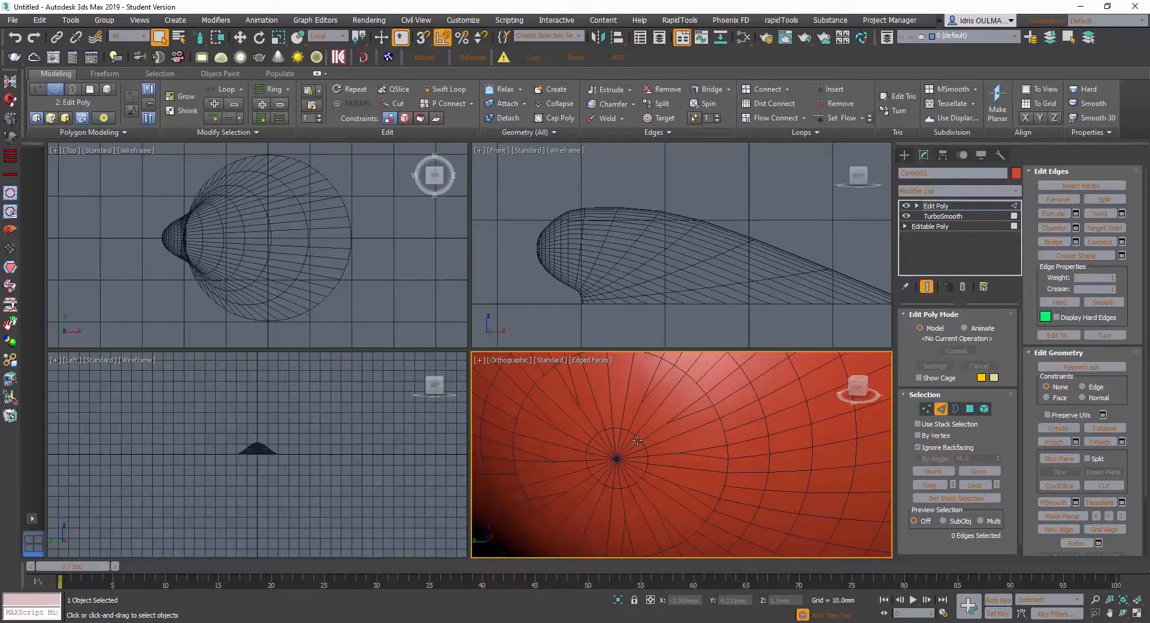
- Enter the vertex level, select a leftover vertex just outside the inner ring and activate Target Weld
middle_click_drag(602, 433, 666, 443, "alt")
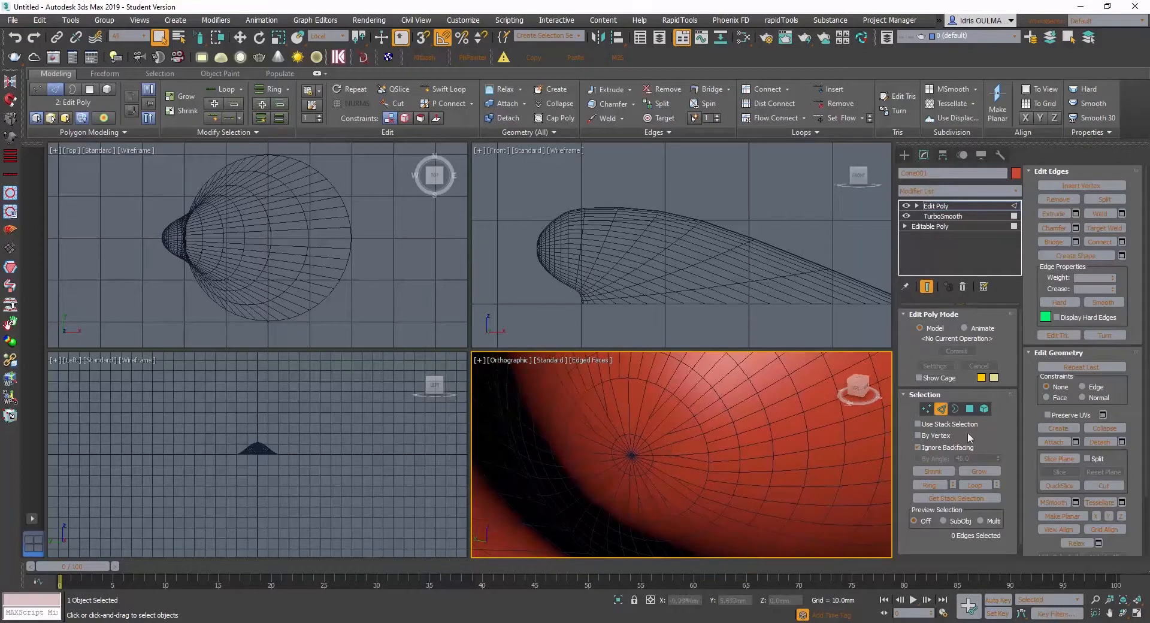
left_click(928, 408)
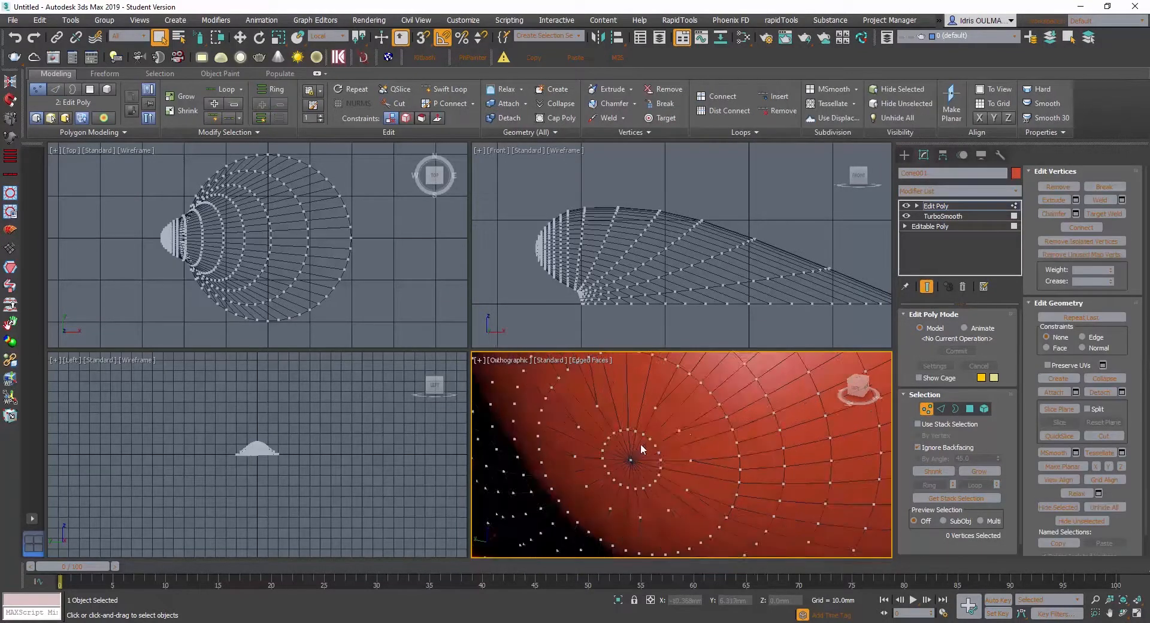
left_click(680, 430)
right_click(677, 433)
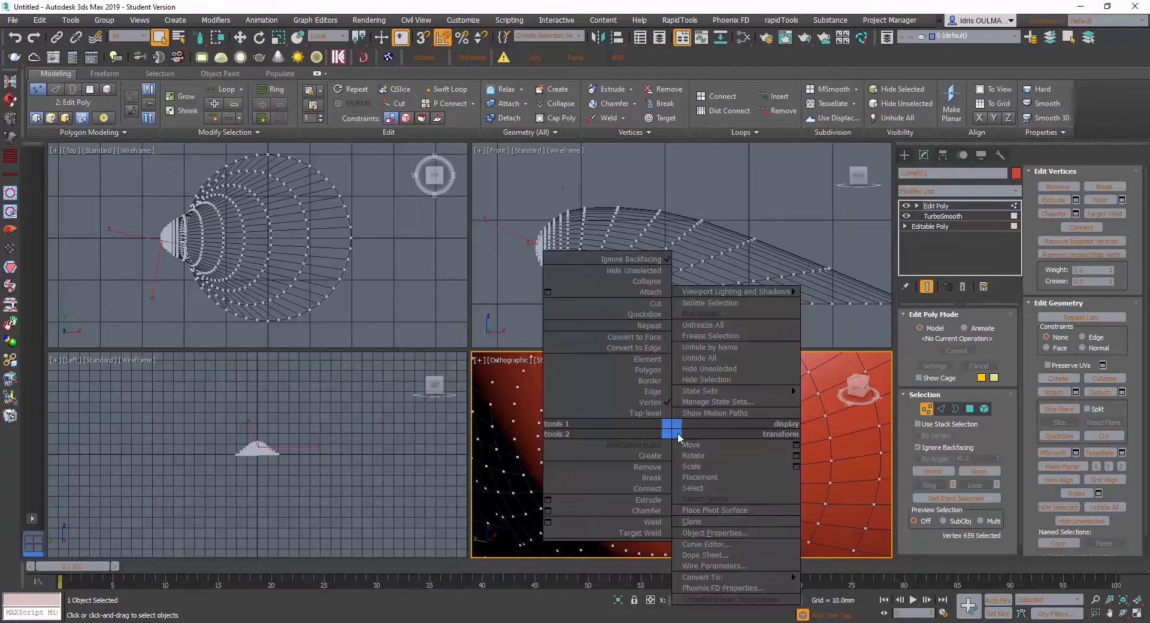
left_click(641, 532)
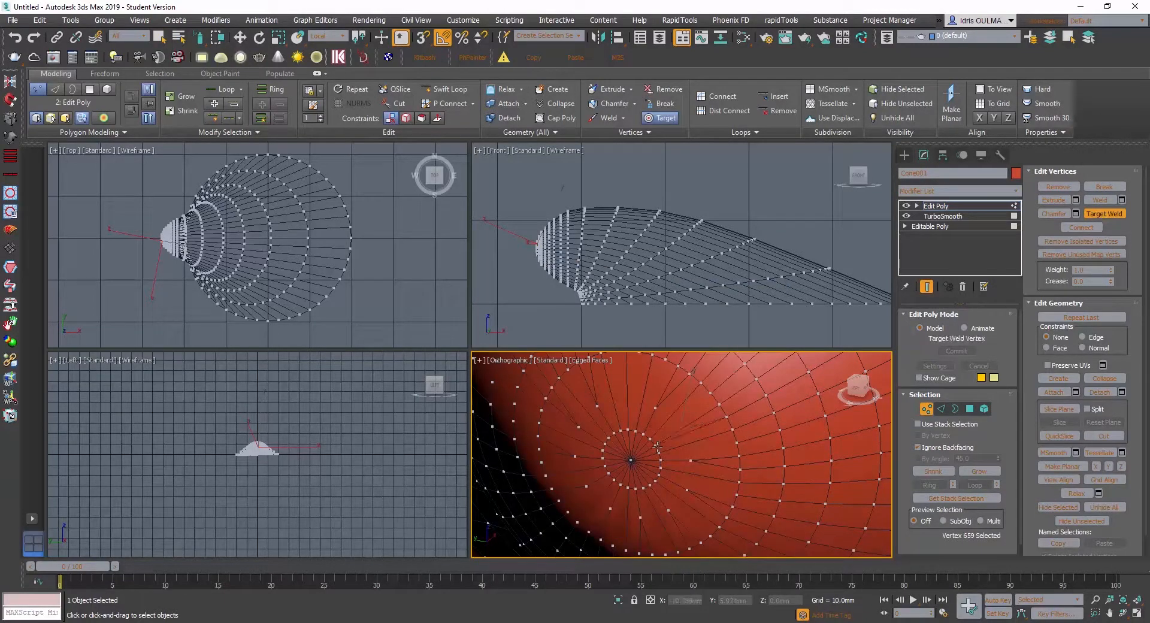
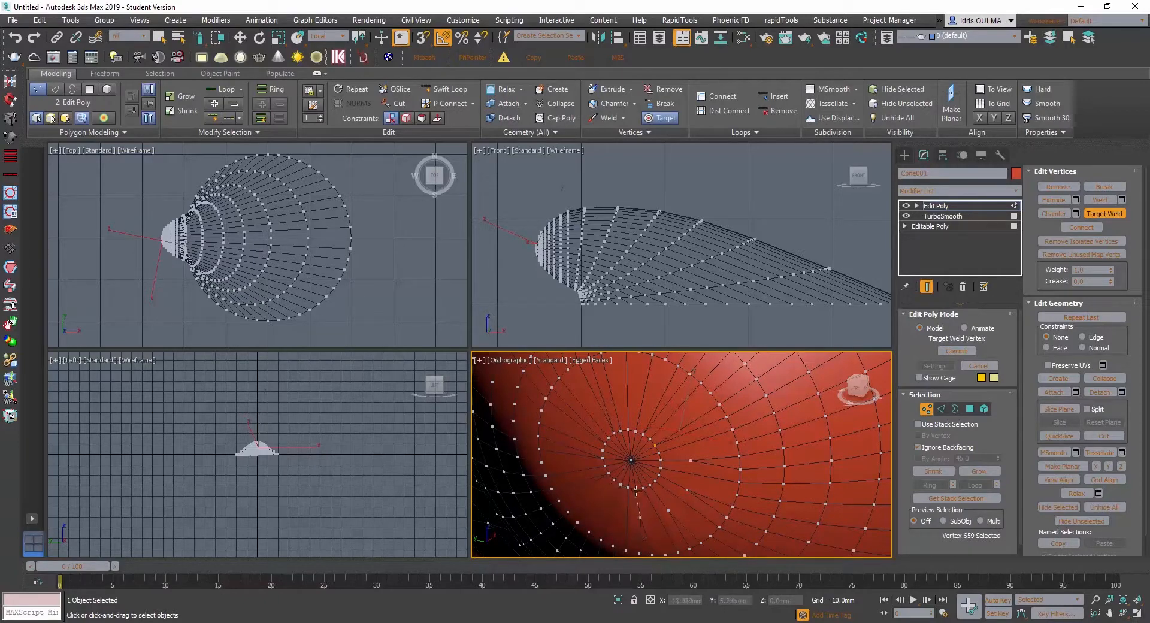
- Target-weld the leftover vertices around the hinge tip onto the vertices of the inner ring
left_click(637, 490)
left_click(688, 490)
left_click(662, 461)
scroll(663, 431, "down", 2)
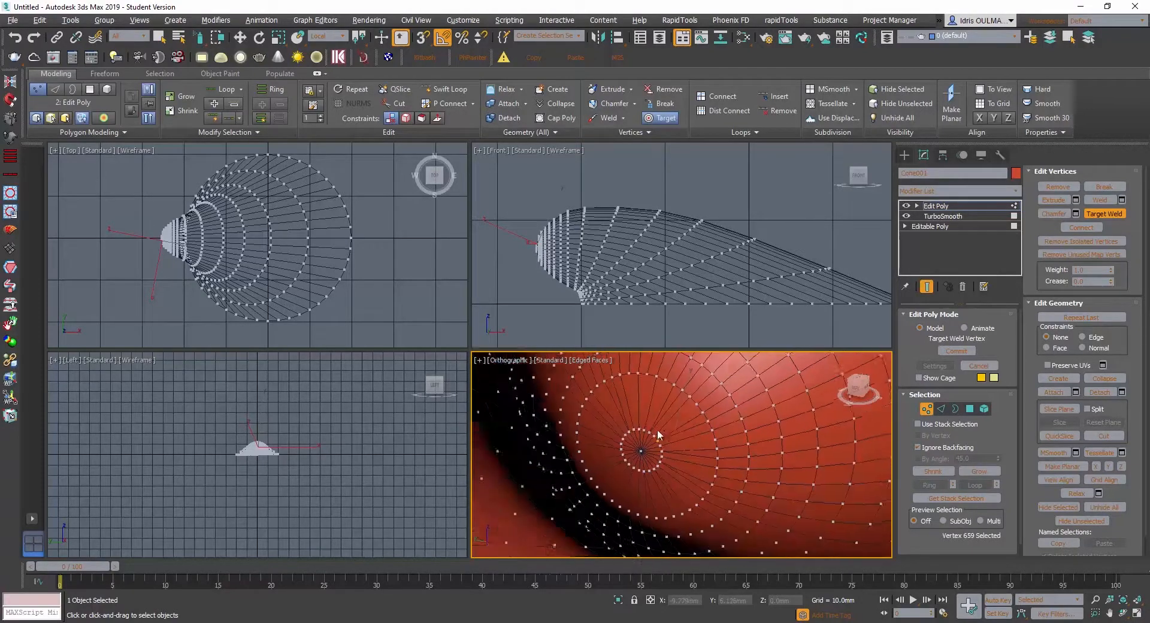
middle_click_drag(658, 430, 699, 415, "alt")
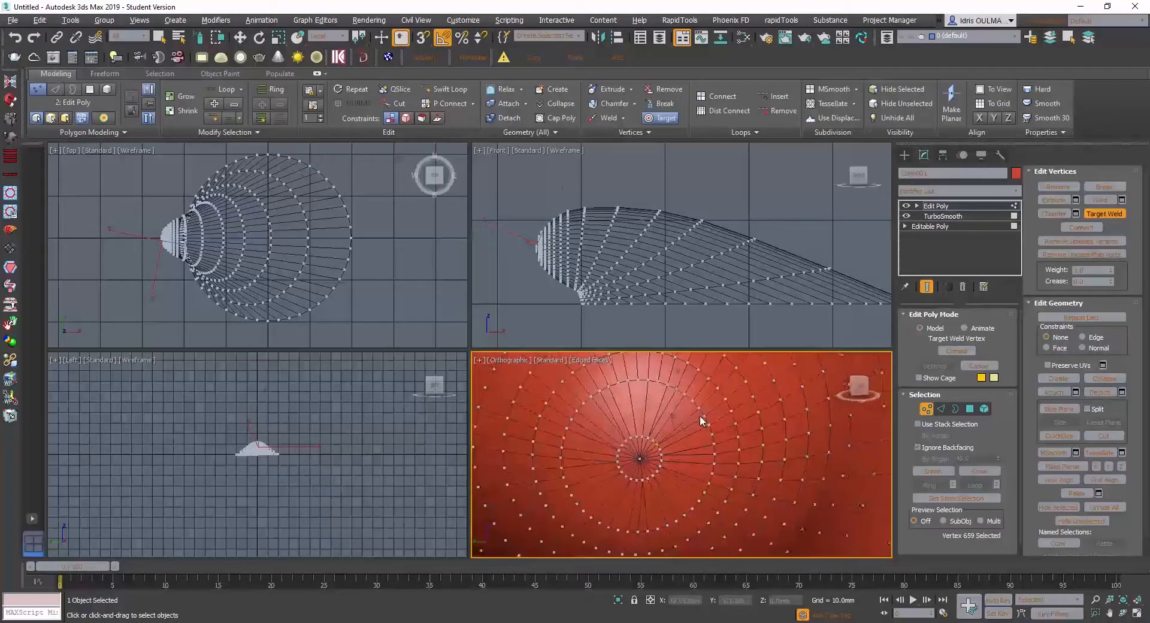
- Add a TurboSmooth modifier above the Edit Poly and examine the smoothed topology around the hinge tip
left_click(947, 191)
type("tu")
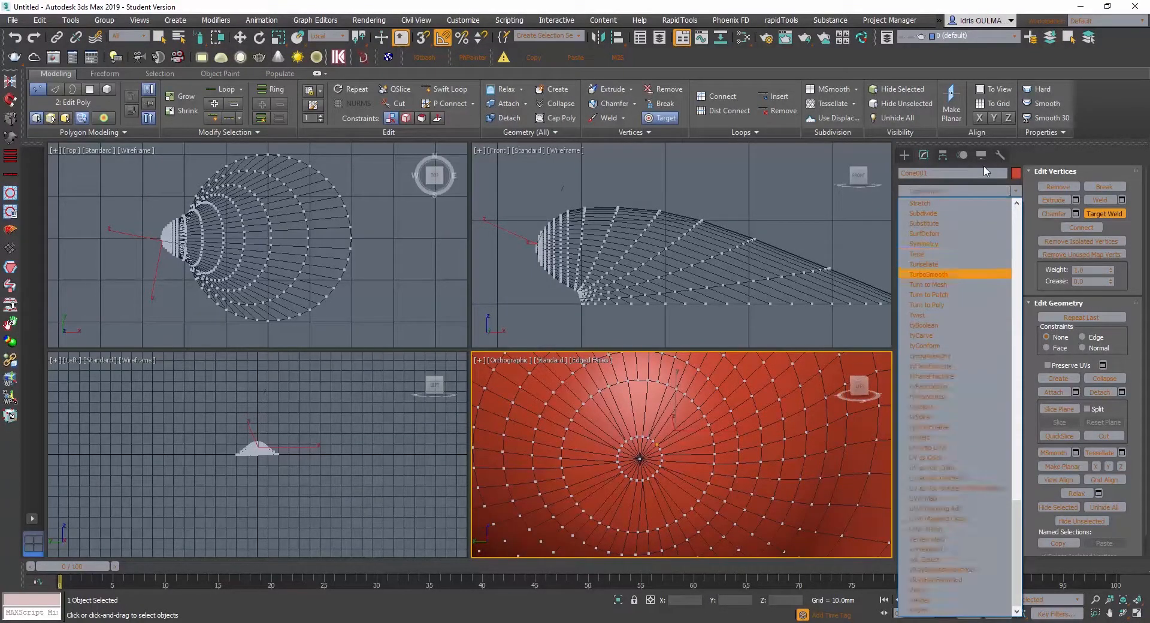
key("Return")
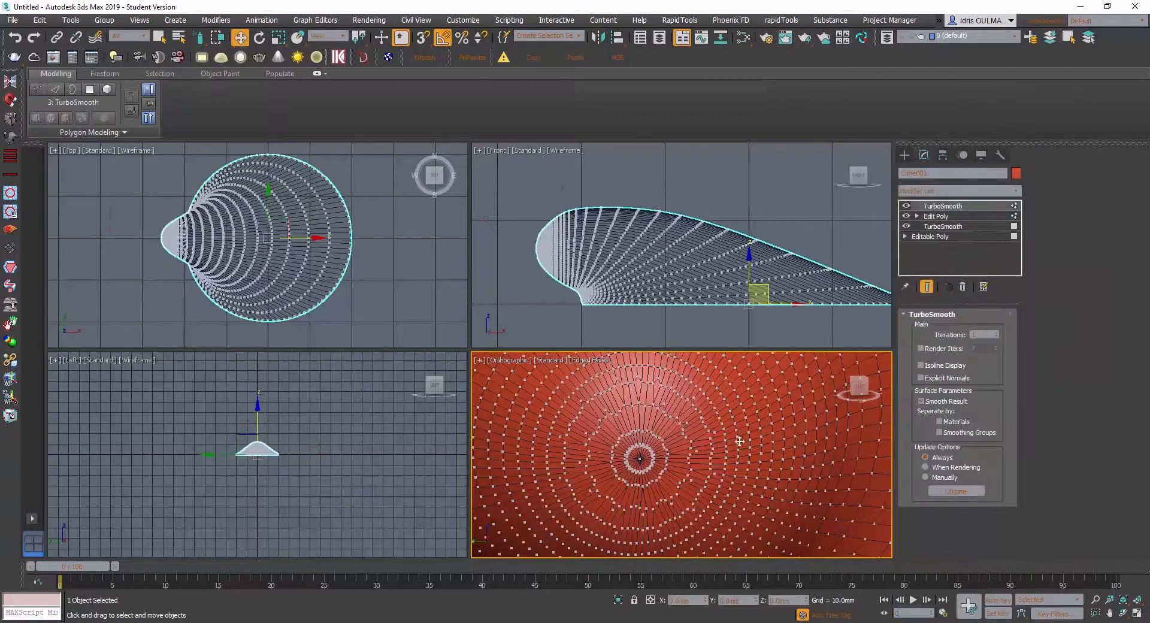
middle_click_drag(711, 437, 620, 457, "alt")
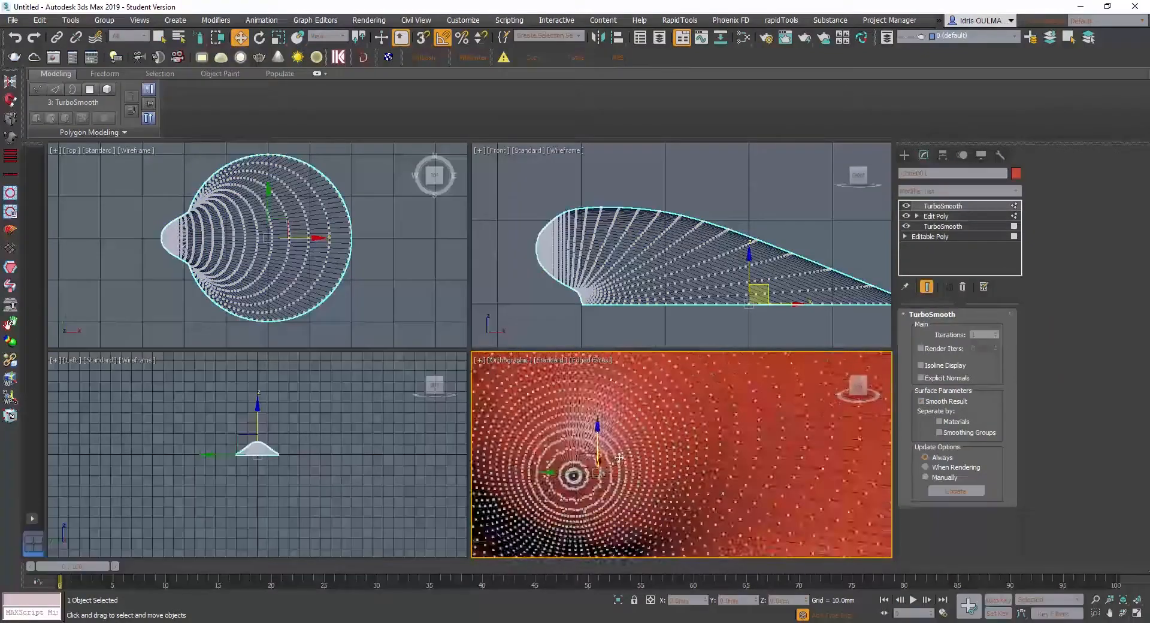
scroll(605, 467, "up", 4)
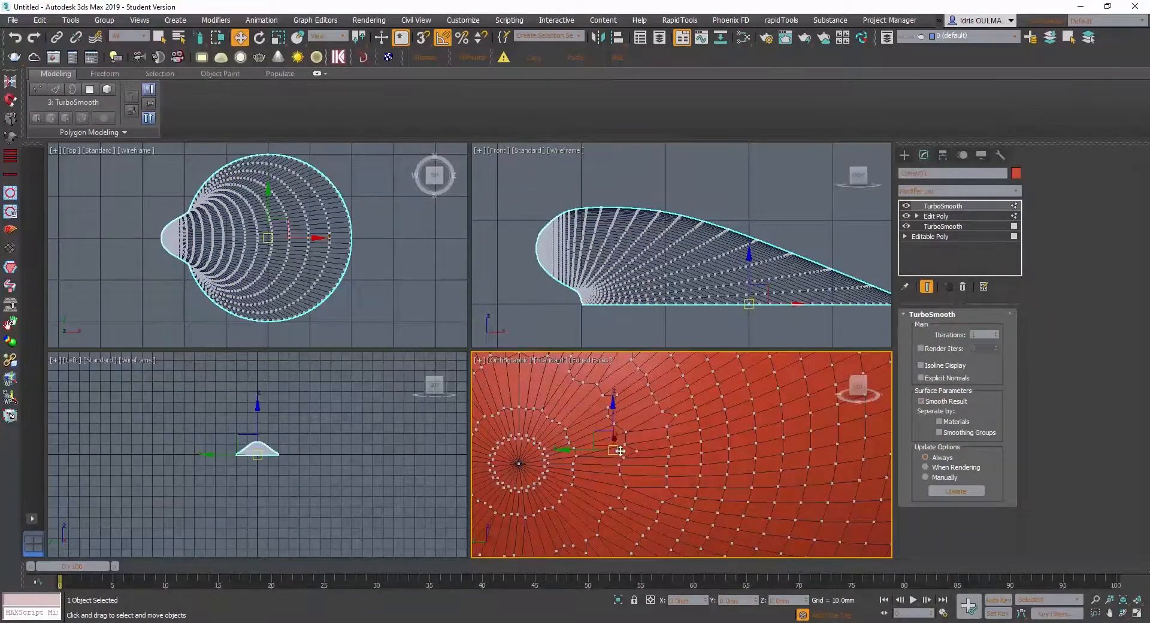
scroll(611, 443, "down", 2)
scroll(609, 440, "down", 2)
middle_click_drag(609, 440, 734, 410, "alt")
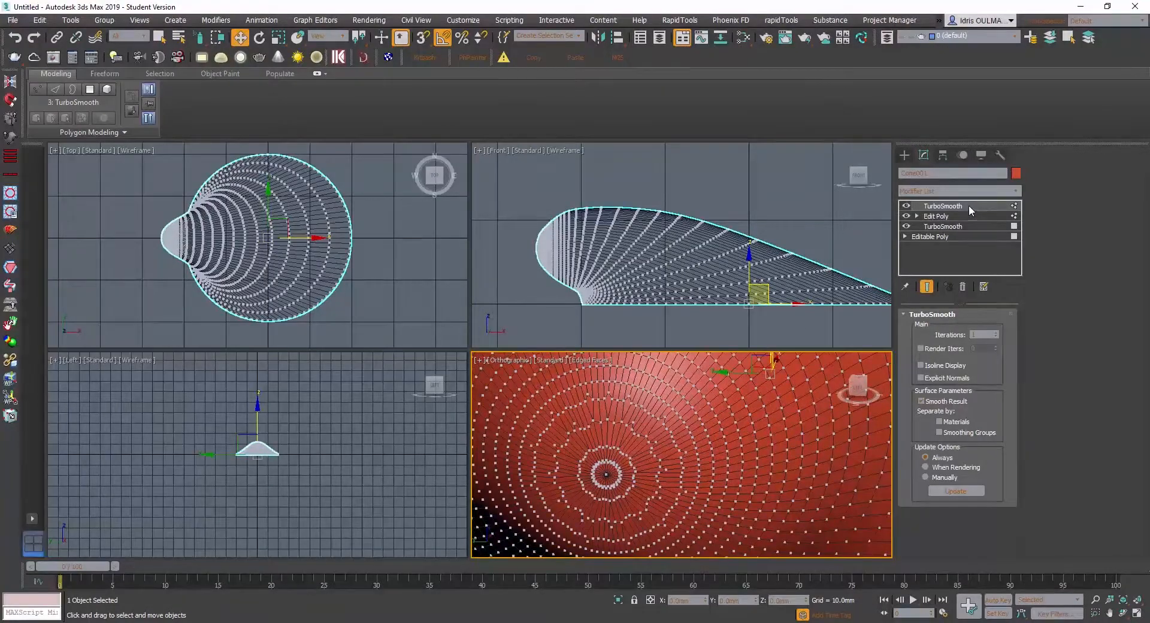
- Turn off the upper TurboSmooth's display and return to the Edit Poly modifier's vertex level at the hinge tip
left_click(907, 206)
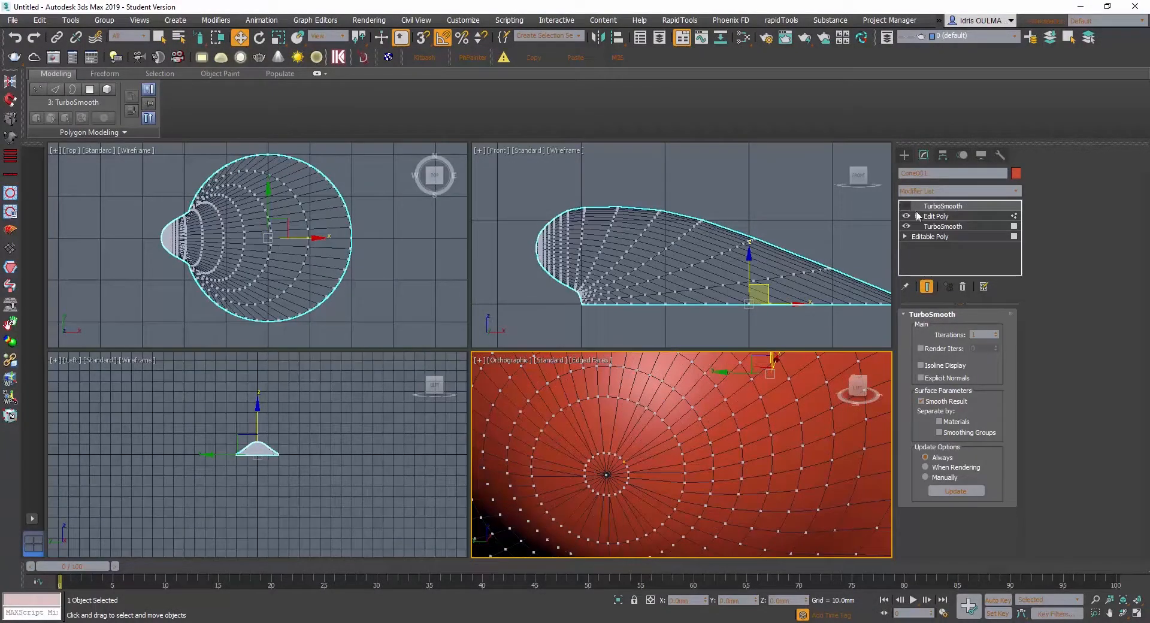
left_click(945, 218)
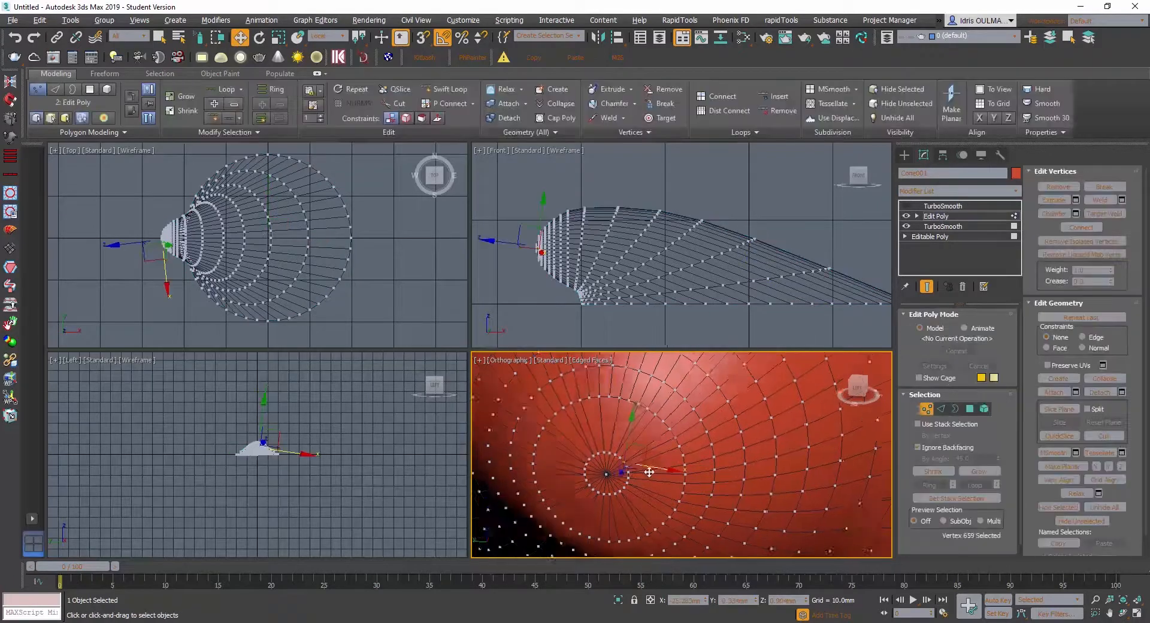
middle_click_drag(629, 474, 652, 472, "alt")
scroll(651, 472, "up", 2)
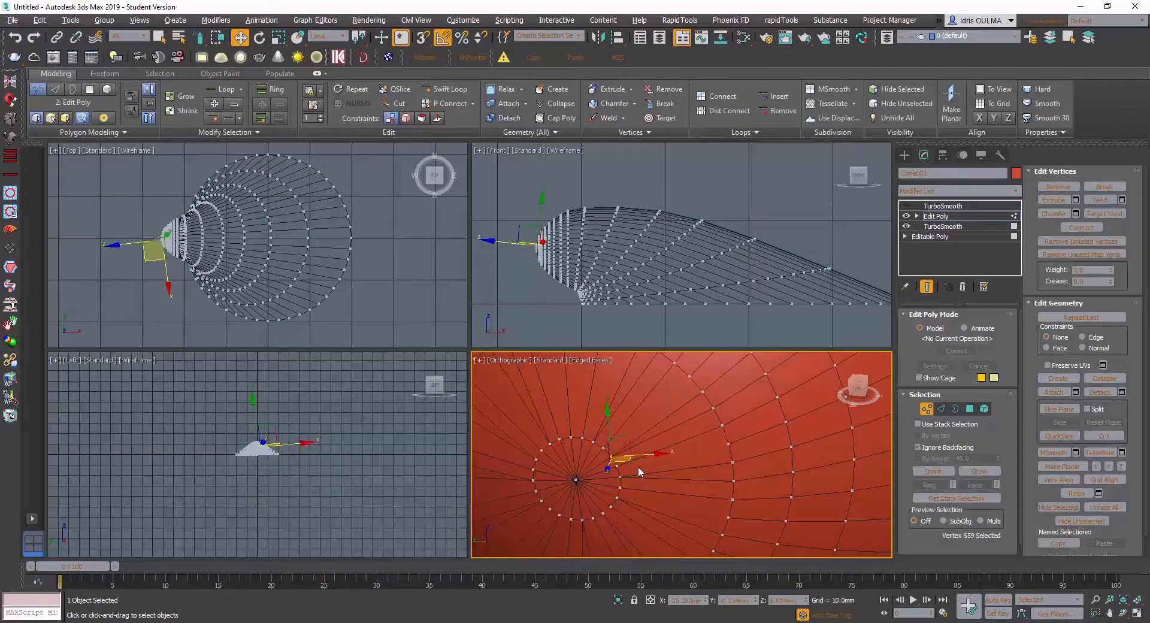
middle_click_drag(638, 466, 650, 413, "alt")
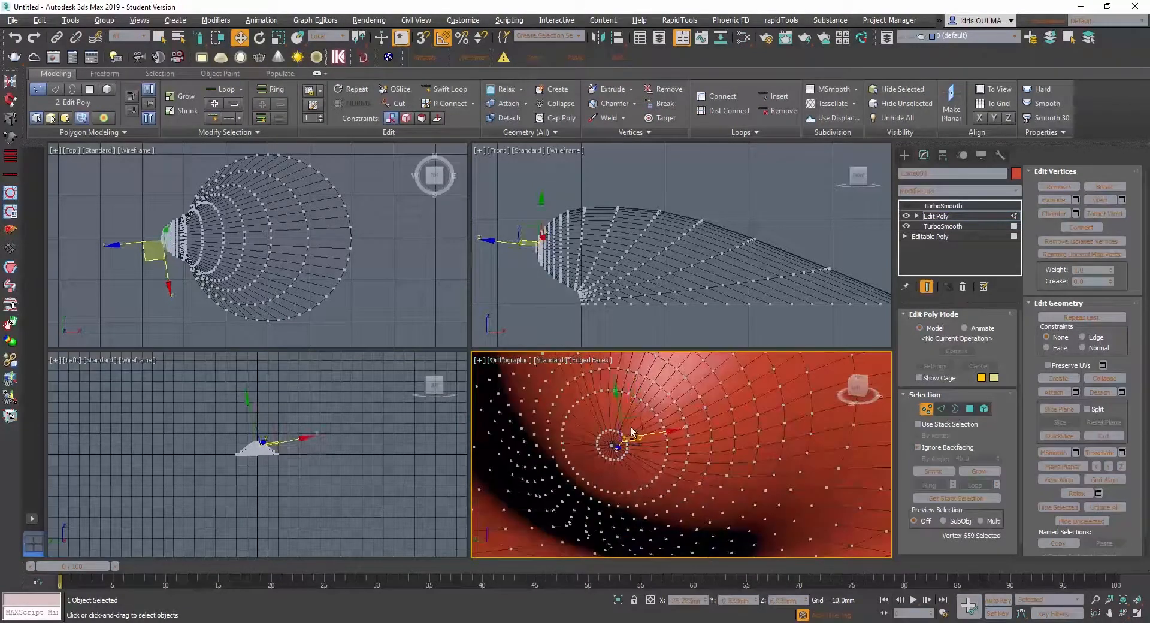
- Enter the polygon level, select all the polygons inside the outer ring around the hinge tip and delete them
left_click(970, 408)
middle_click_drag(634, 446, 699, 447, "alt")
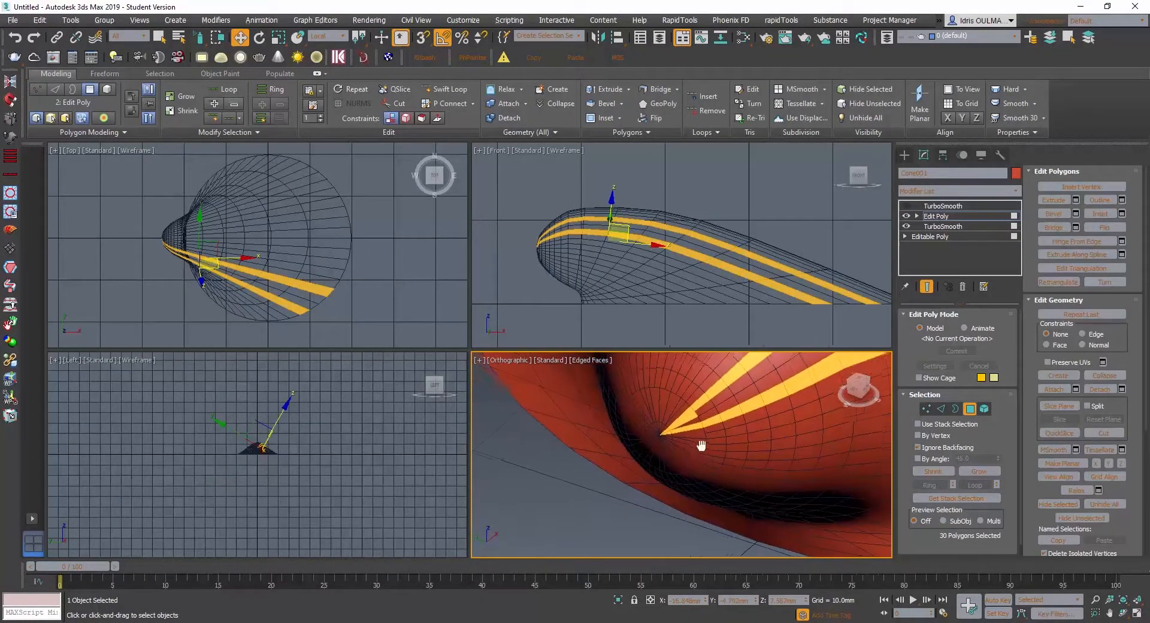
left_click(687, 435)
left_click_drag(686, 433, 675, 408)
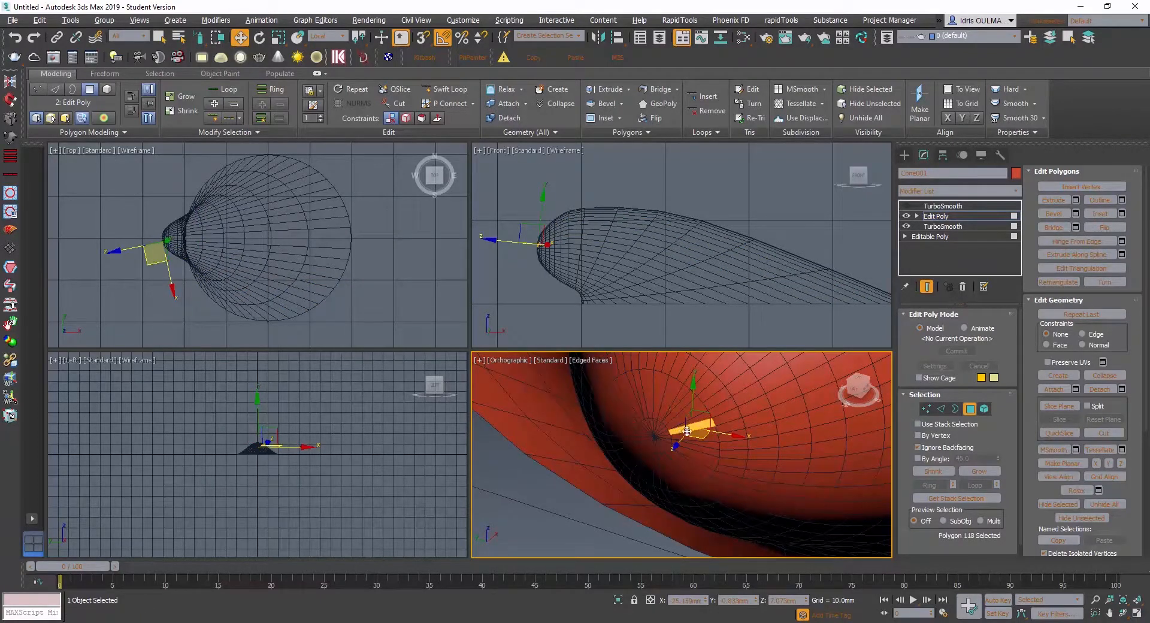
middle_click_drag(687, 431, 690, 424, "alt")
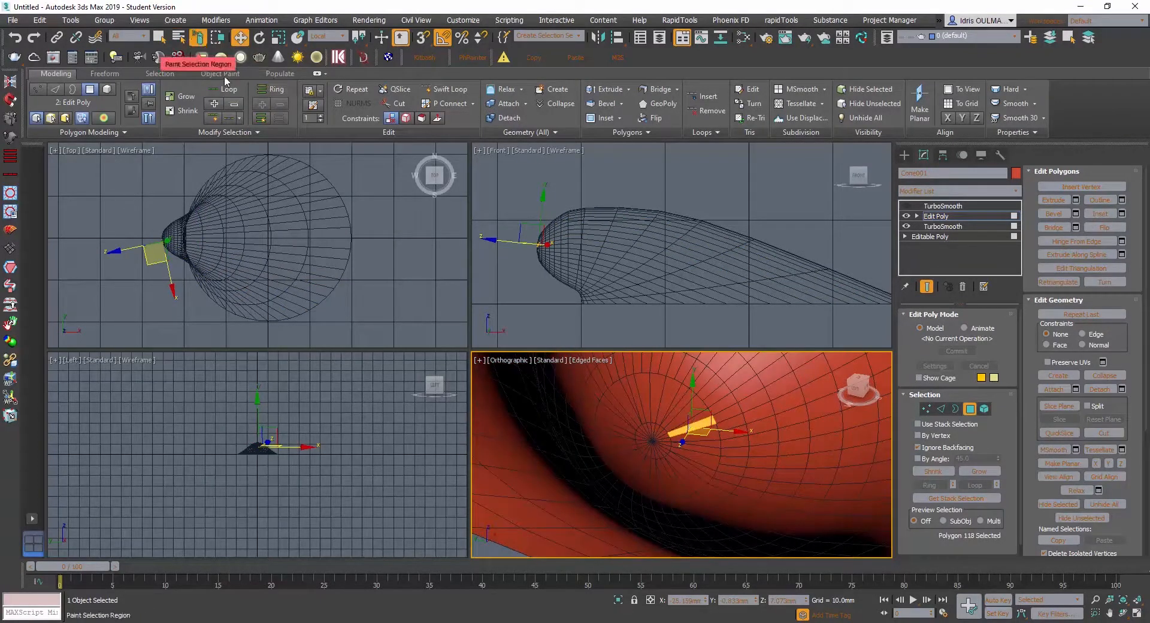
middle_click_drag(652, 420, 657, 423, "alt")
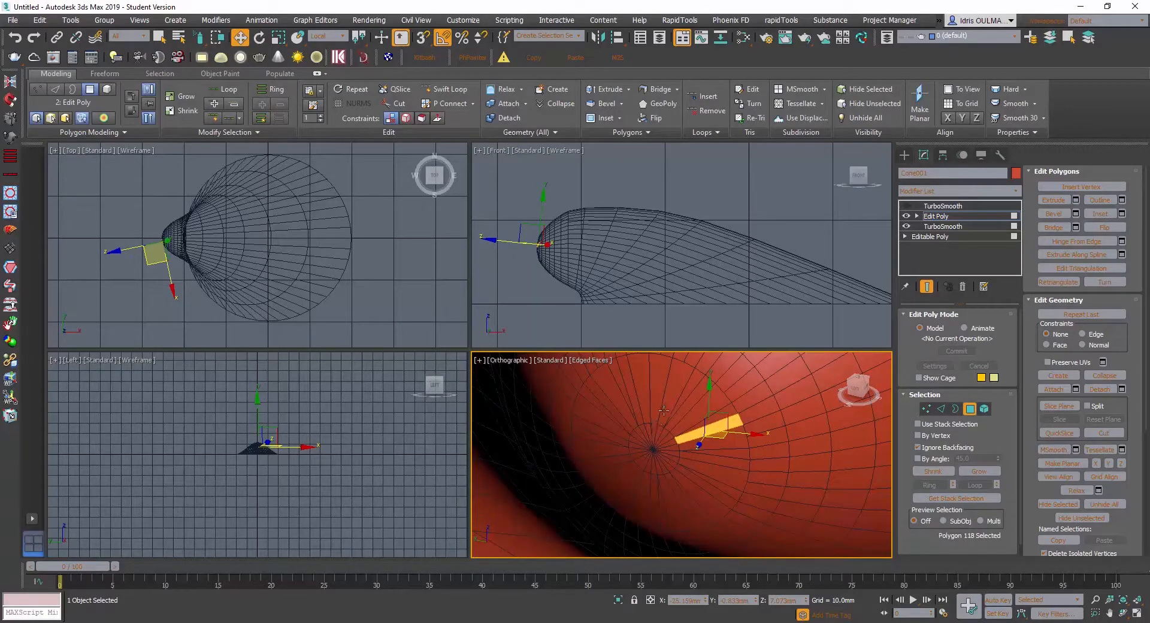
mouse_move(663, 411)
left_mouse_down()
mouse_move(685, 416)
mouse_move(694, 462)
mouse_move(642, 478)
mouse_move(641, 427)
mouse_move(657, 424)
left_mouse_up()
key("ctrl+z")
left_click(158, 37)
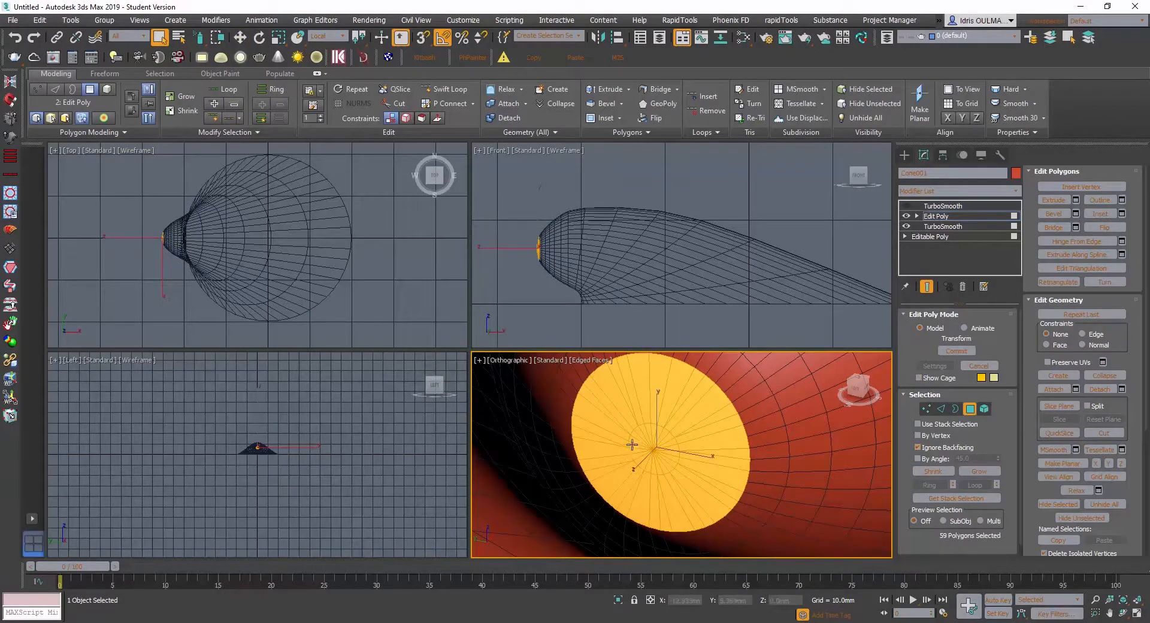
scroll(633, 447, "down", 2)
mouse_move(671, 449)
middle_mouse_down("alt")
mouse_move(677, 427)
mouse_move(657, 425)
mouse_move(674, 434)
middle_mouse_up("alt")
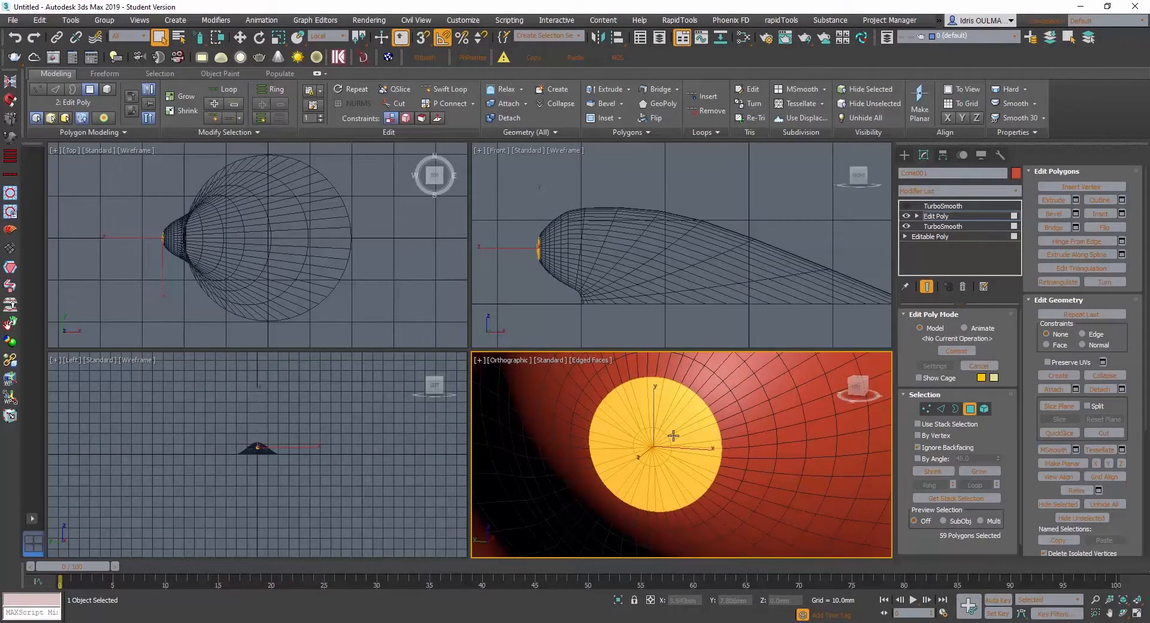
key("Delete")
- Select the border of the hole at the hinge tip and close it with Cap
left_click(955, 409)
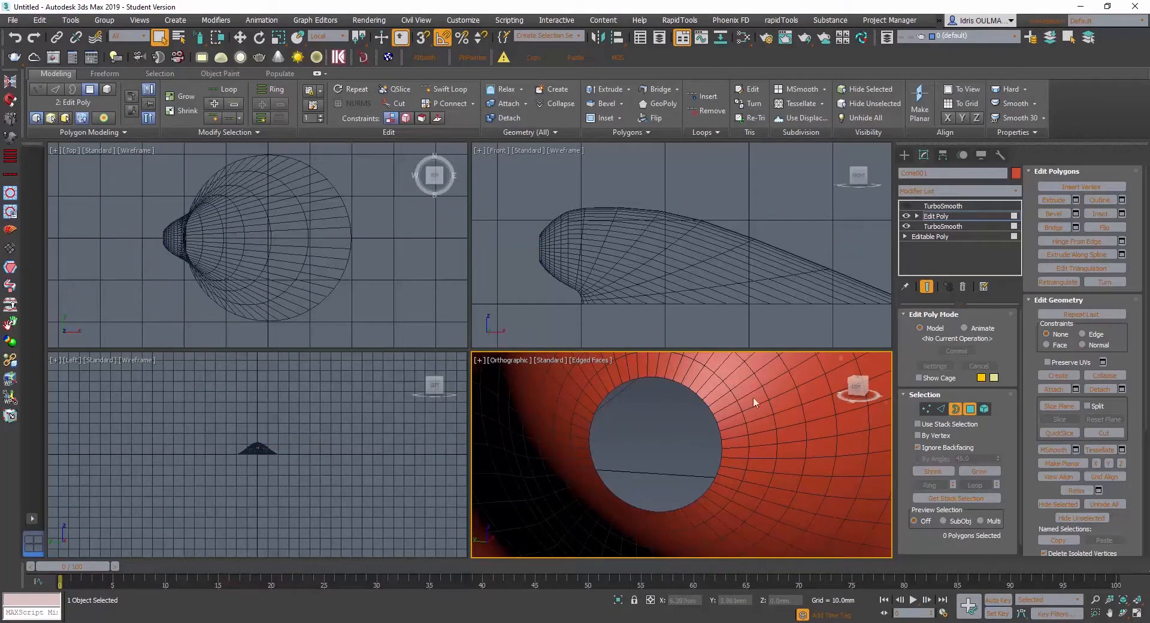
left_click(685, 387)
right_click(674, 381)
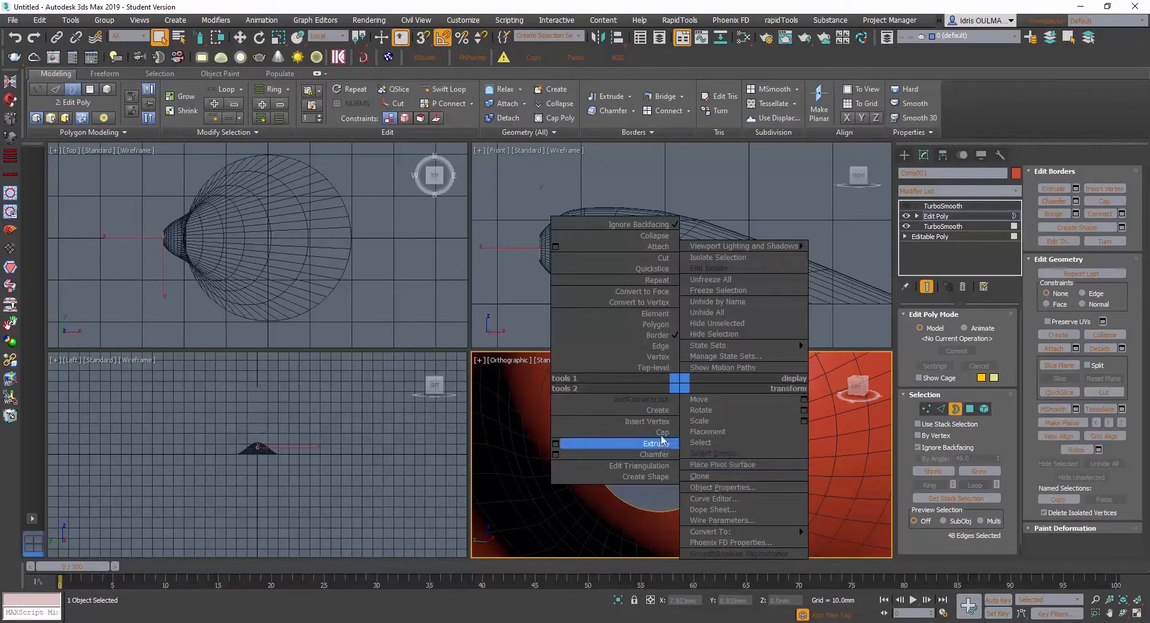
left_click(623, 441)
middle_click_drag(672, 446, 691, 408, "alt")
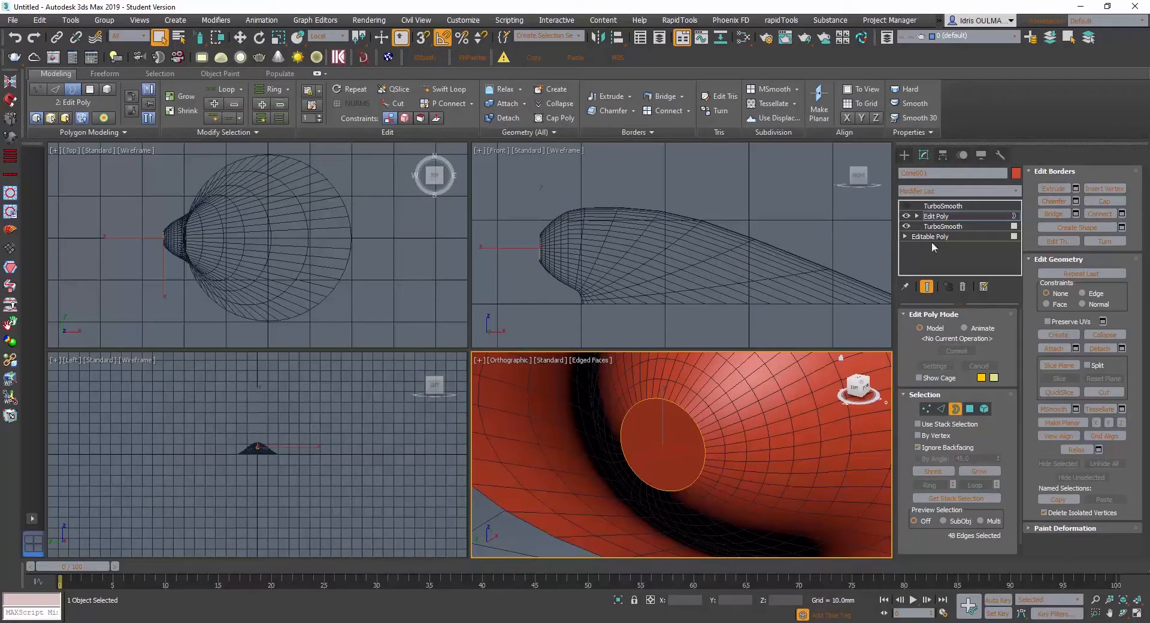
scroll(692, 420, "up", 2)
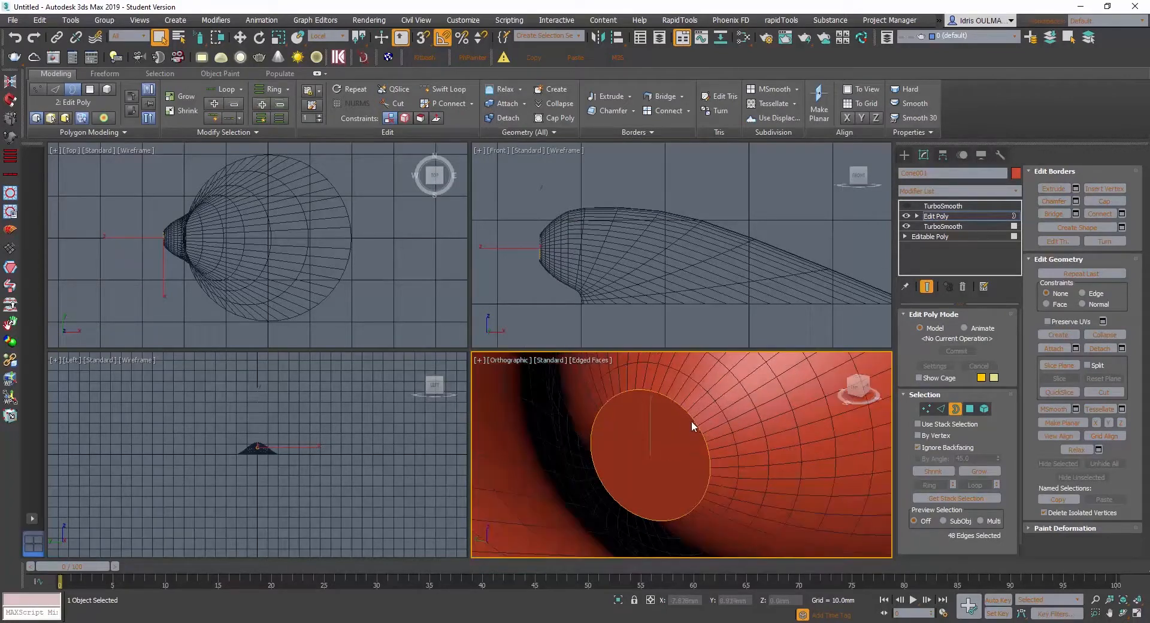
right_click(652, 428)
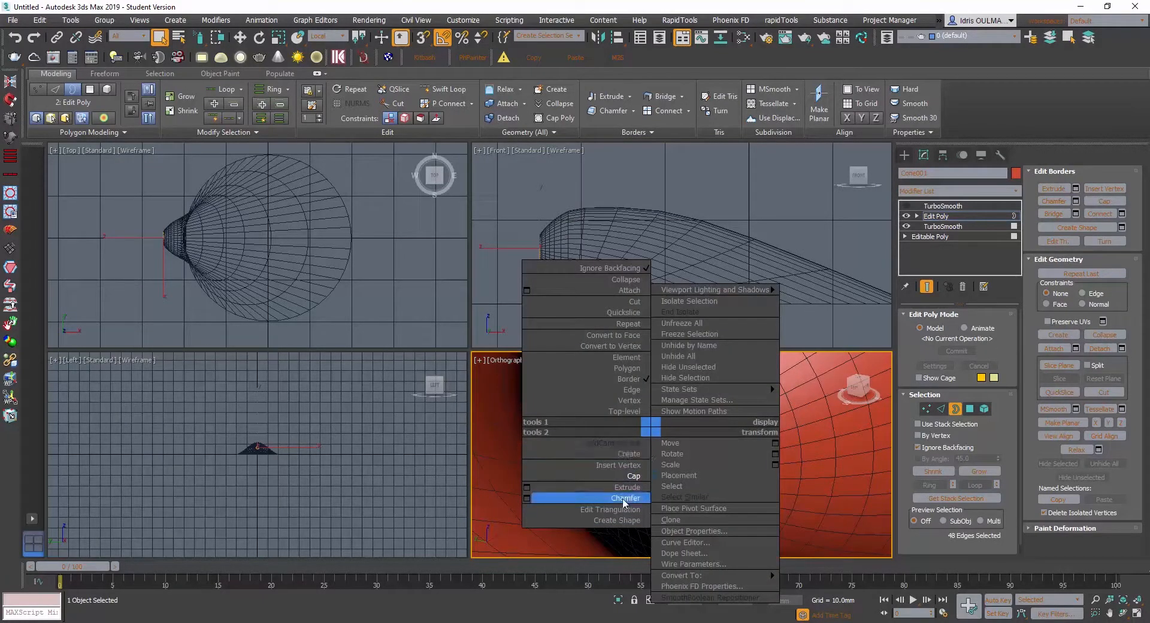
left_click(818, 78)
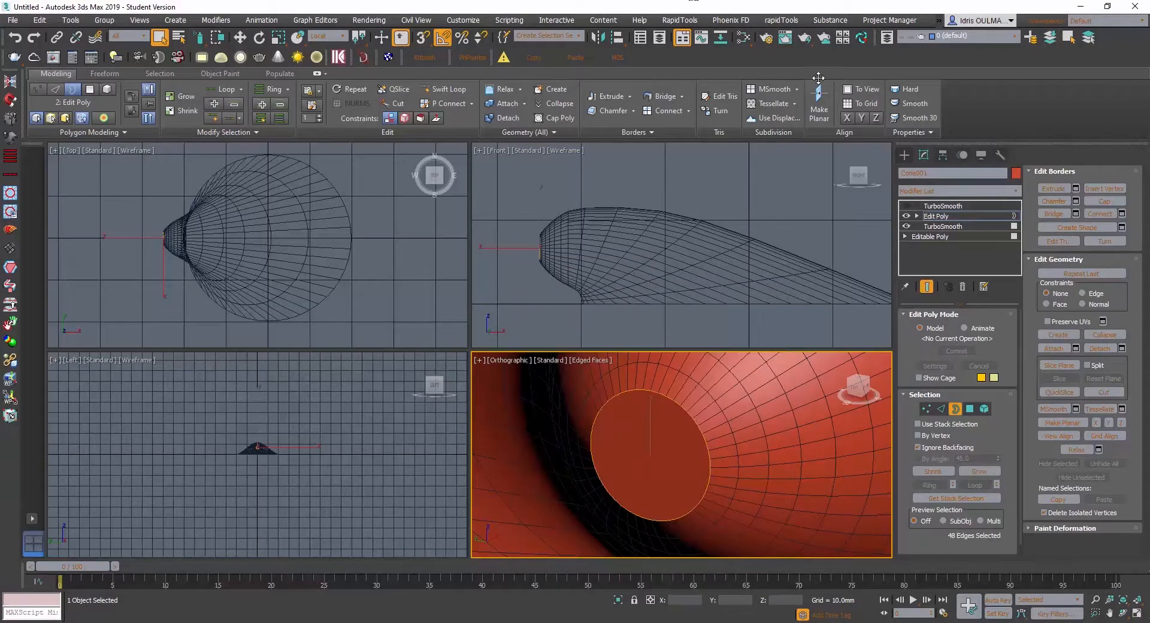
- Select the cap polygon at the hinge tip and inset it by about 0.58 mm
left_click(942, 408)
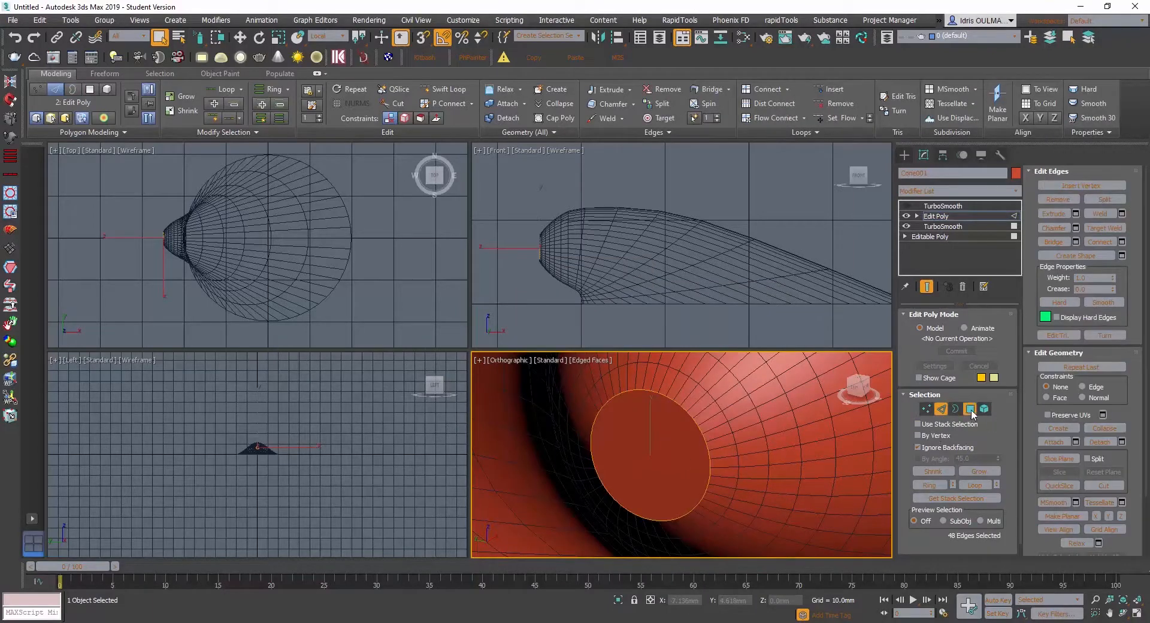
left_click(970, 408)
right_click(659, 435)
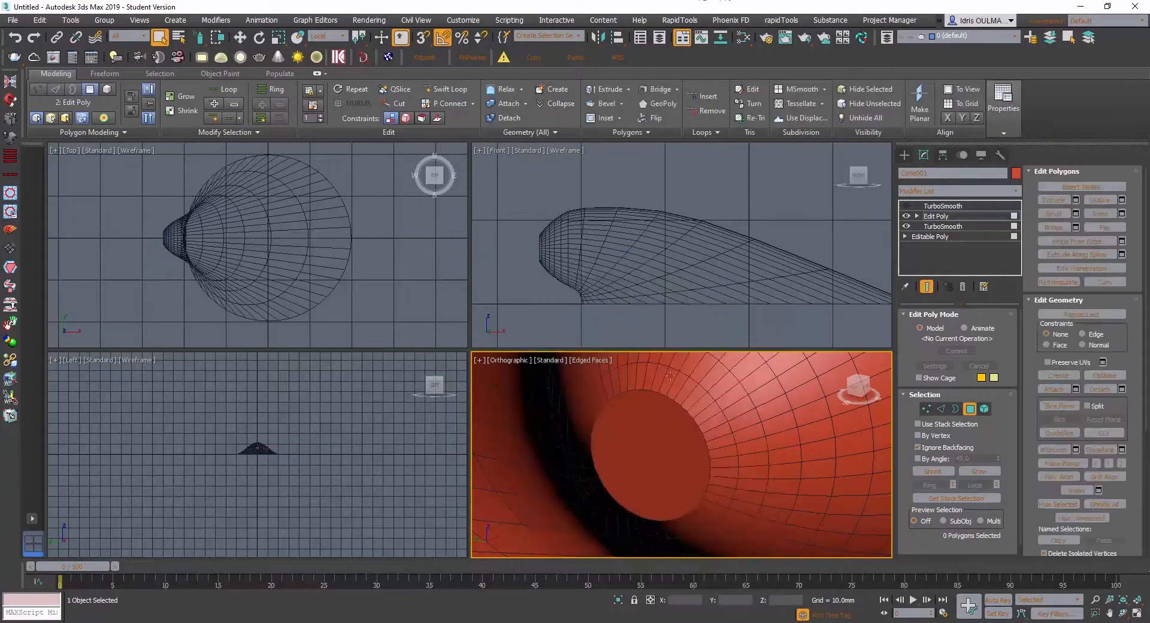
left_click(663, 430)
right_click(653, 447)
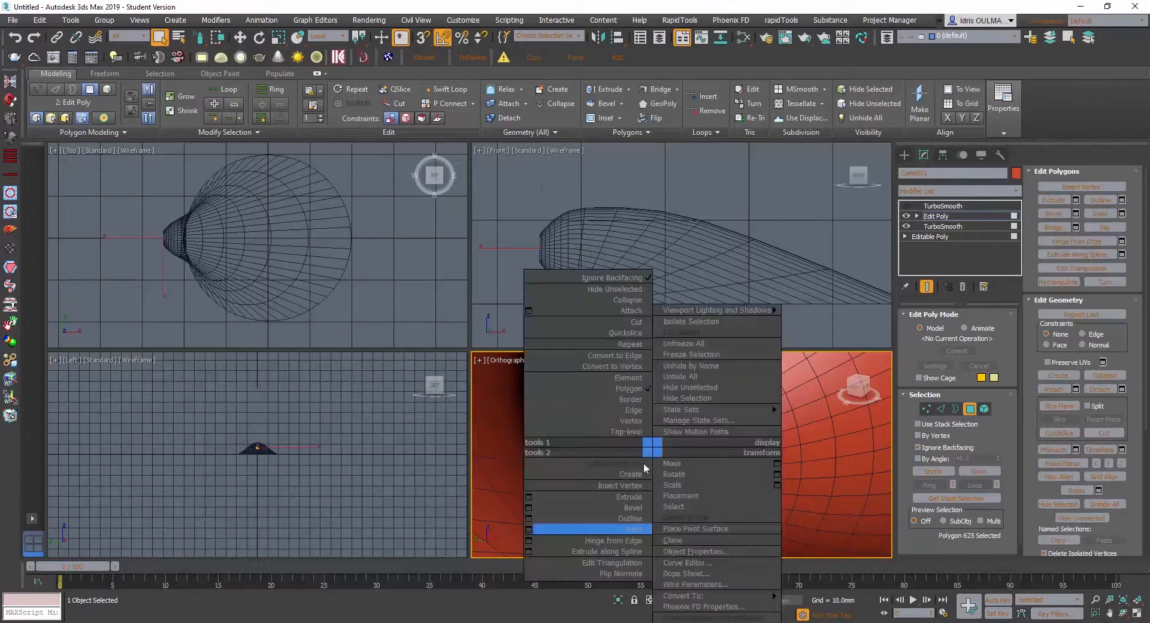
left_click(528, 529)
left_click_drag(695, 483, 695, 453)
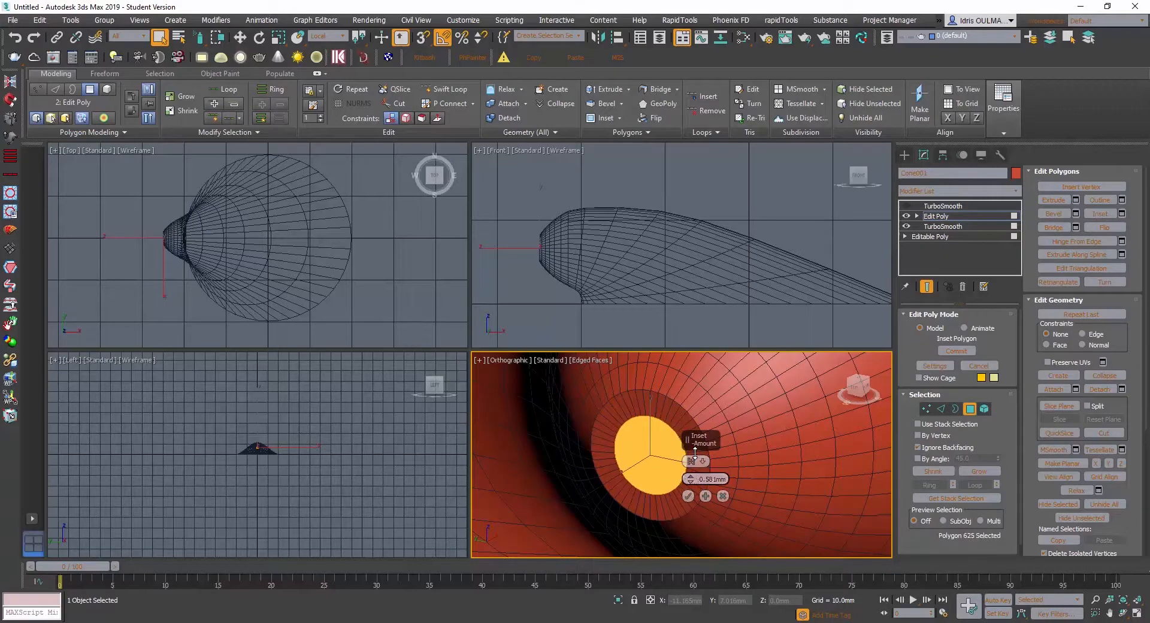
left_click(688, 496)
- Move the inset polygon outward along its local Z axis to round the hinge tip, and collapse it to one point
middle_click_drag(660, 474, 644, 478, "alt")
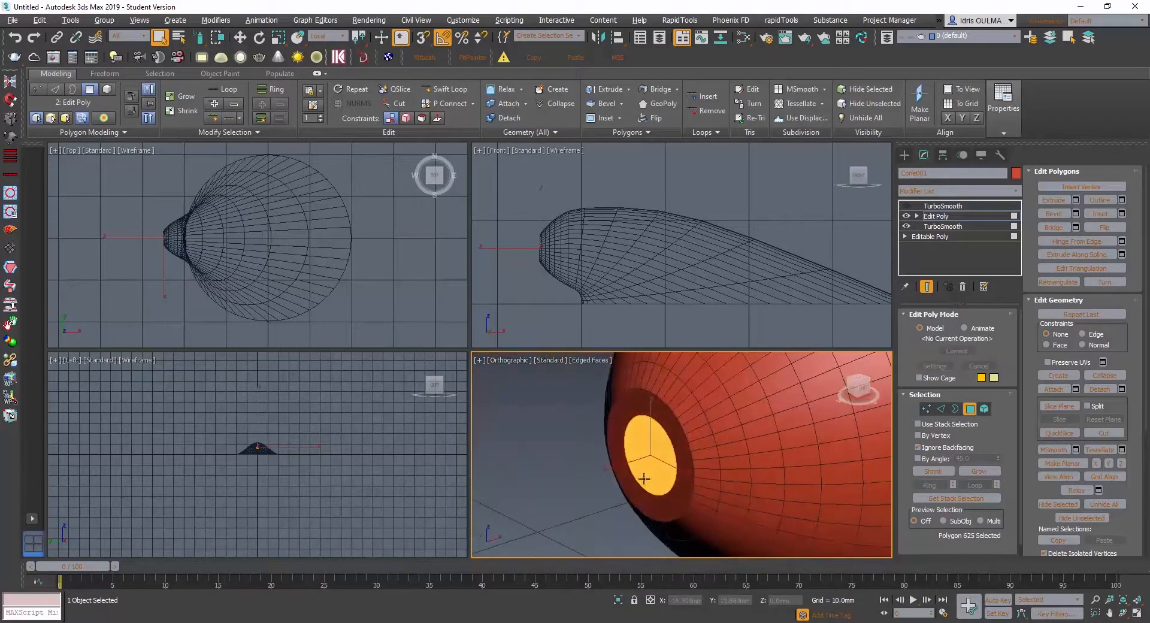
key("w")
mouse_move(621, 469)
left_mouse_down()
mouse_move(605, 468)
mouse_move(617, 466)
left_mouse_up()
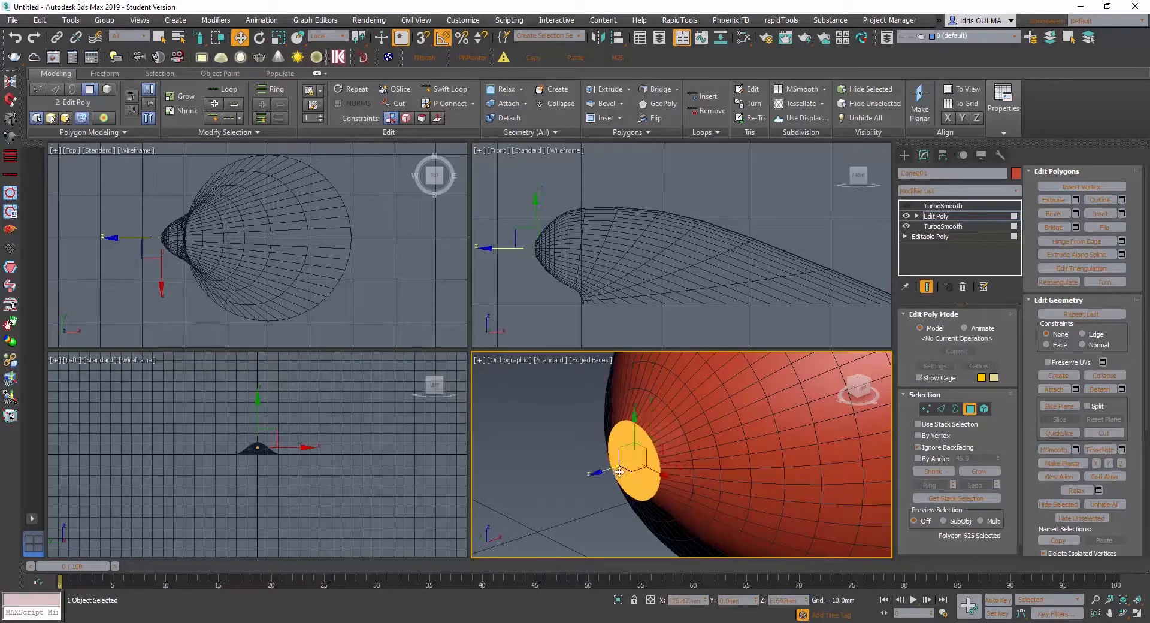
middle_click_drag(617, 466, 730, 560, "alt")
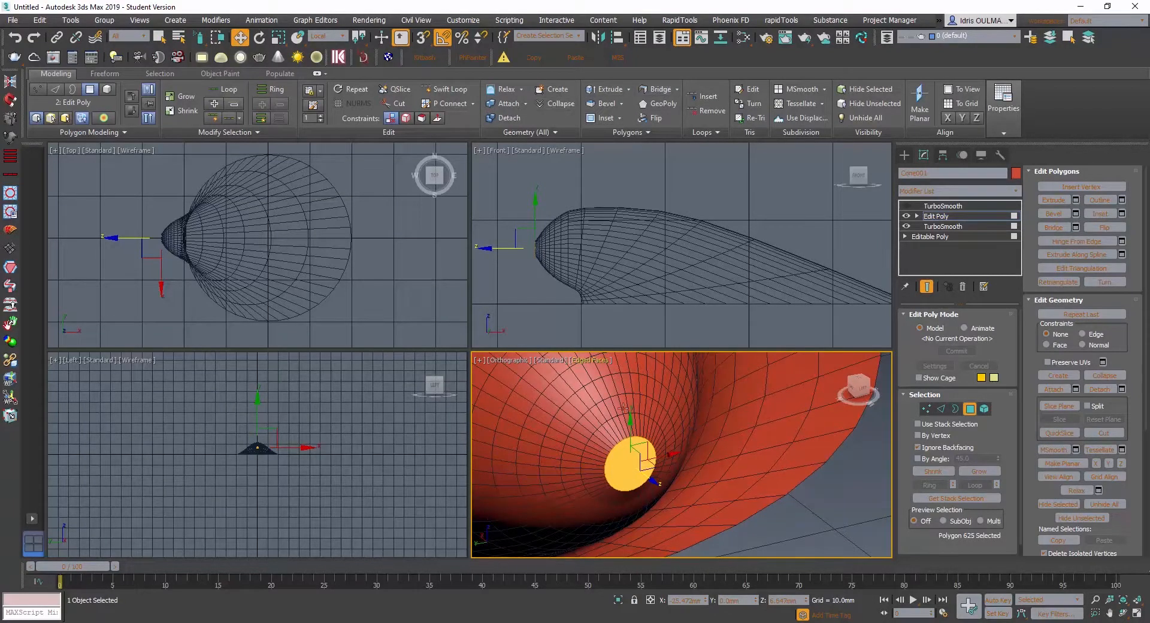
middle_click_drag(623, 408, 526, 447, "alt")
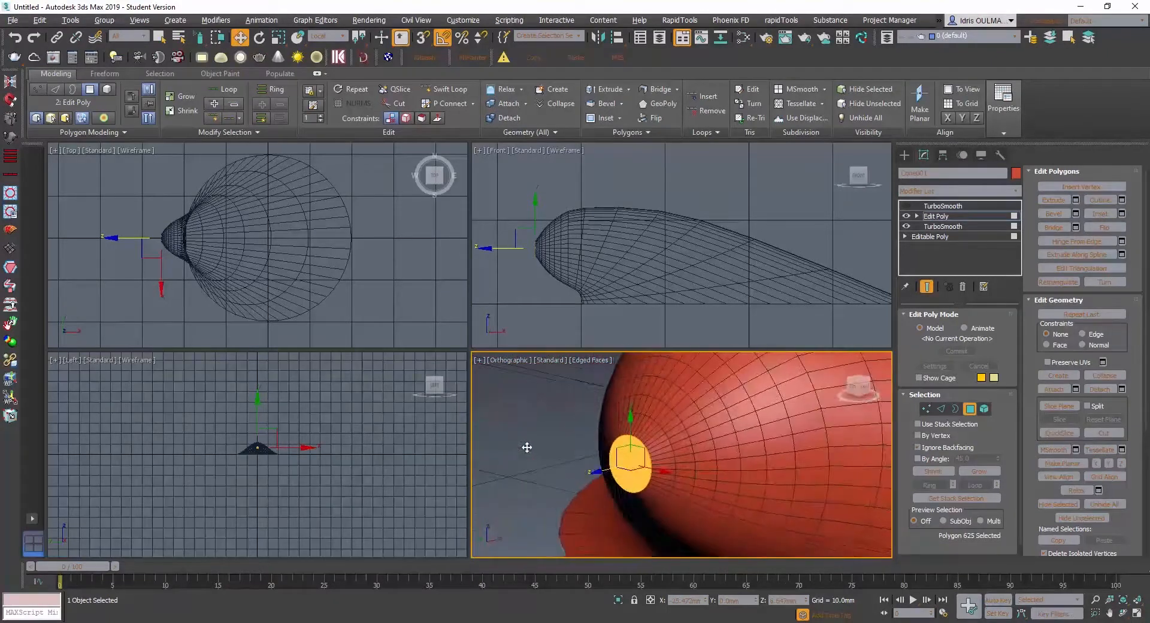
key("ctrl+d")
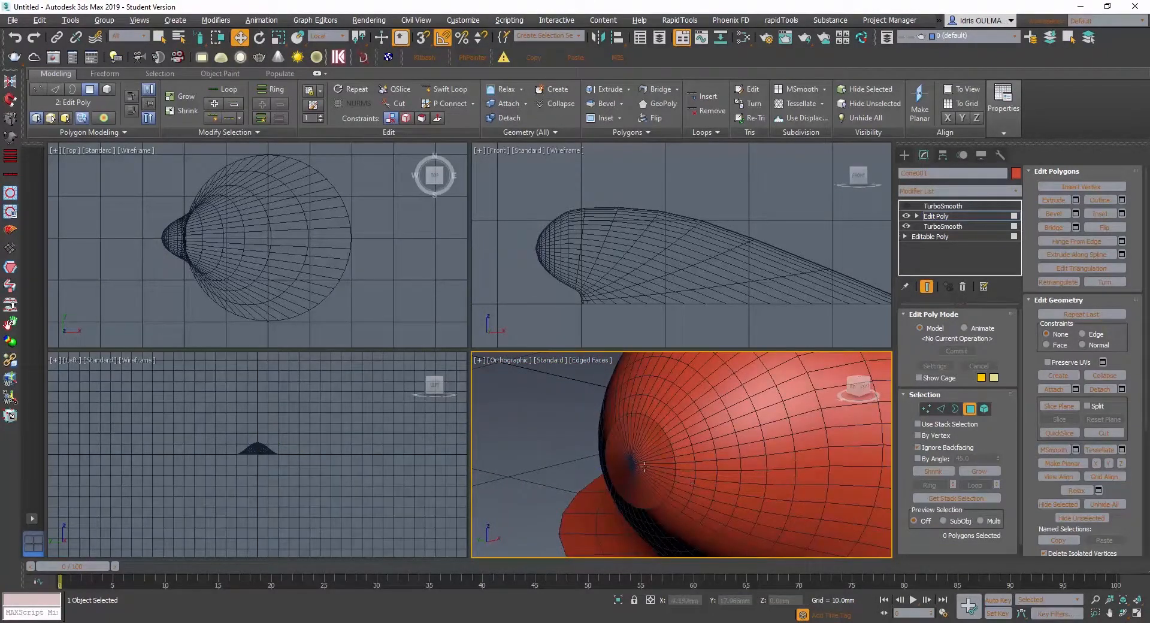
middle_click_drag(644, 466, 635, 482, "alt")
- Enter the vertex level, select the central hinge tip vertex and move it slightly outward
left_click(928, 409)
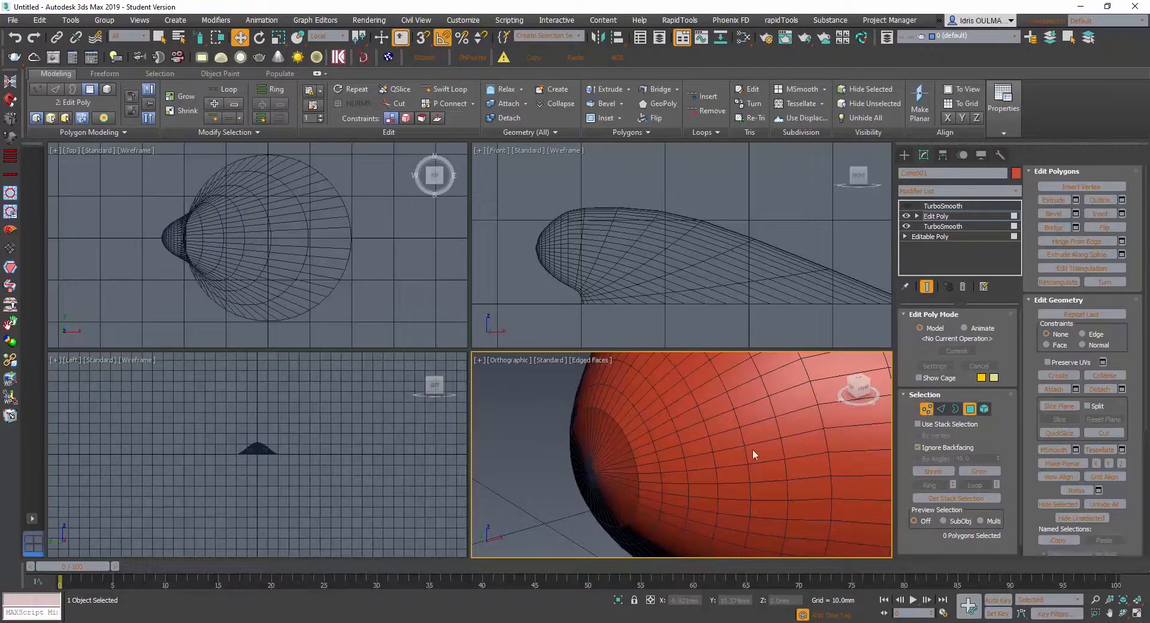
left_click(599, 476)
left_click_drag(561, 481, 551, 483)
middle_click_drag(586, 483, 760, 515, "alt")
- Return to the Edit Poly vertex level and move the central hinge tip vertex slightly along its local Z axis
scroll(648, 444, "down", 5)
left_click(927, 409)
left_click(943, 206)
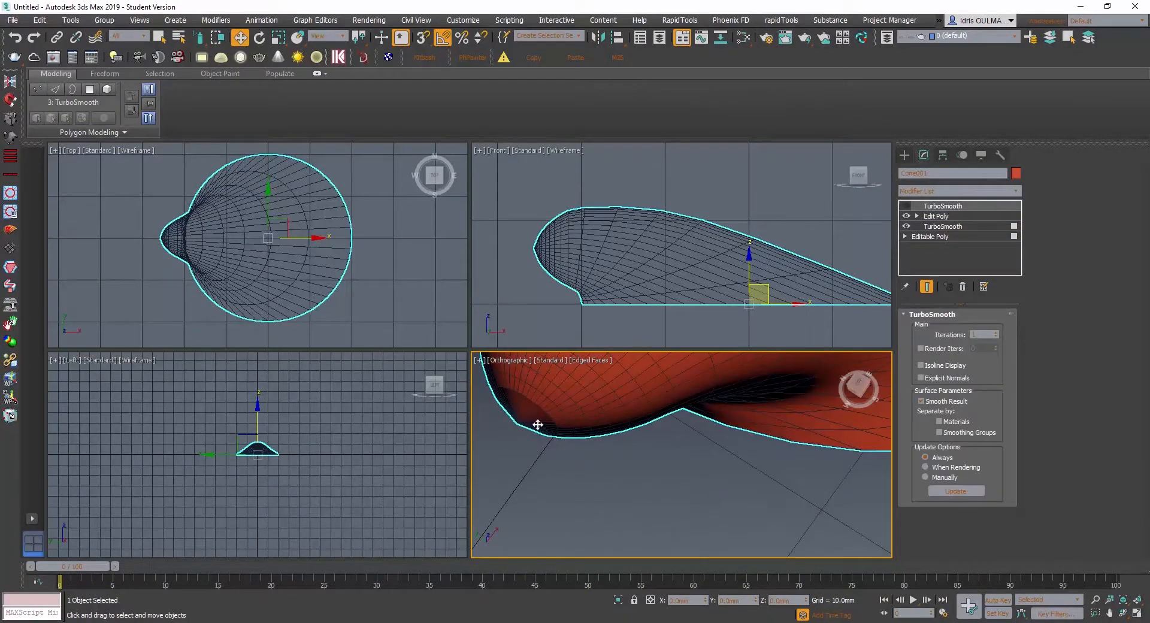
left_click(919, 215)
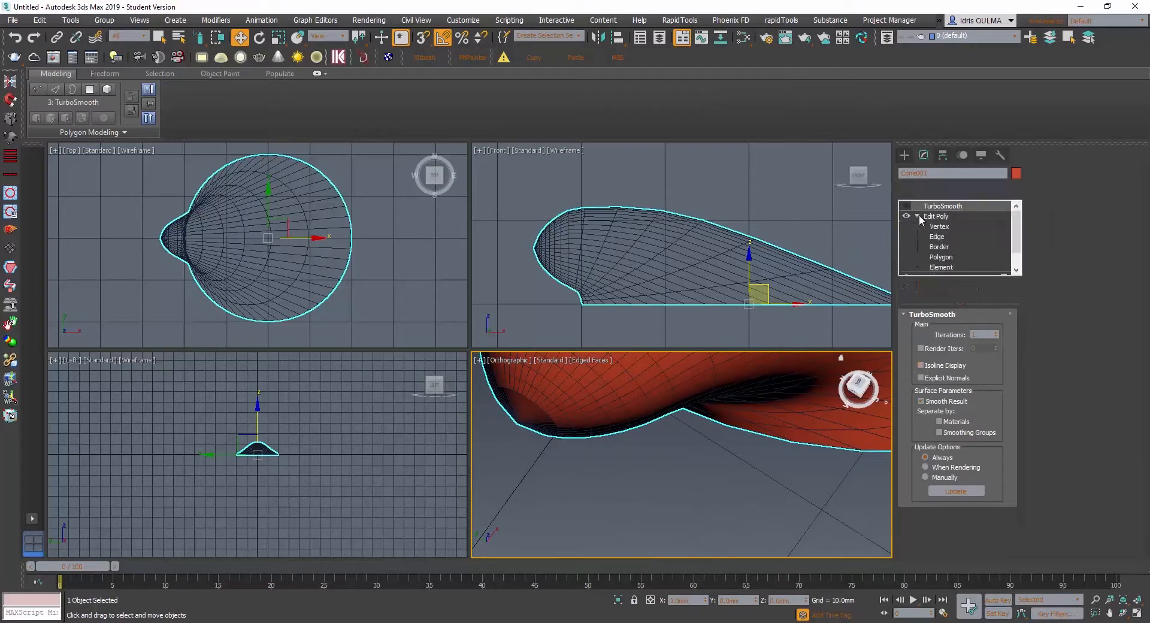
key("1")
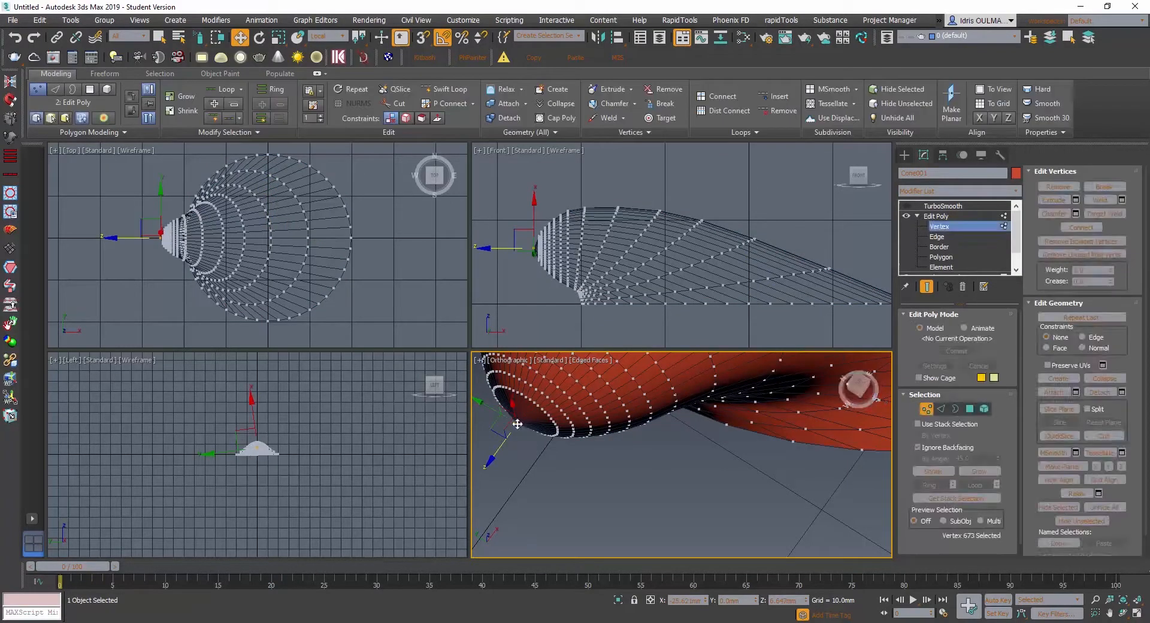
middle_click_drag(500, 448, 563, 426, "alt")
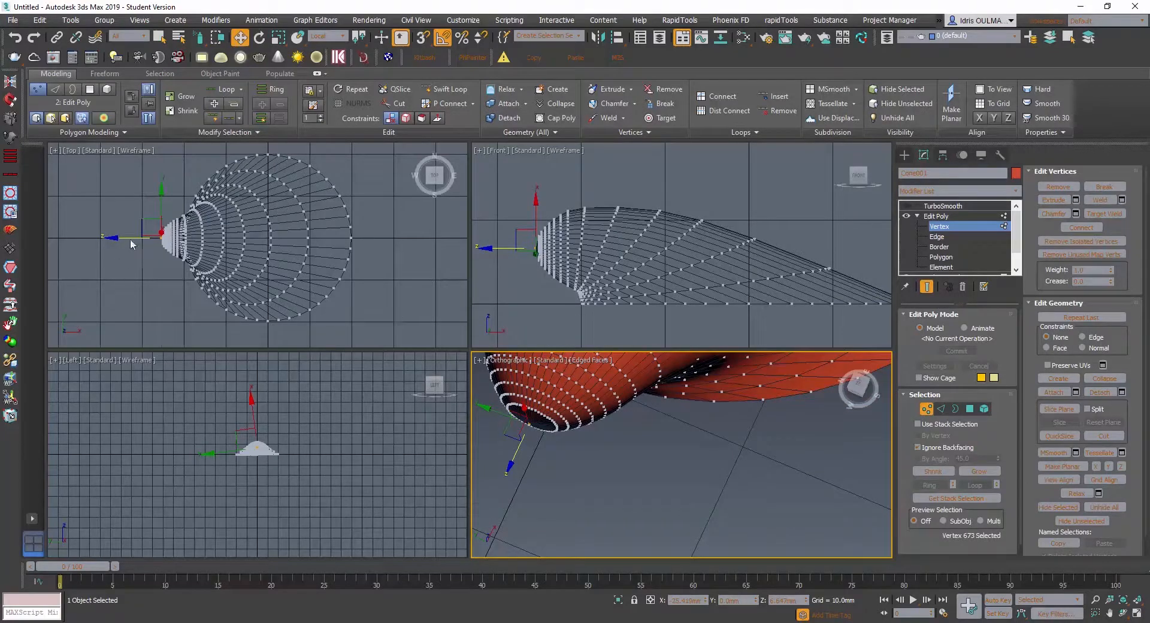
scroll(131, 238, "up", 6)
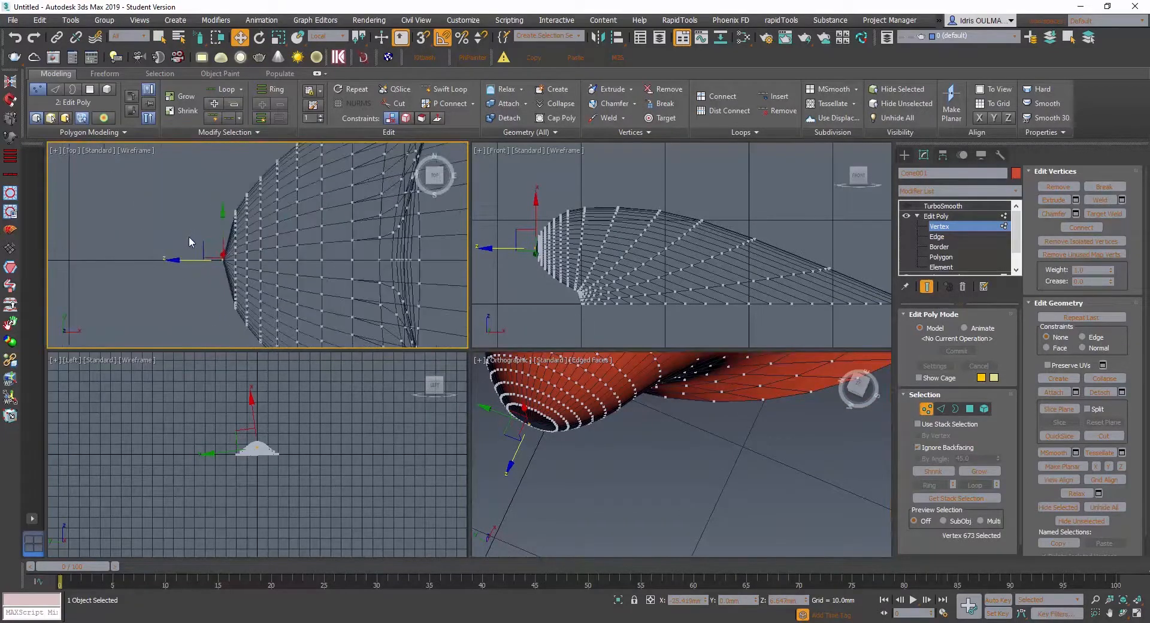
scroll(189, 241, "up", 2)
- Enter the polygon level and select one full lengthwise polygon strip running from the hinge tip ring to the outer rim
middle_click_drag(575, 429, 558, 401, "alt")
scroll(562, 402, "up", 6)
scroll(562, 404, "down", 7)
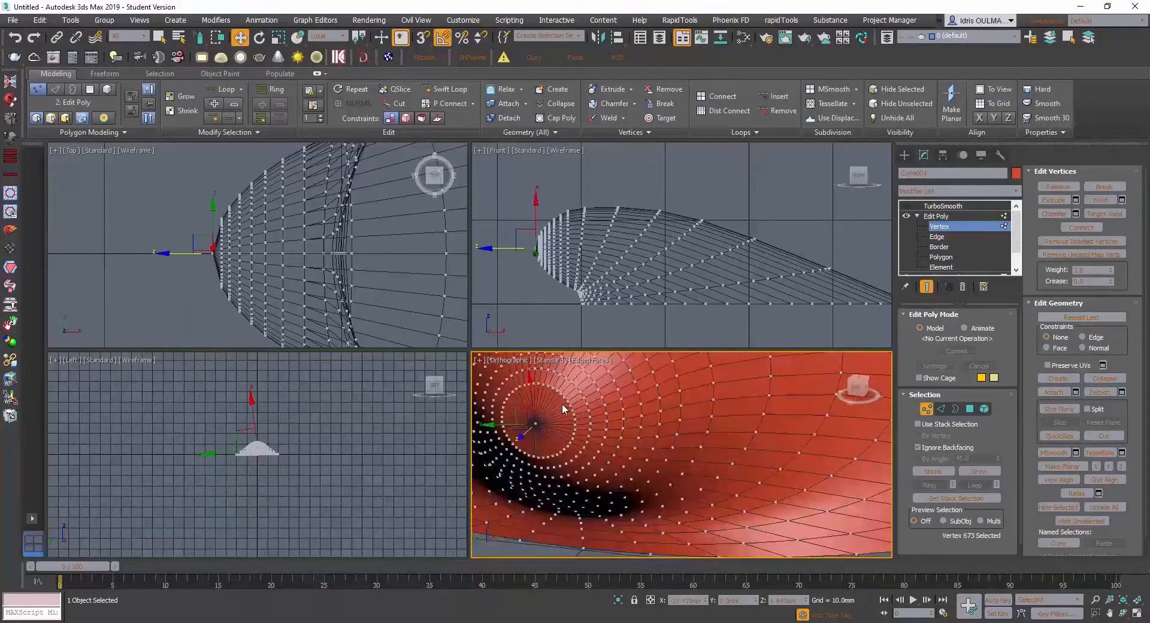
scroll(562, 405, "up", 3)
scroll(562, 404, "down", 2)
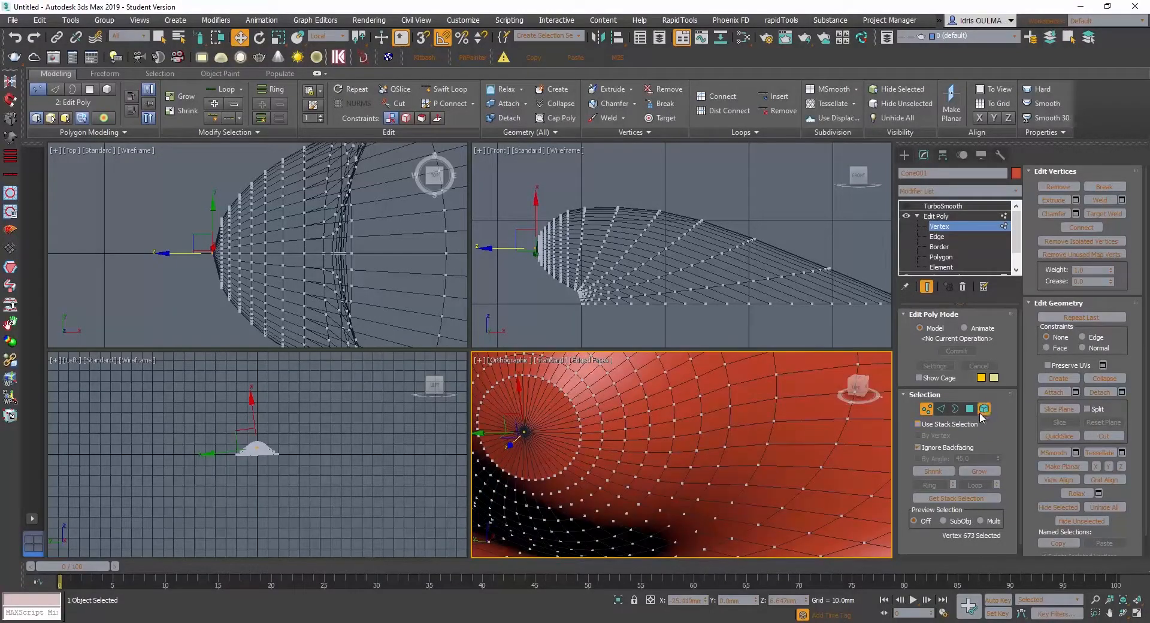
left_click(970, 409)
left_click(543, 424)
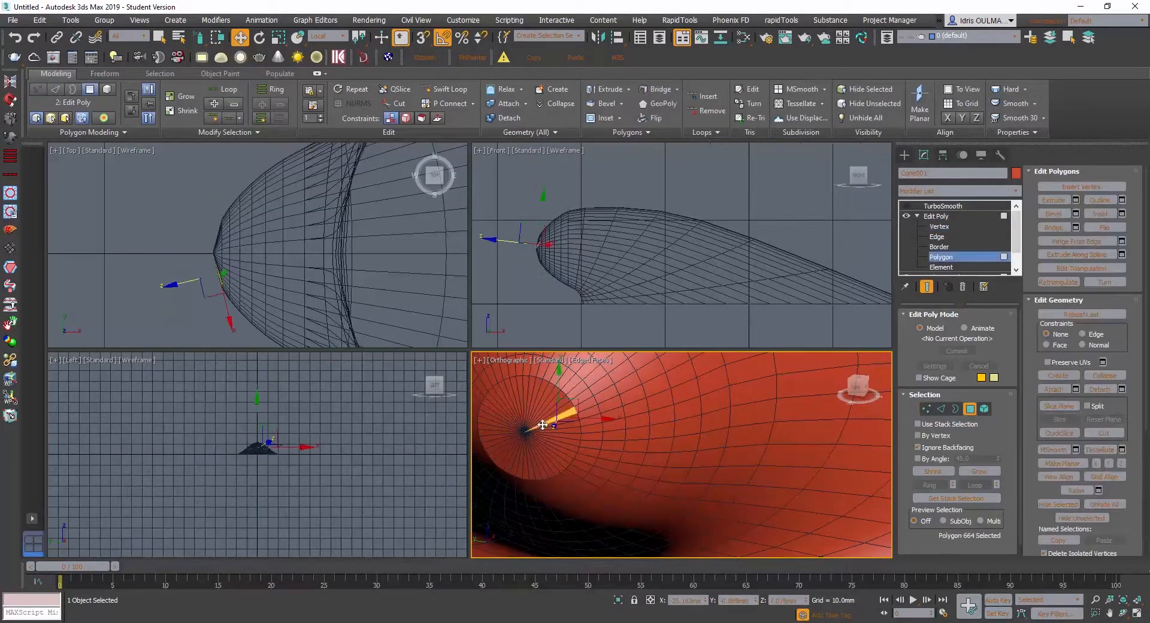
scroll(550, 427, "down", 3)
left_click(599, 402)
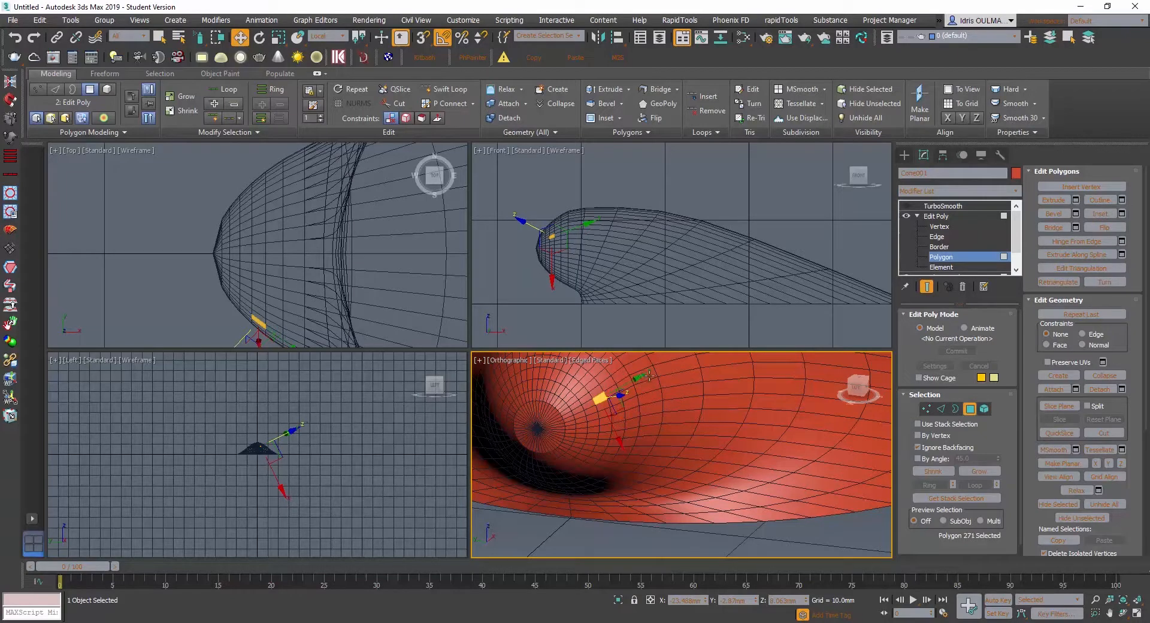
left_click(630, 382, "shift")
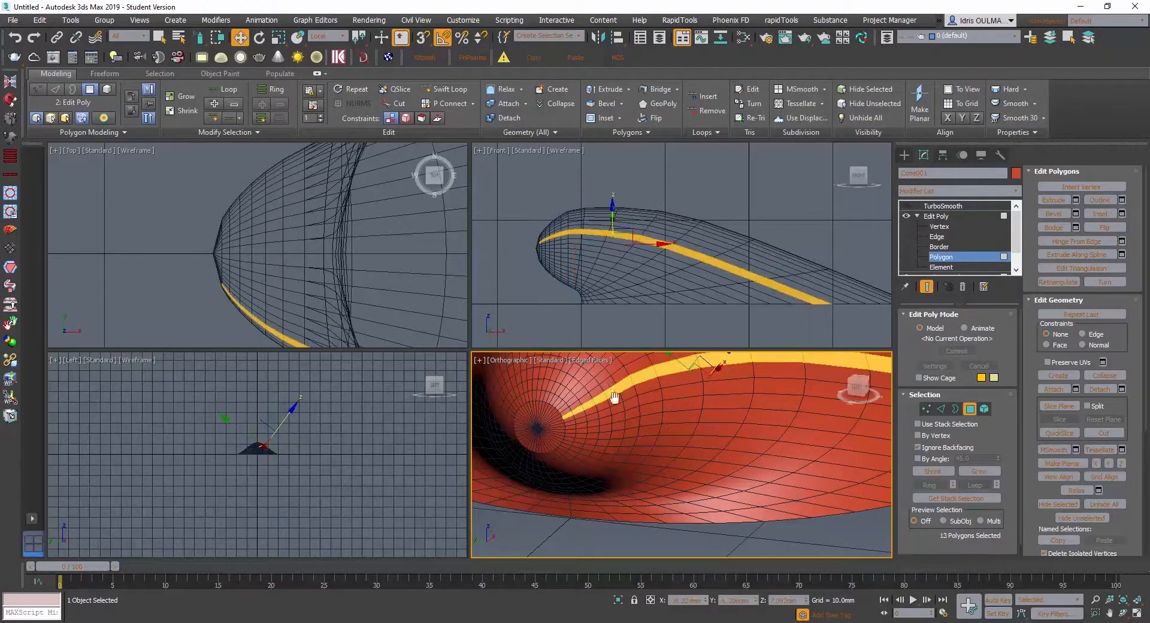
- Add the next two alternate lengthwise strips toward the crown to the selection, leaving one unselected strip between neighbours
middle_click_drag(615, 398, 623, 443)
middle_click_drag(624, 443, 602, 448, "alt")
scroll(549, 472, "up", 6)
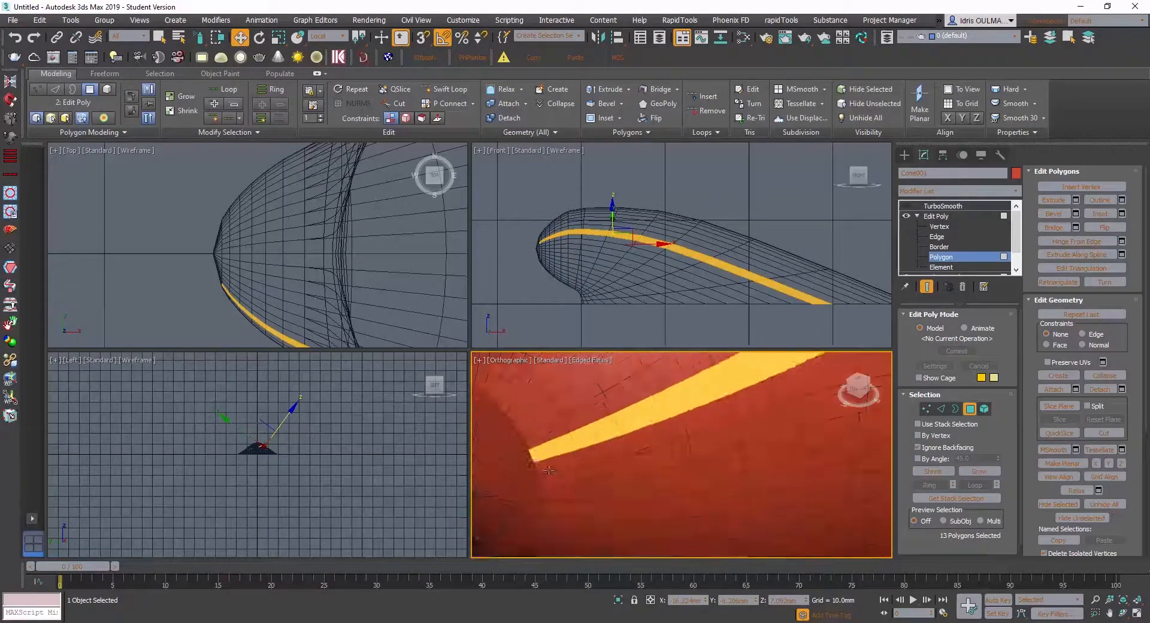
scroll(550, 472, "down", 5)
left_click(624, 397, "ctrl")
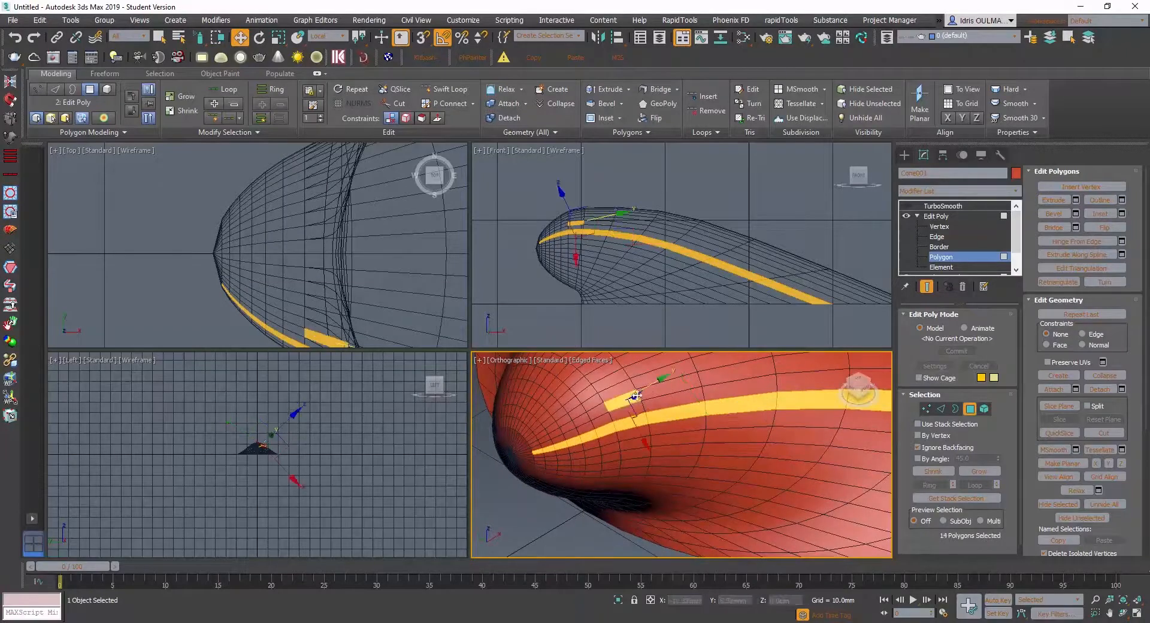
left_click(641, 392, "shift")
left_click(618, 381, "ctrl")
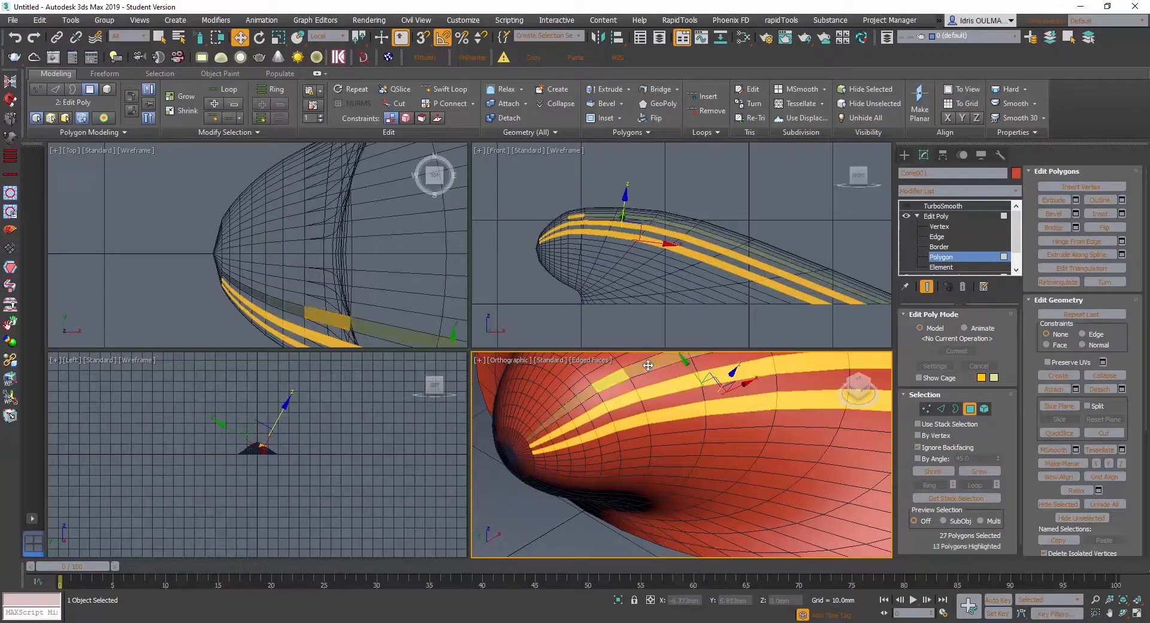
left_click(638, 371, "shift")
- Add the fourth alternate lengthwise strip to the selection, from the hinge tip ring to the outer rim
middle_click_drag(574, 419, 602, 454, "alt")
left_click(595, 475, "ctrl")
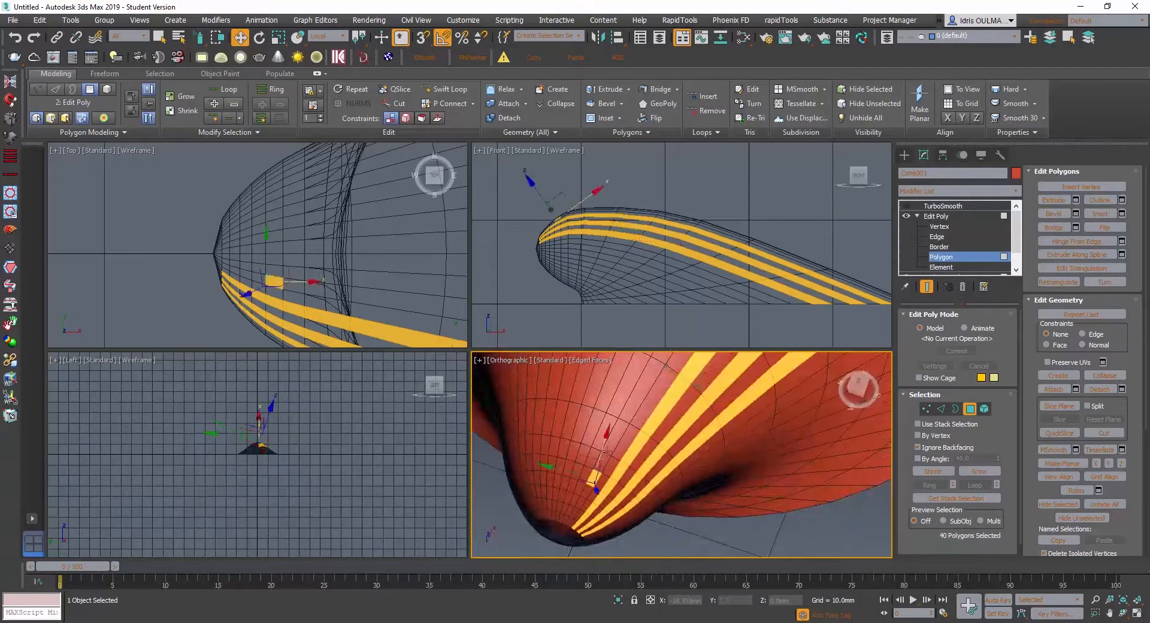
left_click(613, 441, "ctrl")
left_click(603, 460, "ctrl")
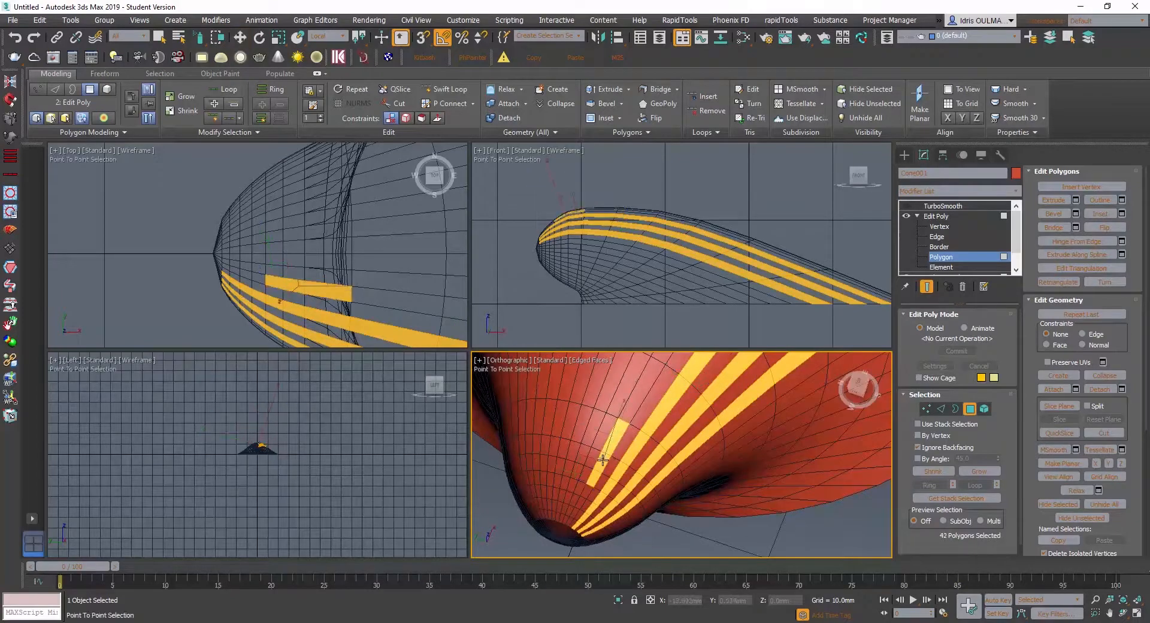
left_click(626, 411)
right_click(637, 421)
scroll(636, 421, "down", 3)
middle_click_drag(635, 429, 558, 448, "alt")
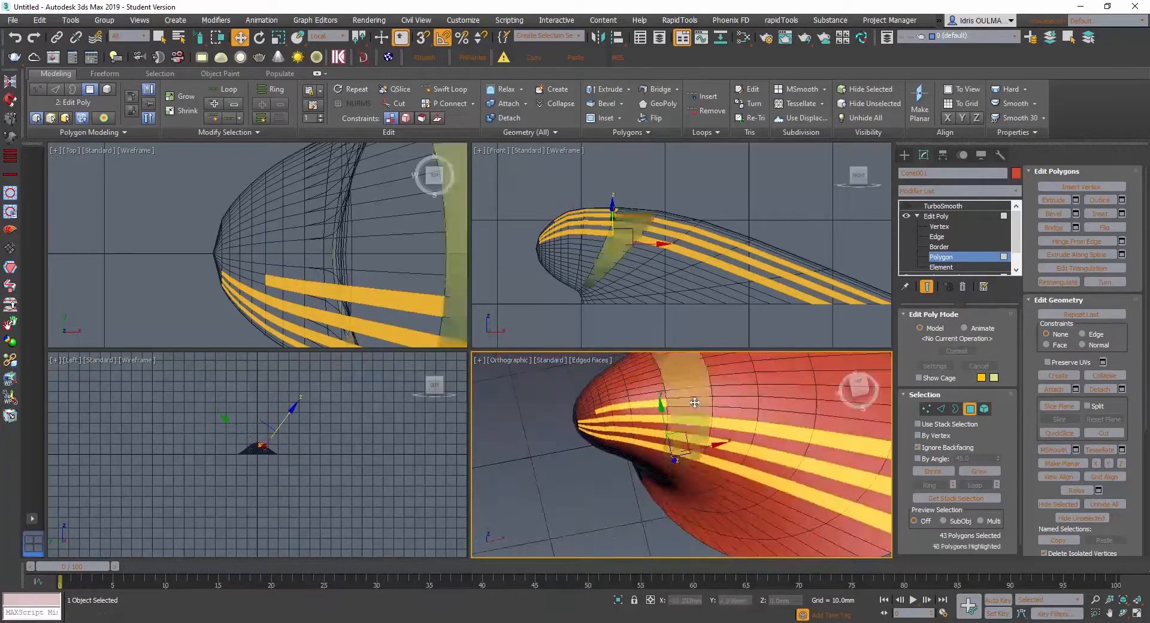
left_click(689, 402, "shift")
middle_click_drag(680, 398, 659, 405, "alt")
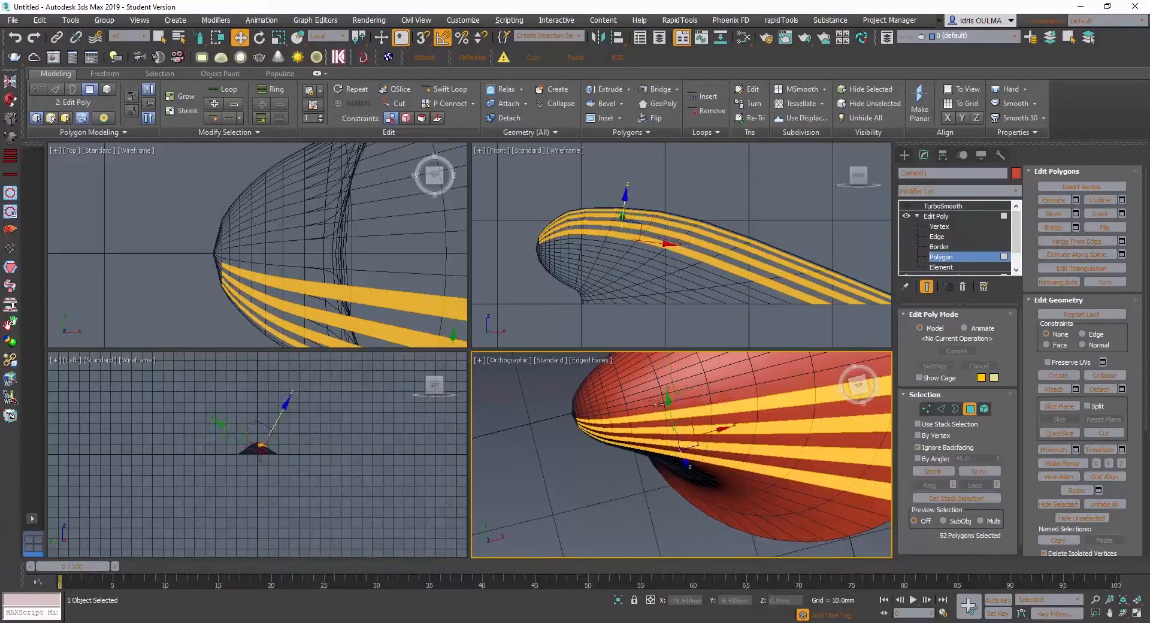
- Add two more alternate lengthwise strips along the shell's crown to the selection
left_click(716, 388, "ctrl")
left_click(695, 394, "shift")
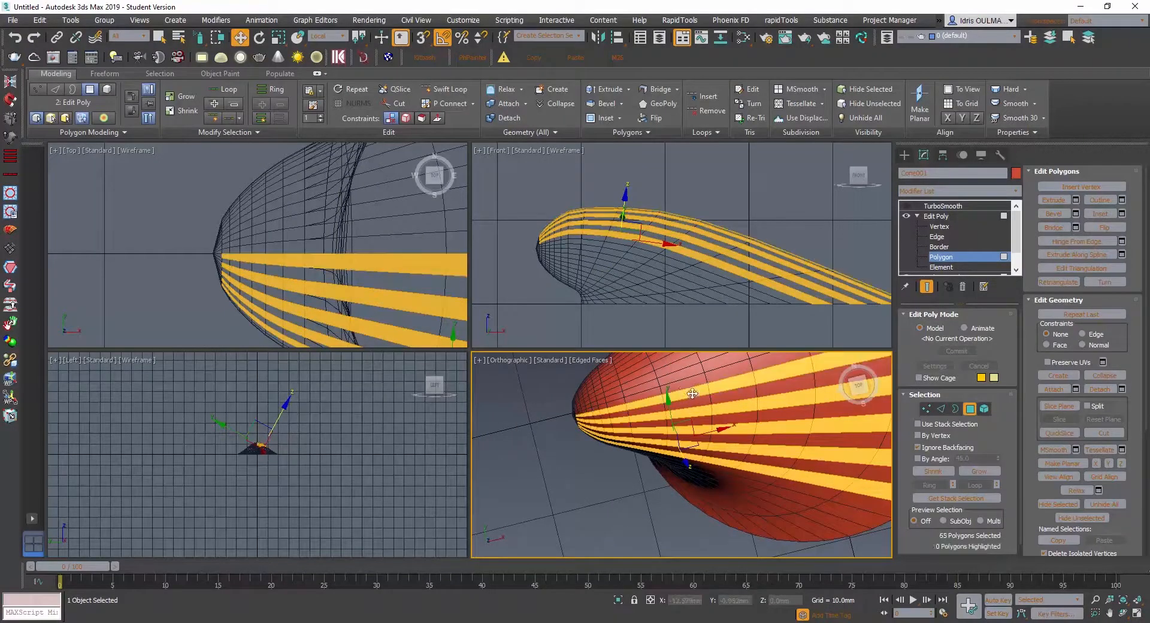
left_click(649, 386, "ctrl")
left_click(669, 381, "shift")
- Extend the selection past the crown with three more alternate lengthwise strips on the opposite side of the shell
middle_click_drag(671, 385, 823, 376, "alt")
left_click(695, 463, "ctrl")
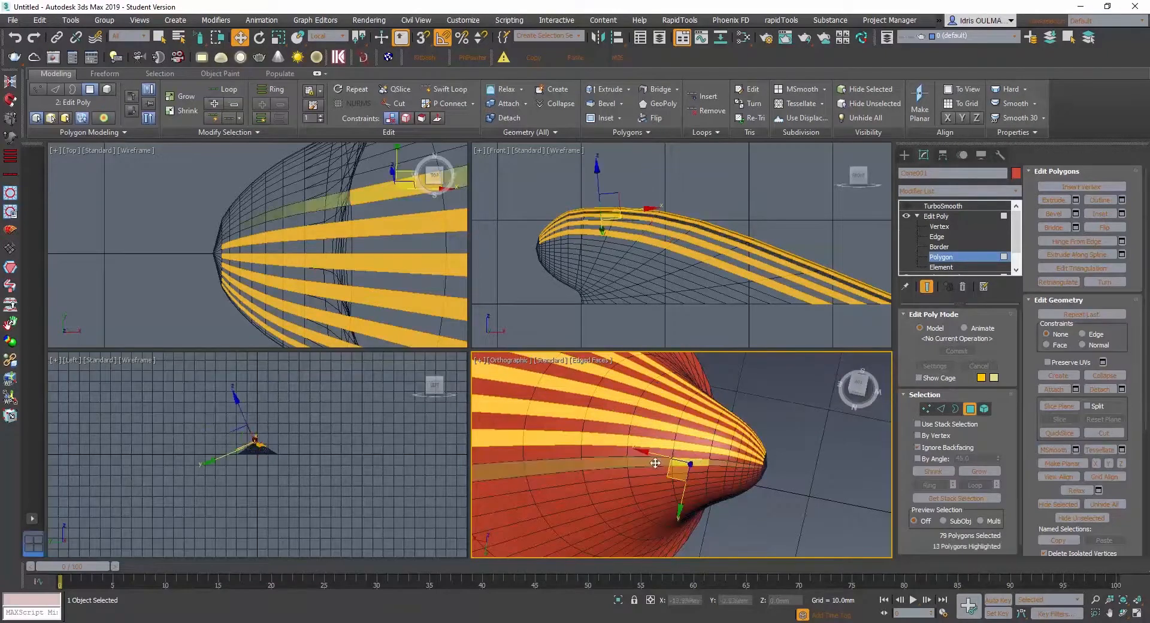
left_click(657, 466, "shift")
middle_click_drag(713, 483, 714, 481, "alt")
left_click(714, 476, "ctrl")
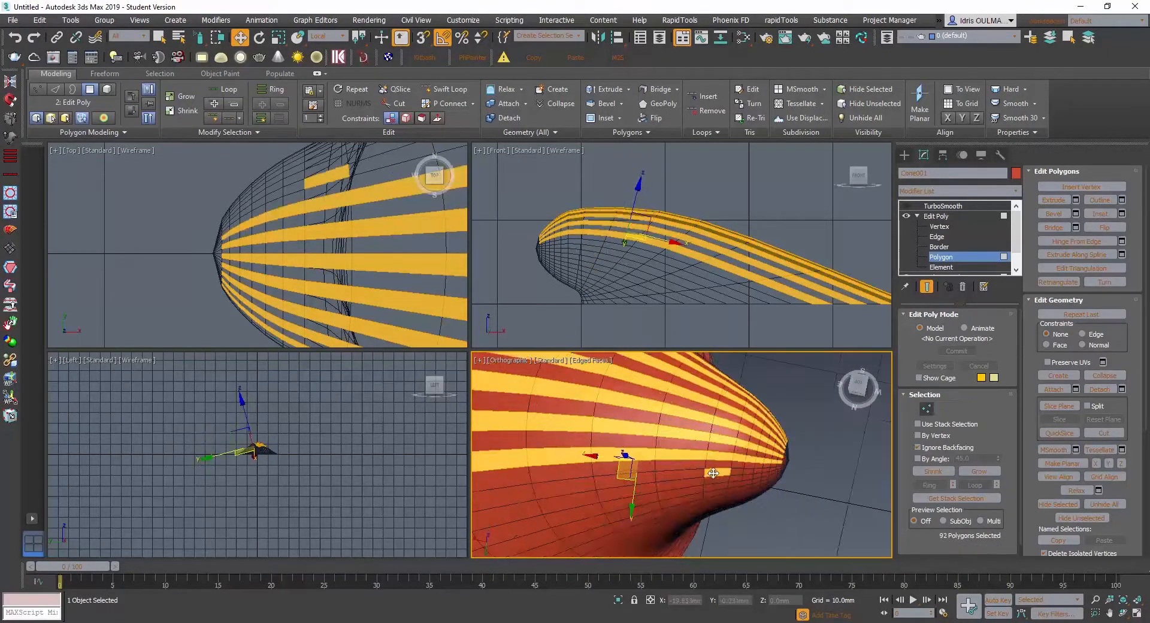
left_click(680, 477, "shift")
left_click(624, 504, "ctrl")
left_click(581, 516, "shift")
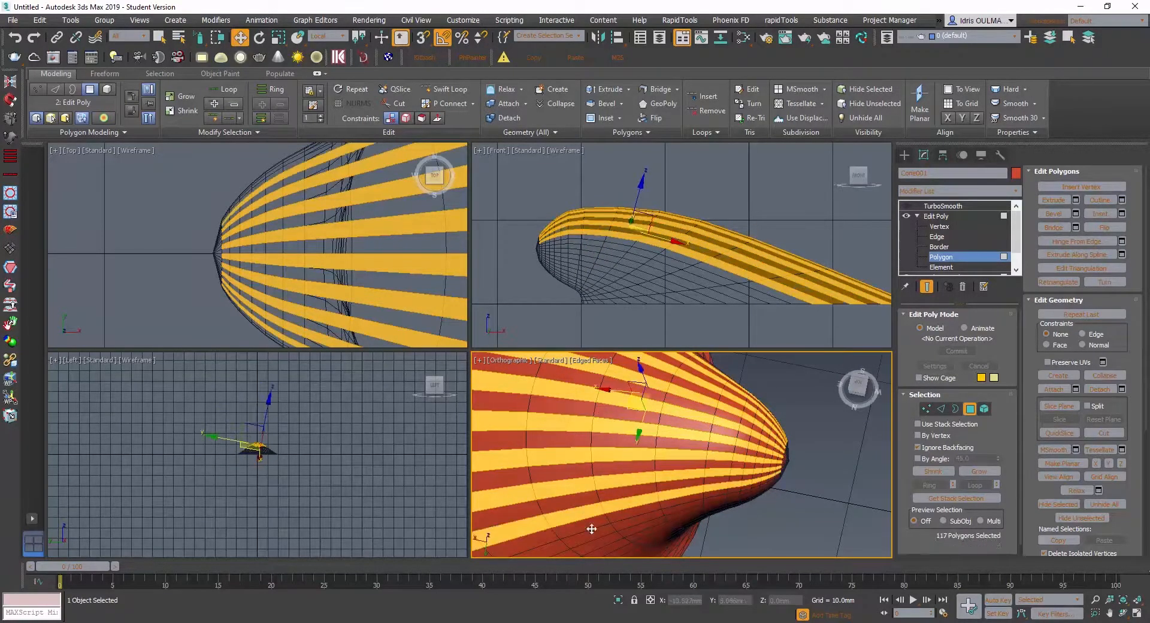
- Add the remaining alternate strips down to the lower flank on the opposite side to the selection
left_click(617, 524, "shift")
middle_click_drag(617, 525, 633, 457, "alt")
scroll(646, 459, "up", 4)
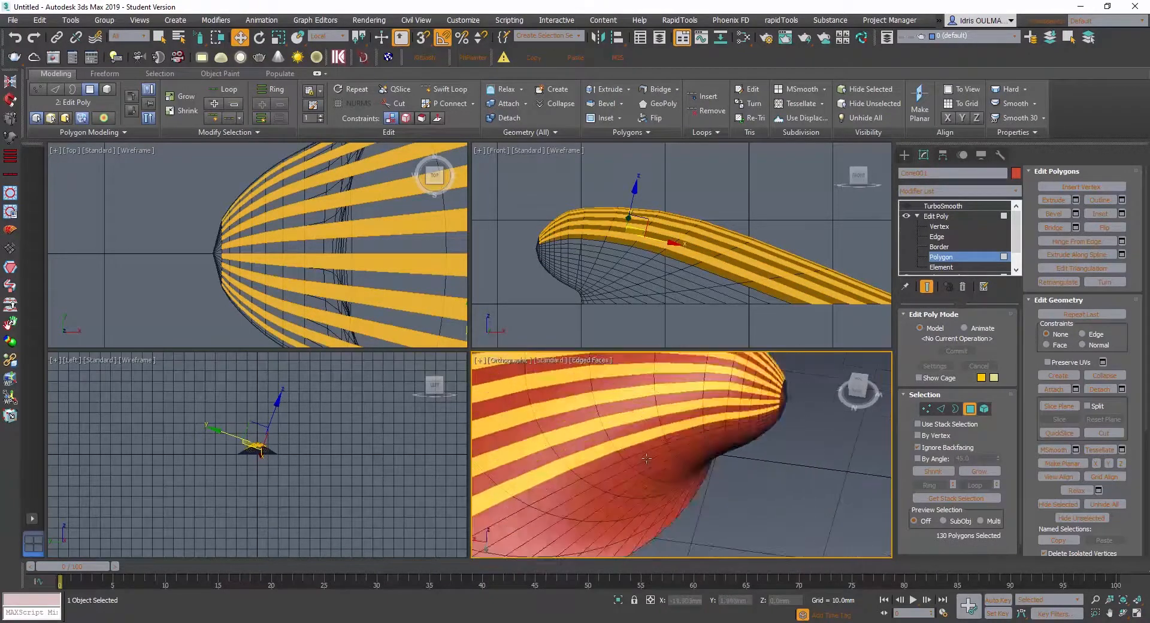
left_click(645, 476, "shift")
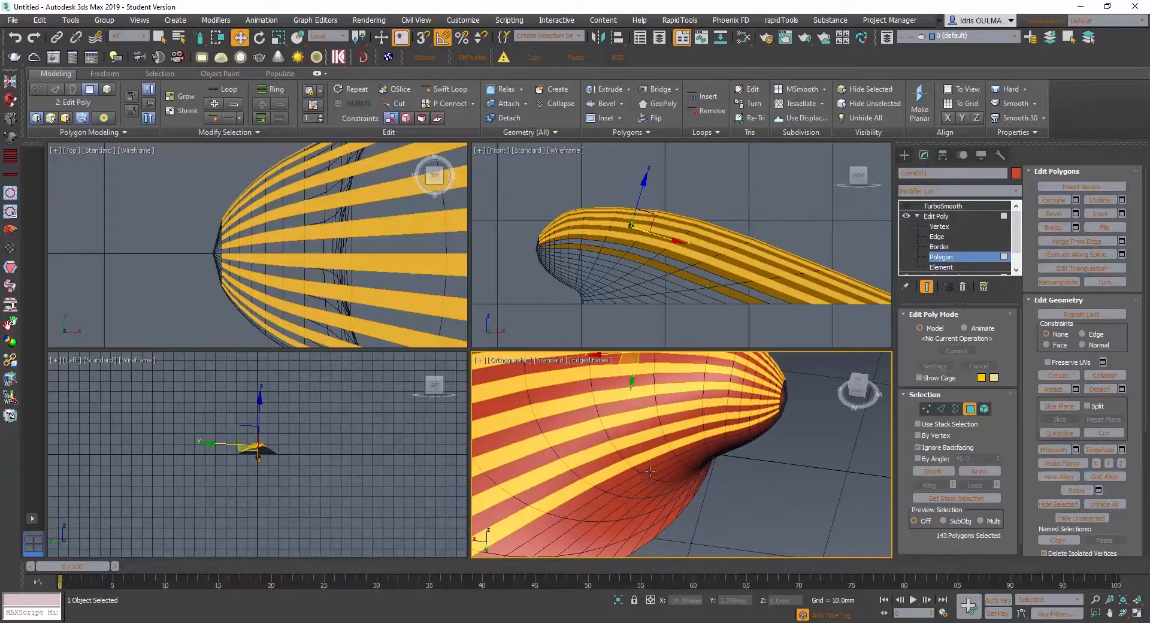
left_click(636, 491, "shift")
- Add the next alternate lengthwise strips below the first selected strip, on the side where the selection began
middle_click_drag(637, 496, 635, 471, "alt")
left_click(618, 446, "shift")
scroll(699, 461, "up", 4)
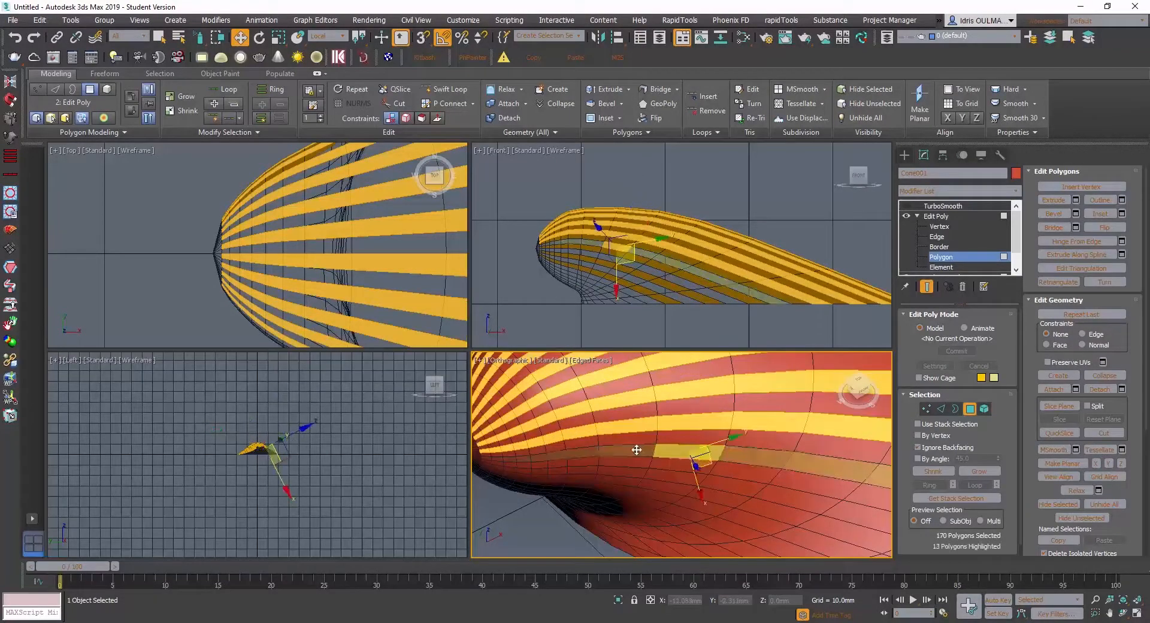
left_click(627, 473, "shift")
left_click(628, 473, "shift")
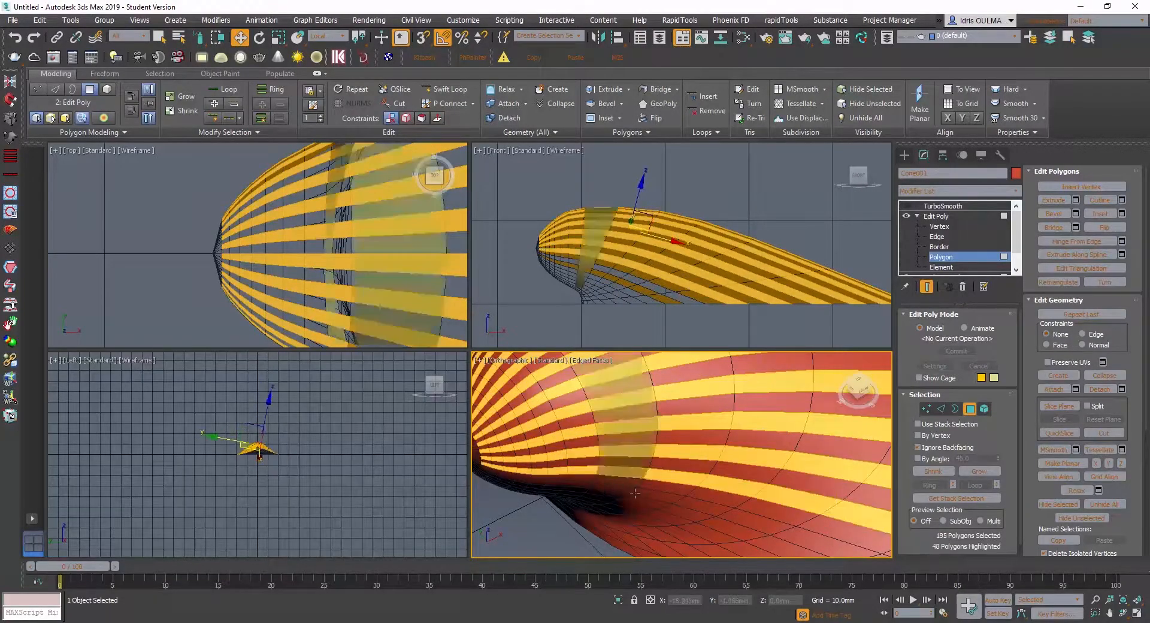
- Add the last alternate lengthwise strip near the shell's lower edge, beside the hinge hollow, to the selection
scroll(623, 474, "down", 5)
middle_click_drag(623, 473, 673, 476, "alt")
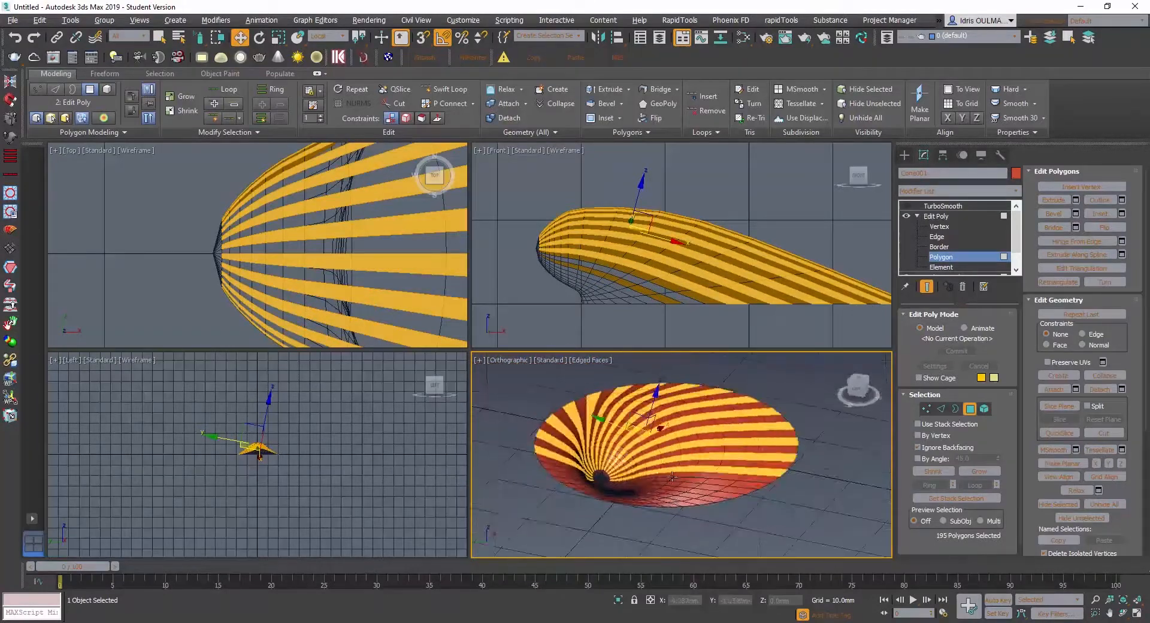
scroll(653, 495, "up", 5)
scroll(622, 473, "up", 3)
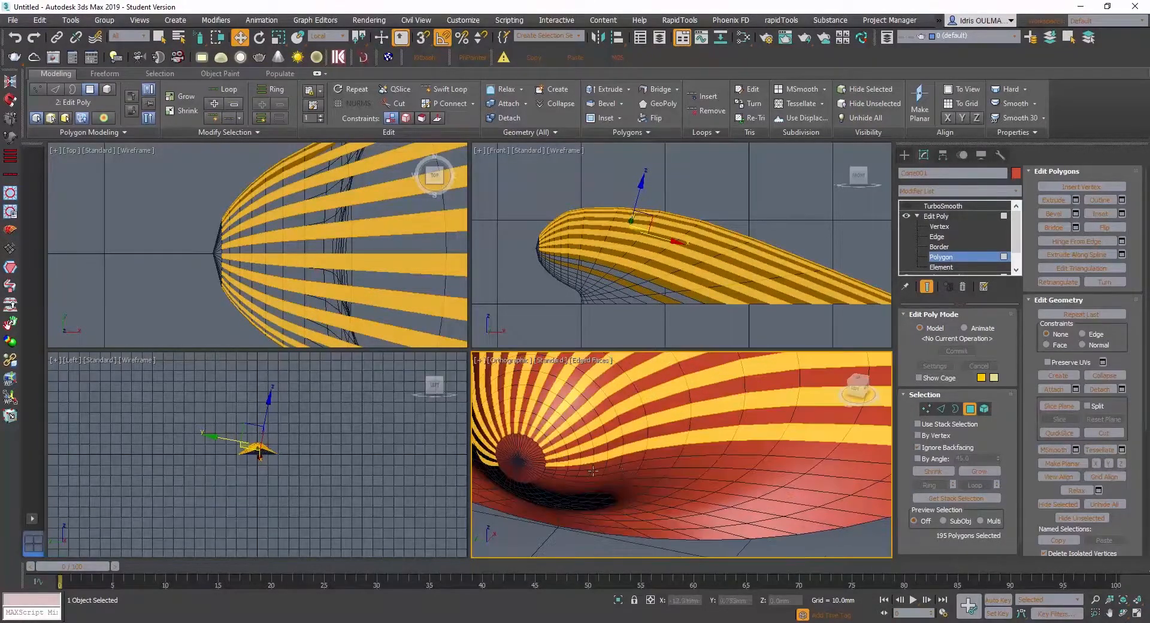
left_click(598, 474, "ctrl")
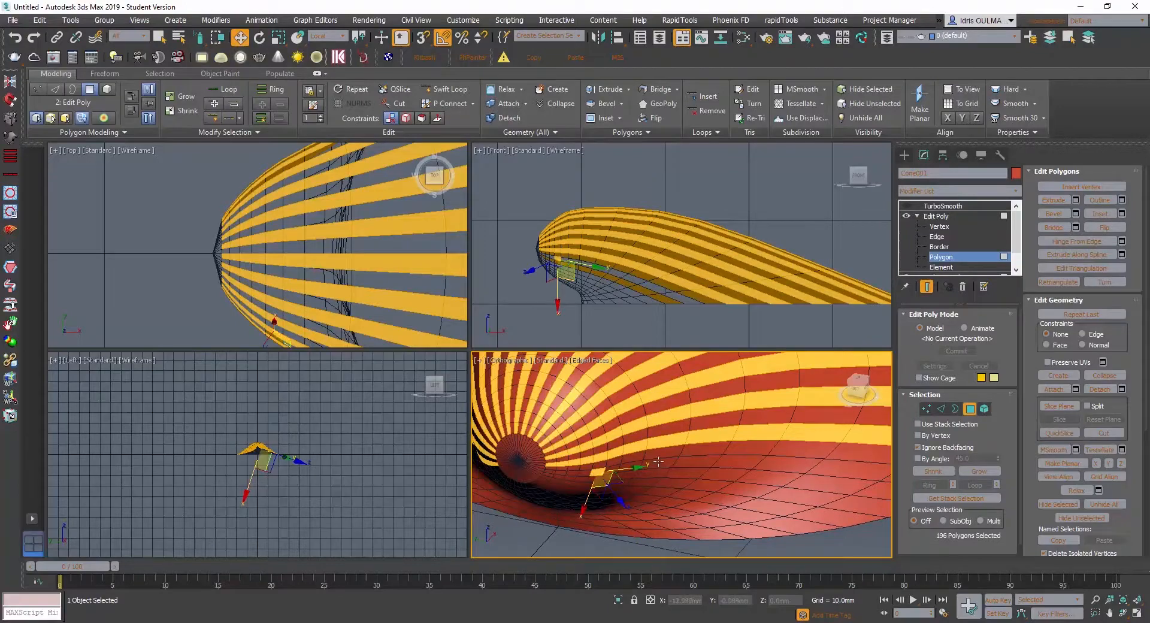
left_click(688, 462, "shift")
- Compare the selected strips with the ribs of the scallop reference photo in Photoshop, and return to 3ds Max
scroll(689, 480, "down", 3)
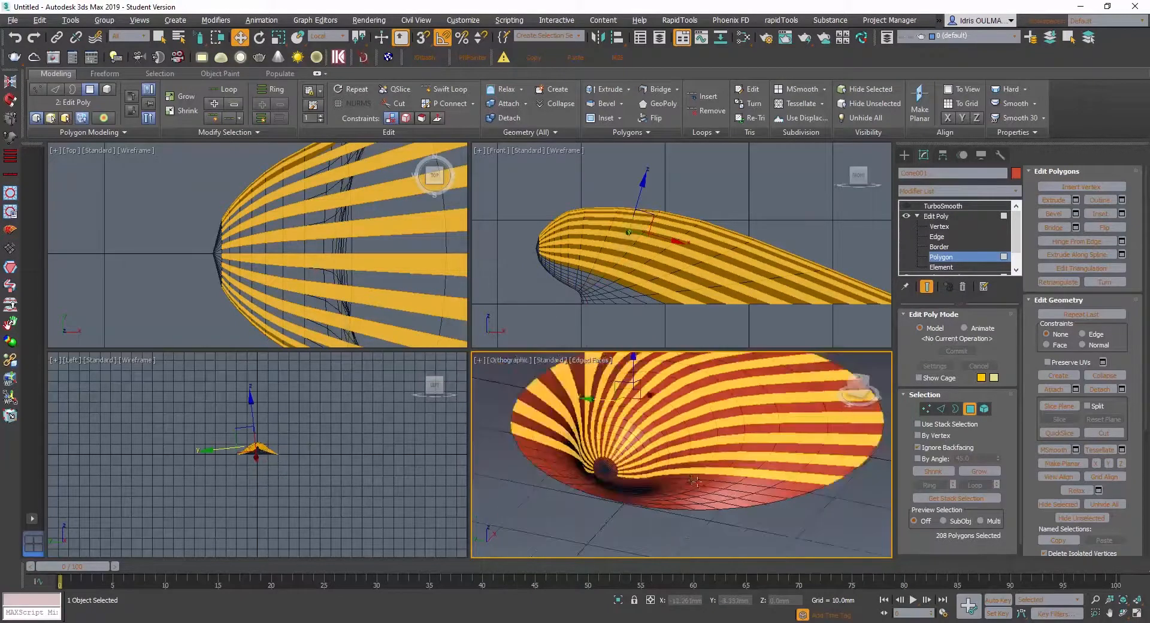
middle_click_drag(693, 480, 647, 490, "alt")
left_click(545, 622)
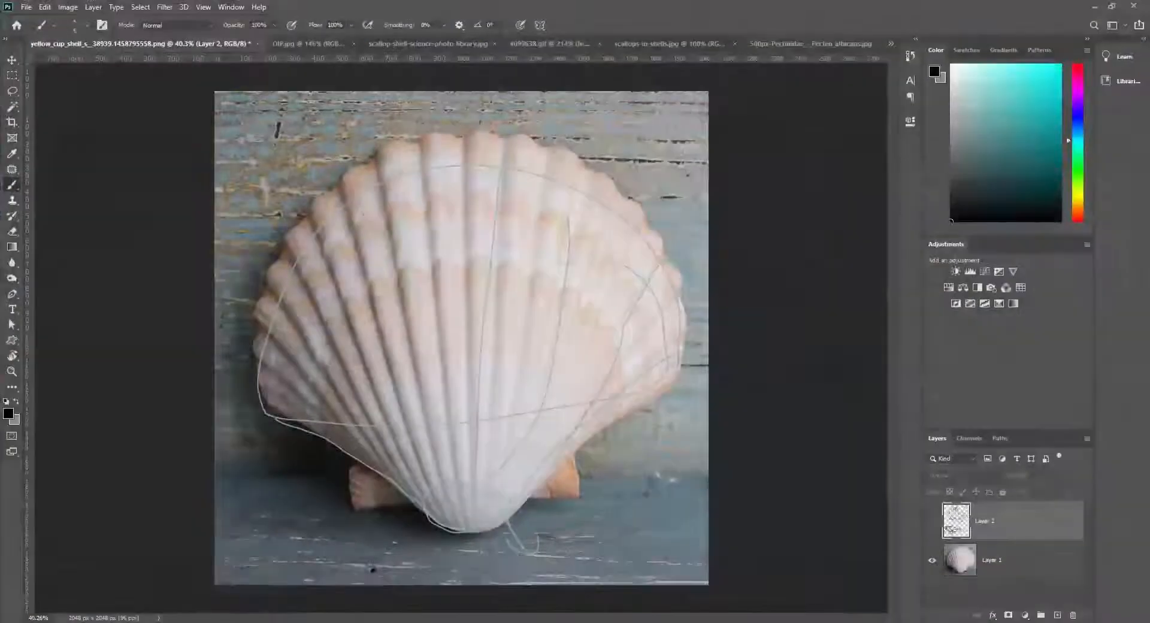
left_click(383, 622)
middle_click_drag(629, 403, 581, 462, "alt")
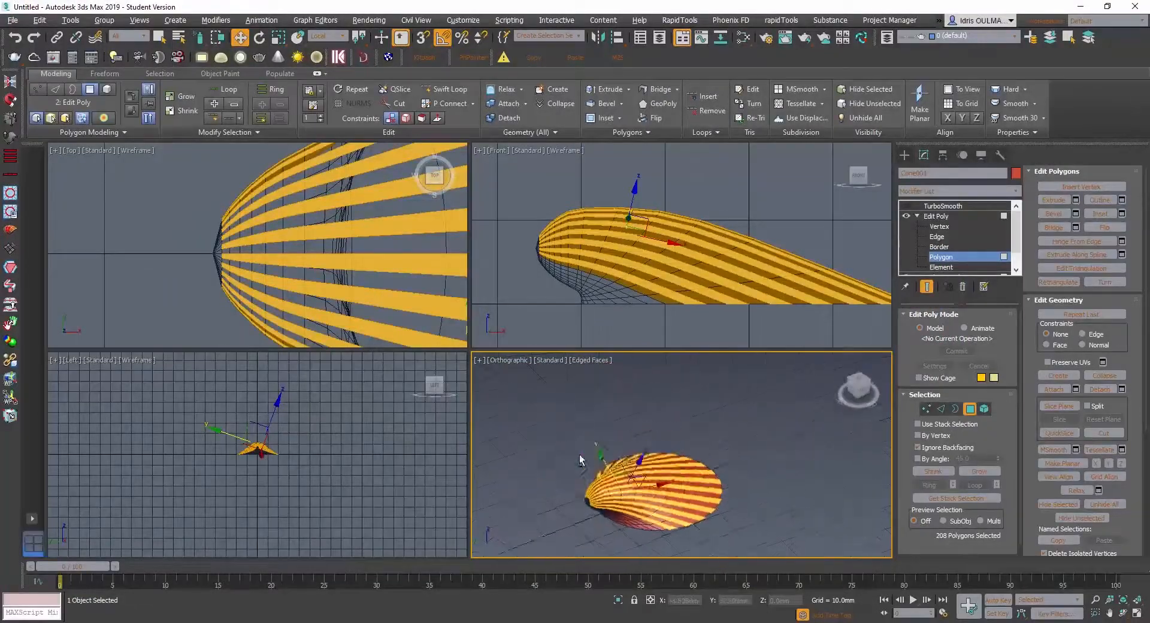
- Try beveling the selected alternate strips to a height of about 0.414 mm along local normals
scroll(657, 505, "up", 4)
middle_click_drag(657, 505, 691, 456, "alt")
scroll(630, 478, "up", 4)
right_click(686, 450)
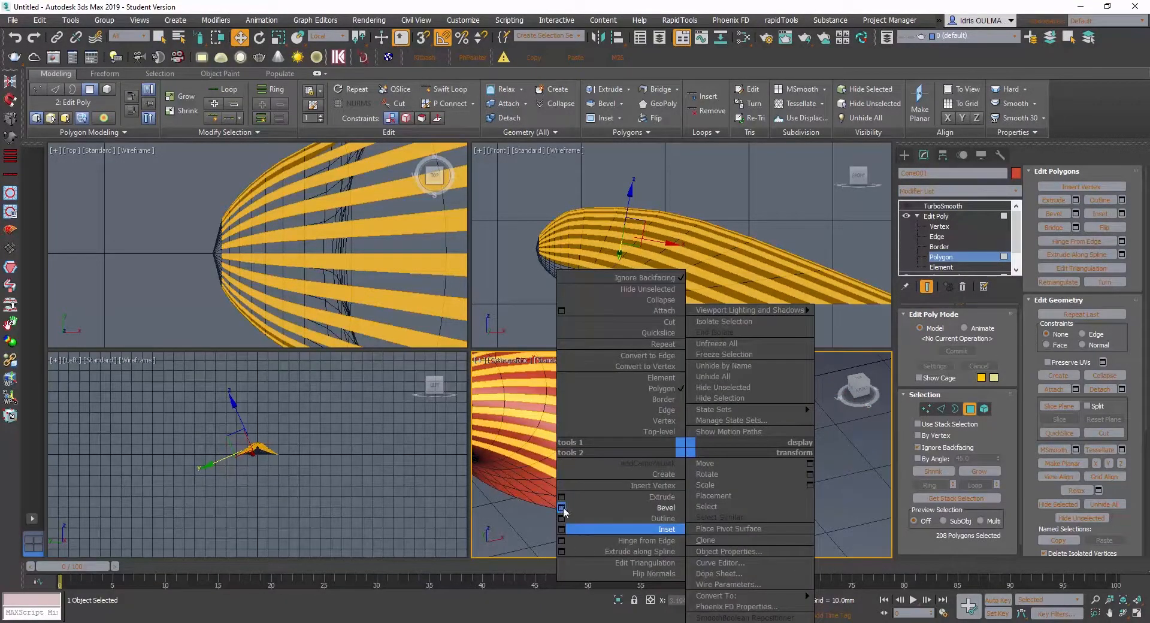
left_click(562, 508)
middle_click_drag(598, 467, 581, 459, "alt")
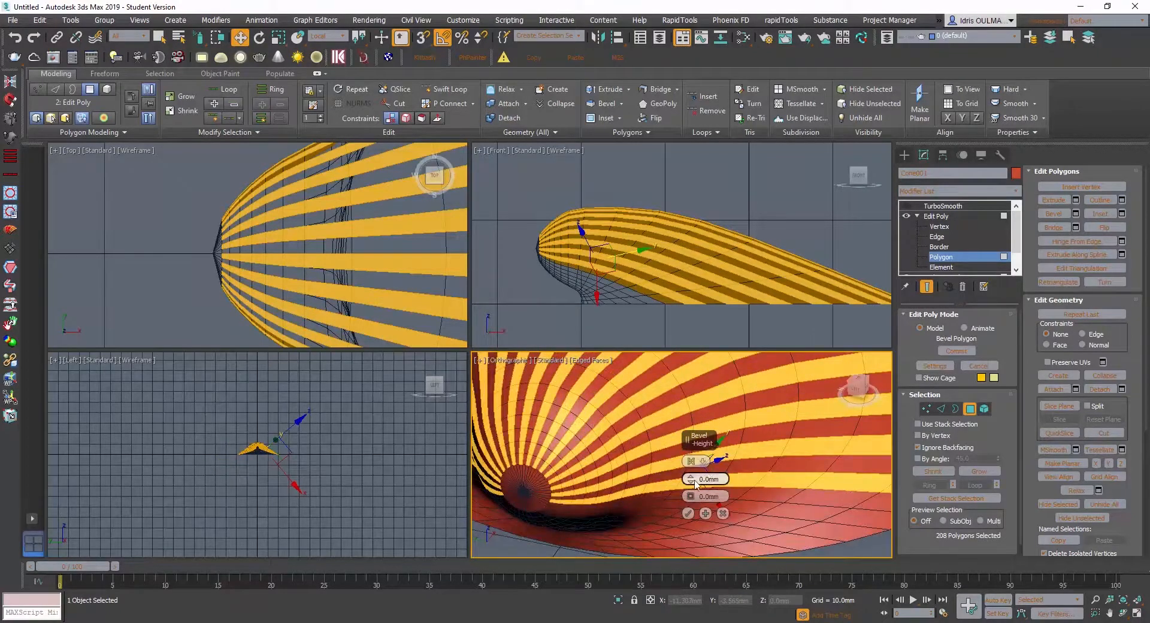
left_click_drag(692, 484, 691, 476)
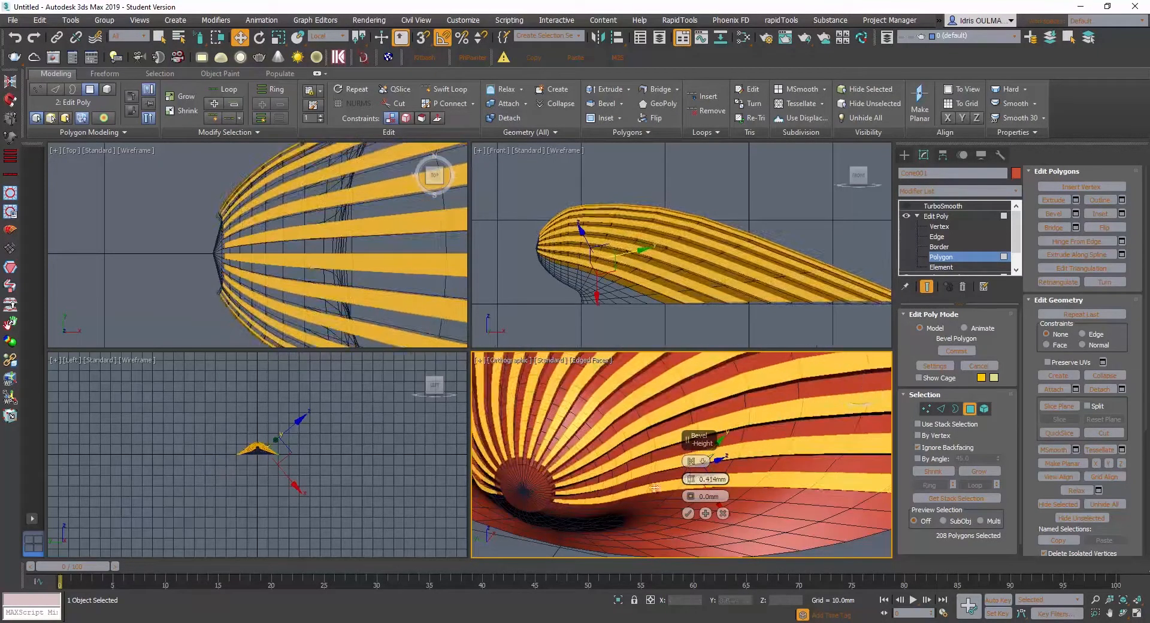
middle_click_drag(641, 482, 637, 445, "alt")
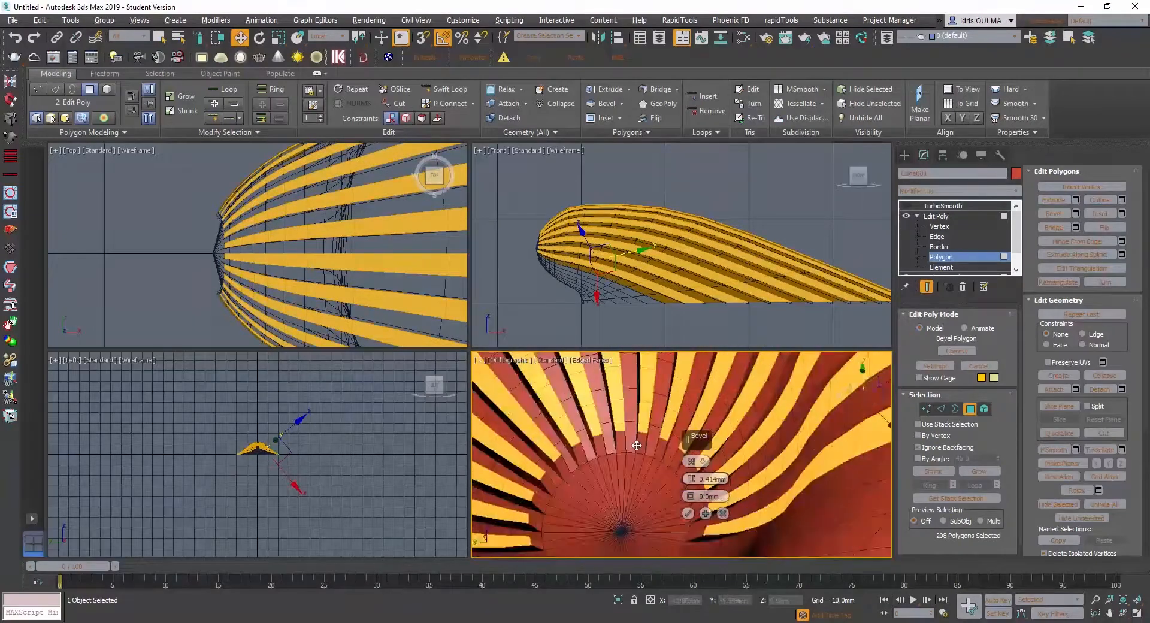
left_click(691, 464)
scroll(654, 472, "down", 5)
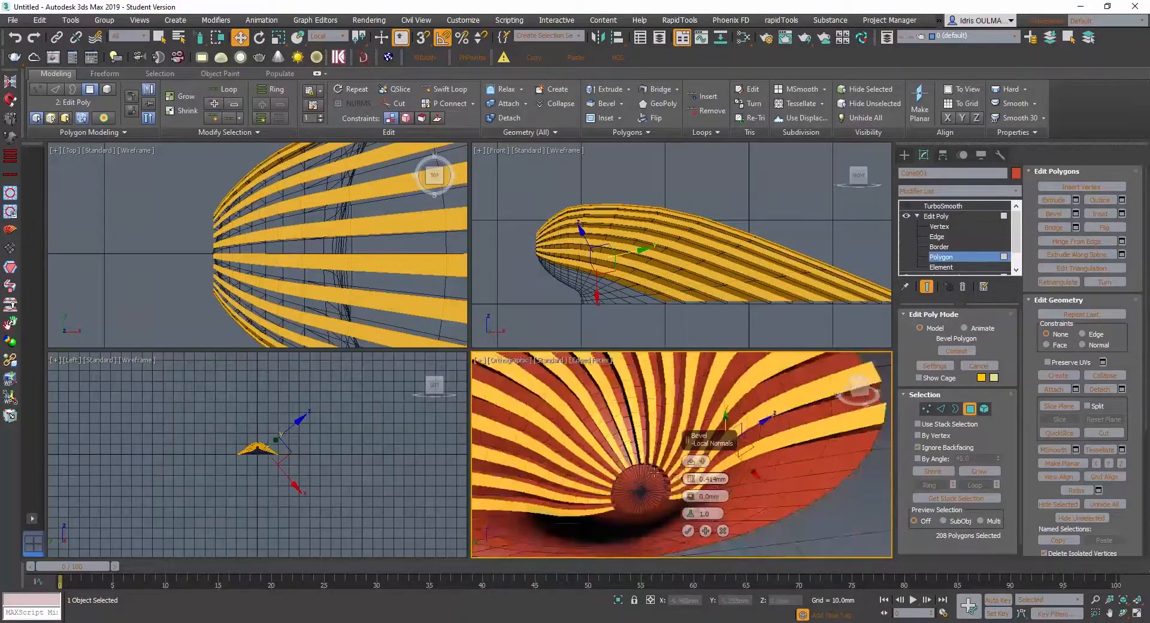
- Adjust the bevel height to about 0.455 mm, checking the ribs at the hinge and rim, and apply the bevel
middle_click_drag(653, 472, 689, 468, "alt")
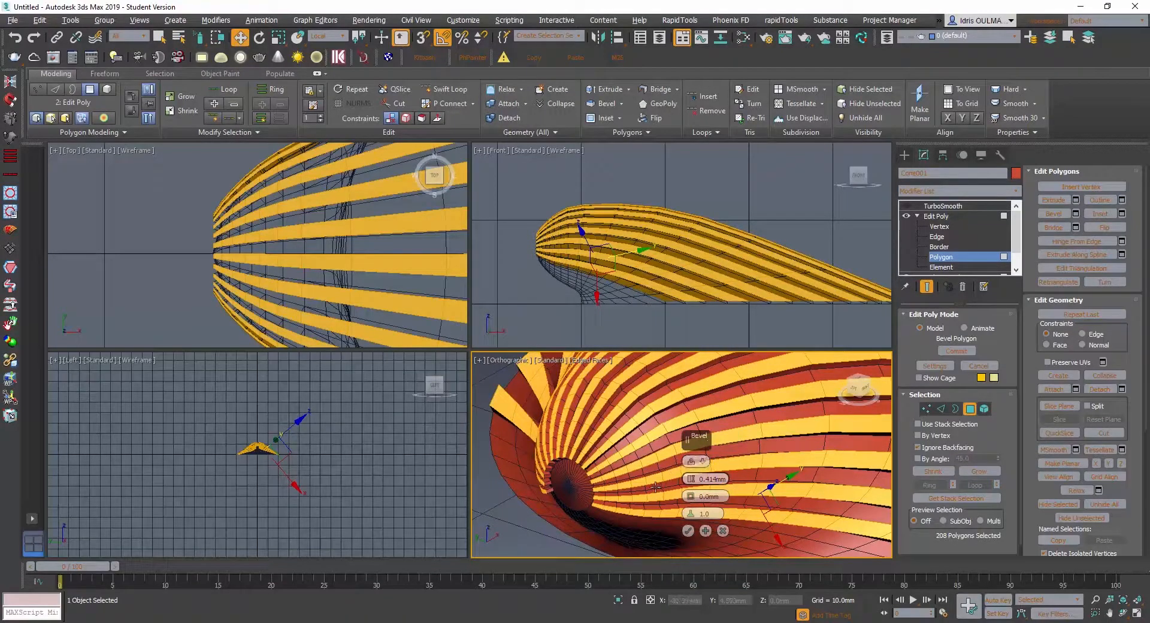
scroll(591, 459, "up", 4)
mouse_move(591, 459)
middle_mouse_down("alt")
mouse_move(616, 442)
mouse_move(575, 476)
mouse_move(611, 501)
mouse_move(579, 461)
mouse_move(592, 463)
middle_mouse_up("alt")
scroll(593, 463, "up", 4)
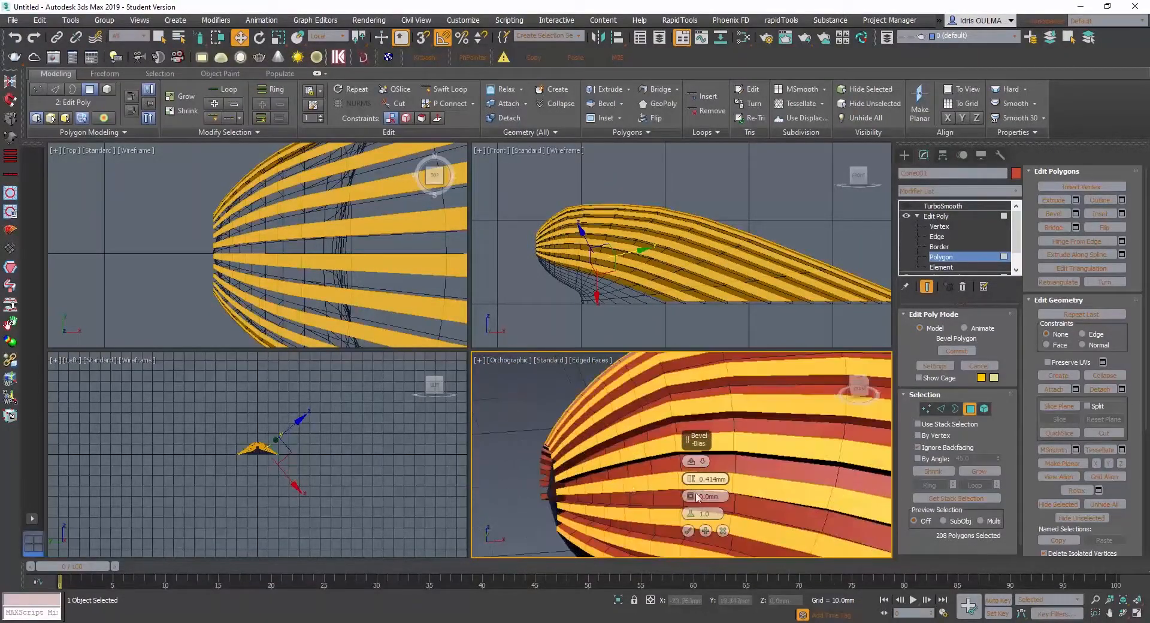
left_click_drag(690, 481, 692, 487)
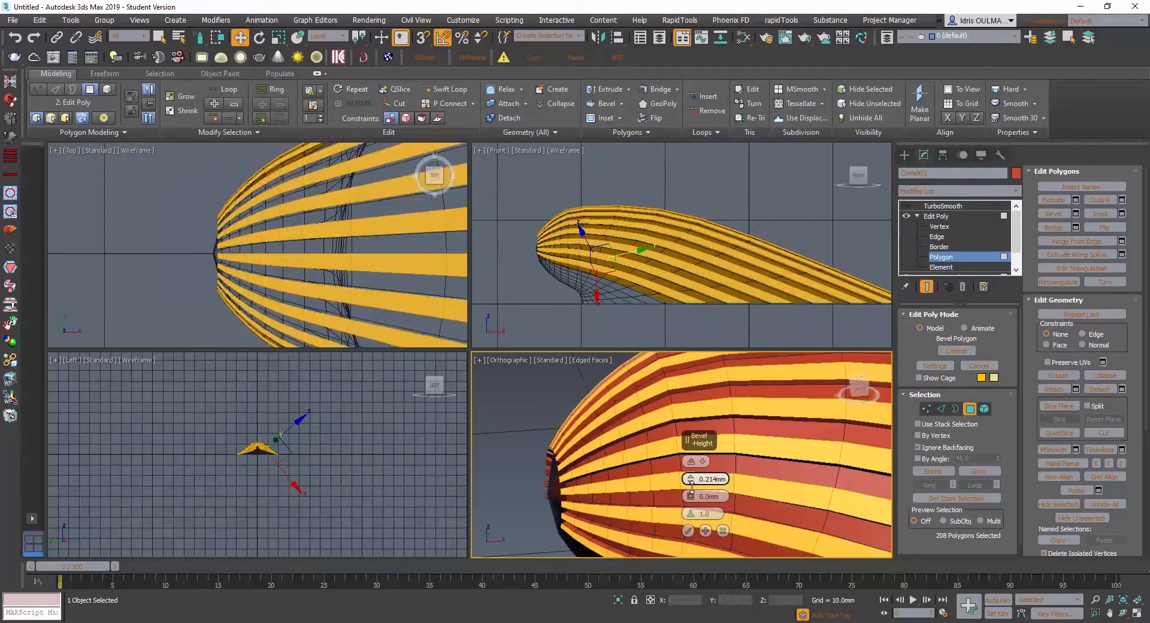
scroll(638, 492, "down", 6)
middle_click_drag(638, 492, 603, 468, "alt")
scroll(614, 476, "up", 5)
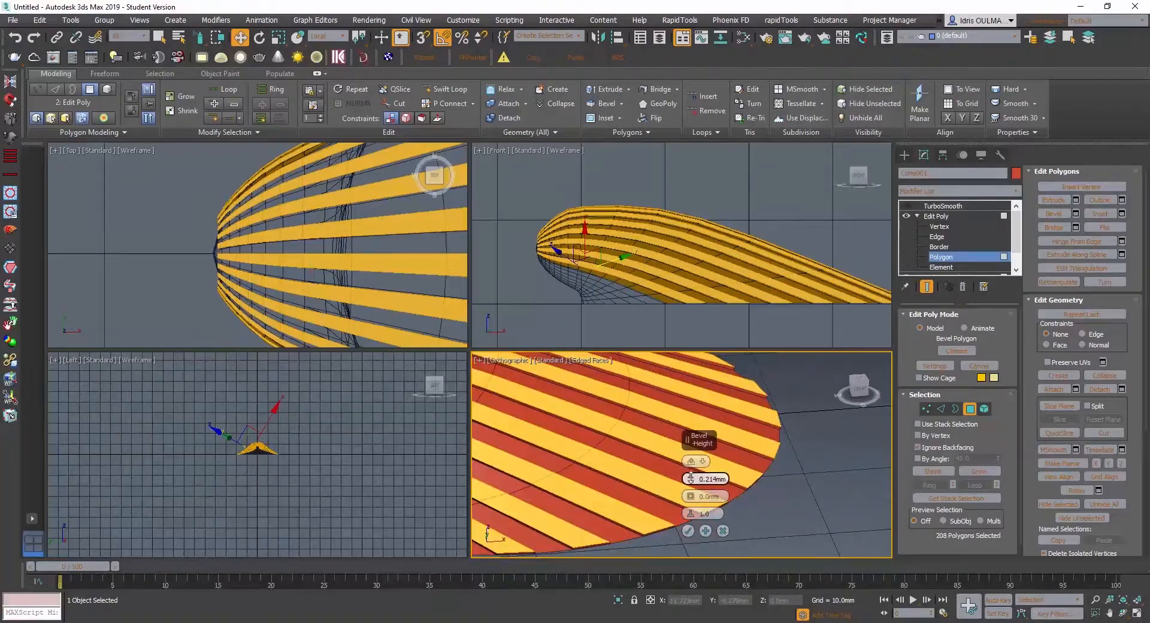
left_click_drag(690, 478, 693, 474)
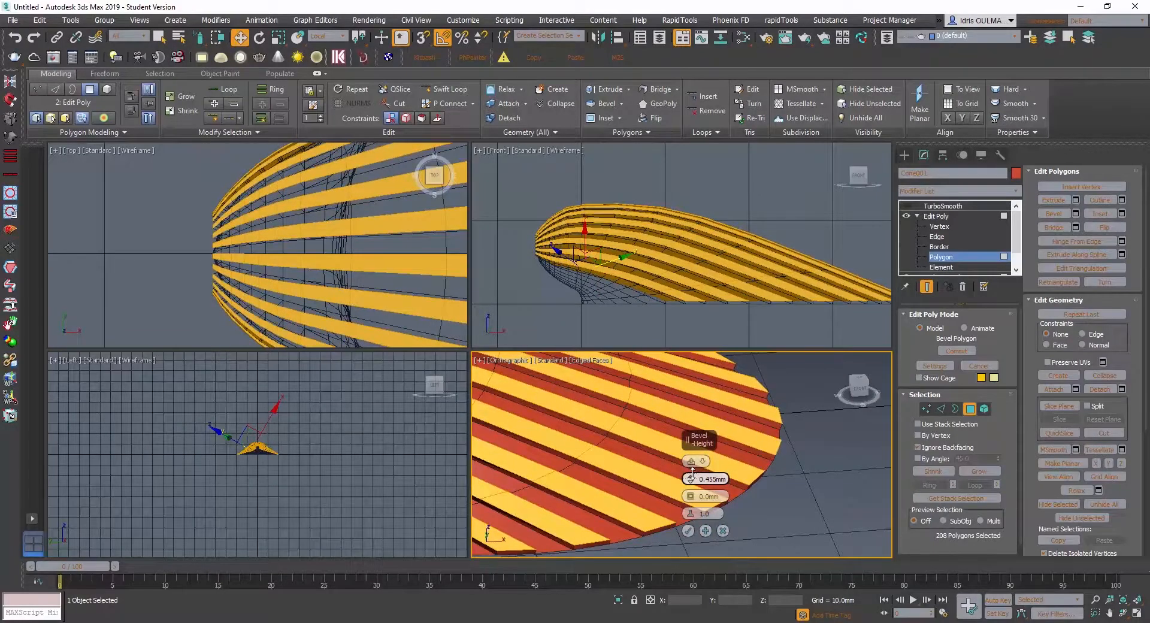
scroll(618, 473, "down", 4)
scroll(648, 481, "up", 5)
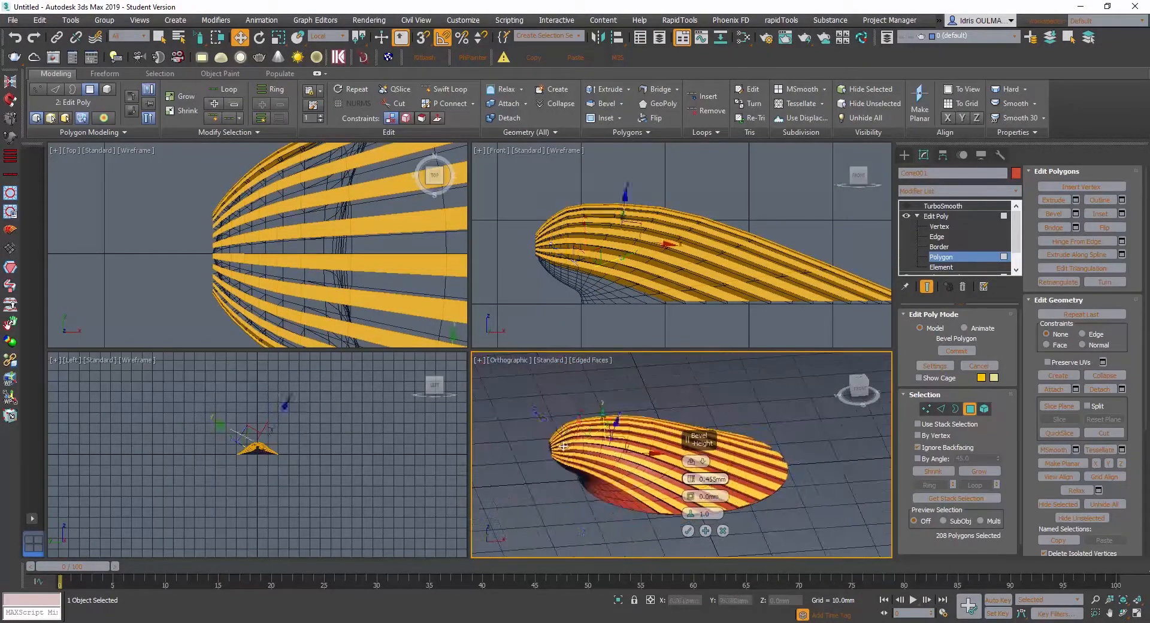
left_click(688, 531)
- Turn on the TurboSmooth modifier and deselect the shell to preview the smoothed ribs
middle_click_drag(688, 532, 732, 487, "alt")
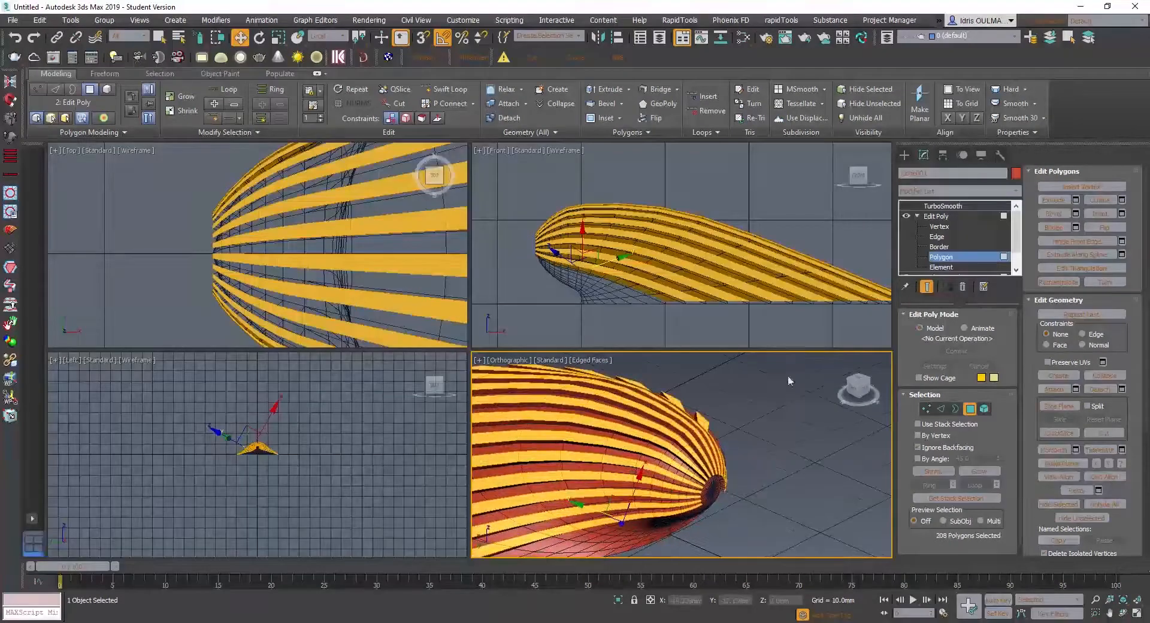
left_click(937, 206)
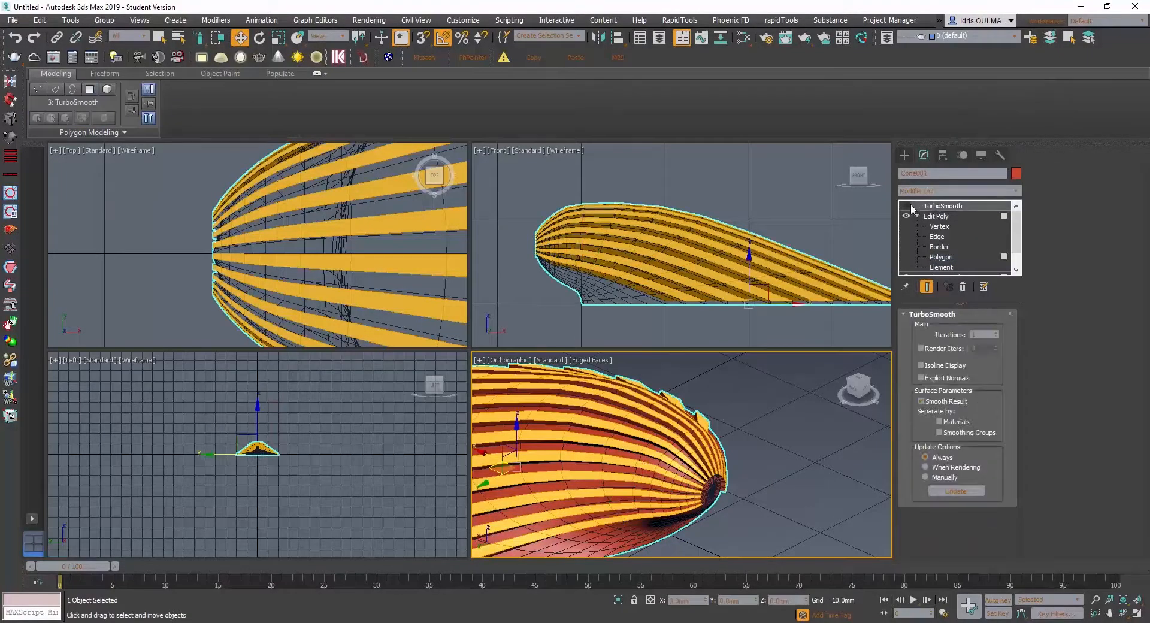
left_click(907, 206)
middle_click_drag(710, 457, 746, 496, "alt")
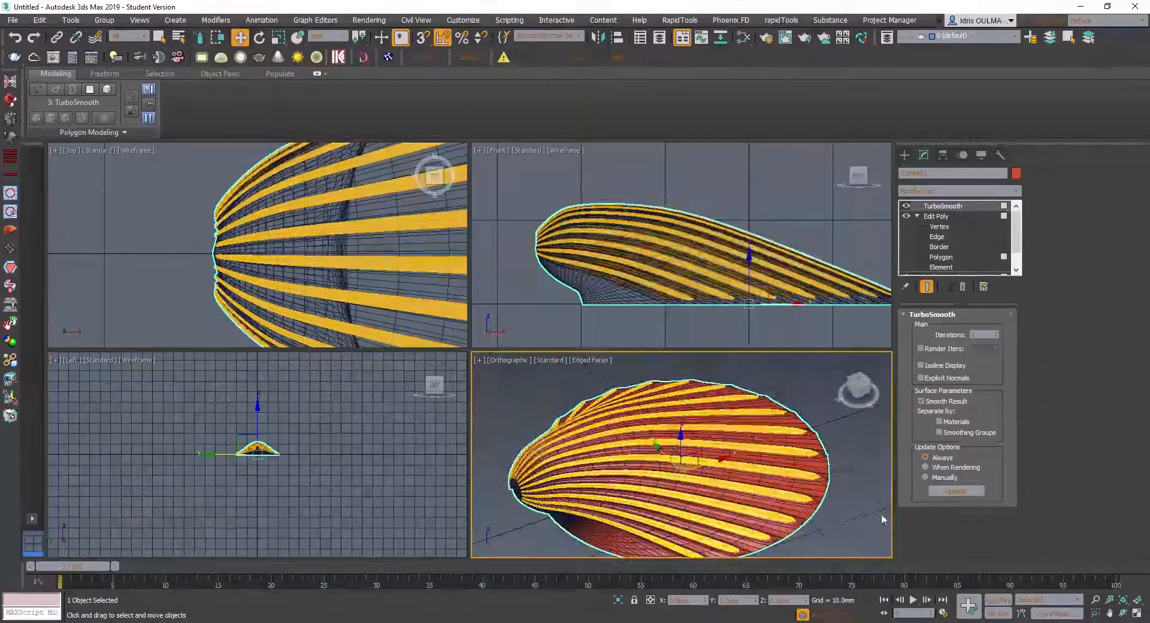
left_click(839, 513)
scroll(706, 463, "down", 2)
mouse_move(706, 463)
middle_mouse_down("alt")
mouse_move(753, 478)
mouse_move(765, 469)
mouse_move(765, 484)
mouse_move(696, 463)
middle_mouse_up("alt")
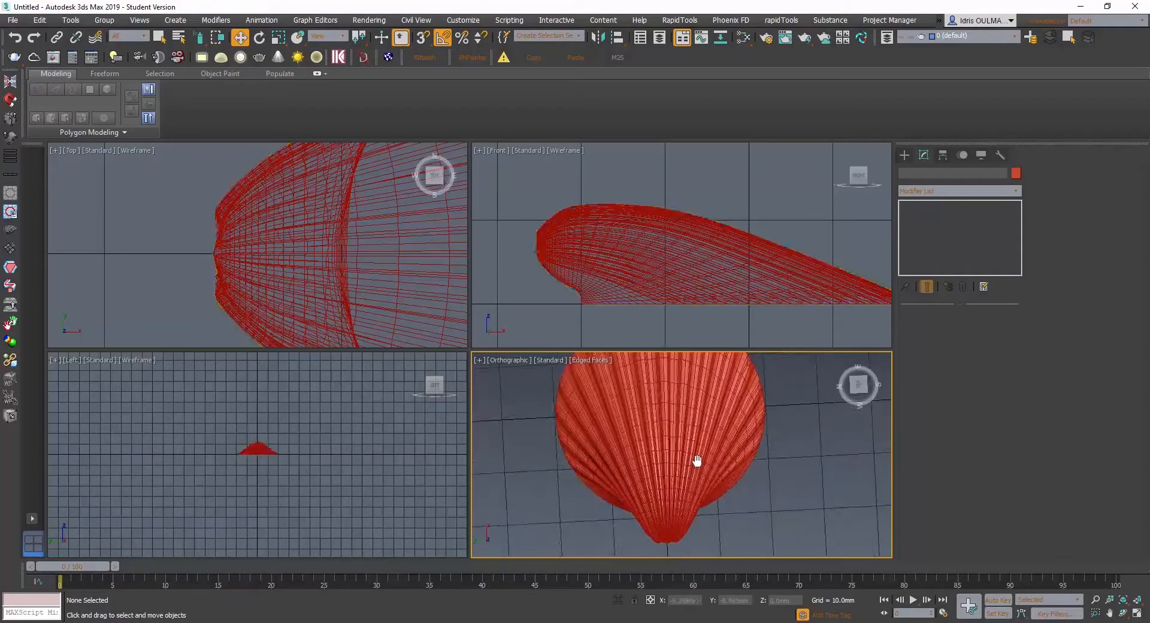
- Examine the smoothed ribs around the hinge and shell surface with edge display hidden, and restore the edge display
key("F4")
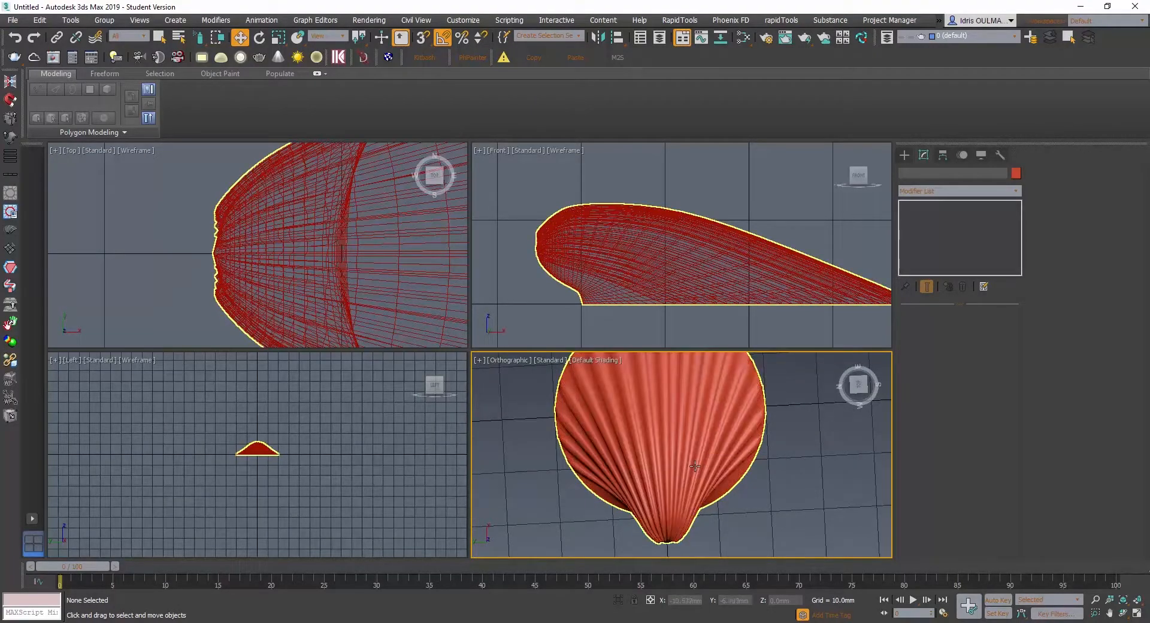
middle_click_drag(695, 466, 628, 493, "alt")
scroll(663, 482, "down", 2)
scroll(633, 499, "up", 2)
scroll(632, 499, "down", 2)
scroll(646, 498, "up", 4)
scroll(647, 498, "up", 2)
scroll(647, 498, "down", 4)
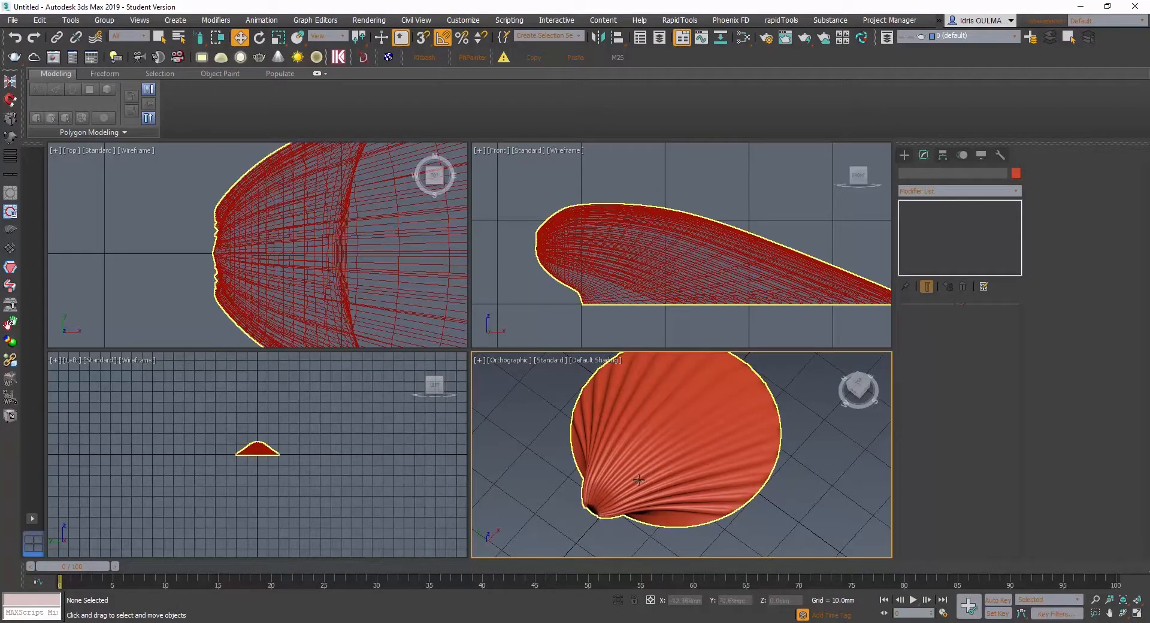
key("F4")
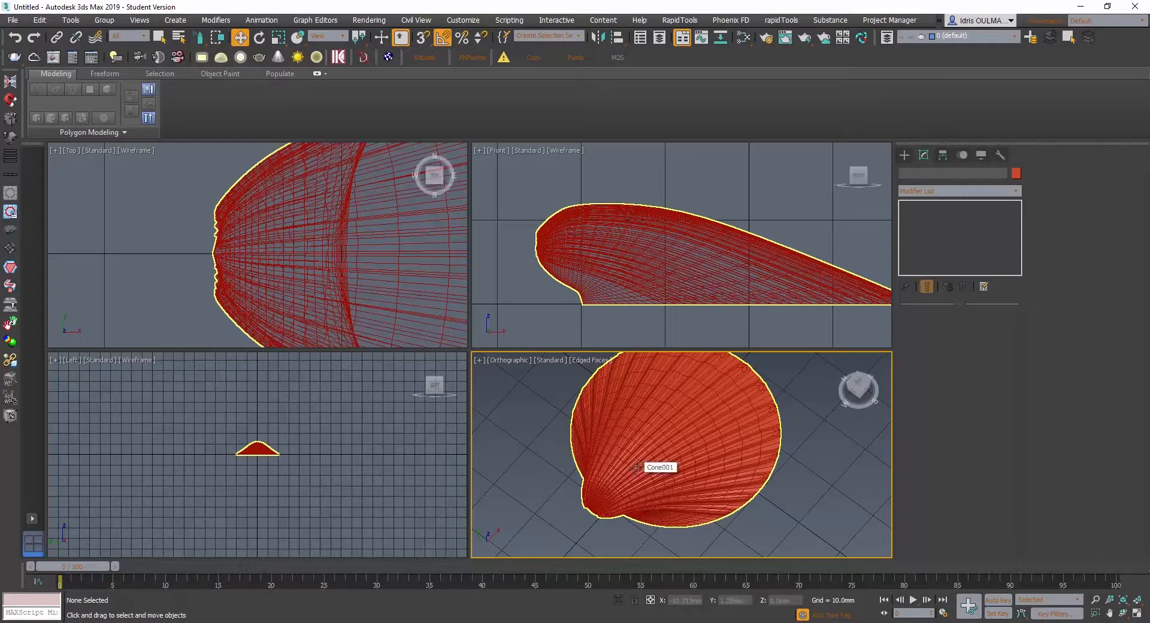
- Undo the strip bevel on the shell and turn off TurboSmooth
left_click(636, 467)
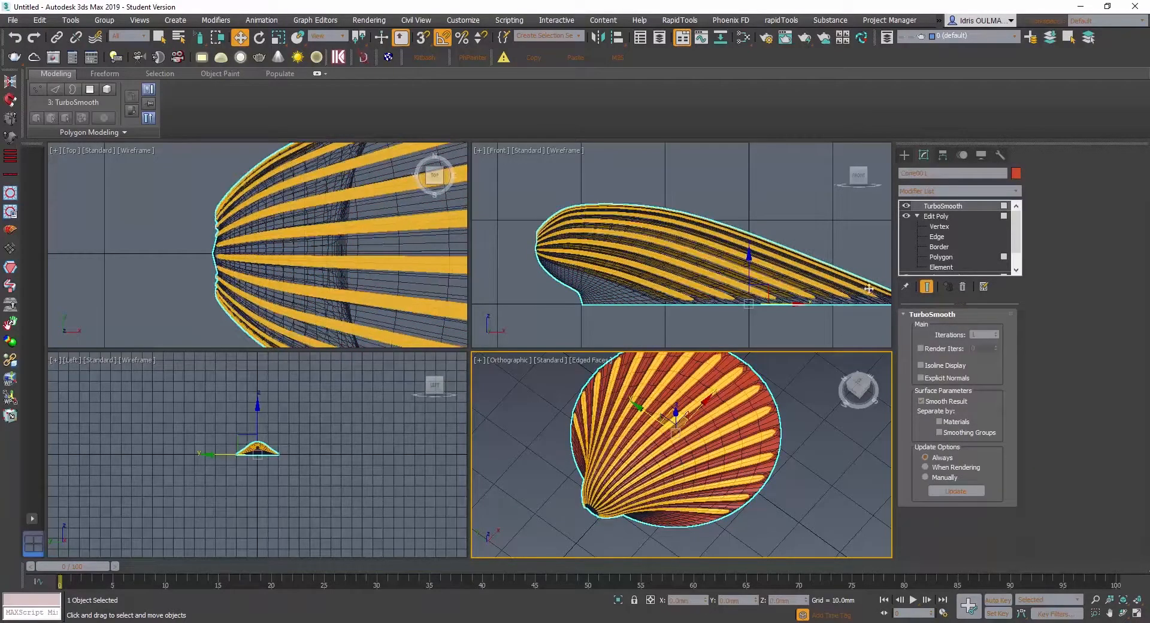
key("ctrl+z")
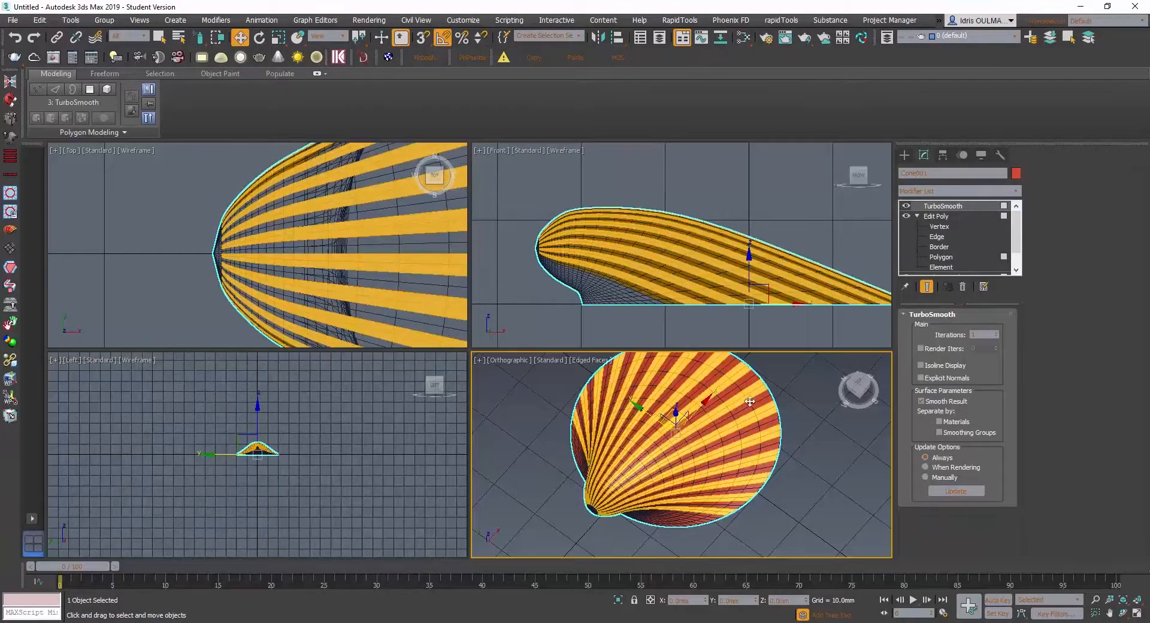
left_click(907, 206)
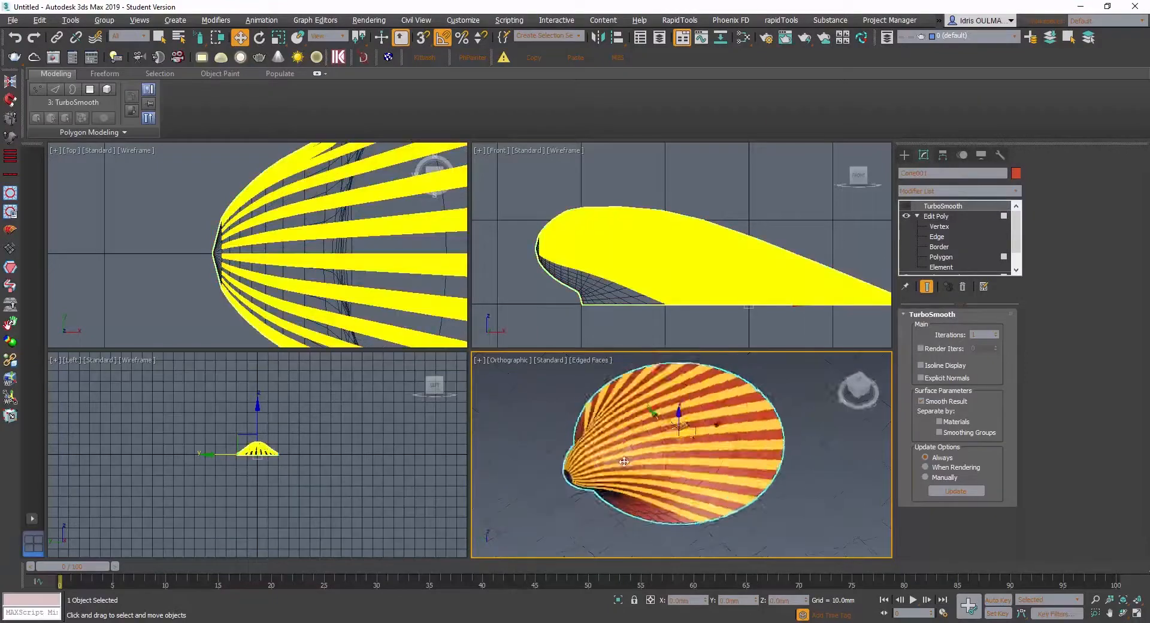
middle_click_drag(653, 490, 635, 477, "alt")
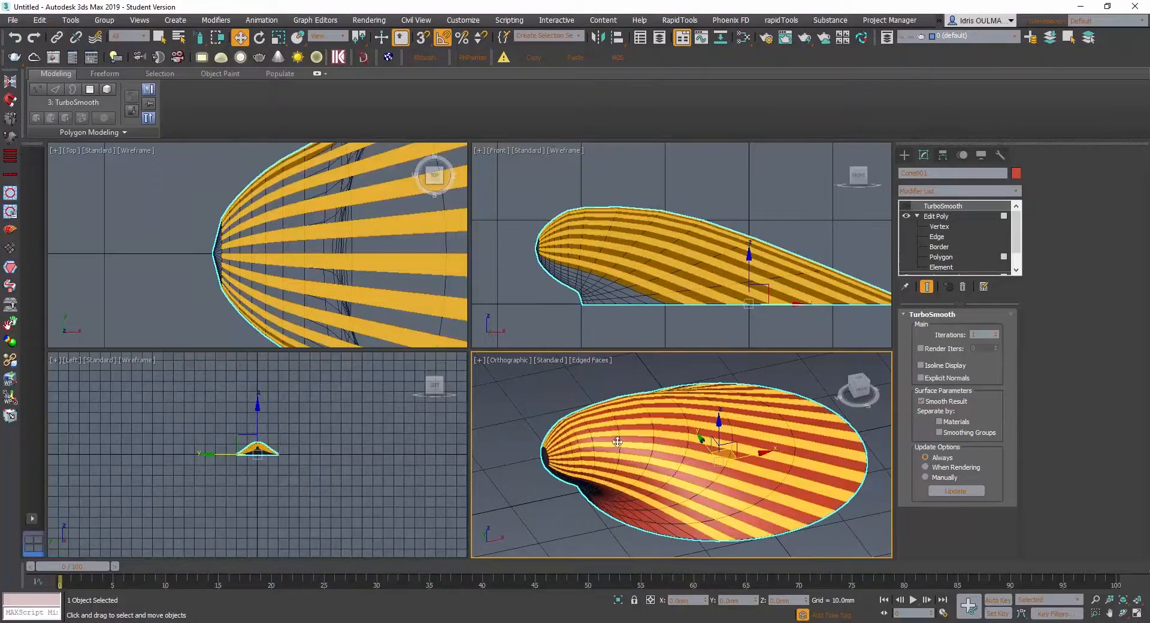
scroll(575, 447, "up", 8)
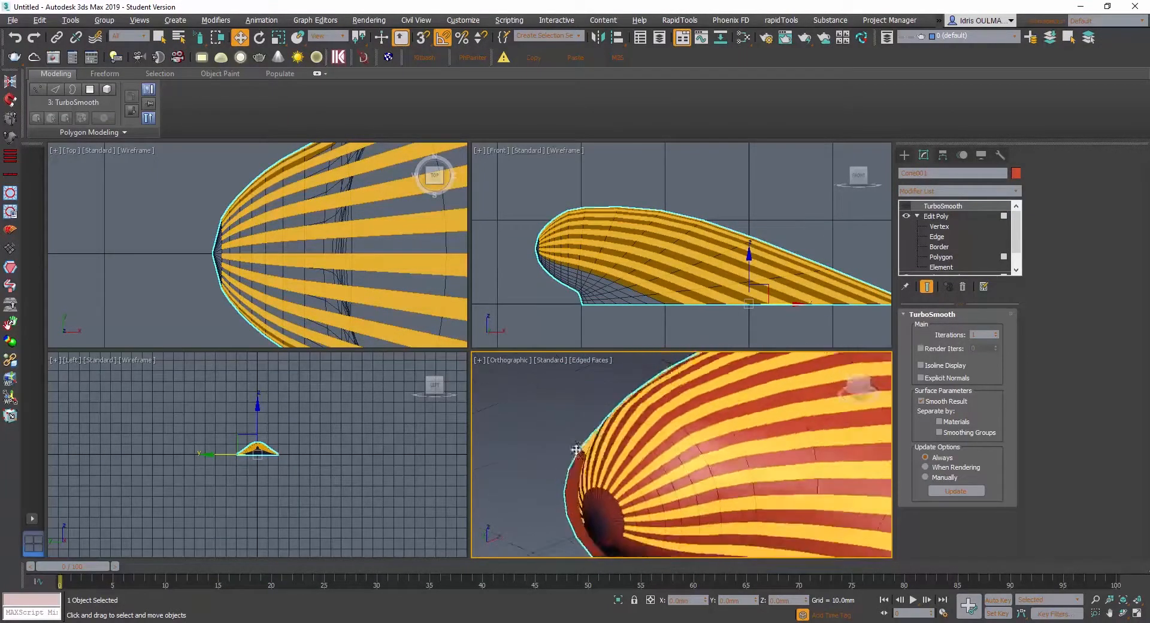
middle_click_drag(587, 446, 614, 466, "alt")
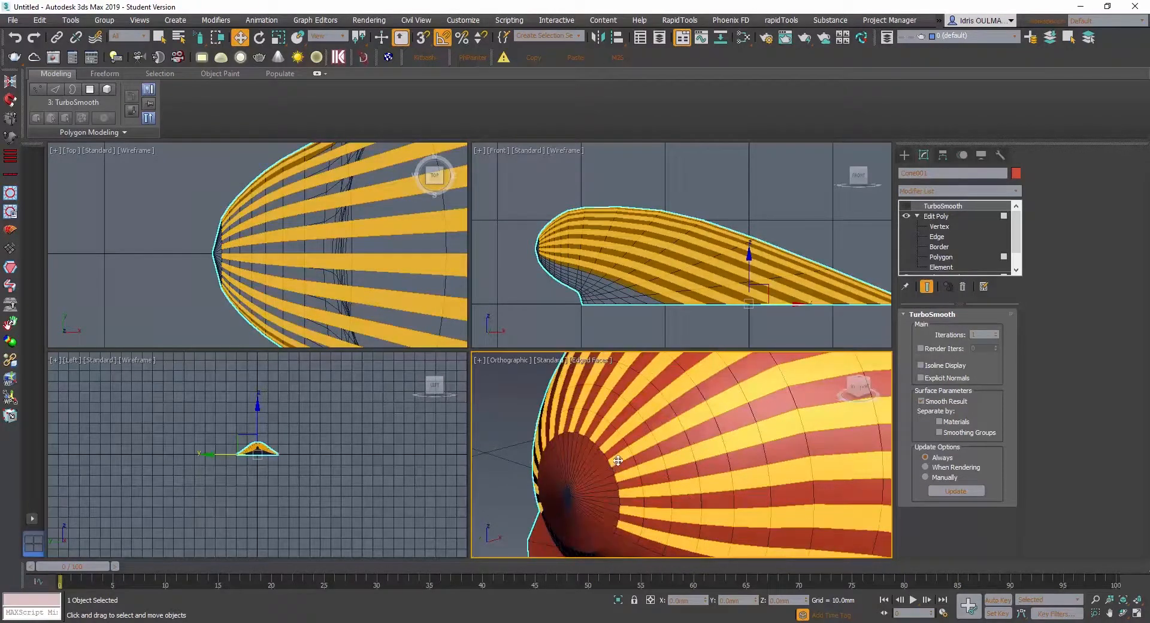
- Return to the Edit Poly polygon selection and bevel the alternate strips about 0.184 mm along local normals
right_click(618, 452)
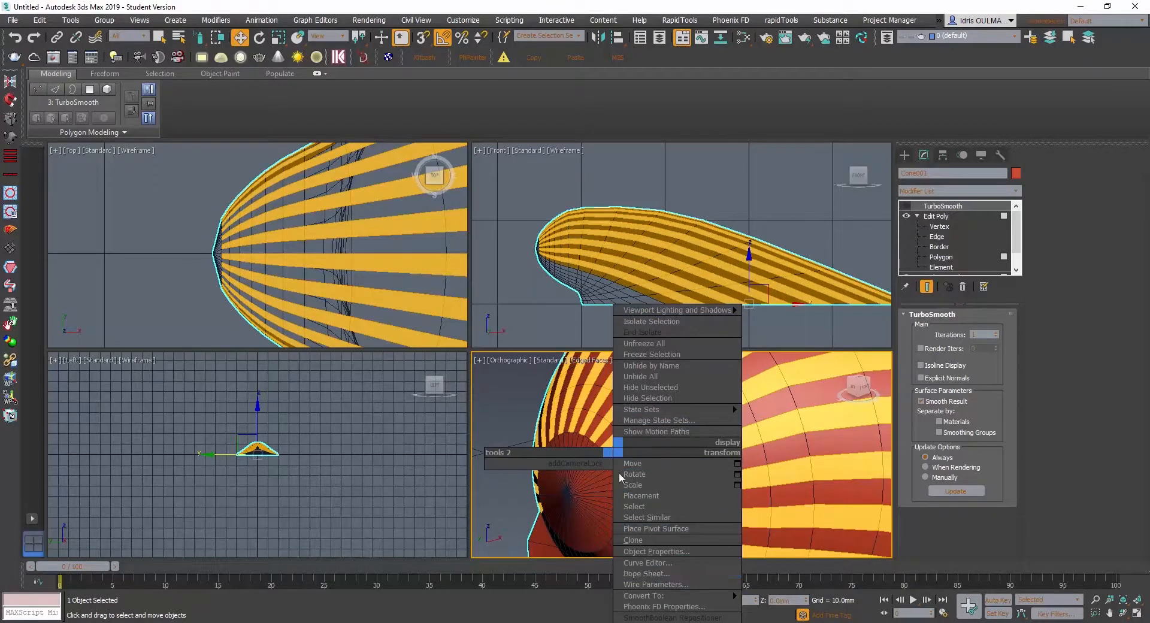
left_click(781, 439)
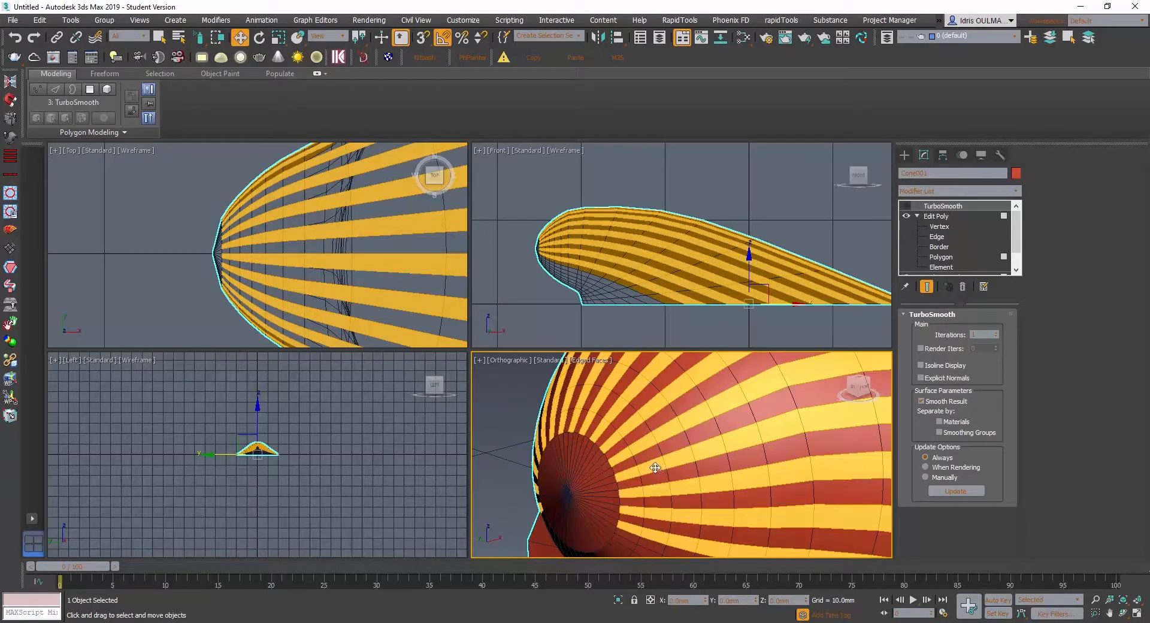
left_click(938, 217)
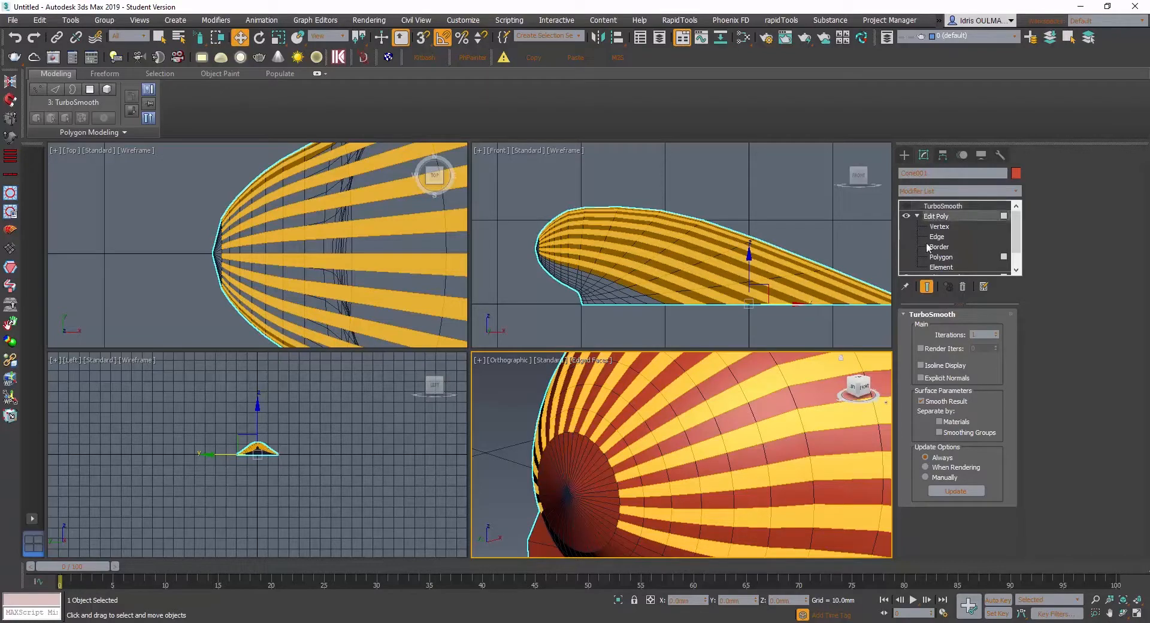
key("4")
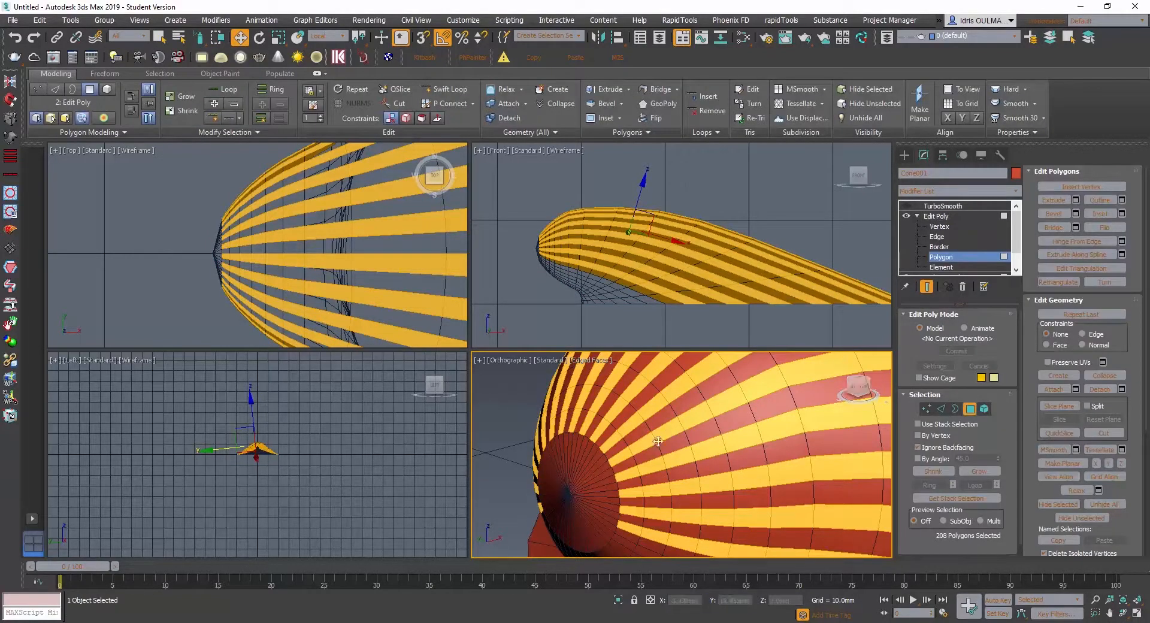
right_click(626, 457)
left_click(511, 513)
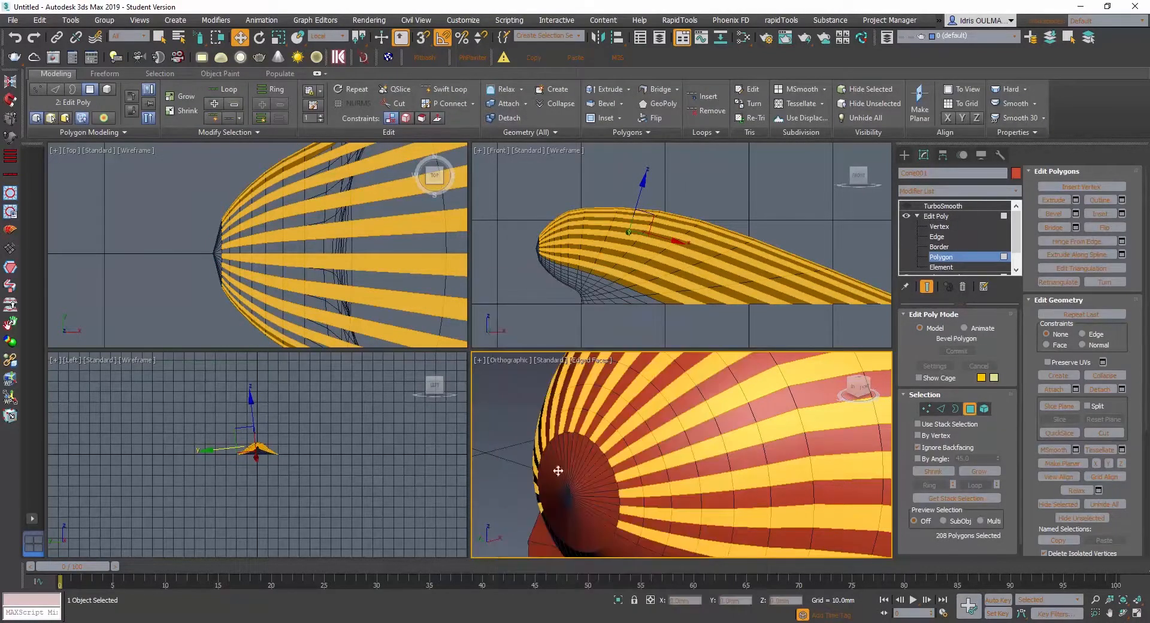
left_click_drag(692, 483, 695, 467)
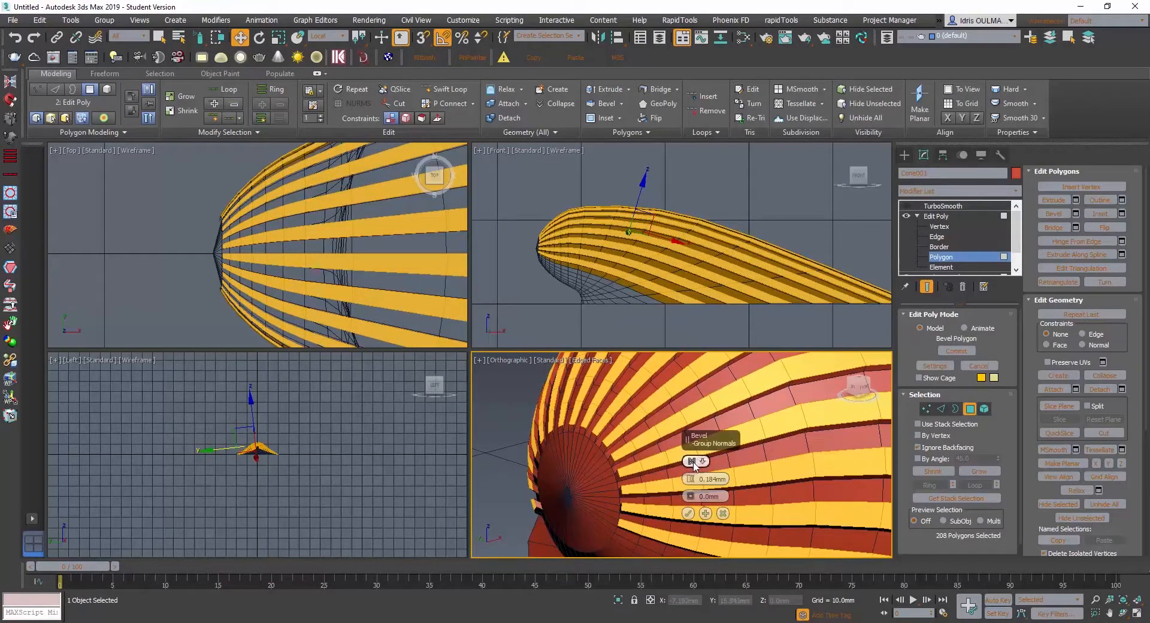
left_click(692, 462)
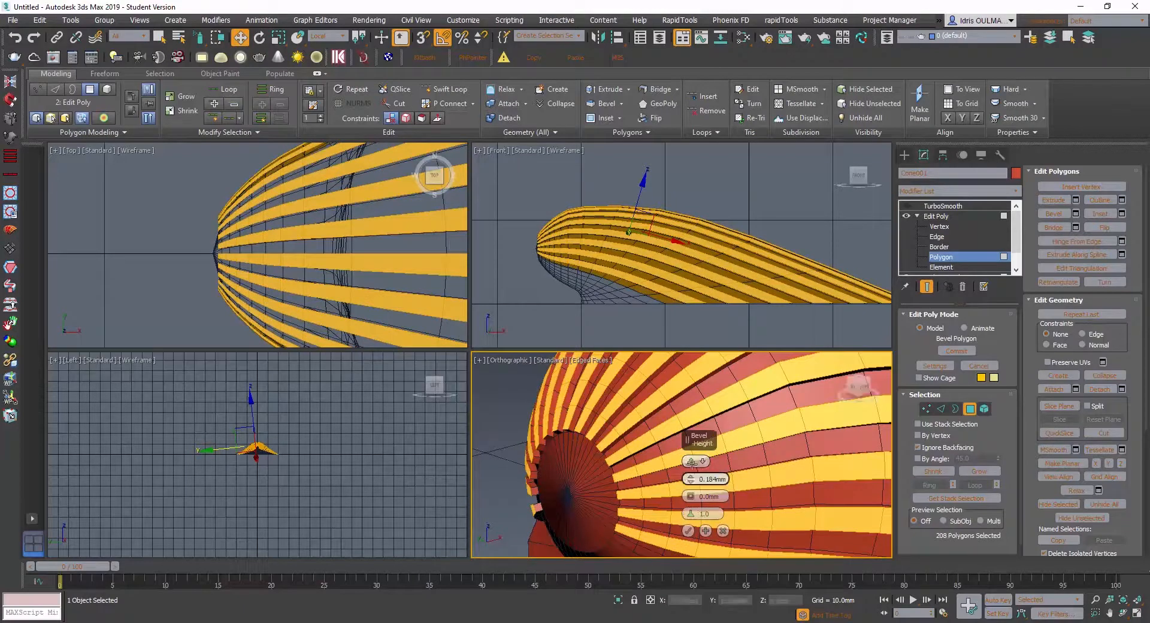
- Set the bevel height to 0.15 mm and inspect the ribs along the rim and around the hinge
middle_click_drag(605, 467, 621, 471, "alt")
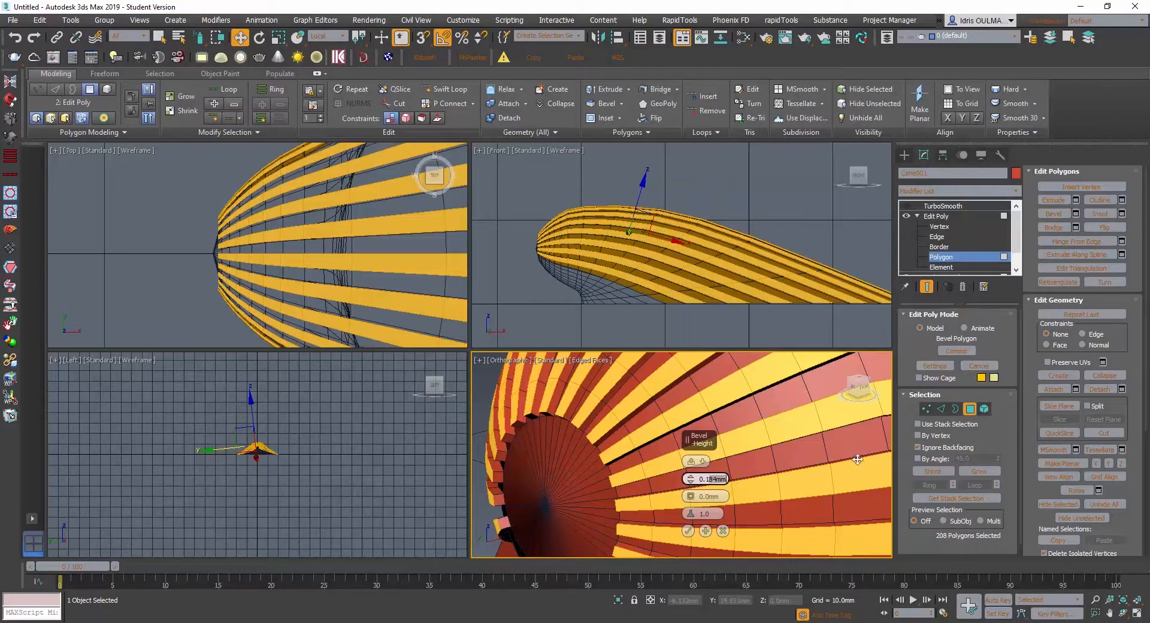
key("Return")
scroll(651, 466, "down", 4)
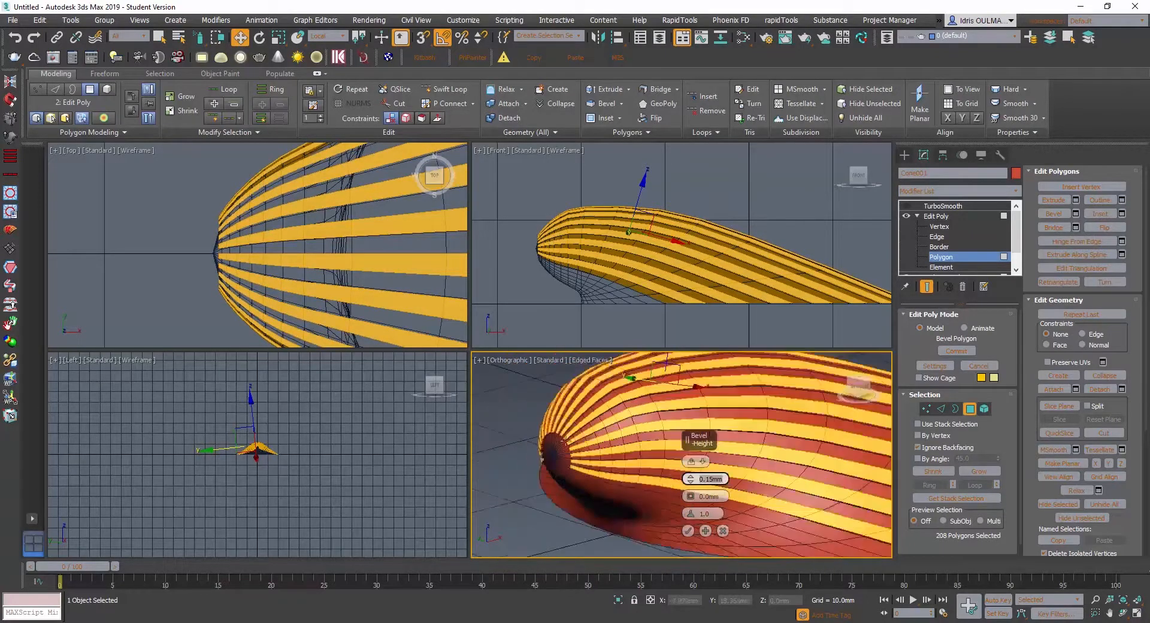
middle_click_drag(651, 466, 446, 465, "alt")
middle_click_drag(671, 440, 476, 418)
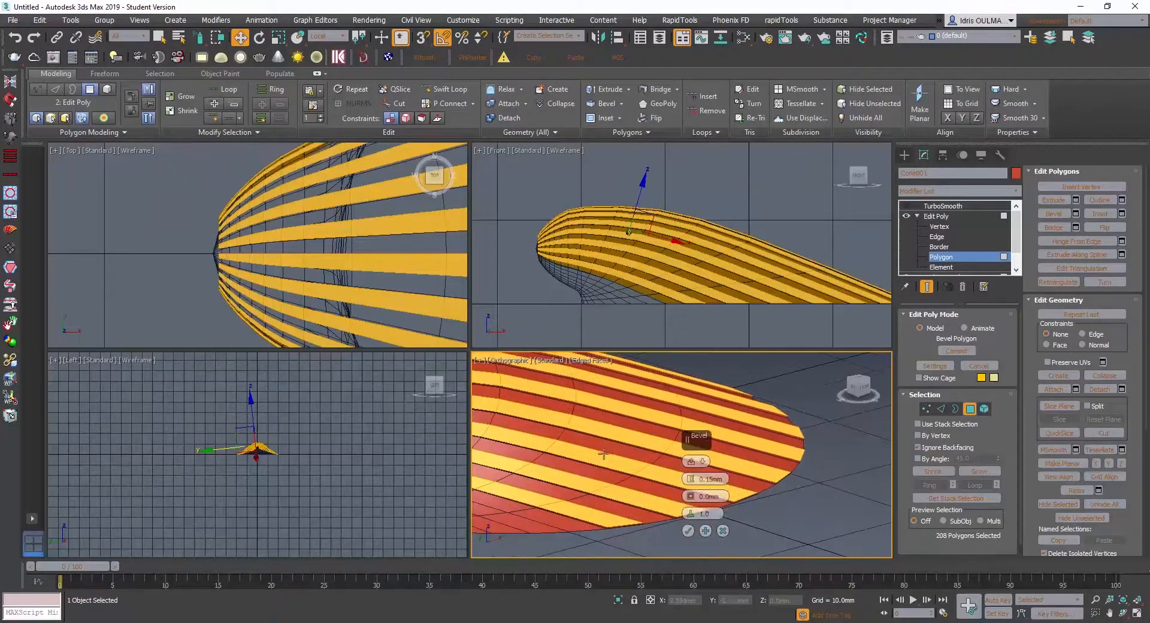
middle_click_drag(578, 470, 547, 465, "alt")
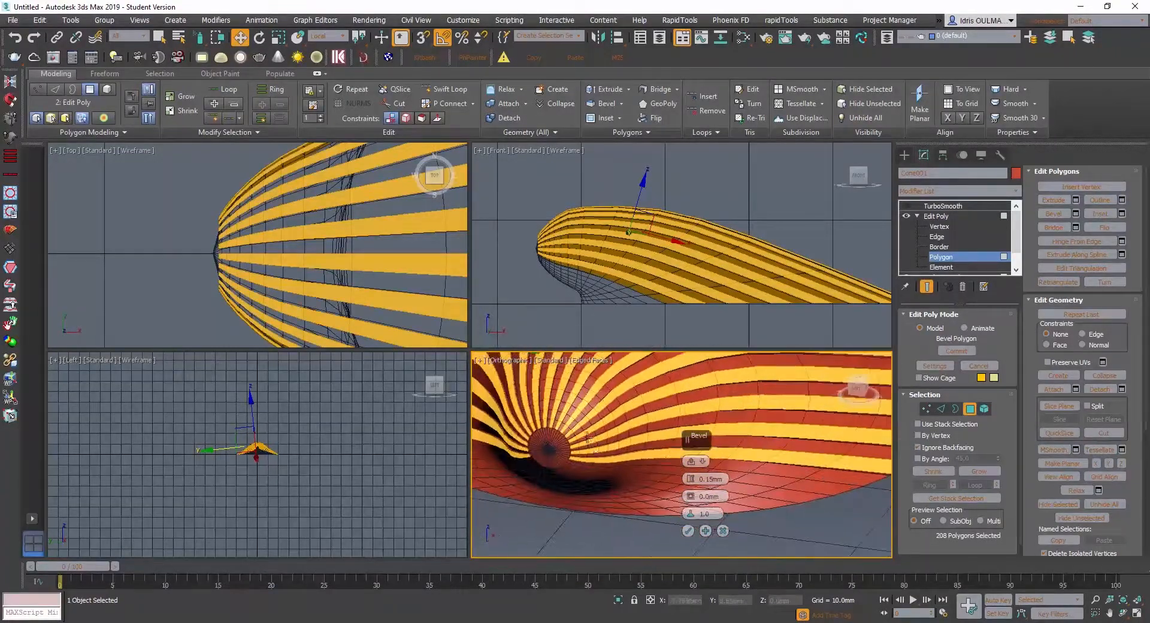
- Apply the 0.15 mm bevel to the alternate strips, turn TurboSmooth back on and deselect the shell
scroll(586, 438, "up", 7)
scroll(586, 436, "down", 5)
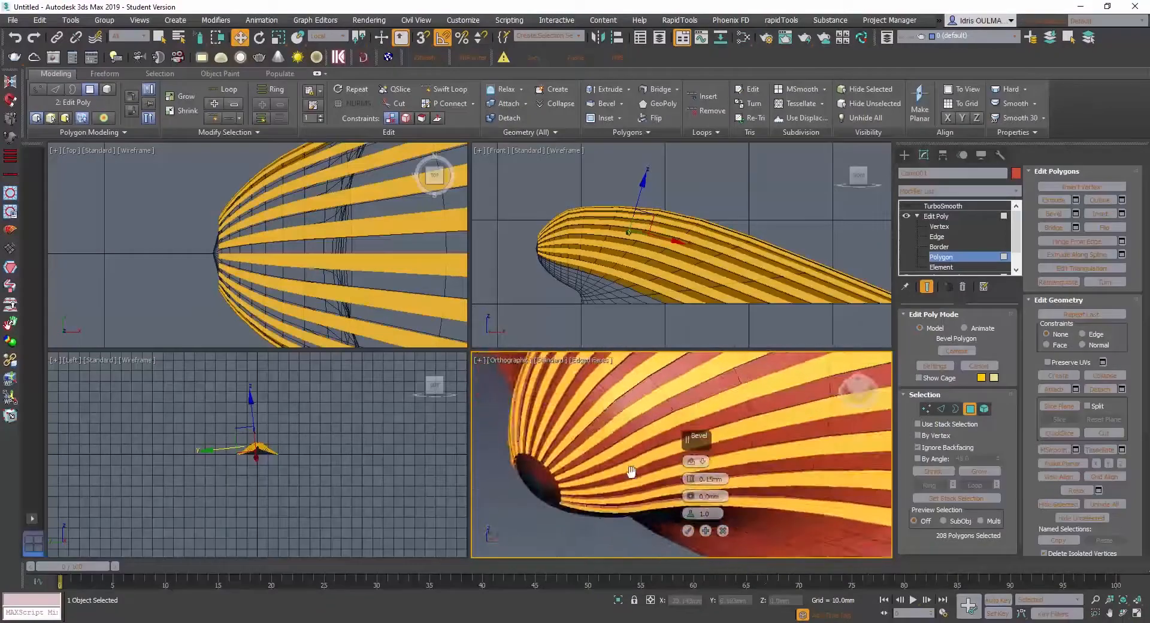
left_click(689, 531)
middle_click_drag(690, 530, 562, 498, "alt")
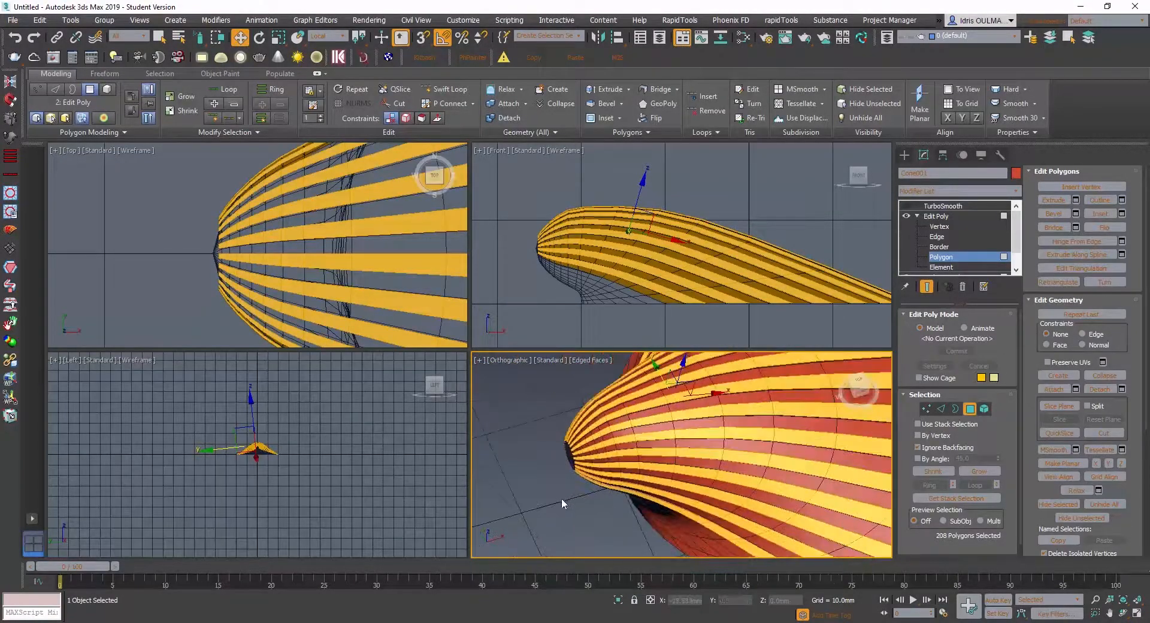
left_click(907, 206)
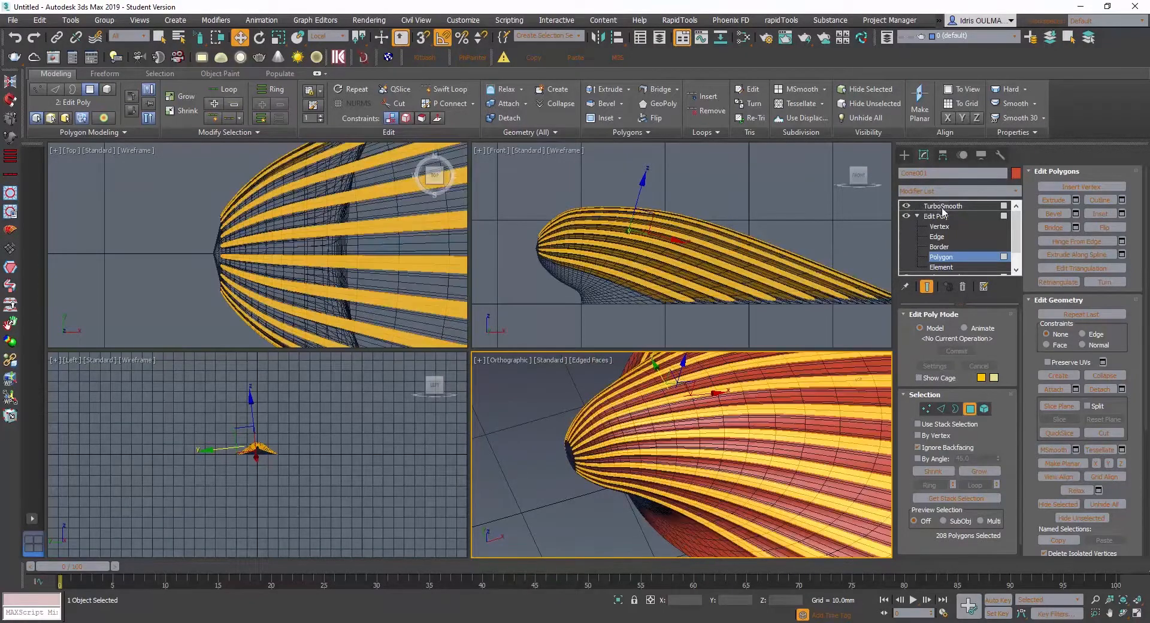
left_click(942, 207)
left_click(539, 460)
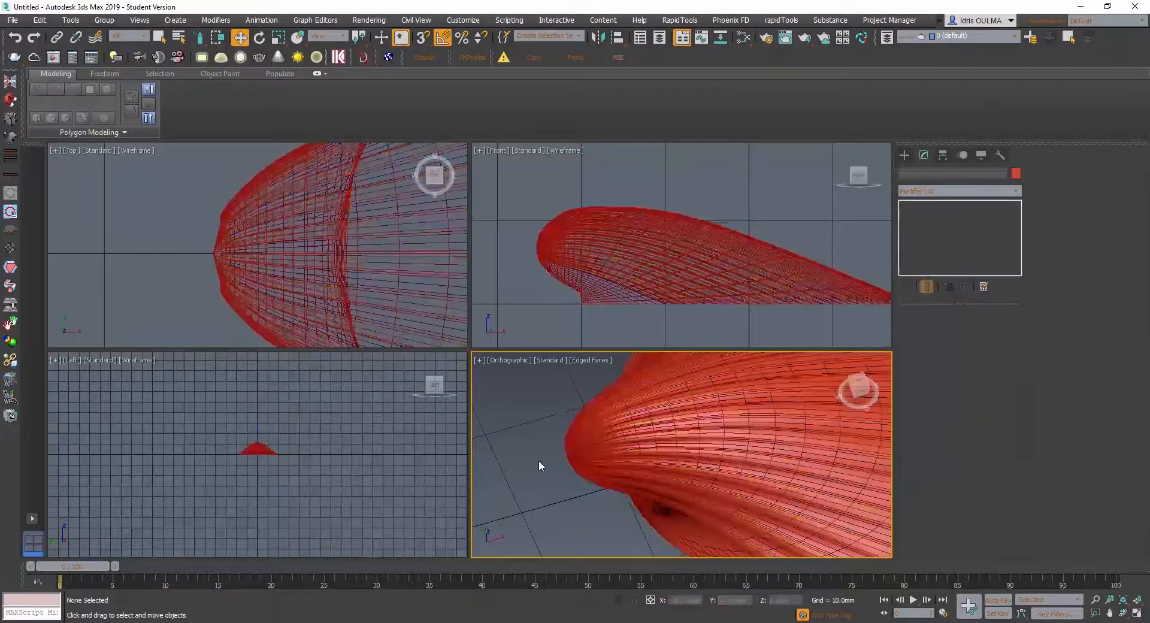
- Hide the edge display and examine the smoothed ribs across the whole shell
scroll(539, 461, "down", 4)
middle_click_drag(562, 460, 632, 493, "alt")
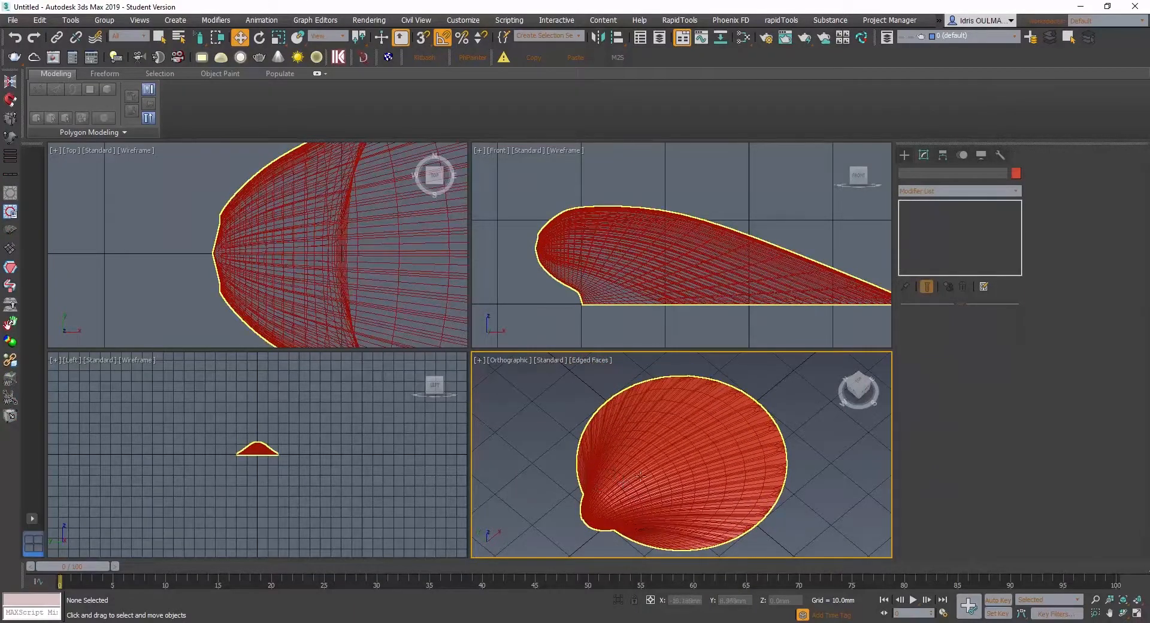
key("F4")
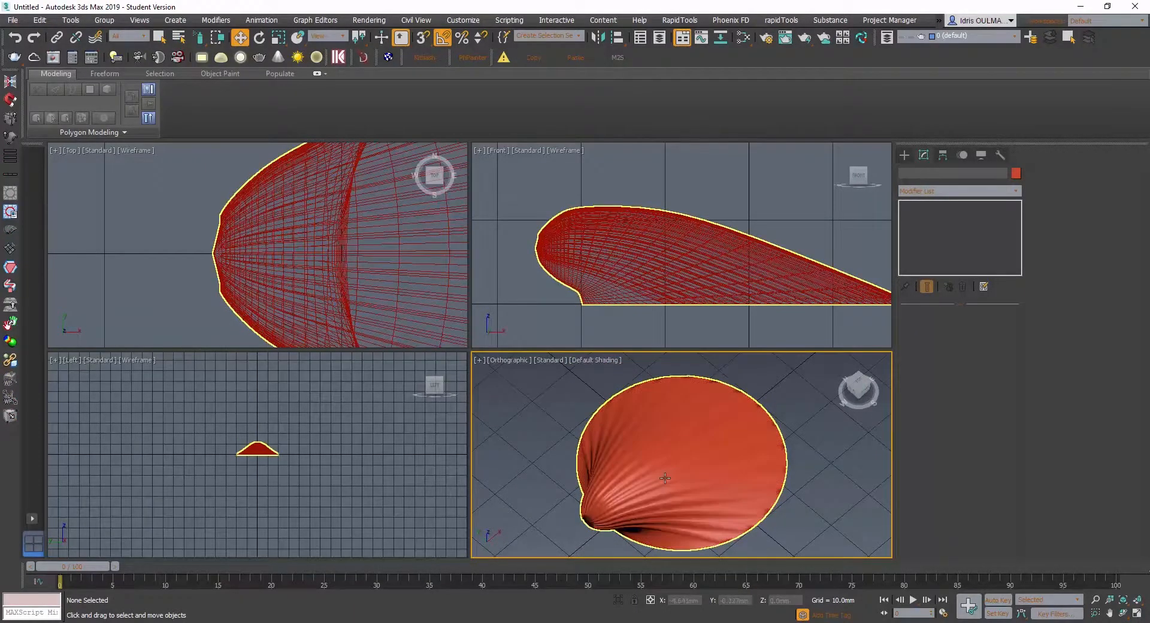
scroll(665, 478, "up", 2)
mouse_move(665, 478)
middle_mouse_down("alt")
mouse_move(736, 450)
mouse_move(712, 449)
middle_mouse_up("alt")
scroll(713, 462, "down", 4)
scroll(712, 449, "up", 3)
- Set the orthographic viewport's shading to Clay and examine the ribs from the hinge to the rim
left_click(581, 361)
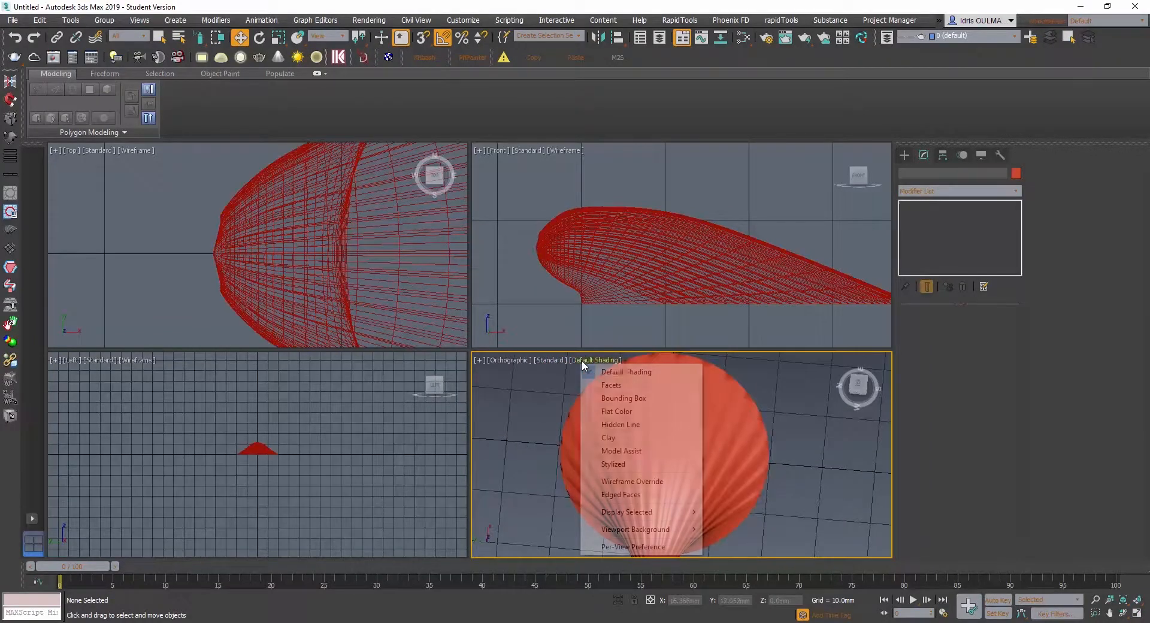
left_click(636, 439)
scroll(671, 441, "up", 2)
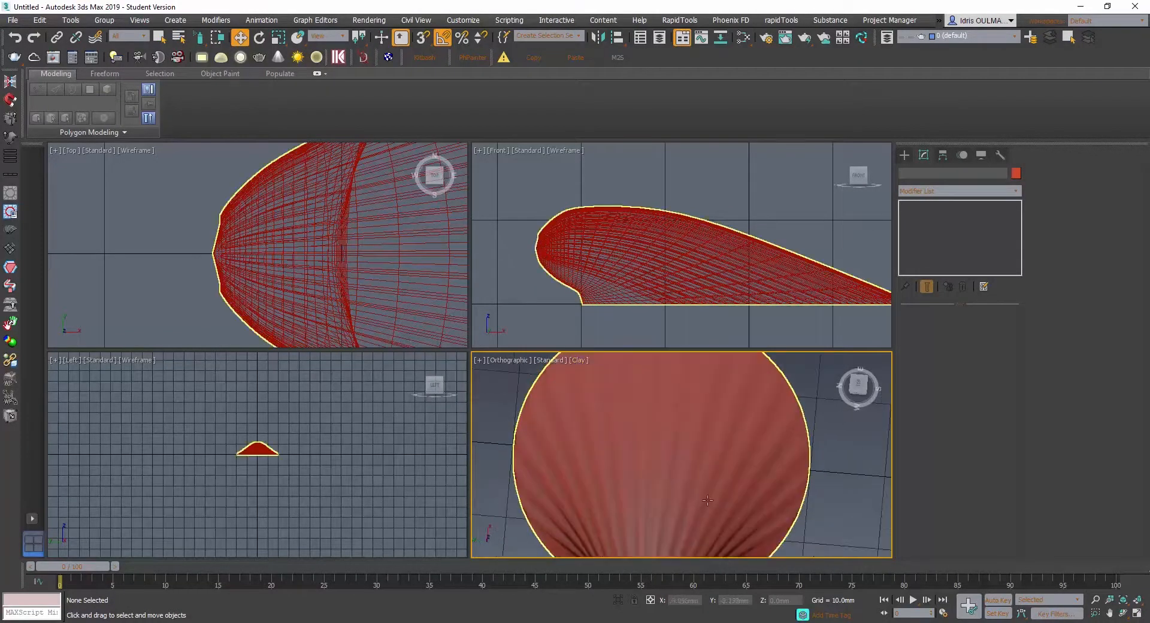
scroll(687, 456, "down", 5)
middle_click_drag(687, 457, 710, 453, "alt")
scroll(709, 453, "up", 5)
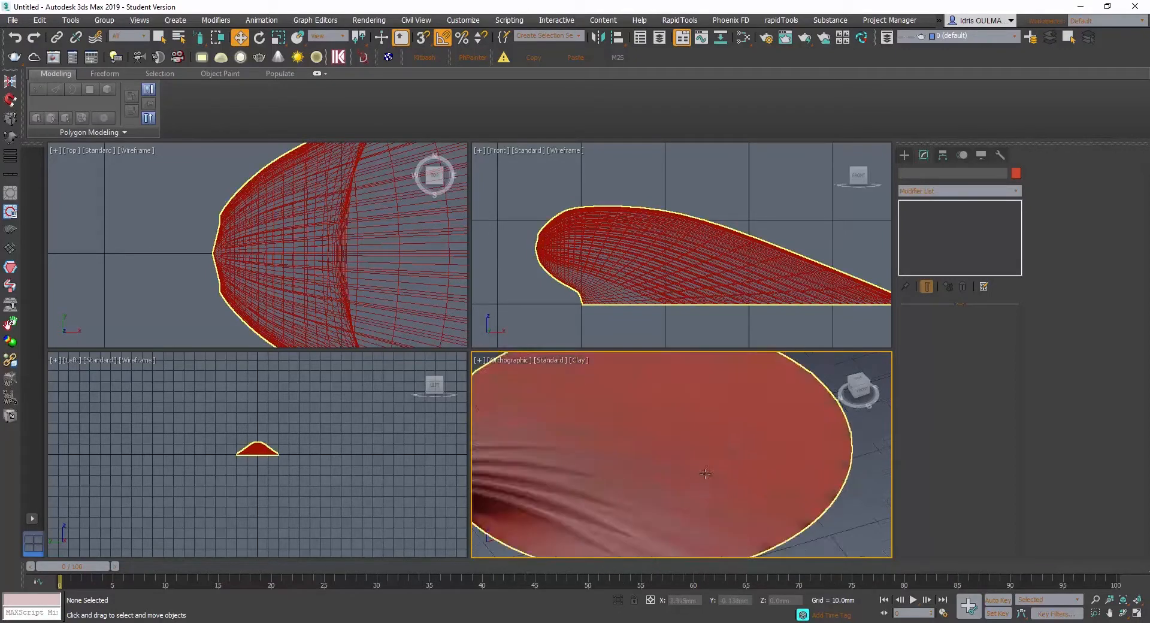
scroll(719, 474, "down", 4)
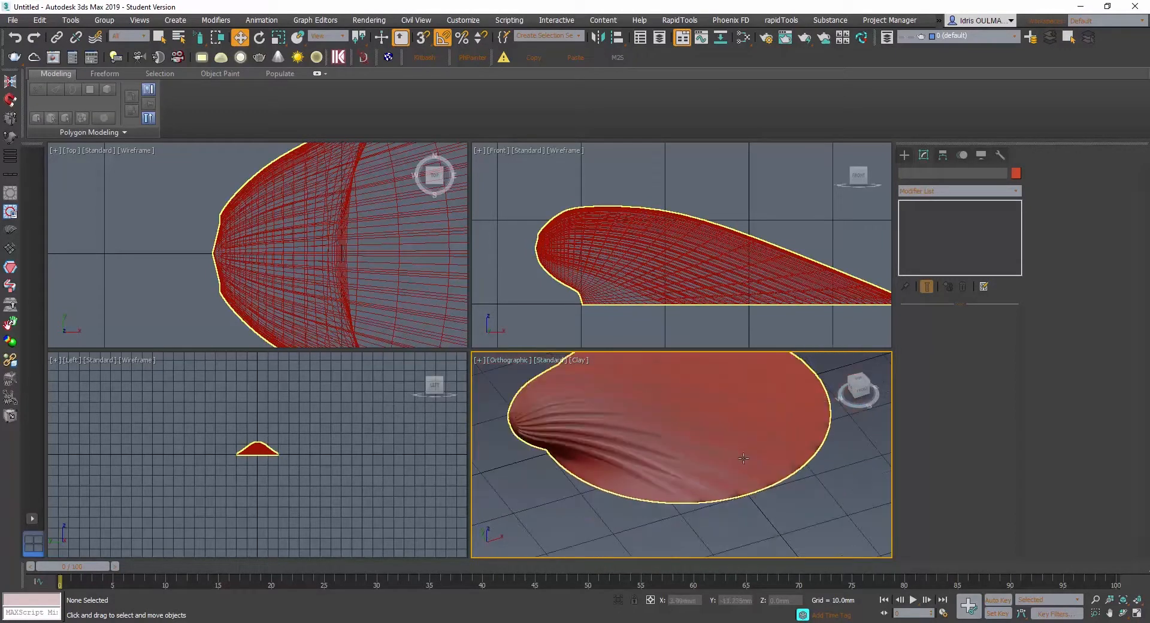
middle_click_drag(744, 459, 681, 486, "alt")
scroll(641, 508, "up", 5)
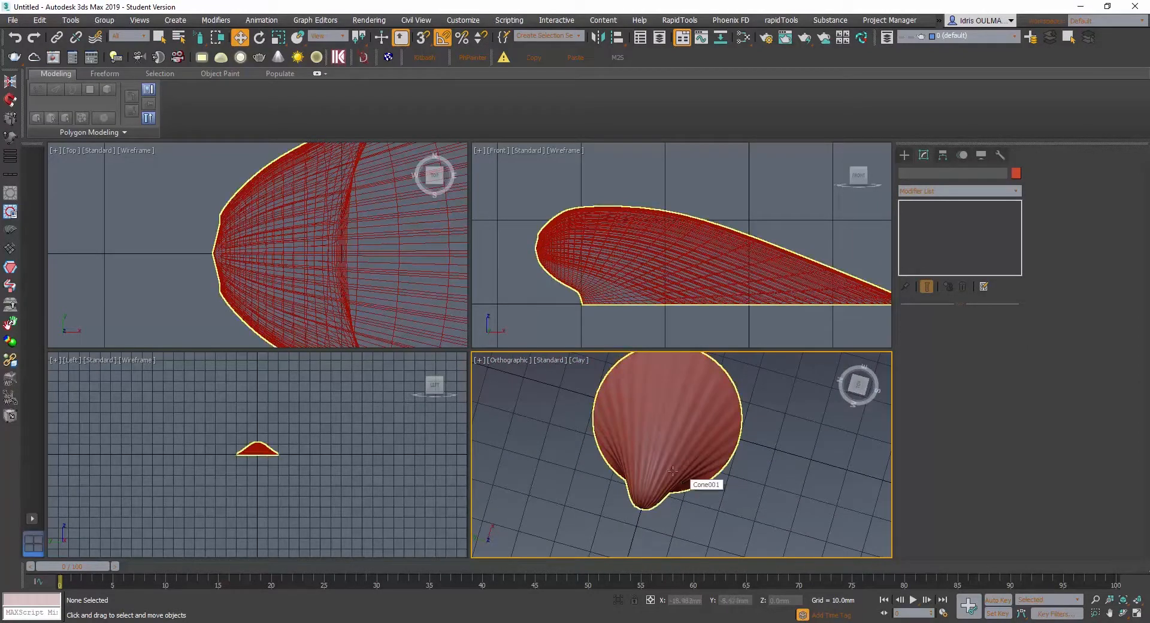
scroll(654, 427, "up", 2)
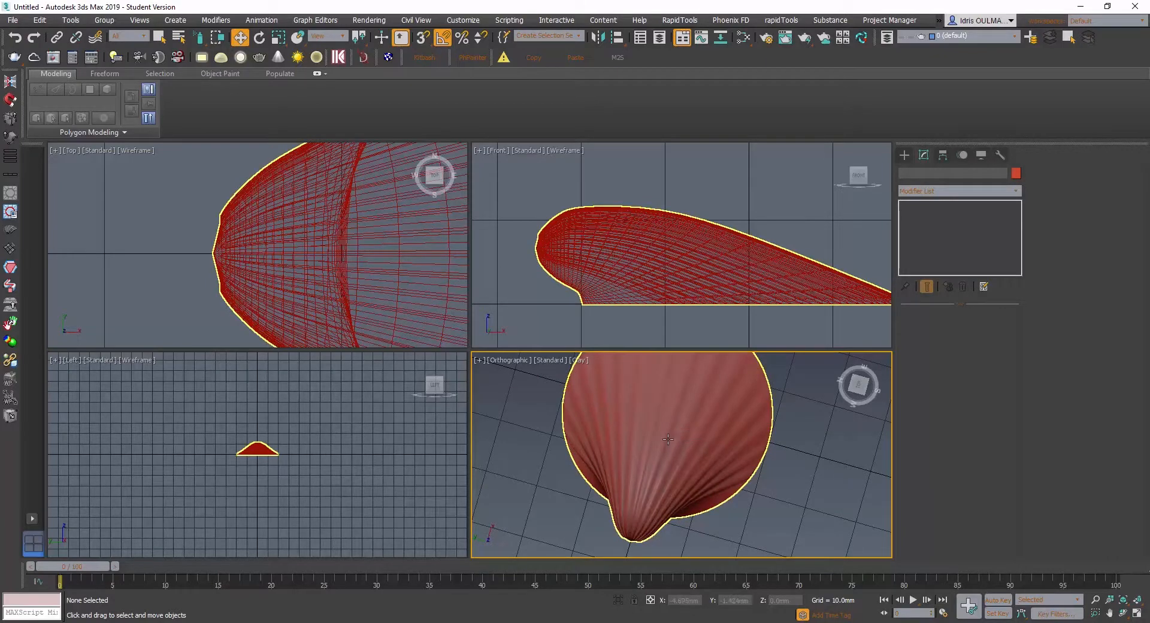
- Restore the edge display and turn off TurboSmooth on the shell
key("F4")
middle_click_drag(670, 455, 637, 450, "alt")
left_click(637, 451)
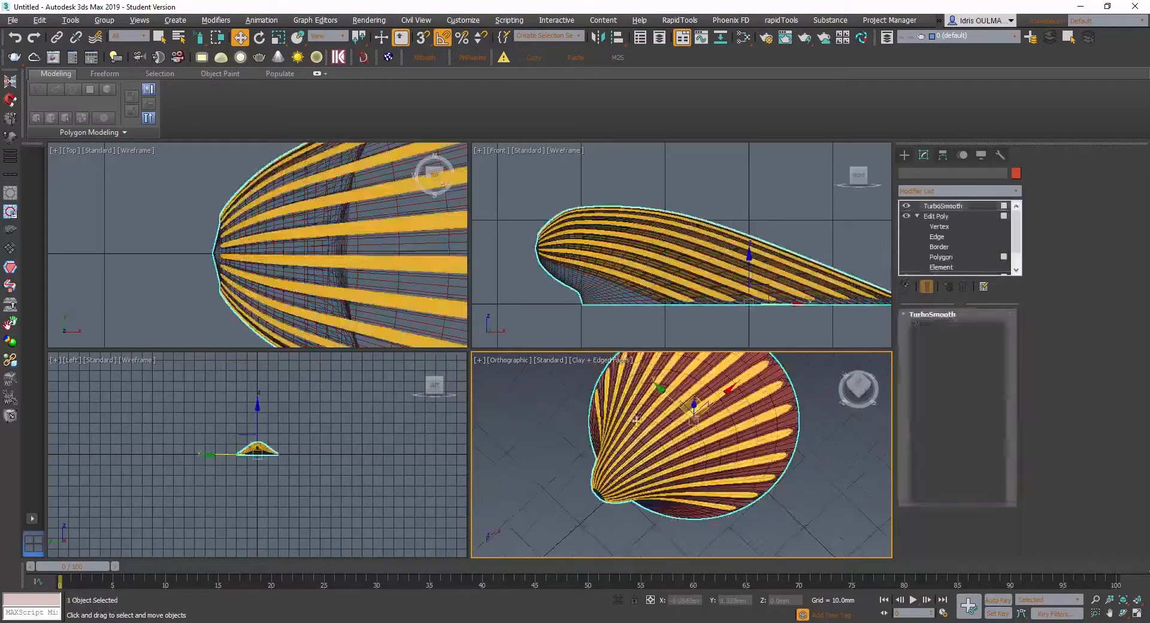
left_click(905, 207)
middle_click_drag(712, 465, 648, 433, "alt")
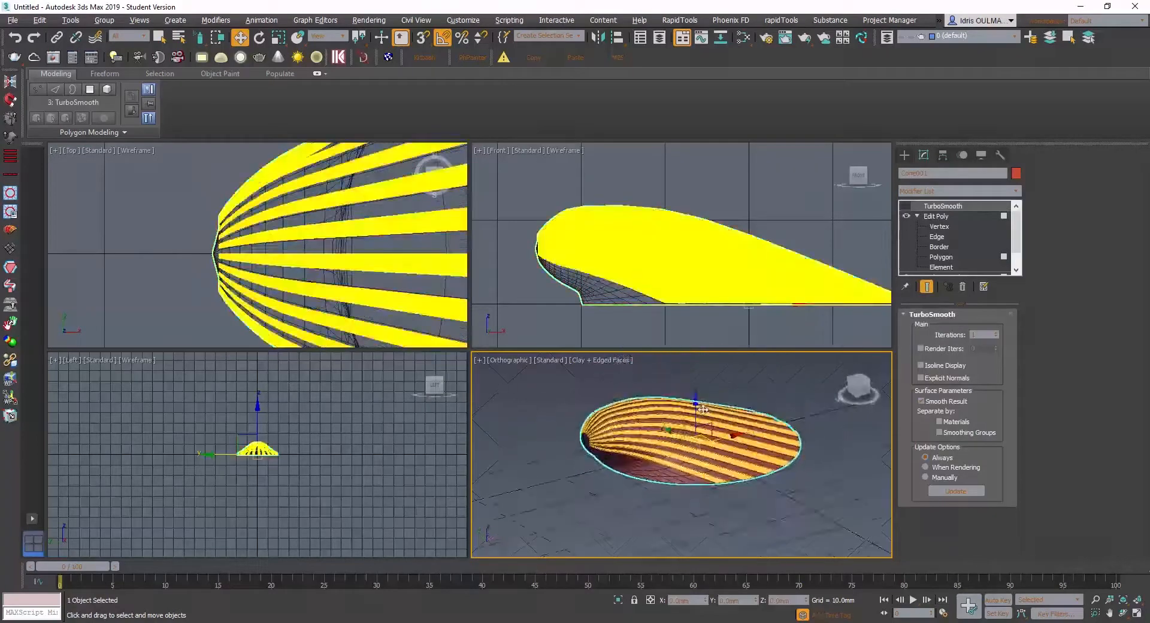
- Examine the unsmoothed ends of the beveled strips where they meet the round hinge cap
scroll(637, 445, "up", 4)
left_click(569, 508)
middle_click_drag(524, 447, 572, 468, "alt")
left_click(572, 468)
scroll(654, 457, "up", 6)
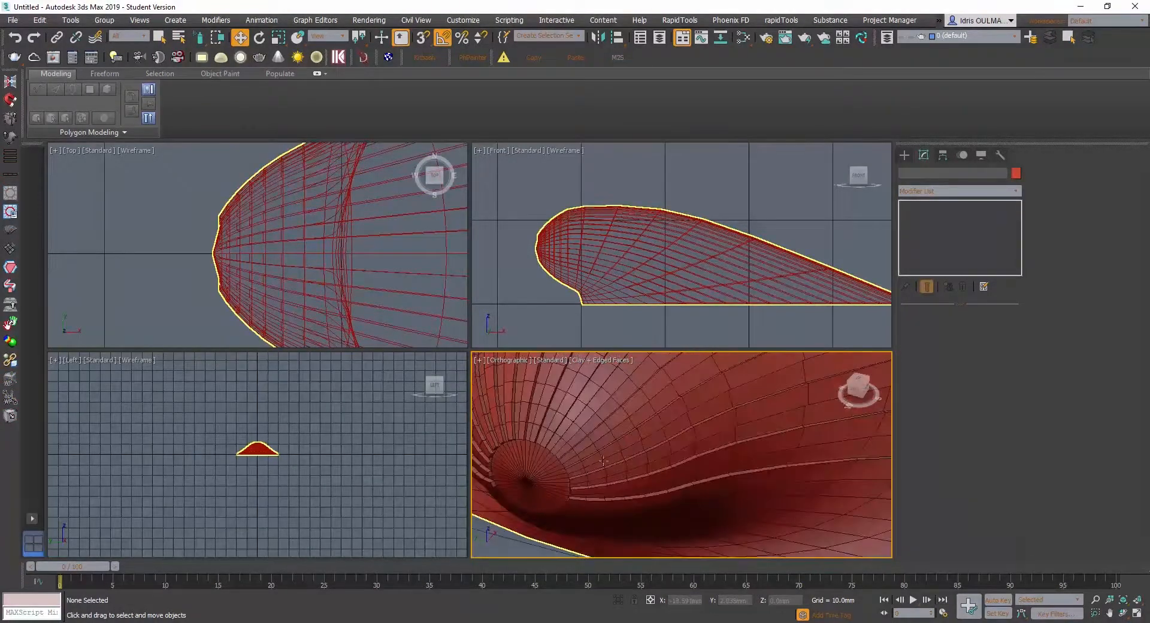
left_click(606, 439)
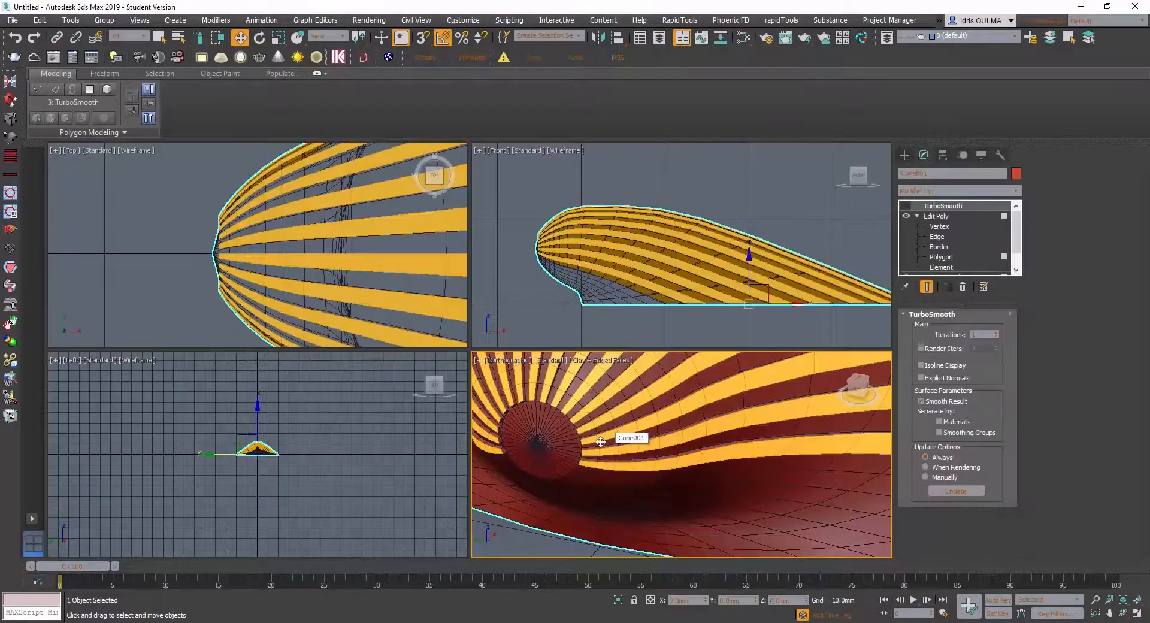
mouse_move(617, 437)
middle_mouse_down()
mouse_move(681, 469)
mouse_move(688, 457)
mouse_move(642, 505)
middle_mouse_up()
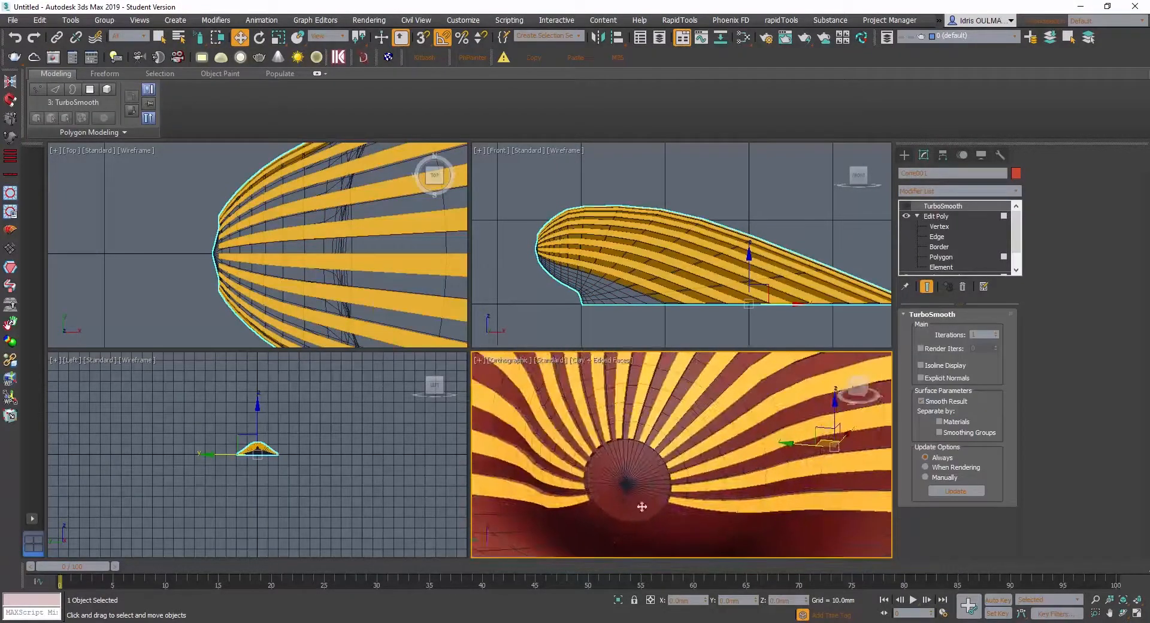
scroll(661, 458, "up", 4)
middle_click_drag(663, 458, 623, 545, "alt")
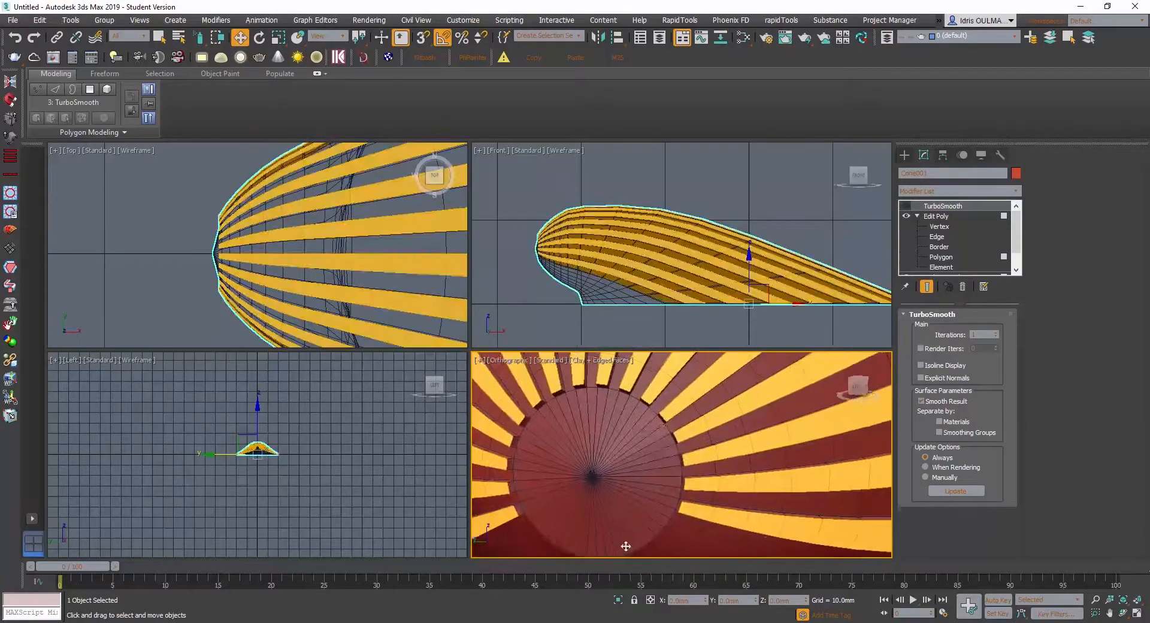
middle_click_drag(664, 426, 634, 483)
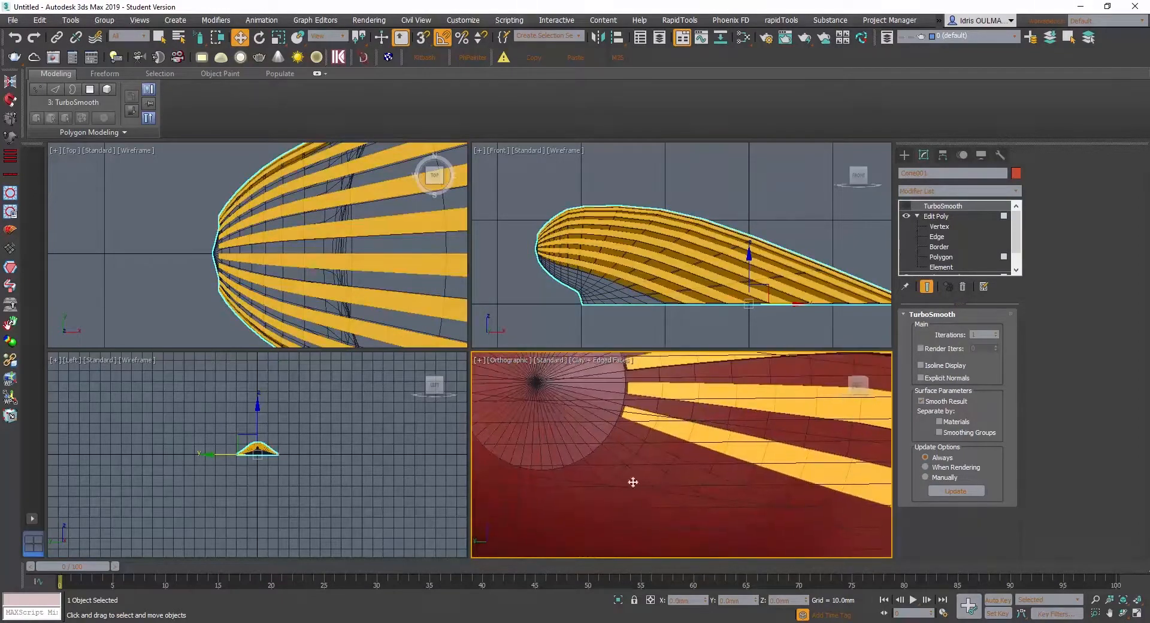
scroll(630, 441, "down", 3)
middle_click_drag(629, 442, 597, 395, "alt")
- Maximize the orthographic viewport and frame the raised strip ends around the hinge cap
key("alt+w")
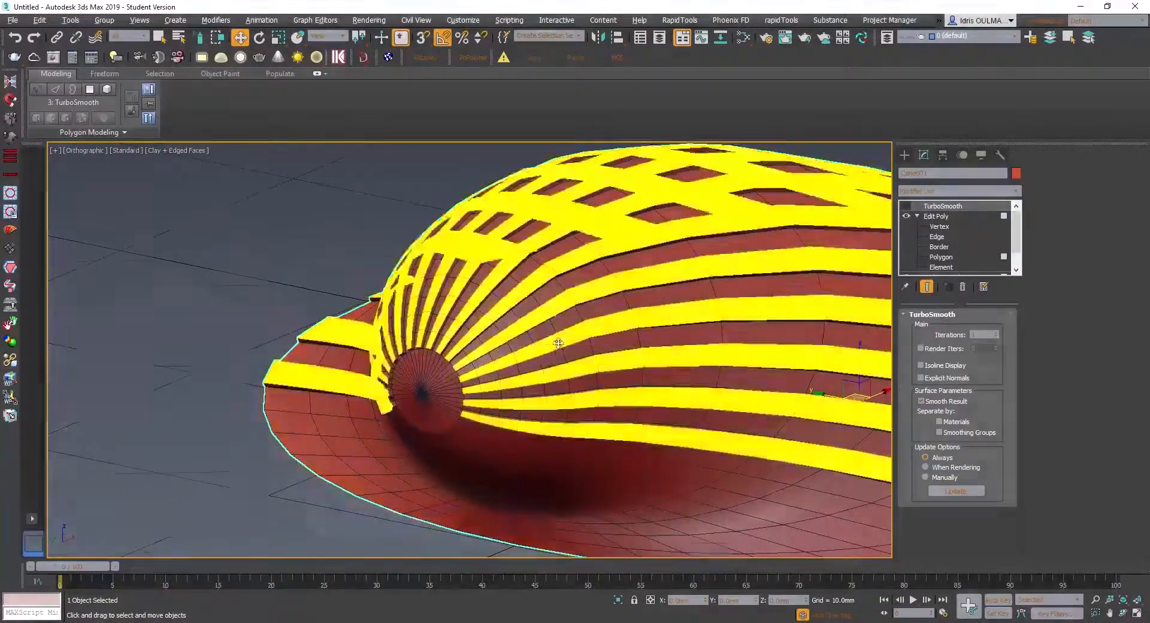
middle_click_drag(559, 341, 485, 432, "alt")
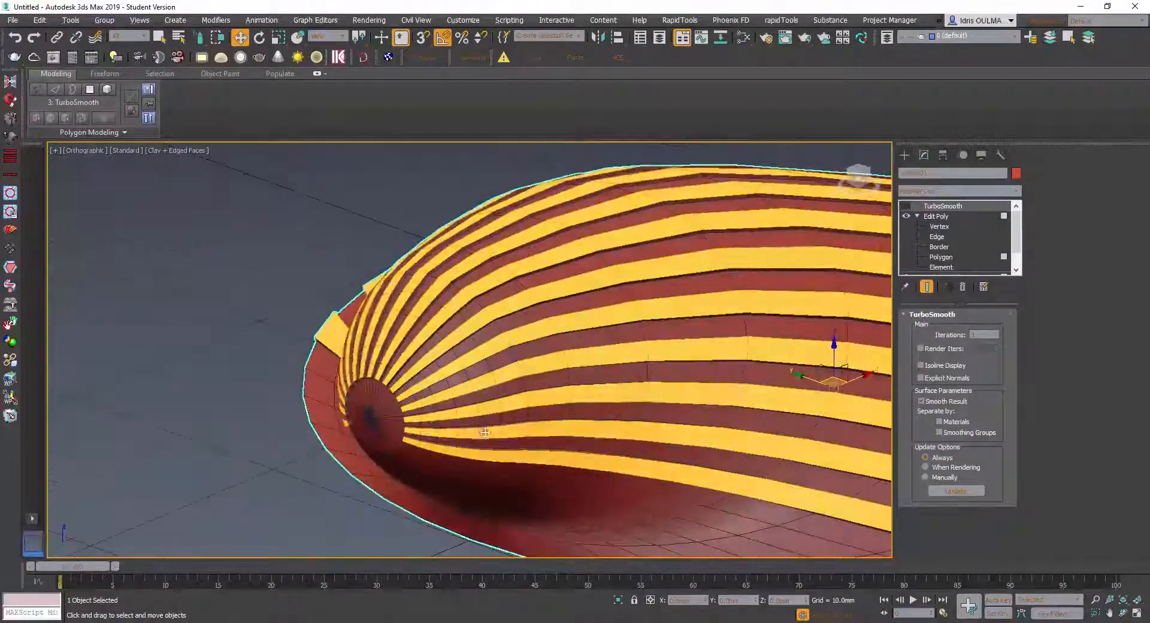
scroll(379, 384, "up", 5)
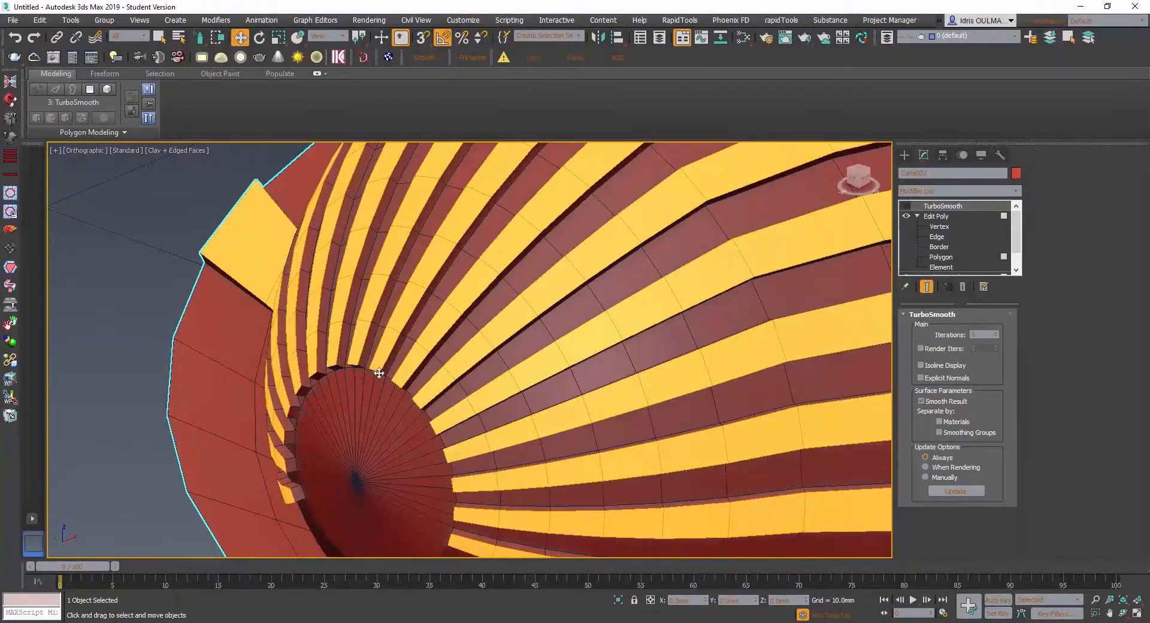
mouse_move(386, 381)
middle_mouse_down("alt")
mouse_move(393, 402)
mouse_move(397, 385)
middle_mouse_up("alt")
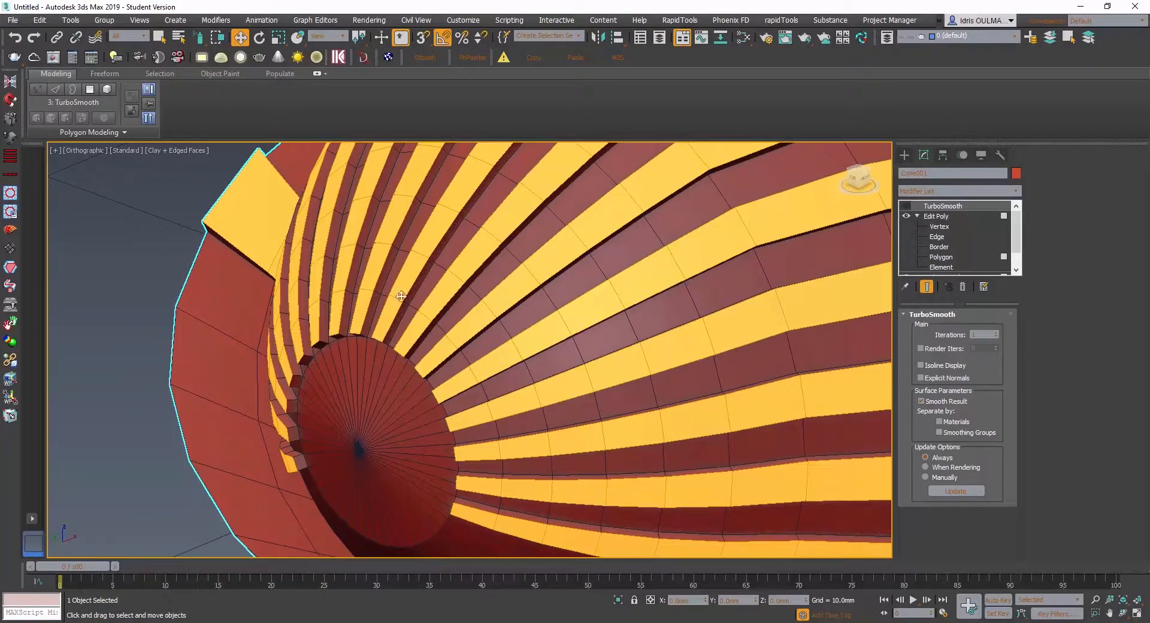
- Select the small end polygons of all raised strips around the hinge cap in Edit Poly and collapse them
left_click(937, 257)
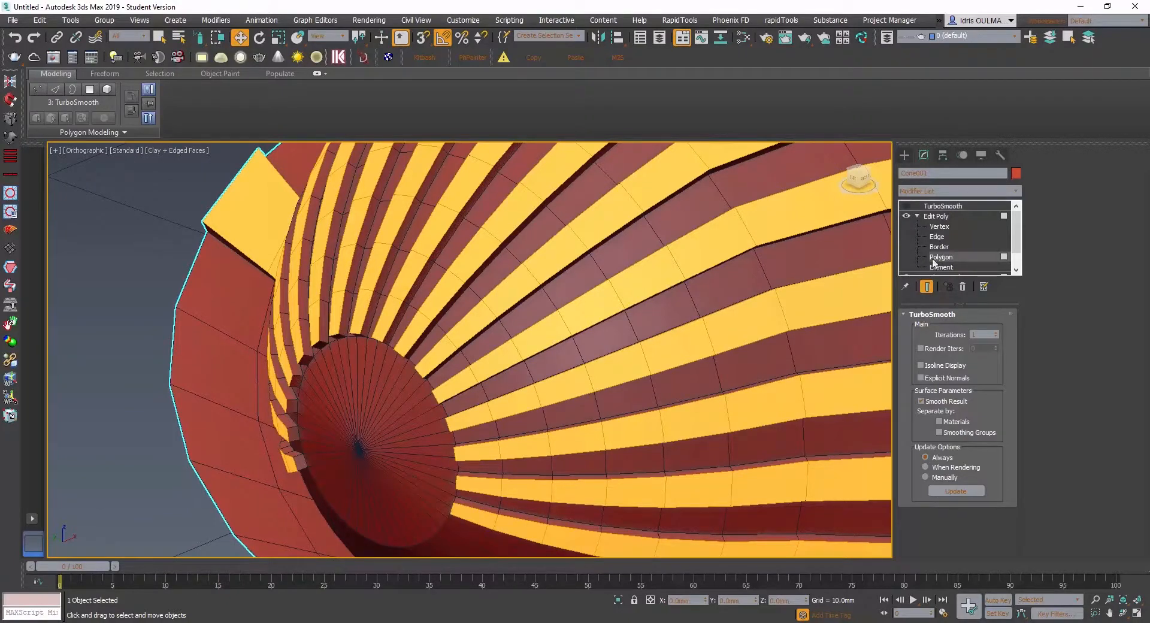
left_click(299, 383)
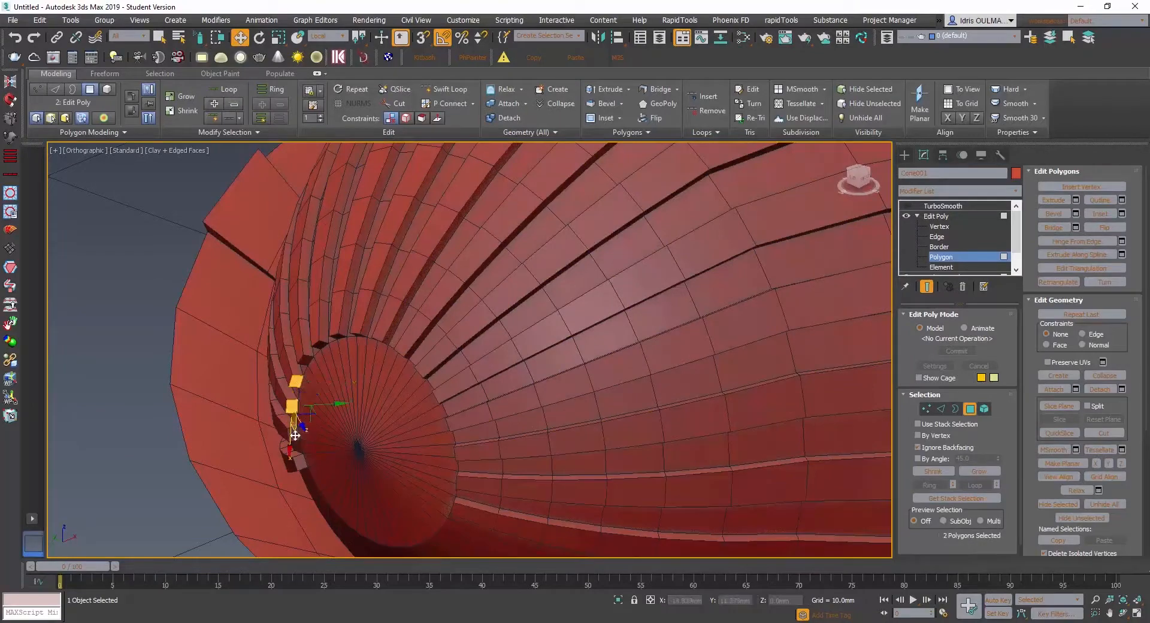
left_click(305, 359, "ctrl")
middle_click_drag(305, 359, 317, 330, "alt")
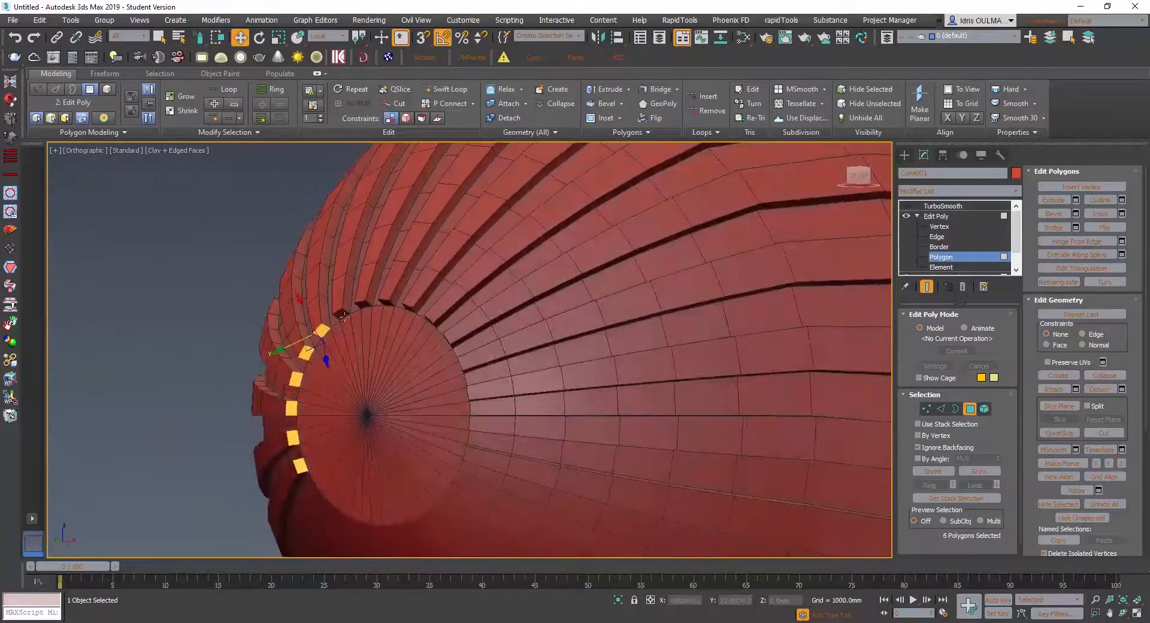
left_click(343, 314, "ctrl")
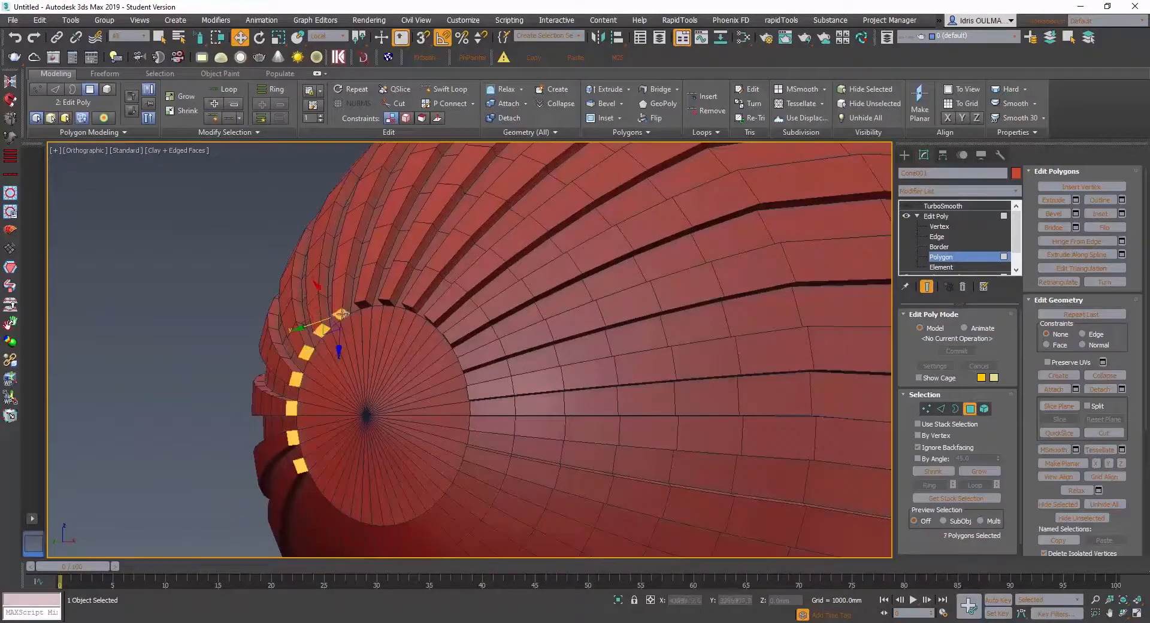
left_click(408, 309, "ctrl")
middle_click_drag(408, 309, 476, 399, "alt")
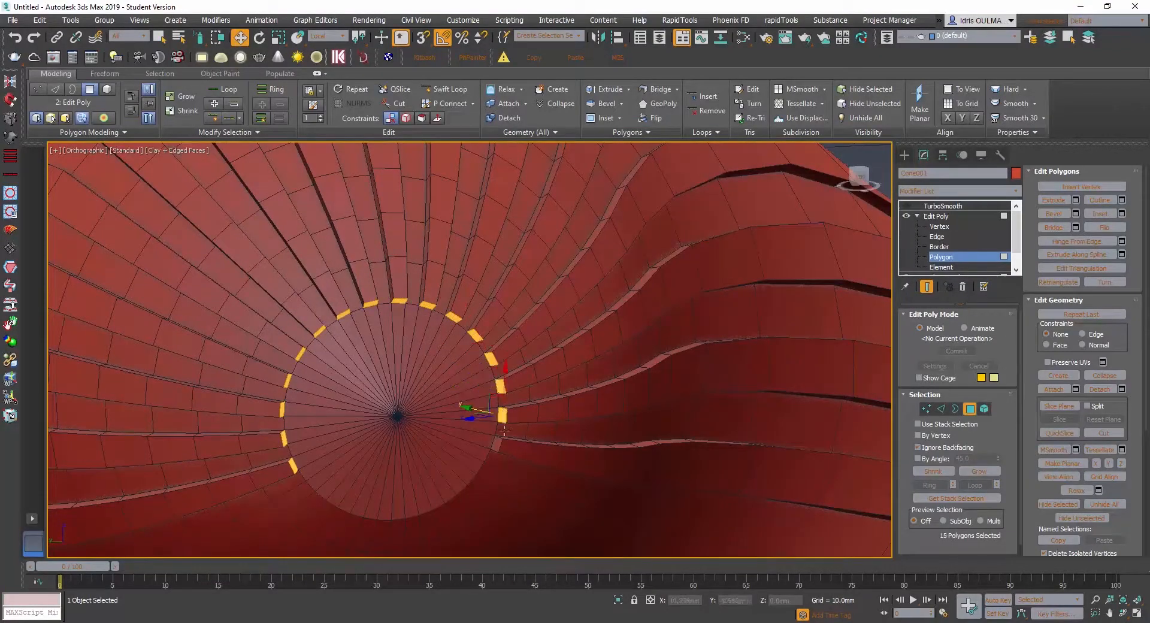
mouse_move(498, 442)
middle_mouse_down("alt")
mouse_move(416, 464)
mouse_move(479, 444)
middle_mouse_up("alt")
left_click(558, 104)
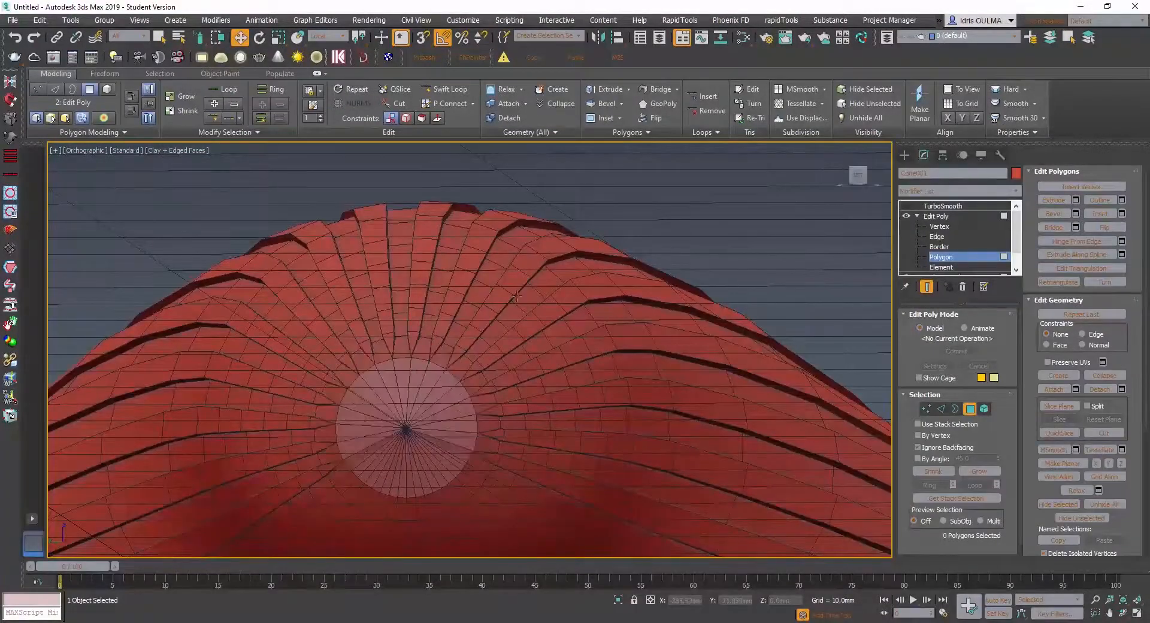
- Examine the collapsed strip ends around the hinge cap from several sides without smoothing
middle_click_drag(416, 404, 389, 303, "alt")
scroll(418, 423, "down", 5)
scroll(430, 370, "up", 6)
scroll(430, 358, "down", 3)
middle_click_drag(390, 302, 496, 336)
scroll(623, 335, "up", 6)
scroll(444, 346, "down", 5)
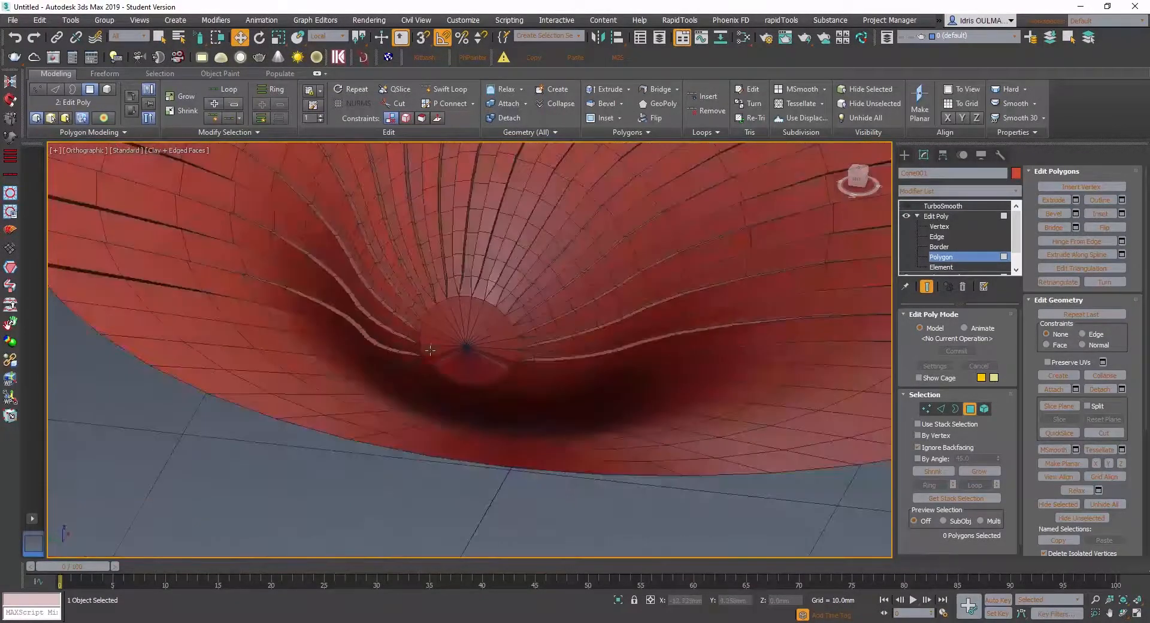
- Turn TurboSmooth back on and make it the active modifier of the shell
left_click(906, 205)
left_click(938, 206)
scroll(607, 289, "down", 3)
middle_click_drag(606, 290, 491, 282, "alt")
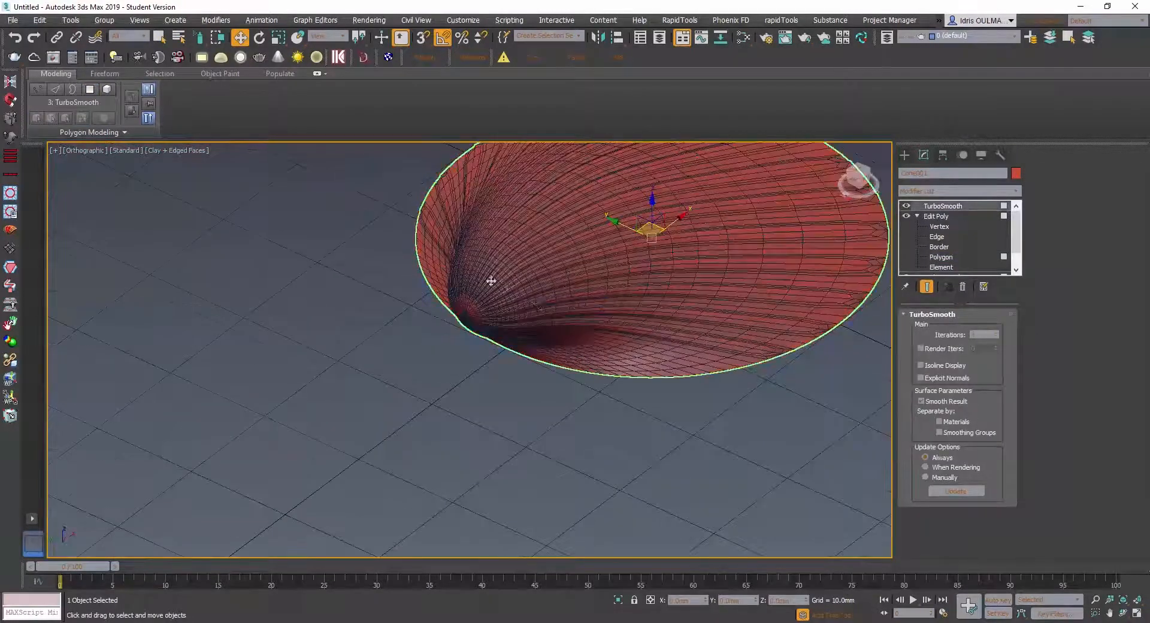
- Examine how the tapered rib ends smooth around the hinge cap and across the whole shell
scroll(491, 285, "up", 7)
scroll(489, 347, "down", 6)
scroll(488, 344, "down", 3)
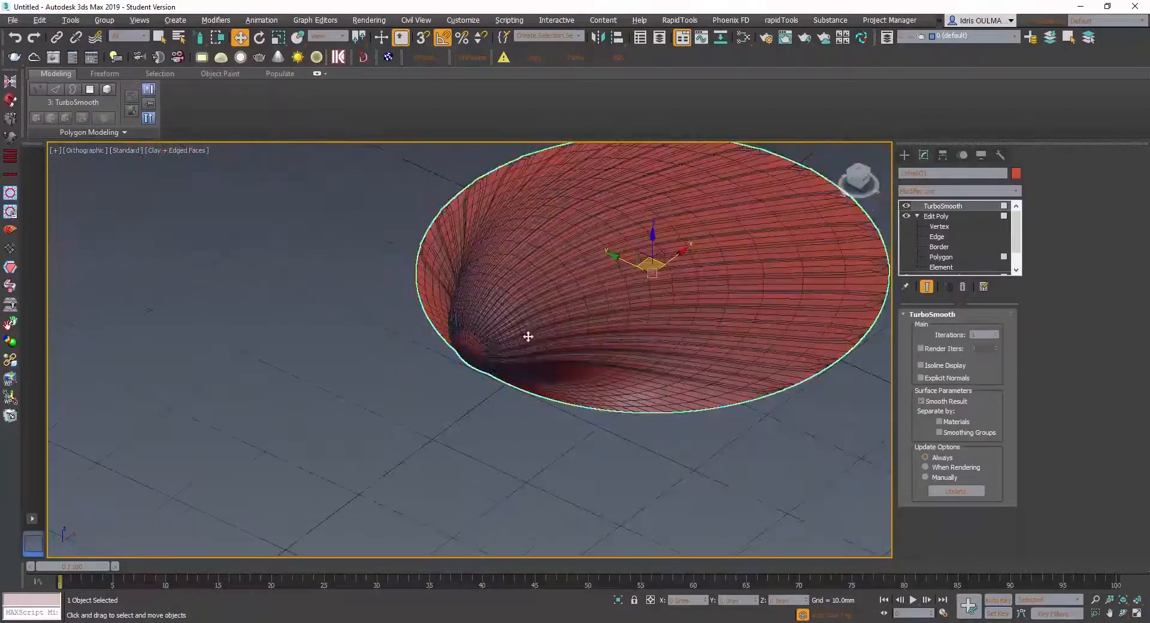
middle_click_drag(527, 333, 384, 242, "alt")
scroll(420, 317, "up", 5)
middle_click_drag(407, 302, 460, 249, "alt")
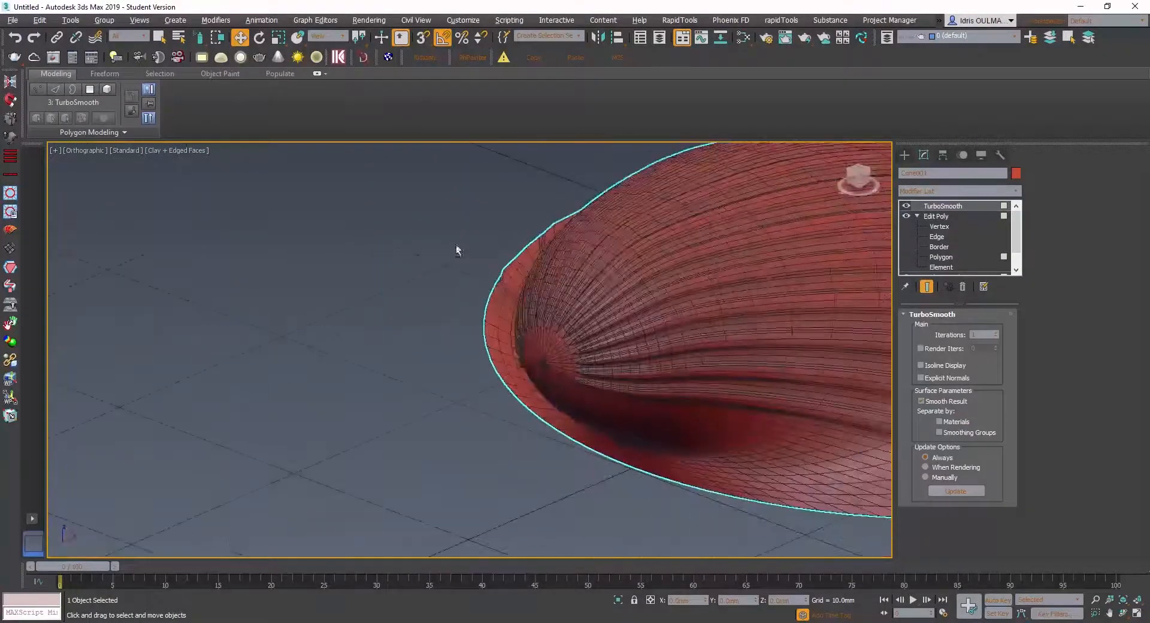
scroll(568, 365, "up", 5)
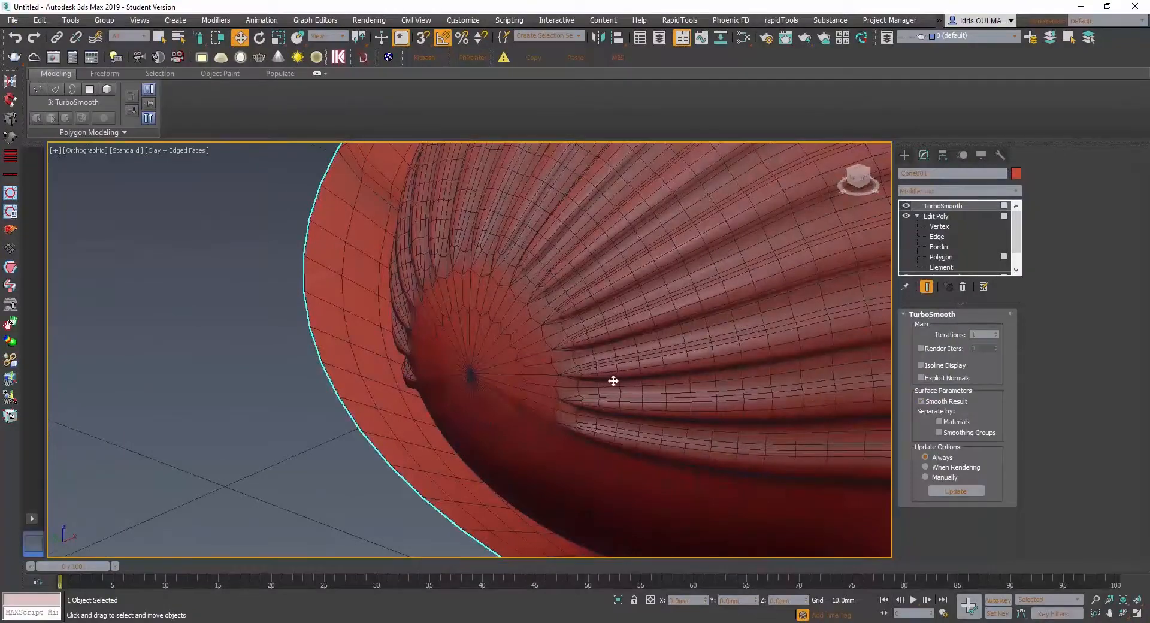
middle_click_drag(613, 381, 454, 457, "alt")
scroll(578, 329, "down", 5)
scroll(713, 335, "down", 4)
scroll(455, 407, "up", 5)
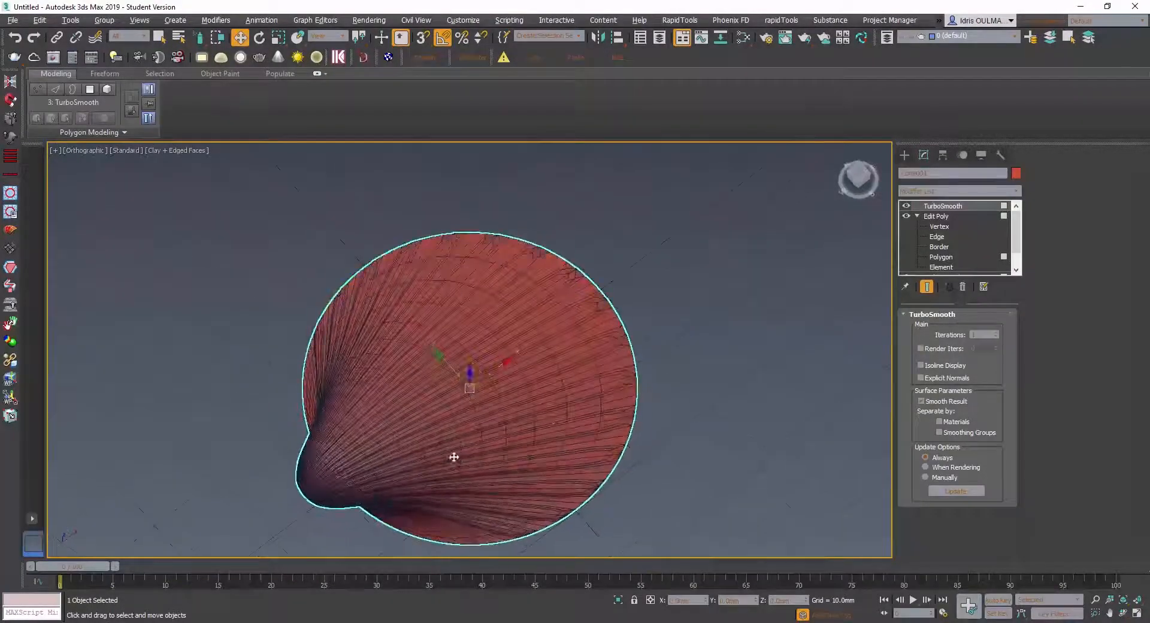
- Turn off TurboSmooth to expose the unsmoothed strip ends along the shell's open rim
middle_click_drag(563, 415, 593, 386, "alt")
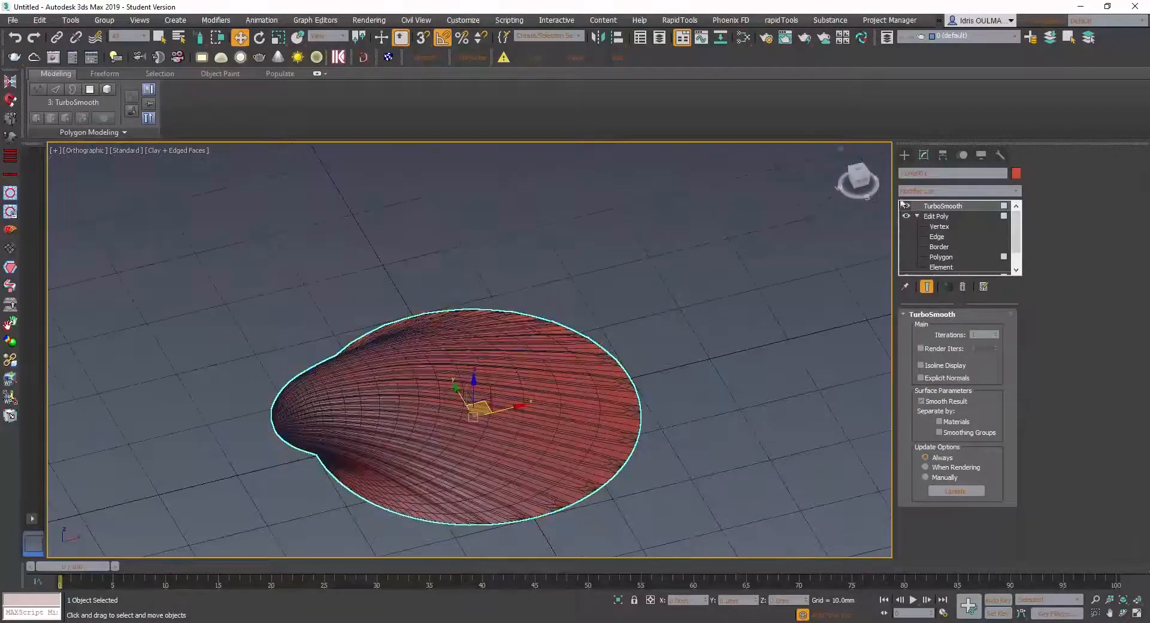
left_click(906, 206)
middle_click_drag(663, 422, 577, 427, "alt")
scroll(556, 454, "up", 4)
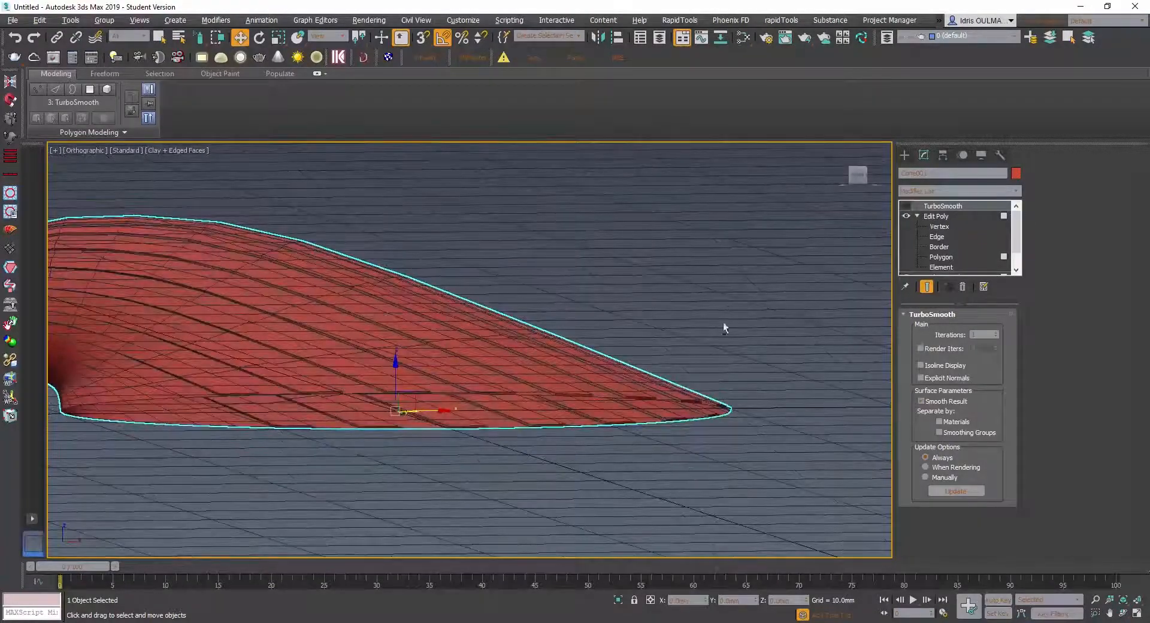
middle_click_drag(724, 323, 578, 442, "alt")
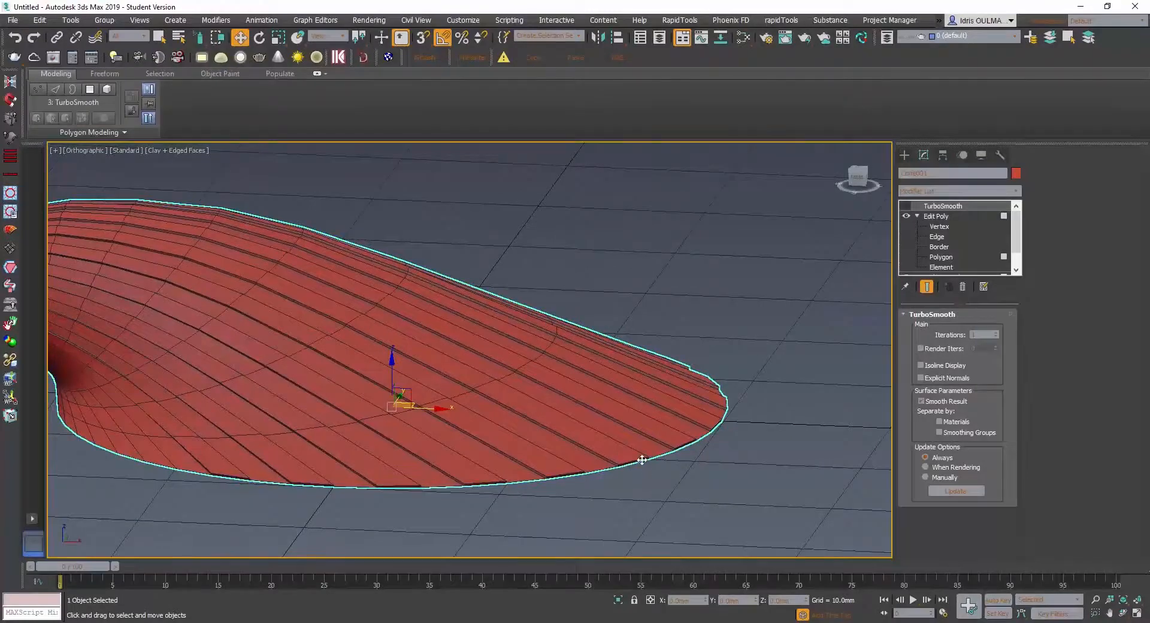
- Select the thin end polygons of the raised strips along the first stretch of the shell's rim in Edit Poly
left_click(943, 257)
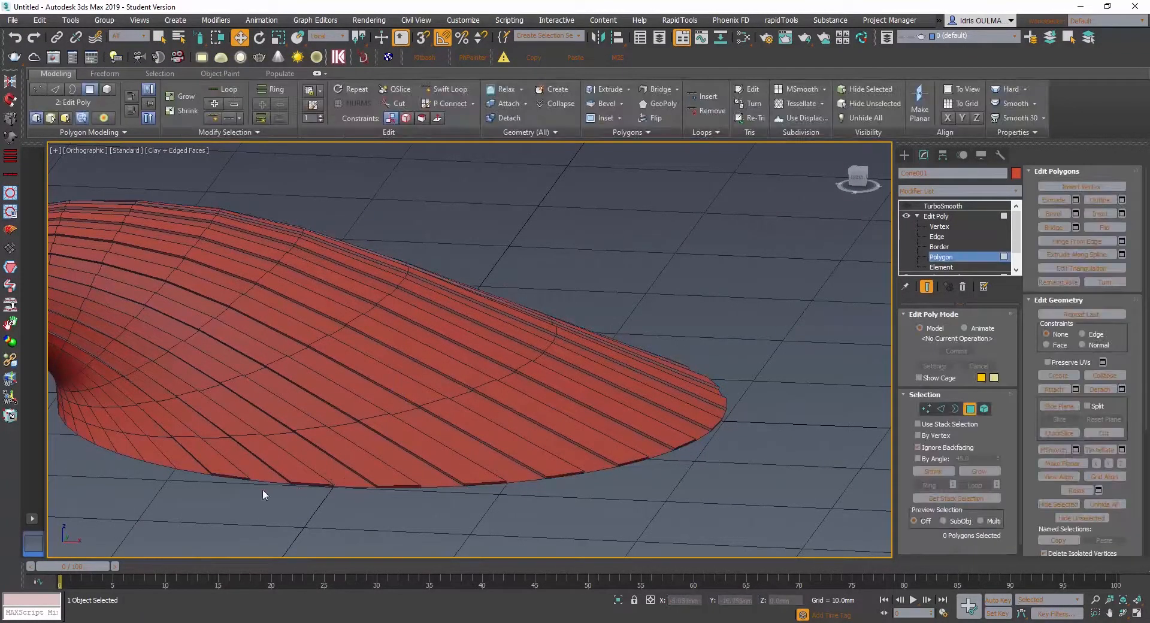
scroll(233, 479, "up", 4)
left_click(258, 471)
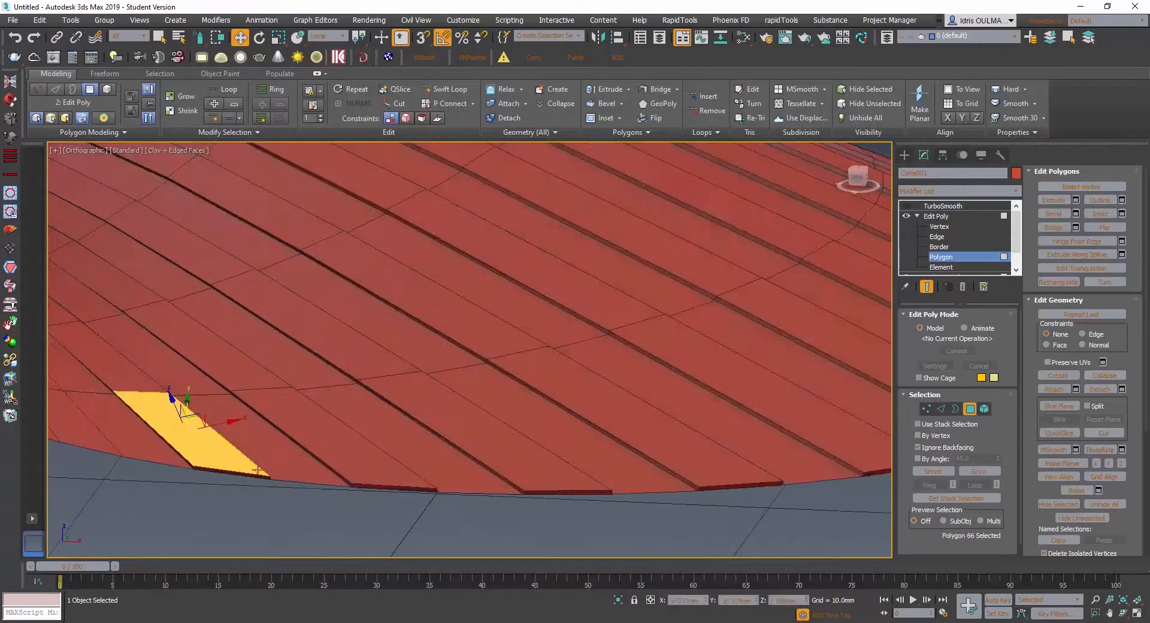
left_click(249, 475)
left_click(387, 488, "ctrl")
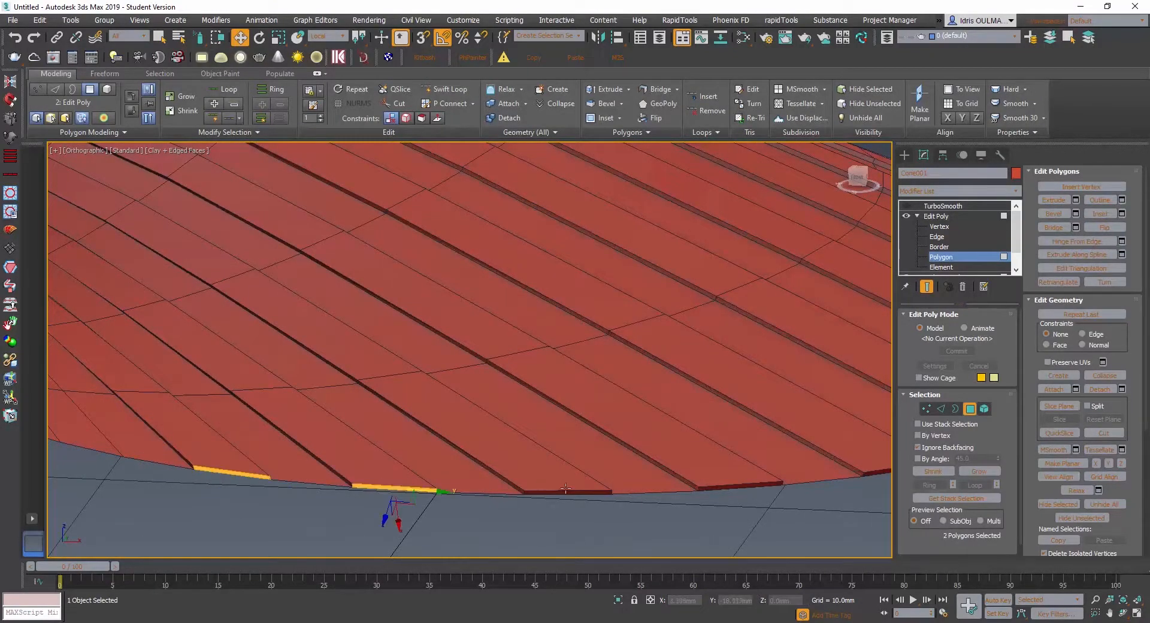
scroll(730, 486, "down", 4)
middle_click_drag(729, 486, 460, 439, "alt")
scroll(604, 439, "up", 4)
left_click(604, 439, "ctrl")
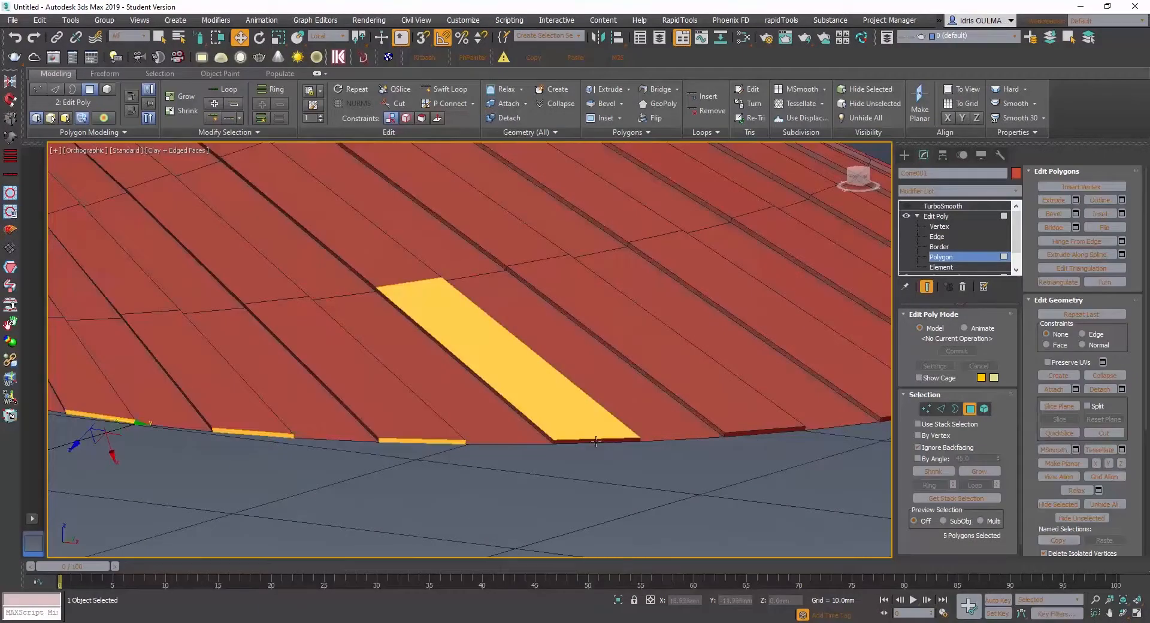
left_click(596, 435, "alt")
left_click(754, 432, "ctrl")
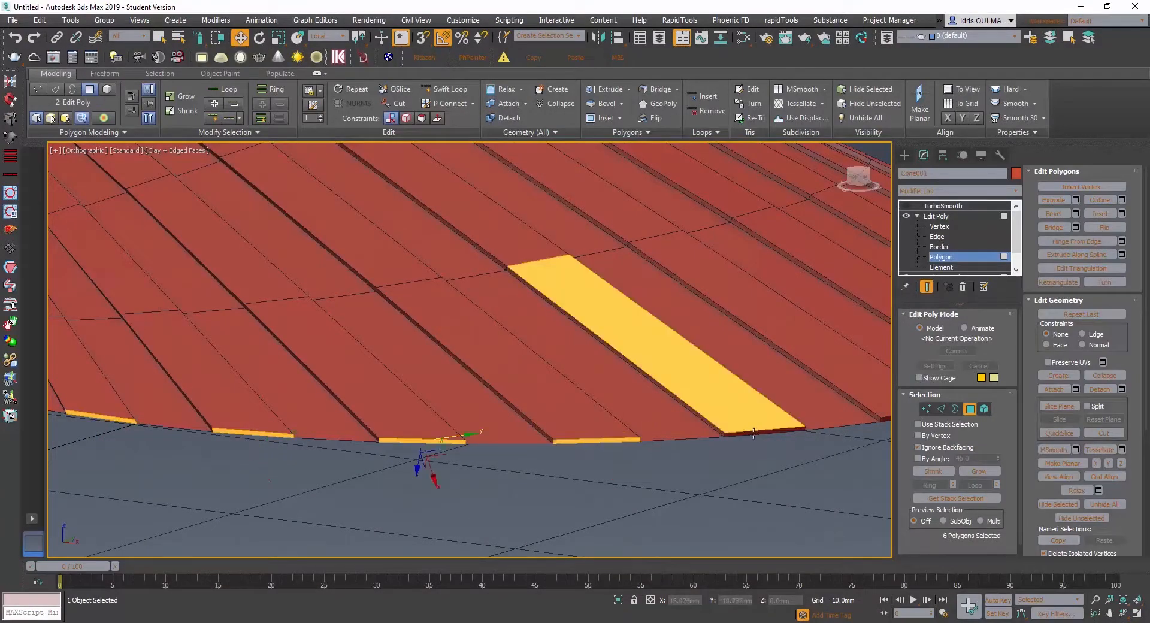
left_click(750, 422, "alt")
left_click(756, 432, "ctrl")
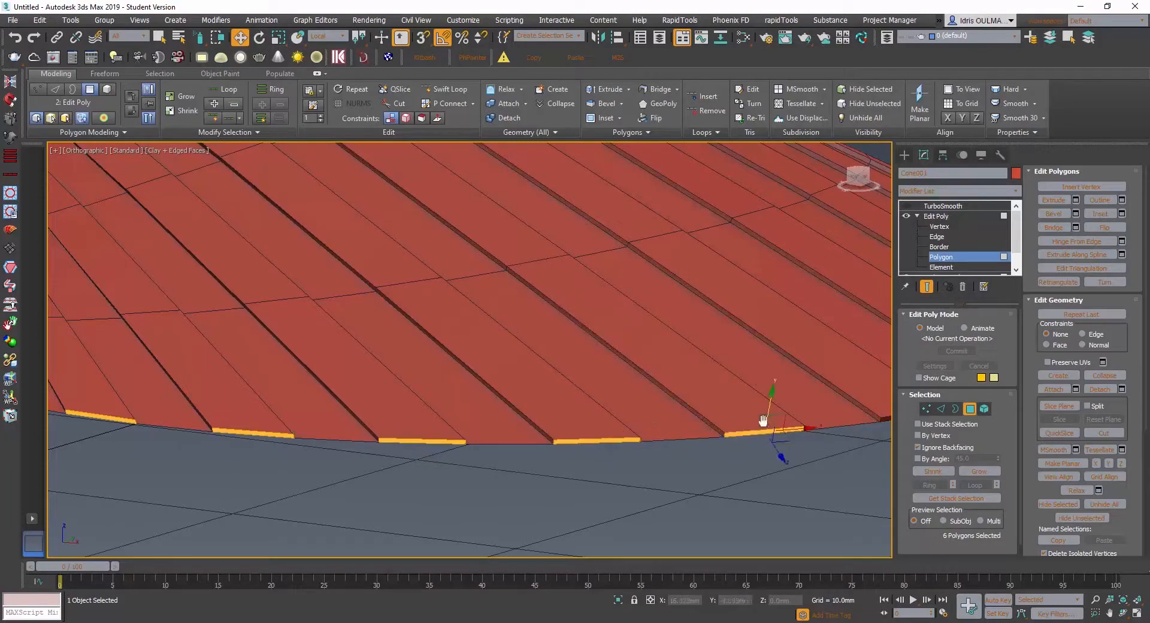
middle_click_drag(763, 419, 634, 437, "alt")
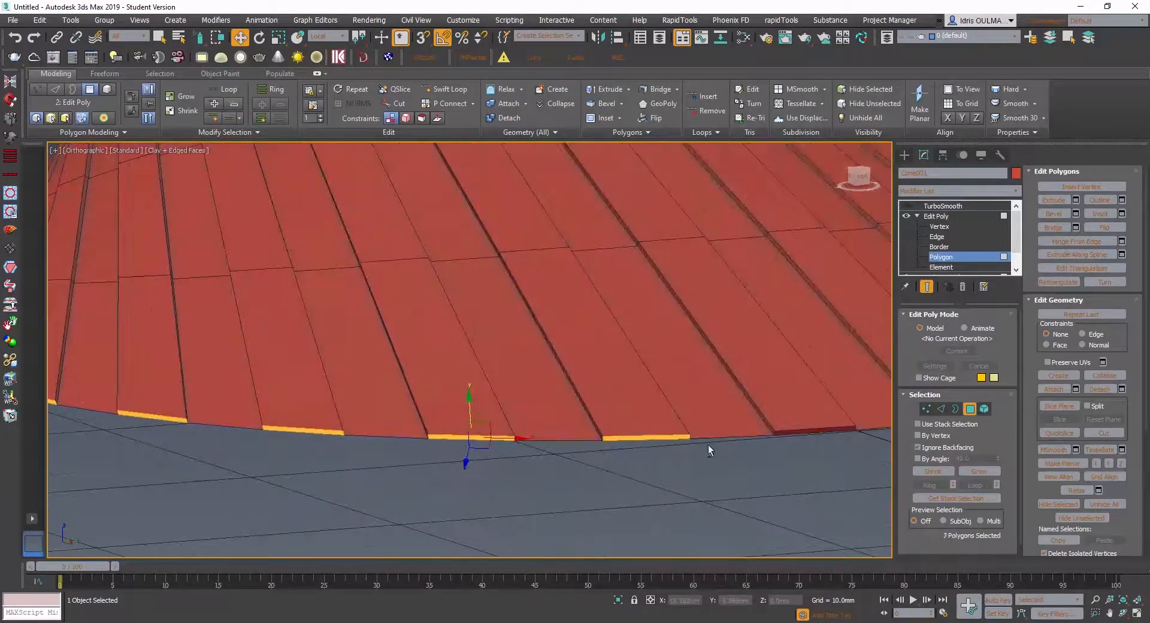
scroll(830, 425, "down", 5)
middle_click_drag(786, 422, 509, 444)
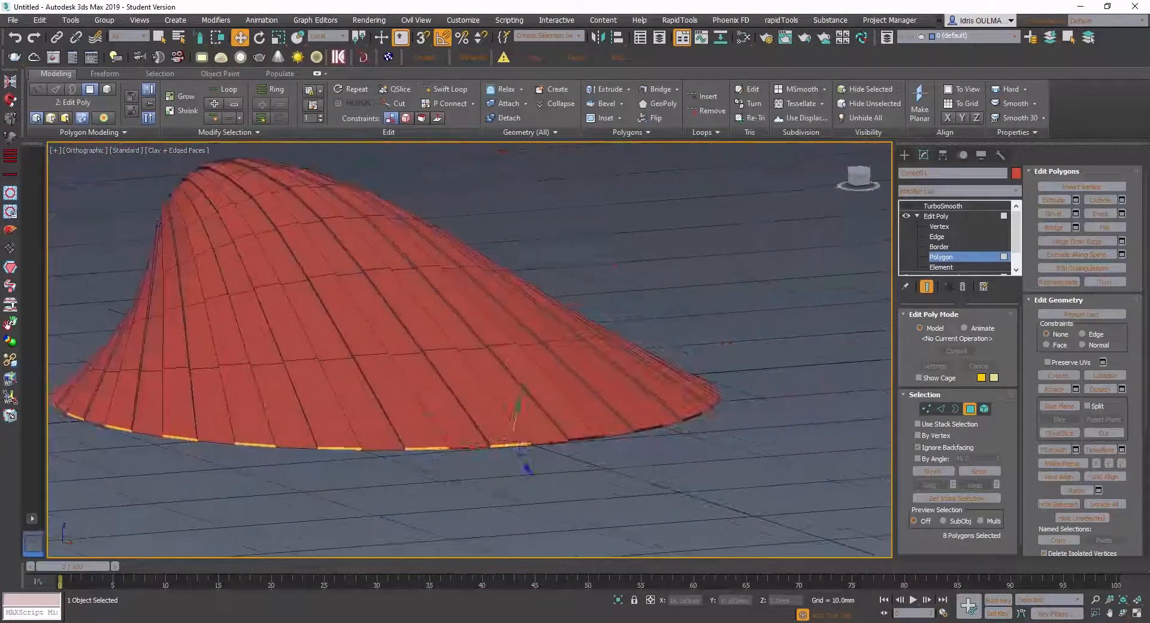
scroll(594, 442, "up", 5)
left_click(614, 432, "ctrl")
left_click(742, 410, "ctrl")
- Extend the polygon selection to the remaining raised-strip ends around the rim as far as the hinge
scroll(742, 409, "down", 5)
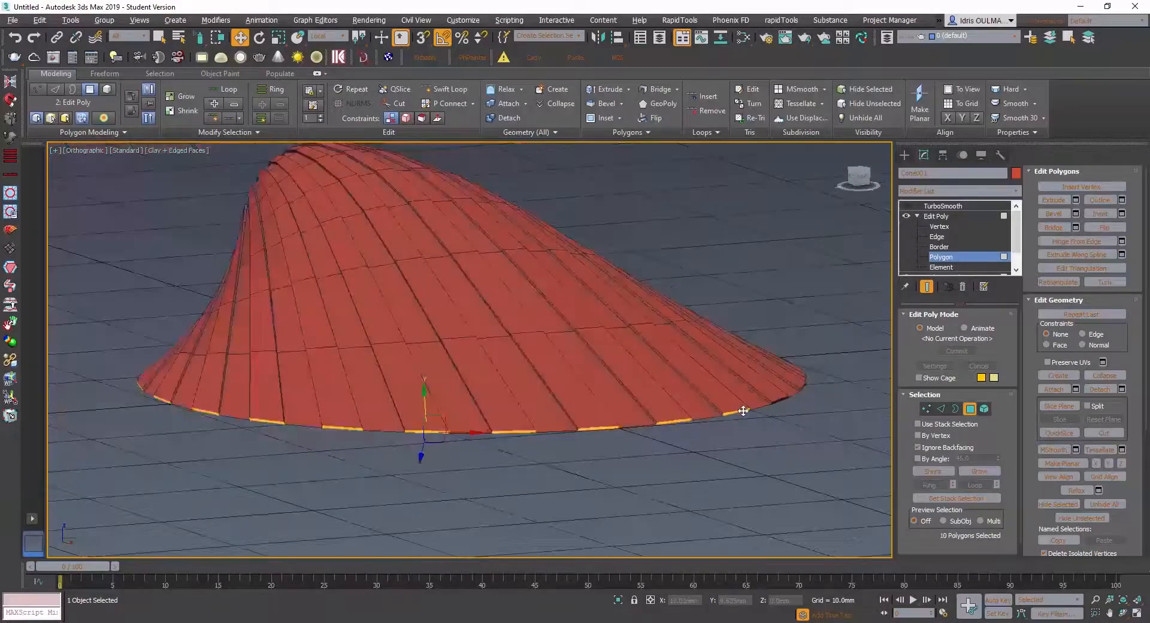
middle_click_drag(743, 410, 699, 403, "alt")
scroll(787, 429, "up", 5)
middle_click_drag(771, 410, 460, 422)
left_click(590, 413, "ctrl")
key("ctrl+z")
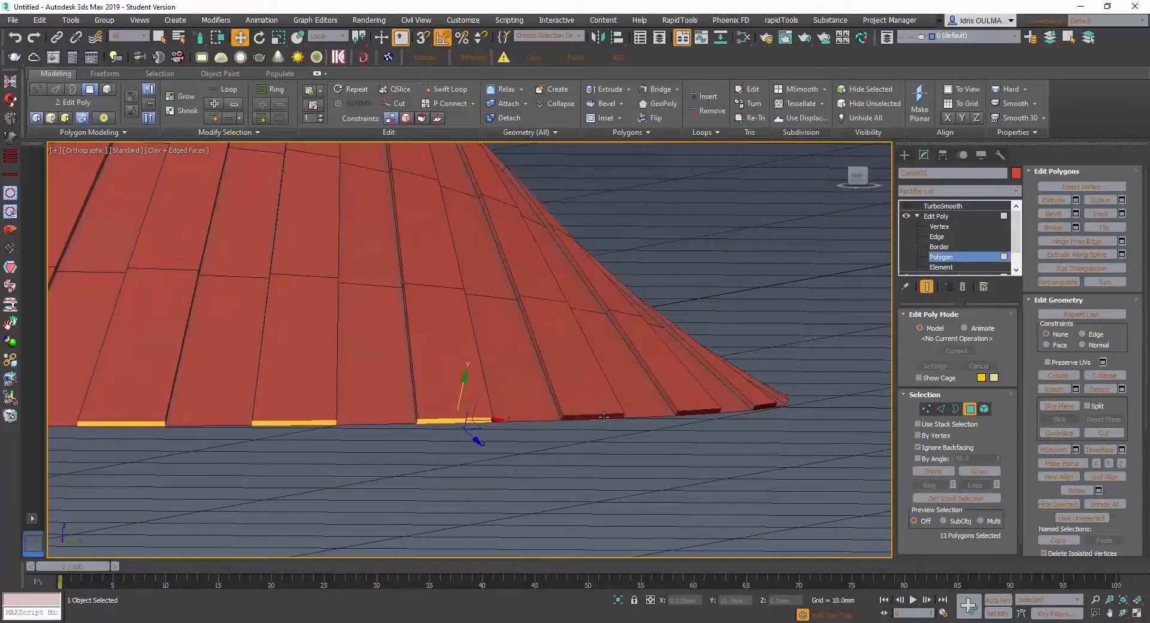
scroll(604, 417, "up", 5)
left_click(608, 414, "ctrl")
scroll(615, 414, "down", 2)
middle_click_drag(490, 410, 220, 417)
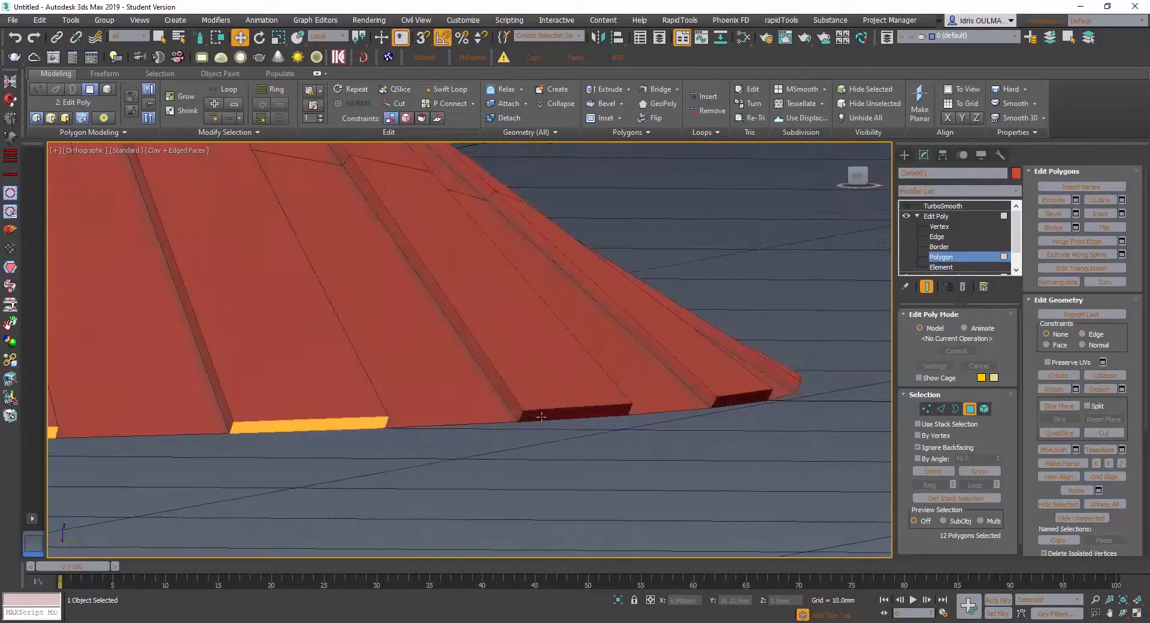
left_click(556, 414, "ctrl")
middle_click_drag(637, 406, 378, 429)
scroll(480, 424, "down", 4)
middle_click_drag(480, 424, 436, 422, "alt")
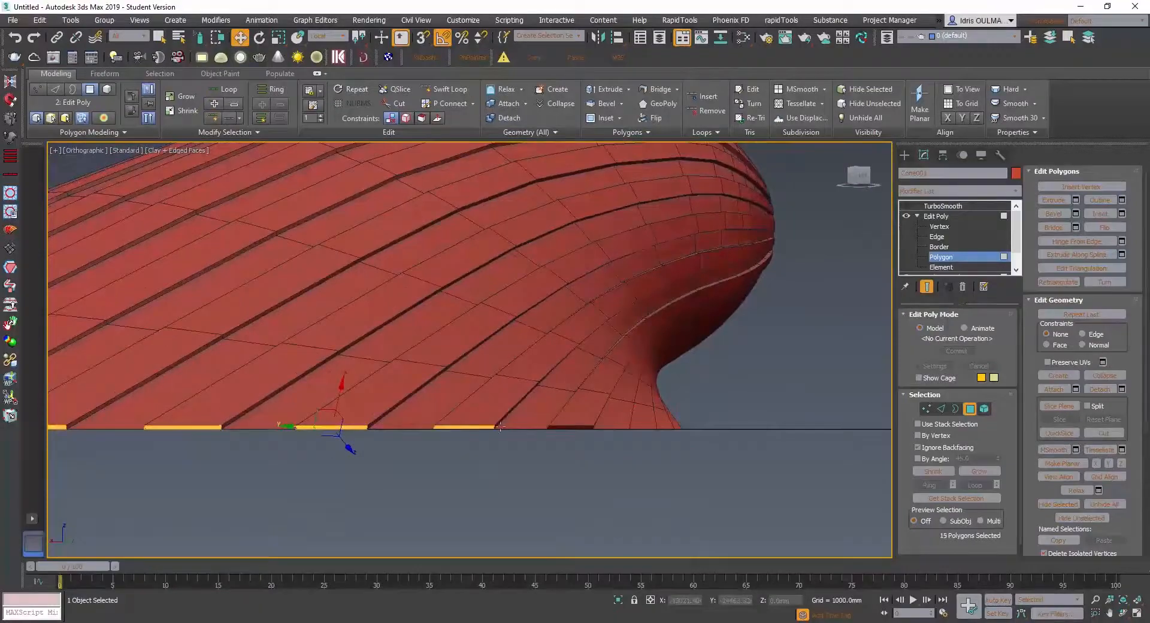
left_click(567, 426, "ctrl")
scroll(569, 435, "down", 6)
middle_click_drag(571, 438, 604, 461, "alt")
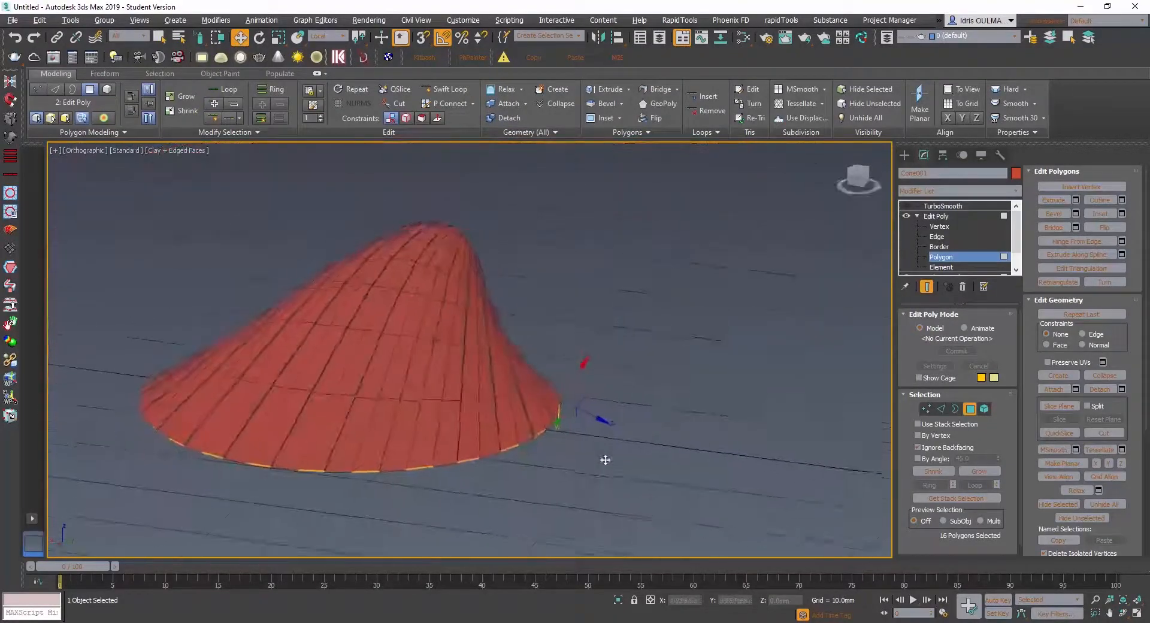
middle_click_drag(408, 478, 351, 453)
scroll(429, 445, "up", 5)
scroll(429, 443, "down", 6)
scroll(552, 478, "up", 2)
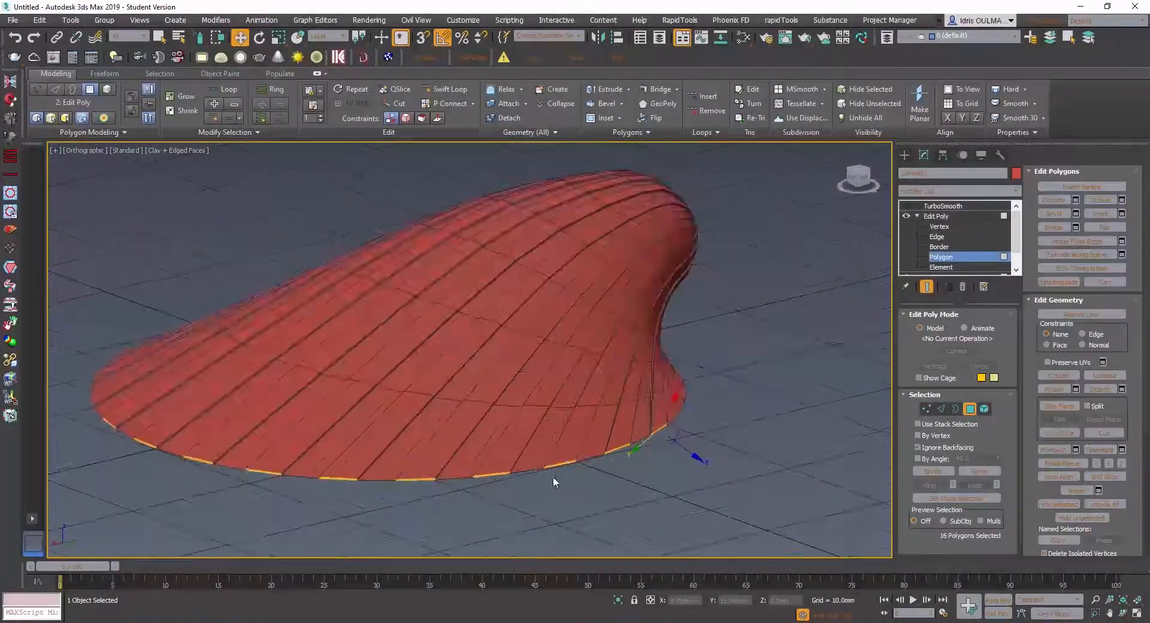
- Try to scale the selected strip-end polygons uniformly along the rim
left_click(278, 37)
middle_click_drag(561, 456, 603, 462, "alt")
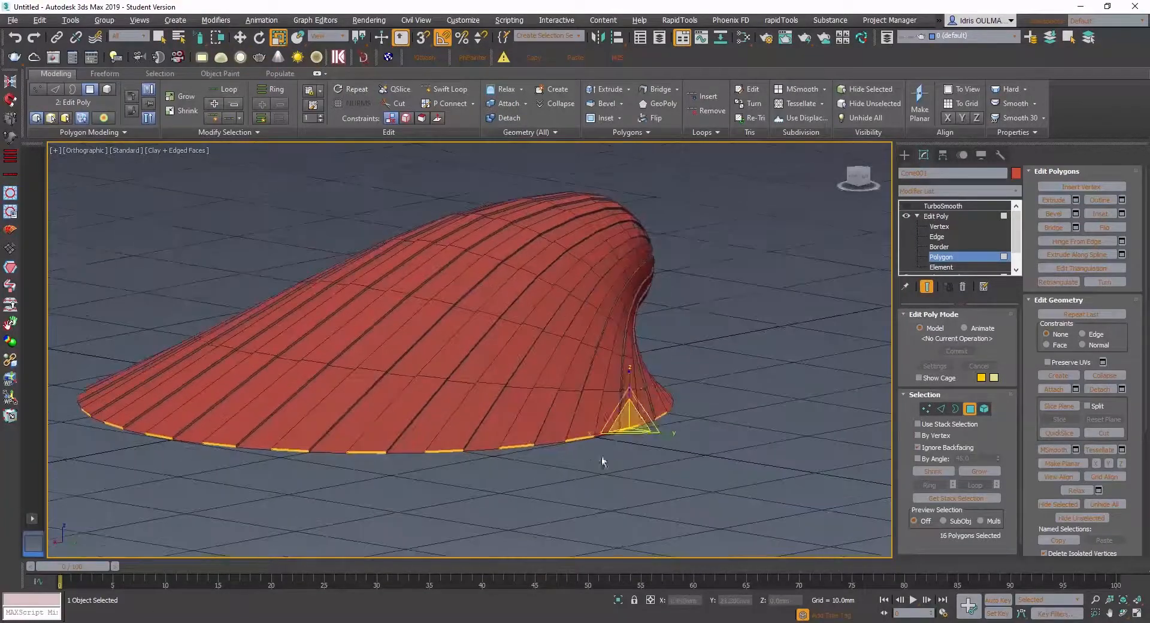
scroll(604, 462, "up", 3)
left_click_drag(624, 393, 628, 366)
key("ctrl+z")
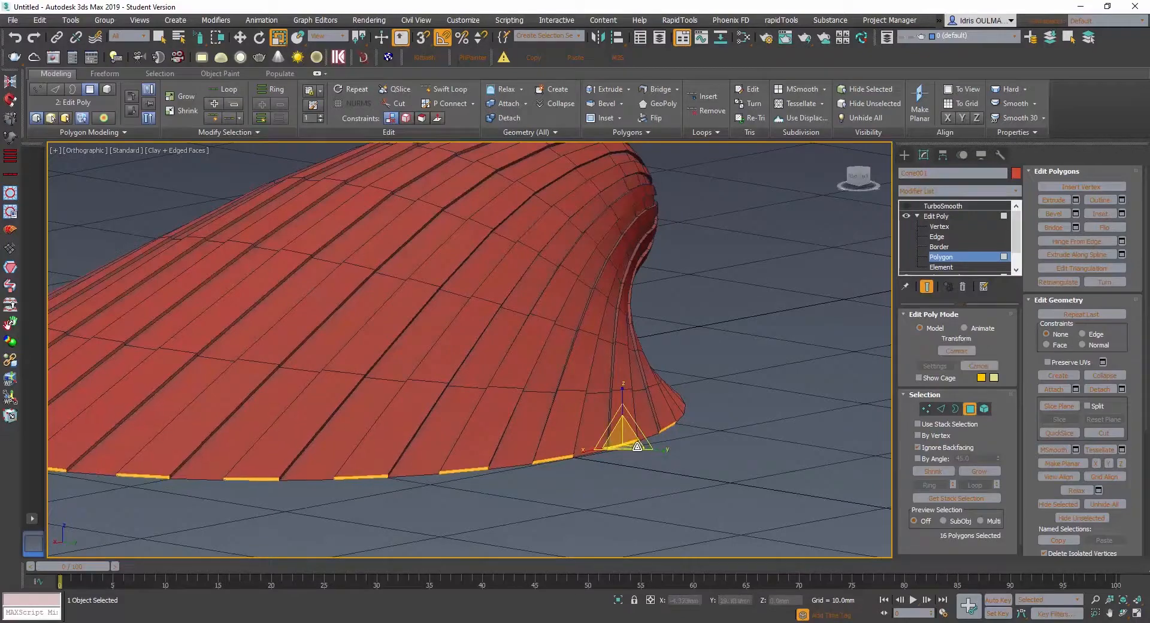
- Try to scale the strip-end polygons using the Local reference coordinate system
left_click(329, 36)
left_click(326, 85)
middle_click_drag(625, 408, 626, 387, "alt")
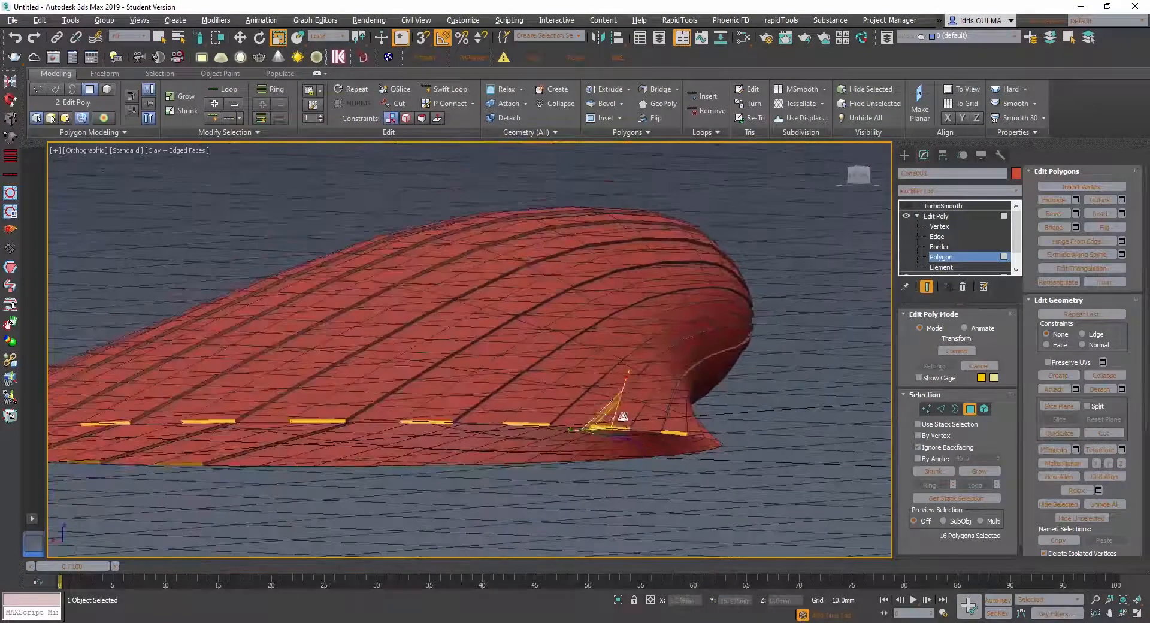
left_click_drag(626, 380, 637, 321)
key("ctrl+z")
- Try to scale the strip-end polygons with the Edge and Face constraints
middle_click_drag(622, 400, 626, 423, "alt")
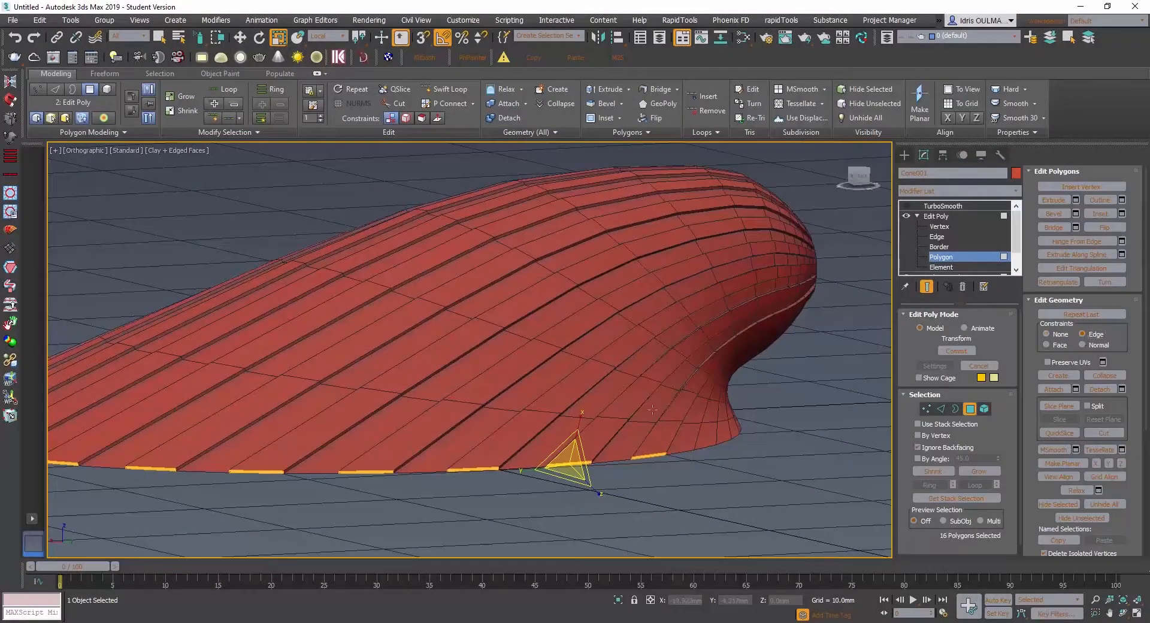
left_click_drag(580, 415, 580, 410)
key("ctrl+z")
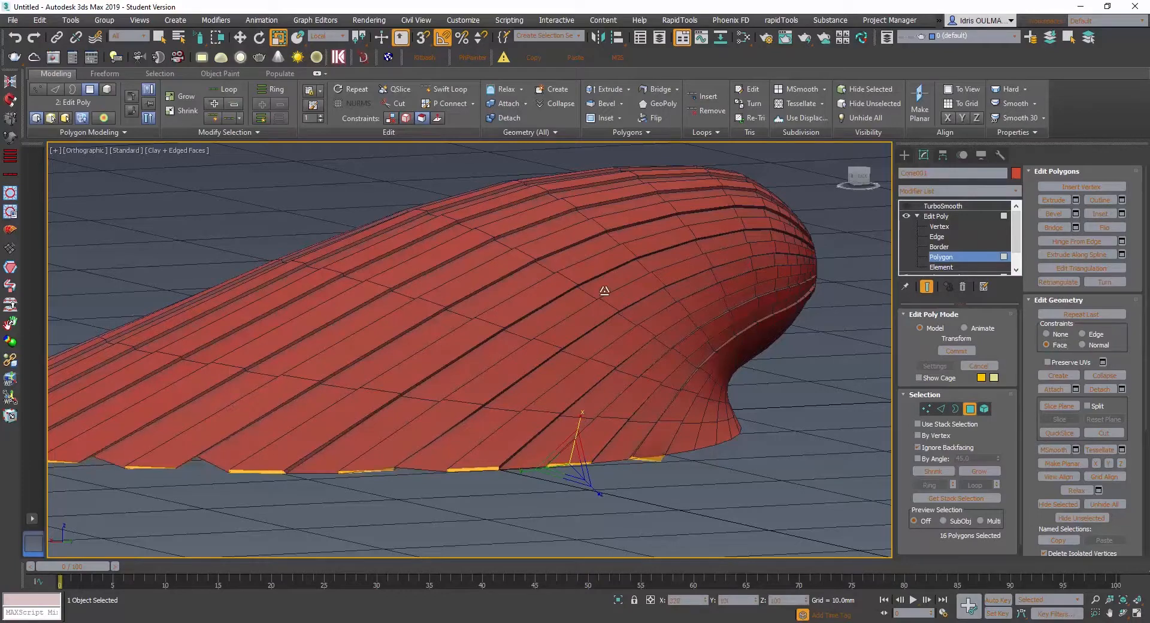
key("r")
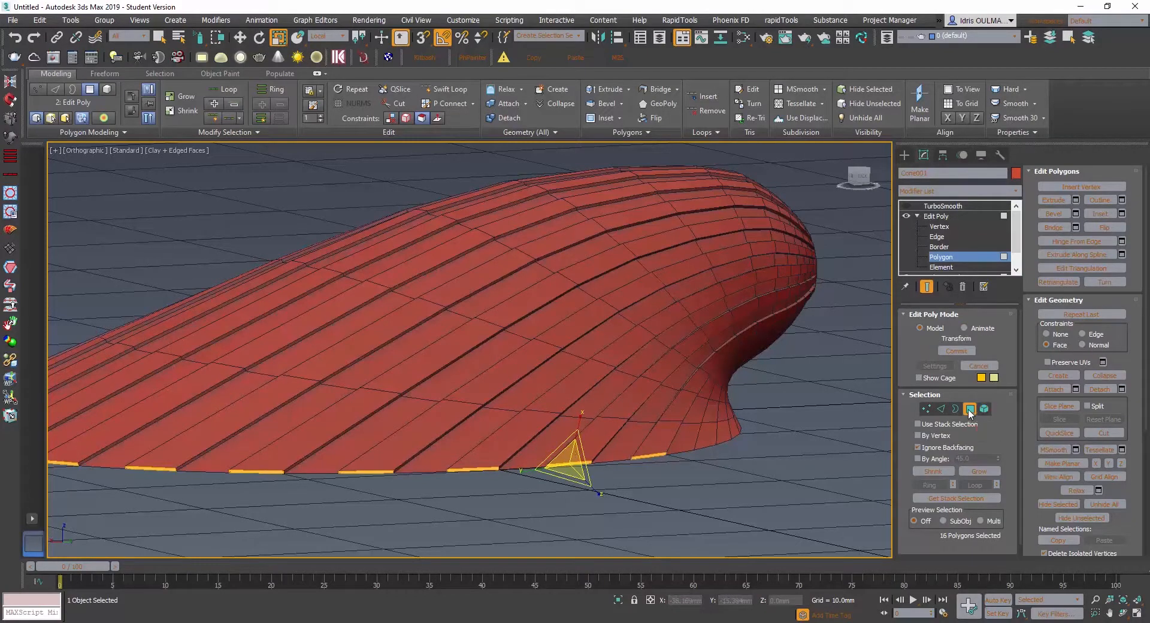
- Delete the selected end polygons of the raised strips along the shell's rim
left_click(970, 408)
middle_click_drag(526, 456, 388, 460, "alt")
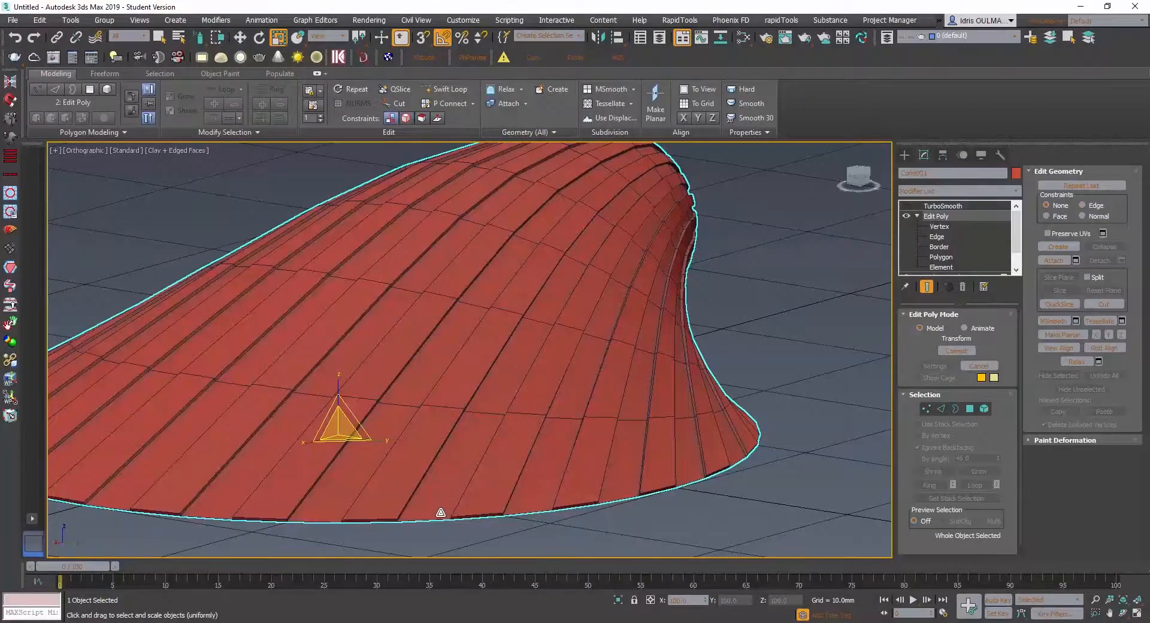
left_click(457, 499)
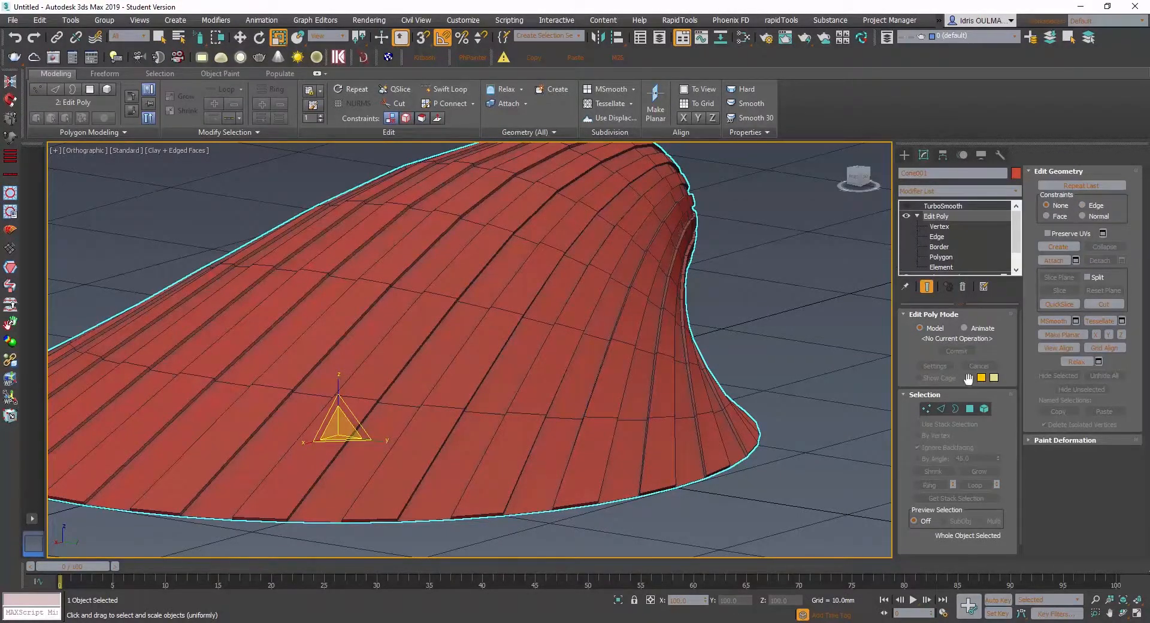
left_click(970, 409)
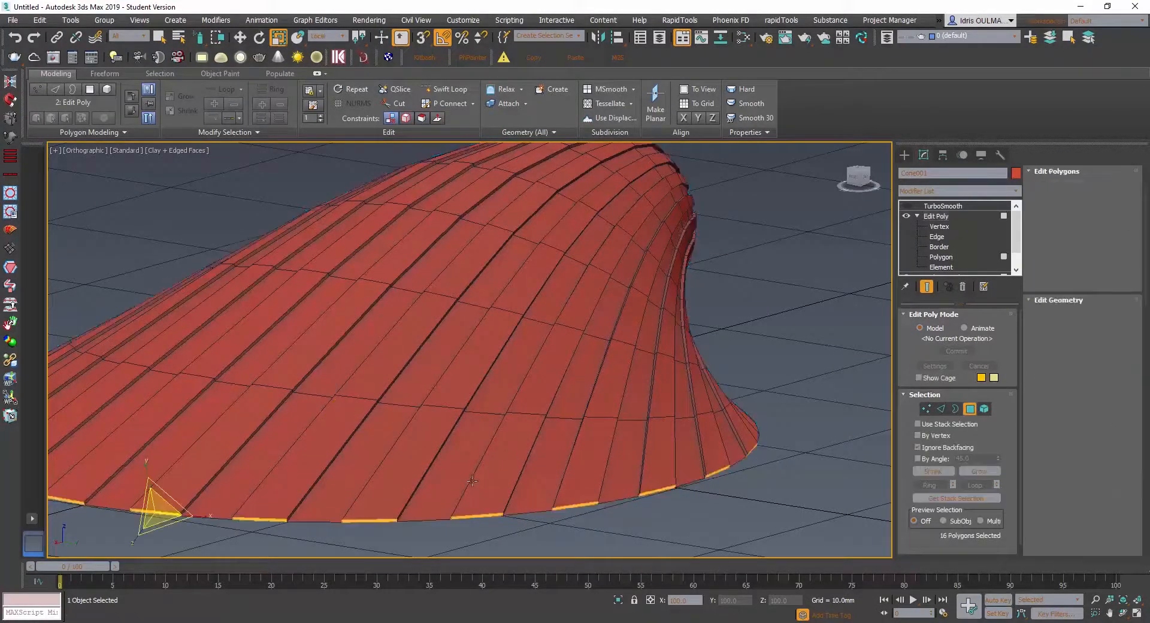
middle_click_drag(459, 493, 586, 425, "alt")
key("ctrl+d")
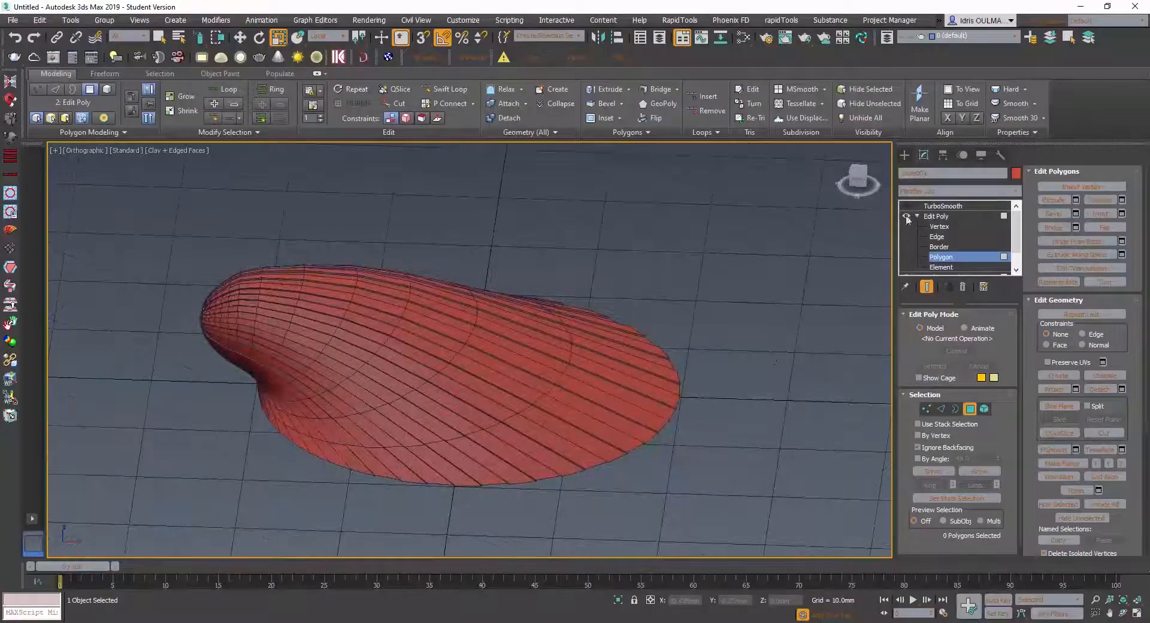
- Compare the shell's open rim with TurboSmooth on and off, examining the stepped strip ends closely
left_click(930, 206)
left_click(907, 207)
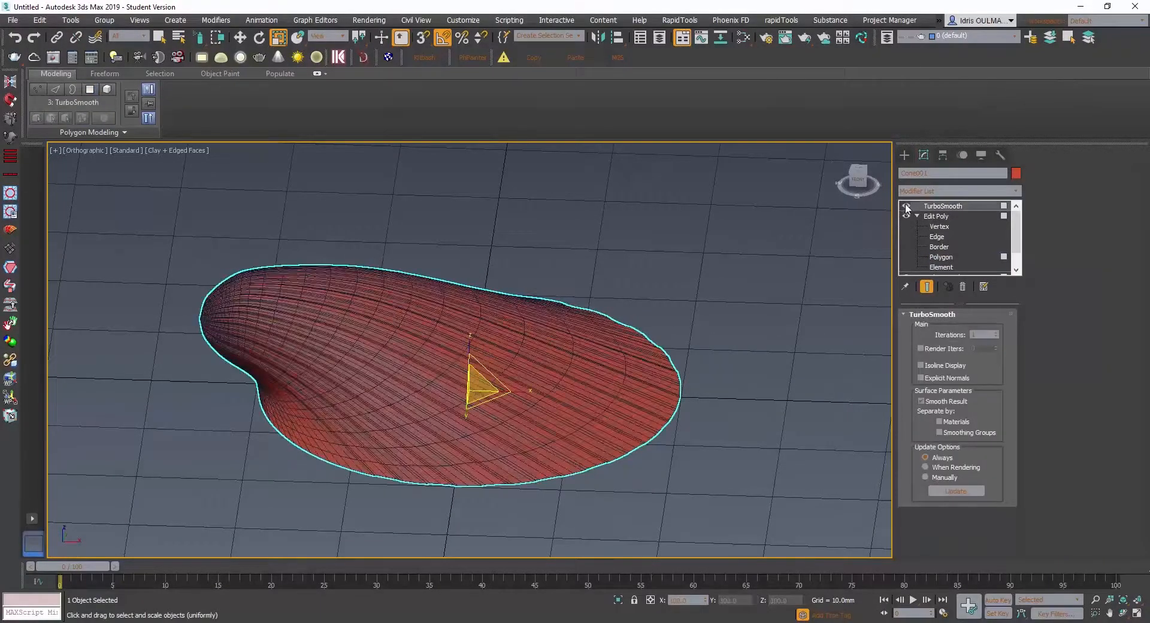
scroll(624, 462, "up", 3)
mouse_move(623, 462)
middle_mouse_down("alt")
mouse_move(614, 416)
mouse_move(640, 397)
mouse_move(627, 444)
mouse_move(417, 453)
mouse_move(372, 426)
mouse_move(396, 421)
mouse_move(488, 449)
mouse_move(659, 442)
mouse_move(247, 439)
mouse_move(429, 444)
mouse_move(444, 401)
mouse_move(453, 442)
mouse_move(510, 438)
middle_mouse_up("alt")
left_click(907, 207)
scroll(518, 455, "down", 2)
scroll(486, 425, "up", 2)
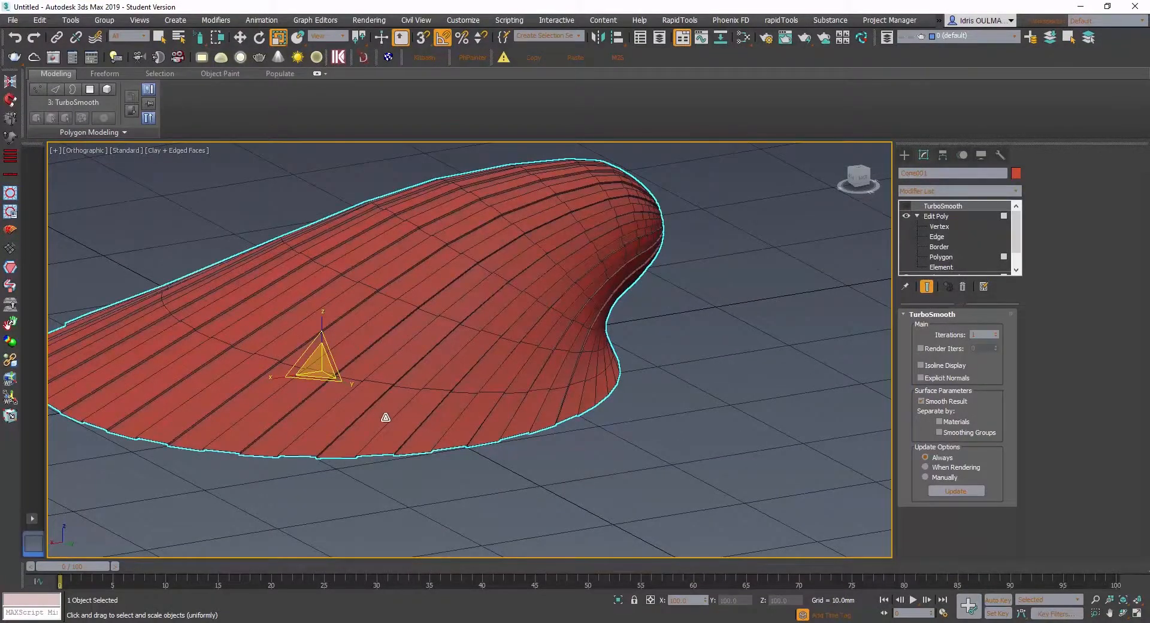
scroll(390, 434, "up", 2)
scroll(397, 432, "down", 2)
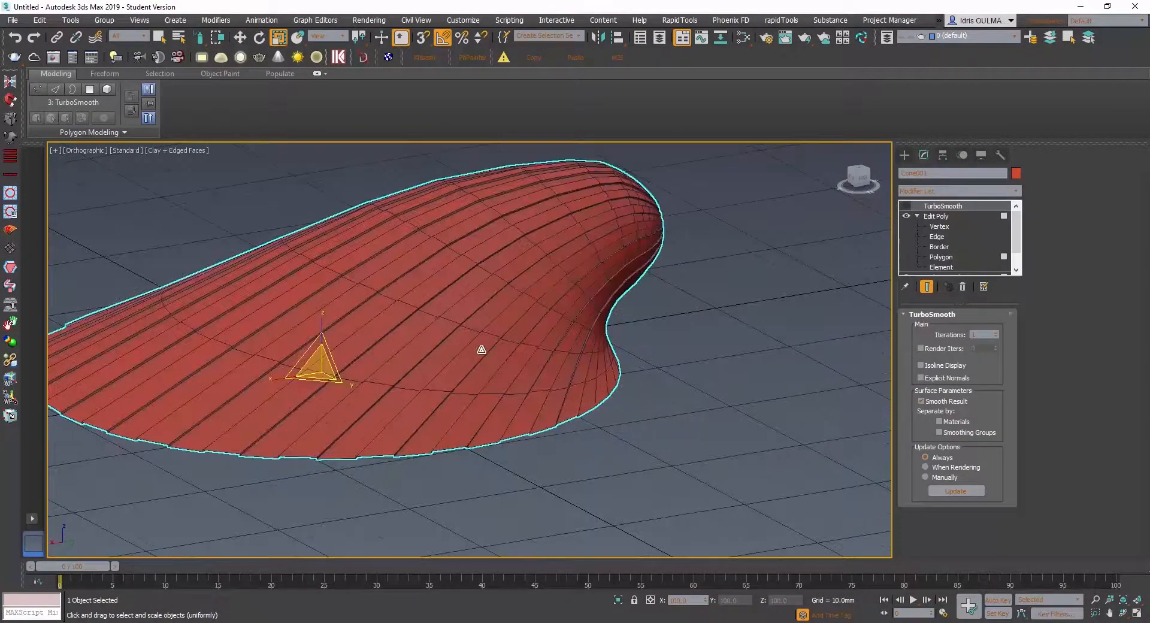
mouse_move(481, 349)
middle_mouse_down("alt")
mouse_move(369, 341)
mouse_move(385, 359)
mouse_move(475, 351)
middle_mouse_up("alt")
scroll(353, 479, "up", 2)
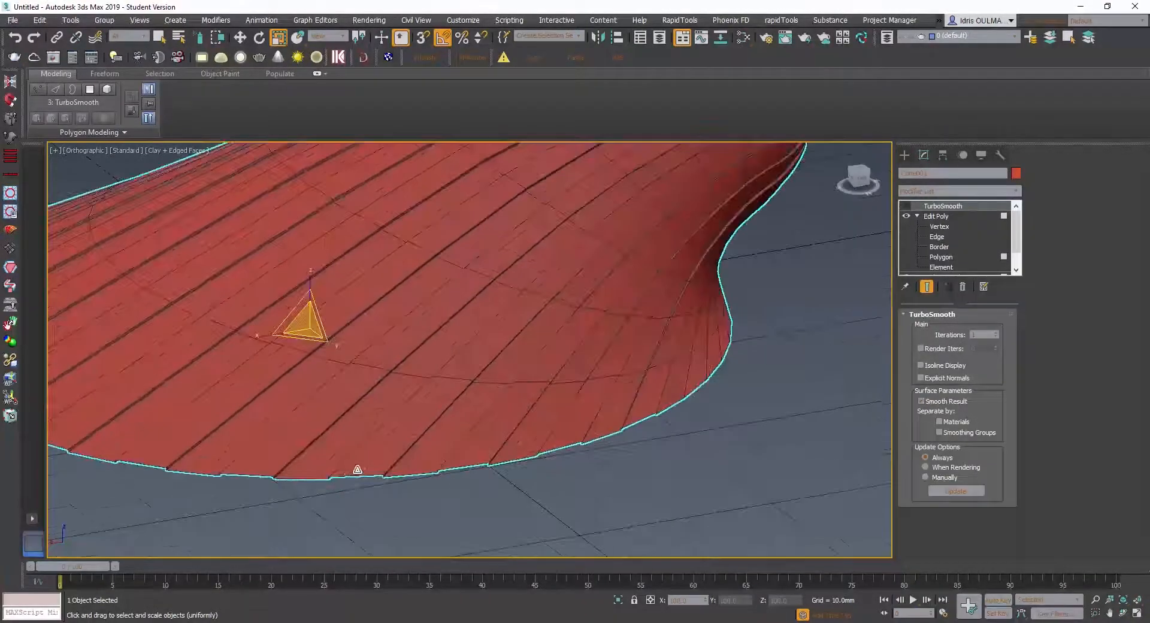
- Select one raised-strip end edge on the shell's open rim and move it slightly along its local Z axis
left_click(941, 257)
left_click(941, 257)
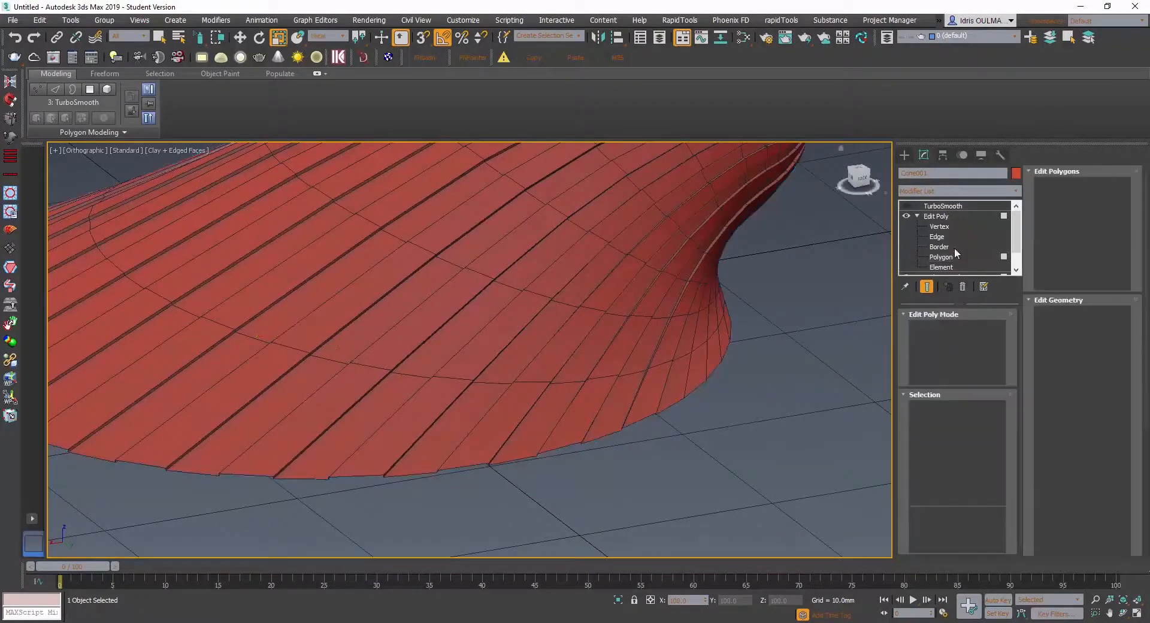
left_click(937, 237)
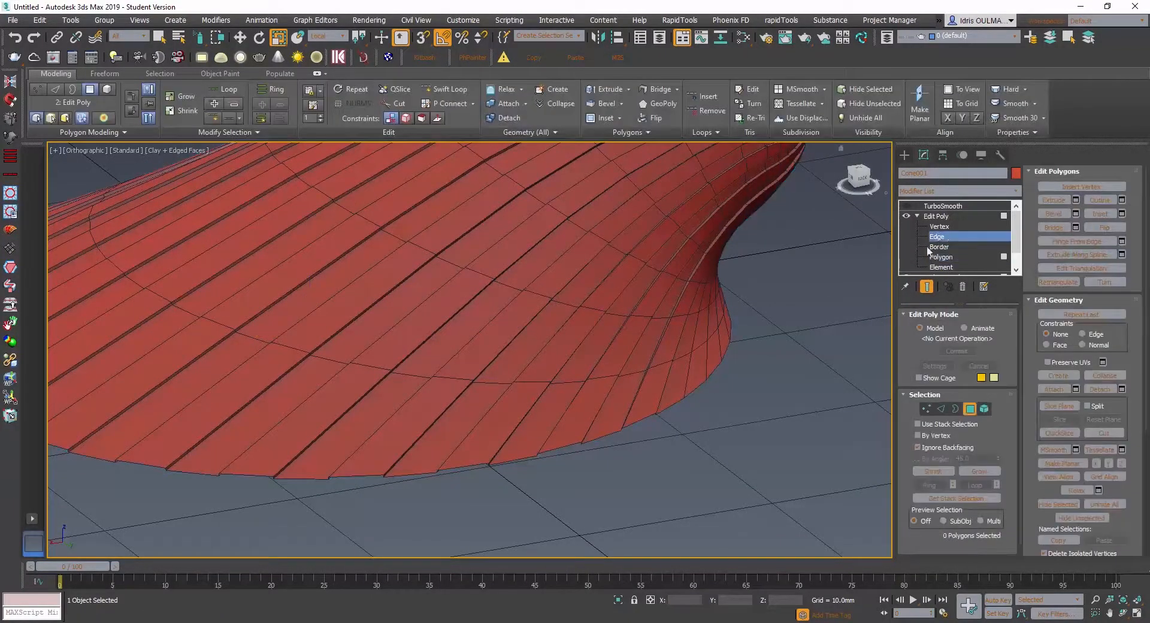
left_click(475, 464)
scroll(475, 464, "down", 5)
middle_click_drag(485, 435, 561, 385, "alt")
scroll(499, 447, "up", 5)
scroll(504, 422, "down", 5)
scroll(534, 418, "up", 5)
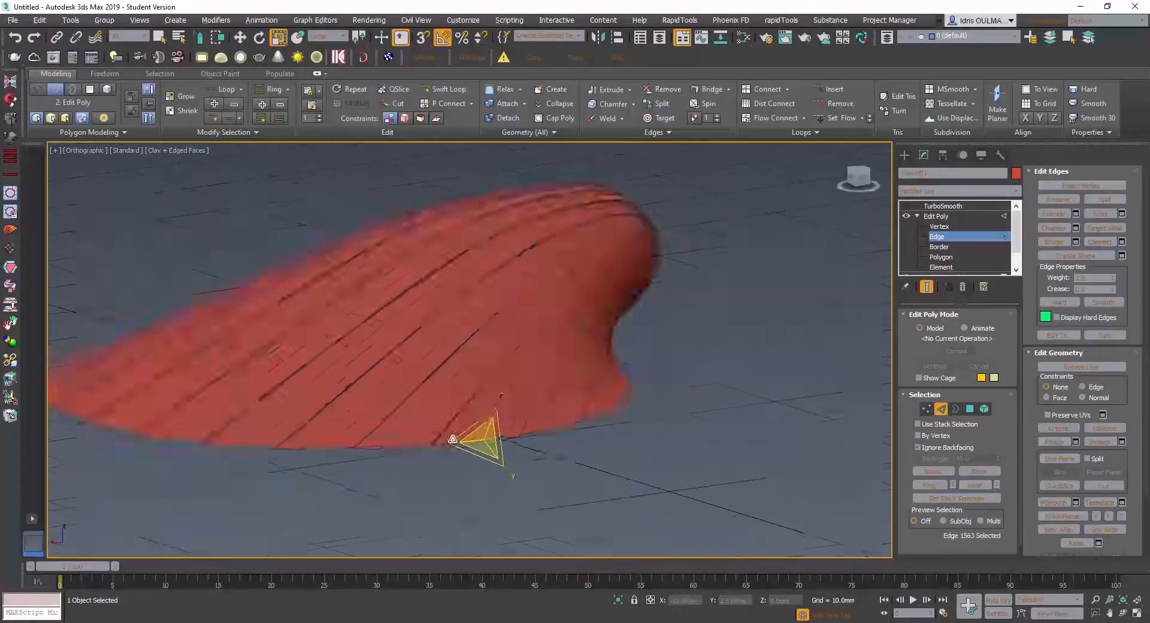
scroll(535, 423, "down", 5)
scroll(535, 414, "up", 3)
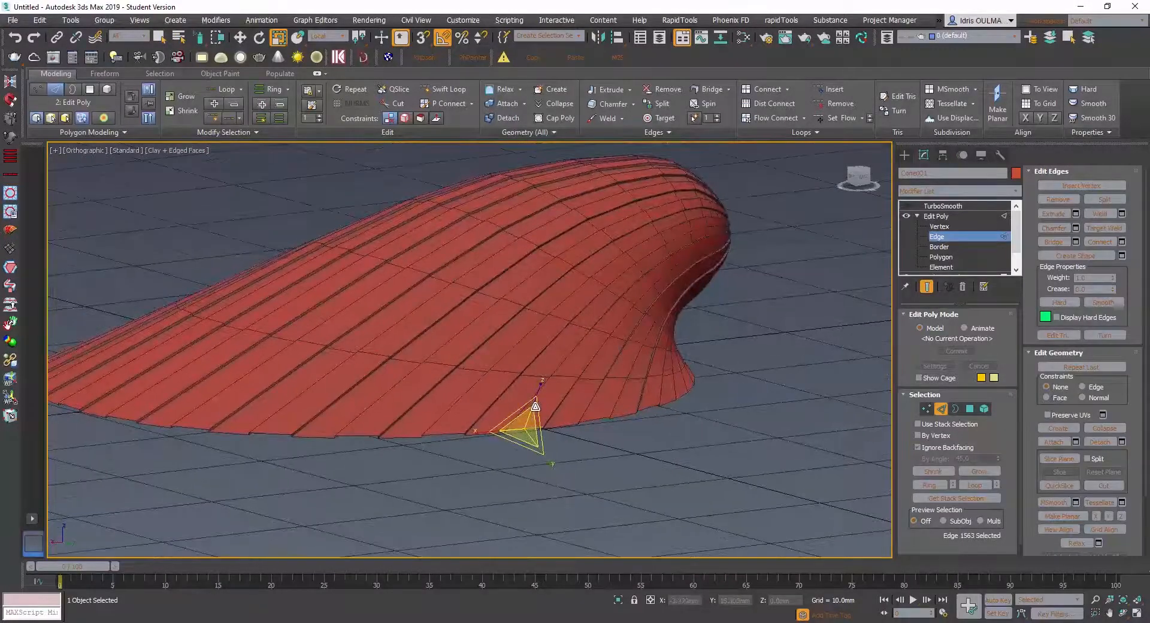
scroll(529, 412, "up", 4)
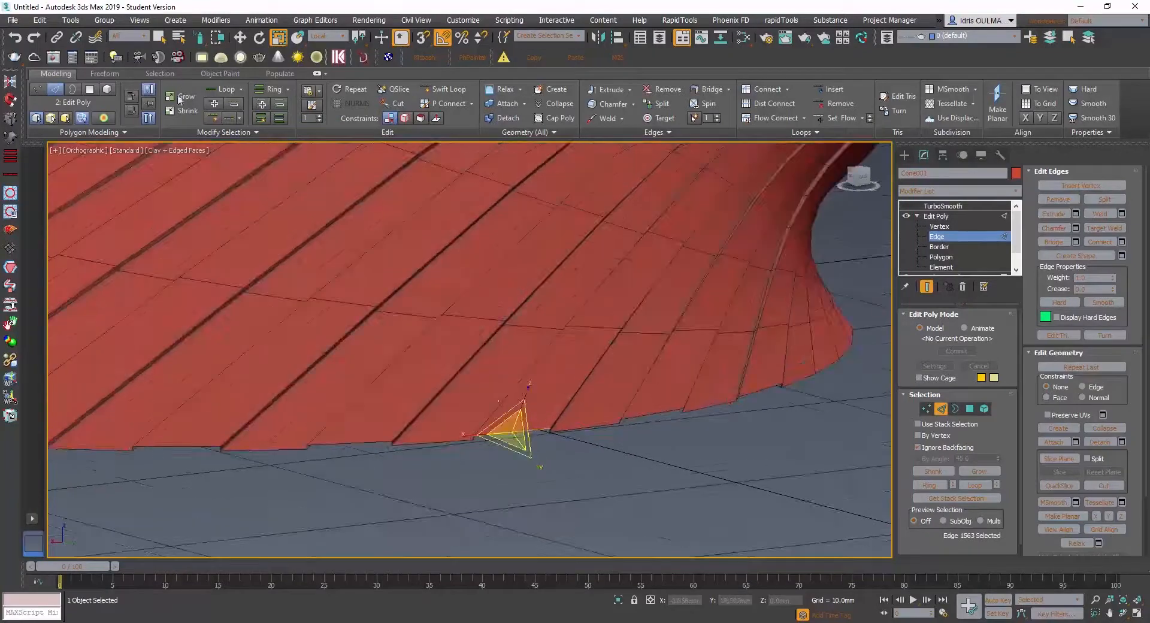
left_click(240, 37)
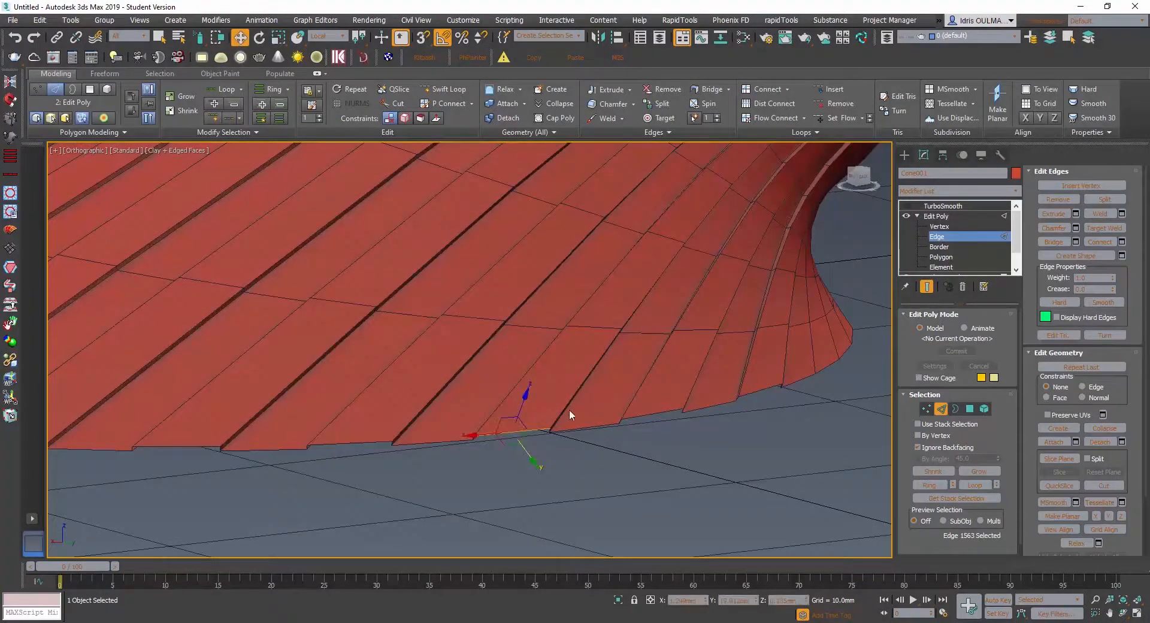
mouse_move(527, 390)
left_mouse_down()
mouse_move(542, 386)
mouse_move(546, 402)
left_mouse_up()
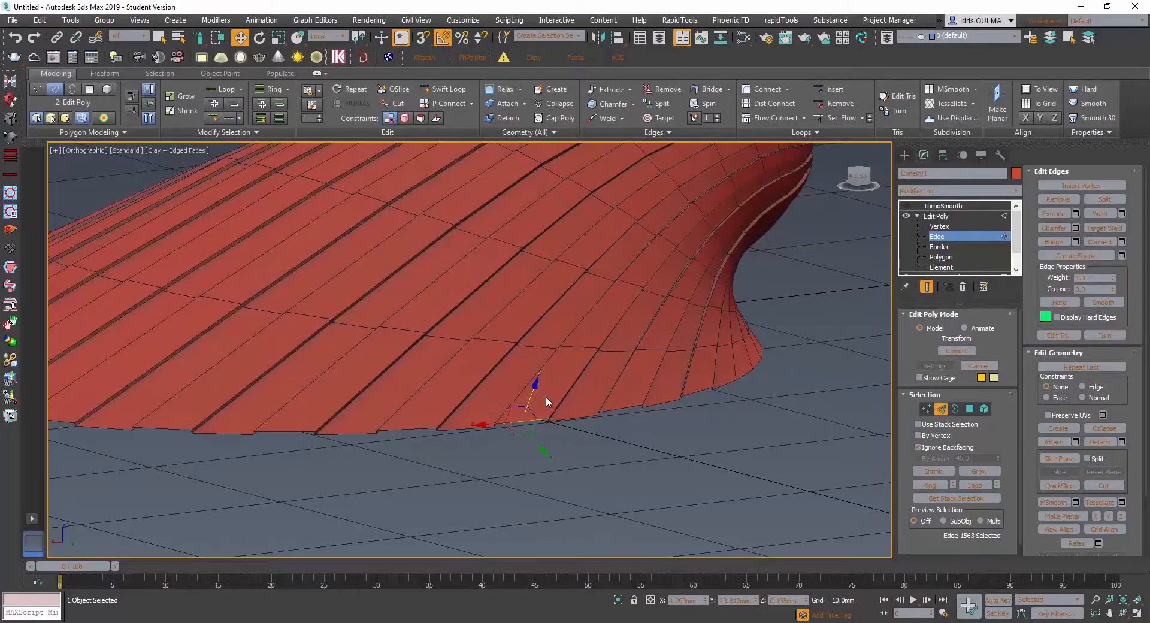
- Add the end edges of the other raised strips around the open rim, making a selection of 16 edges
left_click(622, 407, "ctrl")
mouse_move(675, 400)
middle_mouse_down("alt")
mouse_move(666, 392)
mouse_move(669, 413)
middle_mouse_up("alt")
left_click(431, 434, "ctrl")
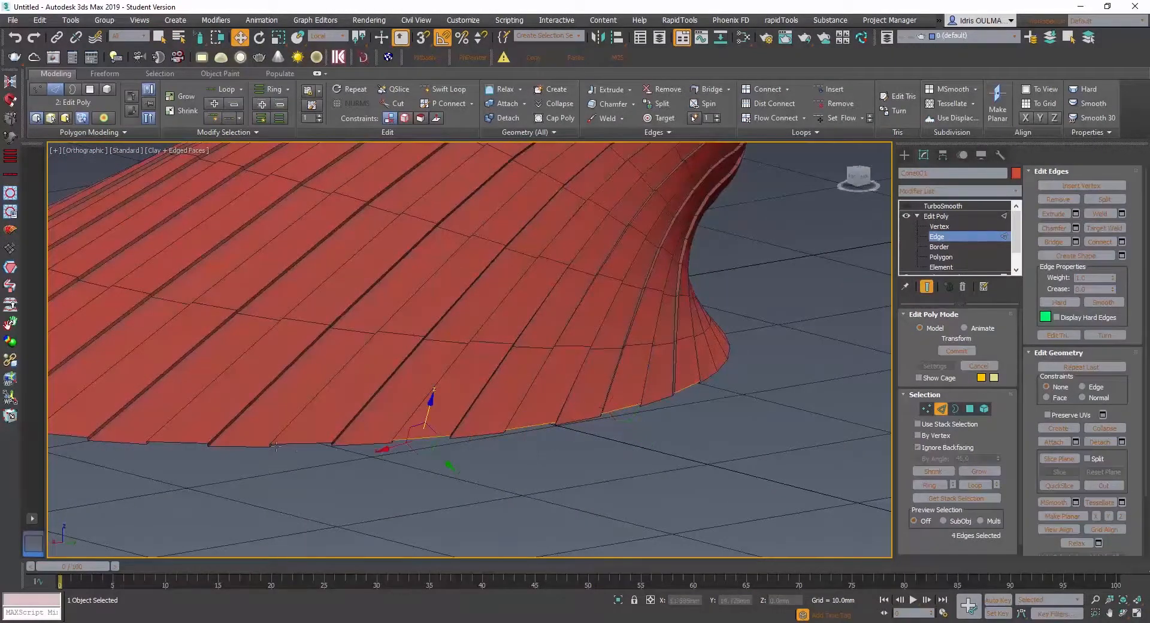
left_click(295, 447, "ctrl")
left_click(189, 444, "ctrl")
middle_click_drag(159, 441, 522, 450)
left_click(433, 445, "ctrl")
left_click(307, 429, "ctrl")
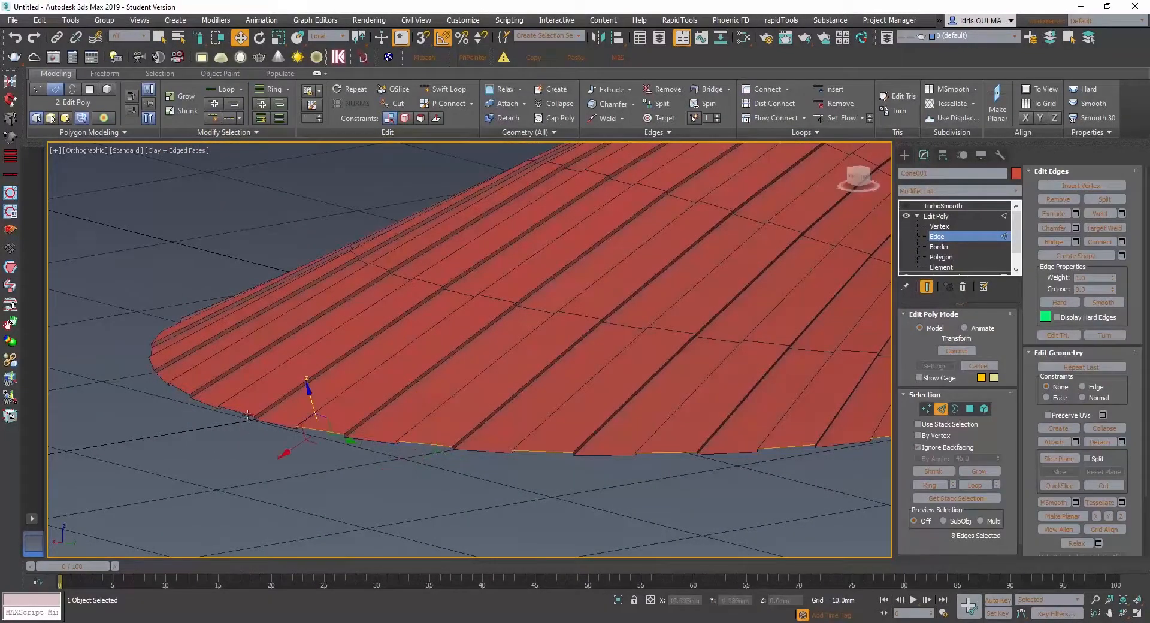
left_click(241, 413, "ctrl")
middle_click_drag(182, 411, 234, 467)
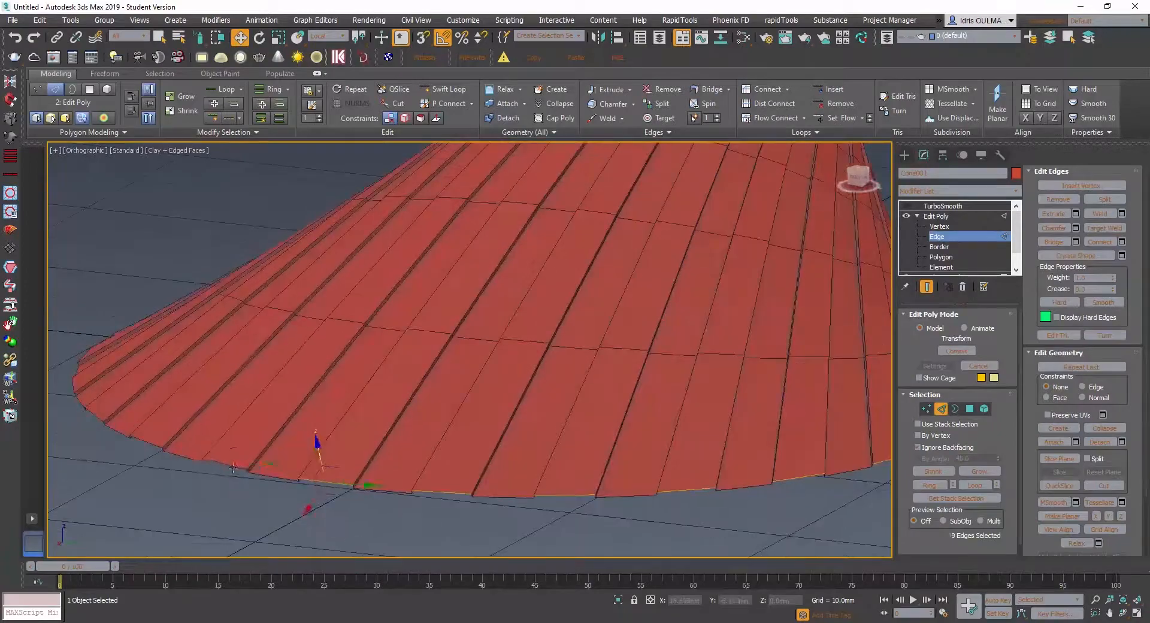
left_click(147, 444, "ctrl")
scroll(148, 446, "down", 4)
middle_click_drag(135, 452, 306, 466, "alt")
scroll(160, 473, "up", 2)
left_click(160, 464, "ctrl")
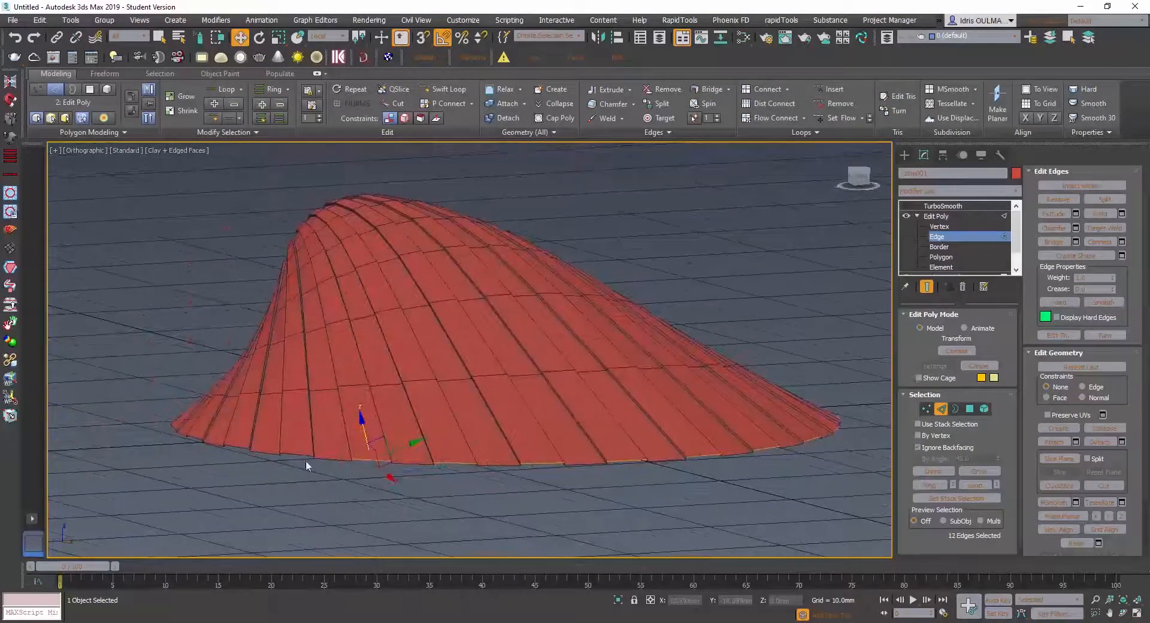
left_click(254, 455, "ctrl")
left_click(202, 440, "ctrl")
middle_click_drag(203, 448, 274, 479, "alt")
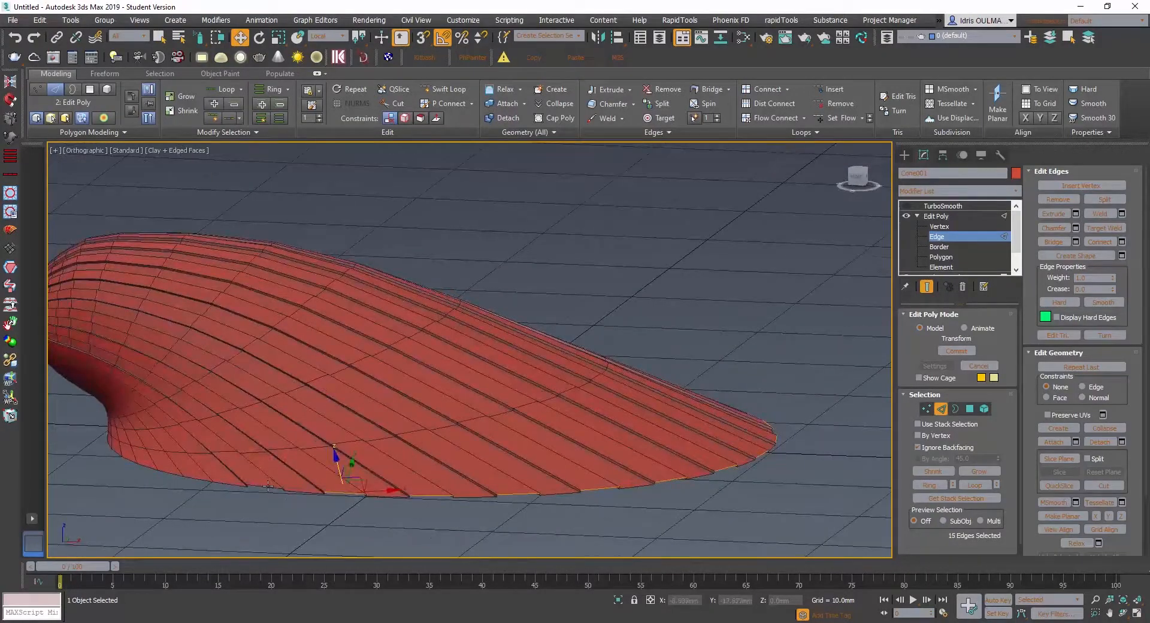
left_click(268, 487, "ctrl")
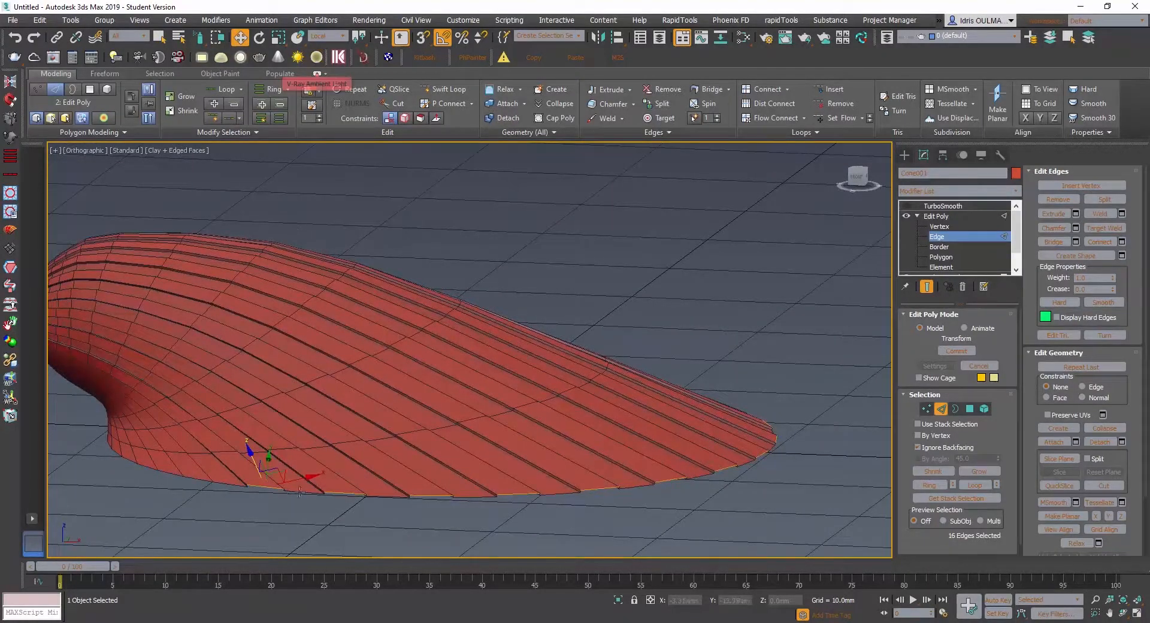
- Raise the selected strip-end edges along their local Z axis so the ribs stand out at the rim
scroll(258, 473, "up", 2)
middle_click_drag(253, 492, 406, 517, "alt")
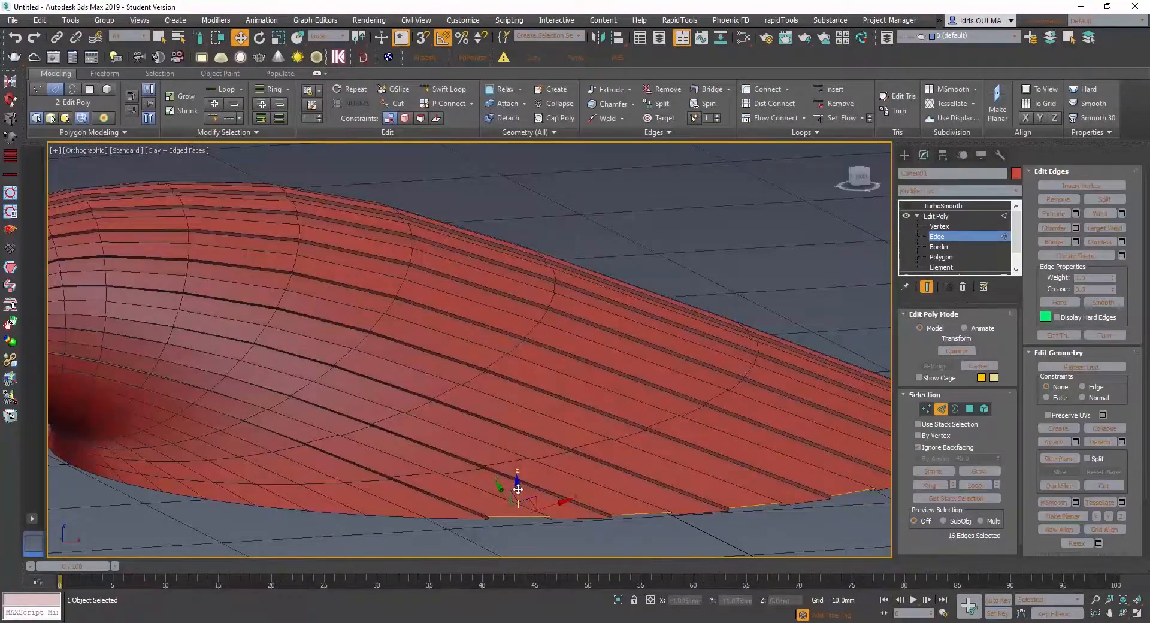
left_click_drag(517, 487, 517, 475)
scroll(516, 476, "down", 4)
middle_click_drag(504, 482, 627, 478, "alt")
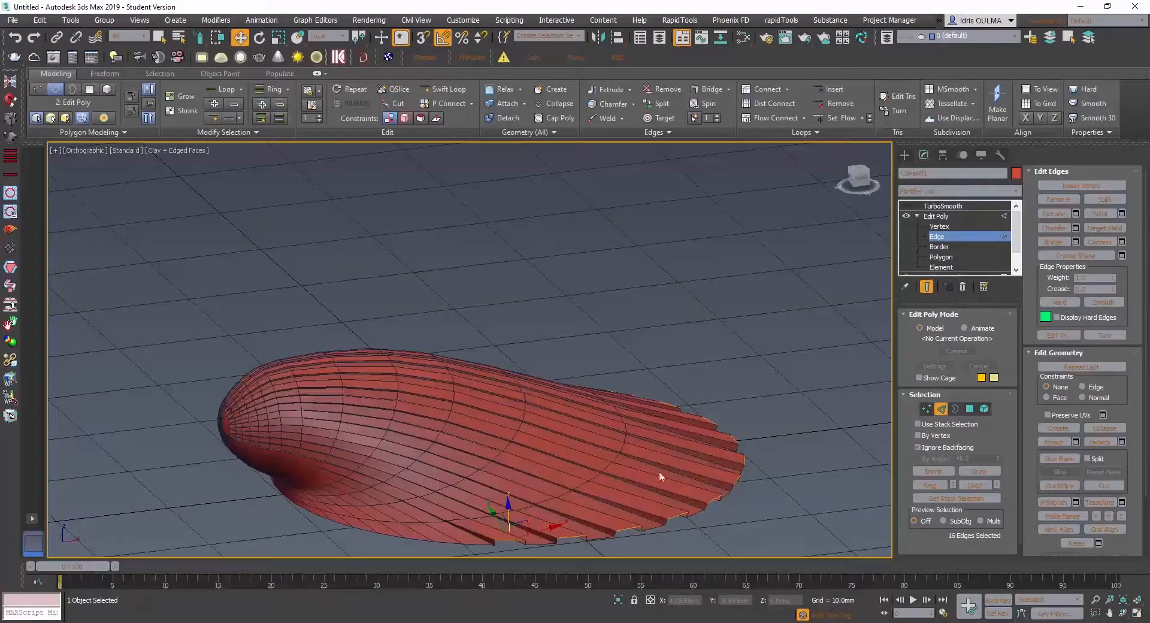
middle_click_drag(622, 476, 512, 494, "alt")
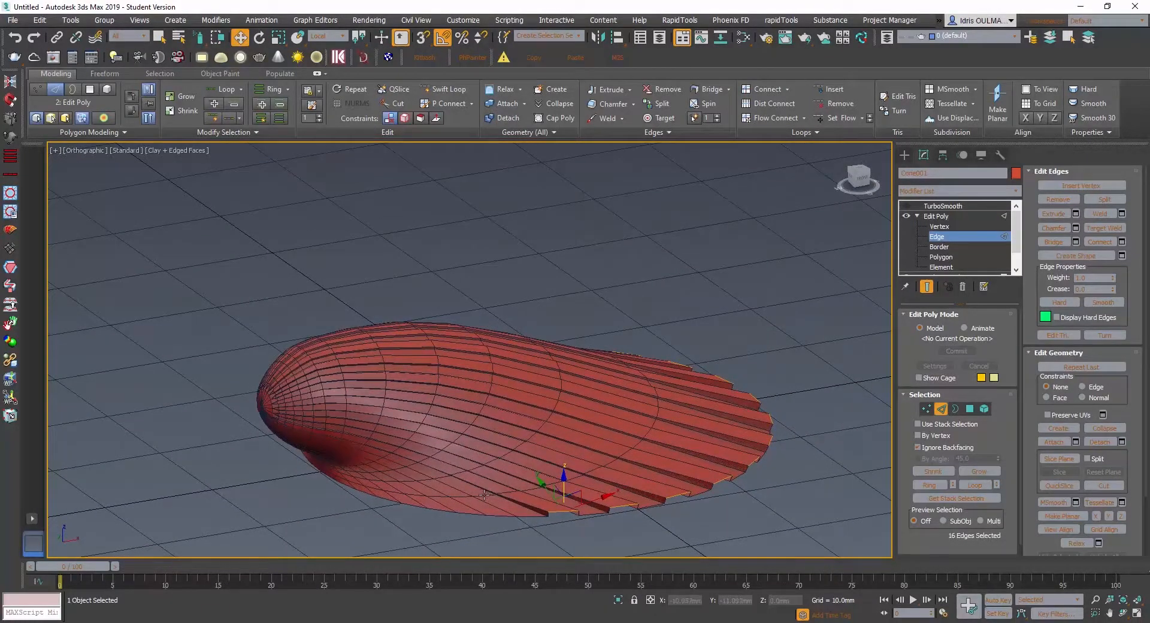
- Select the edge loop just inside the rim, try to adjust it with Set Flow, and undo the attempt
double_click(484, 495)
middle_click_drag(523, 476, 556, 456, "alt")
scroll(562, 463, "up", 2)
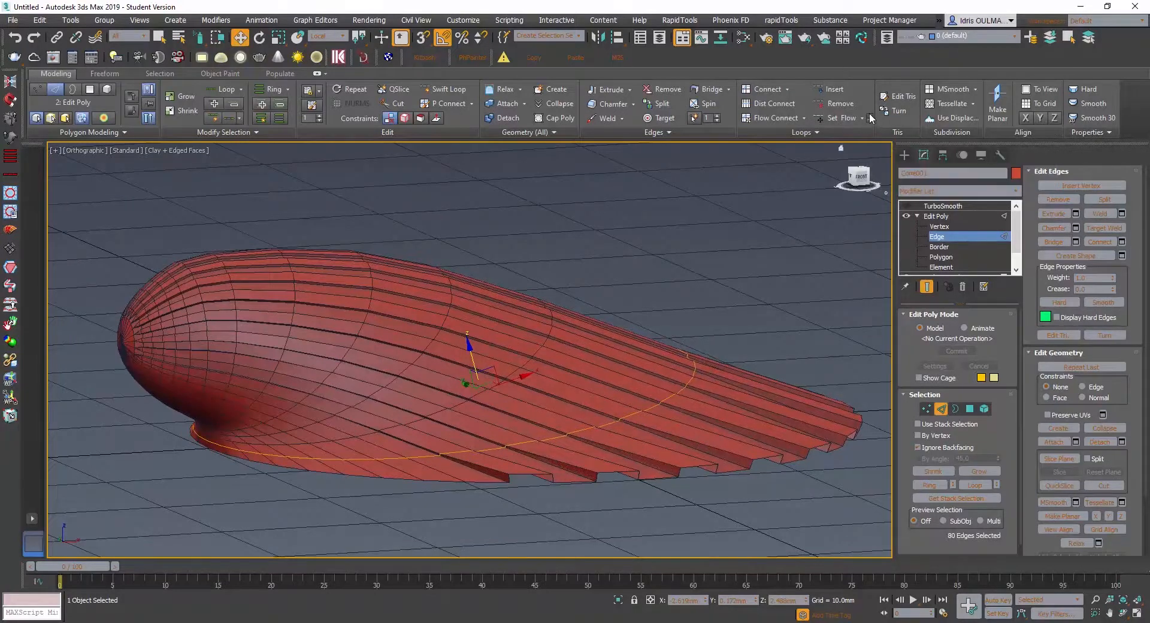
mouse_move(869, 115)
left_mouse_down()
mouse_move(859, 60)
mouse_move(858, 124)
mouse_move(868, 76)
mouse_move(870, 131)
left_mouse_up()
middle_click_drag(599, 350, 541, 354, "alt")
key("ctrl+z")
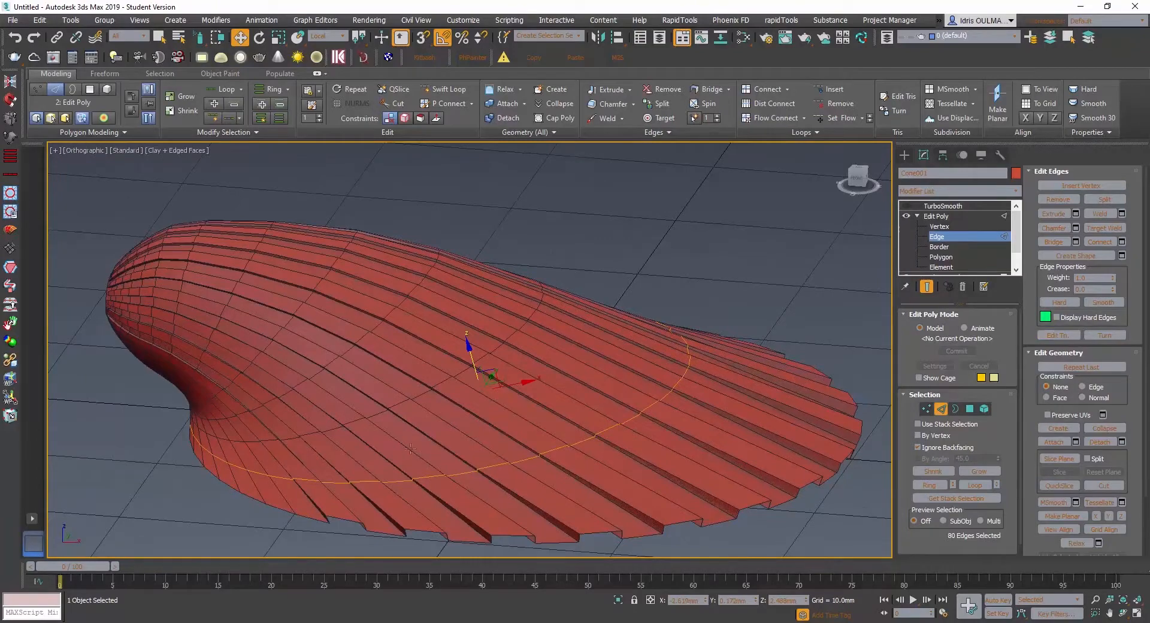
- Examine the raised rim ribs from several angles and compare the shell with the Edit Poly modifier on and off
middle_click_drag(411, 449, 395, 363, "alt")
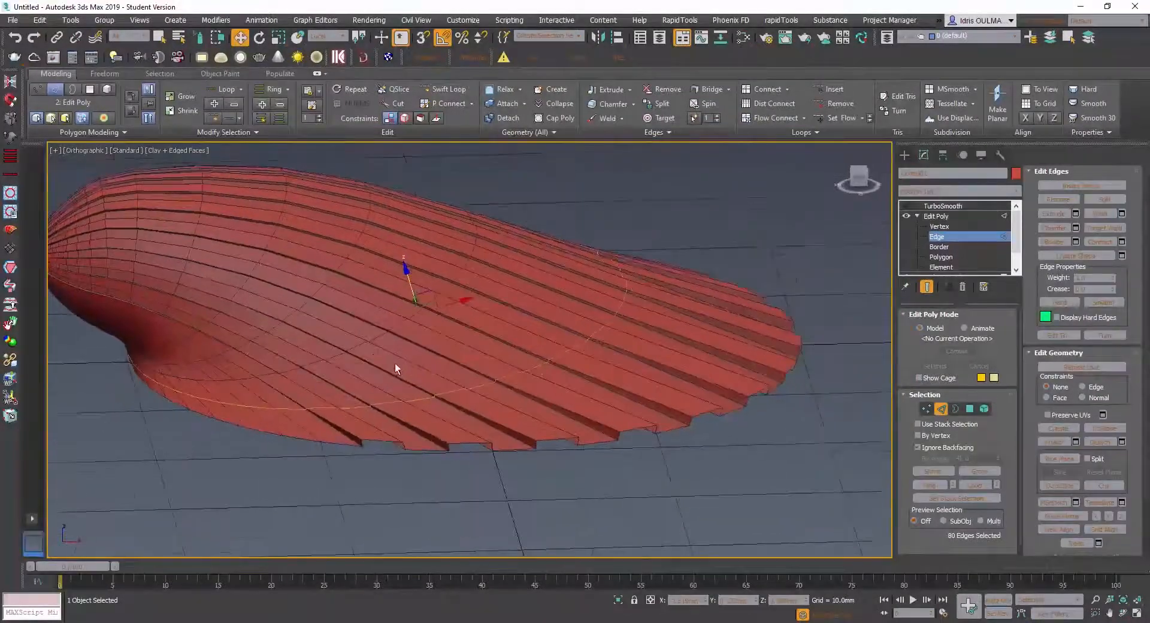
scroll(347, 439, "up", 2)
middle_click_drag(347, 439, 408, 429, "alt")
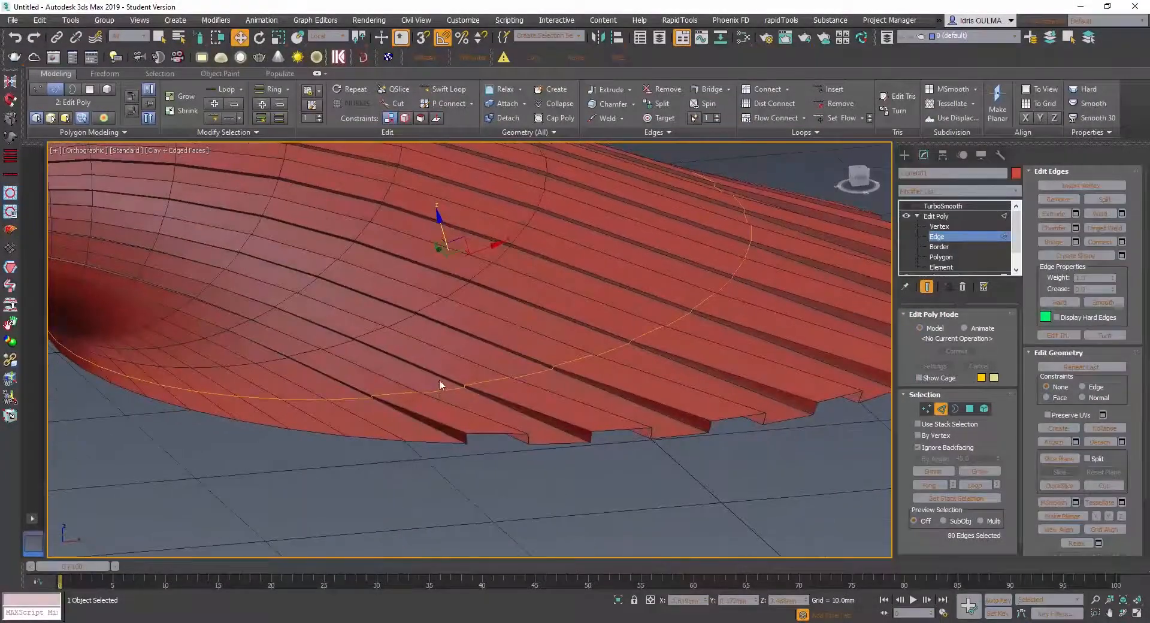
scroll(615, 325, "down", 3)
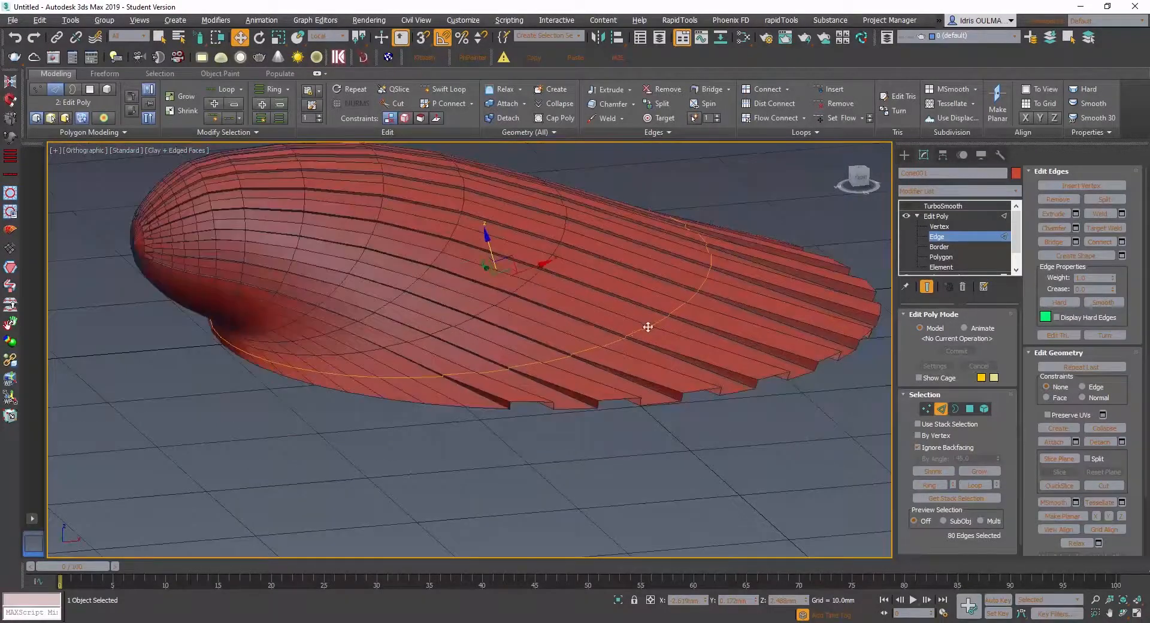
middle_click_drag(647, 326, 605, 360, "alt")
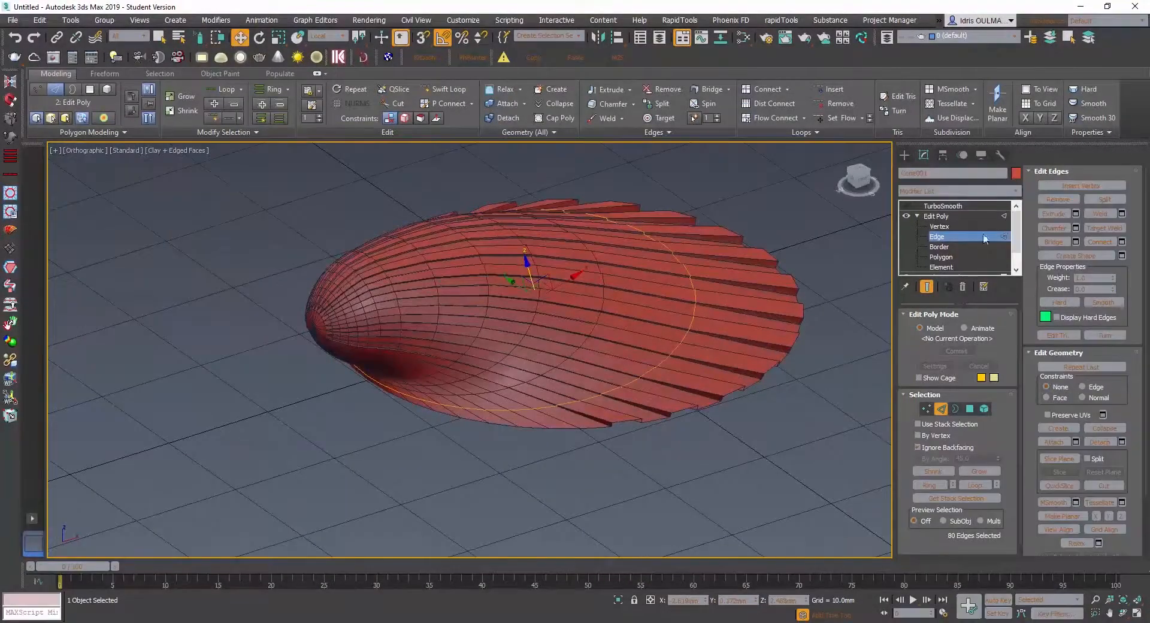
mouse_move(1017, 234)
left_mouse_down()
mouse_move(1019, 259)
mouse_move(1019, 228)
left_mouse_up()
left_click(910, 215)
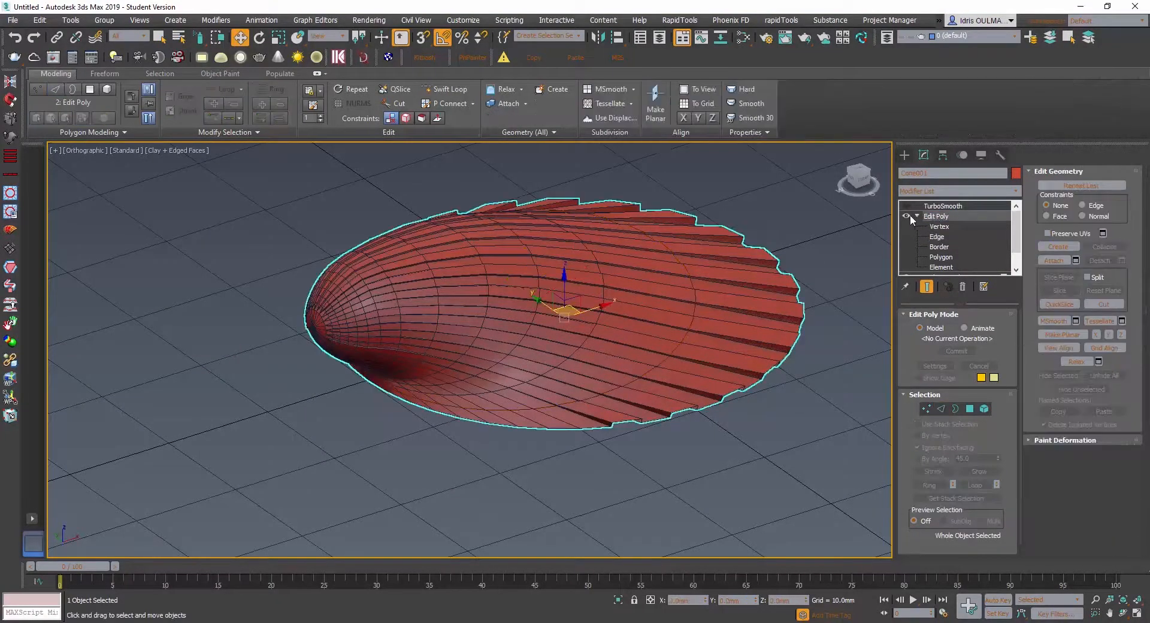
left_click(909, 215)
left_click(908, 215)
left_click(908, 215)
left_click(908, 215)
left_click(908, 215)
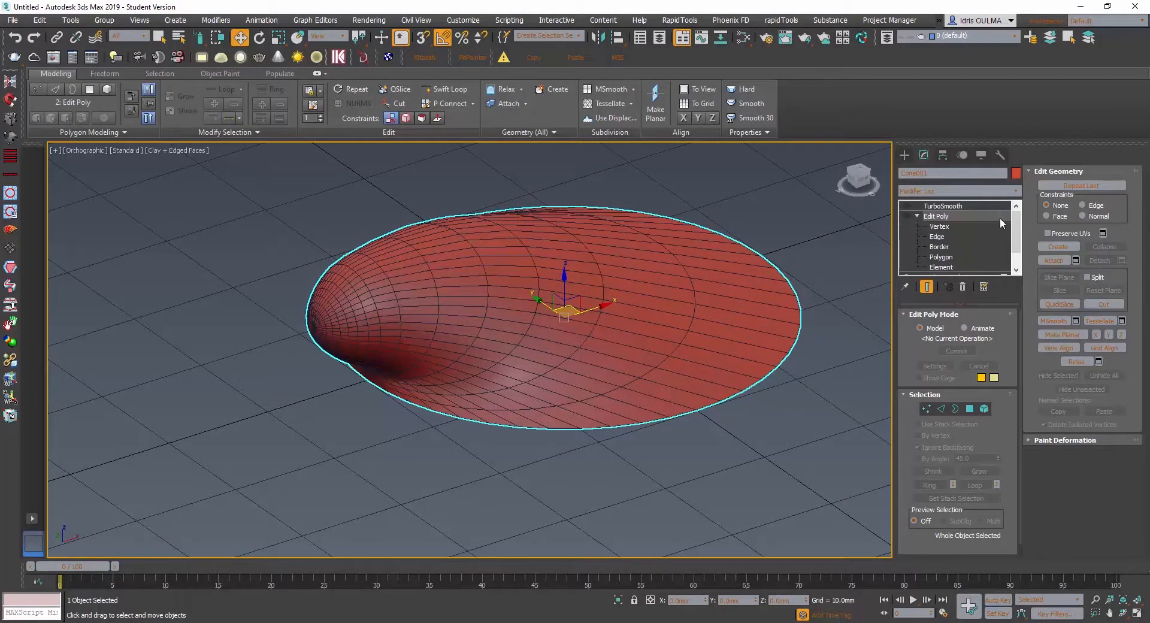
- Inspect the shell's base Editable Poly mesh at polygon level, and return to the Edit Poly modifier
left_click_drag(1017, 230, 1018, 241)
left_click(935, 268)
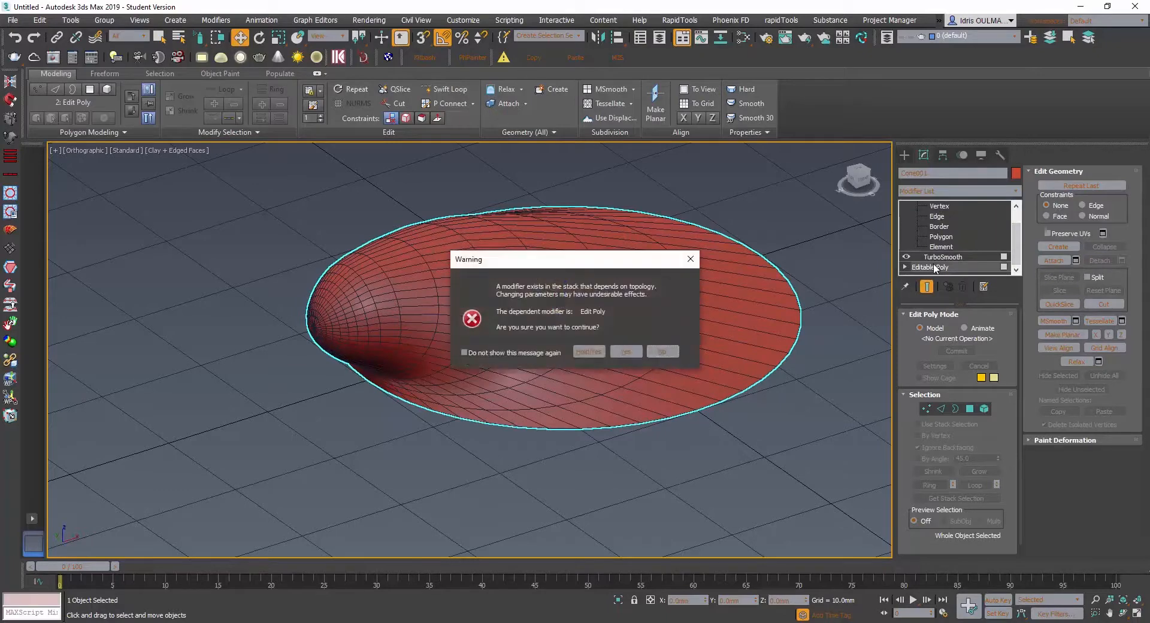
left_click(615, 352)
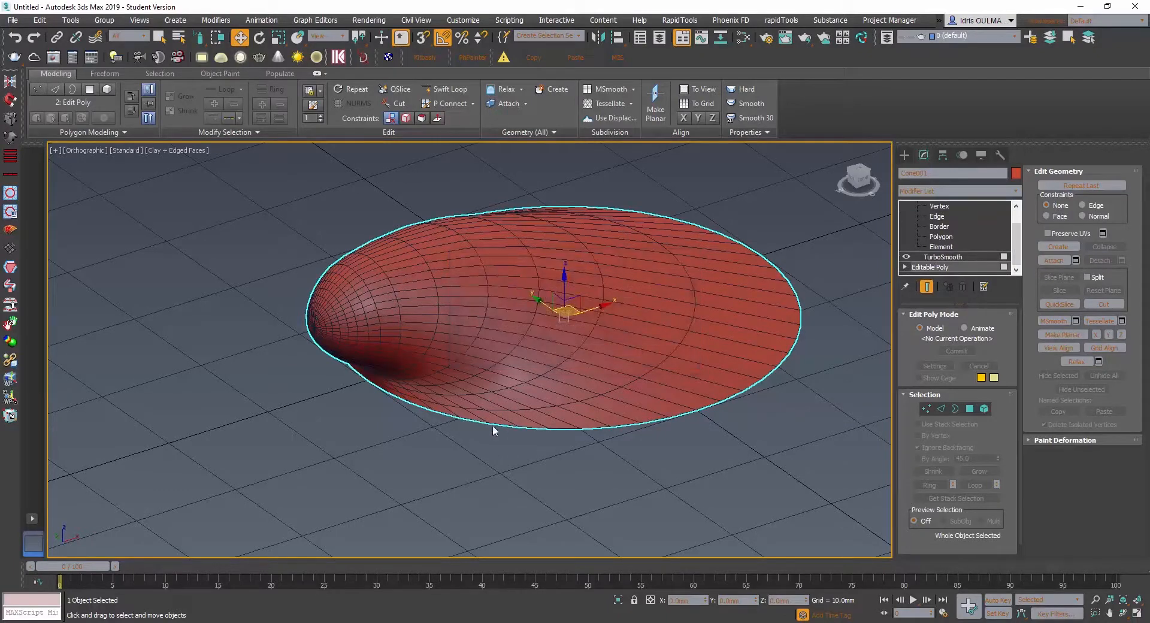
key("4")
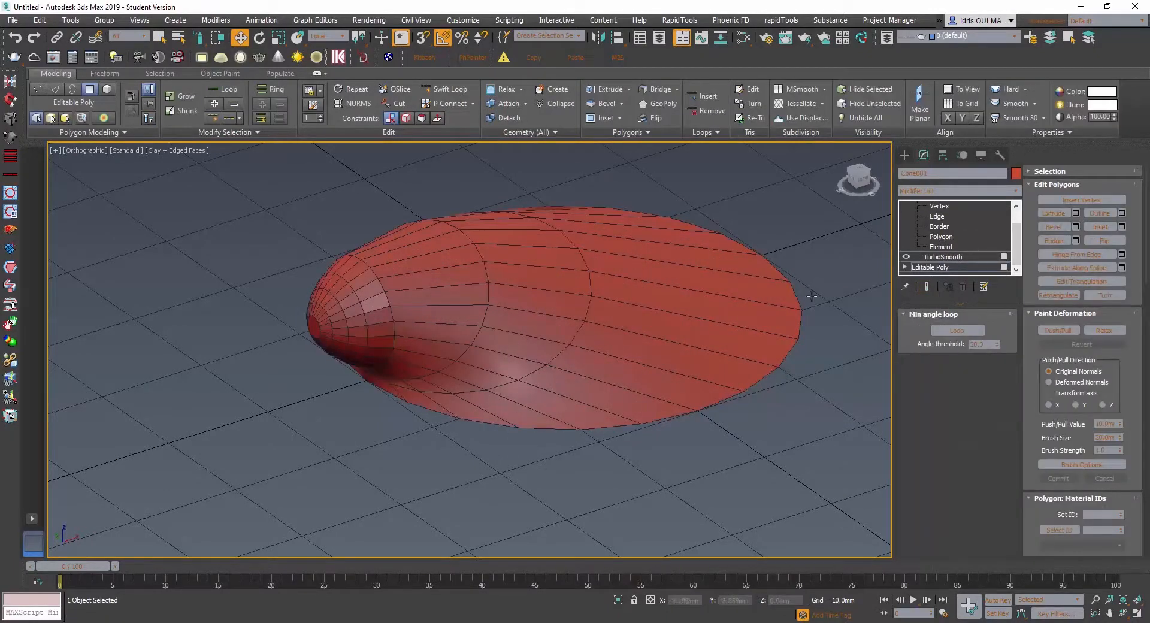
left_click(965, 256)
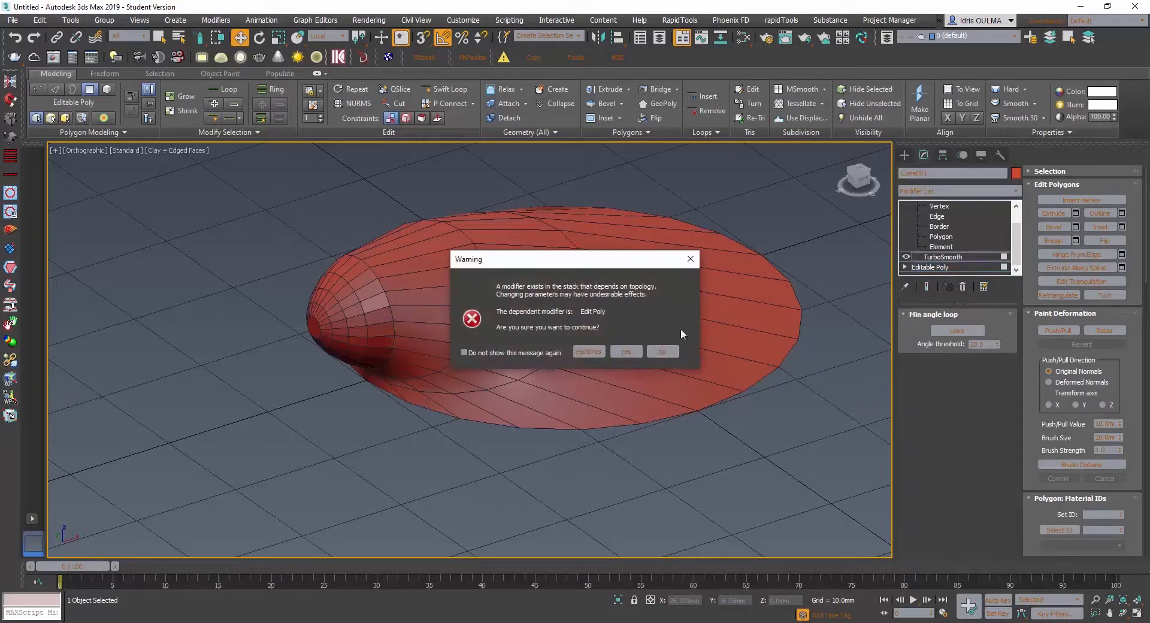
left_click(661, 351)
left_click_drag(1018, 256, 986, 214)
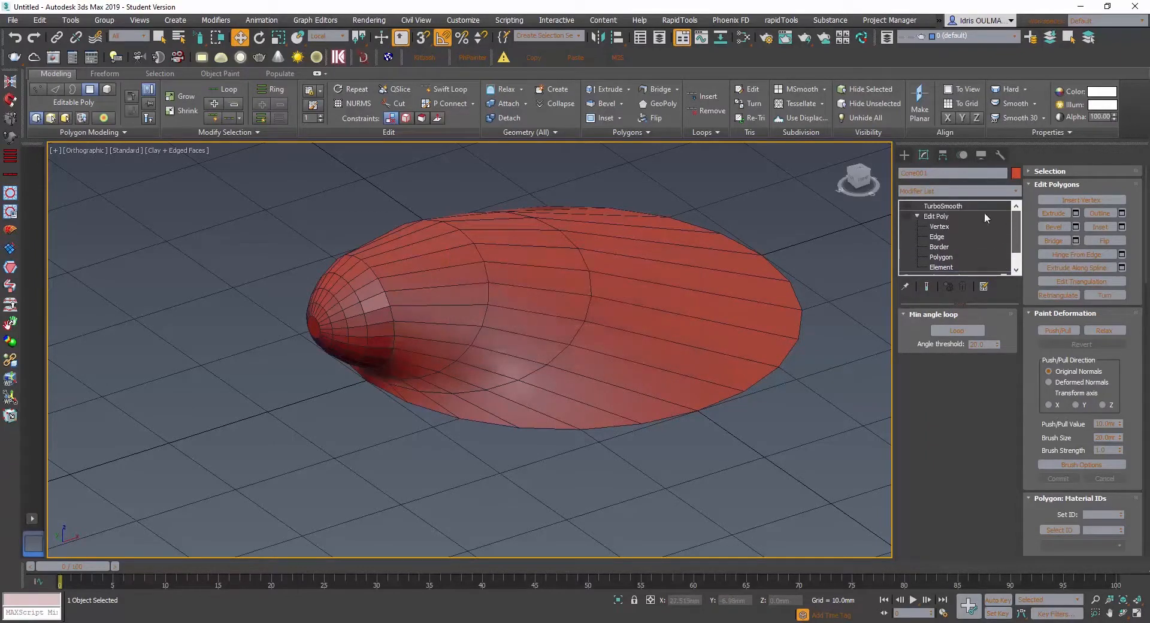
left_click(936, 216)
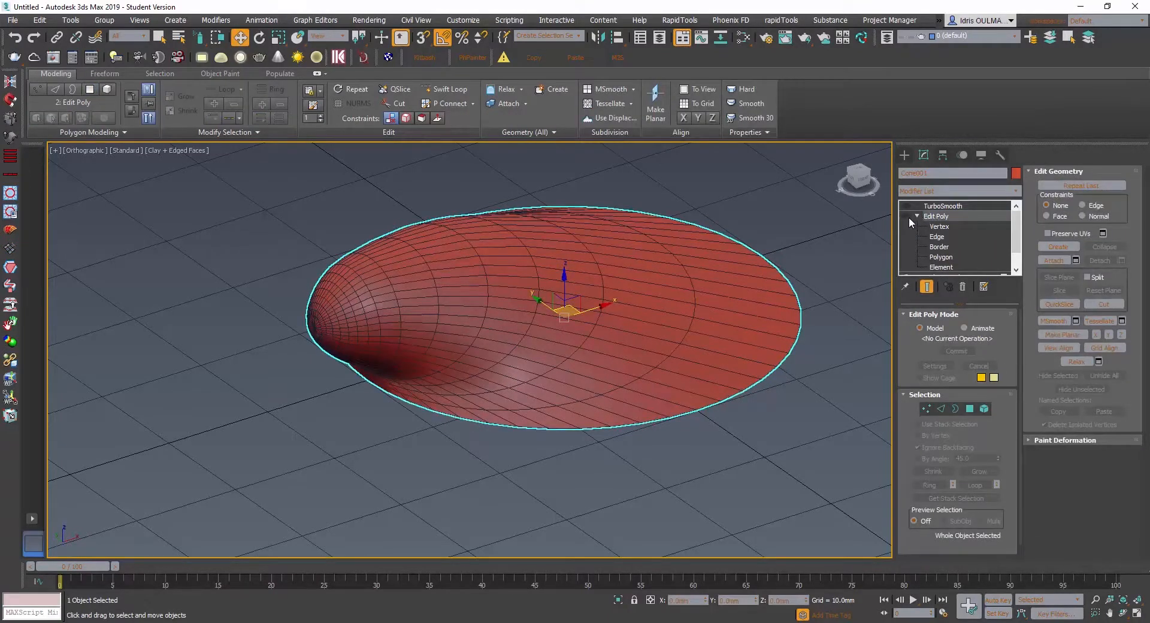
- Turn the Edit Poly modifier back on and enable the TurboSmooth modifier above it
left_click(908, 216)
left_click(955, 226)
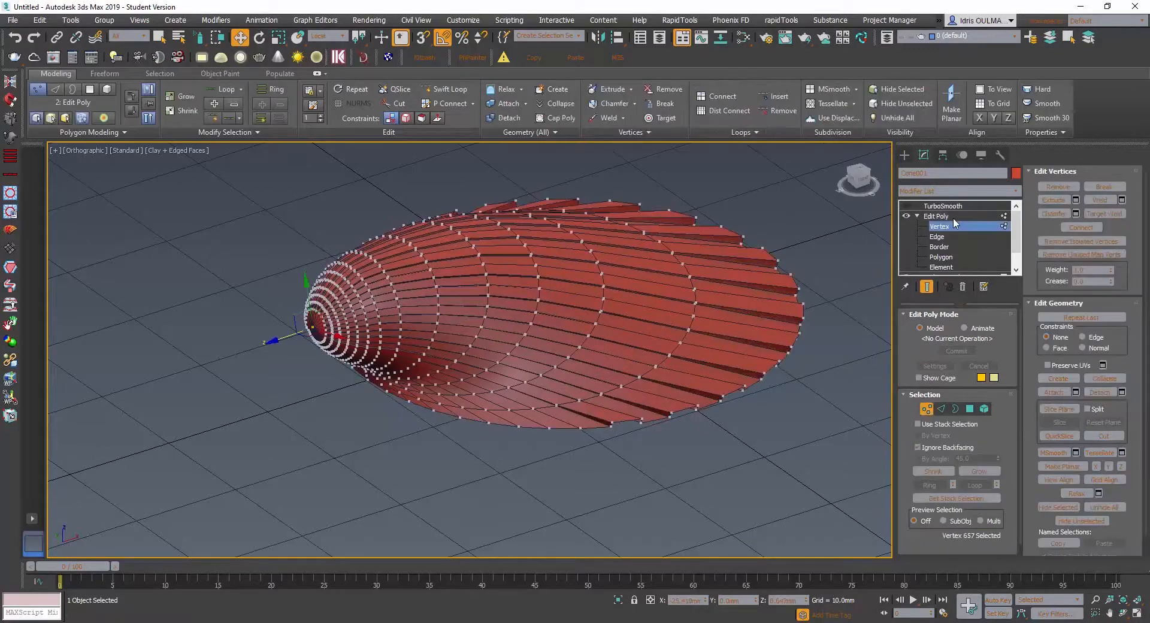
left_click(952, 218)
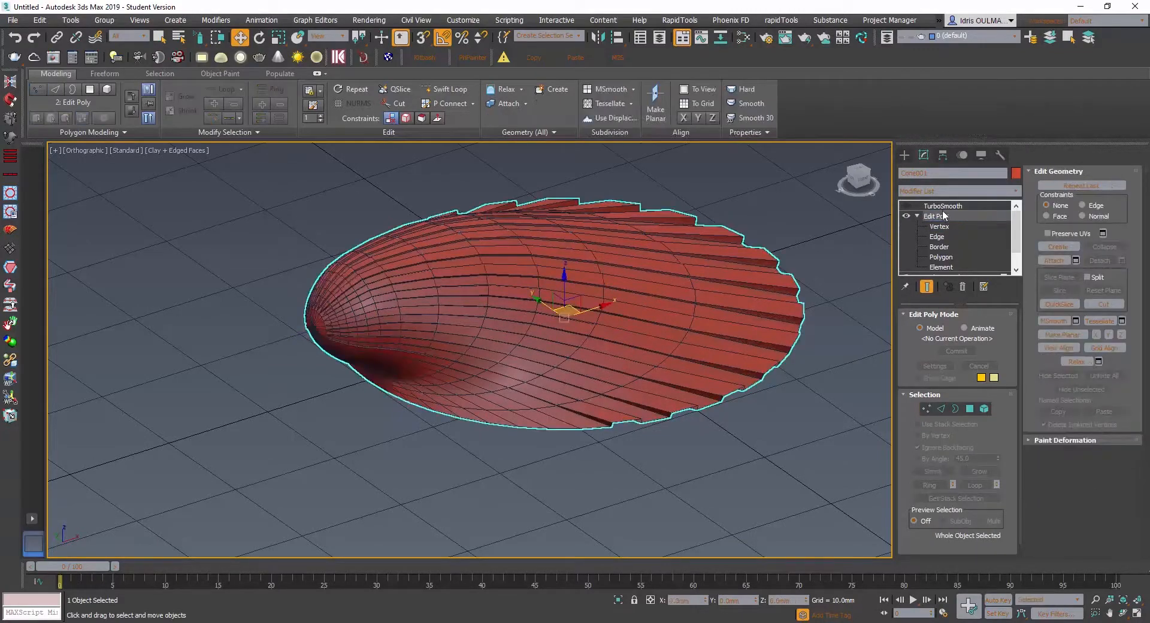
left_click(946, 206)
left_click(906, 206)
- Hide the edged-faces display and examine the smoothed shell's ribs and scalloped rim from above and at an angle
middle_click_drag(719, 352, 618, 357, "alt")
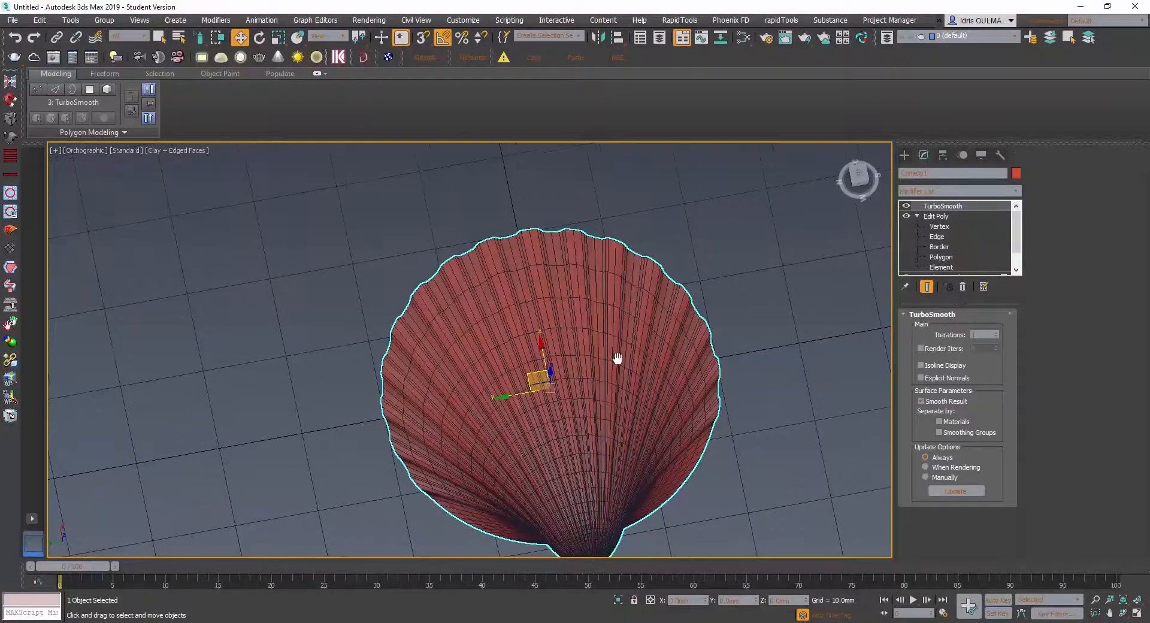
key("F4")
scroll(617, 377, "down", 3)
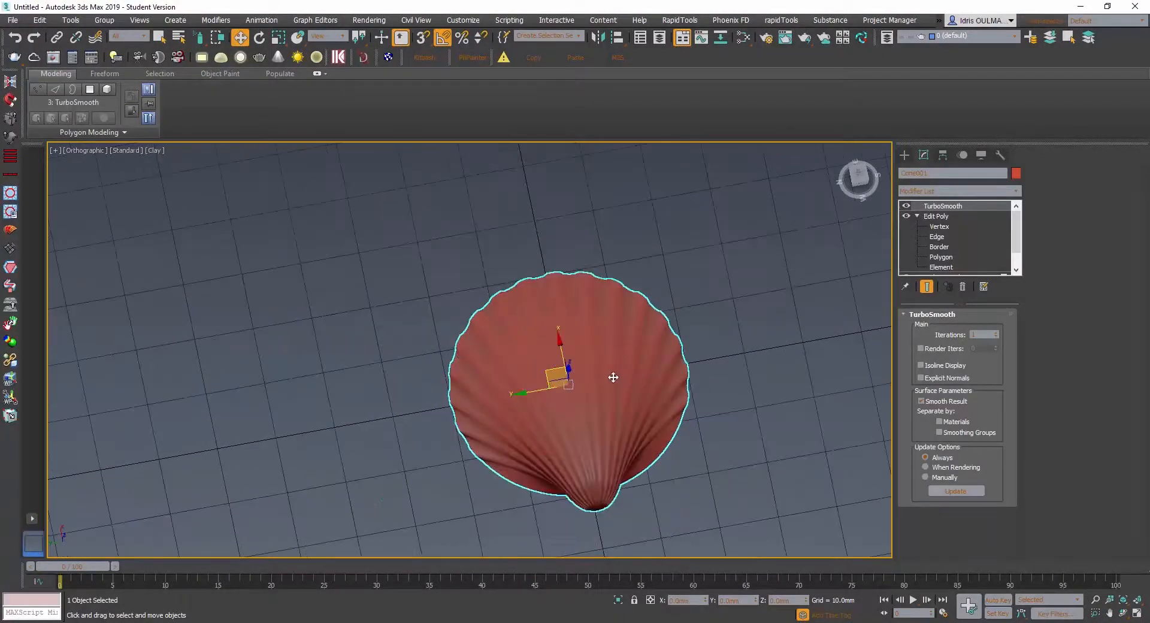
middle_click_drag(615, 381, 562, 412, "alt")
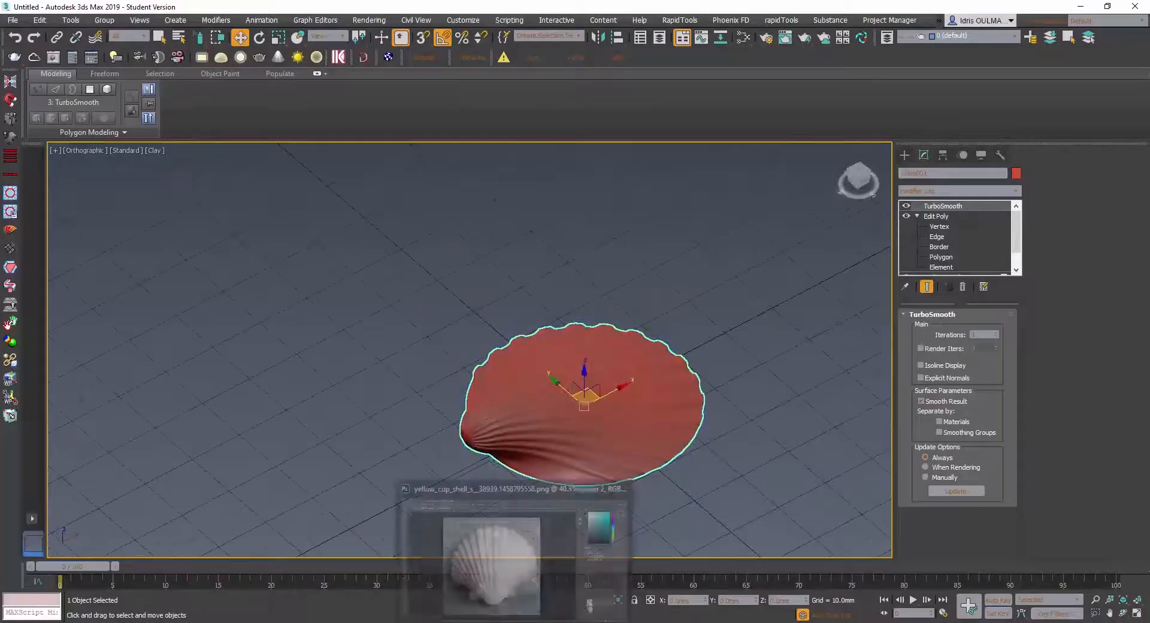
- Show the edged faces on the smoothed shell and inspect its mesh from the hinge to the scalloped rim
left_click(516, 622)
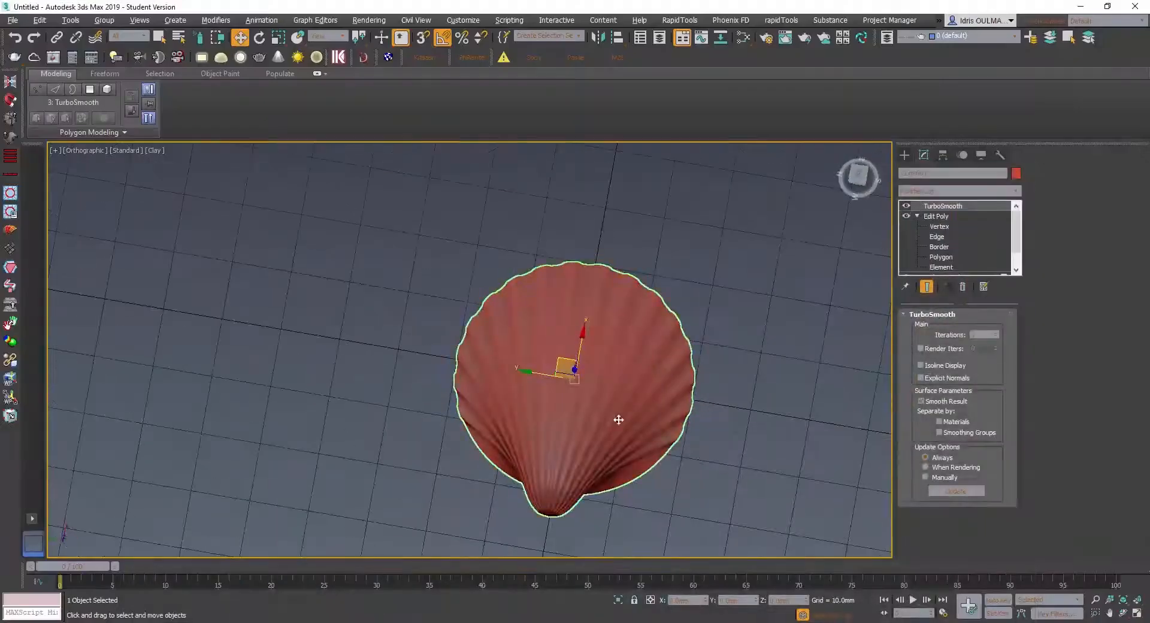
scroll(675, 353, "up", 5)
middle_click_drag(675, 352, 566, 471, "alt")
key("F4")
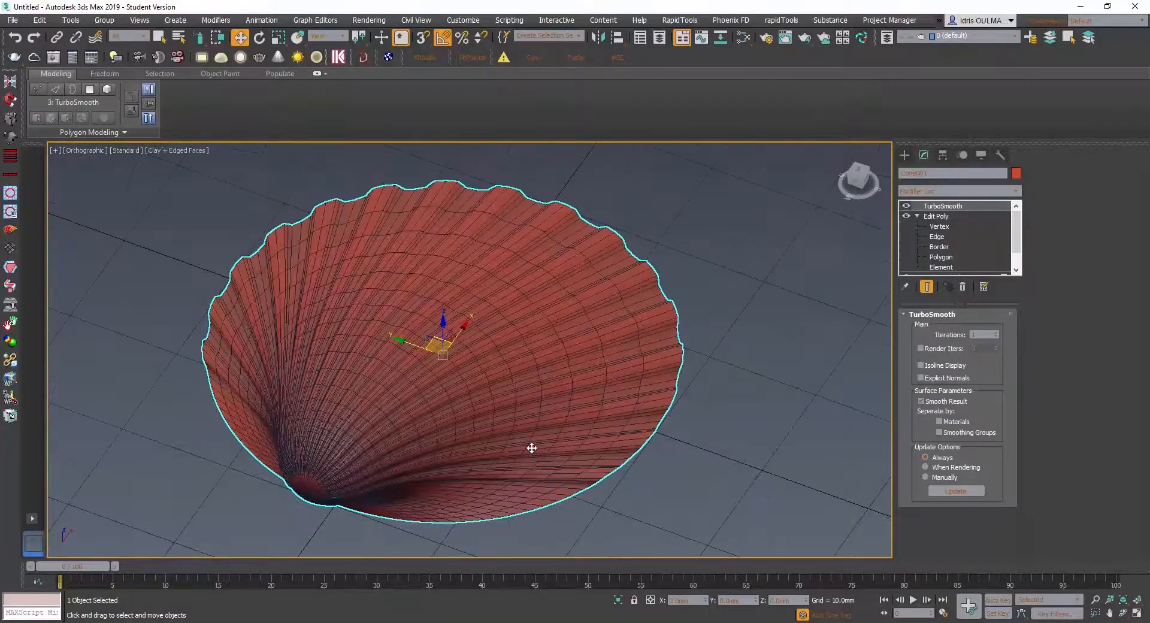
middle_click_drag(413, 441, 806, 250, "alt")
scroll(576, 443, "down", 4)
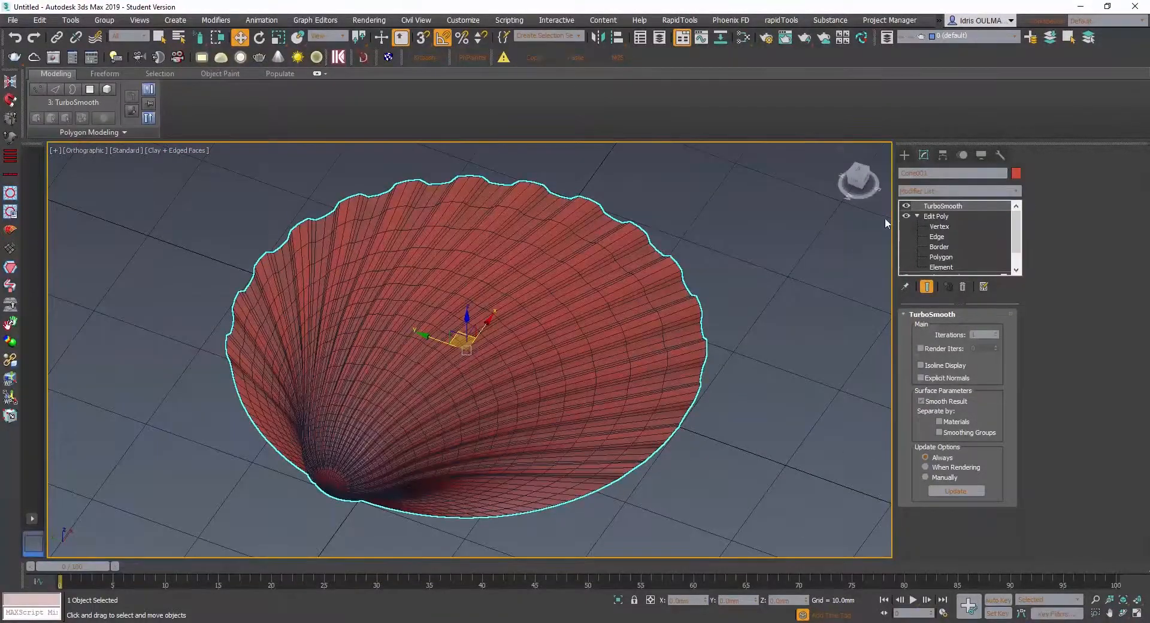
- Turn off the TurboSmooth modifier and make the Edit Poly modifier below it active
left_click(907, 205)
middle_click_drag(584, 363, 496, 381, "alt")
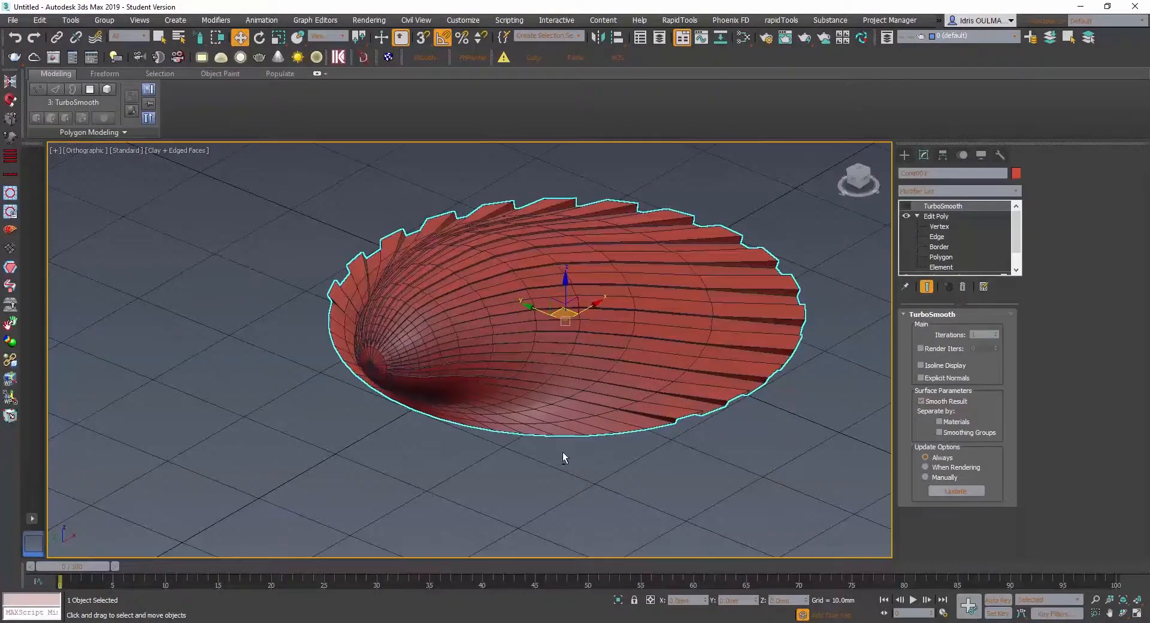
middle_click_drag(521, 428, 752, 311, "alt")
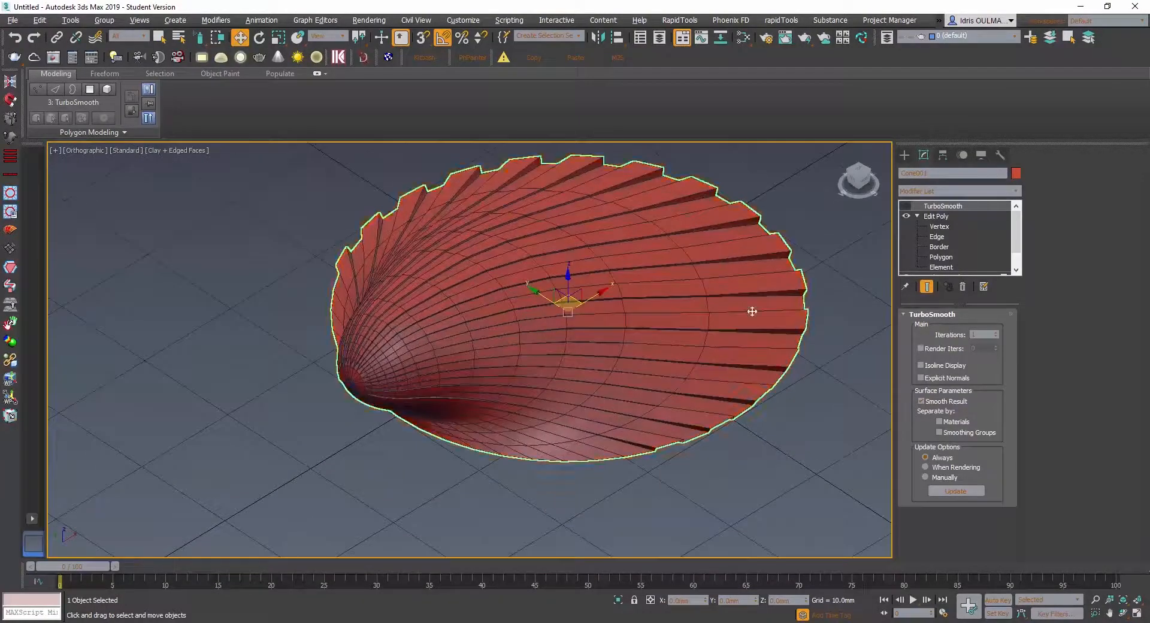
left_click(935, 217)
middle_click_drag(601, 403, 545, 405, "alt")
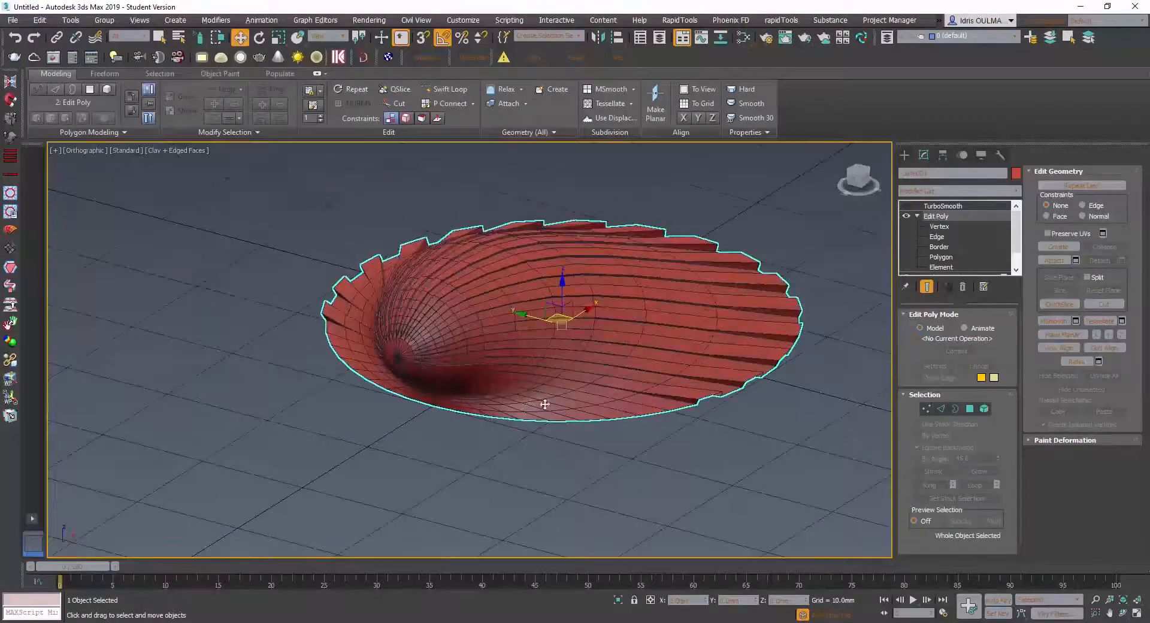
- Check the cup shell reference photo in Photoshop, and return to 3ds Max to compare it with the model's hinge area
left_click(545, 622)
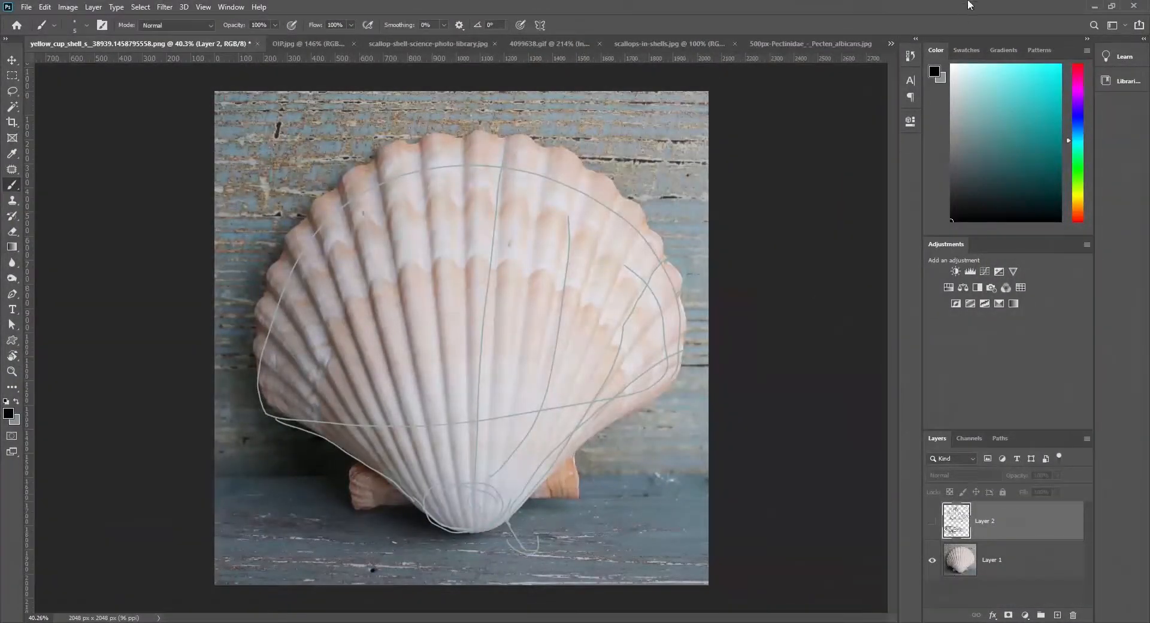
left_click(1095, 6)
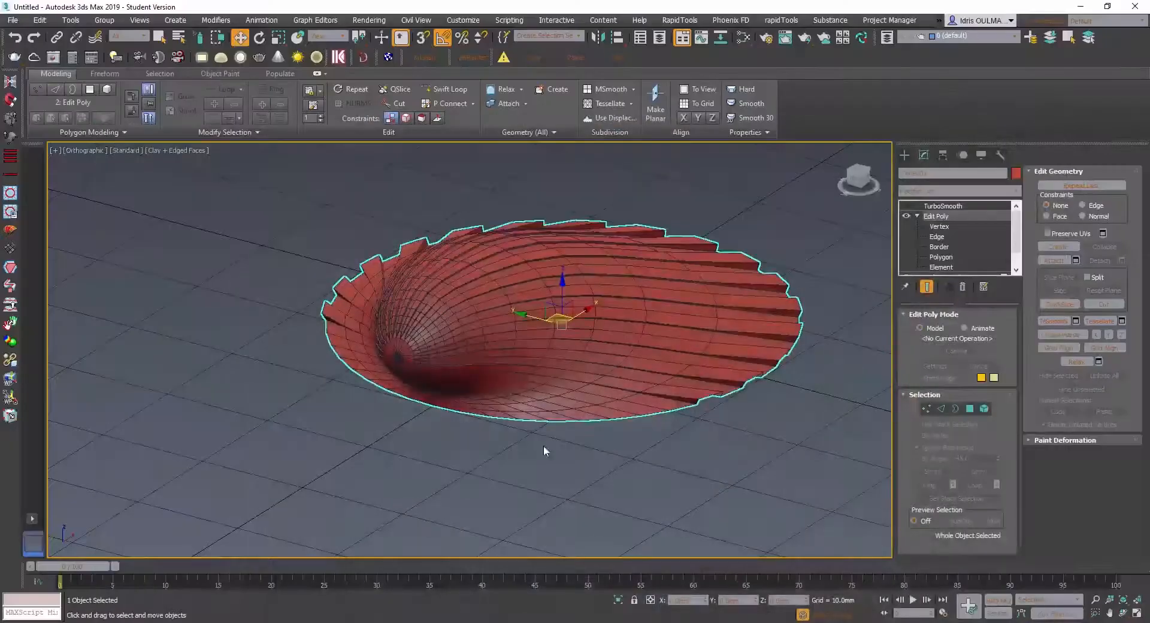
mouse_move(544, 444)
middle_mouse_down("alt")
mouse_move(493, 455)
mouse_move(548, 450)
middle_mouse_up("alt")
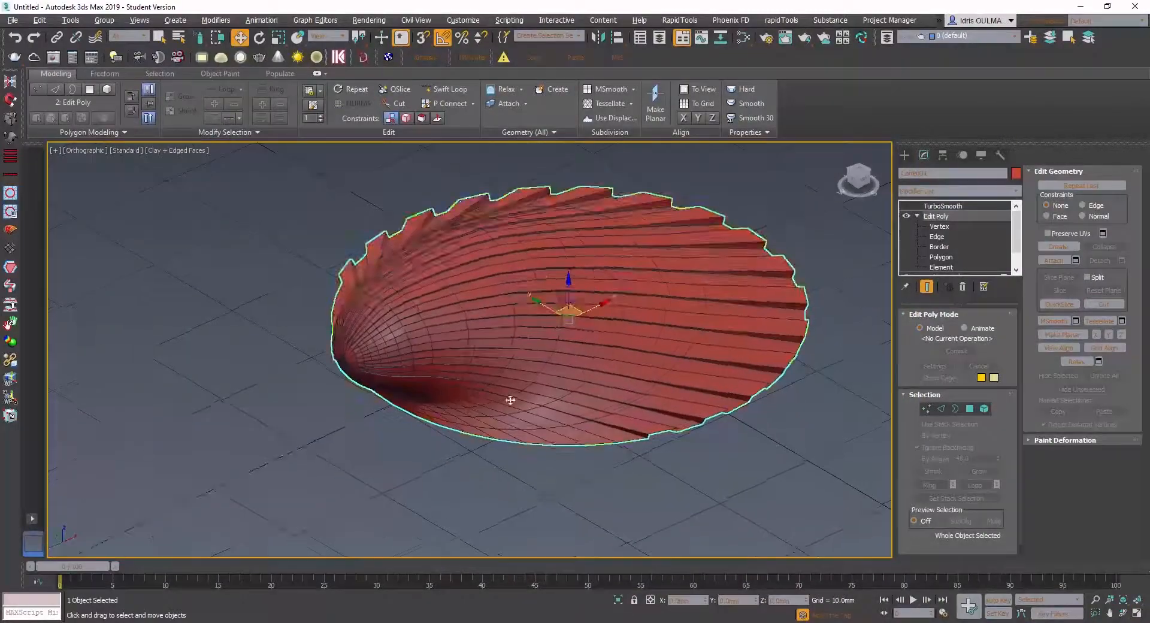
scroll(510, 399, "up", 3)
middle_click_drag(502, 400, 450, 473, "alt")
scroll(503, 443, "down", 4)
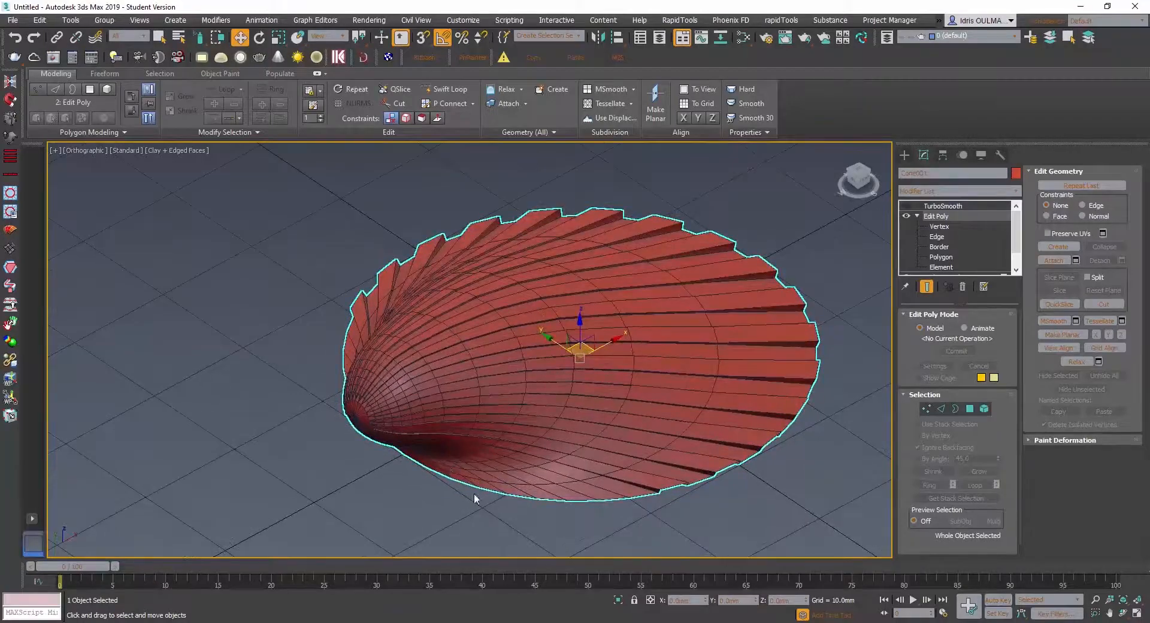
- Switch to Photoshop and examine the scallop reference images one after another, ending with the Pecten albicans photo, for the shape around the hinge
left_click(451, 622)
left_click(543, 622)
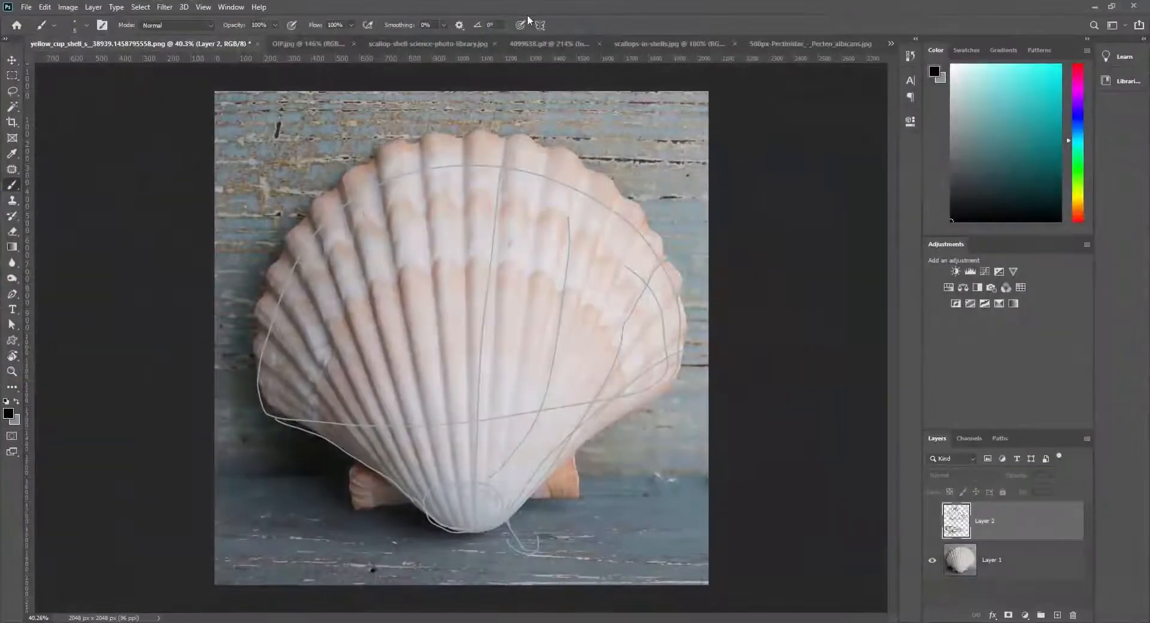
left_click(307, 44)
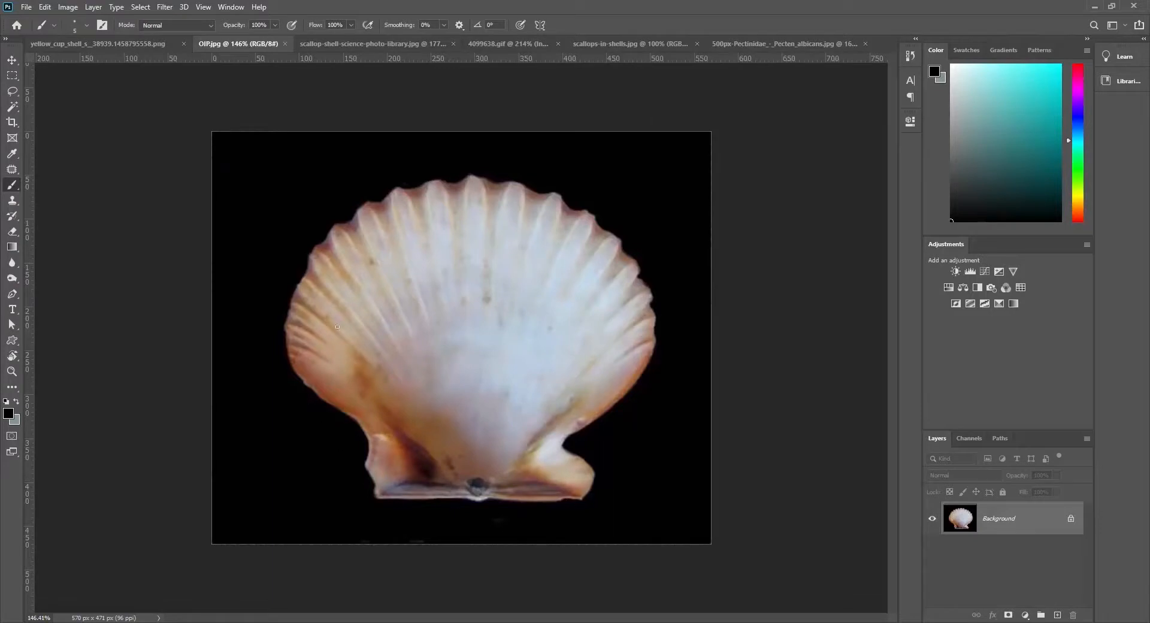
left_click(395, 48)
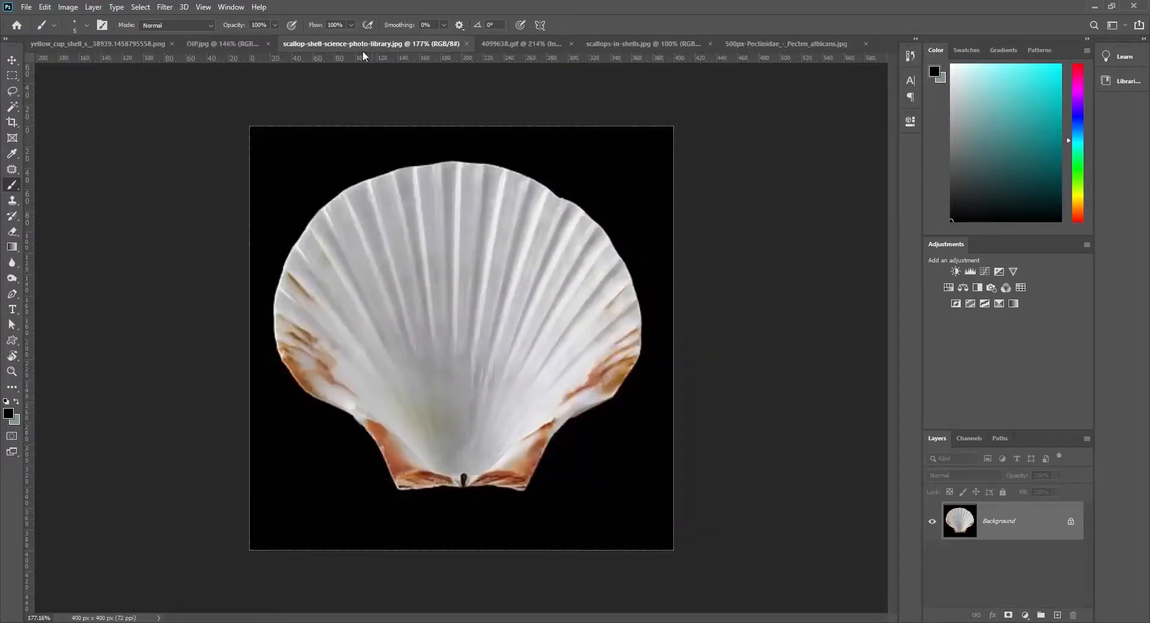
left_click(236, 45)
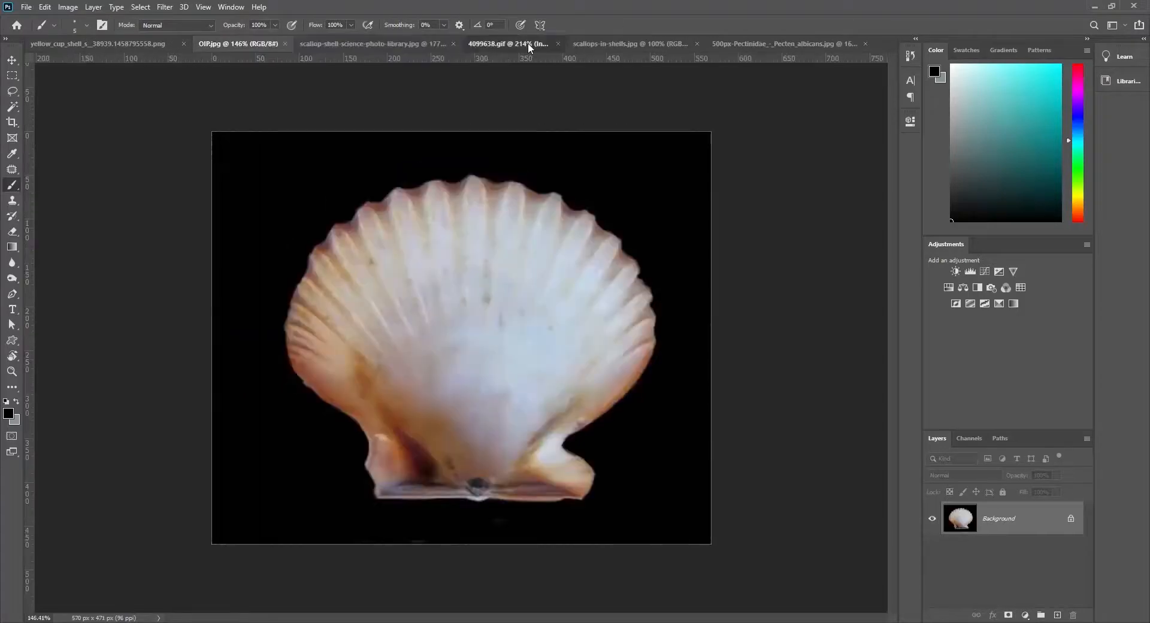
left_click(527, 44)
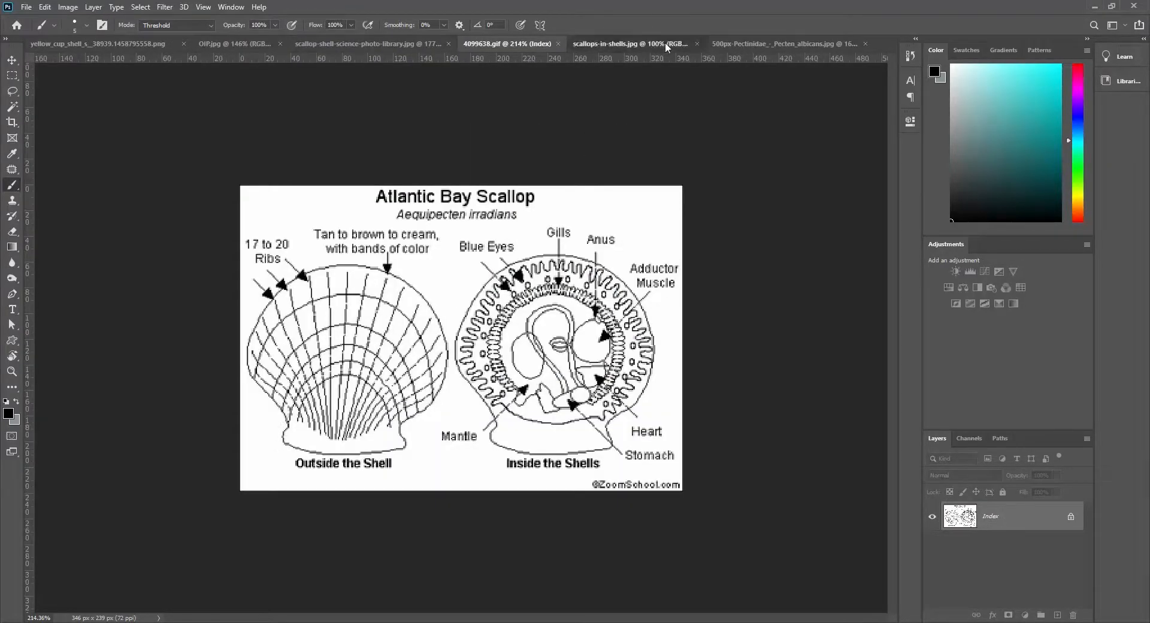
left_click(605, 44)
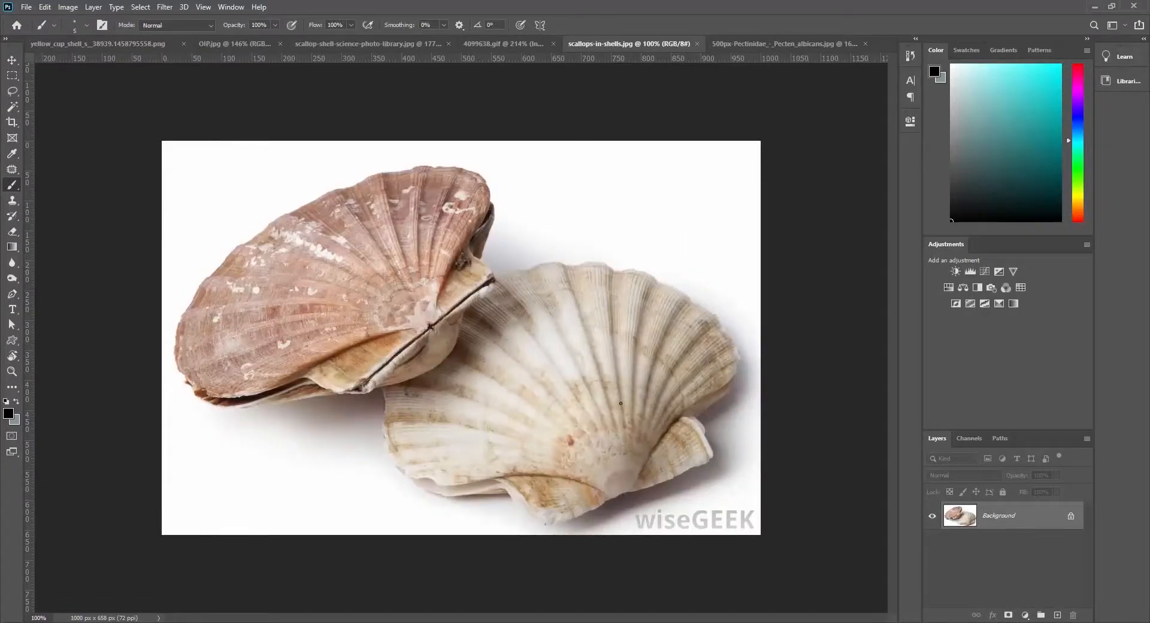
left_click(771, 42)
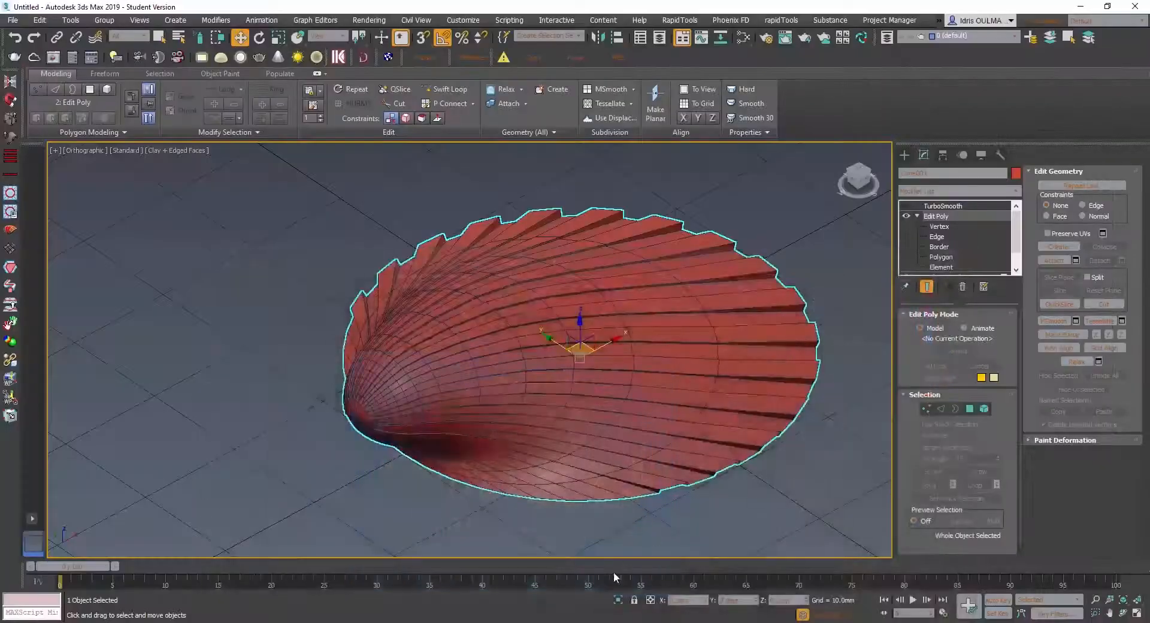
- Back in 3ds Max, examine the mesh around the shell's hinge and lower border at polygon and vertex level
middle_click_drag(614, 572, 450, 419, "alt")
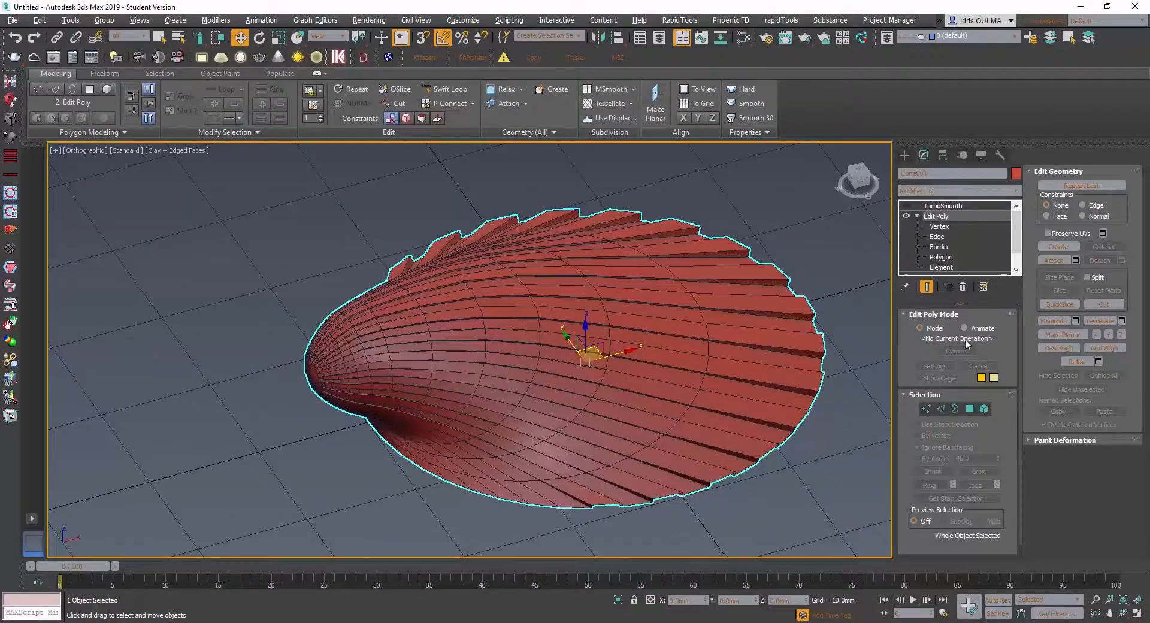
left_click(970, 409)
scroll(413, 461, "up", 8)
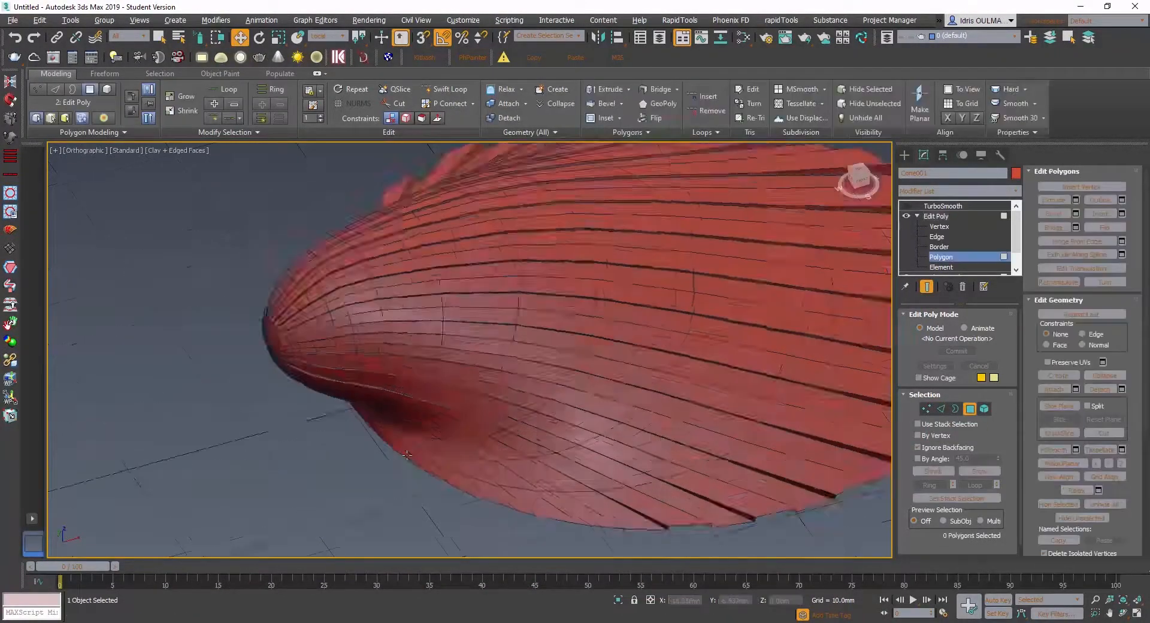
middle_click_drag(424, 455, 329, 465, "alt")
scroll(329, 465, "up", 5)
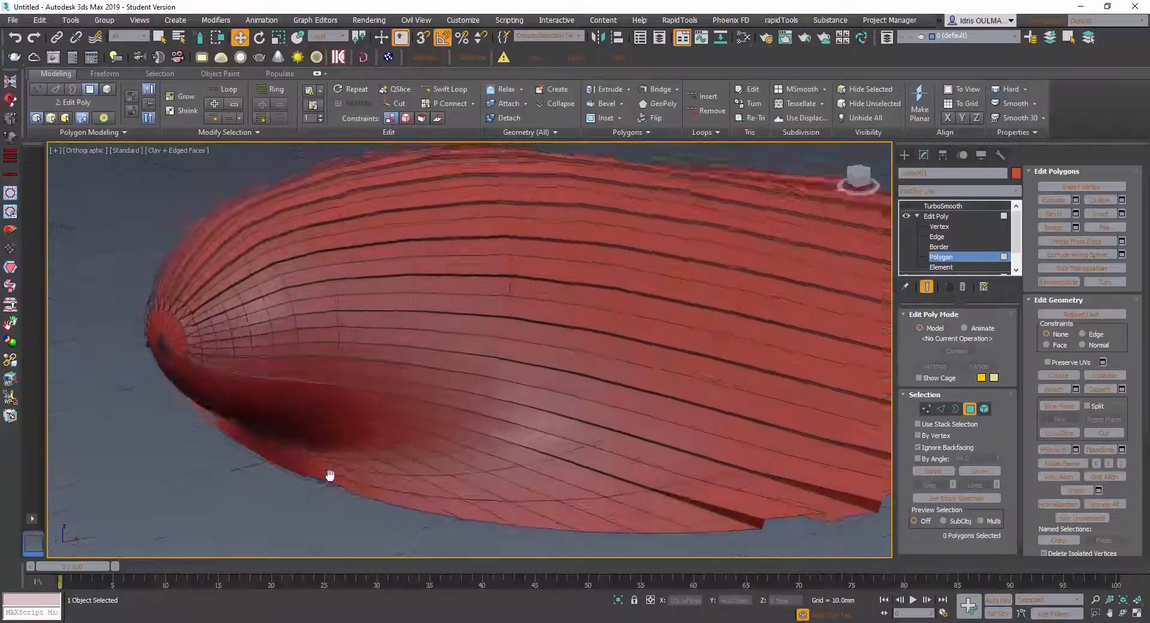
scroll(329, 481, "down", 4)
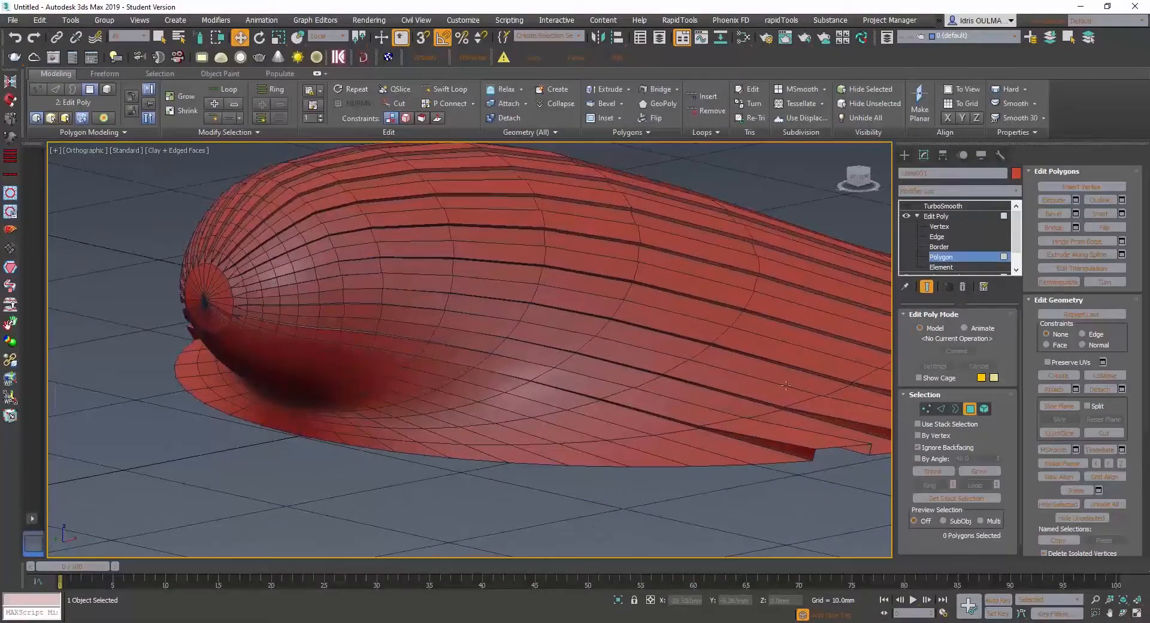
left_click(938, 227)
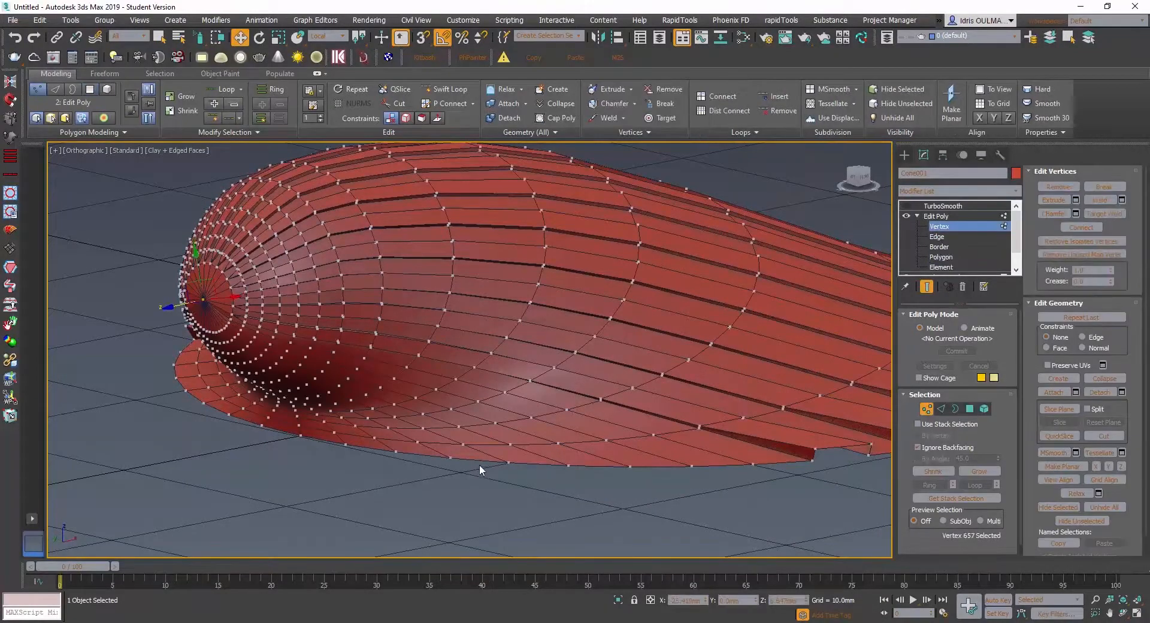
middle_click_drag(560, 472, 529, 499, "alt")
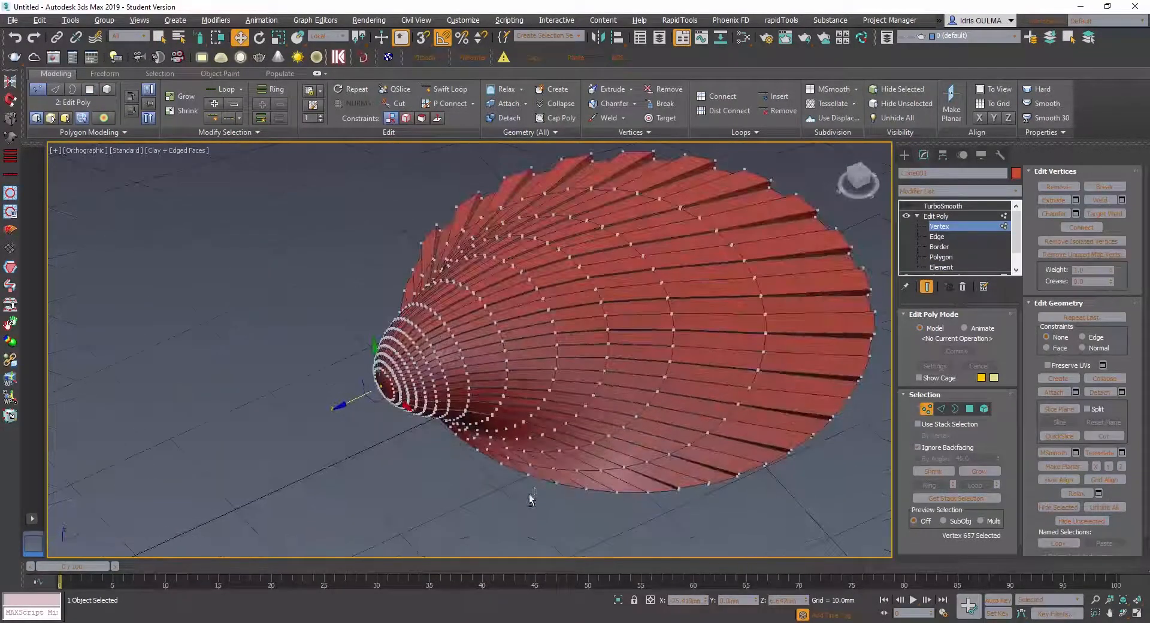
scroll(537, 484, "up", 4)
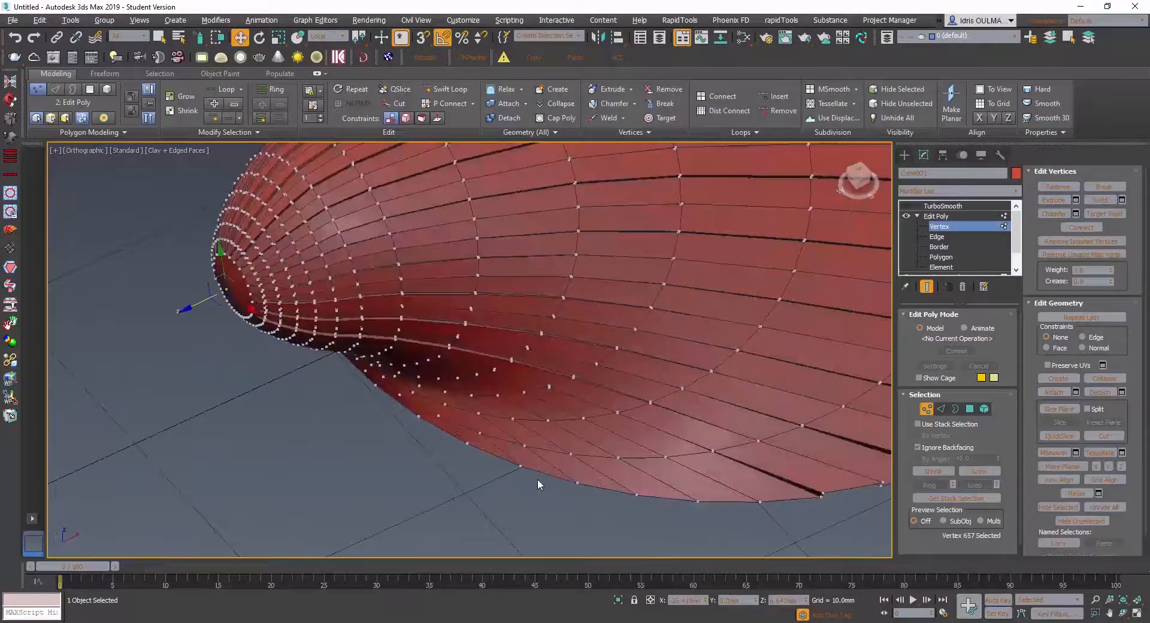
- At edge level, select the 12 consecutive open border edges that run beneath the shell's hinge
left_click(942, 409)
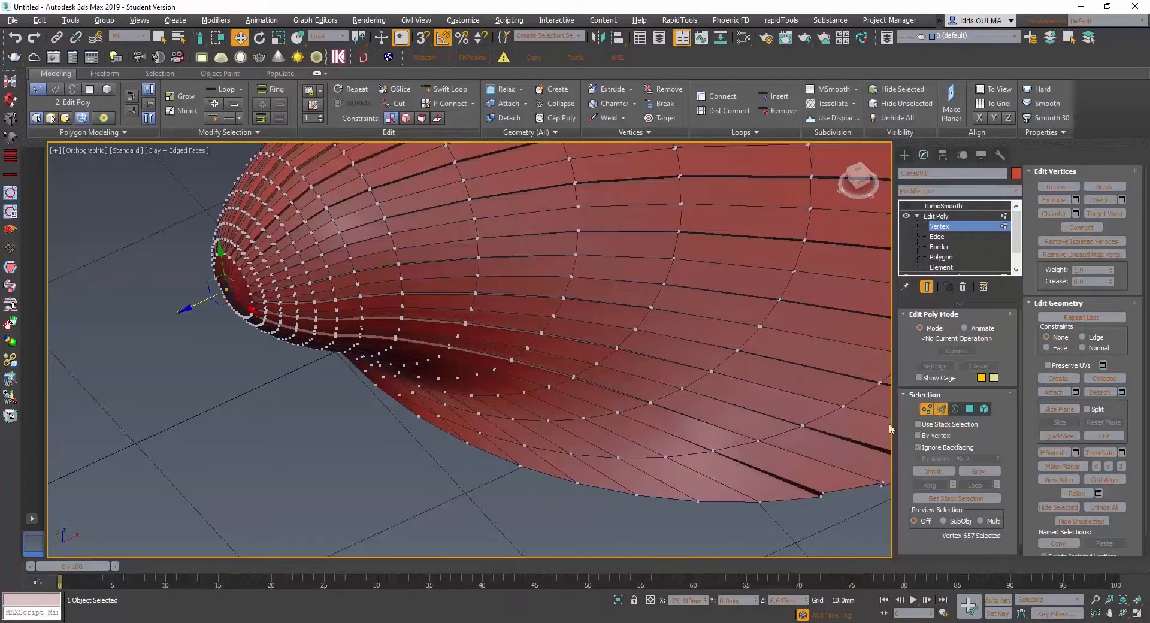
left_click(549, 475)
middle_click_drag(542, 479, 586, 495, "alt")
left_click(617, 464)
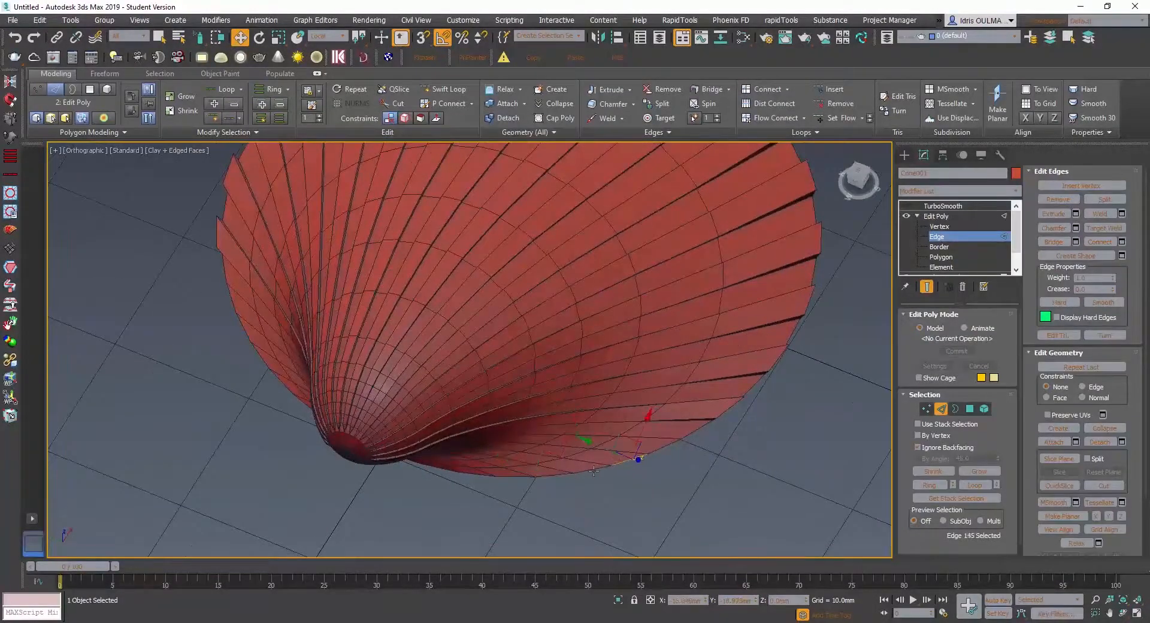
left_click(594, 472, "ctrl")
left_click(558, 475, "ctrl")
left_click(512, 478, "ctrl")
left_click(471, 474, "ctrl")
middle_click_drag(471, 473, 470, 449, "alt")
left_click(447, 474, "ctrl")
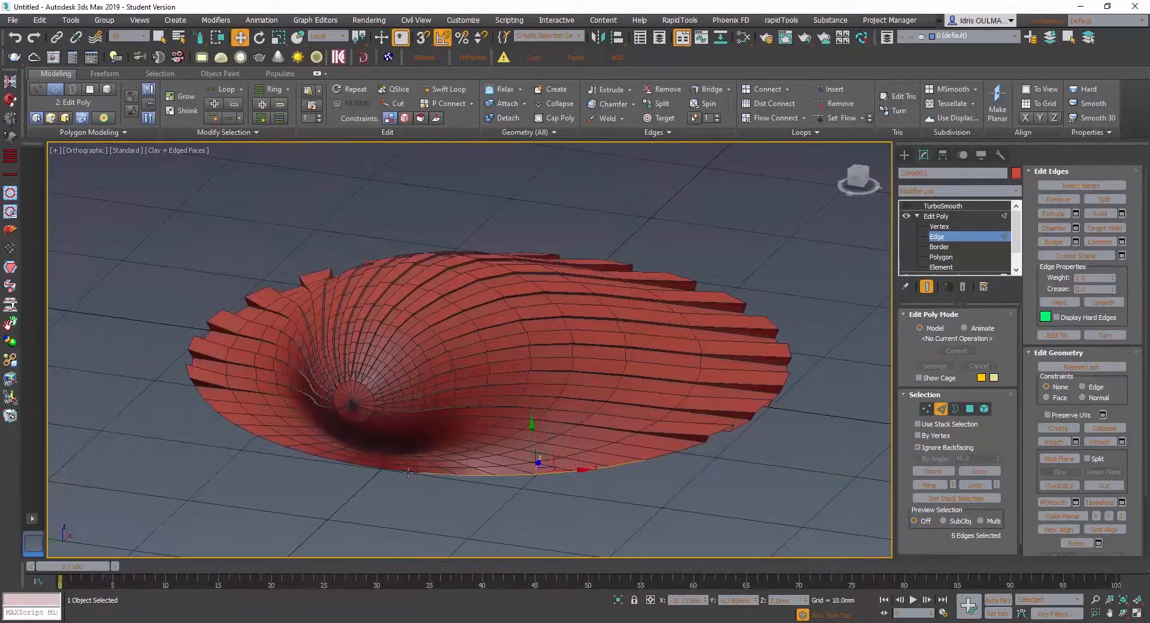
left_click(407, 472, "ctrl")
left_click(370, 469, "ctrl")
left_click(324, 461, "ctrl")
left_click(301, 452, "ctrl")
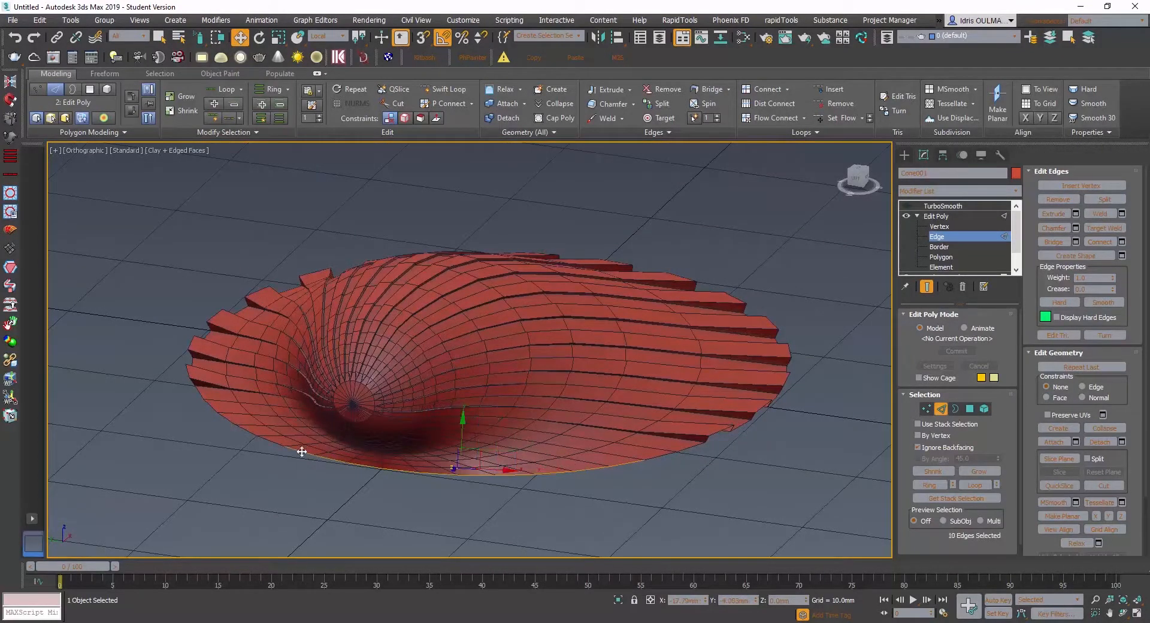
left_click(272, 442, "ctrl")
left_click(244, 429, "ctrl")
middle_click_drag(294, 452, 239, 456, "alt")
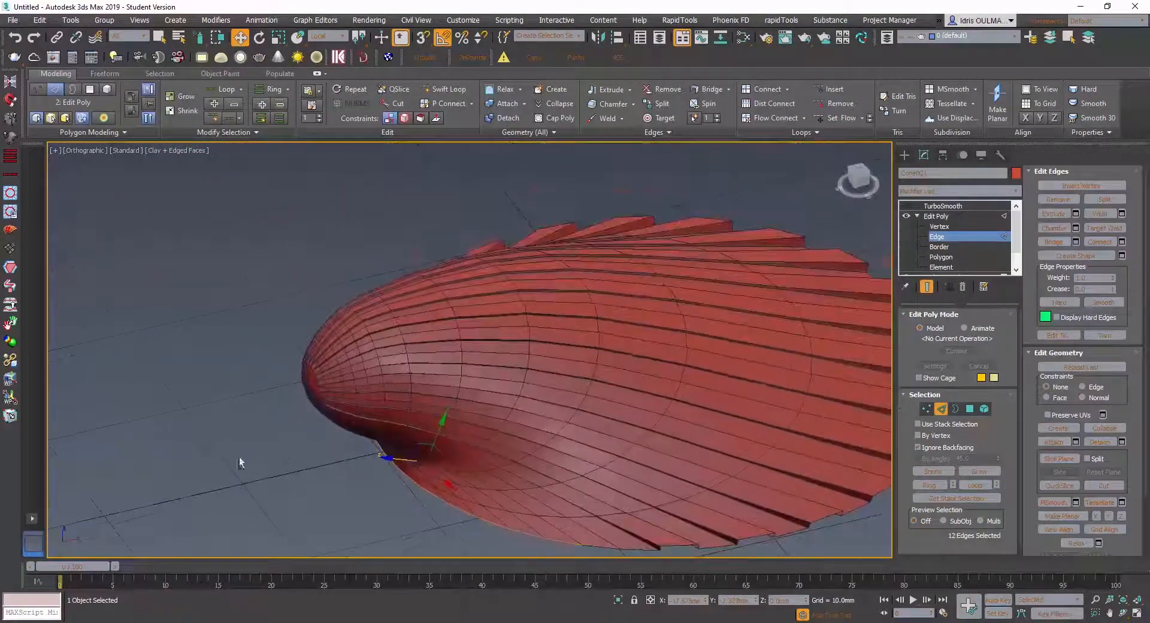
- Set the reference coordinate system to World and extend the selected border edges outward into a new strip of polygons beneath the hinge
left_click(322, 37)
left_click(322, 77)
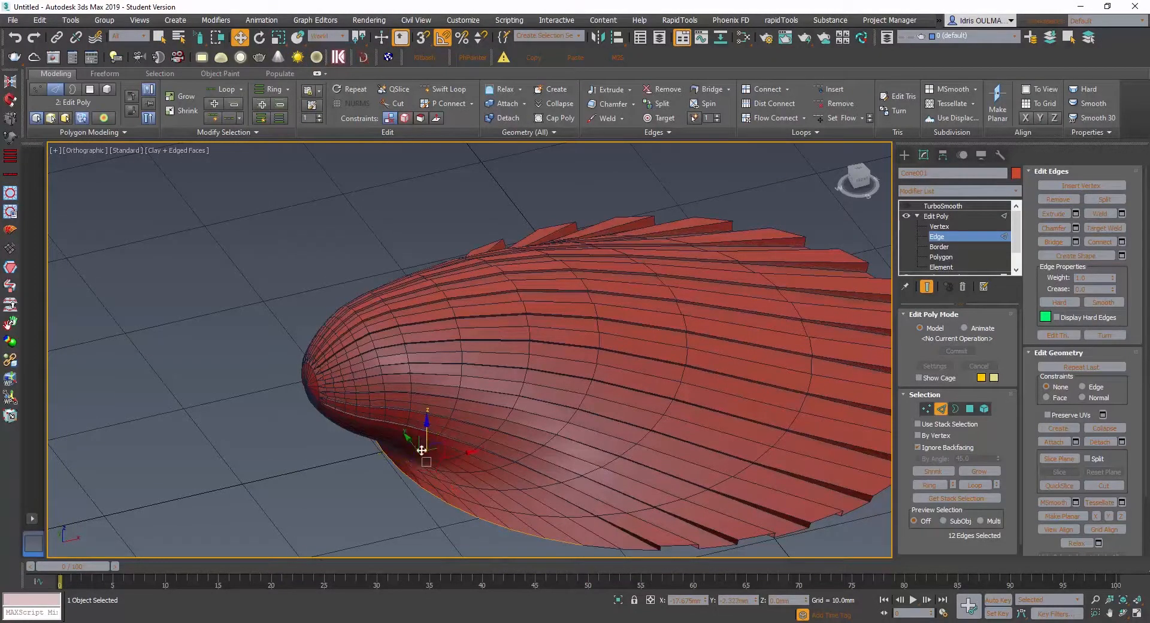
middle_click_drag(426, 438, 424, 385, "alt")
left_click_drag(463, 381, 350, 390, "shift")
middle_click_drag(349, 390, 373, 355, "alt")
scroll(374, 356, "up", 3)
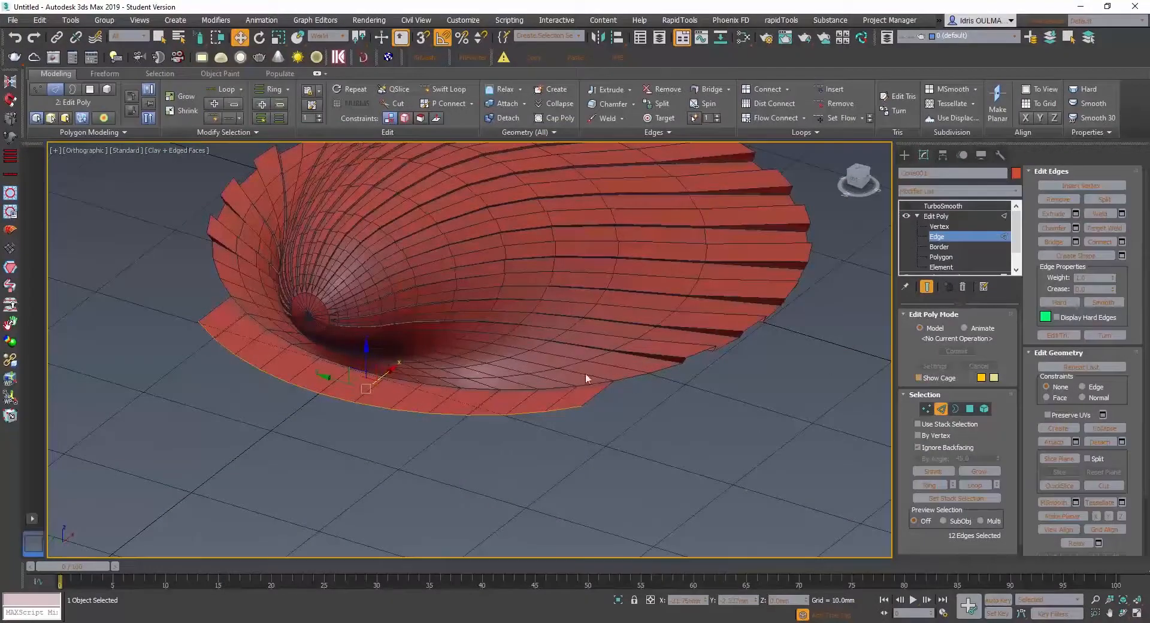
- Align the strip's outer edges into a straight line by making them planar in X, and check the result from several angles
middle_click_drag(535, 327, 460, 328, "alt")
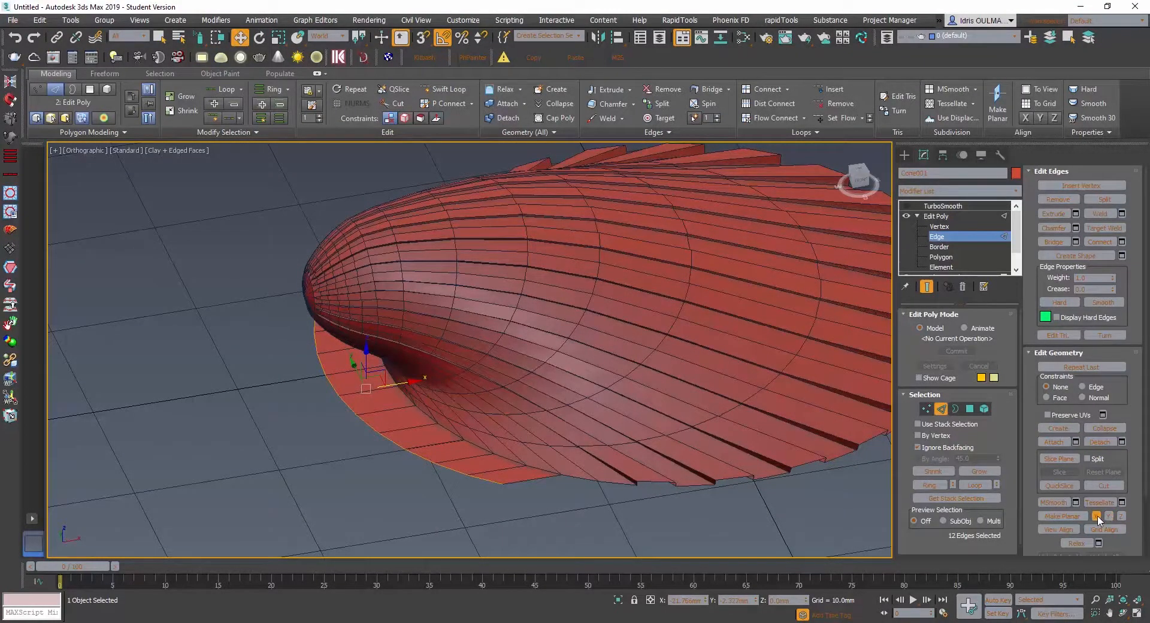
left_click(1097, 520)
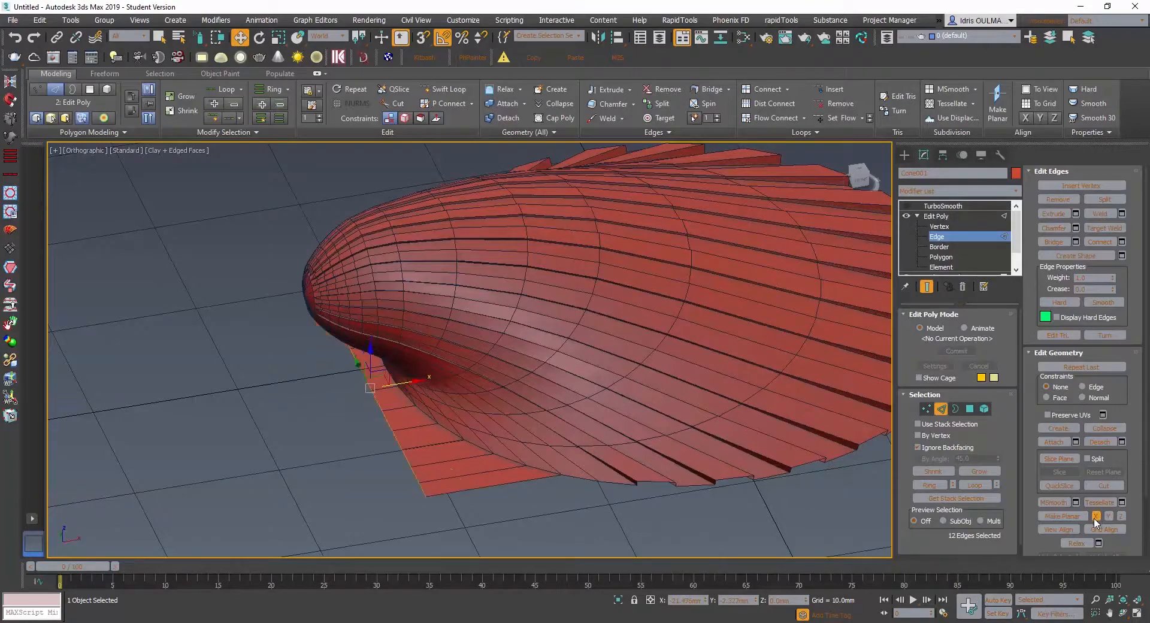
mouse_move(540, 419)
middle_mouse_down("alt")
mouse_move(623, 419)
mouse_move(557, 419)
middle_mouse_up("alt")
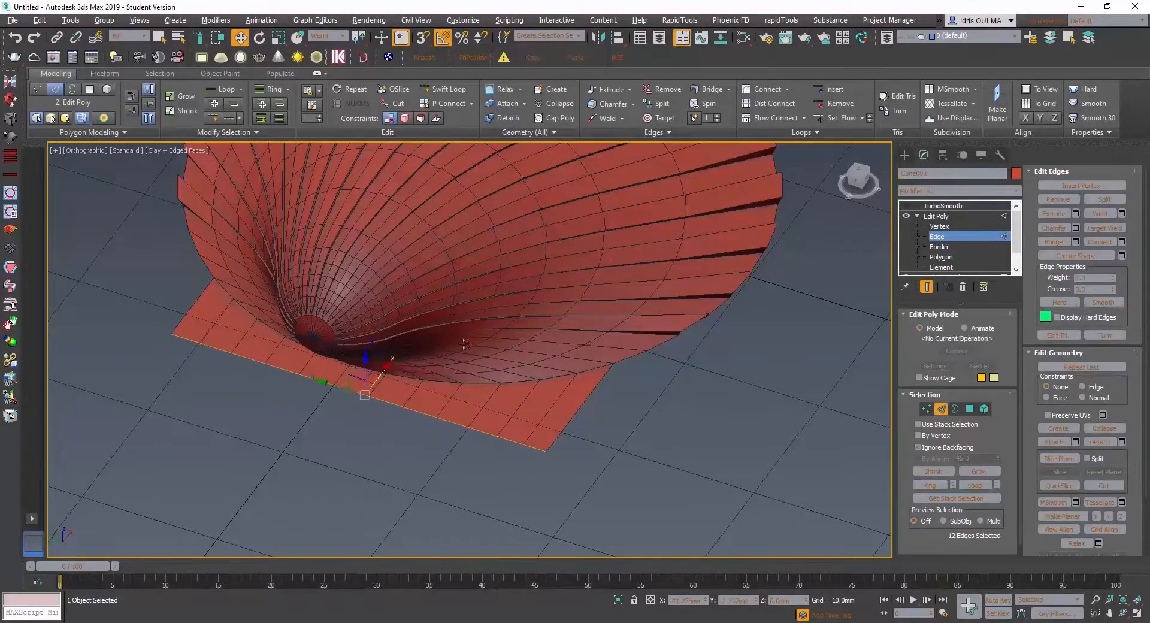
middle_click_drag(362, 380, 414, 363, "alt")
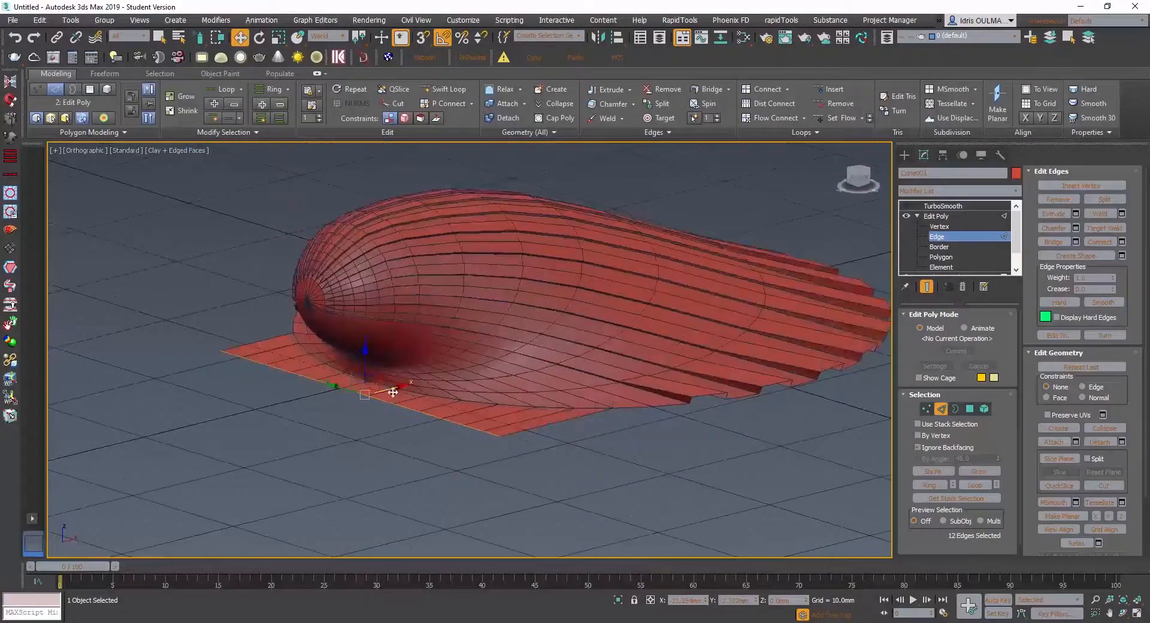
- Undo the strip extended beneath the hinge, back to the original selection of 12 border edges
left_click_drag(393, 392, 400, 391)
left_click_drag(368, 356, 371, 372, "shift")
middle_click_drag(372, 373, 466, 438, "alt")
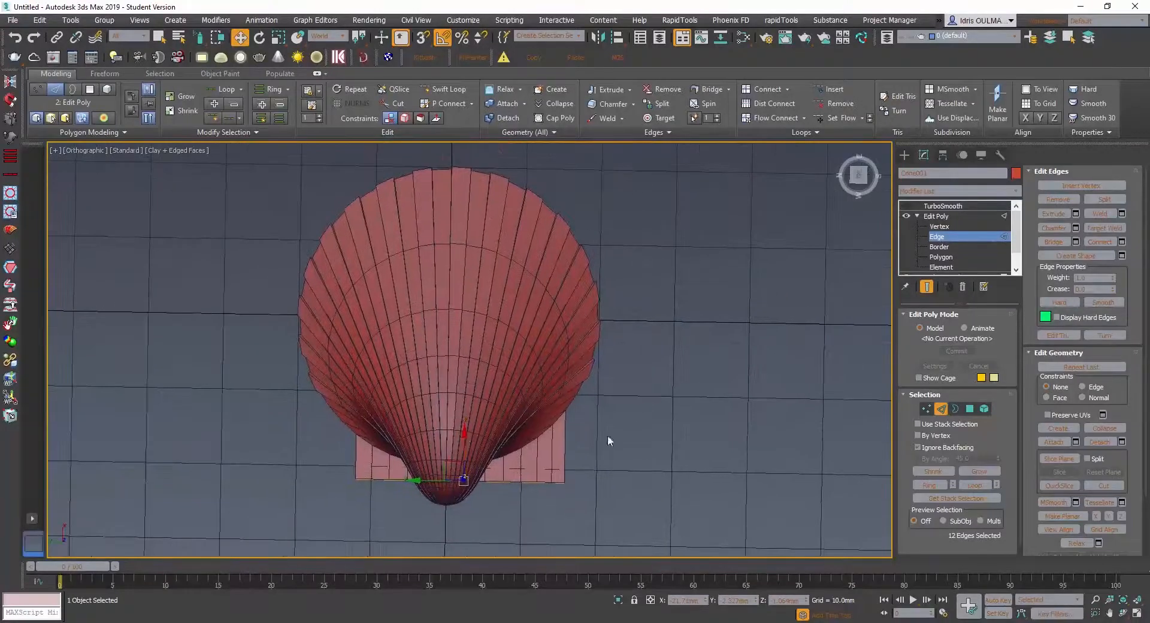
key("ctrl+z")
key("ctrl+z")
key("ctrl+z")
key("ctrl+z")
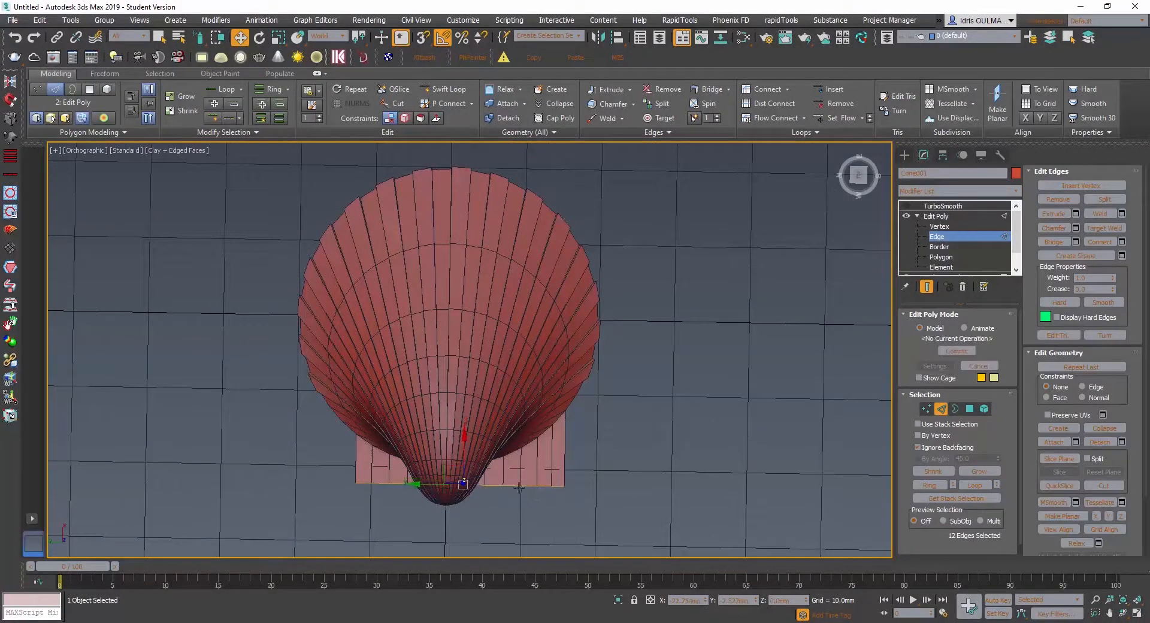
key("ctrl+z")
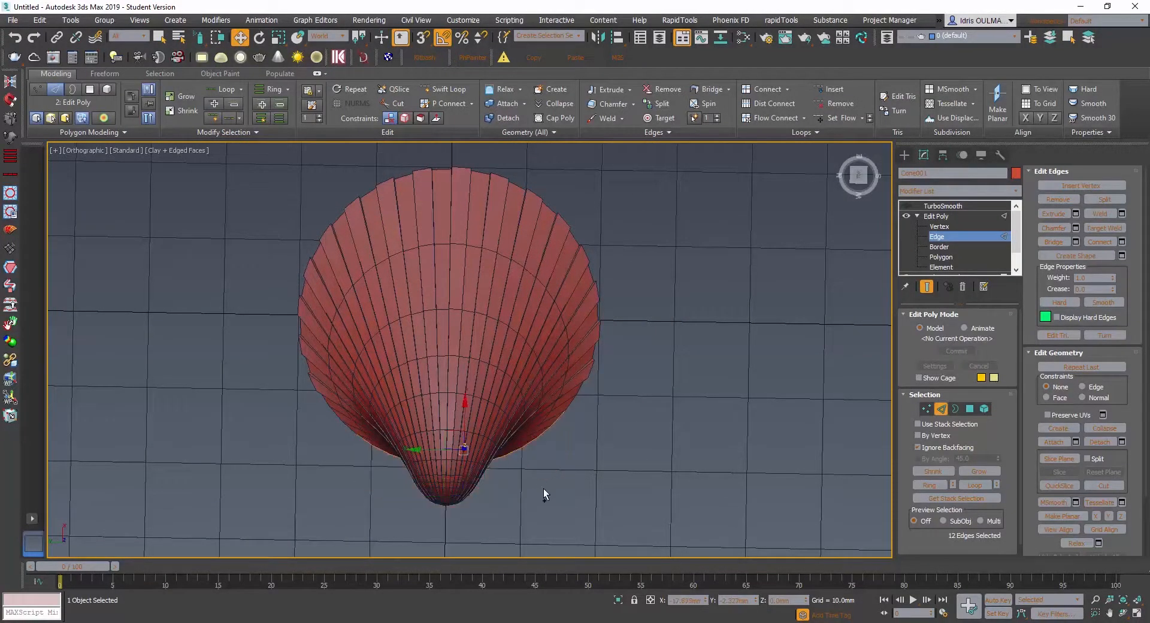
- Deselect one border edge at each end of the selection, leaving 10, and check the hinge ears in the Photoshop reference photo
middle_click_drag(536, 451, 551, 481, "alt")
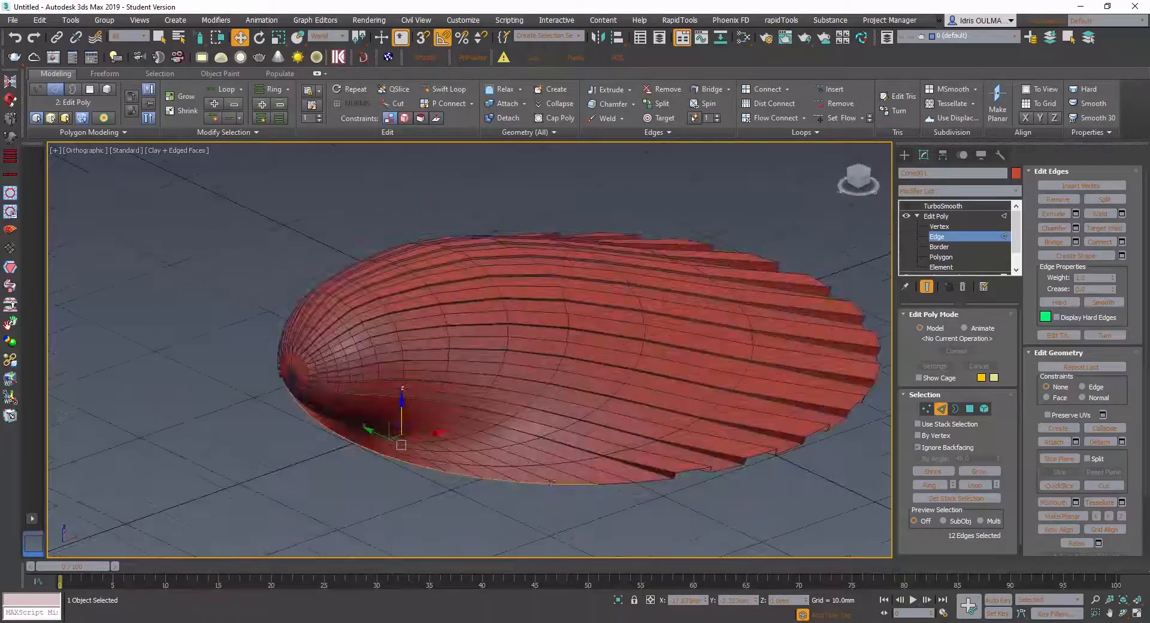
left_click(574, 484, "alt")
left_click(538, 485, "alt")
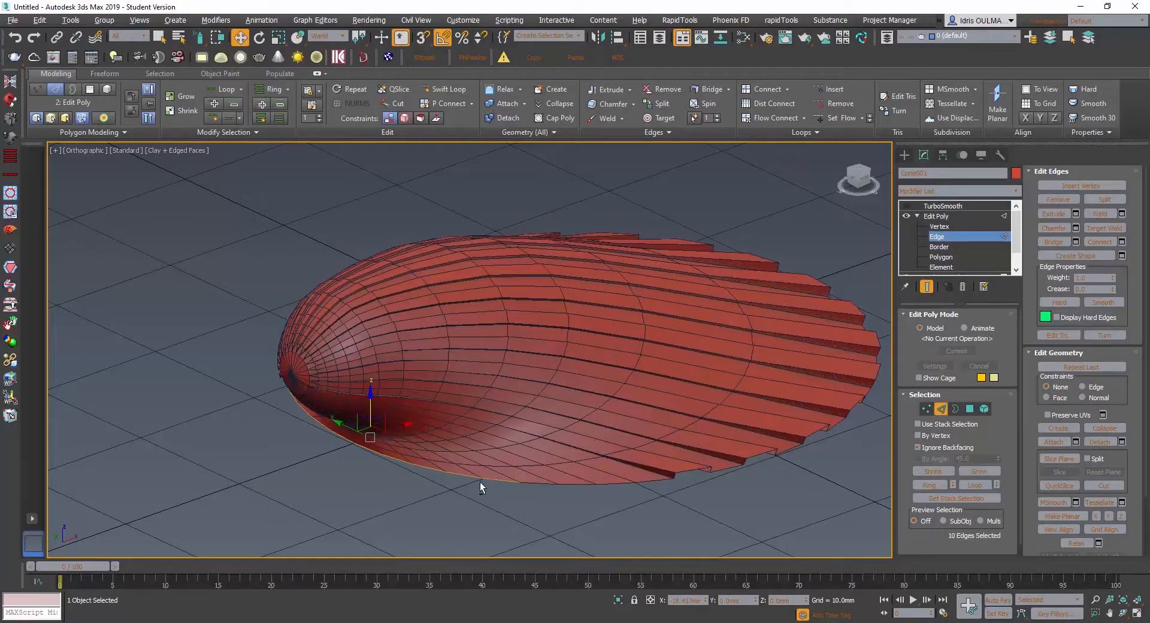
middle_click_drag(456, 462, 411, 467, "alt")
left_click(488, 564)
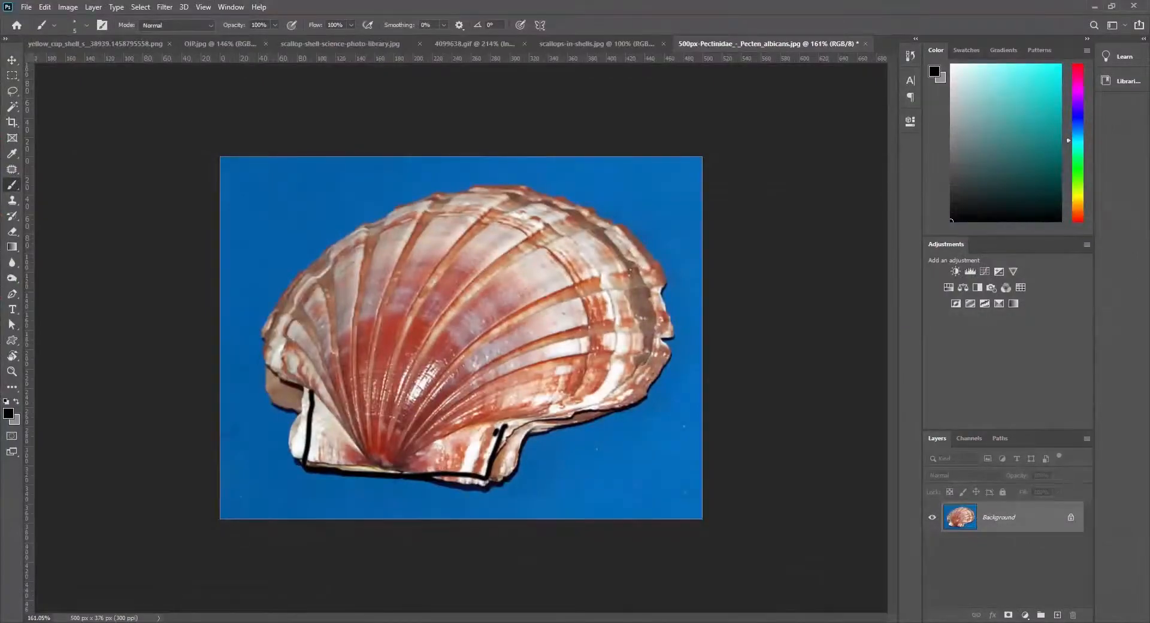
key("alt+Tab")
middle_click_drag(421, 484, 334, 419, "alt")
scroll(392, 441, "up", 3)
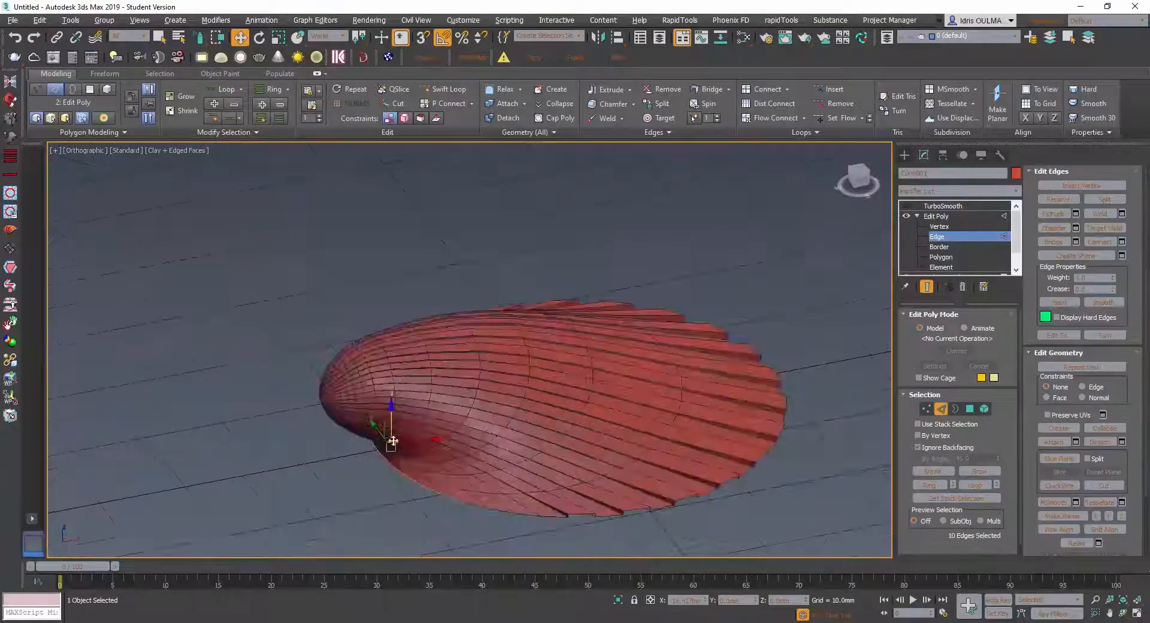
- Deselect one more border edge at each end, keeping only the 8 edges nearest the hinge
left_click(448, 496, "alt")
middle_click_drag(446, 496, 306, 438, "alt")
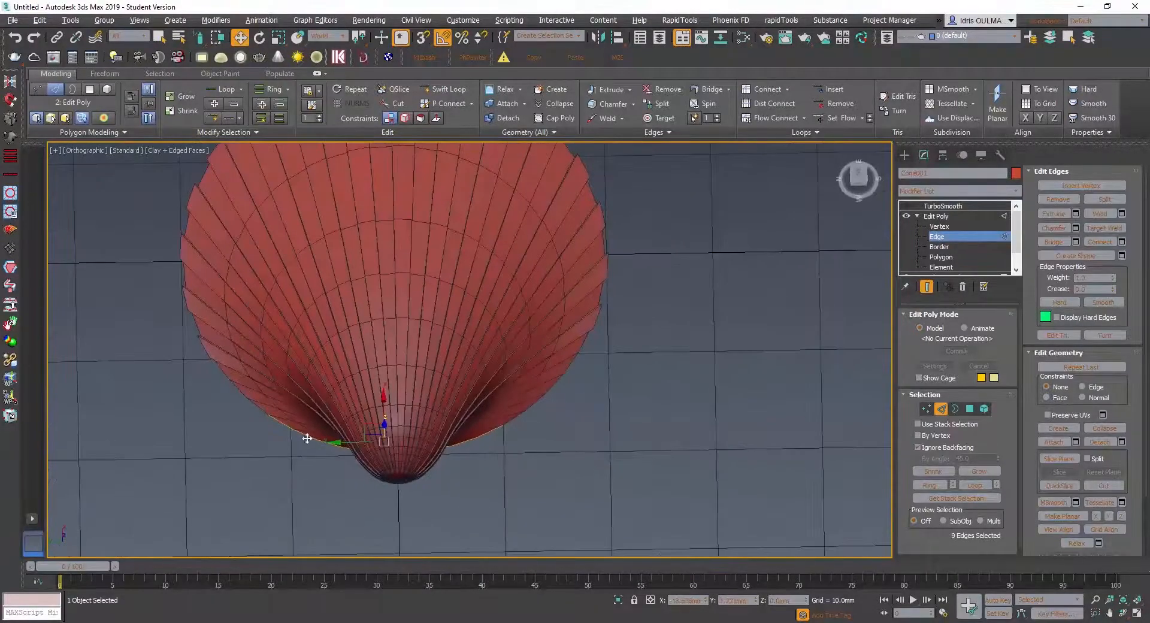
left_click(279, 427, "alt")
scroll(310, 438, "down", 2)
middle_click_drag(310, 438, 308, 452, "alt")
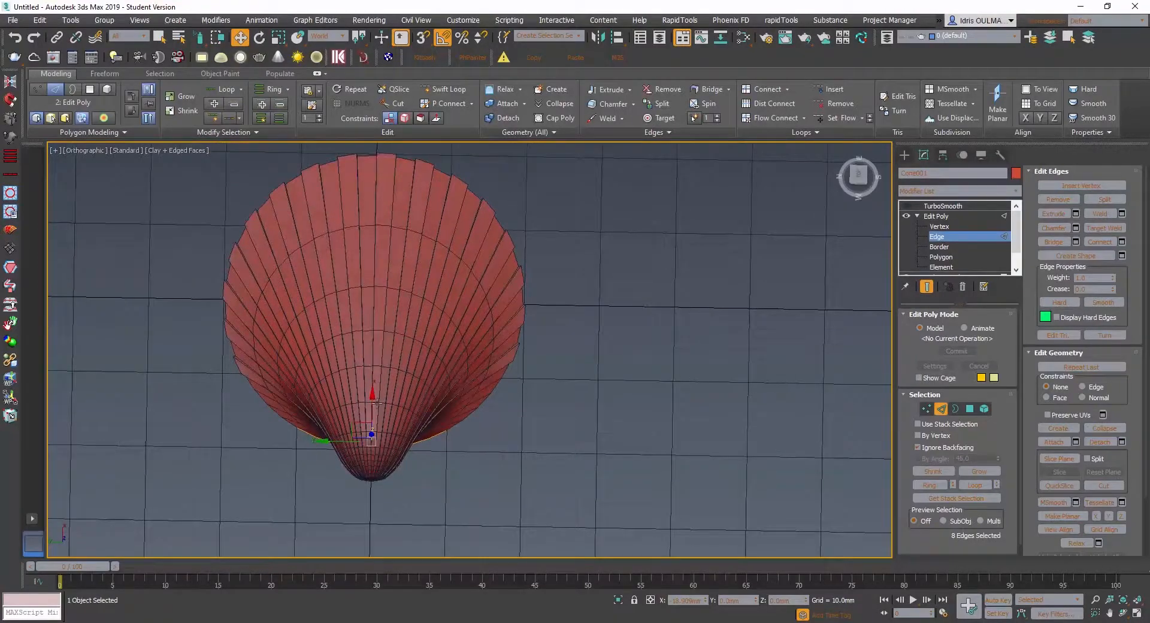
- Extend the 8 border edges outward along X into a new strip and make its outer edges planar in X
middle_click_drag(377, 404, 279, 391, "alt")
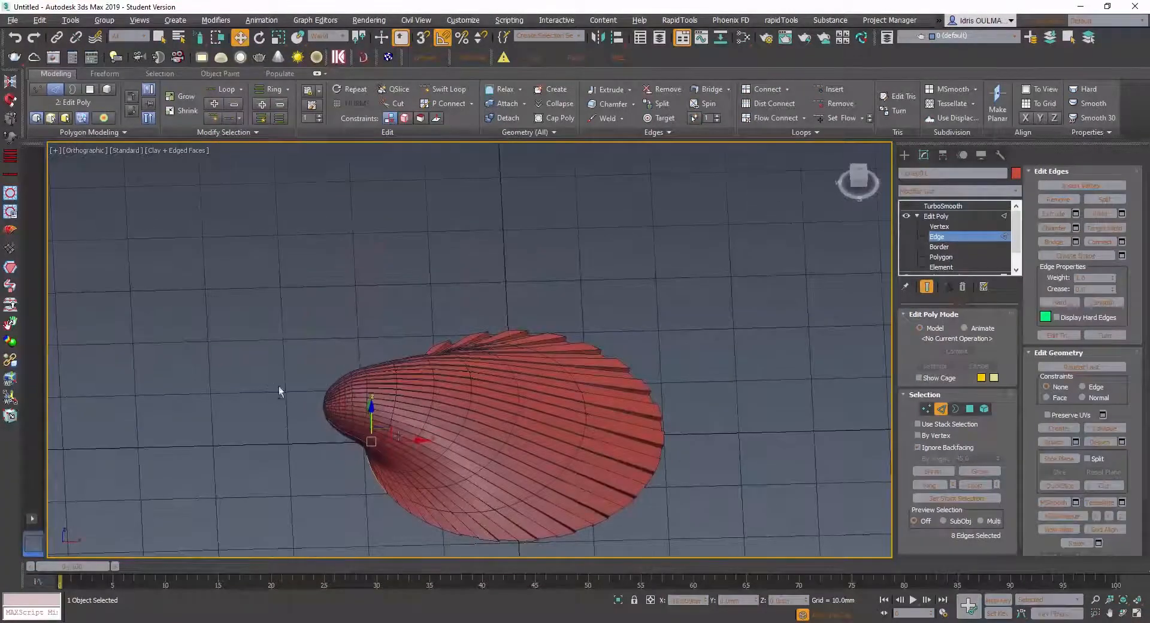
left_click_drag(410, 443, 356, 453, "shift")
middle_click_drag(356, 453, 376, 437, "alt")
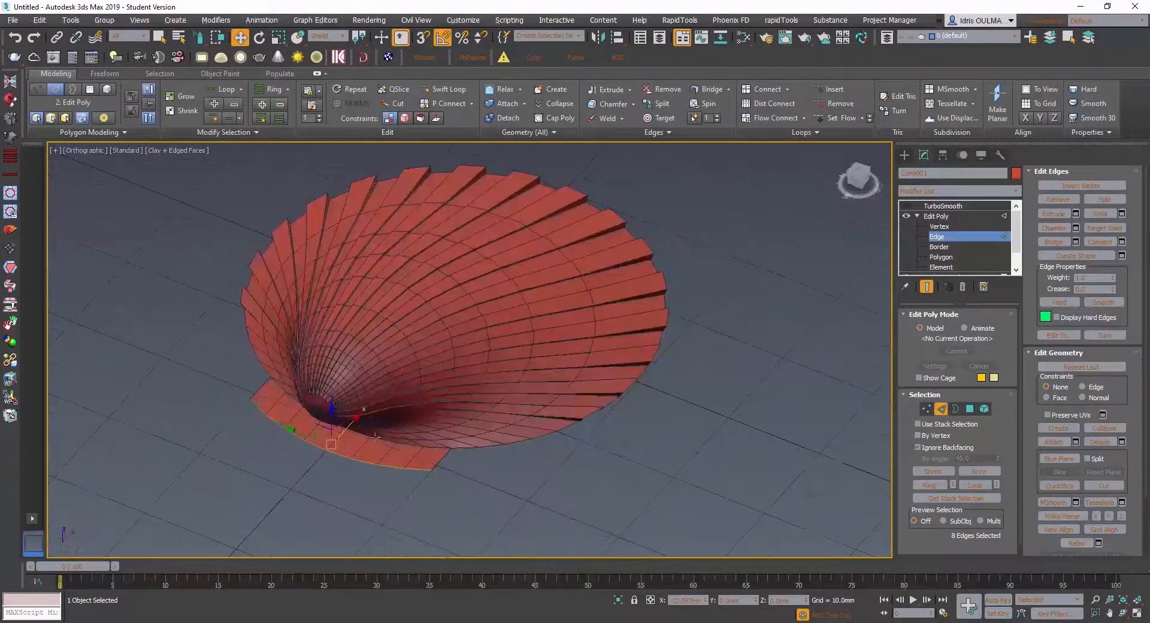
left_click(1098, 517)
middle_click_drag(440, 451, 376, 453, "alt")
scroll(369, 421, "up", 3)
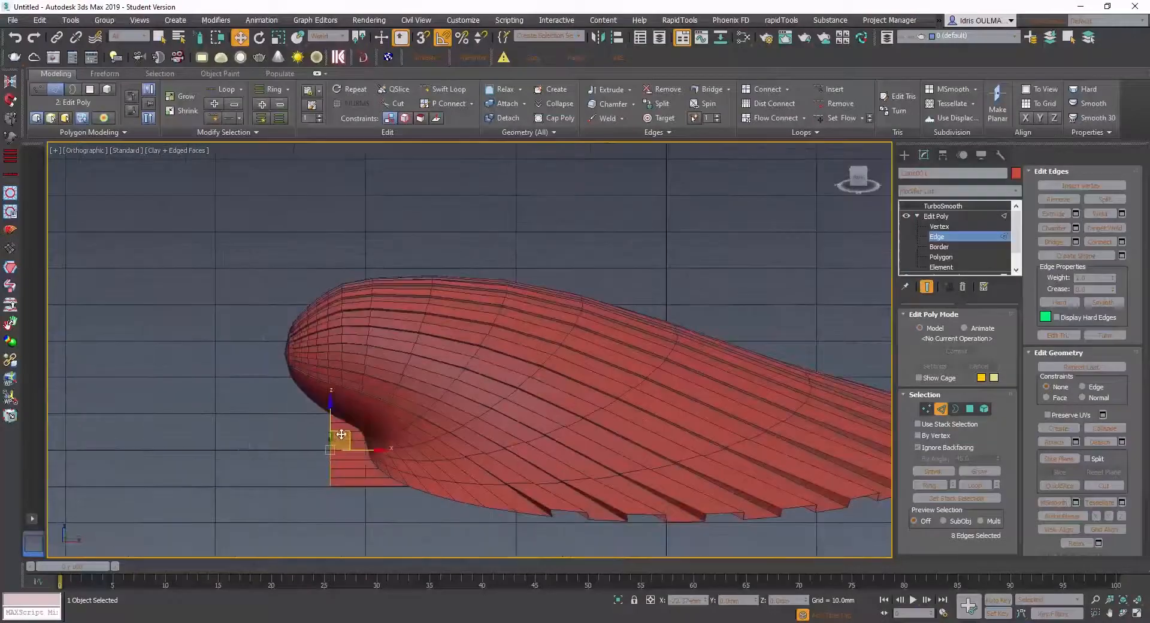
- Extend the strip's straightened outer edges downward in Z into a short vertical wall, and inspect its end beside the shell
left_click(333, 426)
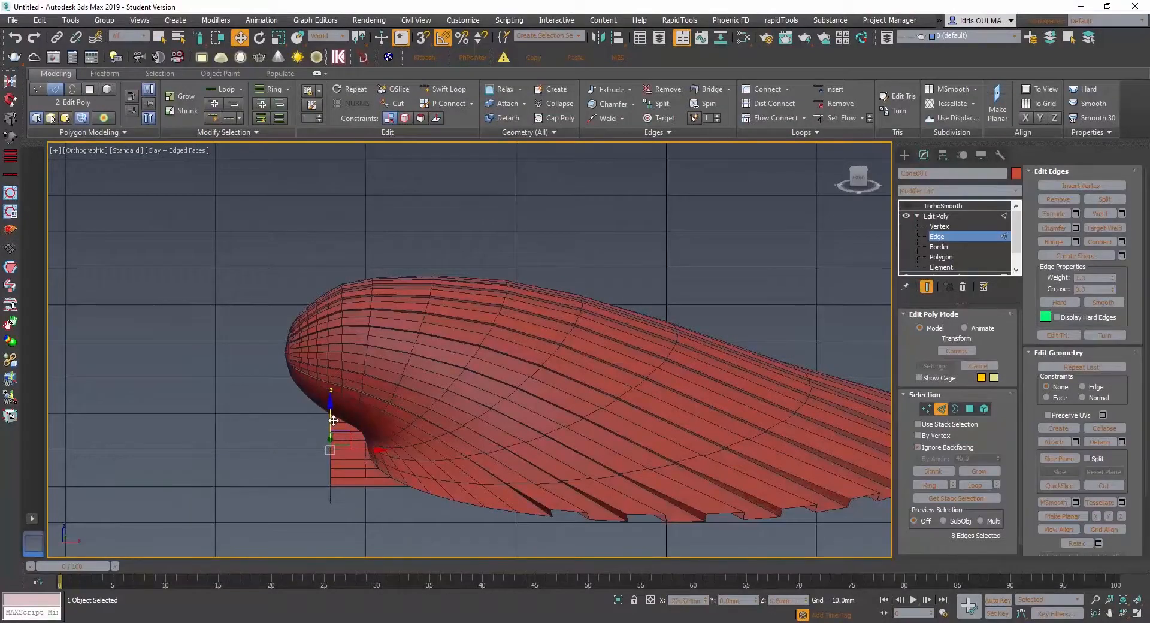
middle_click_drag(333, 420, 351, 435, "alt")
scroll(352, 436, "up", 2)
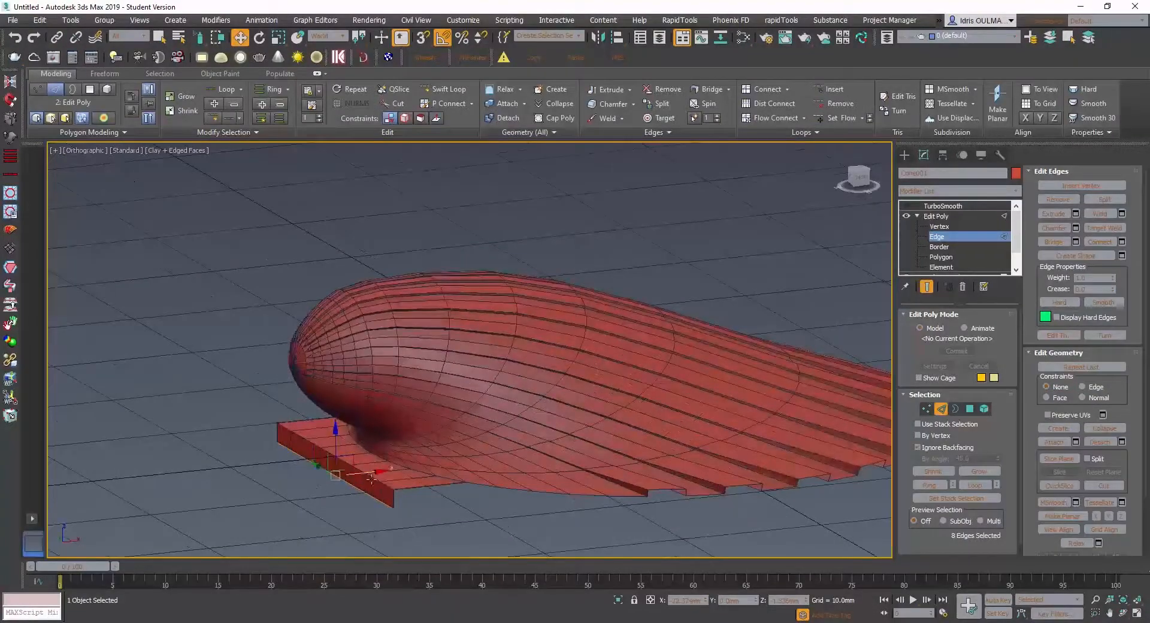
left_click(445, 505)
middle_click_drag(413, 482, 444, 488, "alt")
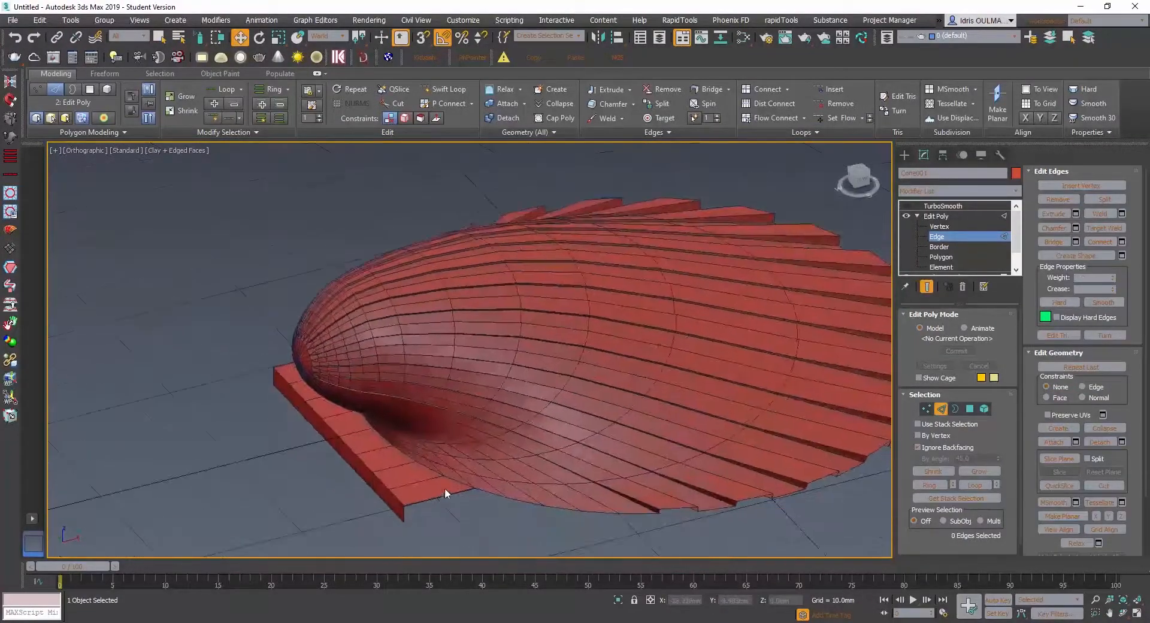
scroll(446, 487, "up", 3)
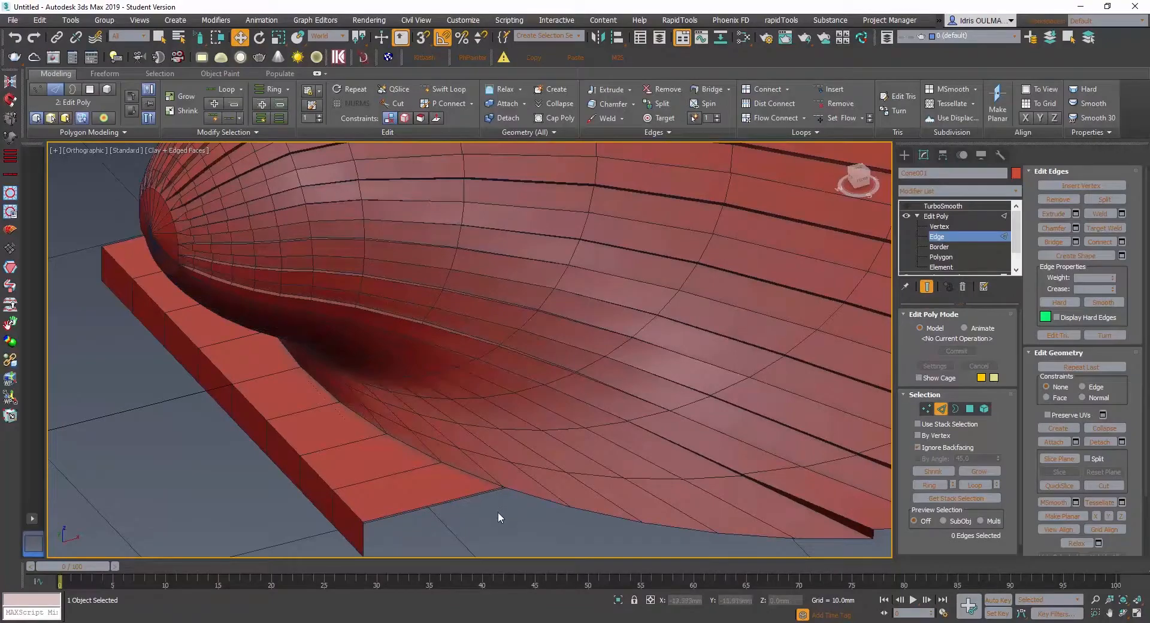
scroll(534, 487, "down", 2)
middle_click_drag(569, 477, 476, 440, "alt")
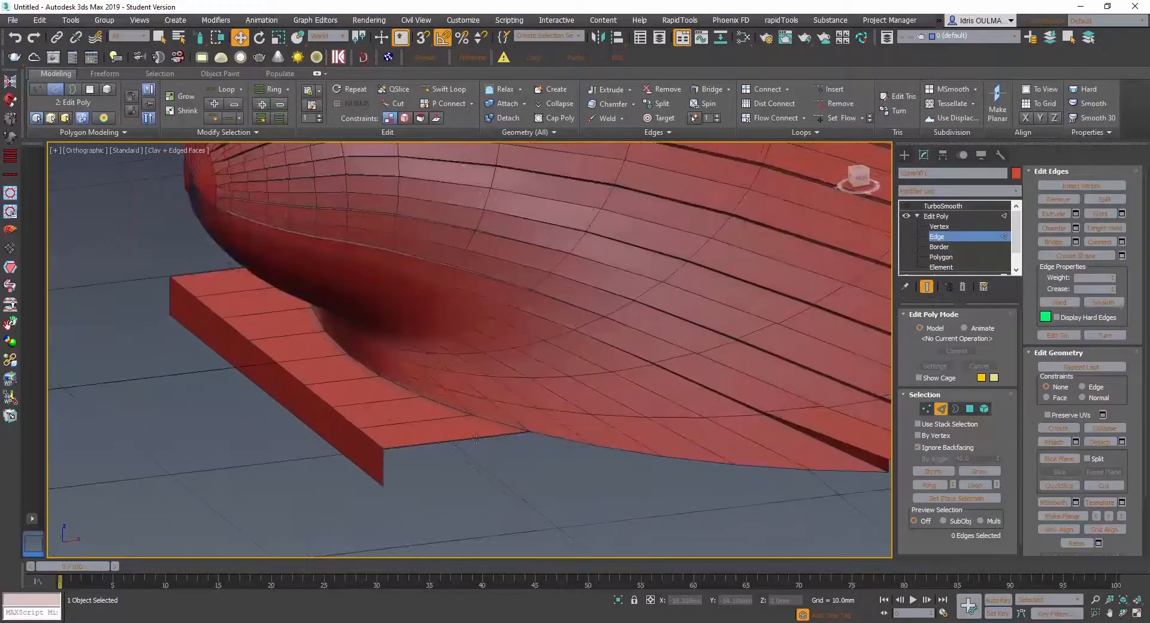
left_click(384, 462)
left_click_drag(419, 462, 510, 460, "shift")
scroll(398, 467, "up", 2)
key("ctrl+z")
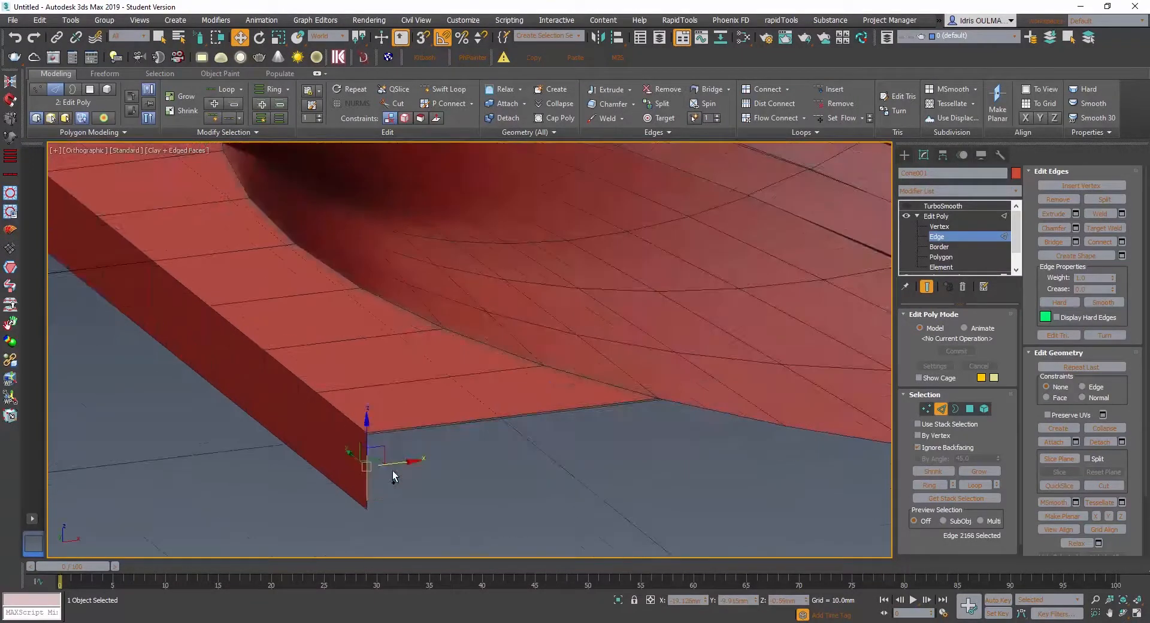
scroll(419, 479, "up", 4)
middle_click_drag(353, 469, 466, 472)
middle_click_drag(466, 472, 458, 491, "alt")
double_click(445, 506)
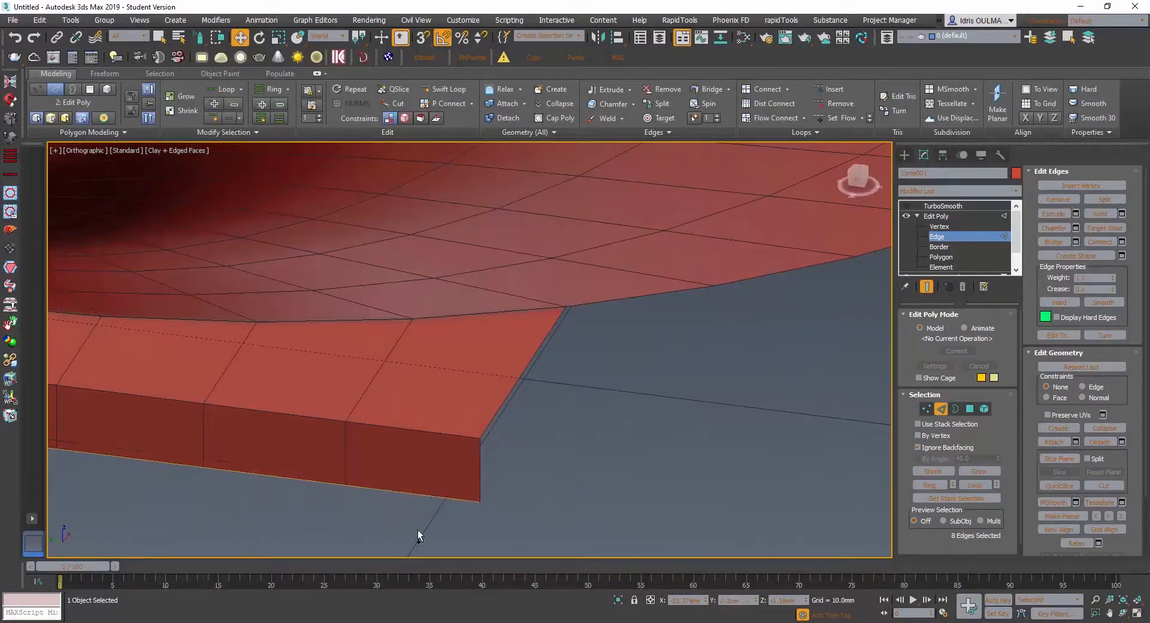
- Select the vertical edges at both ends of the wall and extend them along X toward the shell as side walls
left_click(485, 481)
middle_click_drag(486, 481, 440, 466, "alt")
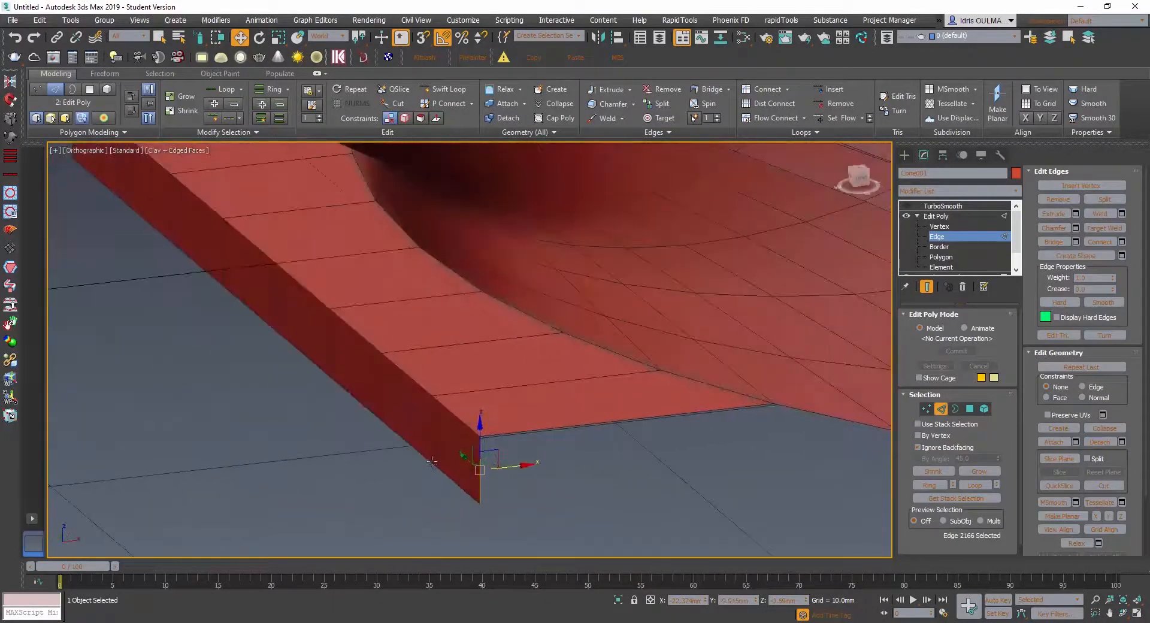
scroll(438, 465, "down", 5)
middle_click_drag(339, 460, 430, 520, "alt")
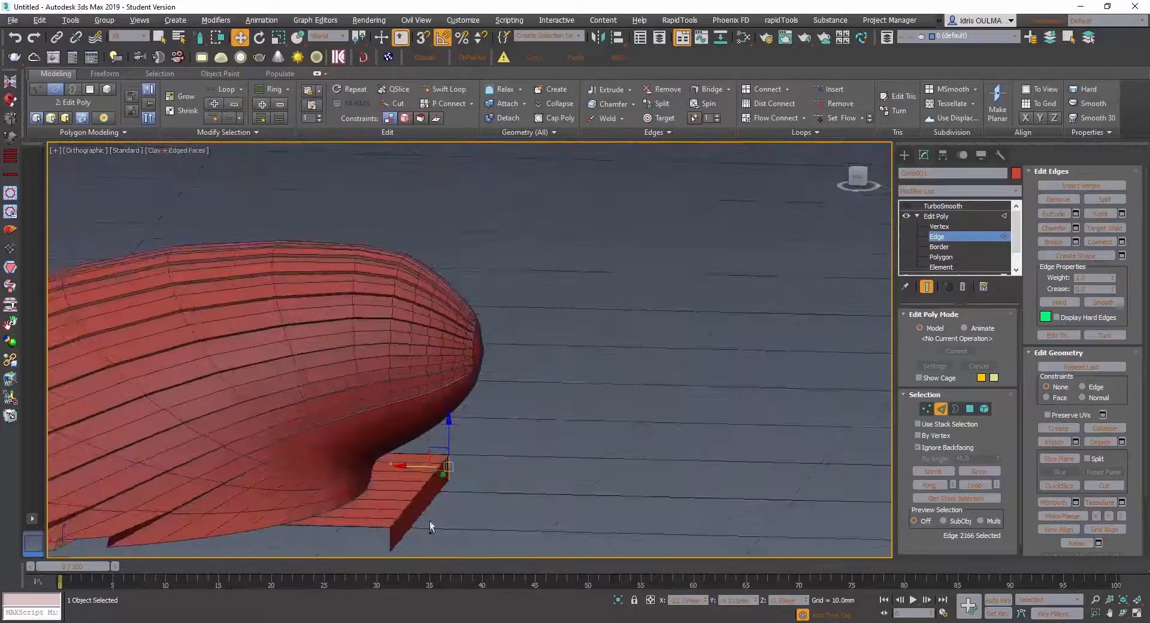
double_click(392, 542)
left_click_drag(352, 542, 254, 543)
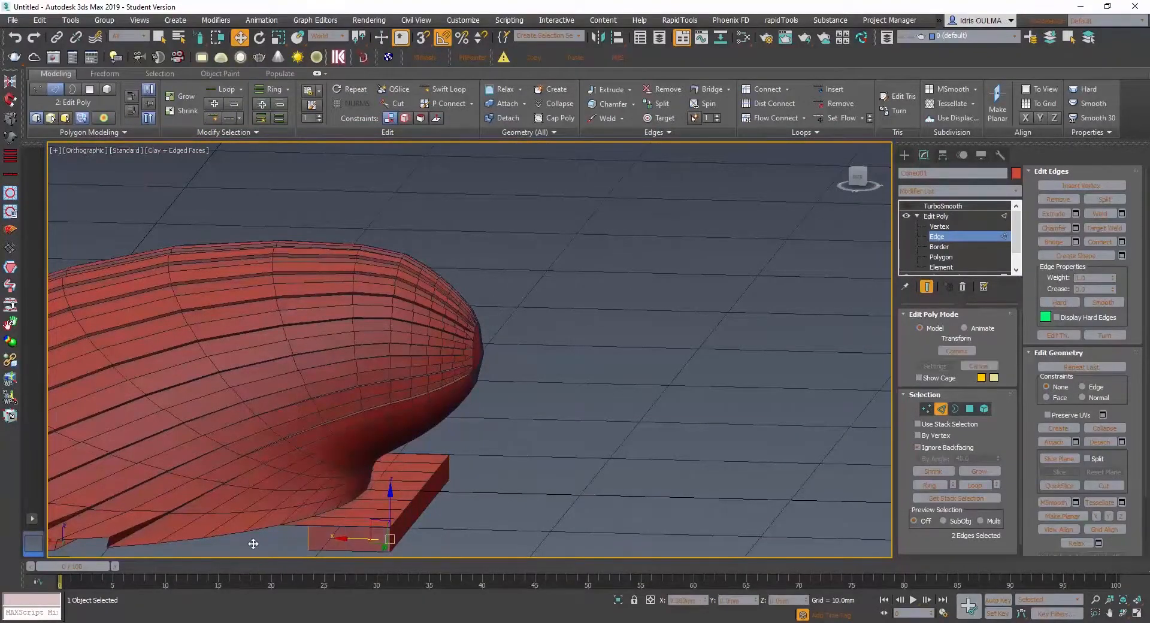
- Adjust the side walls' free edges along X so their upper corners meet the strip's corners on the shell border
middle_click_drag(258, 542, 281, 476, "alt")
middle_click_drag(280, 476, 264, 423)
scroll(151, 445, "up", 4)
middle_click_drag(208, 460, 382, 464)
mouse_move(381, 464)
middle_mouse_down()
mouse_move(429, 510)
mouse_move(383, 508)
mouse_move(374, 460)
middle_mouse_up()
scroll(378, 508, "up", 2)
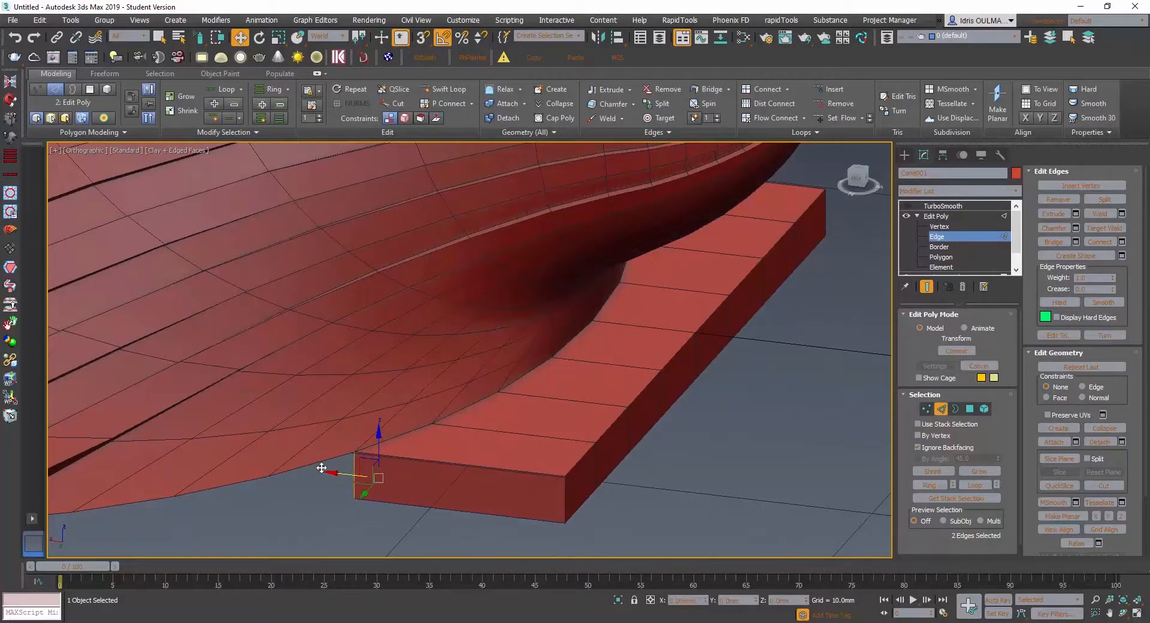
scroll(371, 463, "up", 5)
middle_click_drag(372, 463, 342, 523, "alt")
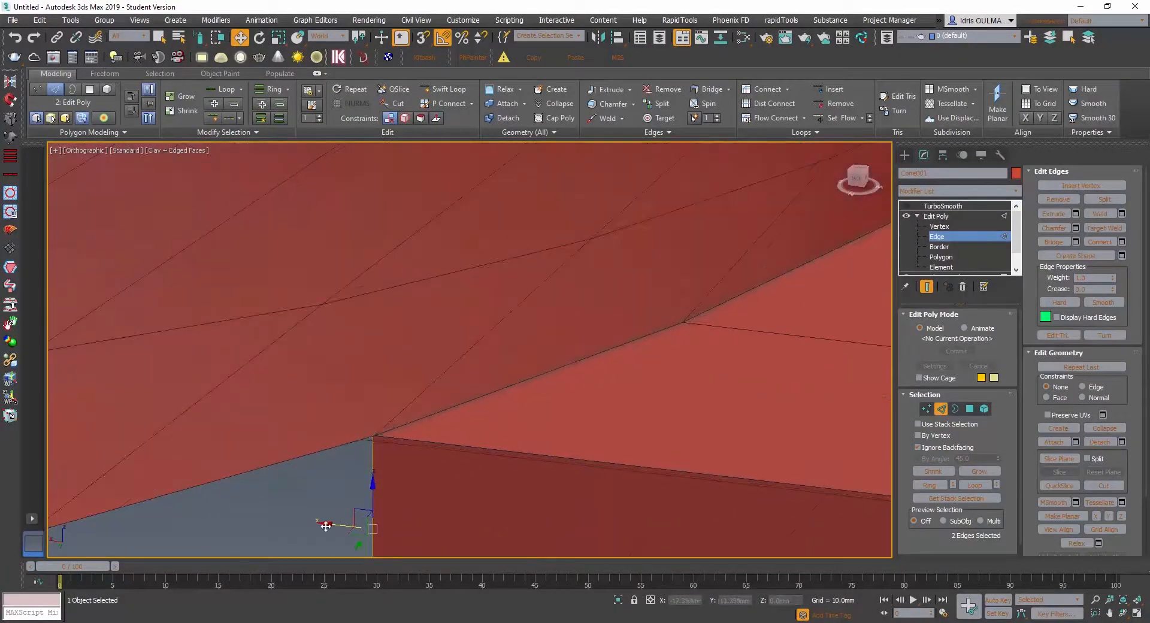
left_click_drag(325, 525, 332, 526)
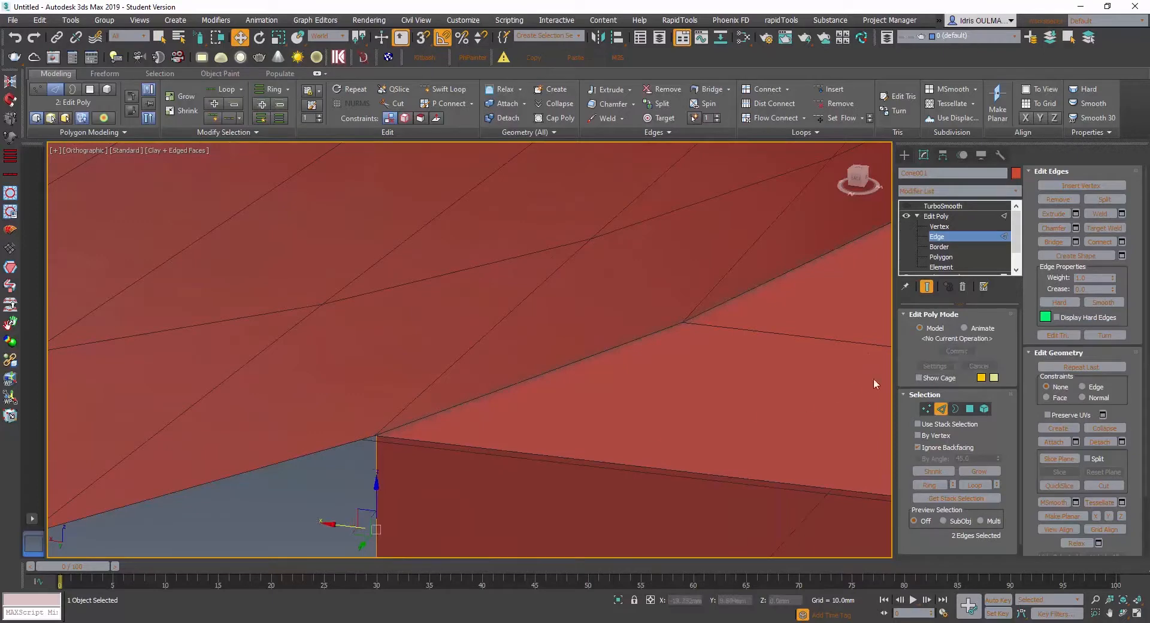
- At vertex level, weld the two overlapping vertices where the first side wall meets the shell border
key("1")
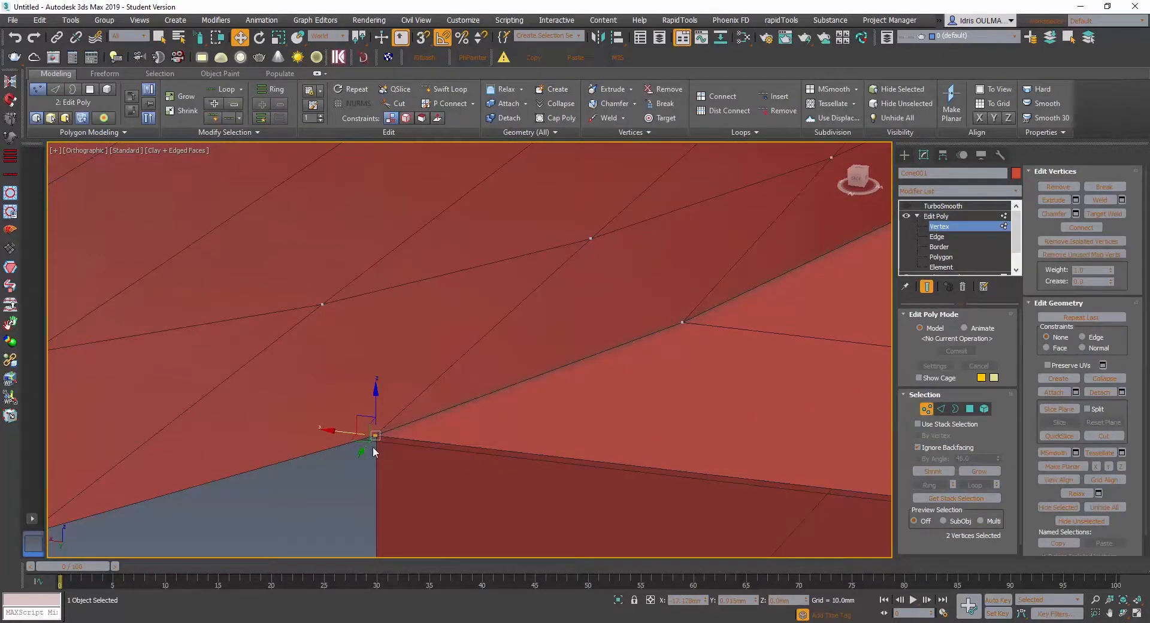
right_click(372, 449)
left_click(311, 526)
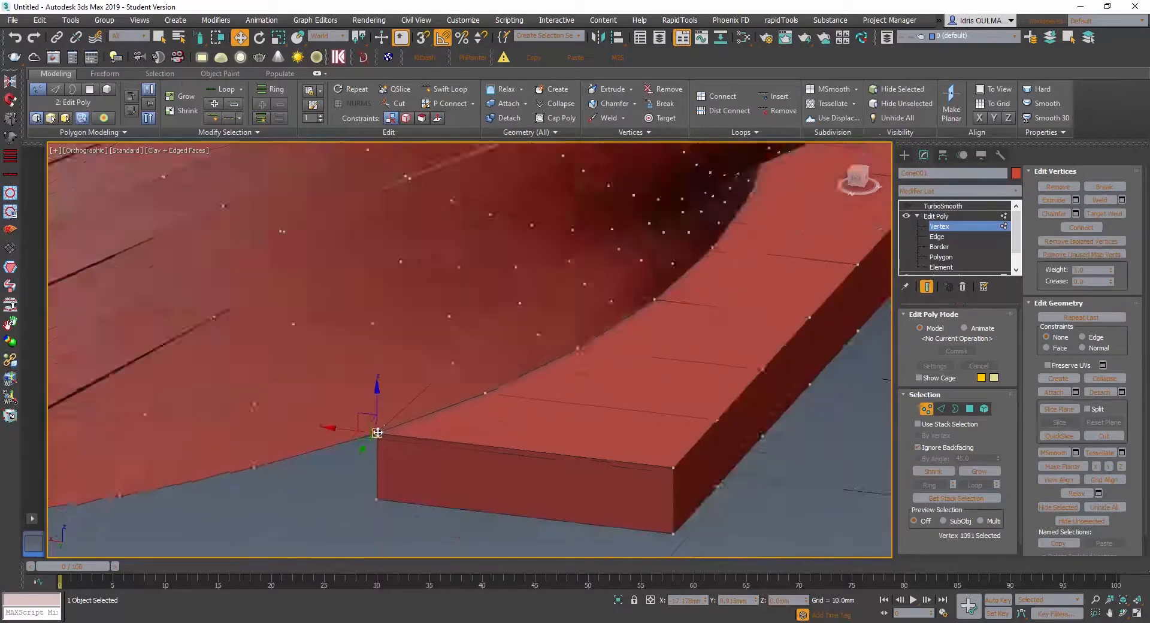
scroll(377, 432, "down", 5)
- Weld the two overlapping vertices at the opposite side wall's corner and check the joined hinge block
middle_click_drag(573, 357, 457, 300, "alt")
scroll(437, 407, "up", 5)
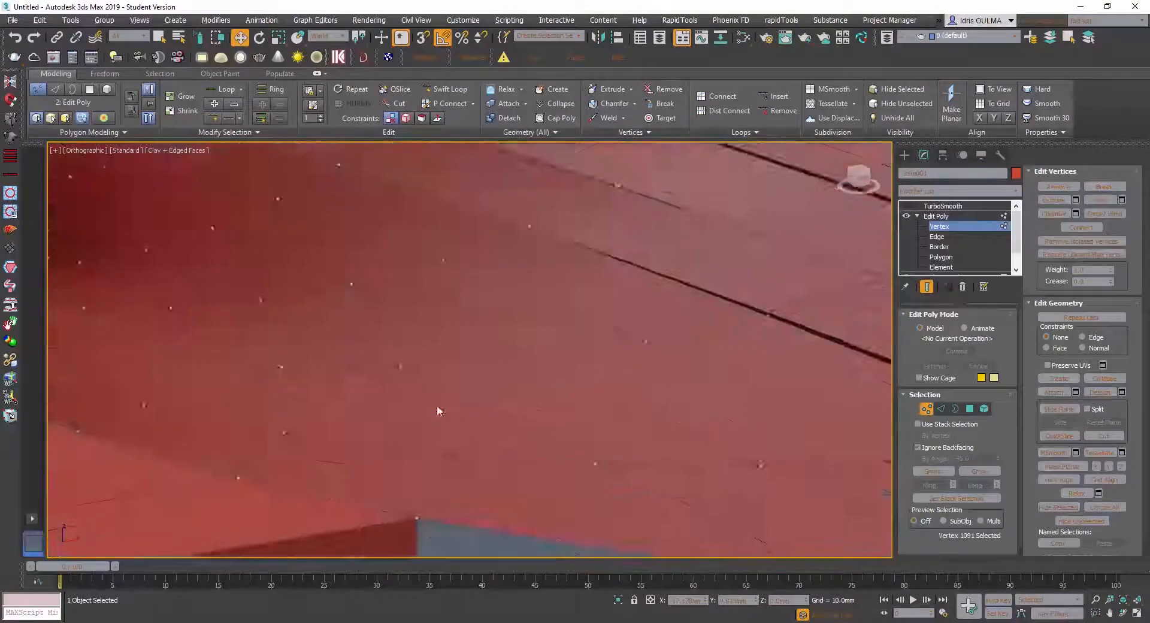
scroll(436, 407, "up", 2)
middle_click_drag(432, 398, 420, 251)
right_click(408, 425)
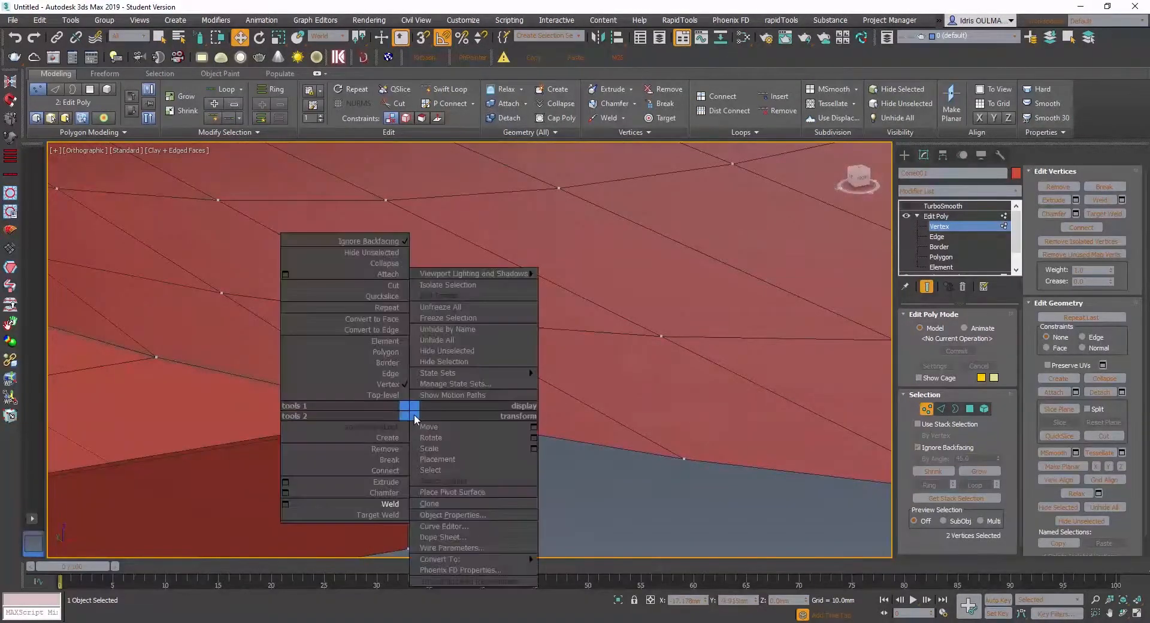
left_click(323, 507)
scroll(425, 447, "down", 4)
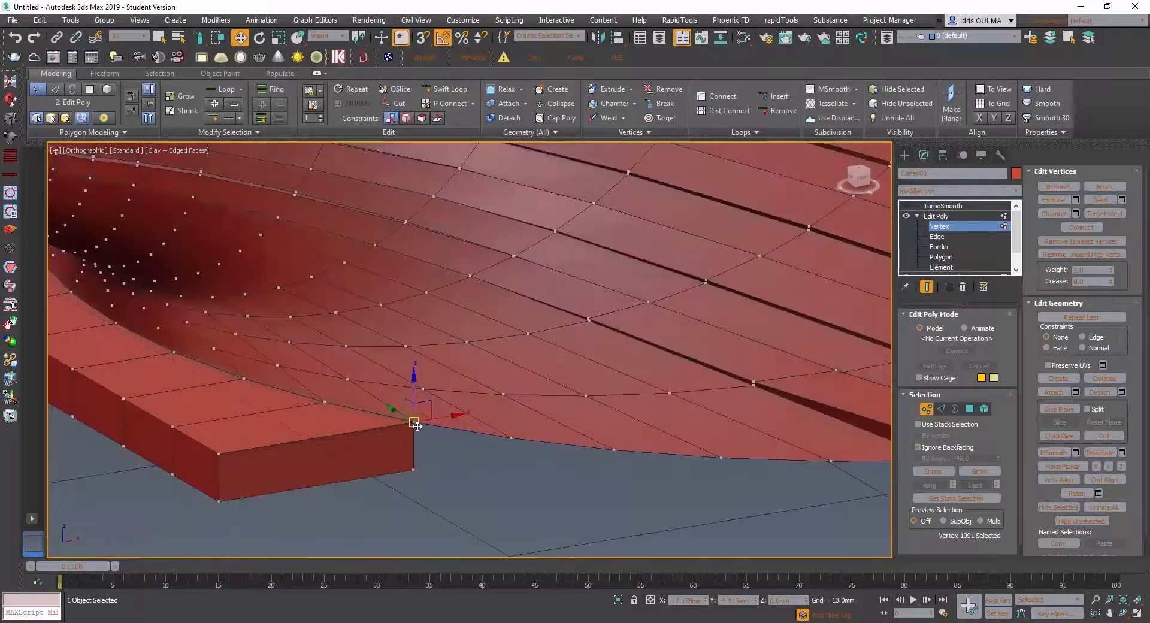
scroll(415, 425, "up", 8)
scroll(414, 425, "down", 9)
mouse_move(401, 439)
middle_mouse_down("alt")
mouse_move(424, 423)
mouse_move(400, 450)
middle_mouse_up("alt")
scroll(401, 443, "down", 8)
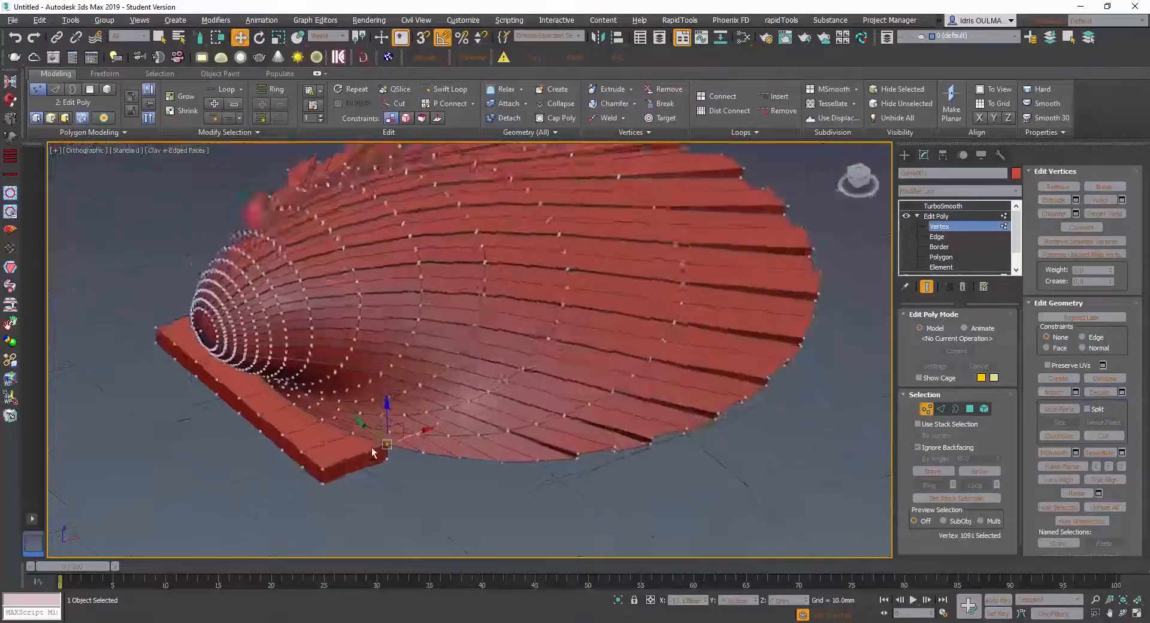
- Show the TurboSmooth result, inspect the smoothed hinge ears, and return to the Edit Poly modifier's top level
left_click(907, 206)
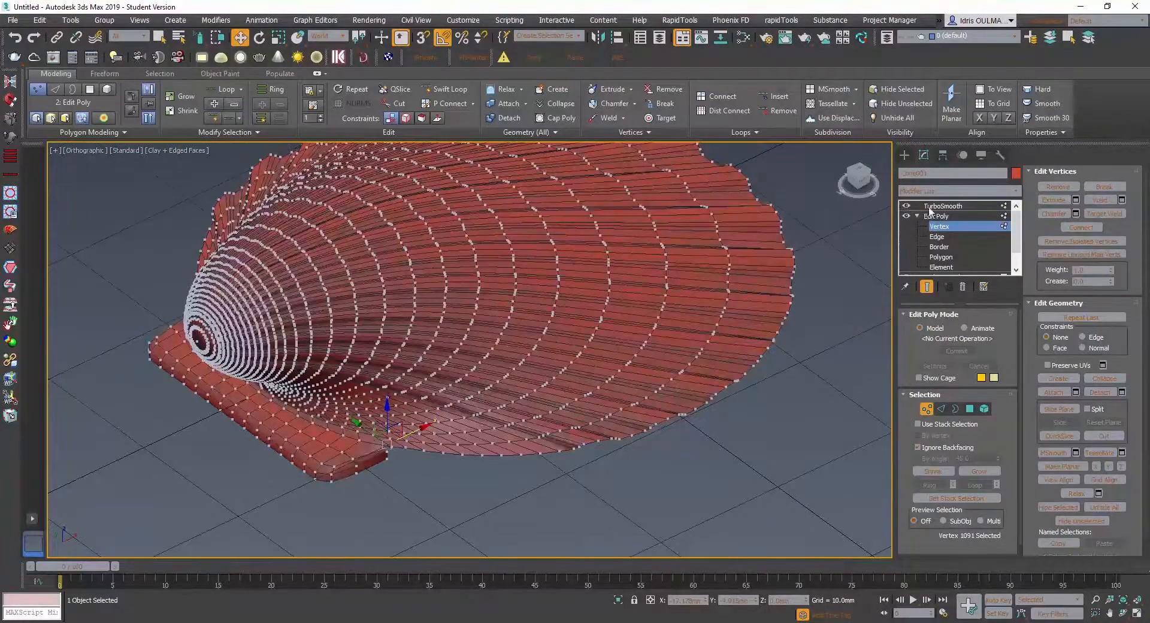
scroll(425, 406, "up", 8)
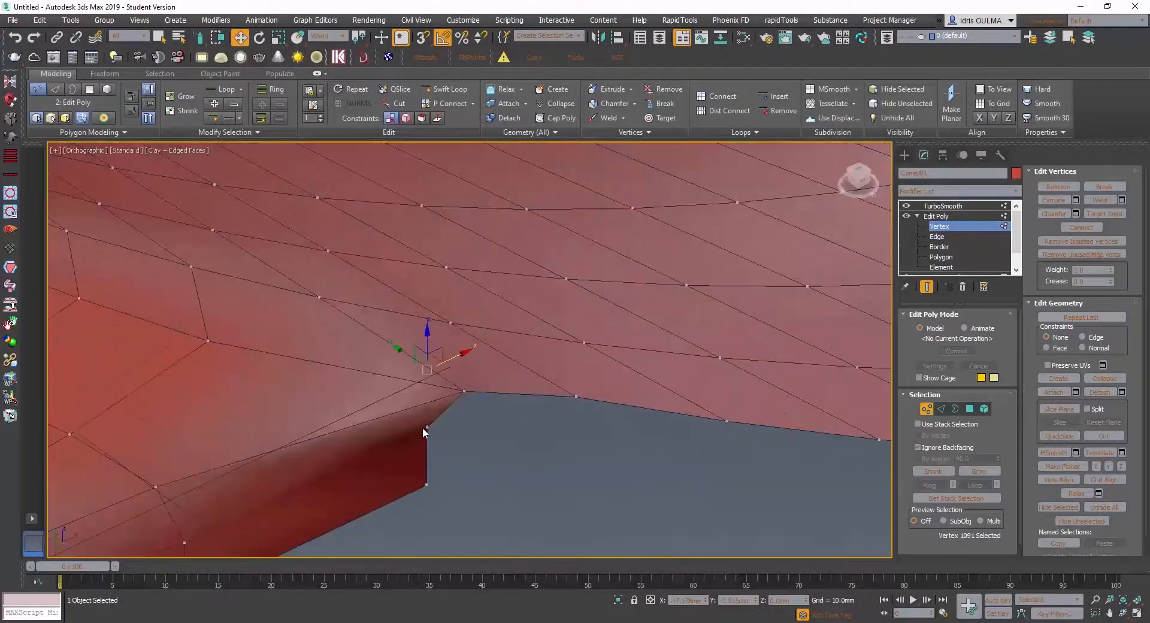
middle_click_drag(423, 426, 378, 454, "alt")
scroll(362, 445, "up", 4)
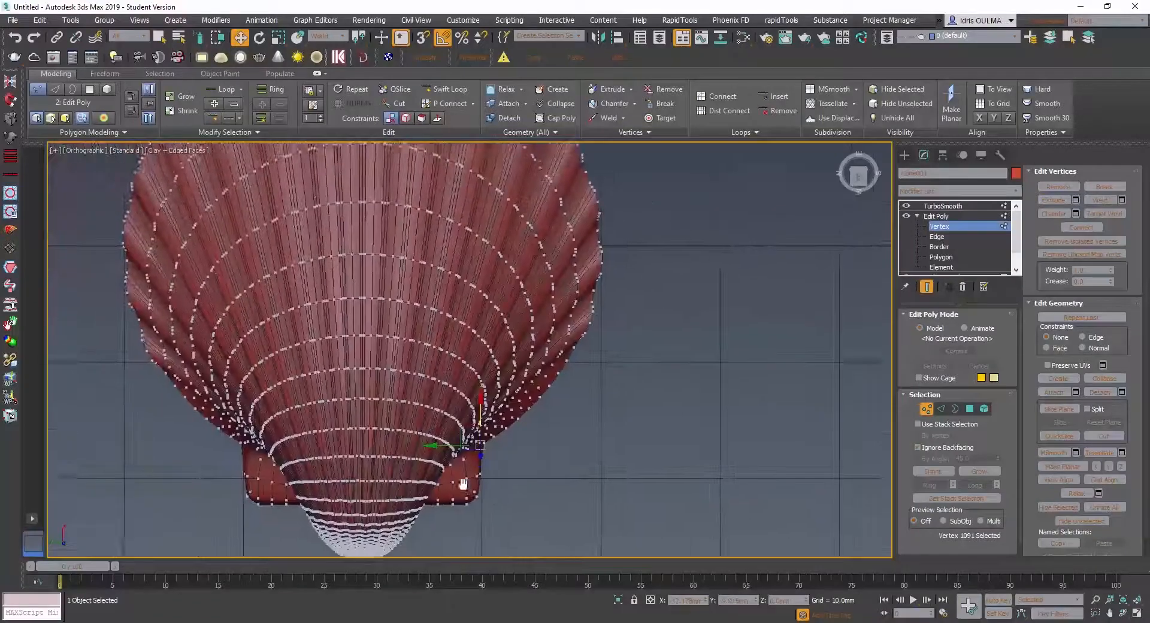
left_click(937, 215)
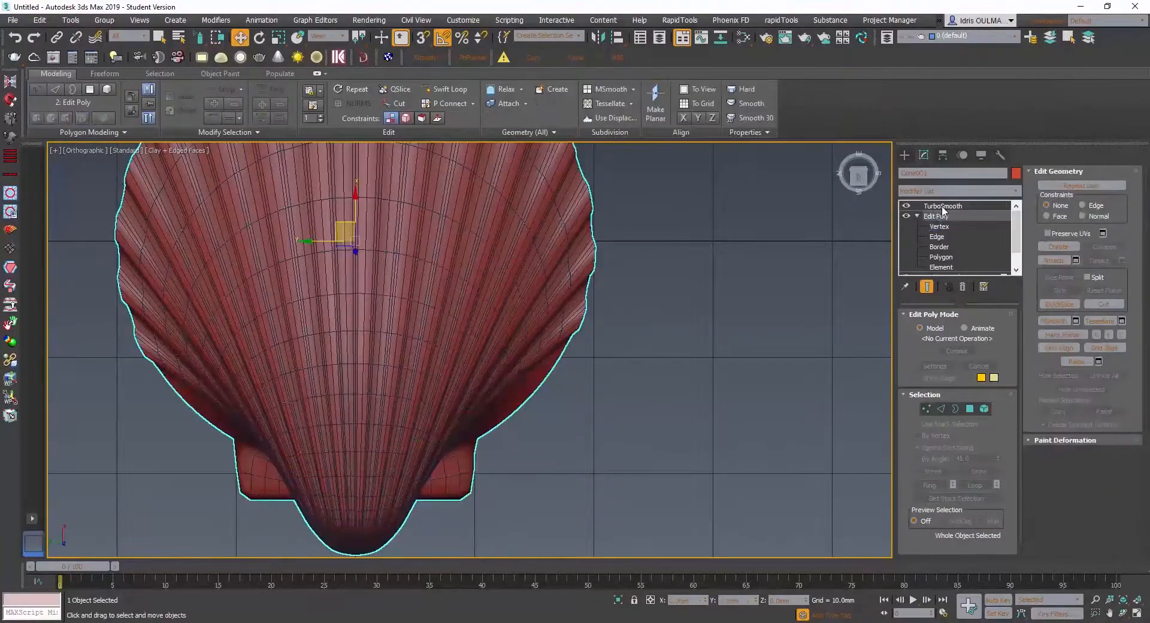
scroll(419, 460, "down", 4)
scroll(413, 444, "up", 2)
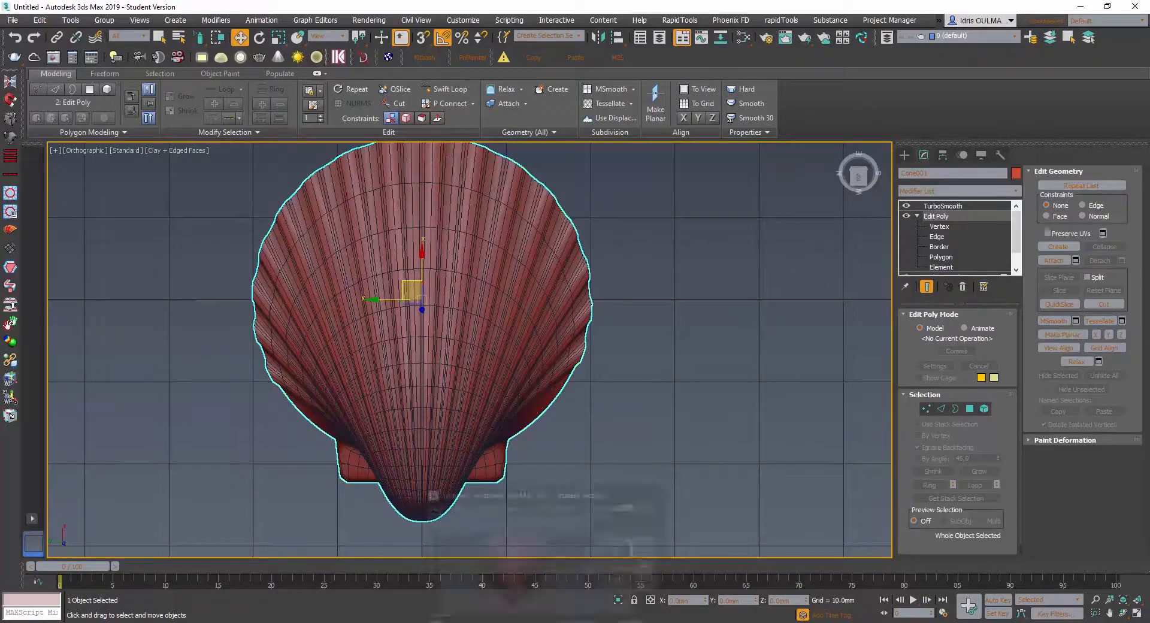
- Switch to Photoshop and bring up the yellow_cup_shell reference image to compare the hinge ears
left_click(546, 622)
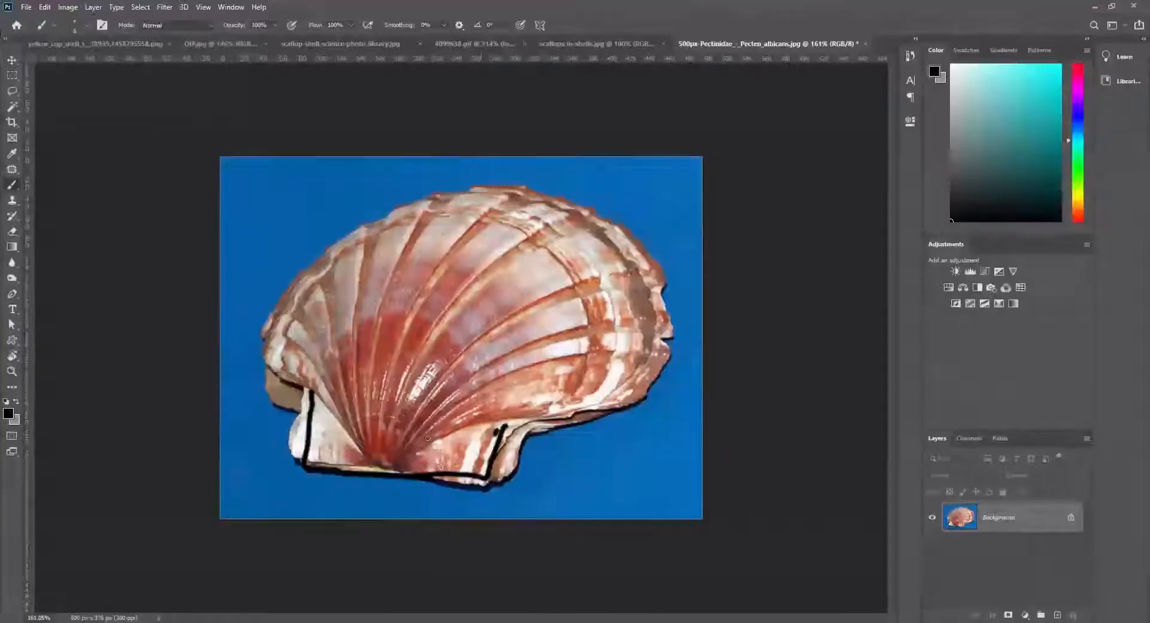
left_click(153, 45)
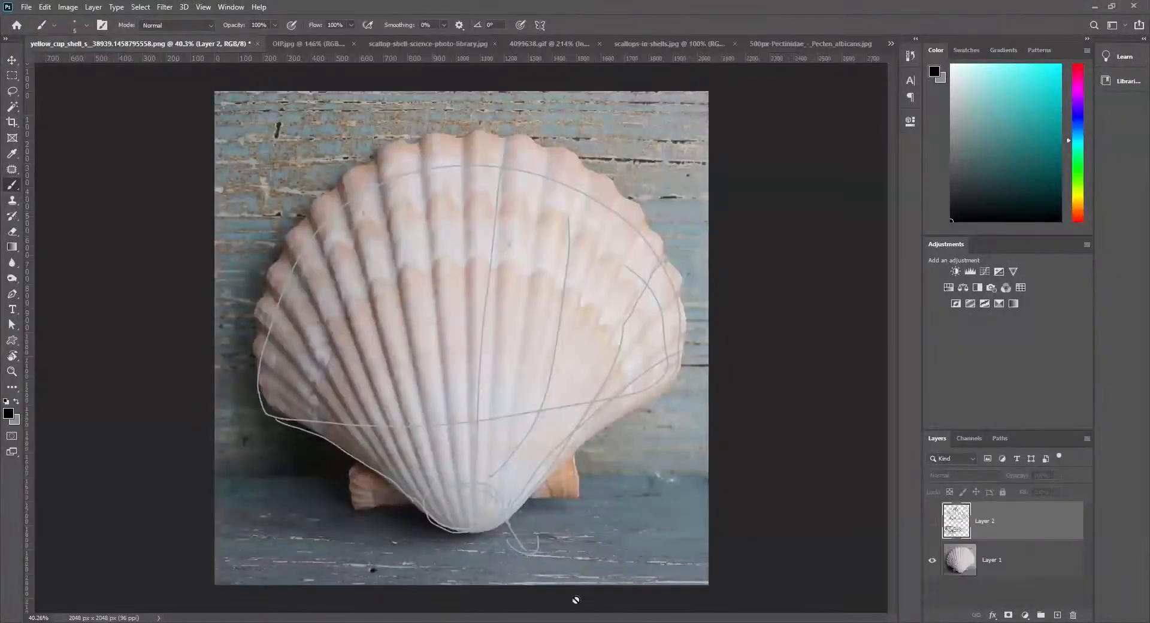
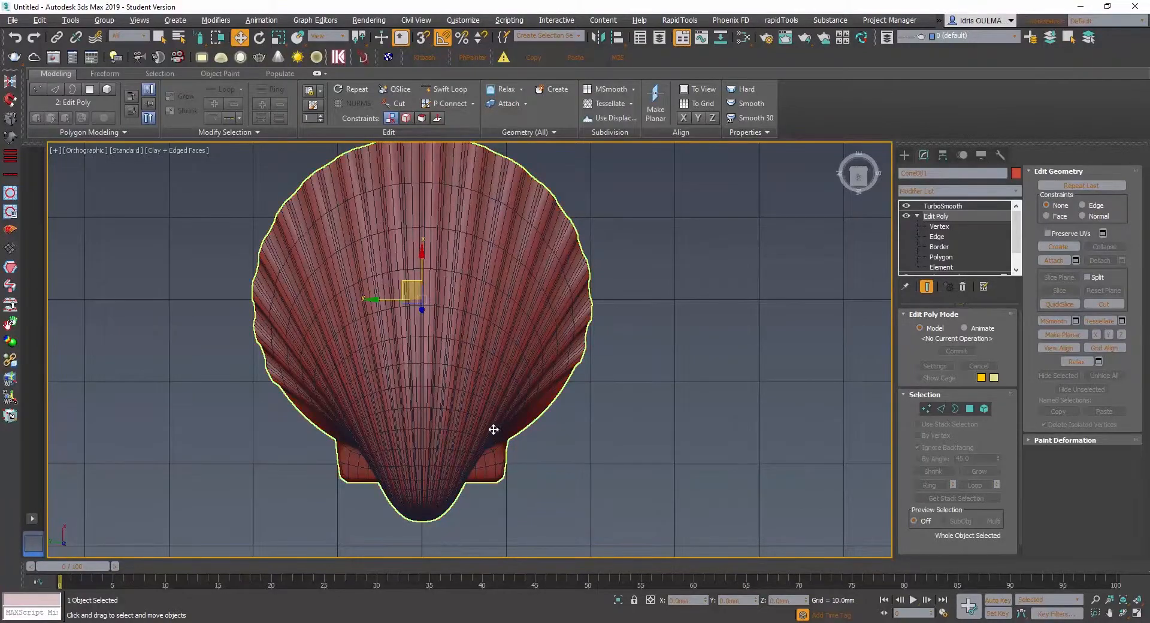
- Make the TurboSmooth modifier active and examine the smoothed shell and hinge ears from above, from the side and close up
middle_click_drag(495, 426, 435, 335, "alt")
scroll(367, 413, "up", 4)
middle_click_drag(389, 414, 393, 377, "alt")
left_click(944, 207)
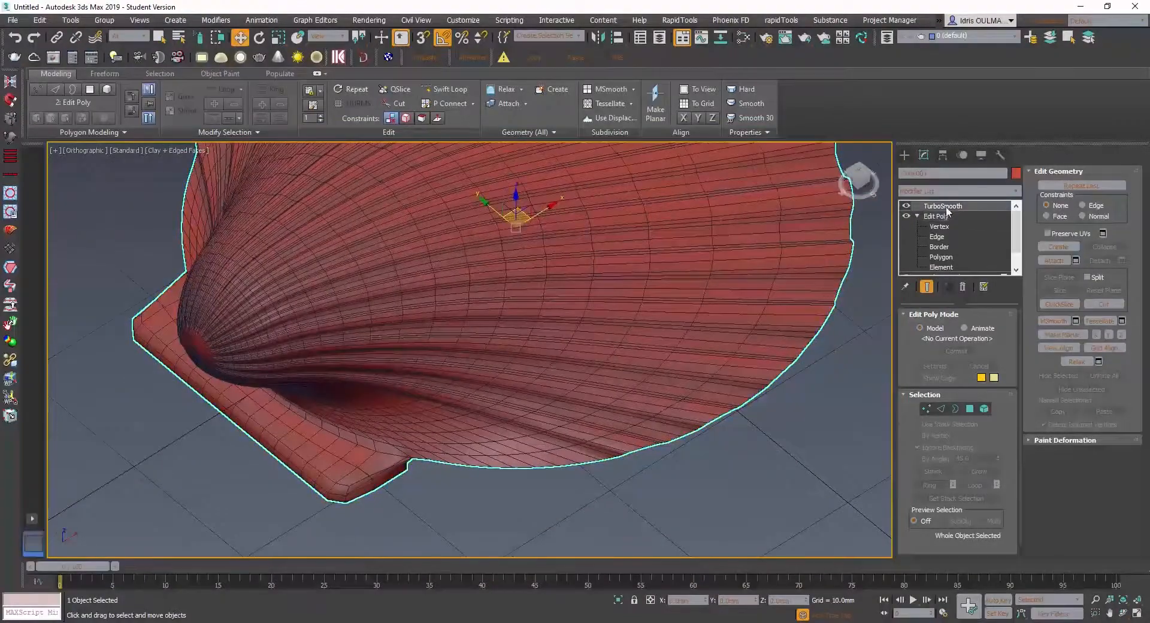
scroll(355, 364, "down", 5)
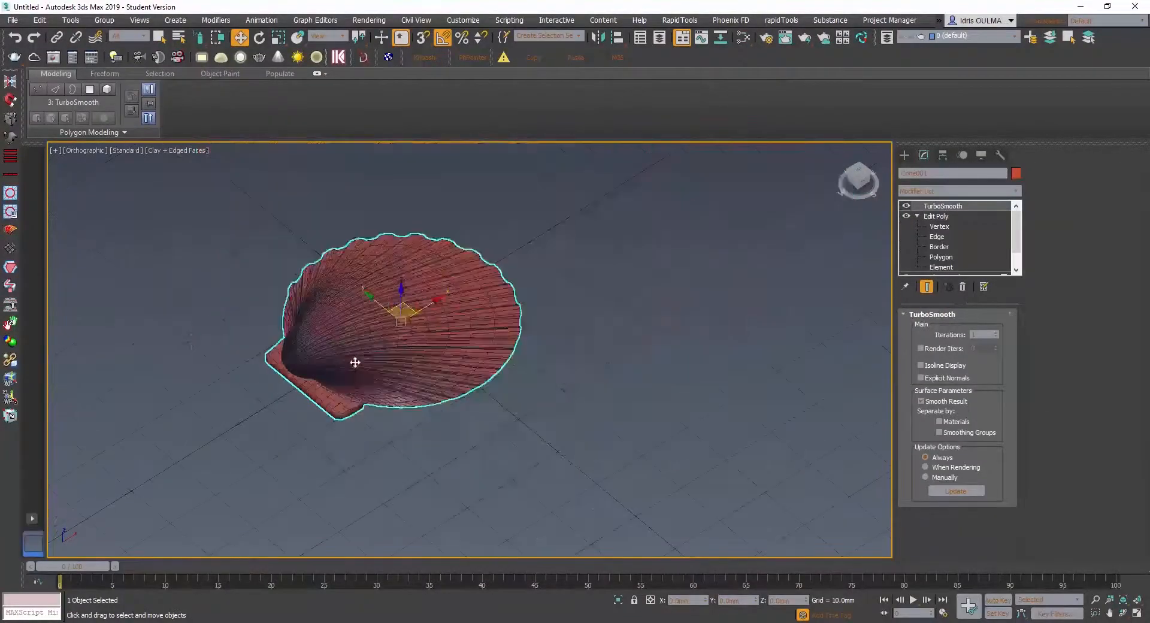
middle_click_drag(354, 365, 412, 423, "alt")
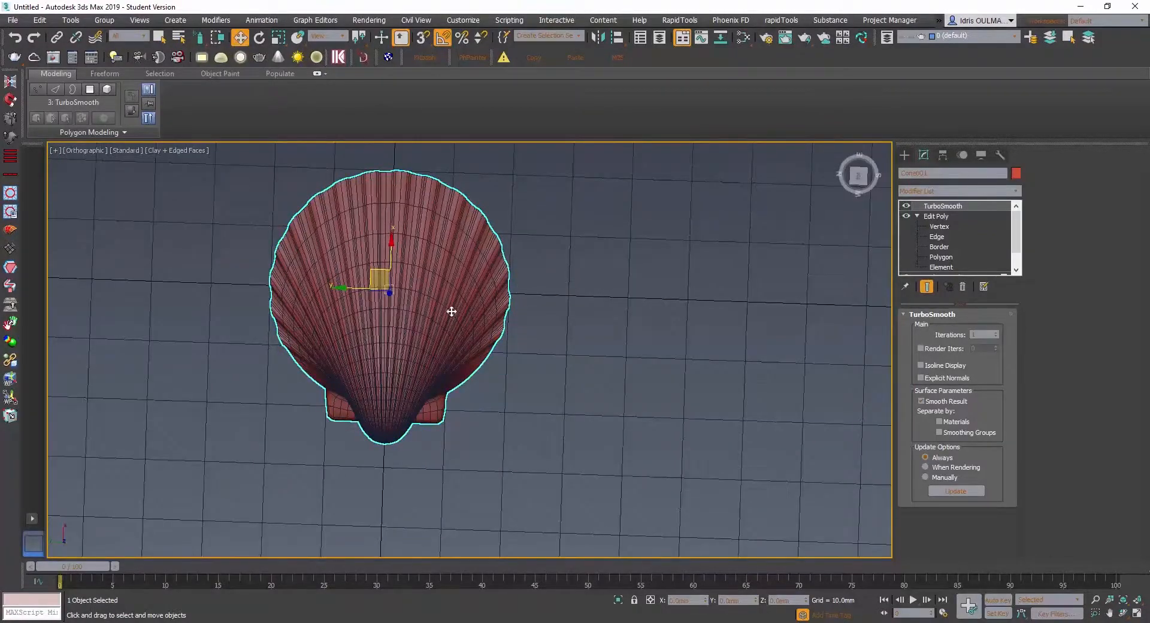
middle_click_drag(452, 312, 354, 272, "alt")
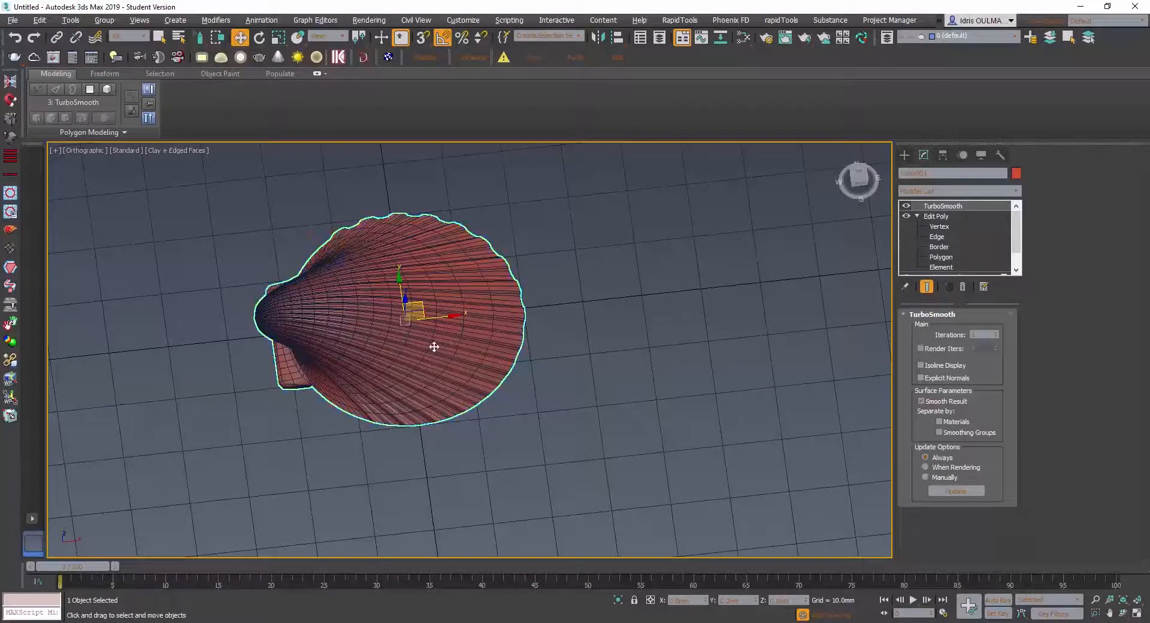
middle_click_drag(434, 347, 456, 312, "alt")
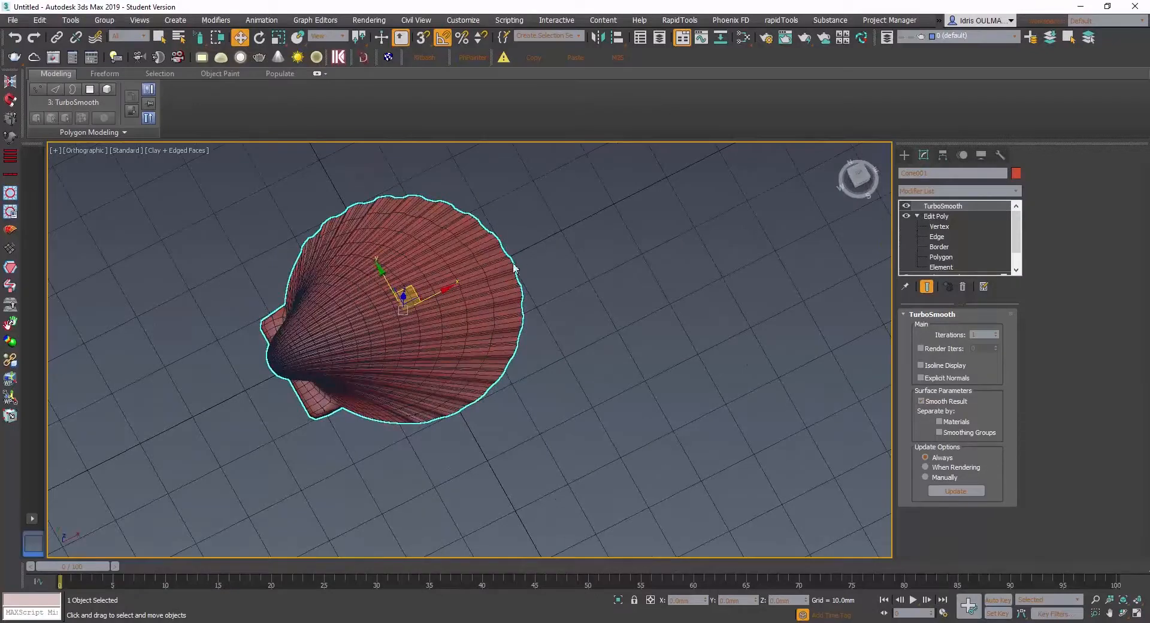
middle_click_drag(440, 291, 450, 264, "alt")
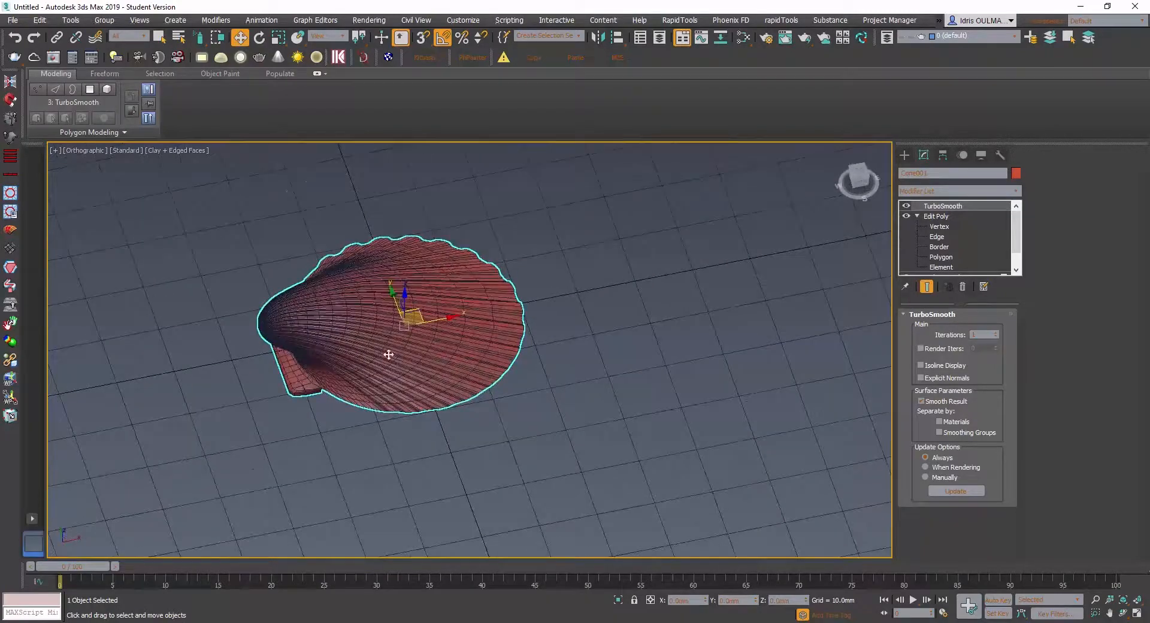
scroll(359, 379, "up", 4)
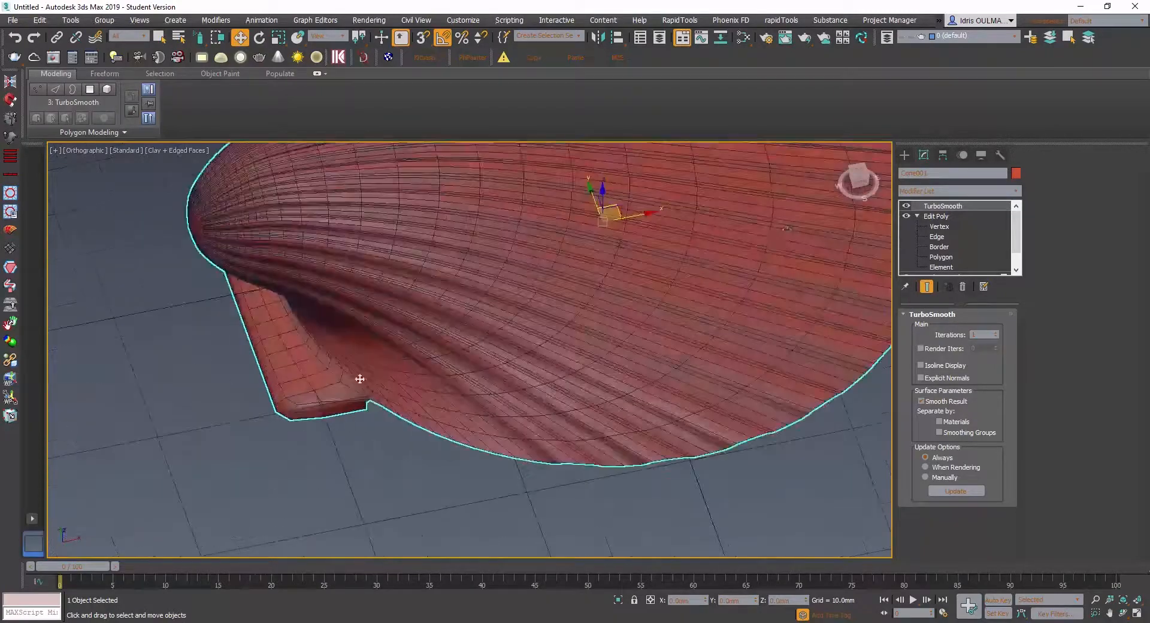
- Return to Edit Poly's edge level, hide the TurboSmooth result, and examine the unsmoothed end corner of the hinge block
left_click(938, 239)
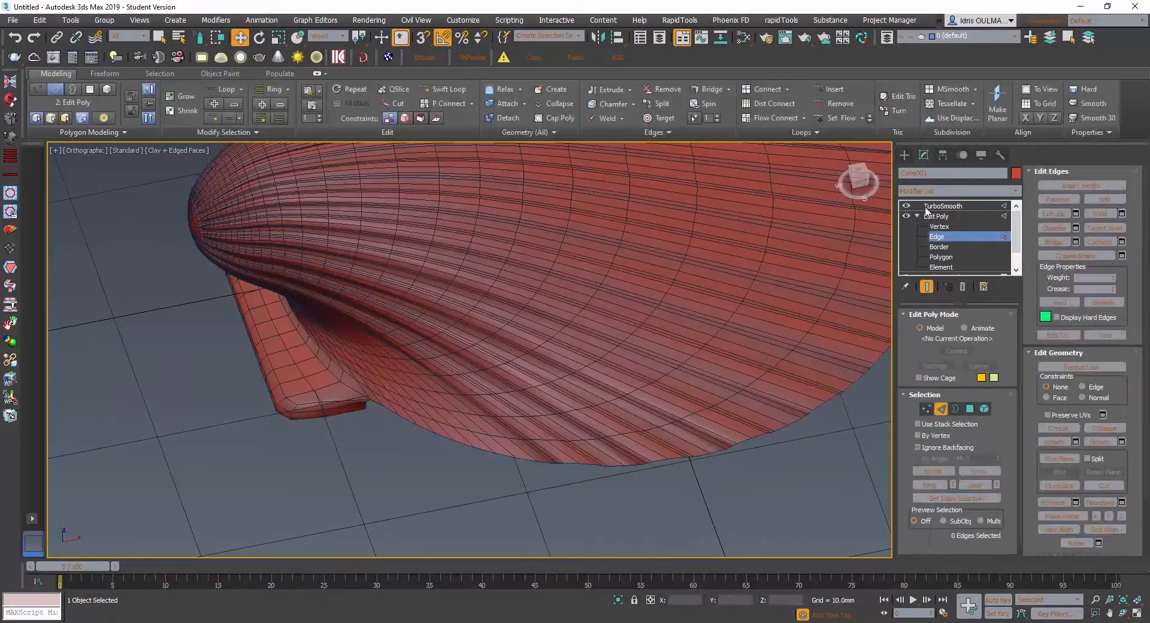
left_click(905, 207)
middle_click_drag(390, 387, 361, 350, "alt")
scroll(365, 356, "up", 4)
scroll(377, 360, "down", 6)
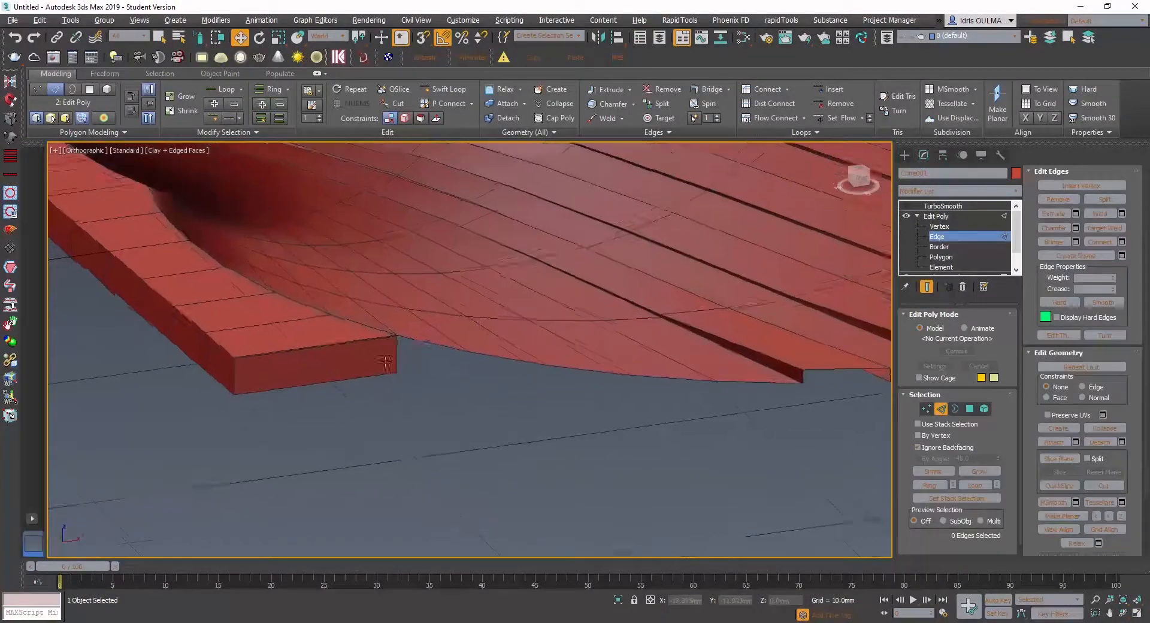
middle_click_drag(386, 354, 501, 389, "alt")
left_click(366, 342)
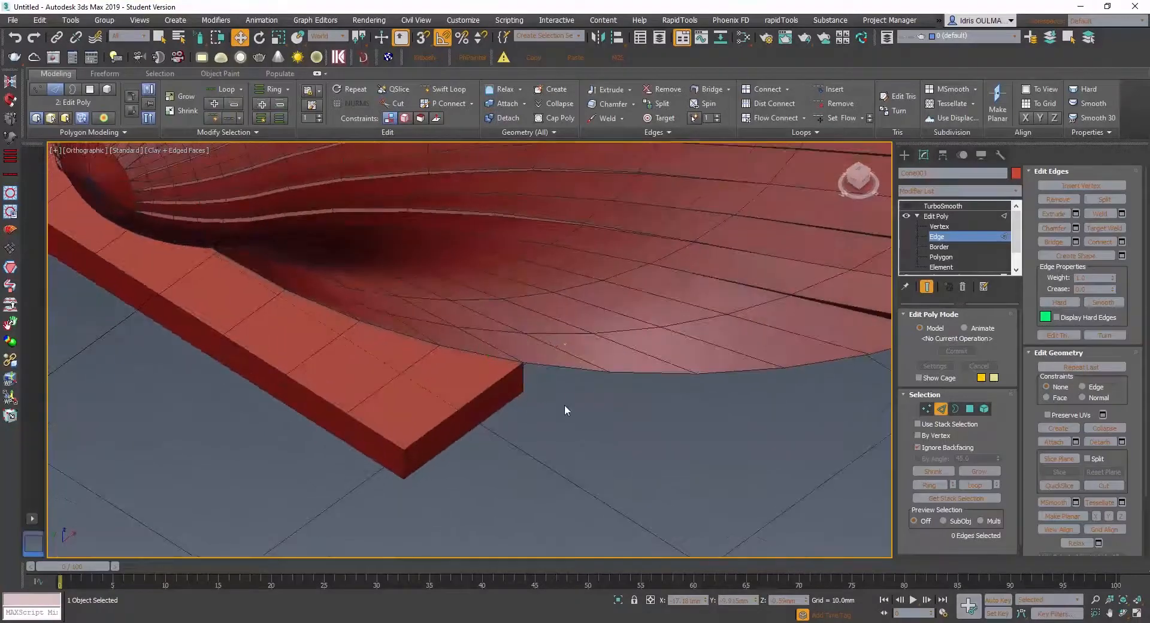
- Show the TurboSmooth result and examine the rounded hinge corners and their junction with the shell rim
left_click(907, 205)
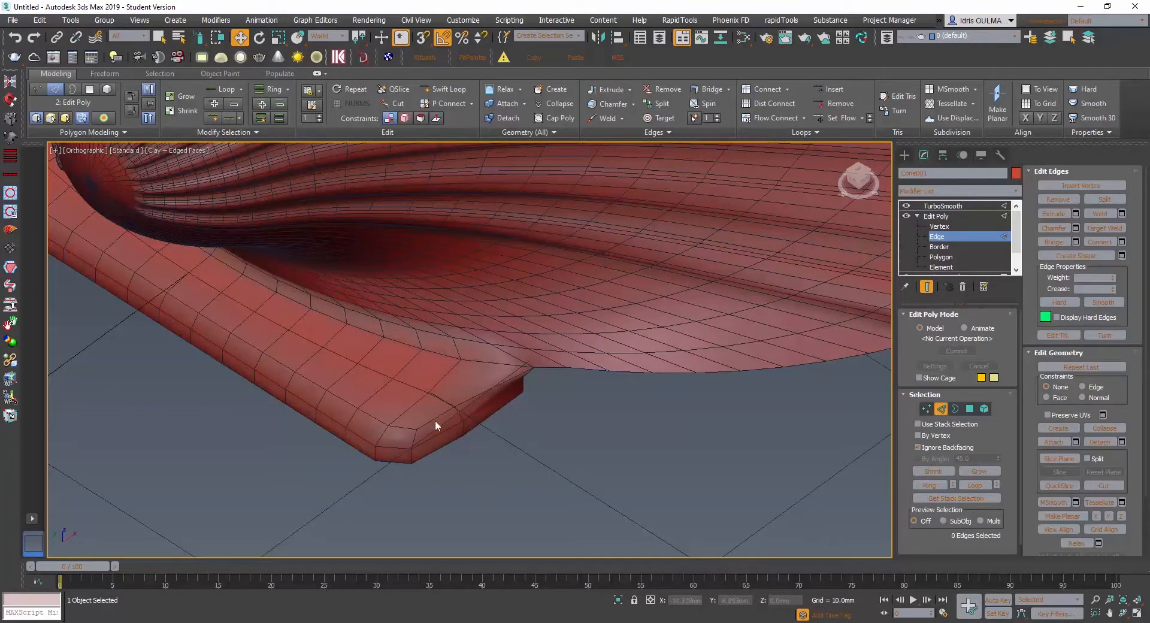
mouse_move(418, 440)
middle_mouse_down("alt")
mouse_move(402, 438)
mouse_move(419, 435)
middle_mouse_up("alt")
scroll(417, 436, "up", 4)
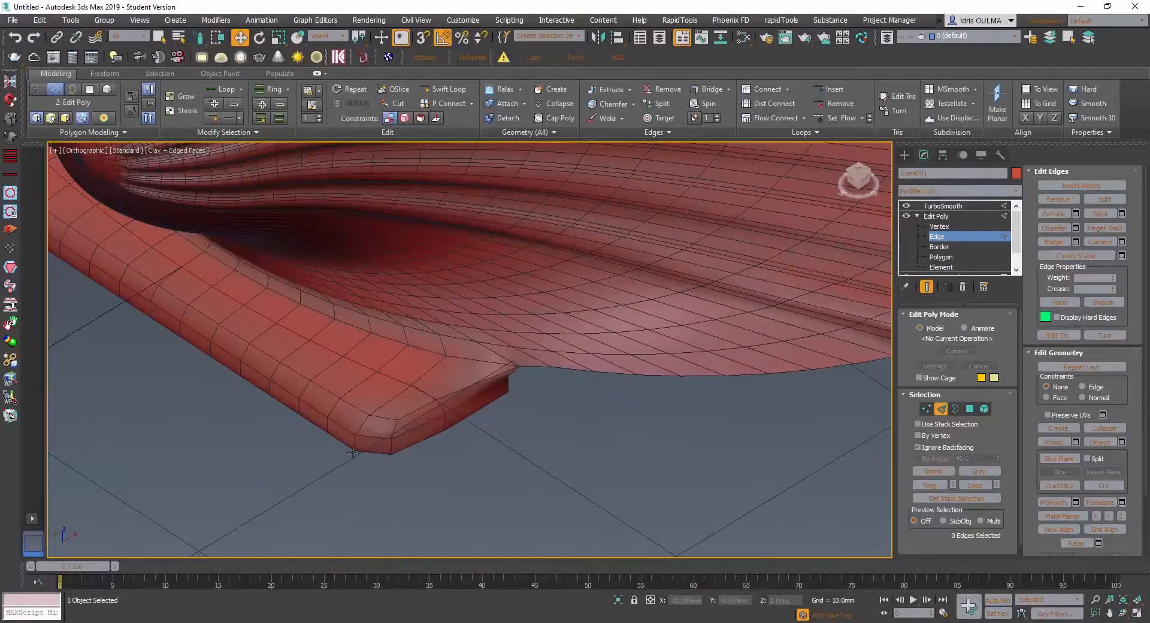
scroll(375, 426, "down", 4)
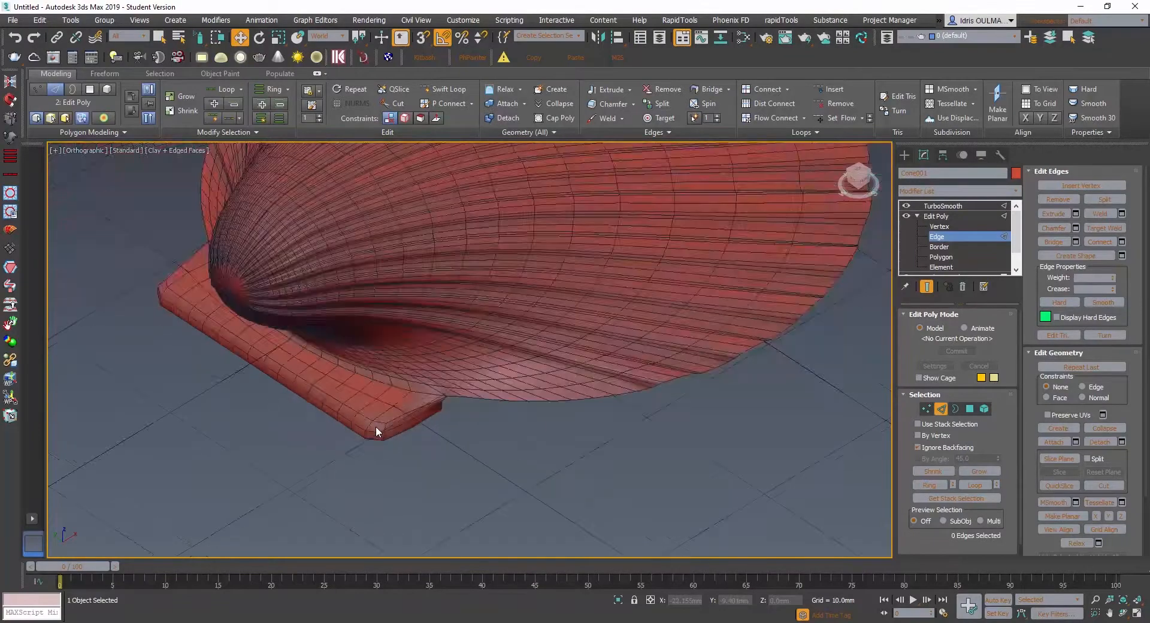
scroll(376, 426, "up", 3)
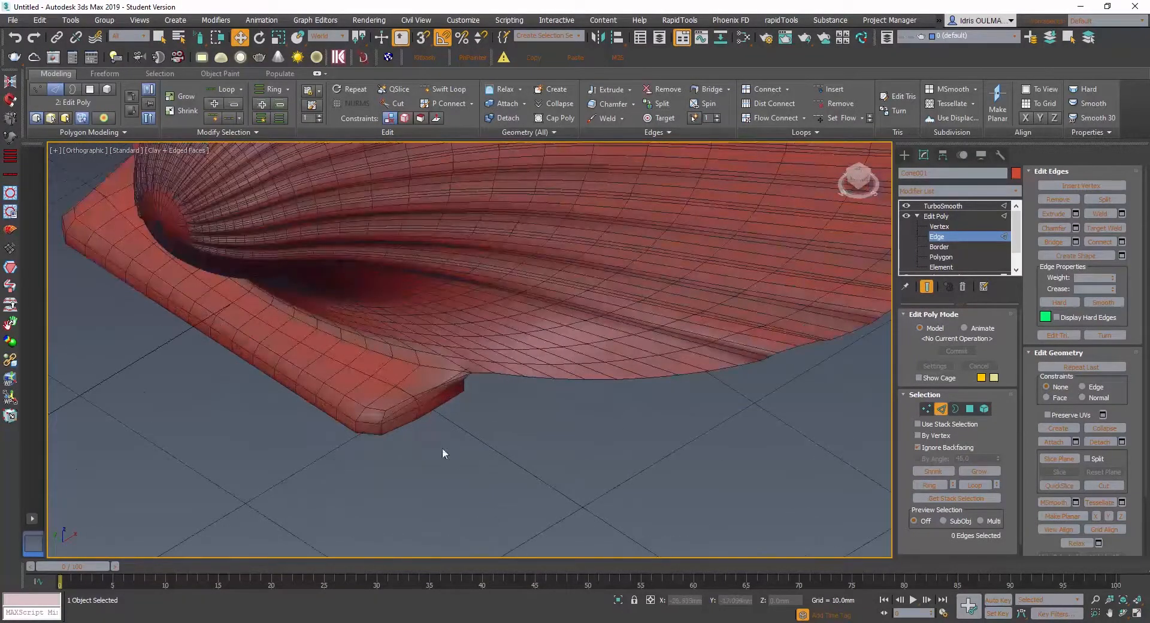
scroll(443, 382, "up", 2)
scroll(476, 379, "down", 2)
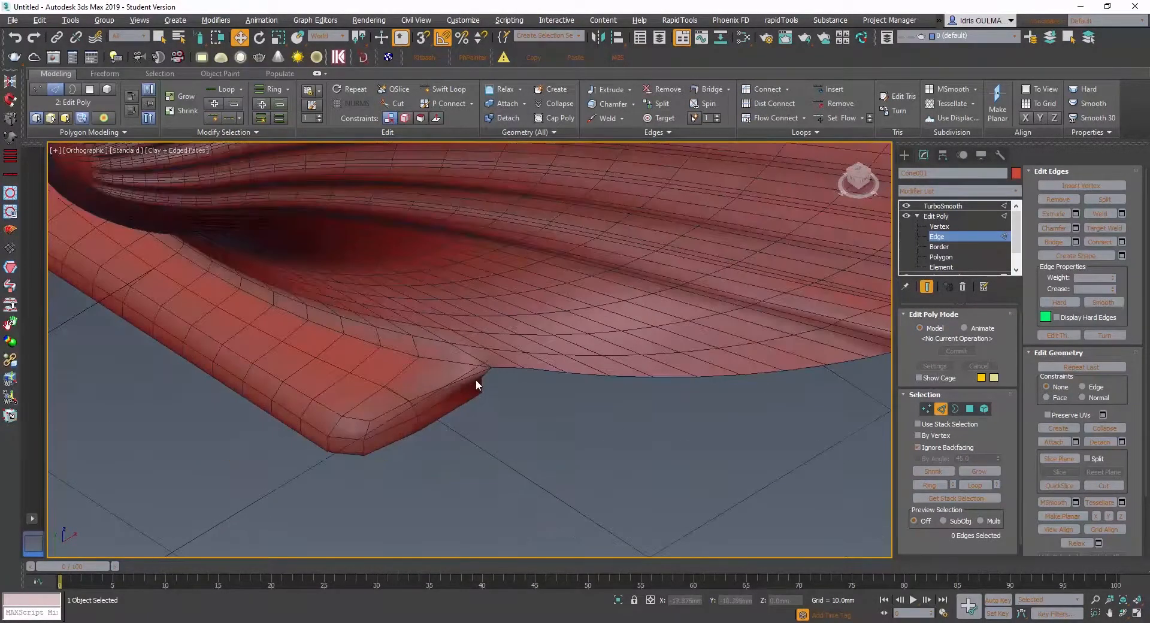
middle_click_drag(475, 379, 460, 364, "alt")
middle_click_drag(325, 319, 401, 433)
scroll(464, 463, "down", 5)
scroll(401, 433, "up", 4)
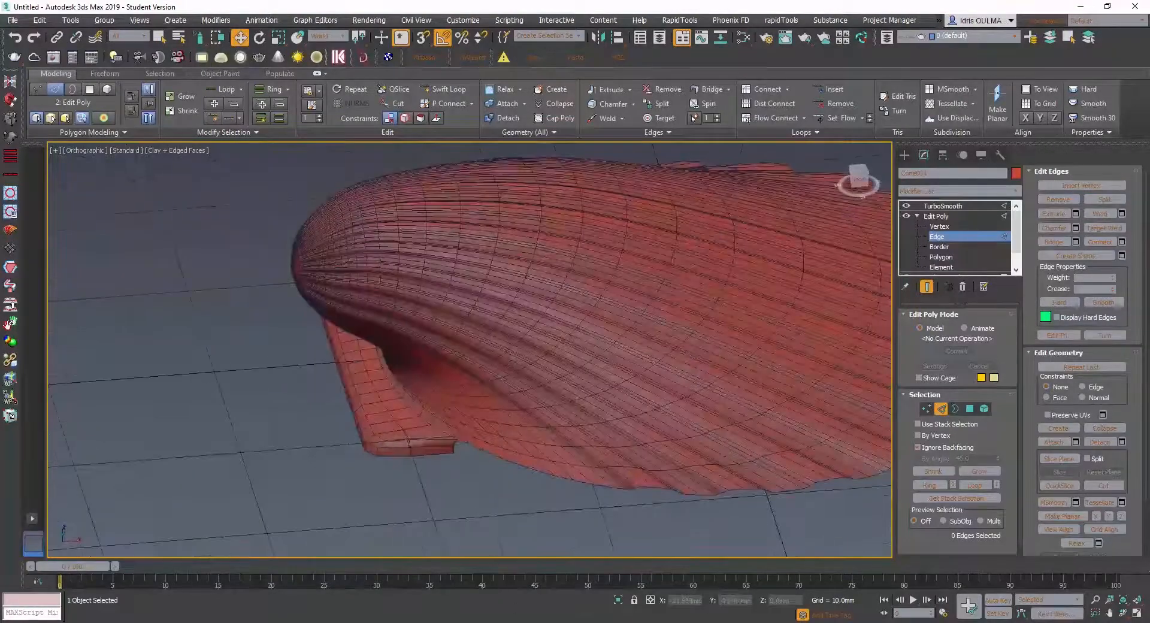
- Switch to Photoshop, bring up the 500px-Pectinidae_-_Pecten_albicans.jpg reference to compare the hinge ears, and return to 3ds Max
left_click(547, 617)
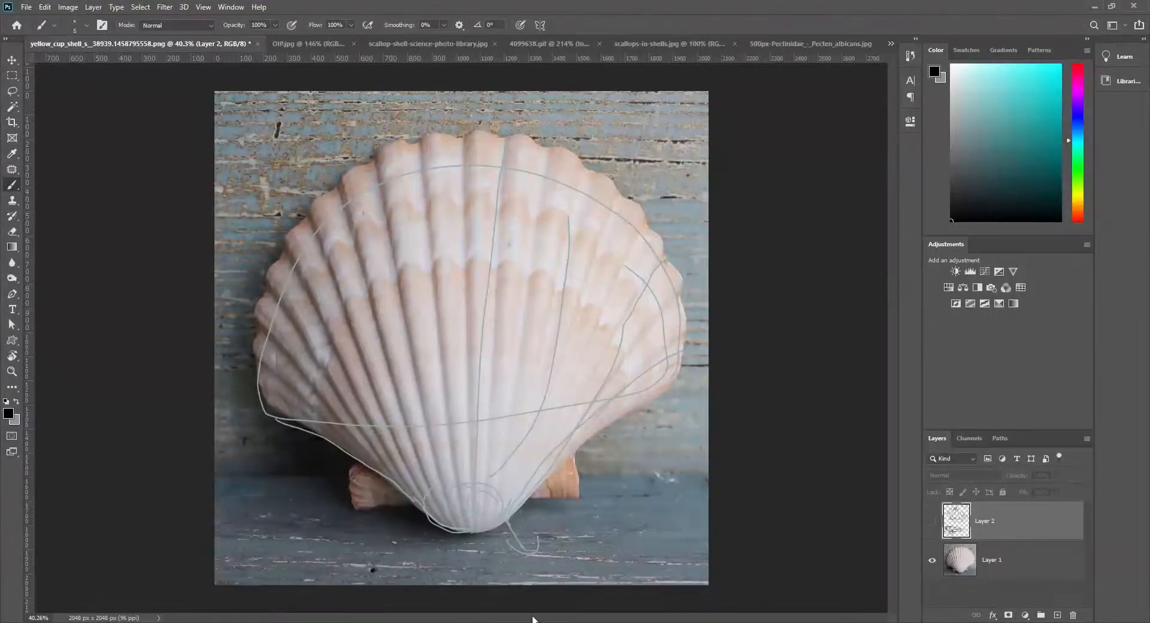
left_click(778, 47)
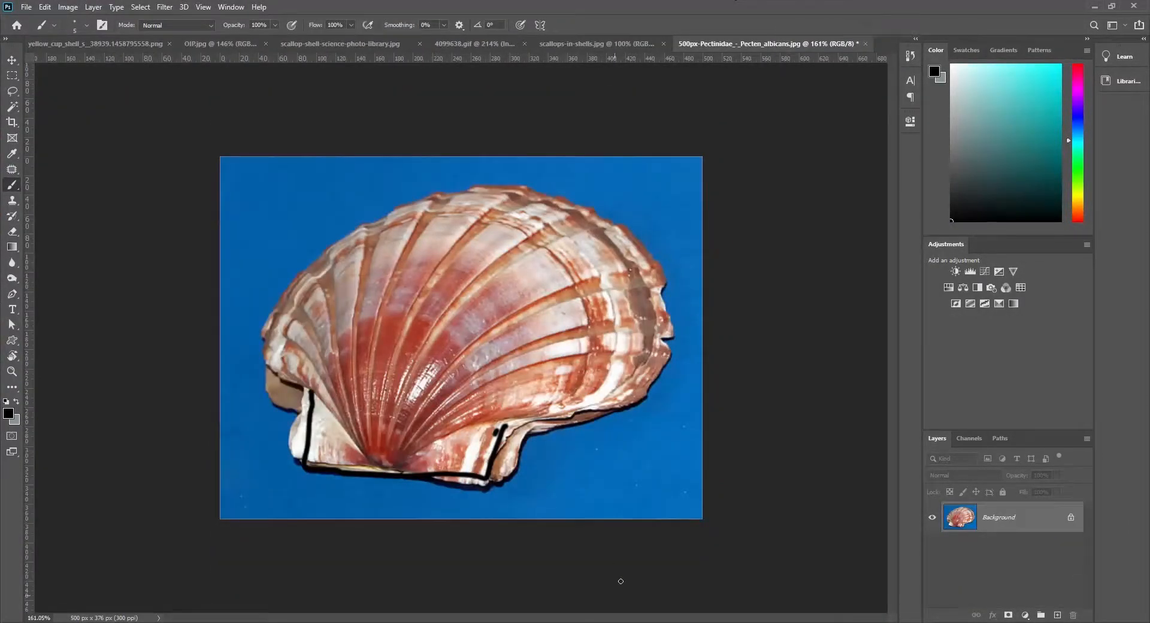
left_click(515, 622)
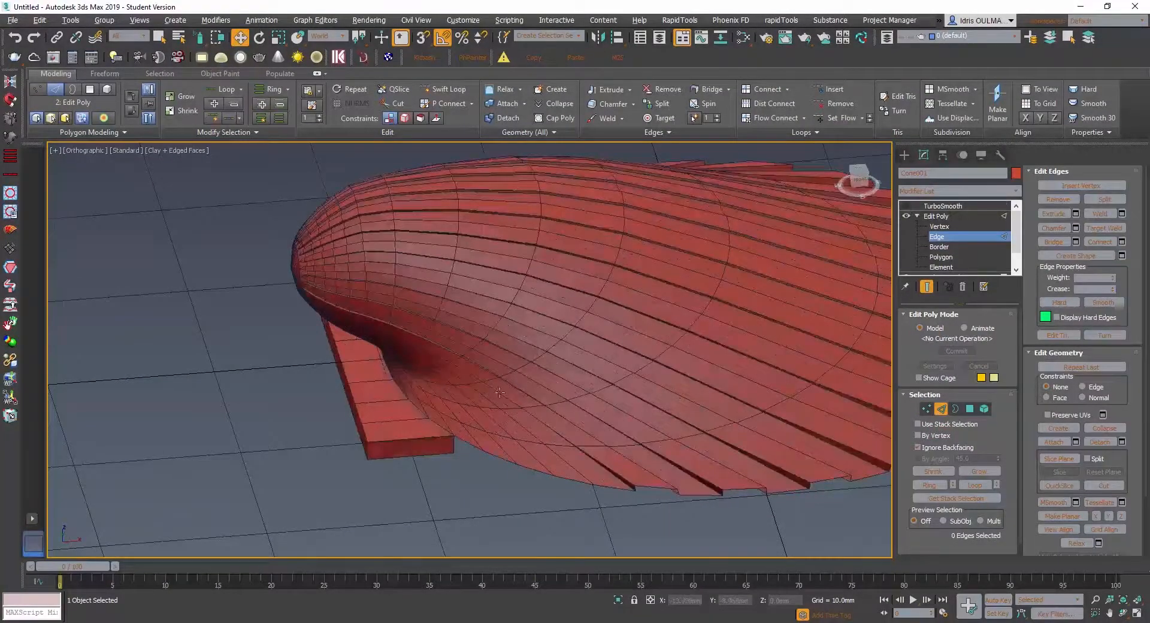
- With Swift Loop, insert a support edge loop on the hinge block close to its border with the shell
middle_click_drag(500, 393, 546, 393, "alt")
mouse_move(546, 462)
middle_mouse_down("alt")
mouse_move(547, 480)
mouse_move(544, 380)
mouse_move(525, 436)
mouse_move(528, 479)
mouse_move(536, 443)
middle_mouse_up("alt")
scroll(537, 443, "up", 5)
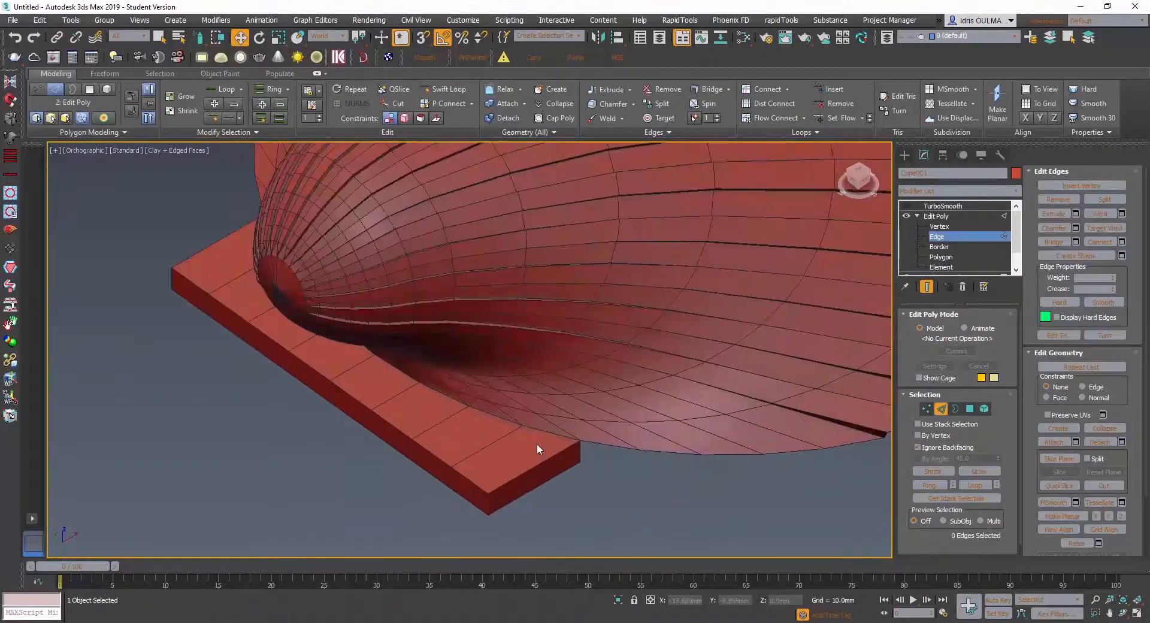
double_click(550, 432)
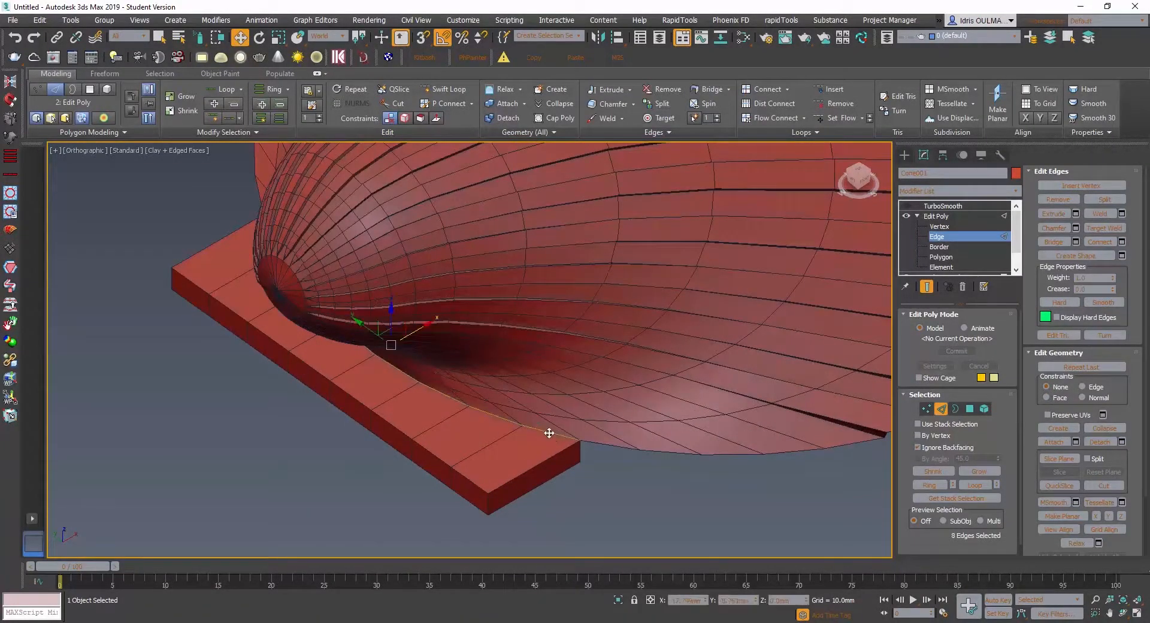
mouse_move(522, 440)
middle_mouse_down("alt")
mouse_move(405, 417)
mouse_move(449, 414)
mouse_move(339, 410)
mouse_move(536, 442)
mouse_move(504, 441)
mouse_move(519, 454)
middle_mouse_up("alt")
scroll(535, 436, "up", 3)
left_click(443, 89)
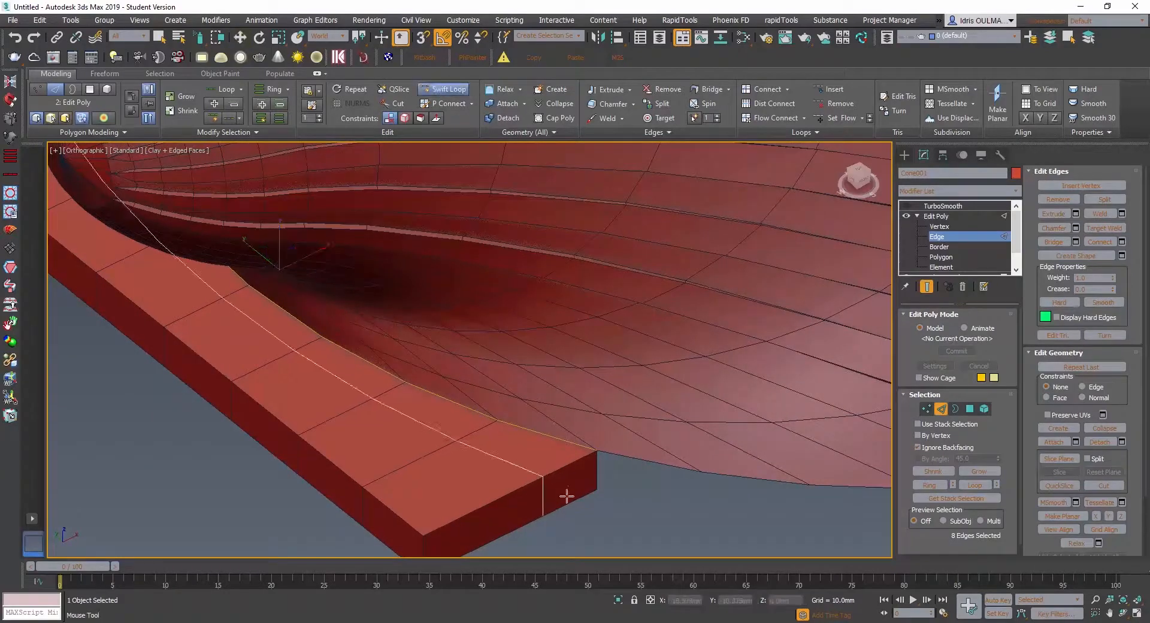
left_click(587, 467)
- Insert another Swift Loop around the hinge block's outer walls near the upper edge, and check the TurboSmooth result
mouse_move(587, 467)
middle_mouse_down("alt")
mouse_move(647, 469)
mouse_move(576, 452)
middle_mouse_up("alt")
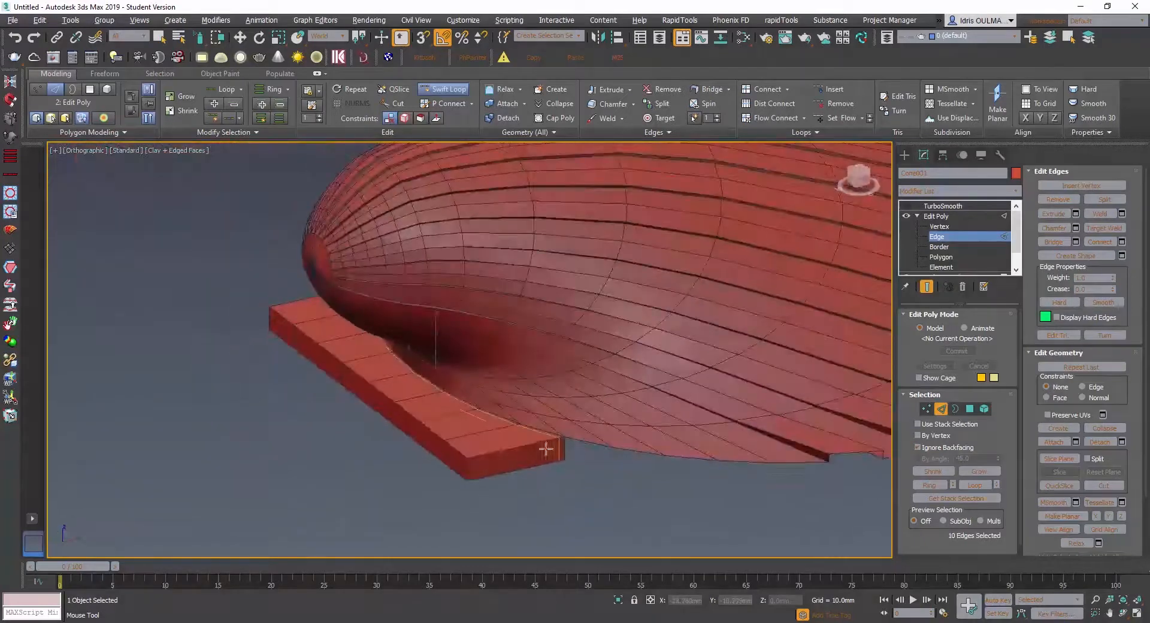
left_click(467, 463)
key("w")
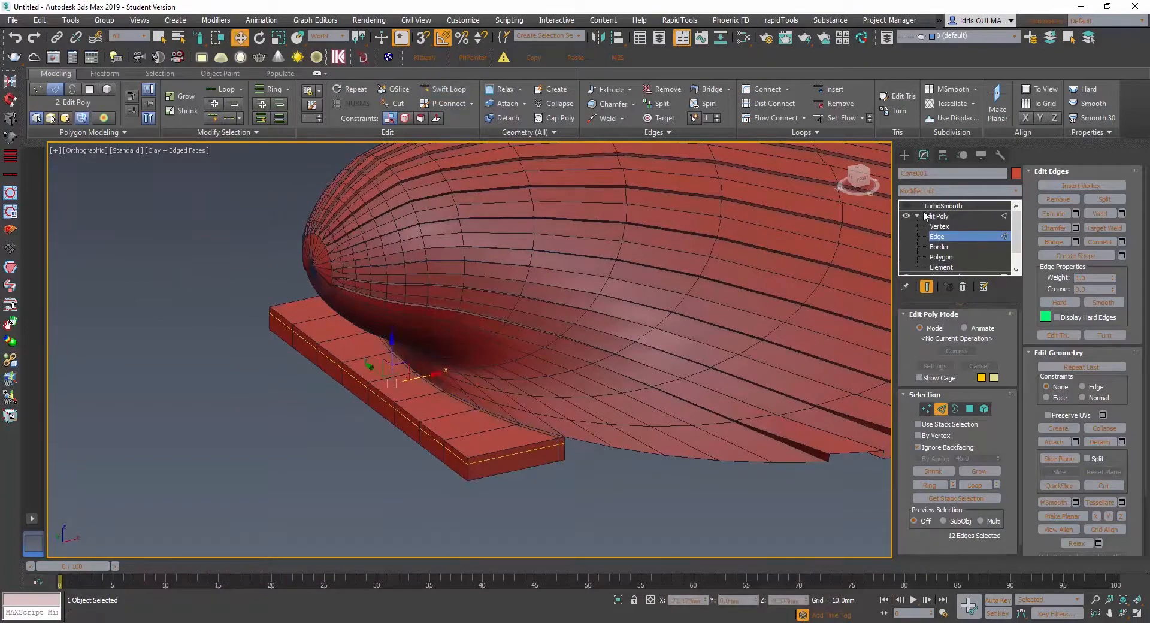
left_click(907, 205)
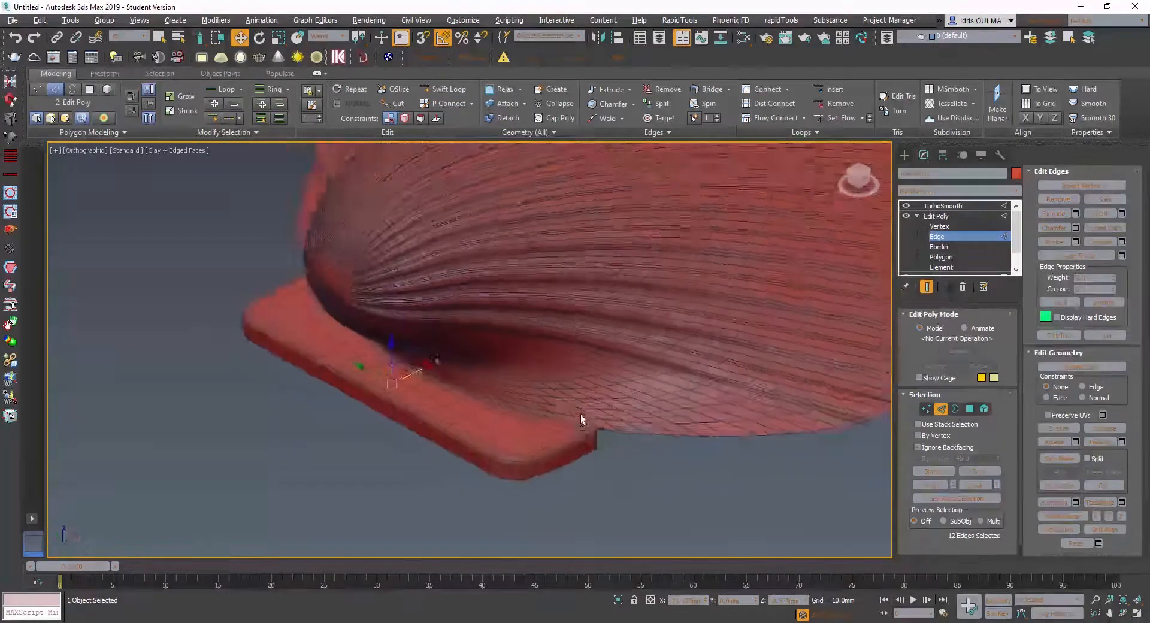
middle_click_drag(581, 414, 567, 361, "alt")
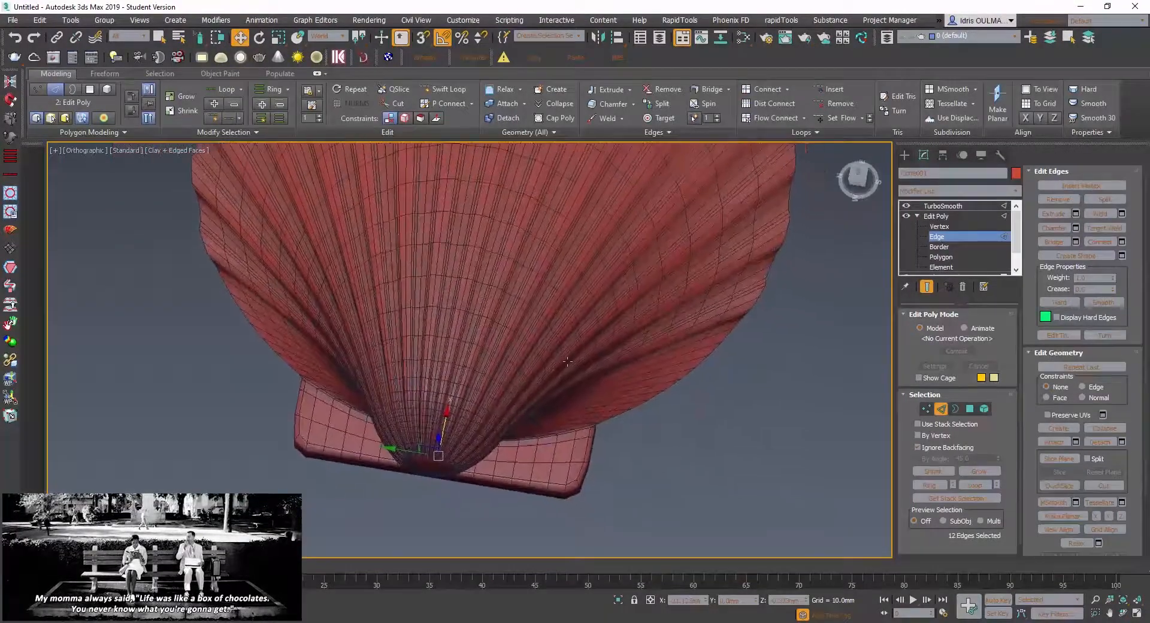
- Check the unsmoothed hinge block, clear the edge selection, and make TurboSmooth the active modifier with its result shown
left_click(907, 206)
middle_click_drag(535, 455, 468, 395, "alt")
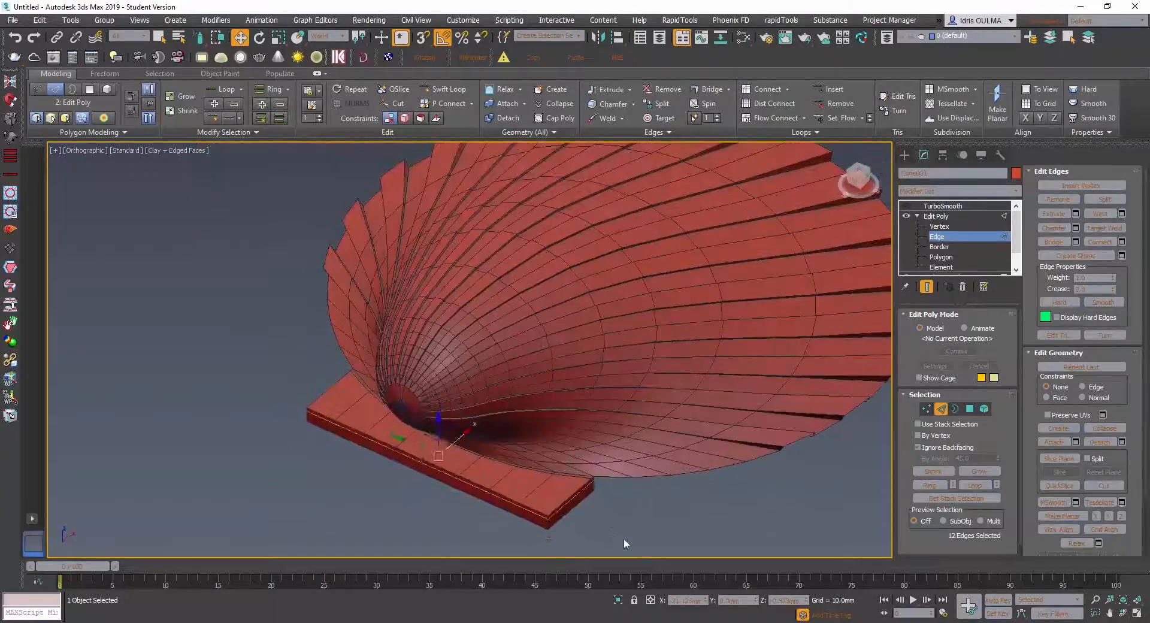
left_click(625, 541)
left_click(907, 206)
left_click(942, 206)
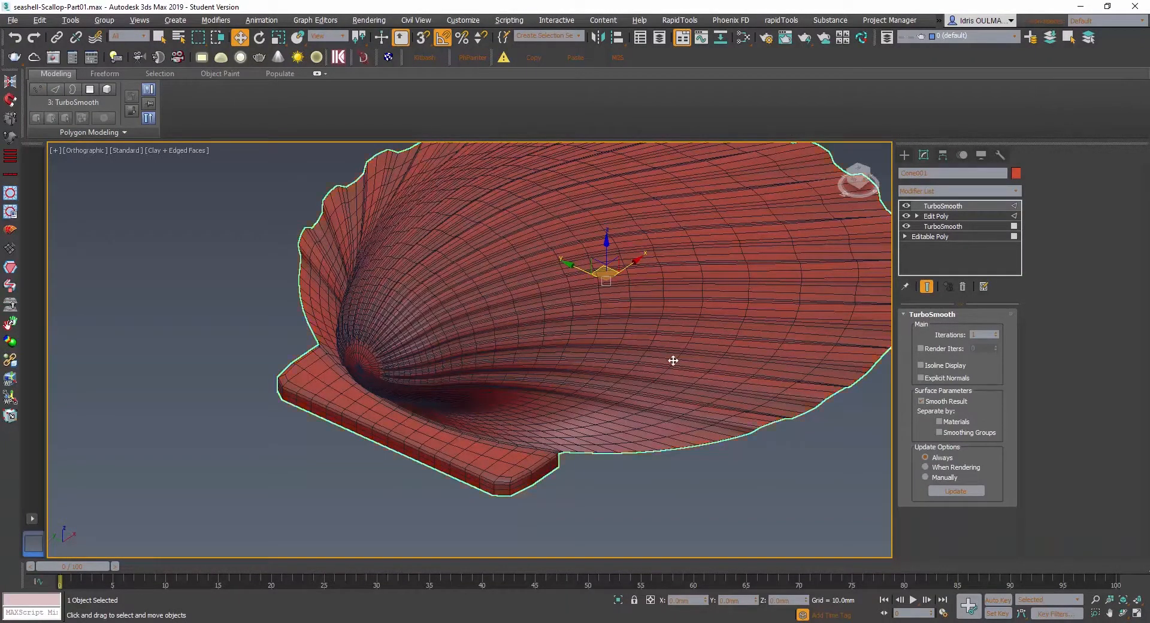
- Add a Shell modifier to the scallop and place it below the upper TurboSmooth in the modifier stack
middle_click_drag(673, 360, 524, 371, "alt")
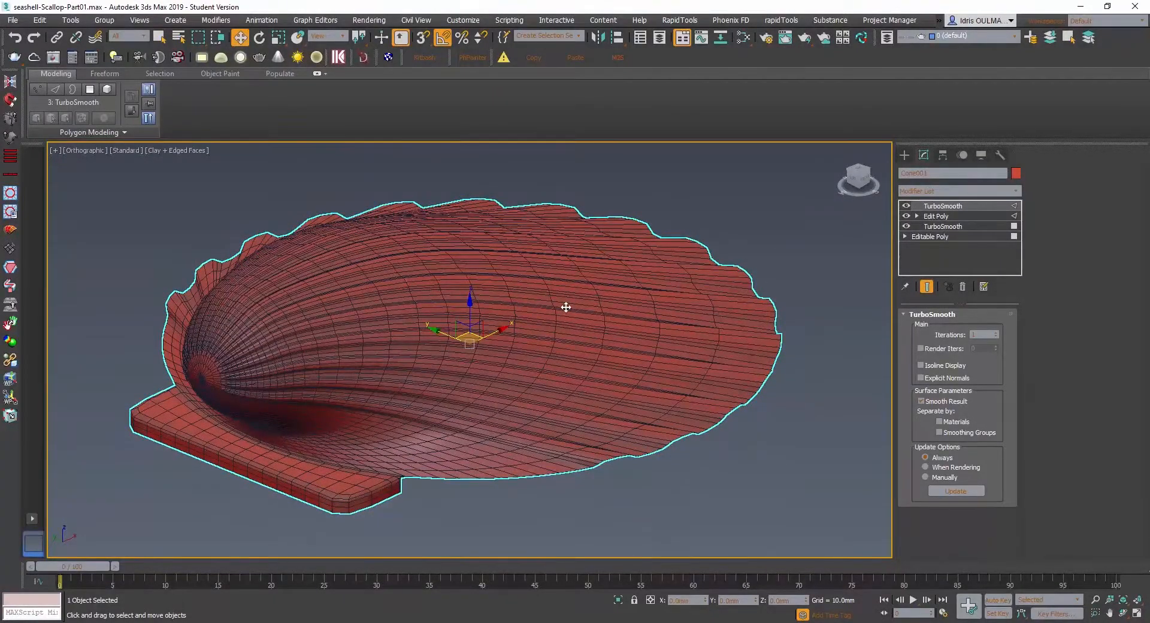
key("x")
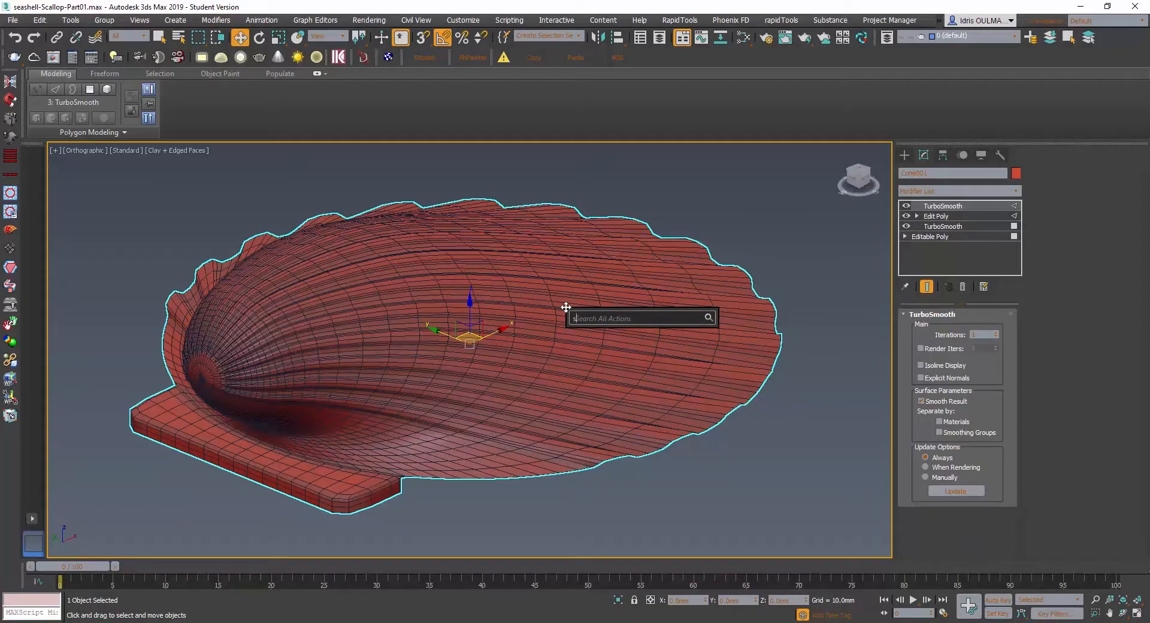
type("she")
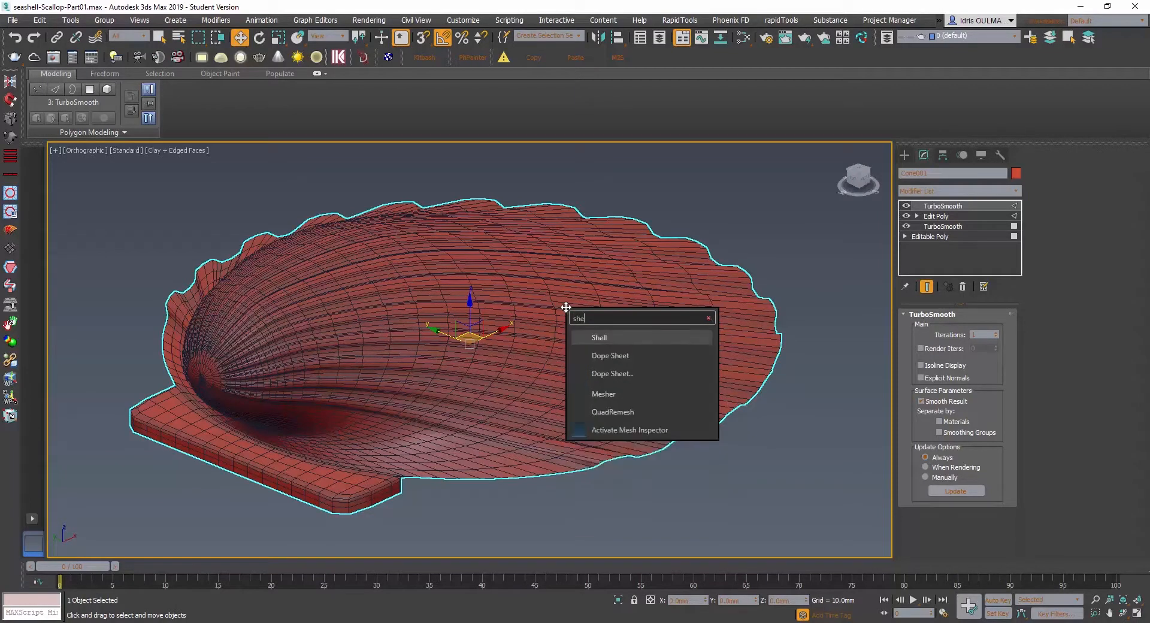
key("Return")
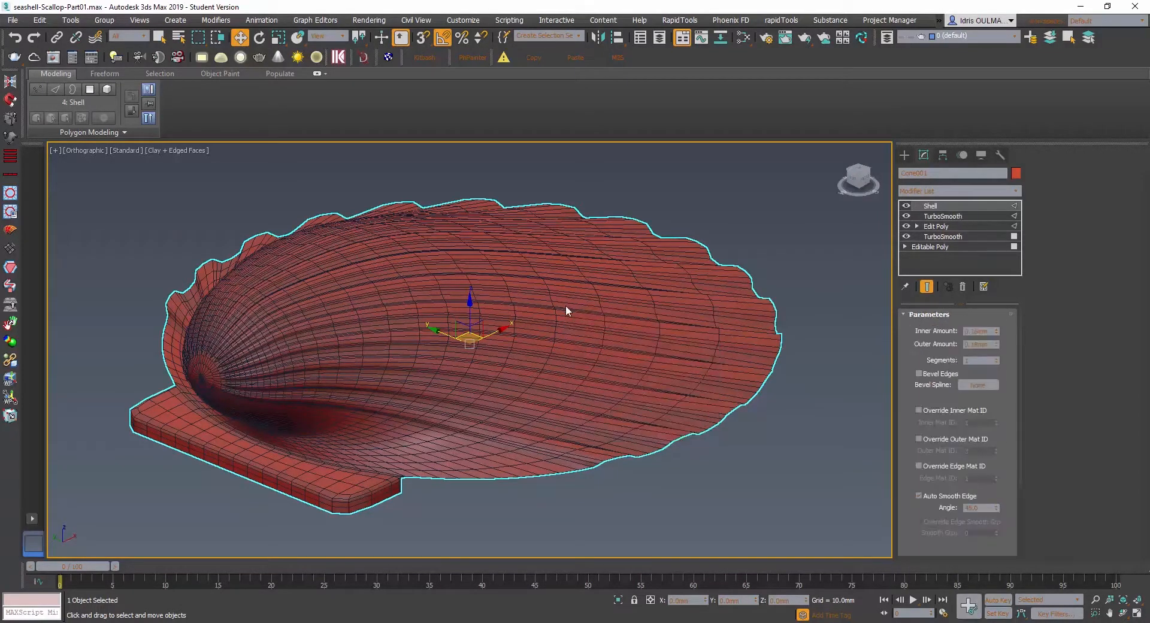
left_click_drag(939, 208, 941, 225)
- Adjust the scallop's Shell thickness to an inner amount of 0.31 mm and an outer amount of 0.00 mm
middle_click_drag(604, 404, 769, 369, "alt")
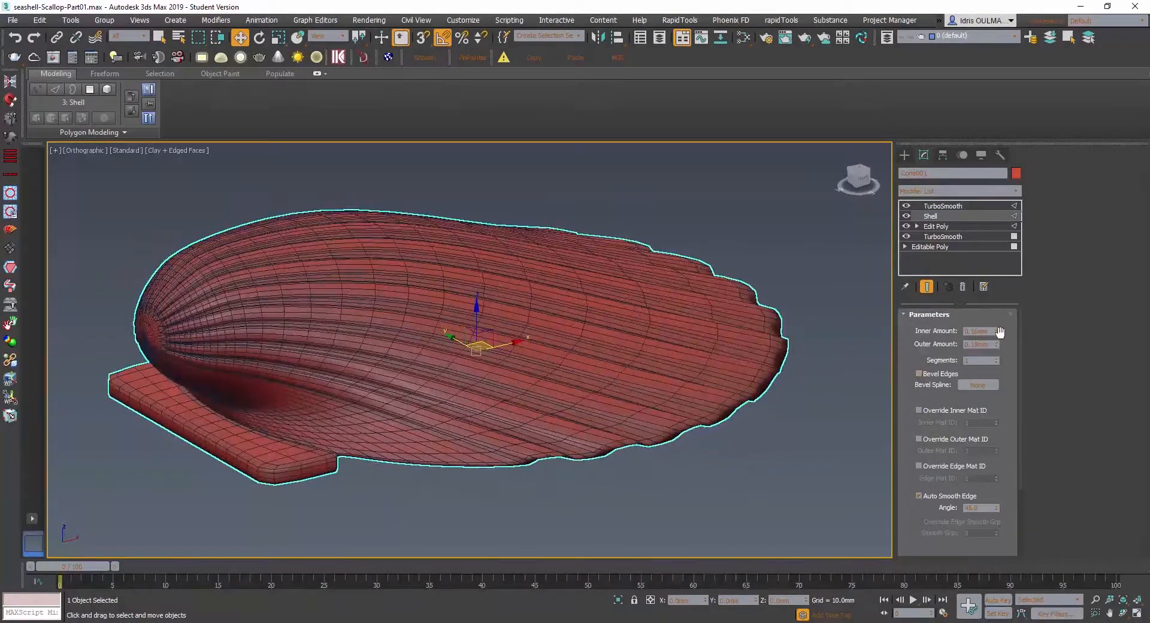
left_click_drag(998, 332, 997, 323)
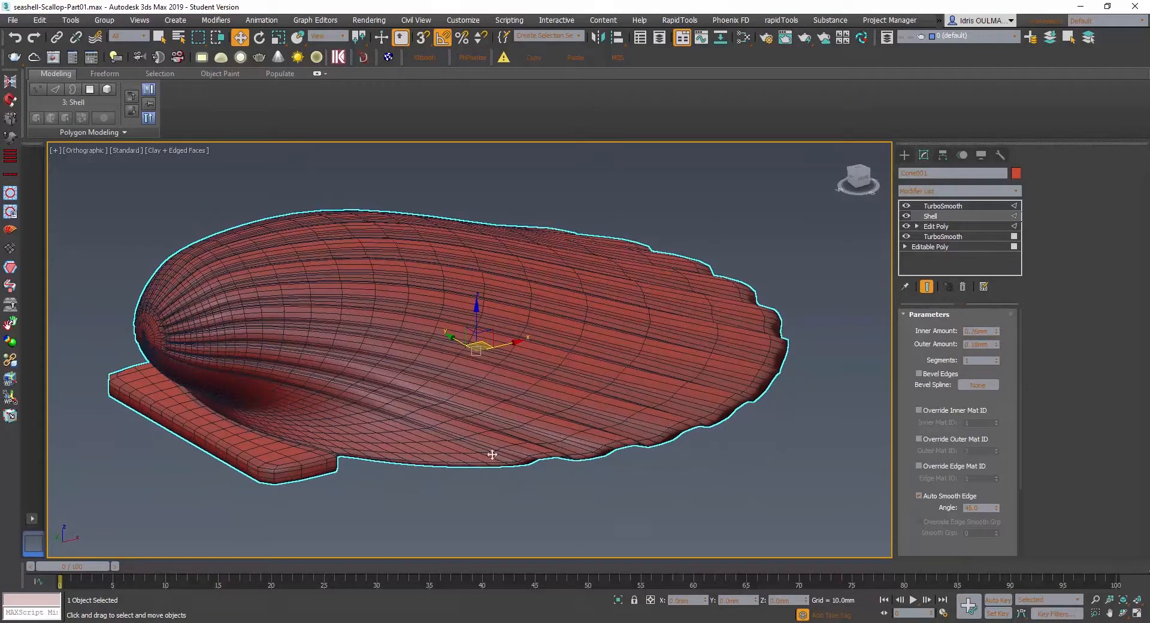
scroll(389, 470, "up", 4)
middle_click_drag(390, 441, 524, 430, "alt")
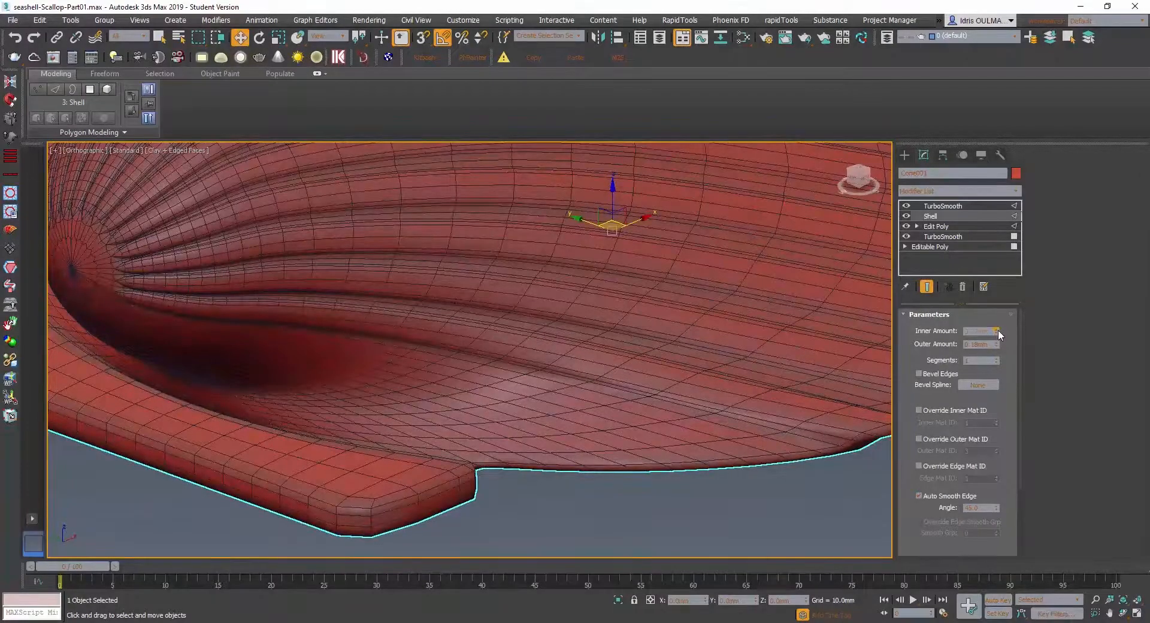
left_click_drag(998, 331, 995, 346)
scroll(633, 351, "down", 3)
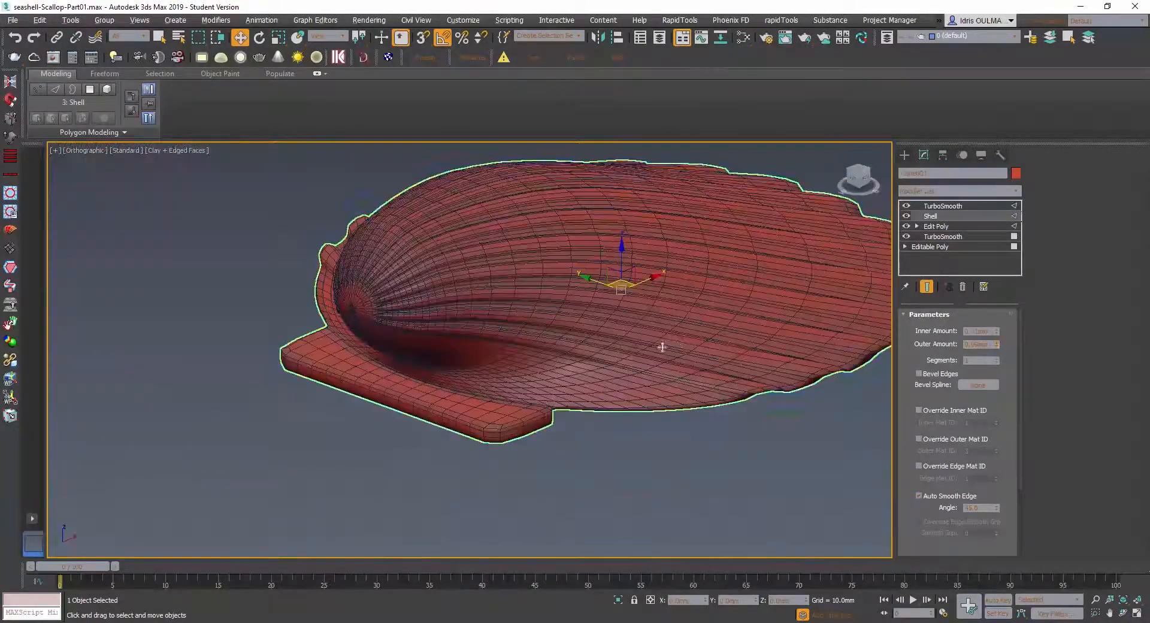
middle_click_drag(673, 347, 473, 396, "alt")
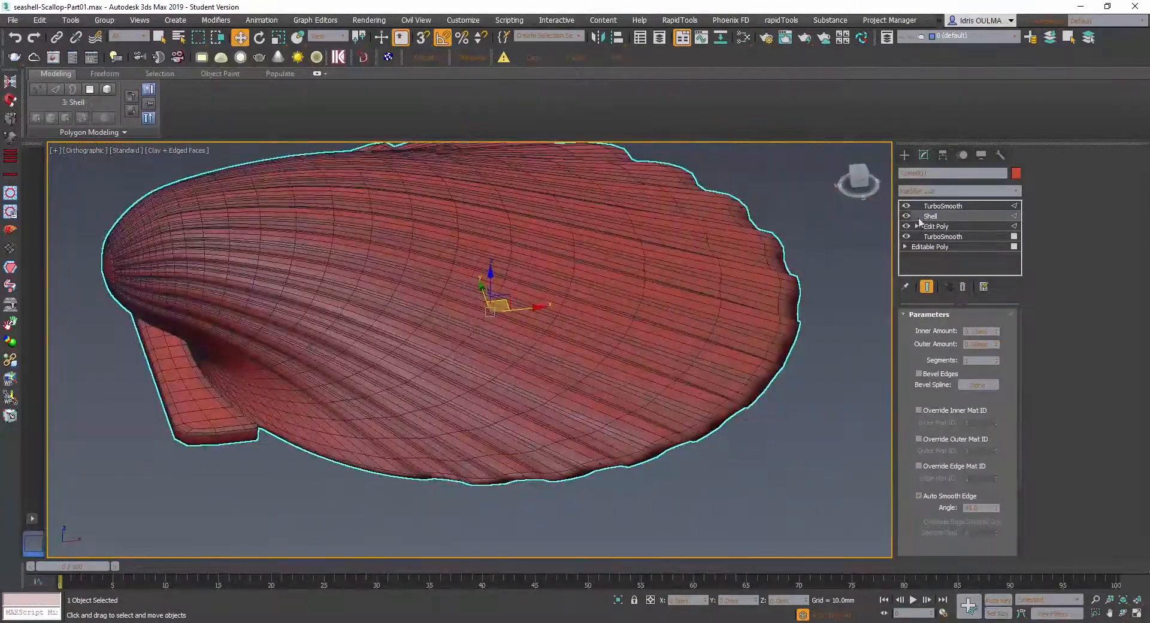
- Compare the scallop with its Shell modifier switched off and on
left_click(907, 215)
left_click(907, 215)
left_click(907, 216)
left_click(907, 215)
- Try two segments in the Shell modifier, inspect the scalloped rim, and return to one segment
left_click(998, 357)
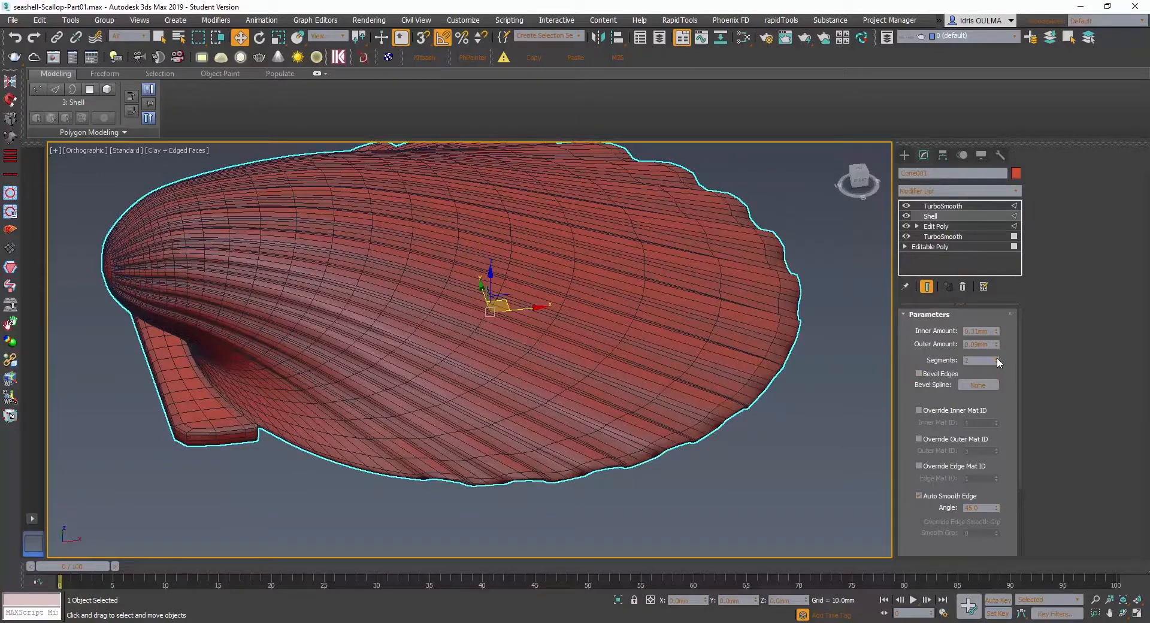
mouse_move(646, 415)
middle_mouse_down("alt")
mouse_move(642, 404)
mouse_move(689, 398)
middle_mouse_up("alt")
scroll(647, 378, "up", 6)
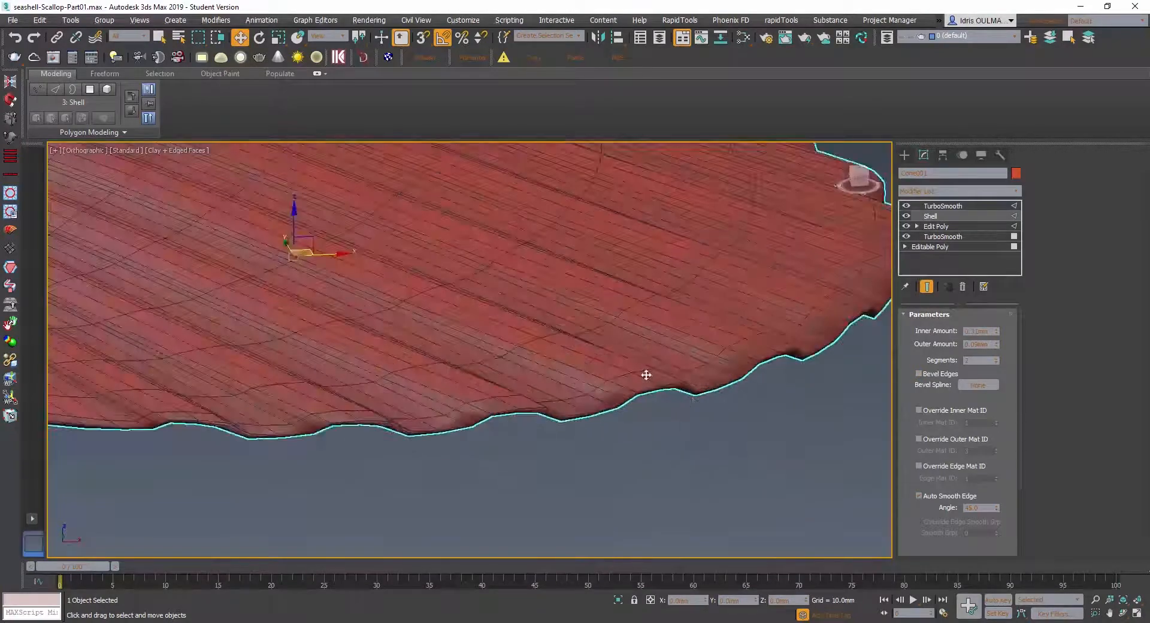
scroll(685, 380, "down", 2)
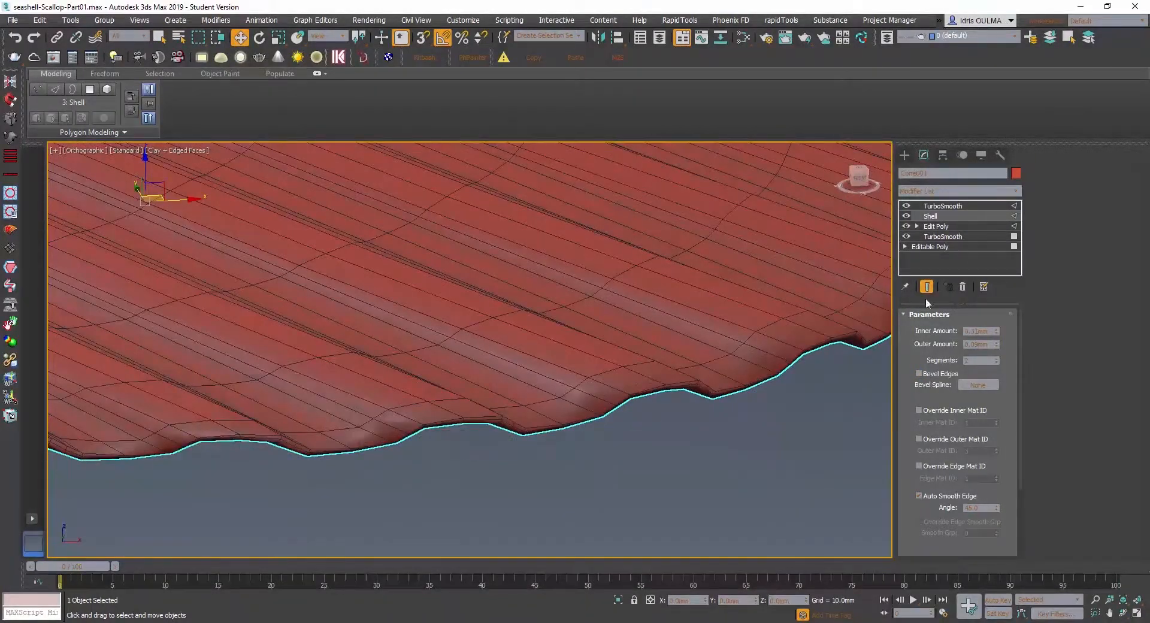
left_click(997, 362)
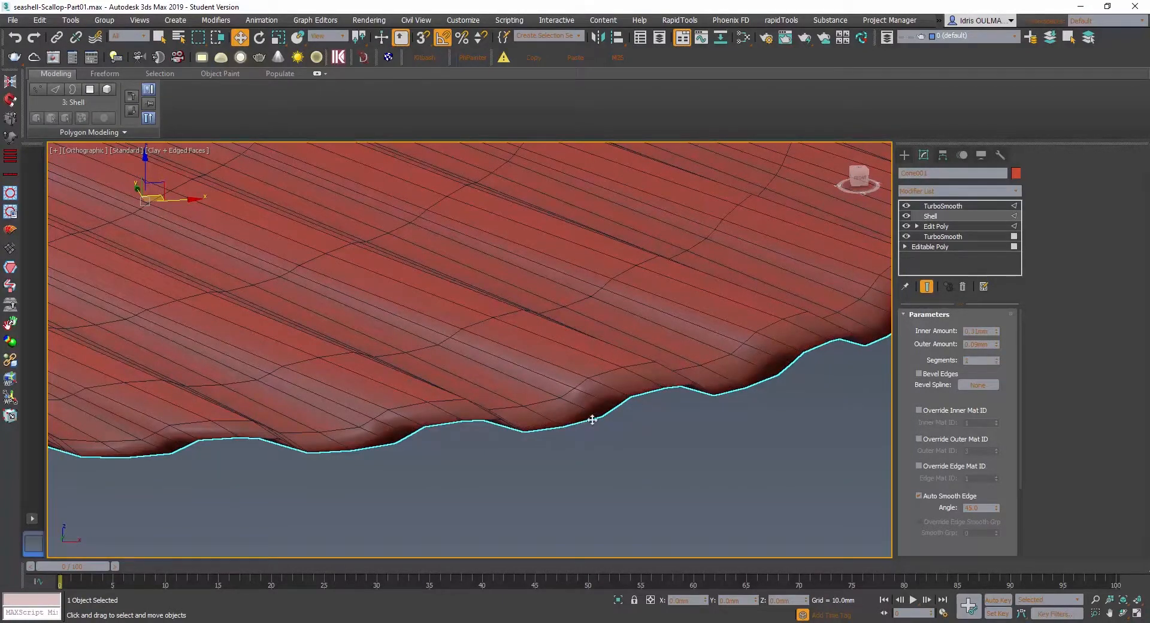
scroll(591, 415, "down", 5)
scroll(473, 434, "up", 3)
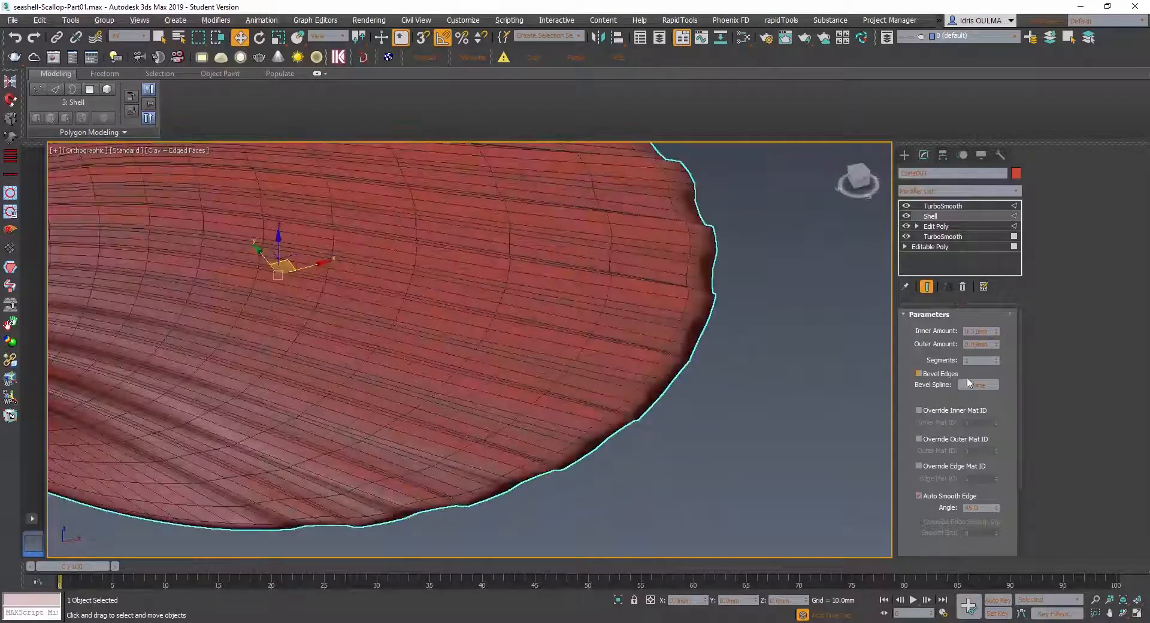
left_click(159, 153)
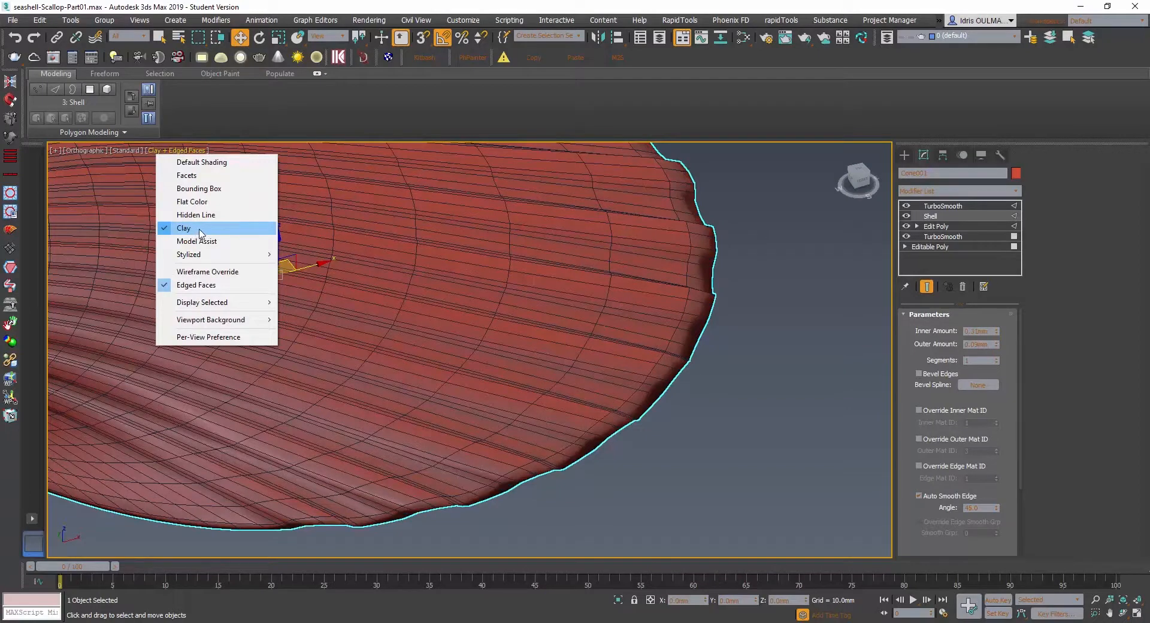
left_click(180, 152)
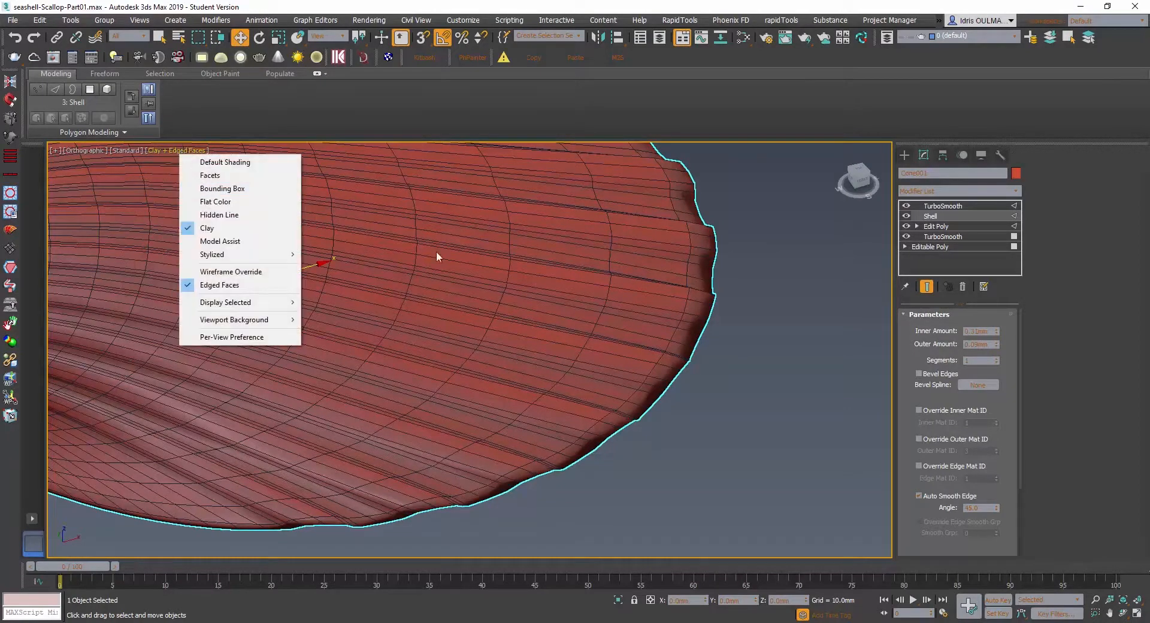
left_click(663, 333)
- Check the upper TurboSmooth settings and set the Shell modifier's segments to 2
left_click(943, 206)
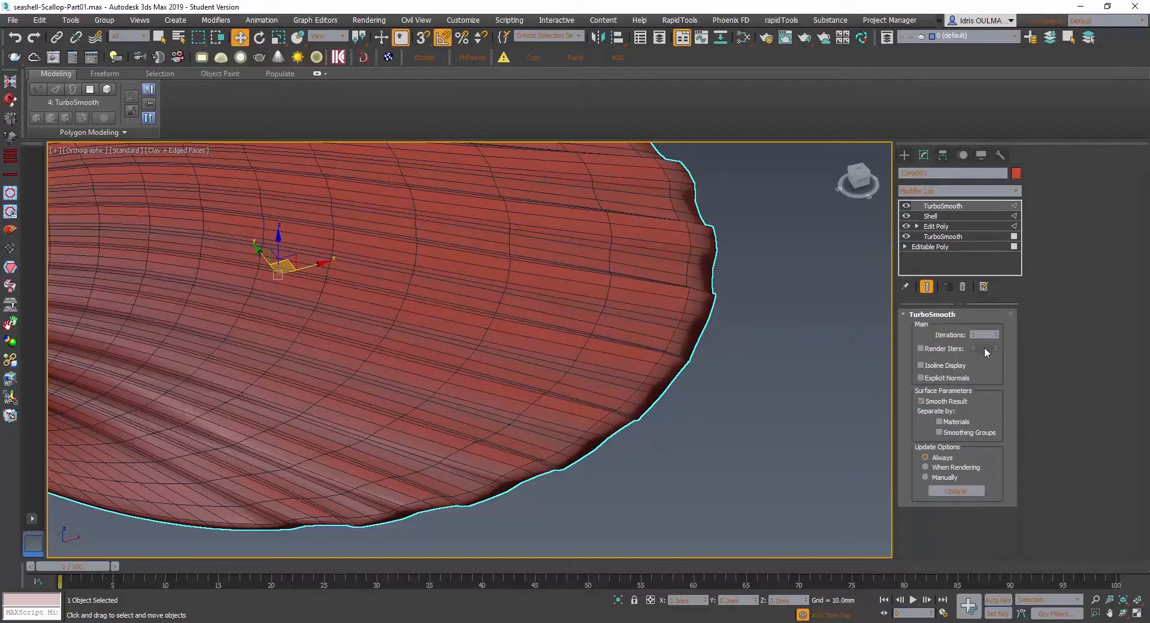
mouse_move(450, 406)
middle_mouse_down("alt")
mouse_move(433, 396)
mouse_move(457, 396)
mouse_move(465, 378)
mouse_move(467, 391)
middle_mouse_up("alt")
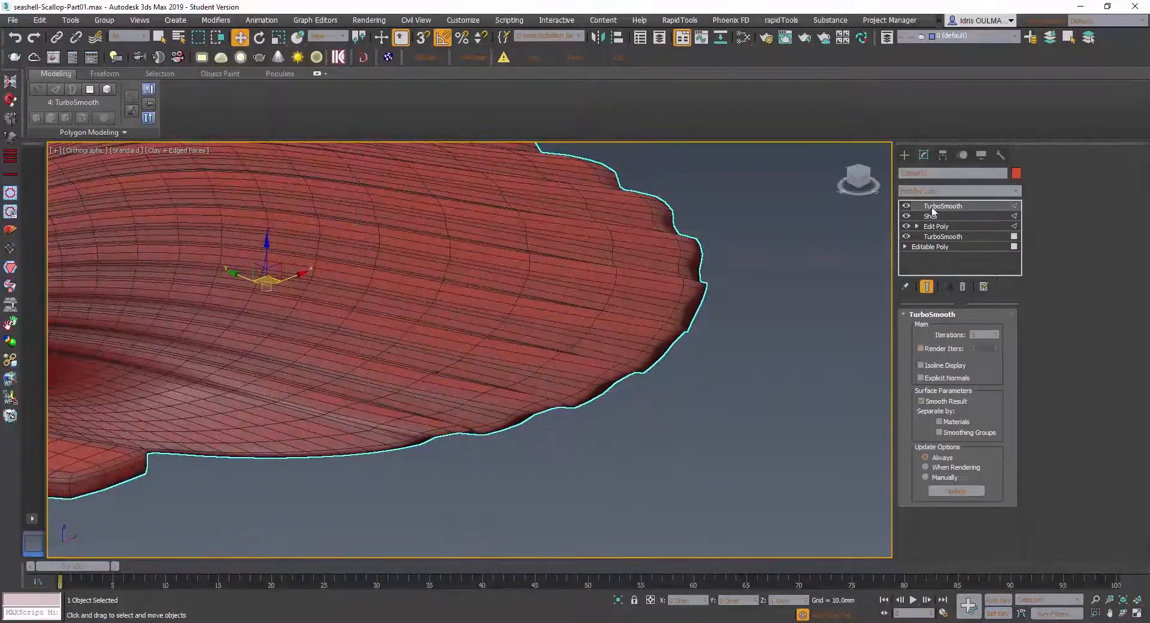
left_click(930, 215)
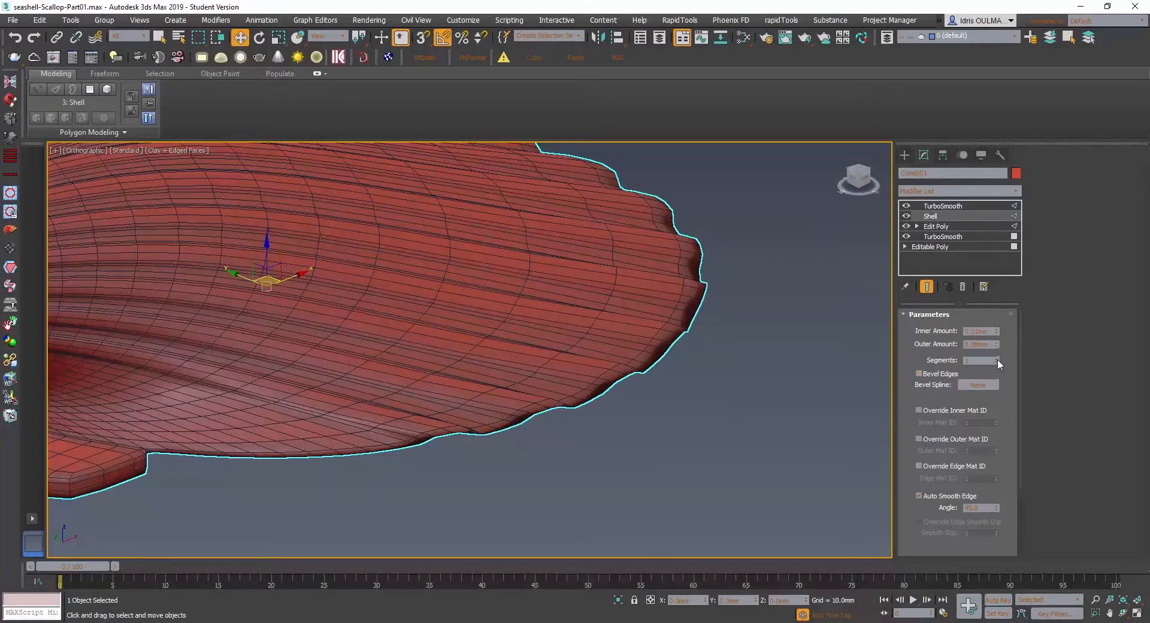
left_click(997, 357)
- Try a thicker Shell outer amount of about 0.74 mm and inspect the ribs around the beak and hinge
scroll(384, 396, "down", 2)
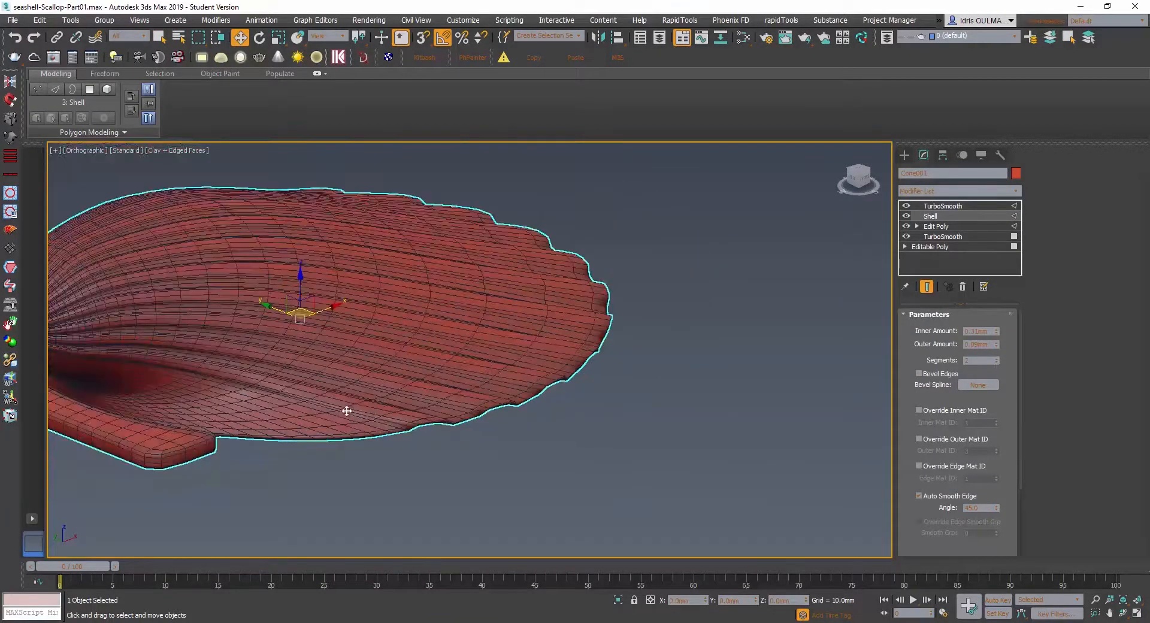
middle_click_drag(347, 411, 342, 426, "alt")
middle_click_drag(239, 425, 341, 388)
scroll(287, 461, "up", 3)
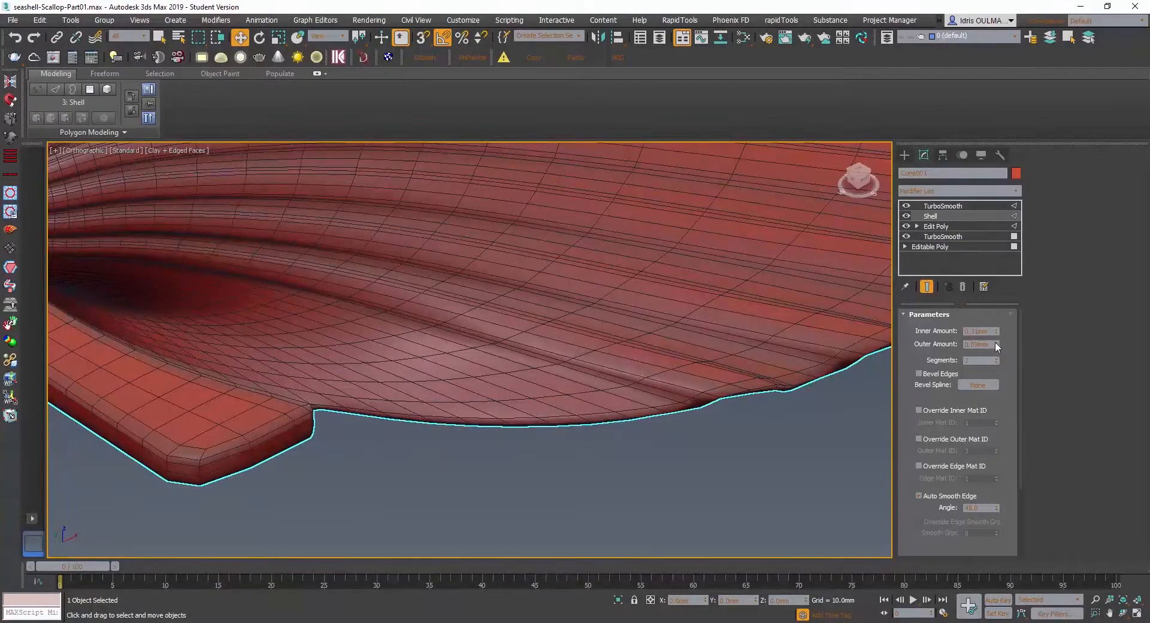
left_click_drag(997, 344, 998, 336)
middle_click_drag(693, 342, 302, 371, "alt")
scroll(302, 372, "up", 2)
mouse_move(371, 360)
middle_mouse_down("alt")
mouse_move(375, 342)
mouse_move(371, 358)
middle_mouse_up("alt")
middle_click_drag(369, 314, 357, 382)
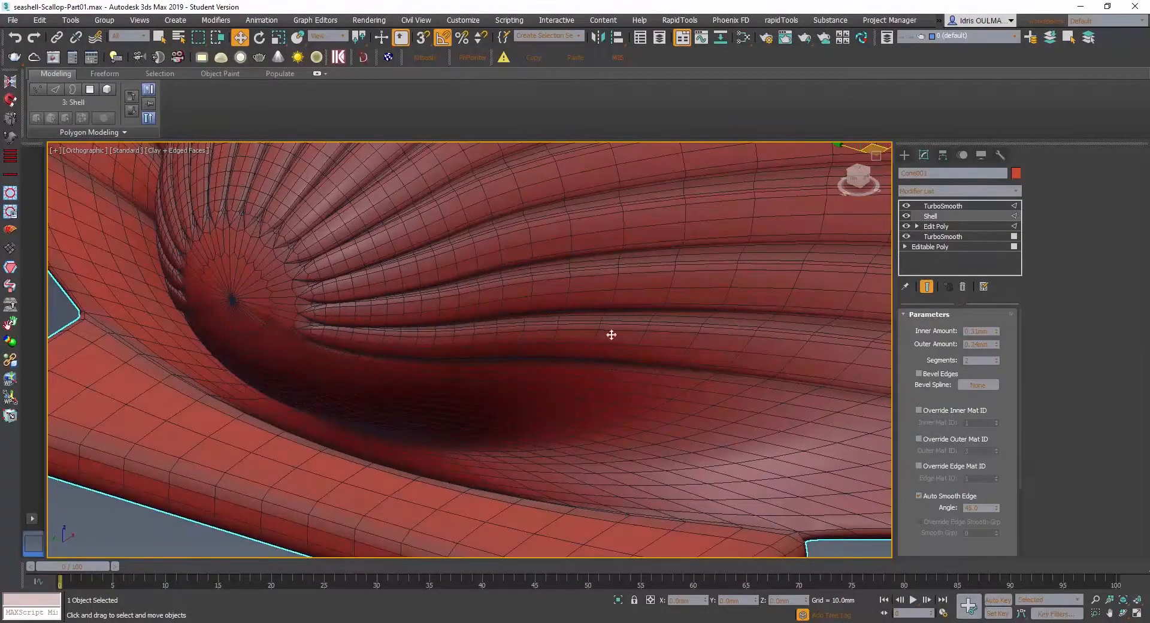
scroll(373, 303, "down", 2)
scroll(347, 275, "up", 2)
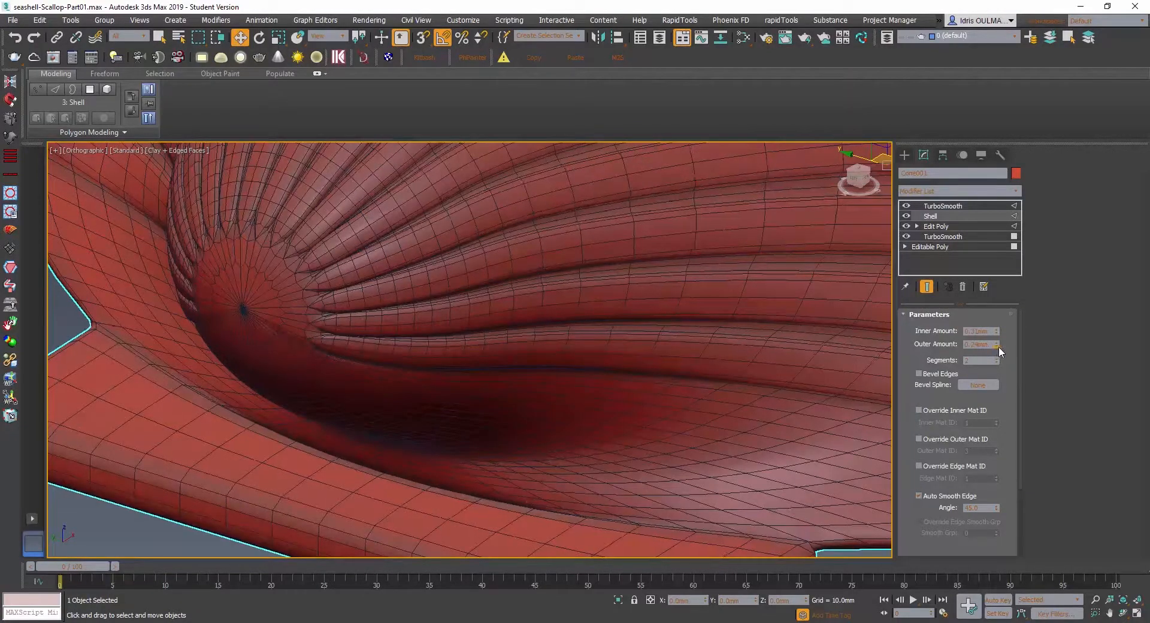
- Set the Shell modifier's outer amount to 0.15 mm and check the scallop and hinge from the other side
left_click_drag(998, 346, 1000, 353)
scroll(454, 338, "down", 4)
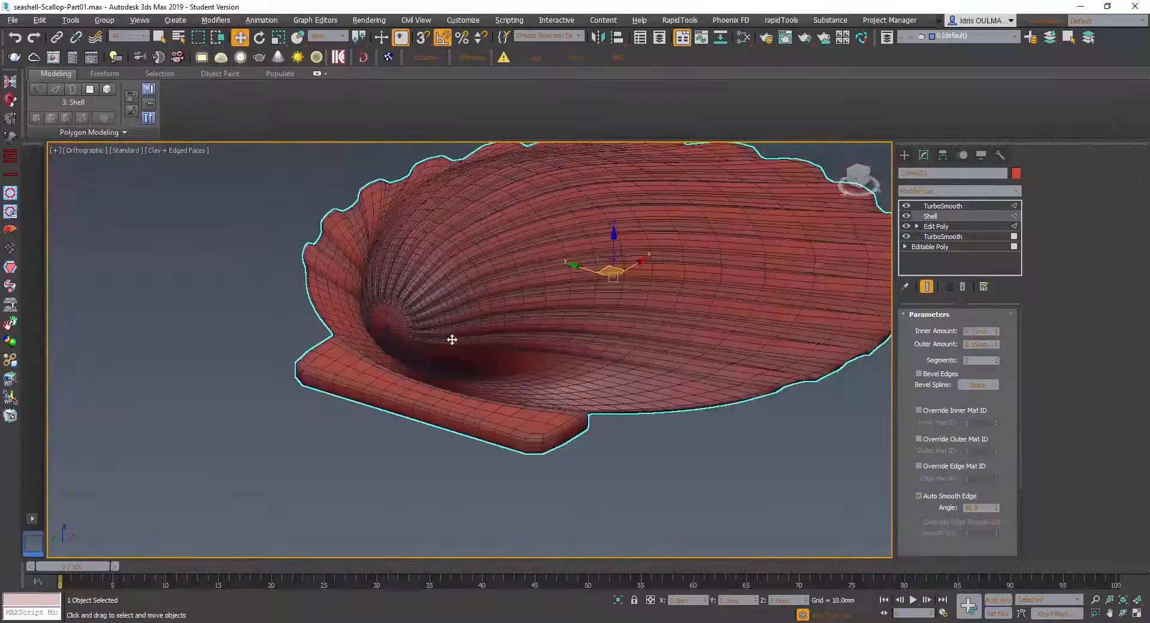
middle_click_drag(452, 338, 483, 406, "alt")
scroll(456, 408, "up", 5)
middle_click_drag(385, 413, 556, 397)
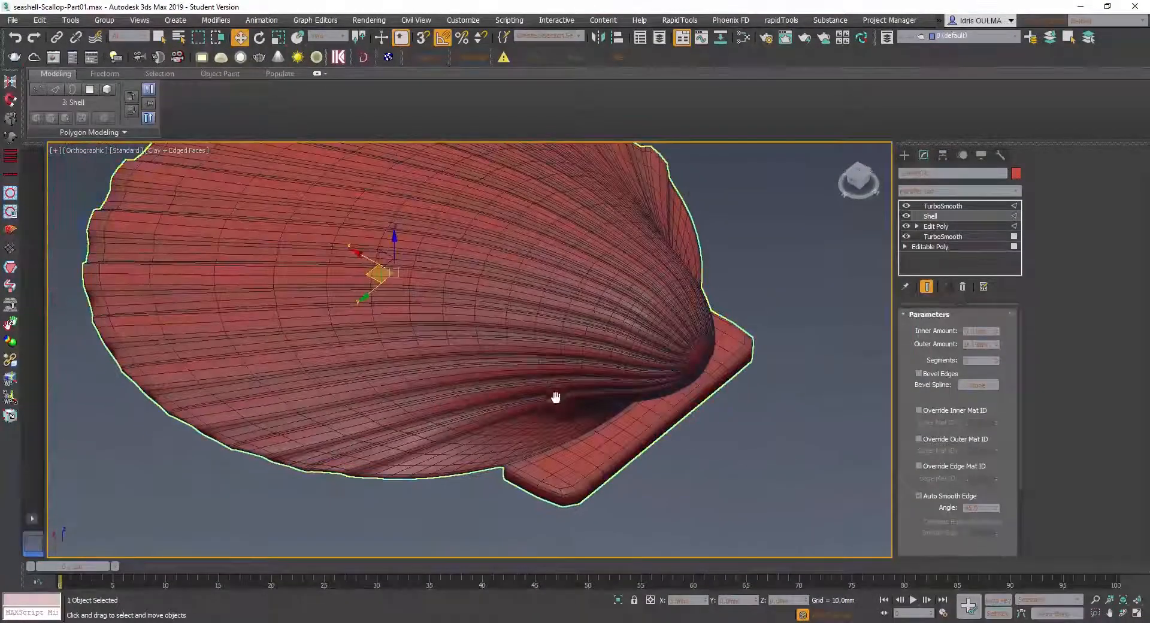
- Try the upper TurboSmooth at 2 and 3 iterations and return it to 1
left_click(965, 204)
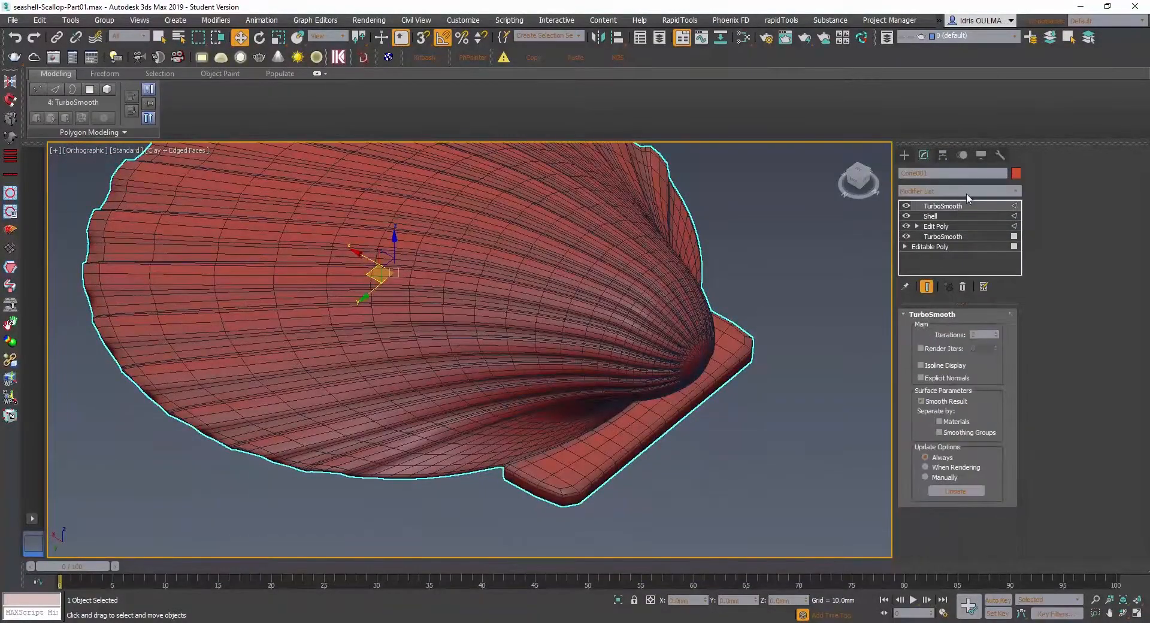
left_click(998, 331)
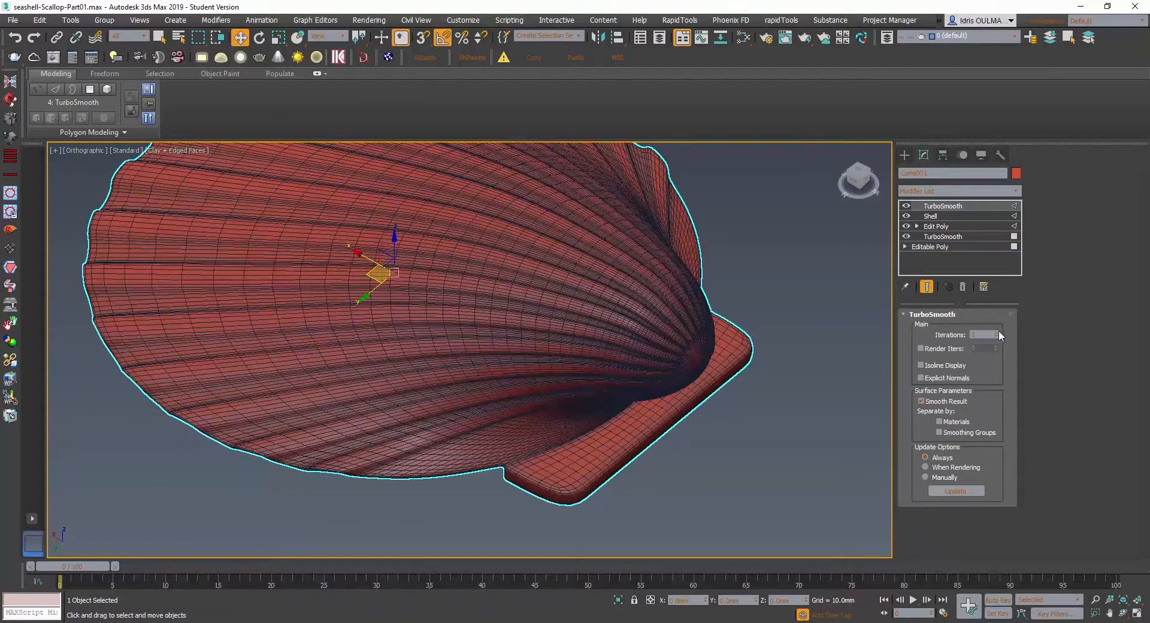
left_click(998, 331)
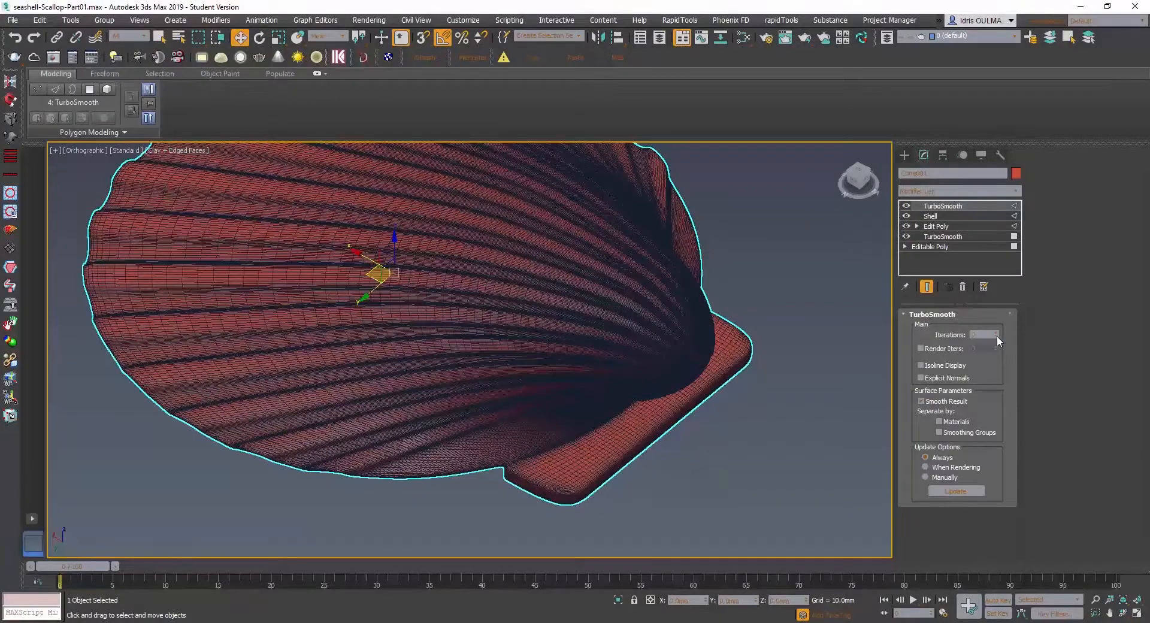
left_click(997, 336)
left_click(997, 336)
middle_click_drag(564, 394, 541, 382, "alt")
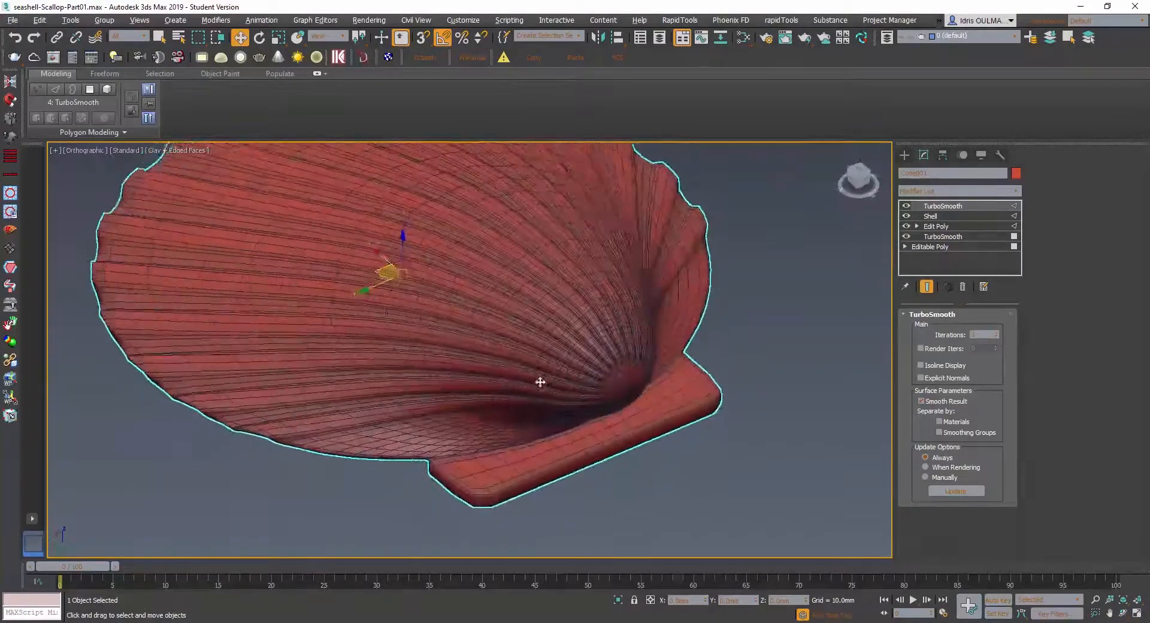
- Add an OpenSubdiv modifier above the upper TurboSmooth and check the smoothed scallop
left_click(925, 190)
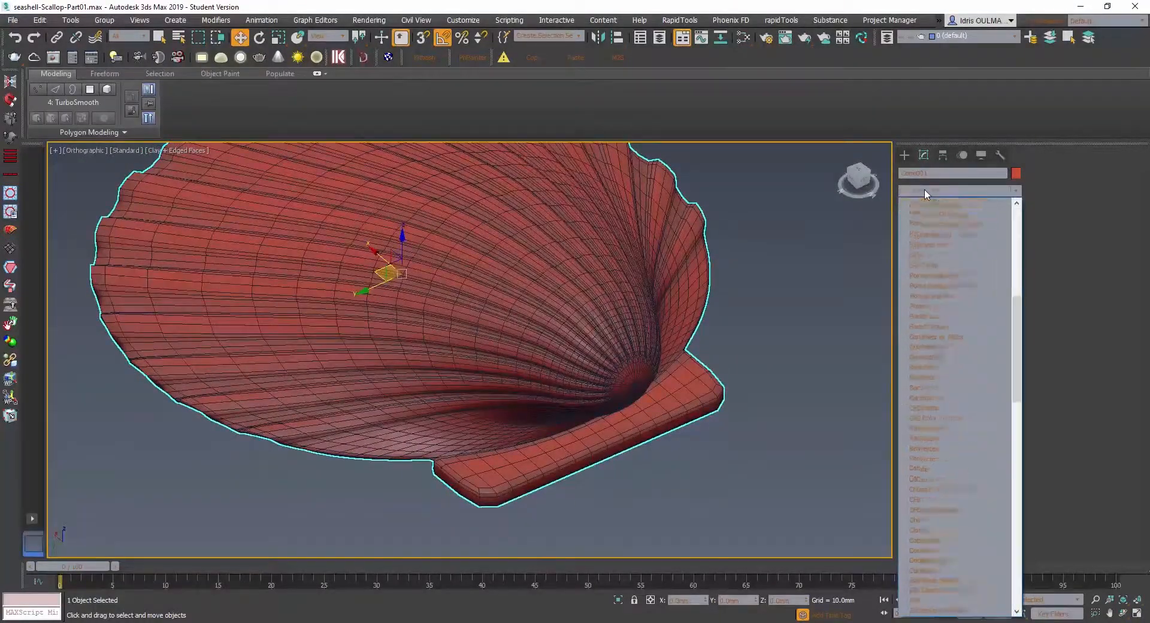
key("o")
key("Return")
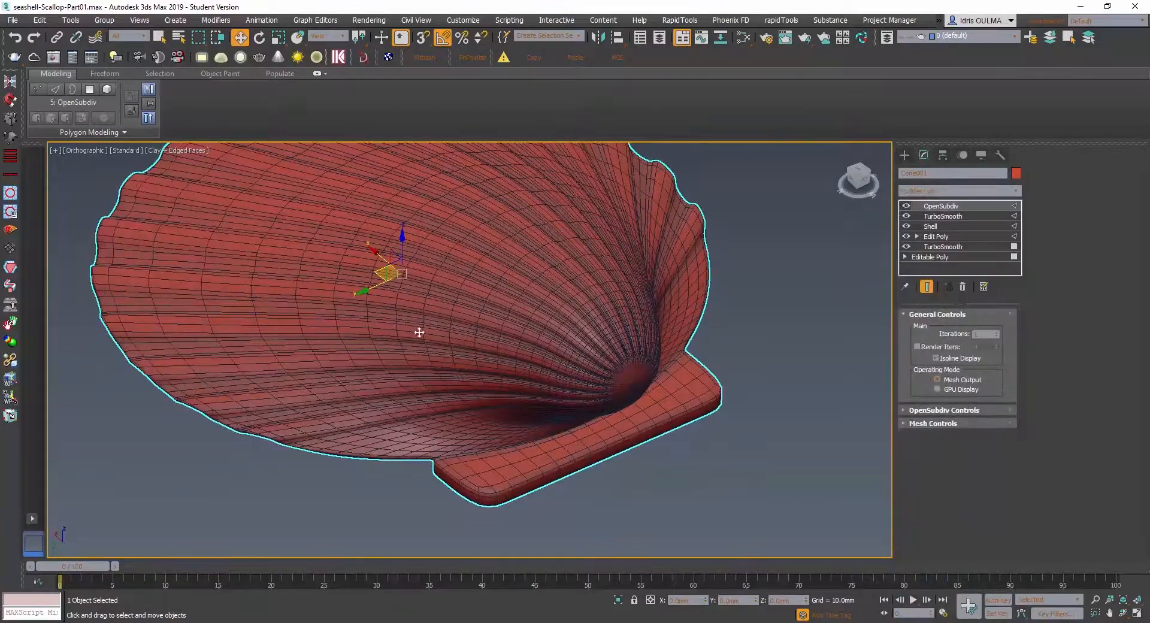
middle_click_drag(419, 332, 474, 349, "alt")
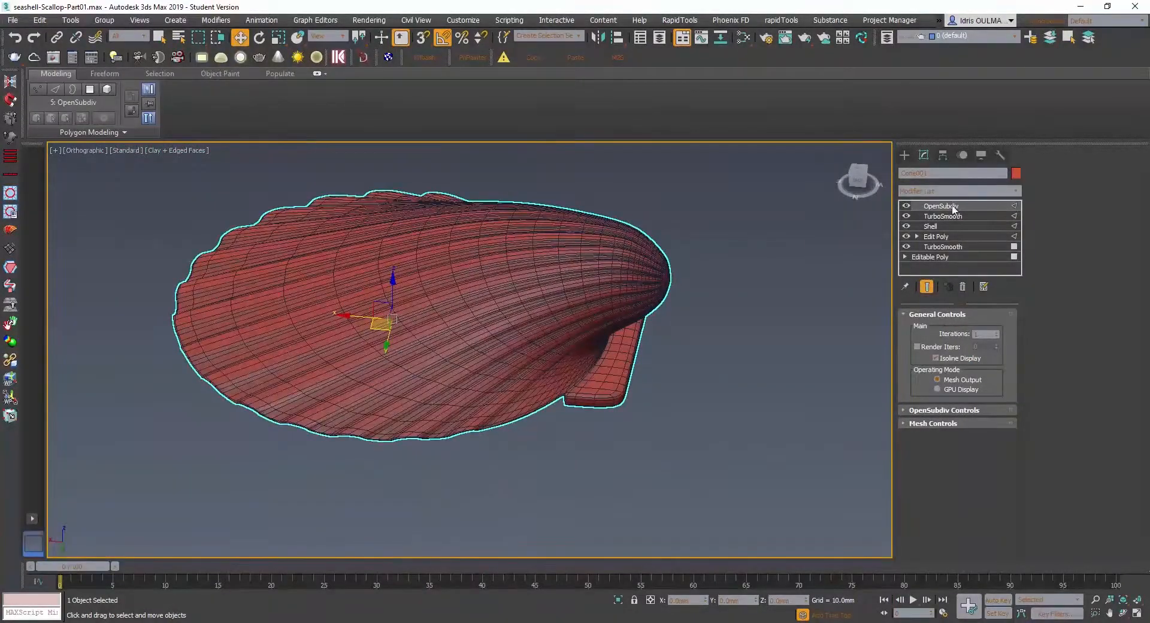
- Compare the scallop with the upper TurboSmooth switched off and on, and inspect its form from several angles and from above
left_click(907, 216)
left_click(905, 217)
middle_click_drag(687, 388, 692, 413, "alt")
middle_click_drag(547, 433, 652, 399, "alt")
middle_click_drag(502, 385, 633, 440)
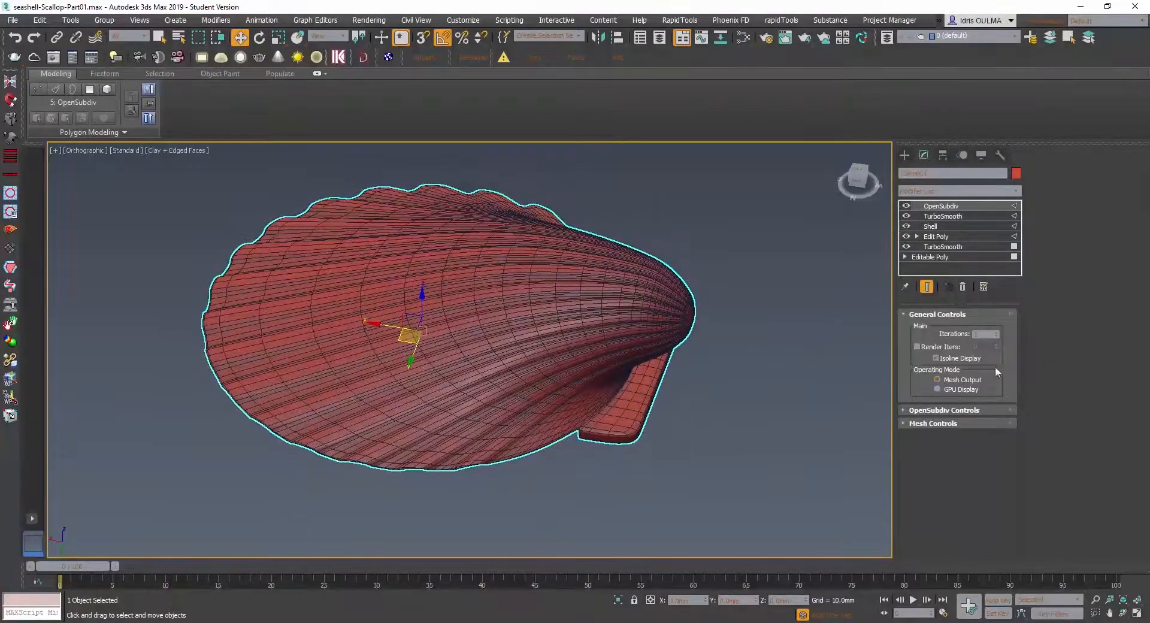
middle_click_drag(360, 388, 395, 419, "alt")
scroll(332, 470, "up", 3)
scroll(399, 411, "down", 3)
scroll(396, 419, "down", 1)
middle_click_drag(441, 355, 441, 360)
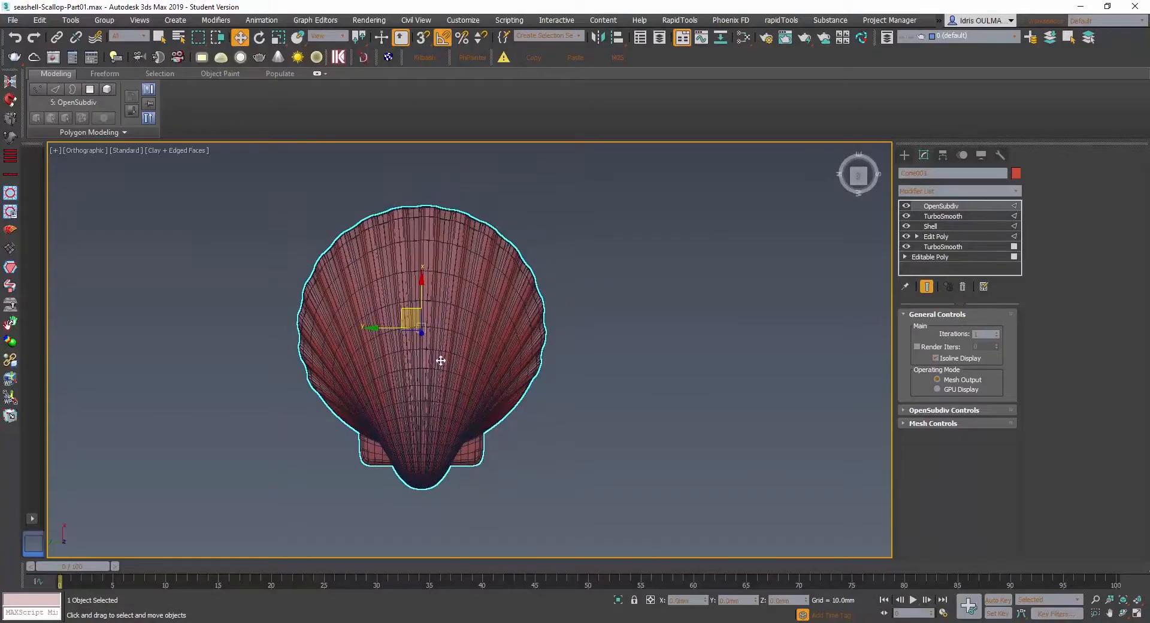
- Switch to Photoshop to view the scallop reference photo, and return to 3ds Max to compare the model's outline
left_click(494, 621)
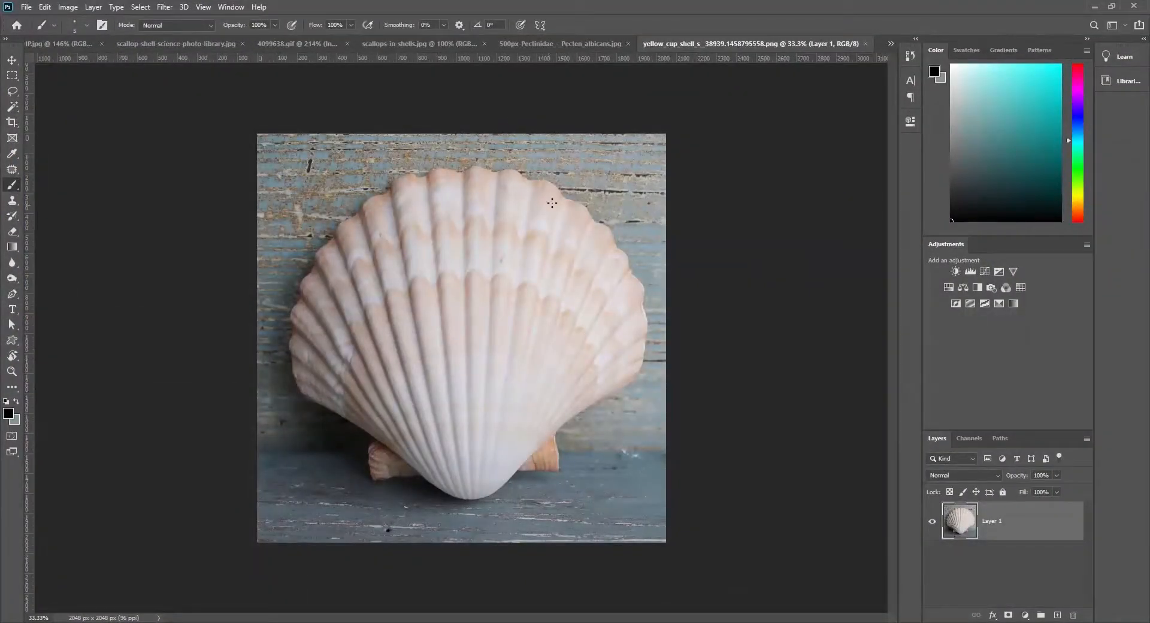
left_click(1096, 6)
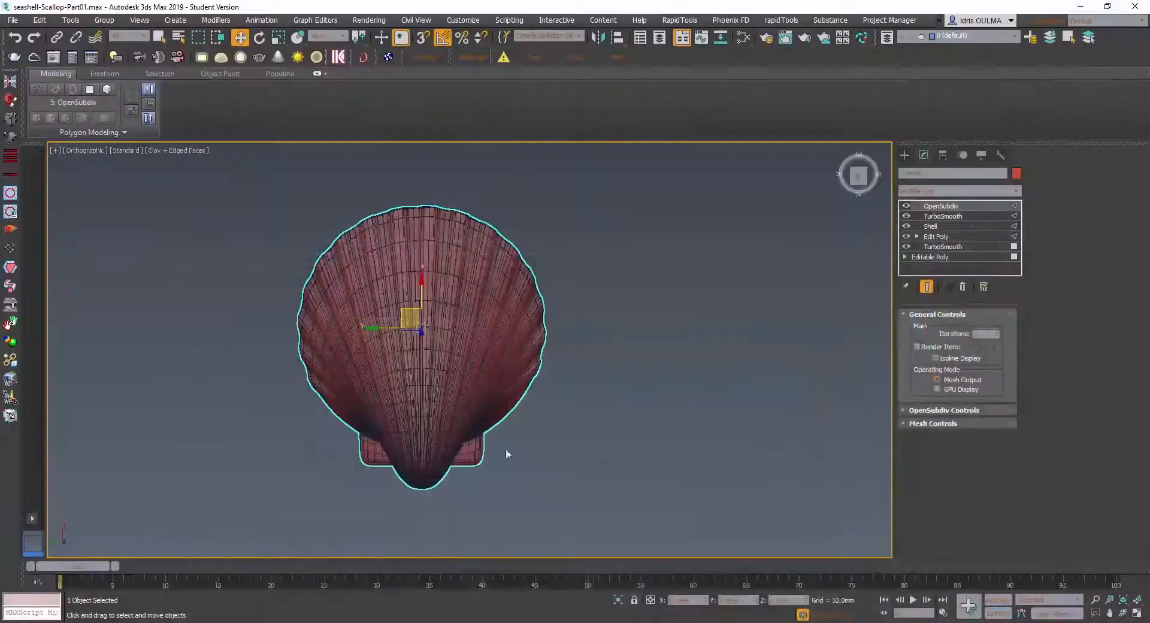
scroll(410, 455, "up", 2)
scroll(411, 450, "down", 2)
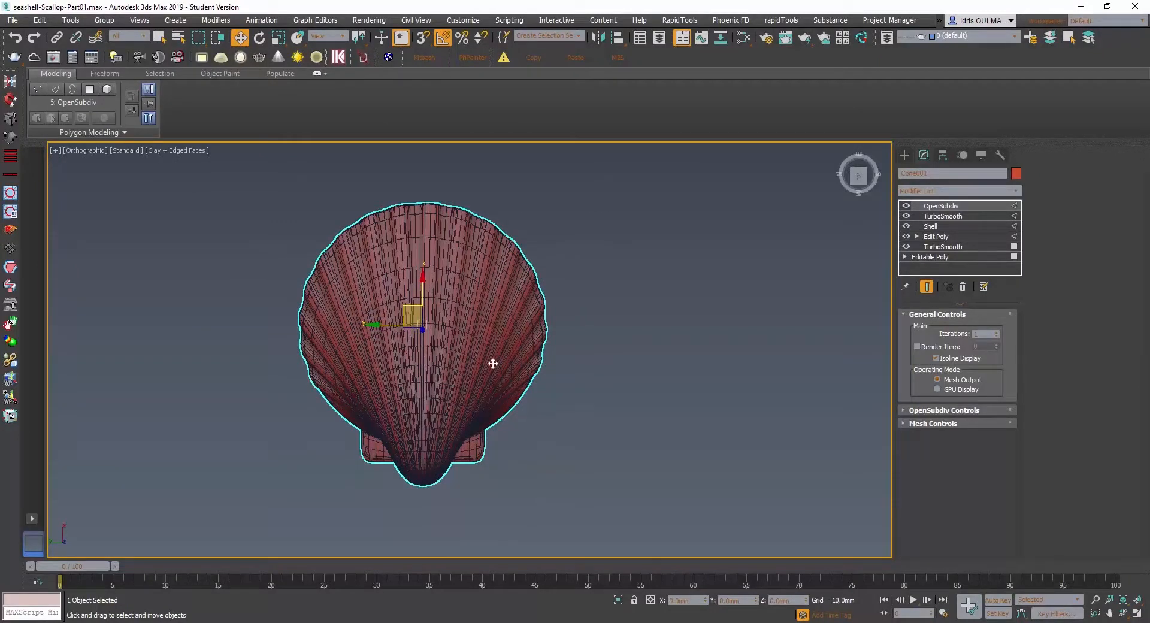
- Switch to Photoshop and brush black direction marks at the rim's upper centre and at the beak on the reference photo
left_click(503, 560)
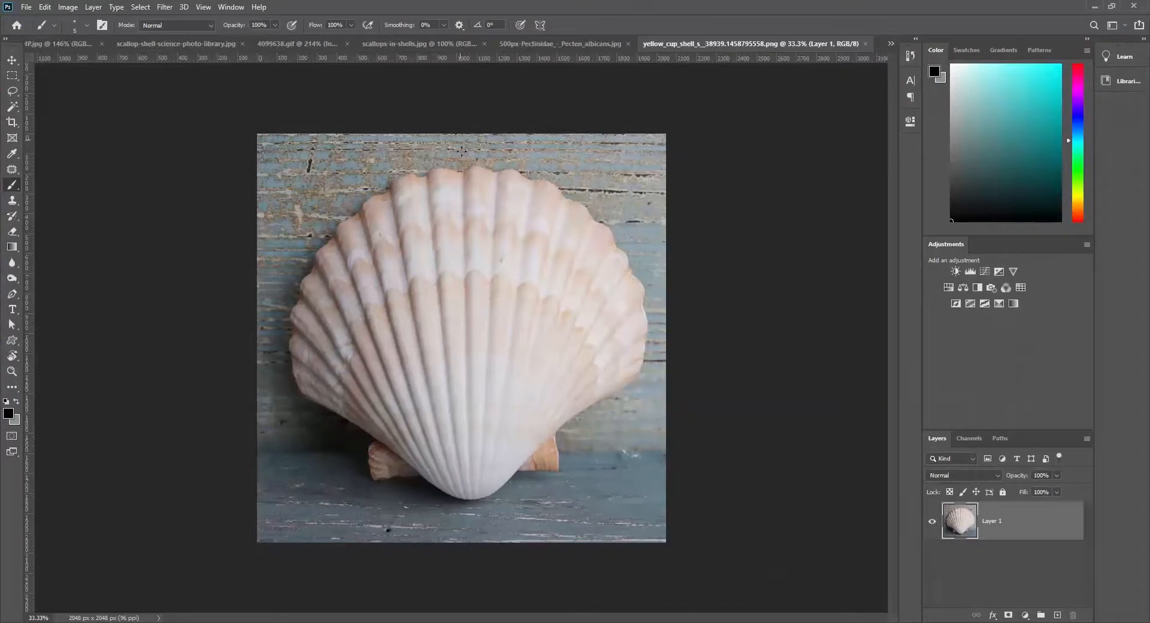
left_click_drag(464, 173, 478, 201)
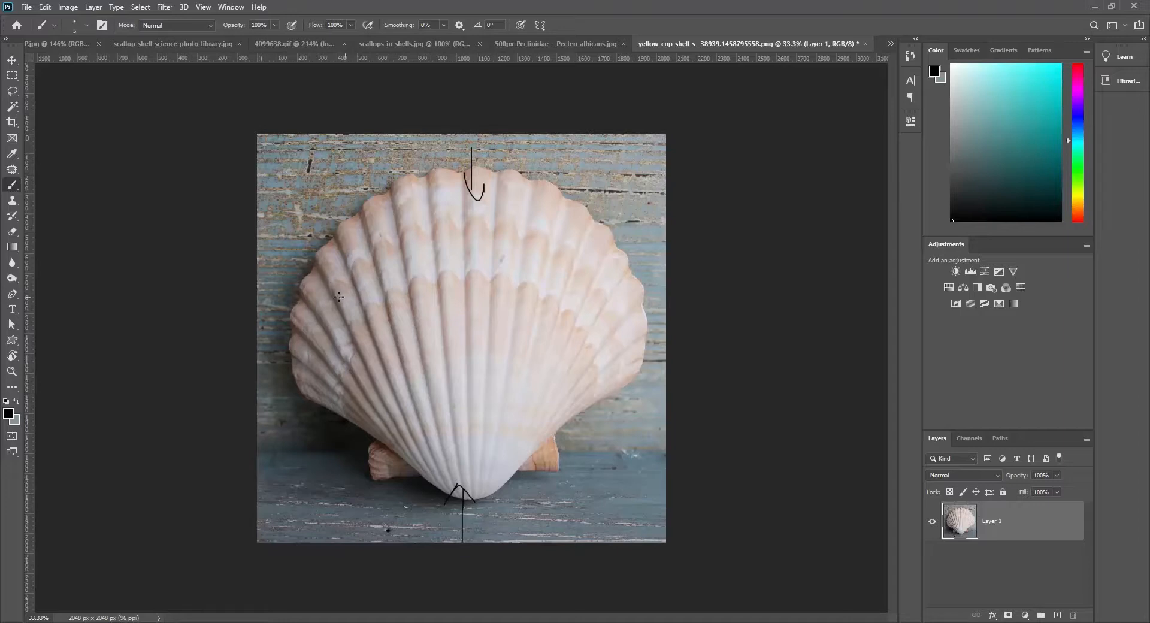
- Brush a horizontal double-headed arrow across the reference shell's width, and undo all brush marks on the photo
mouse_move(329, 297)
left_mouse_down()
mouse_move(558, 289)
mouse_move(614, 303)
left_mouse_up()
left_click_drag(332, 277, 365, 308)
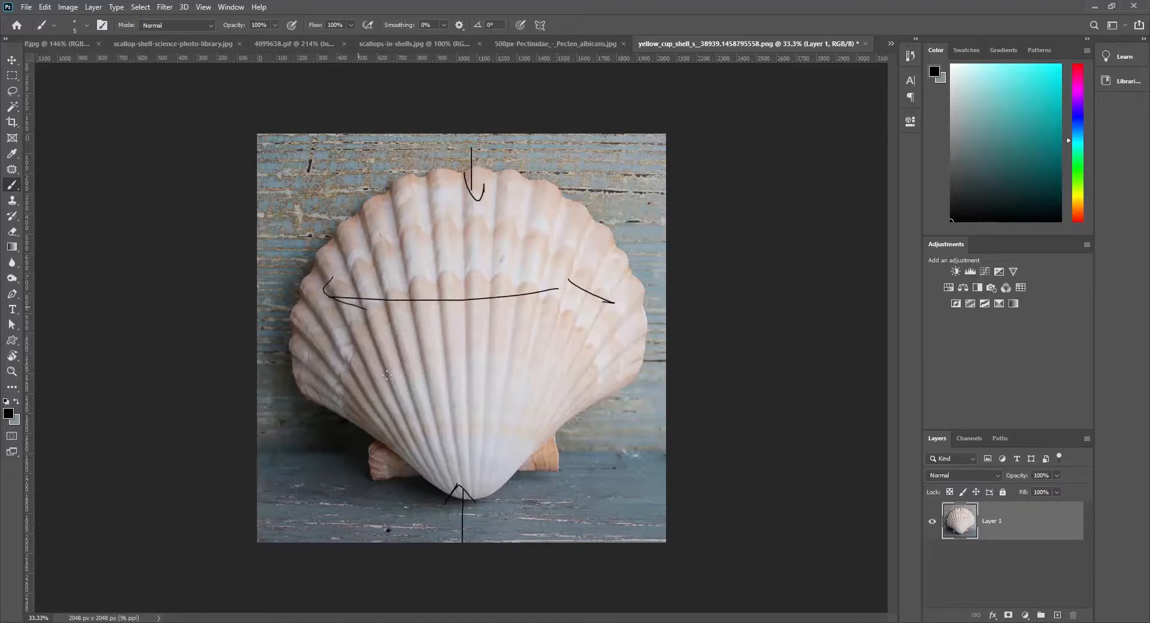
key("ctrl+z")
key("ctrl+z")
key("ctrl+z")
key("ctrl+z")
key("ctrl+z")
key("ctrl+z")
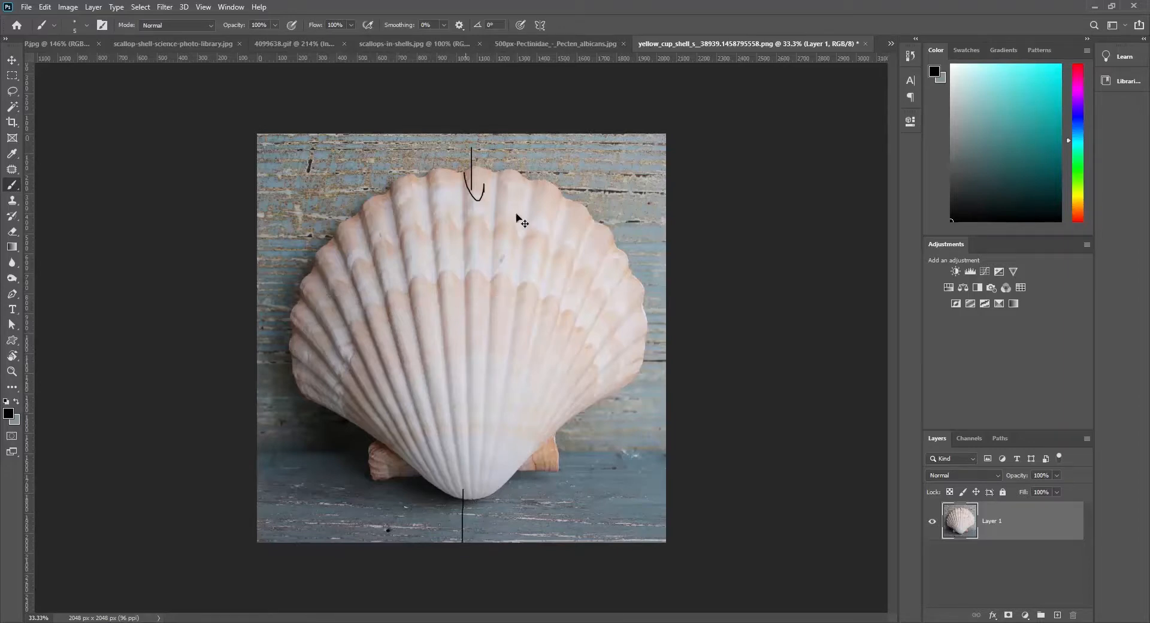
key("ctrl+z")
- Switch to 3ds Max, add an FFD 2x2x2 modifier above OpenSubdiv, and enter its Control Points level
left_click(1092, 7)
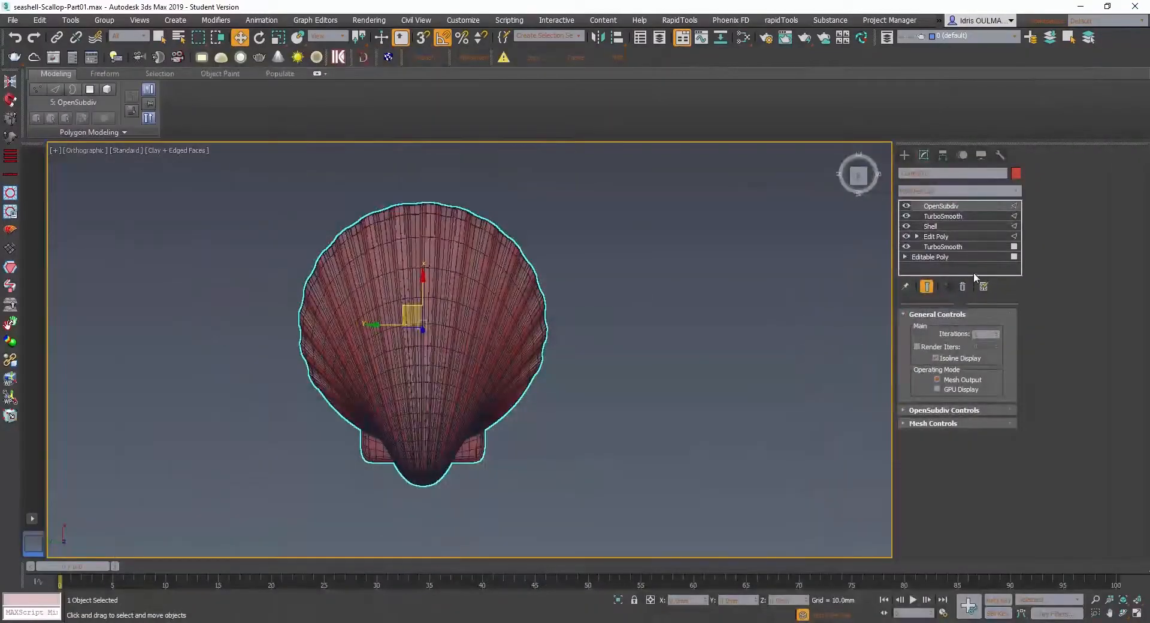
left_click(928, 192)
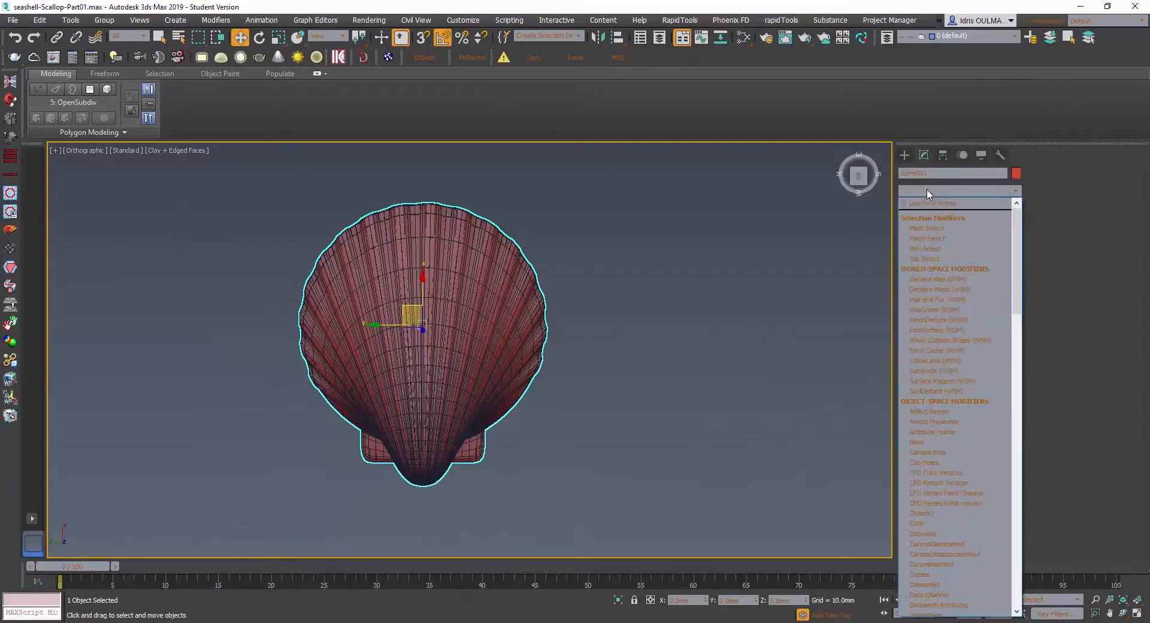
scroll(925, 184, "down", 2)
type("ff")
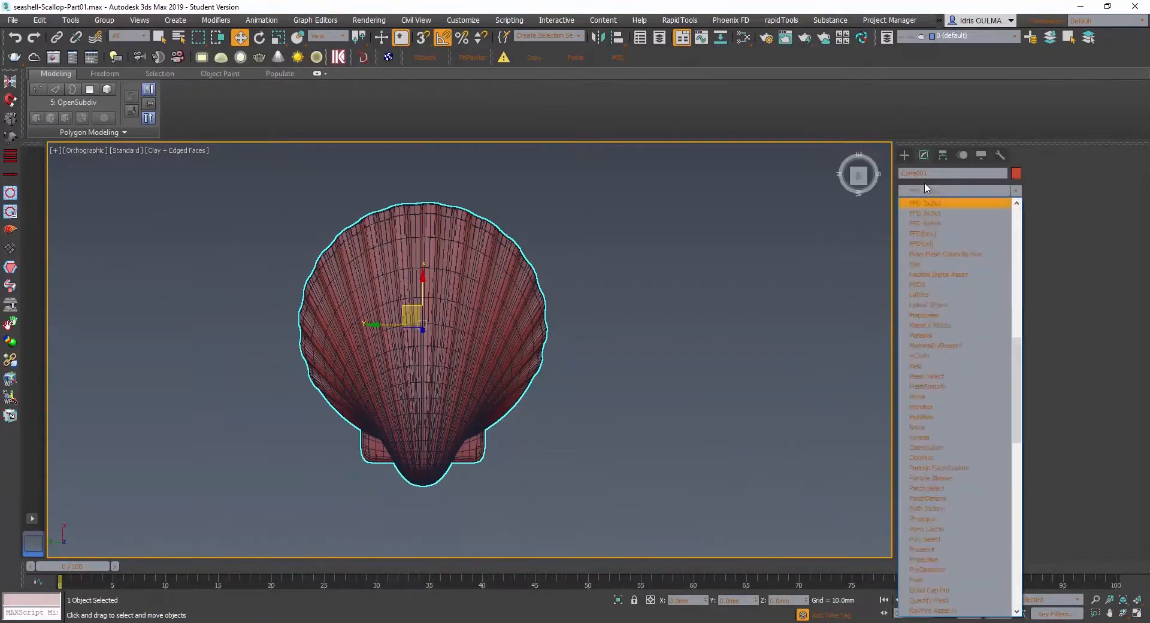
key("Return")
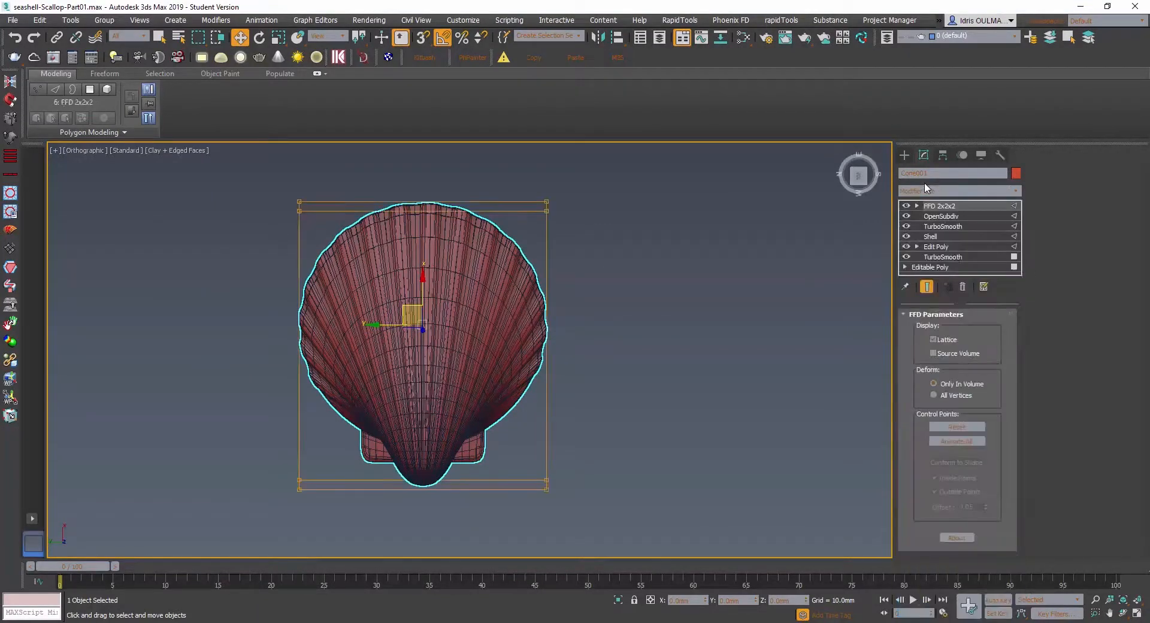
left_click(916, 206)
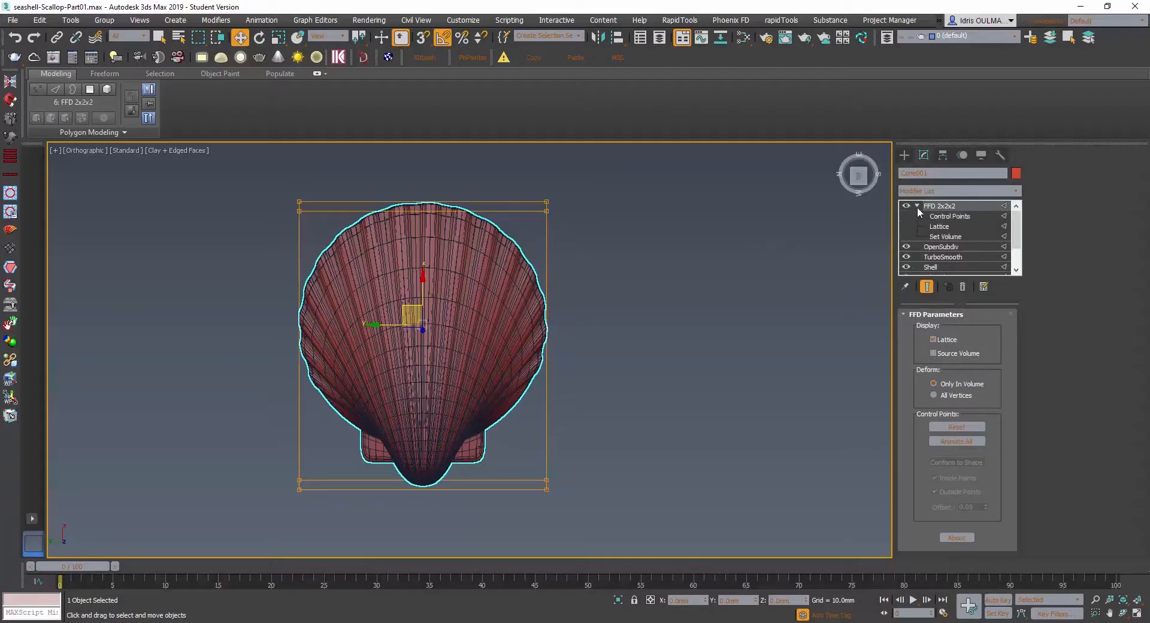
left_click(944, 216)
- Face the scallop straight from above and move its rim-end FFD control points toward the hinge to shorten the shell
middle_click_drag(308, 315, 327, 300, "alt")
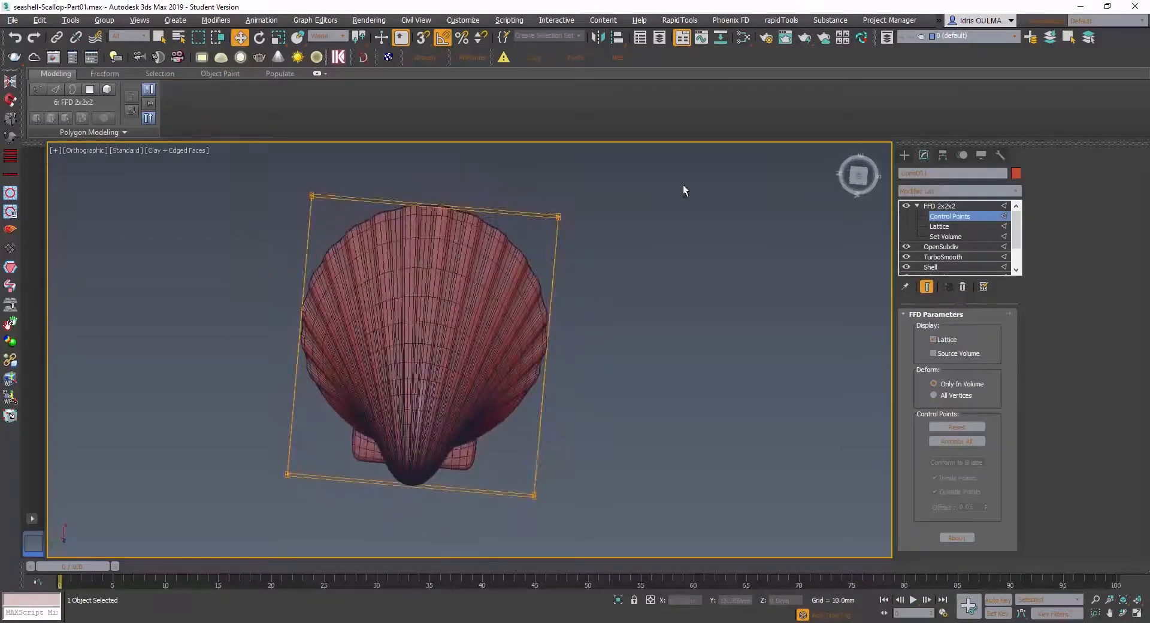
left_click(858, 175)
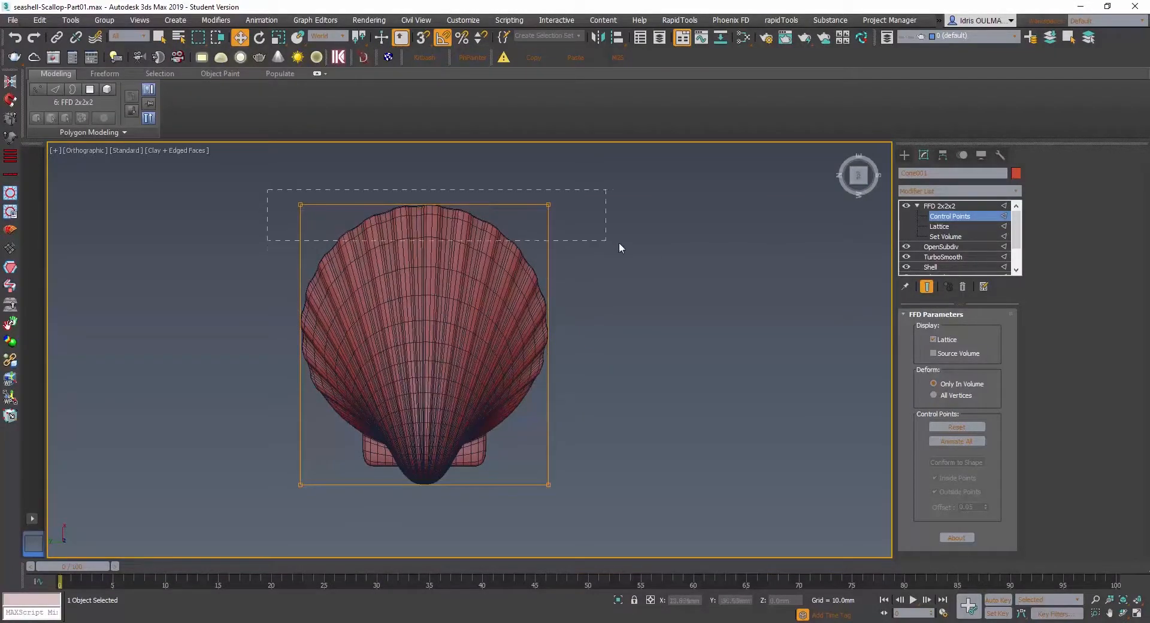
left_click_drag(619, 243, 617, 242)
left_click_drag(424, 162, 423, 211)
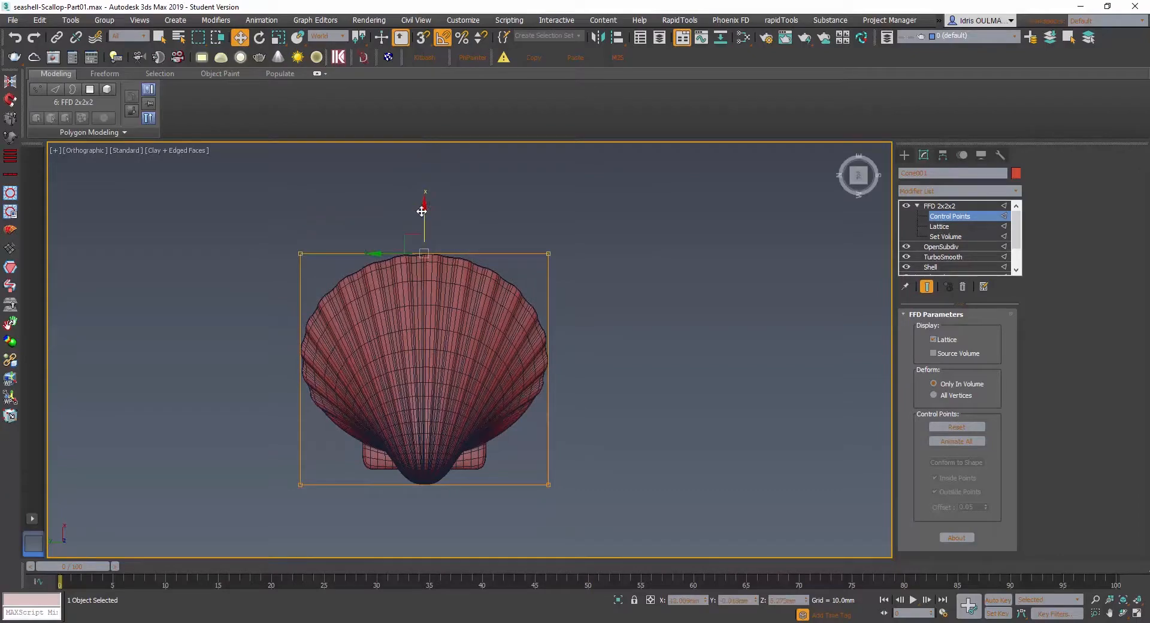
- Switch between Photoshop and 3ds Max to compare the shortened scallop's proportions with the reference photo
left_click(456, 622)
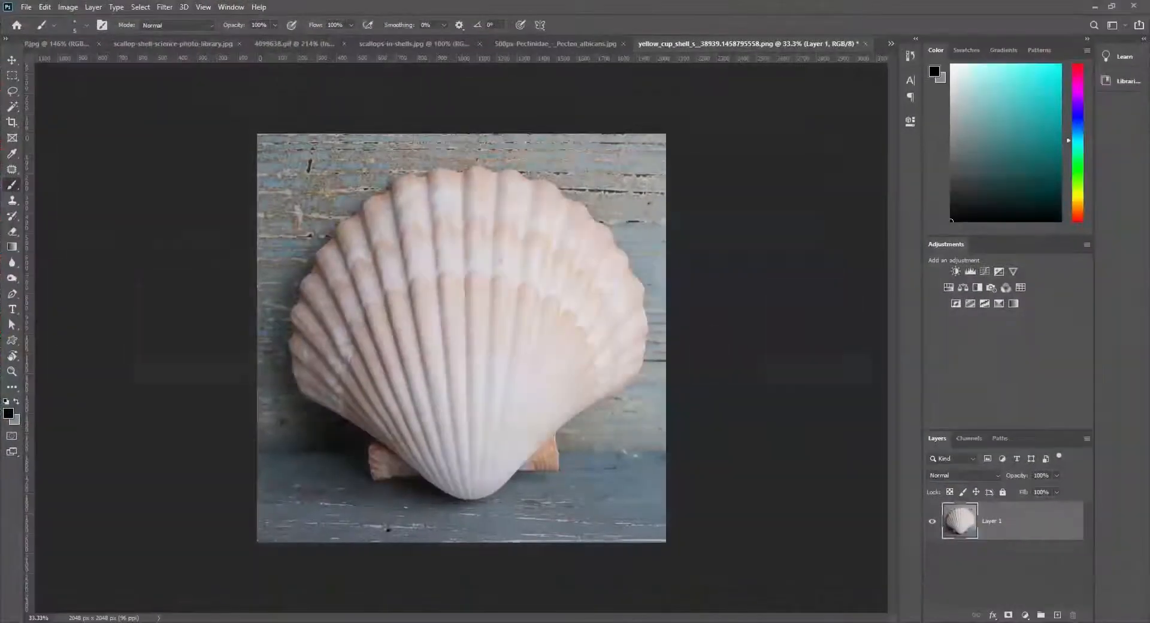
key("alt+Tab")
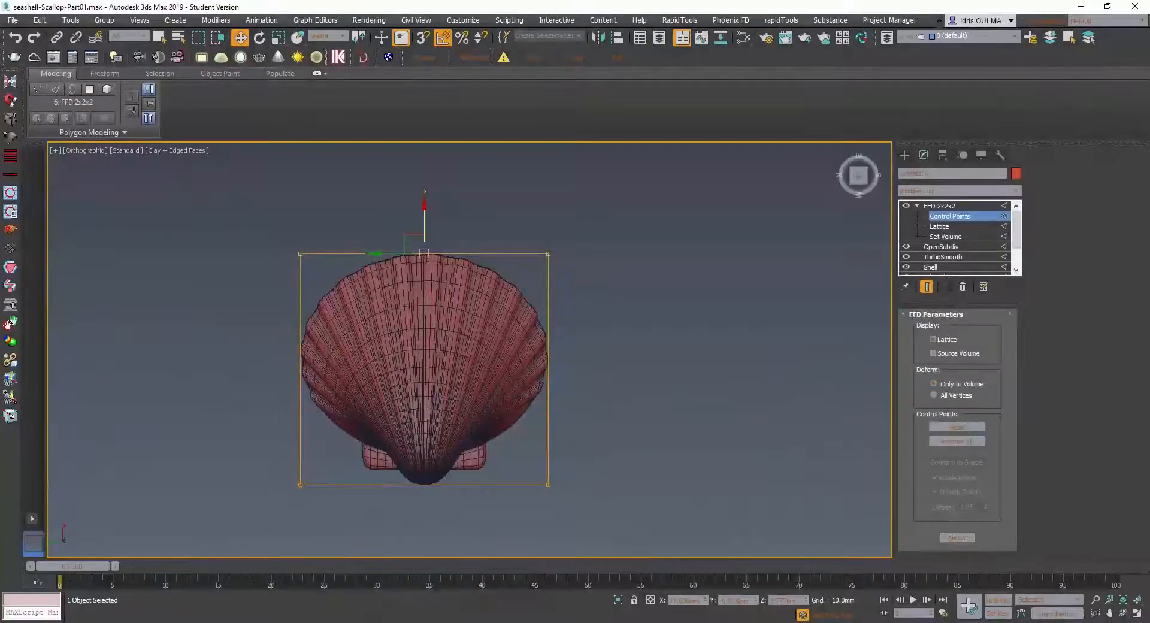
key("alt+Tab")
key("alt+Tab")
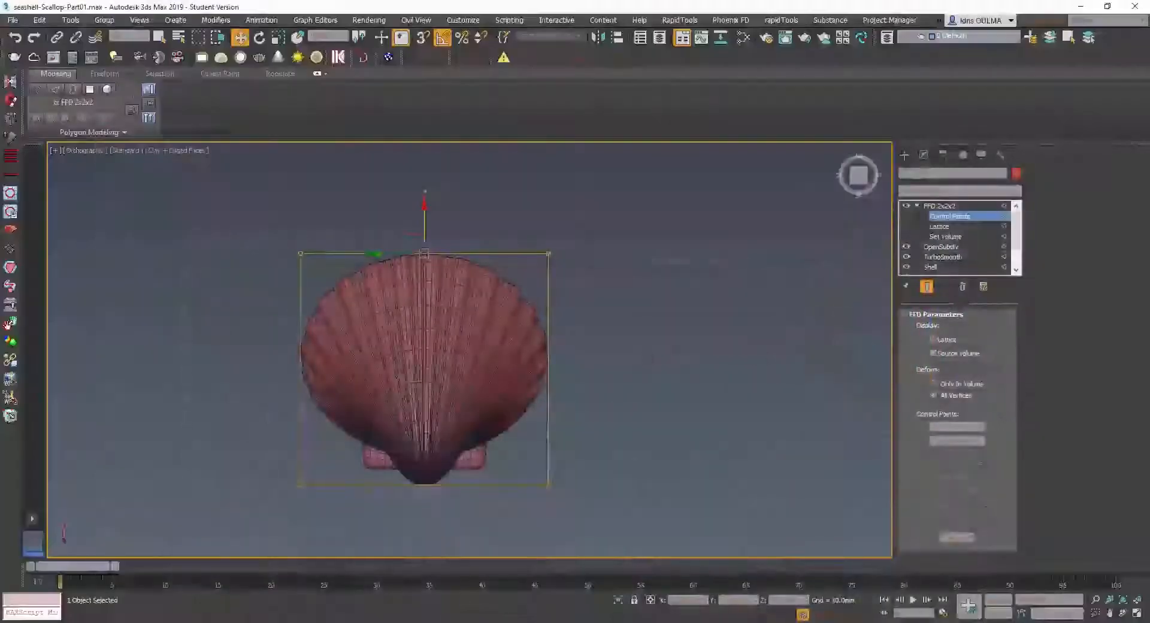
- In a side view, lower all the upper FFD control points slightly to reduce the scallop's height
middle_click_drag(359, 432, 386, 347, "alt")
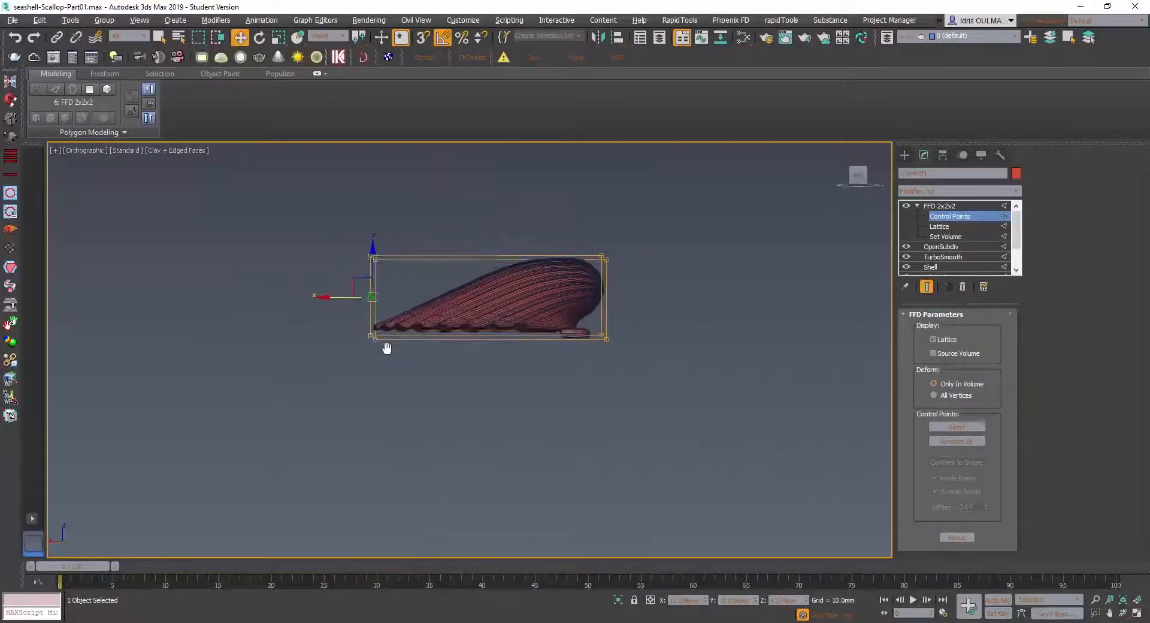
scroll(574, 258, "up", 5)
middle_click_drag(569, 272, 567, 273, "alt")
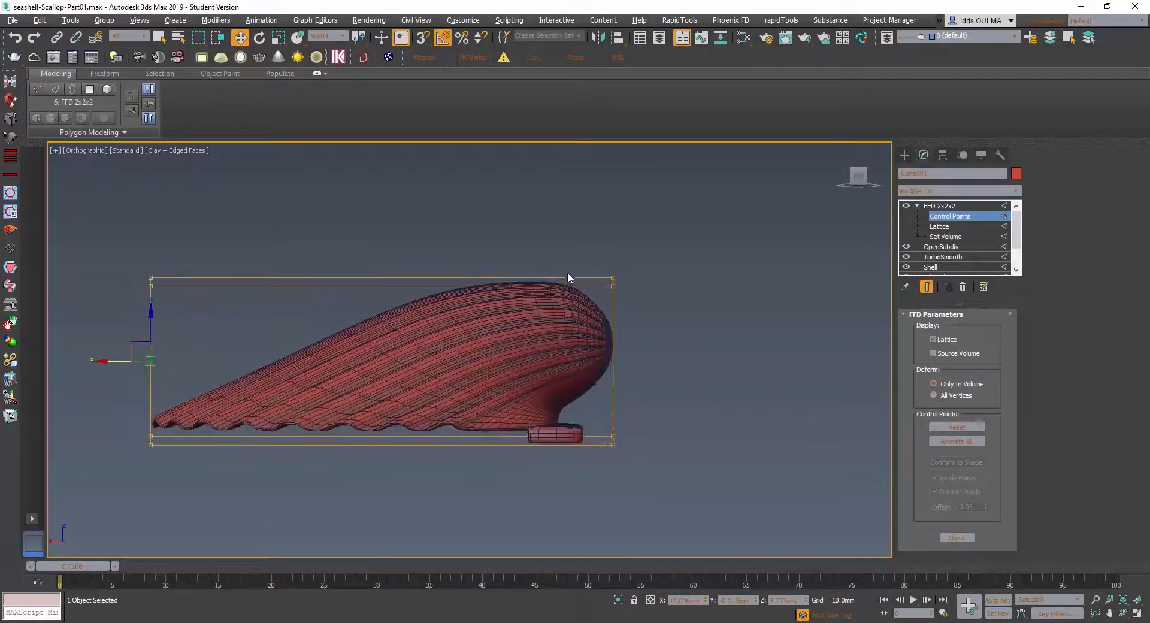
left_click_drag(747, 313, 746, 314)
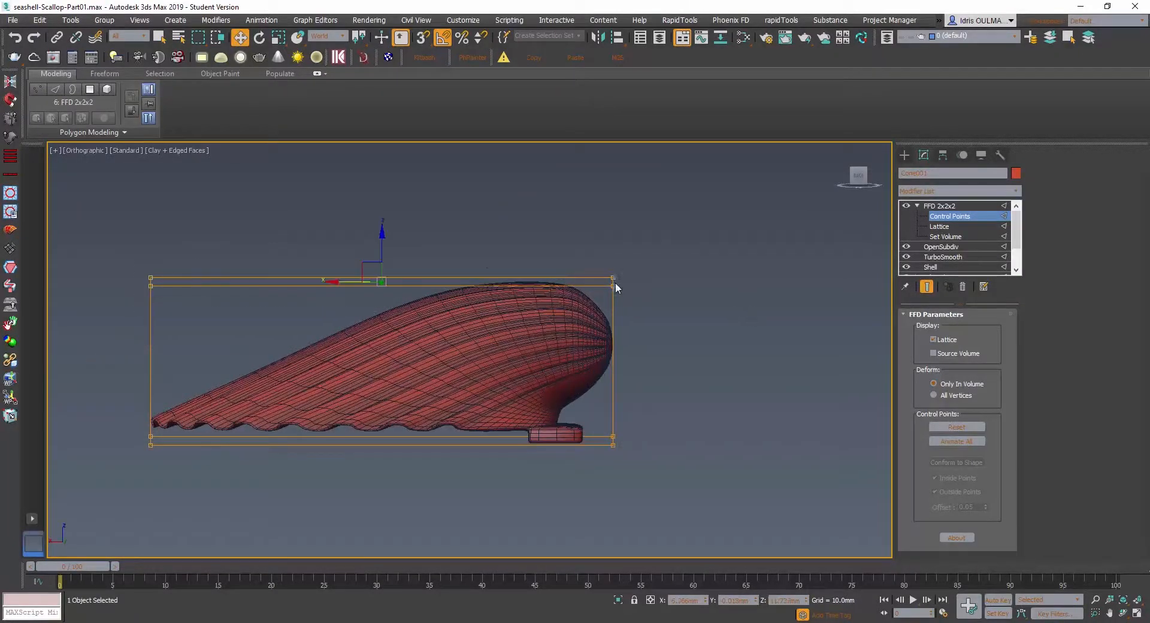
left_click_drag(382, 237, 381, 242)
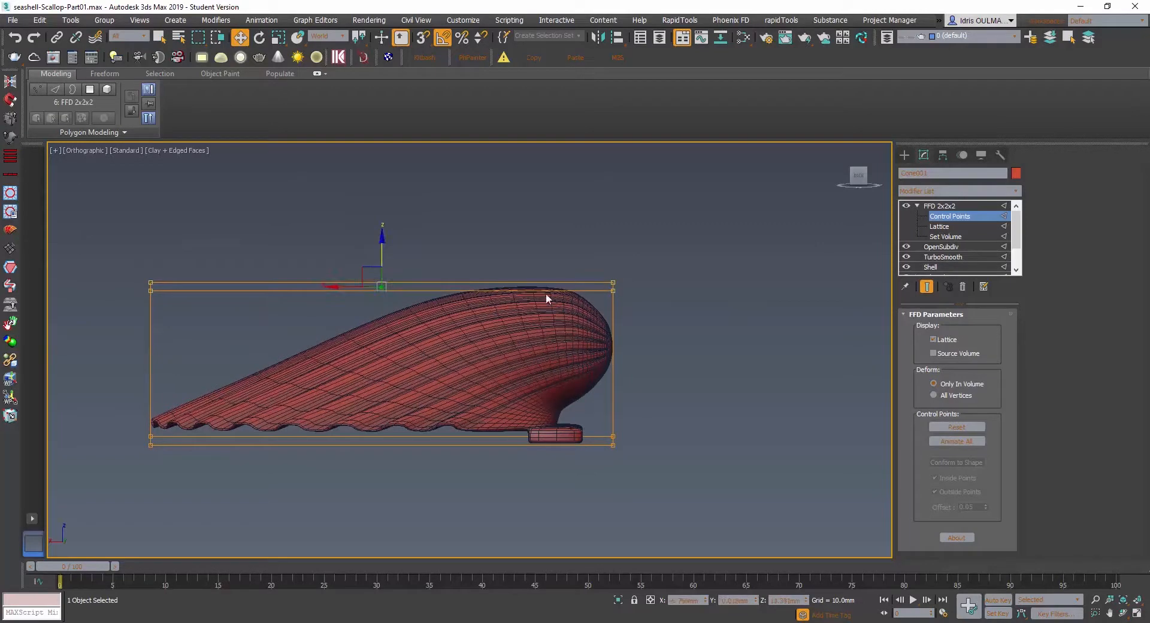
- Lower the upper FFD control points at the hinge end in two small moves to flatten the beak
left_click(682, 253)
left_click_drag(664, 253, 595, 304)
left_click_drag(615, 254, 615, 265)
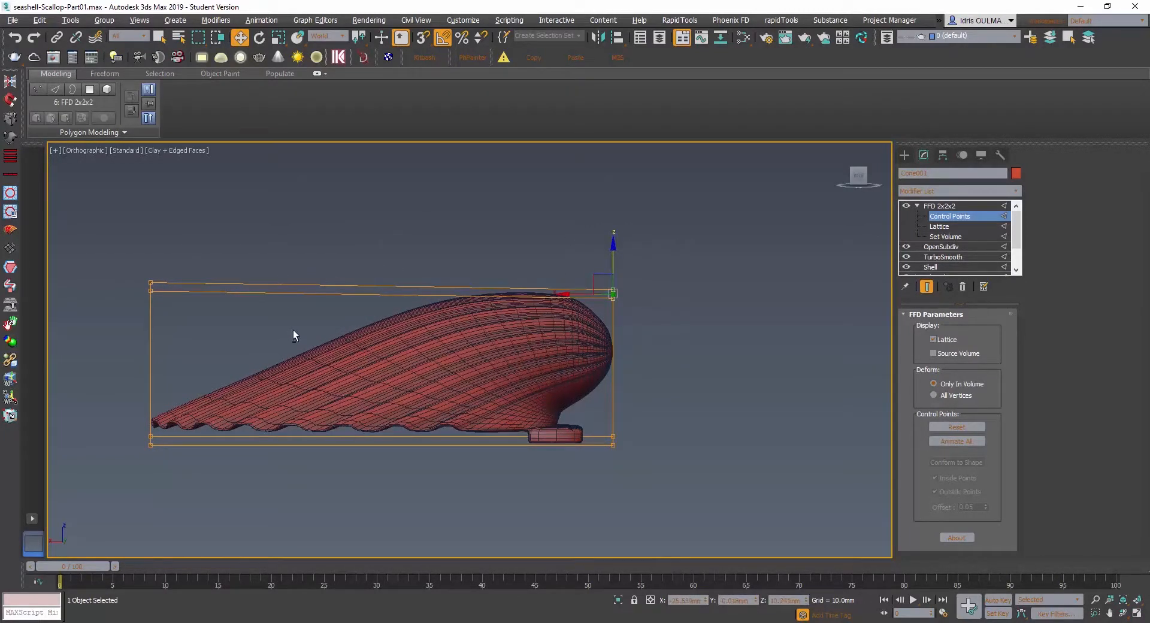
middle_click_drag(336, 322, 337, 391, "alt")
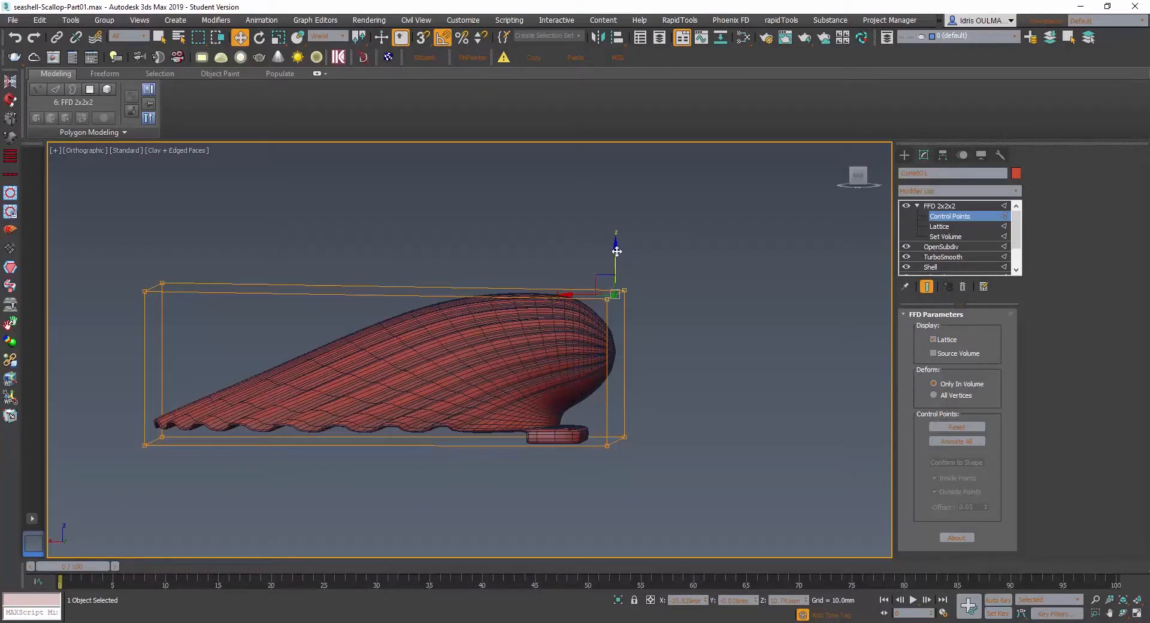
left_click_drag(617, 251, 603, 263)
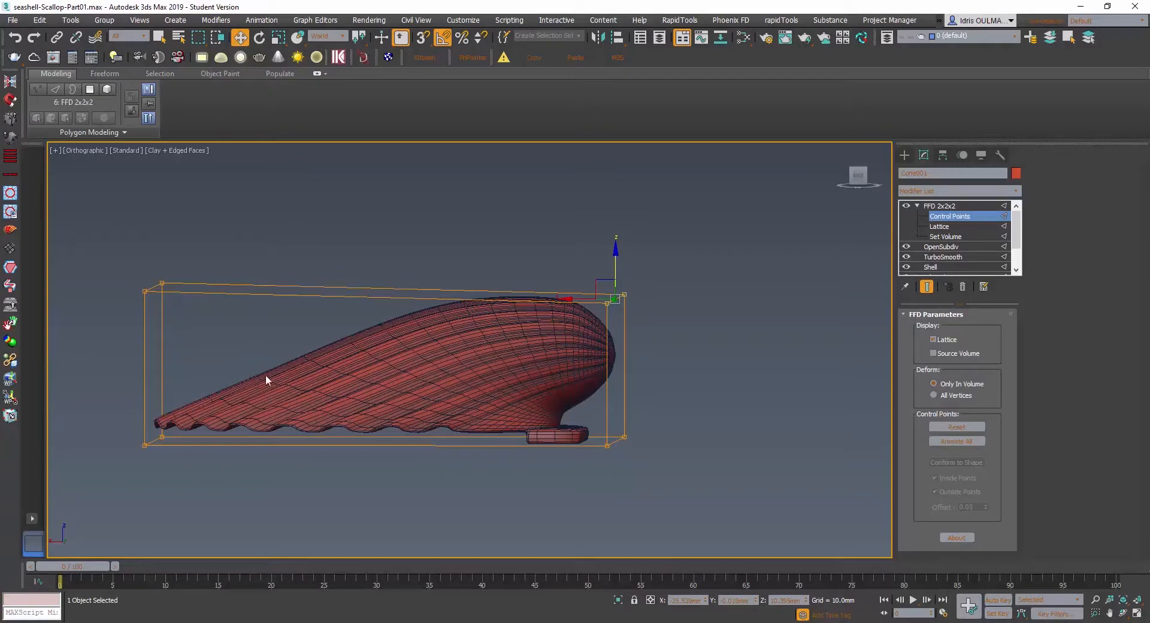
- Hide the edged faces in the viewport, leave the FFD control-point level, and deselect the scallop
mouse_move(394, 392)
middle_mouse_down("alt")
mouse_move(436, 407)
mouse_move(351, 401)
mouse_move(394, 390)
mouse_move(377, 390)
middle_mouse_up("alt")
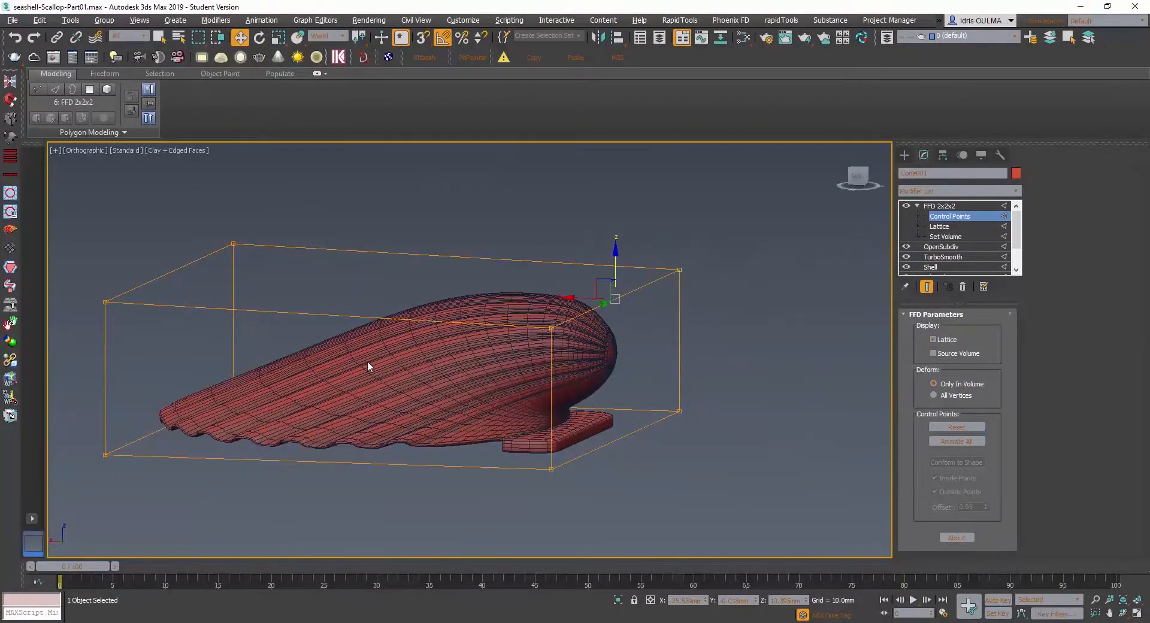
middle_click_drag(367, 362, 381, 396, "alt")
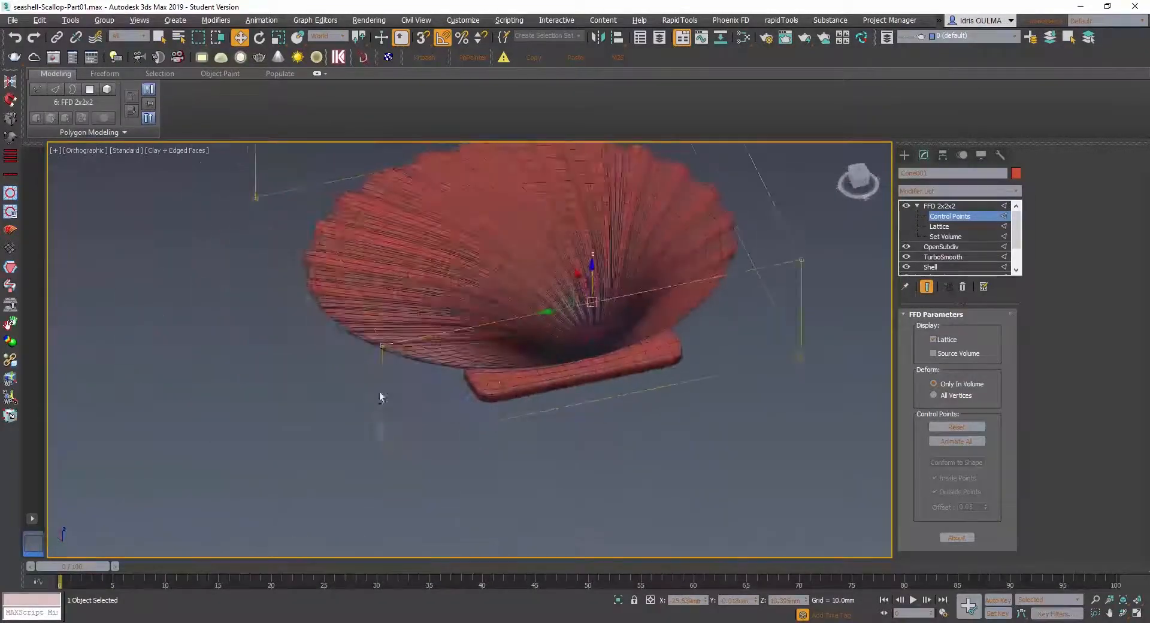
middle_click_drag(500, 380, 442, 458)
middle_click_drag(491, 314, 371, 335, "alt")
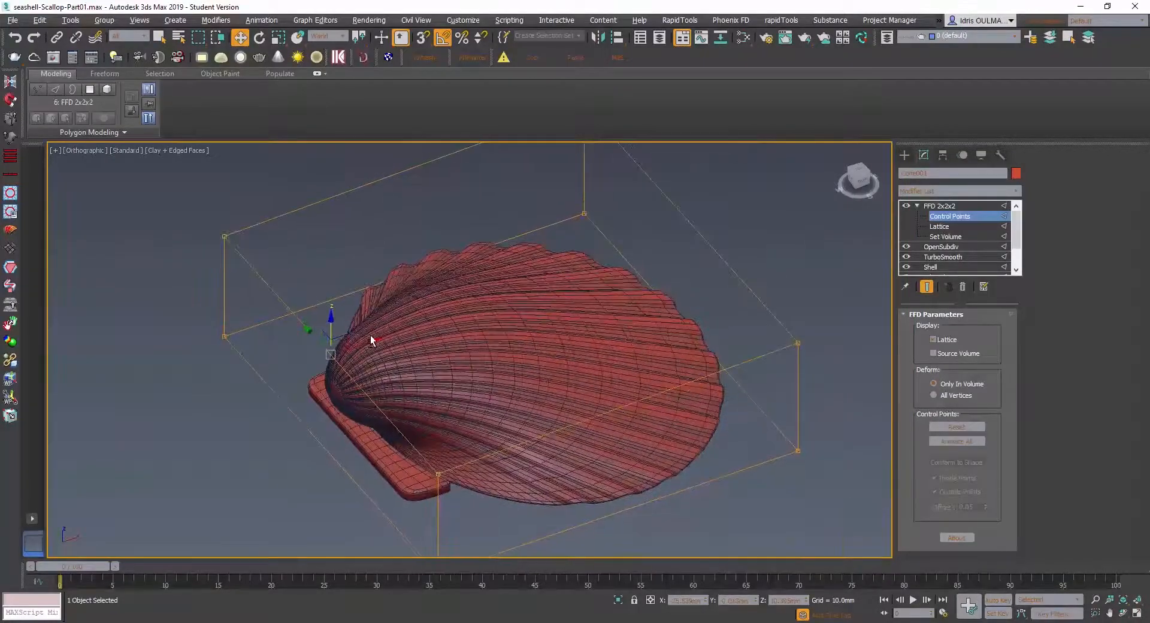
key("F4")
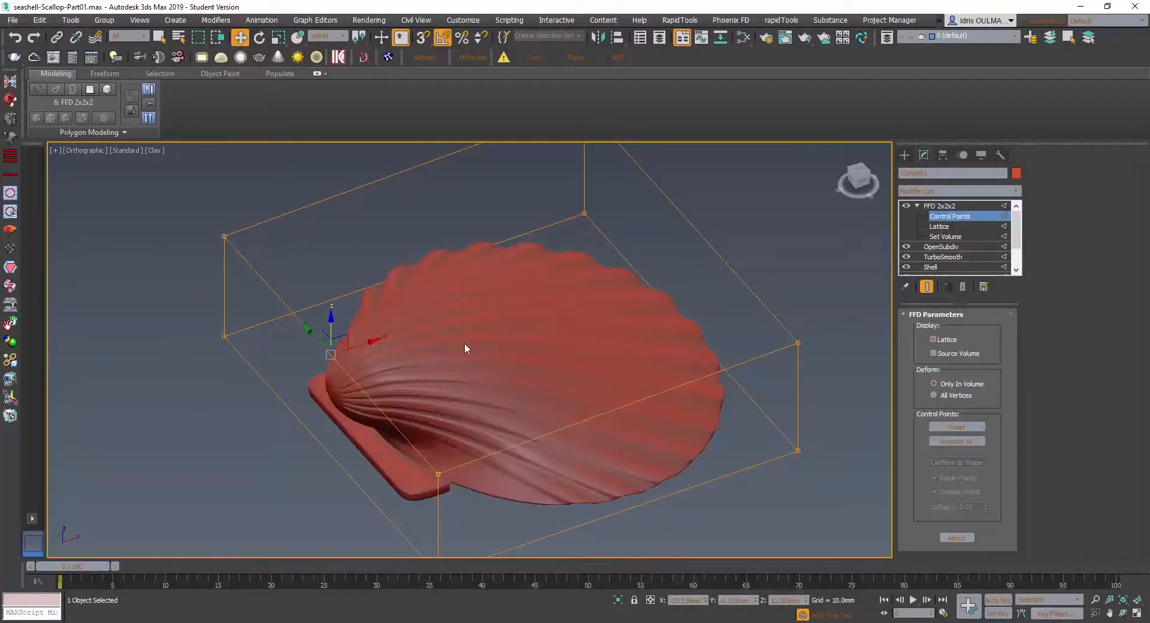
middle_click_drag(465, 344, 542, 354, "alt")
left_click(642, 358)
middle_click_drag(453, 349, 479, 347, "alt")
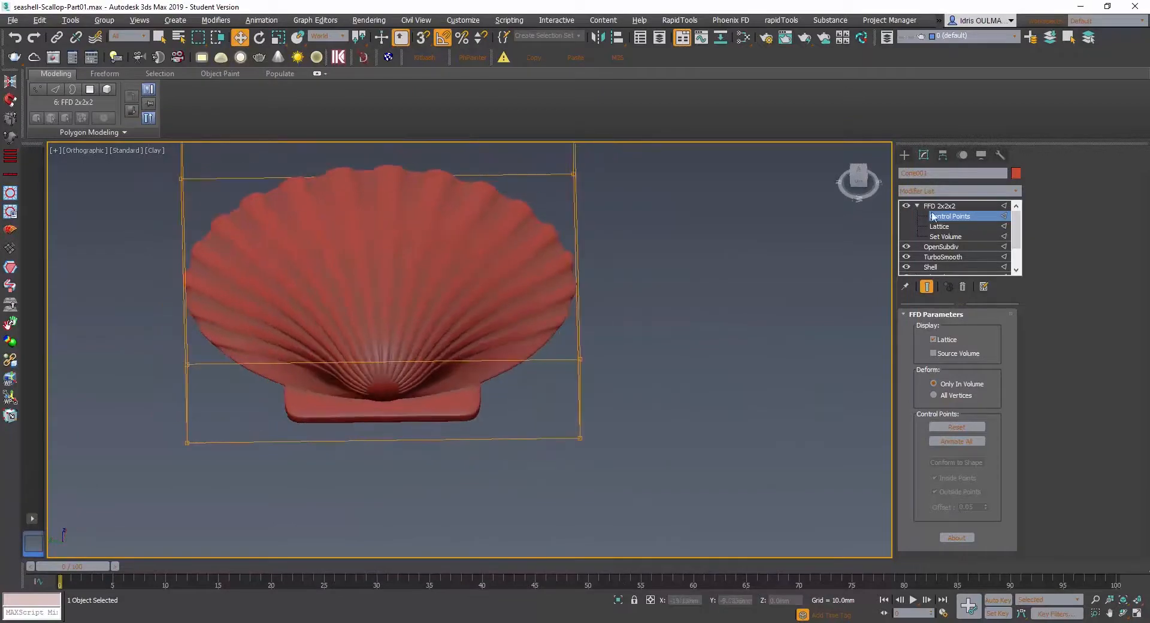
left_click(968, 207)
left_click(818, 225)
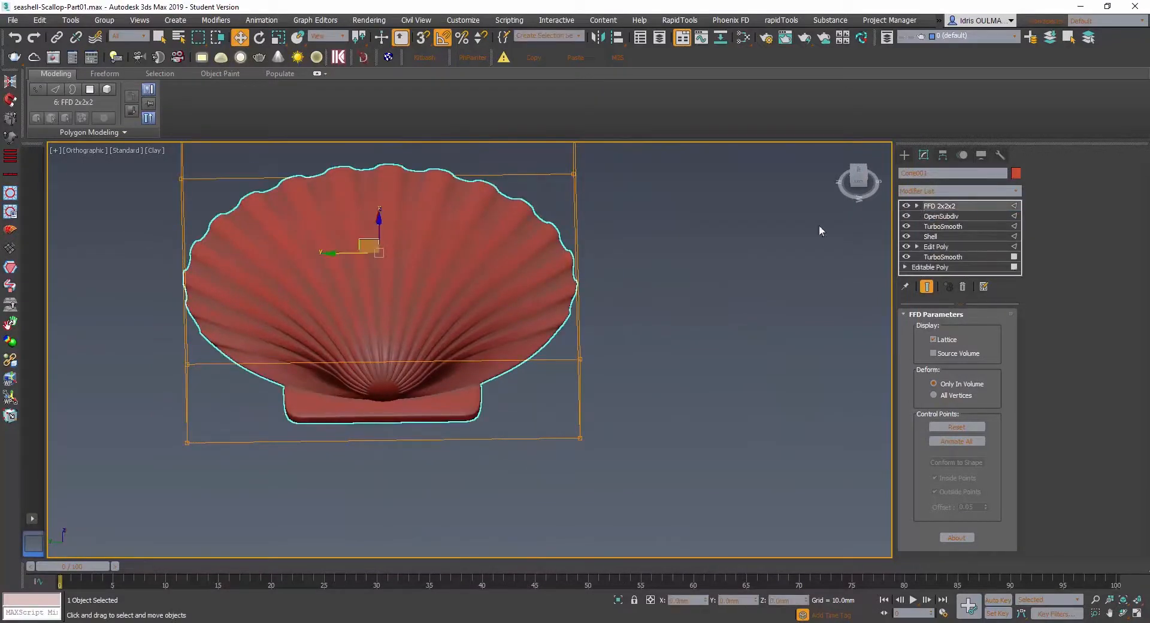
- Inspect the scallop from the side and hinge end, and switch to Photoshop to look through the other scallop reference photos, ending with OIP.jpg
middle_click_drag(586, 284, 479, 385, "alt")
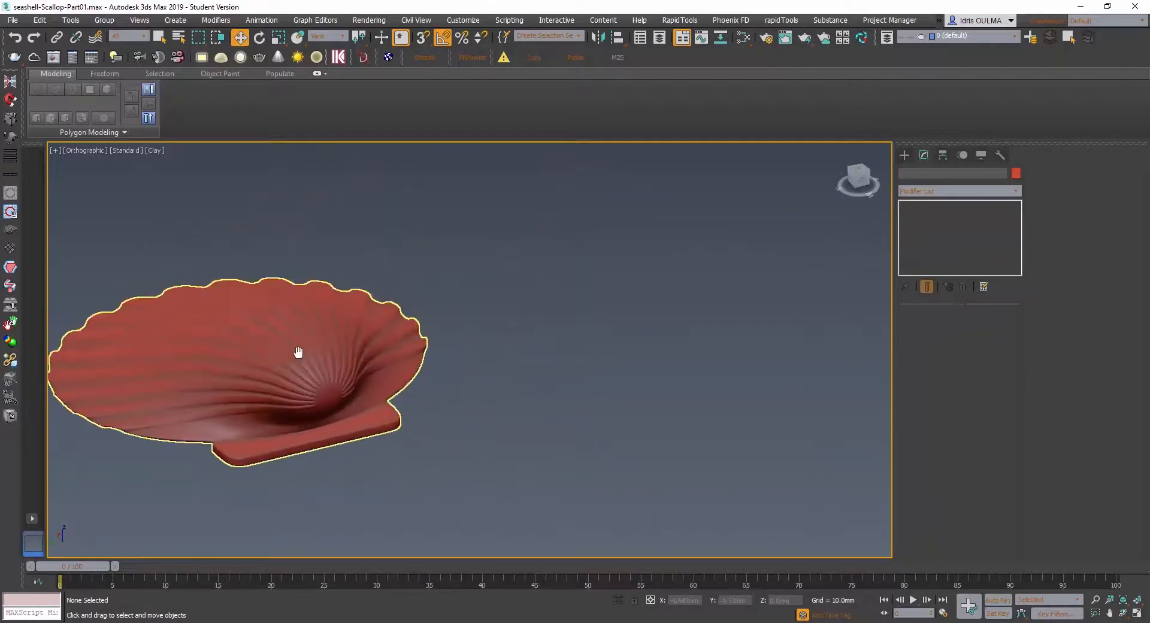
middle_click_drag(298, 351, 176, 401)
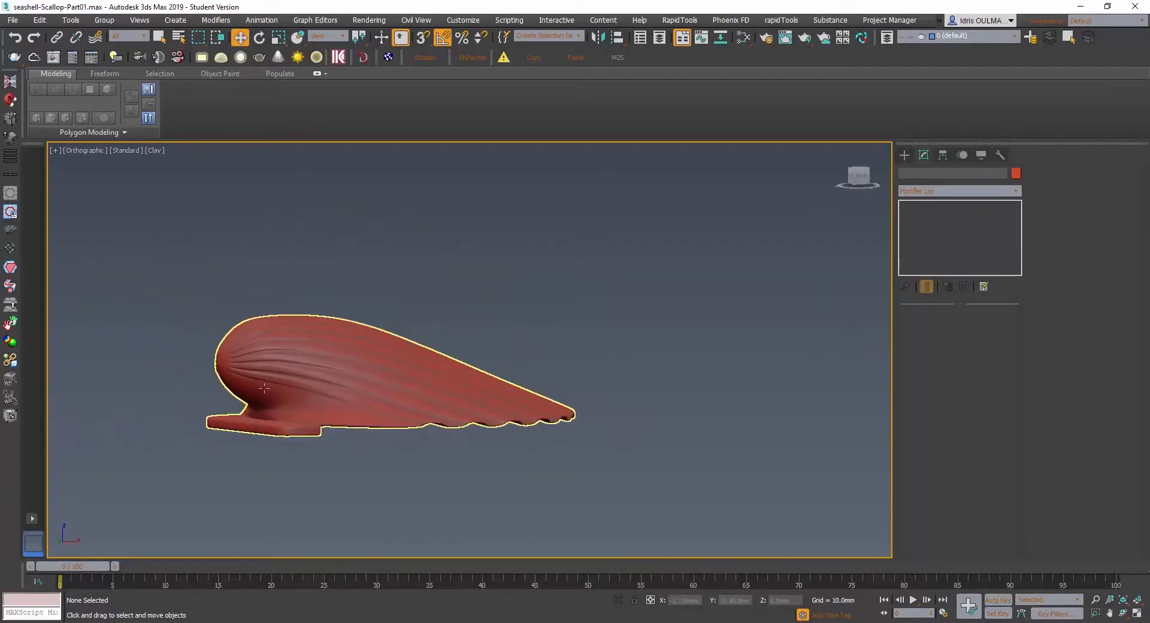
middle_click_drag(245, 422, 281, 433, "alt")
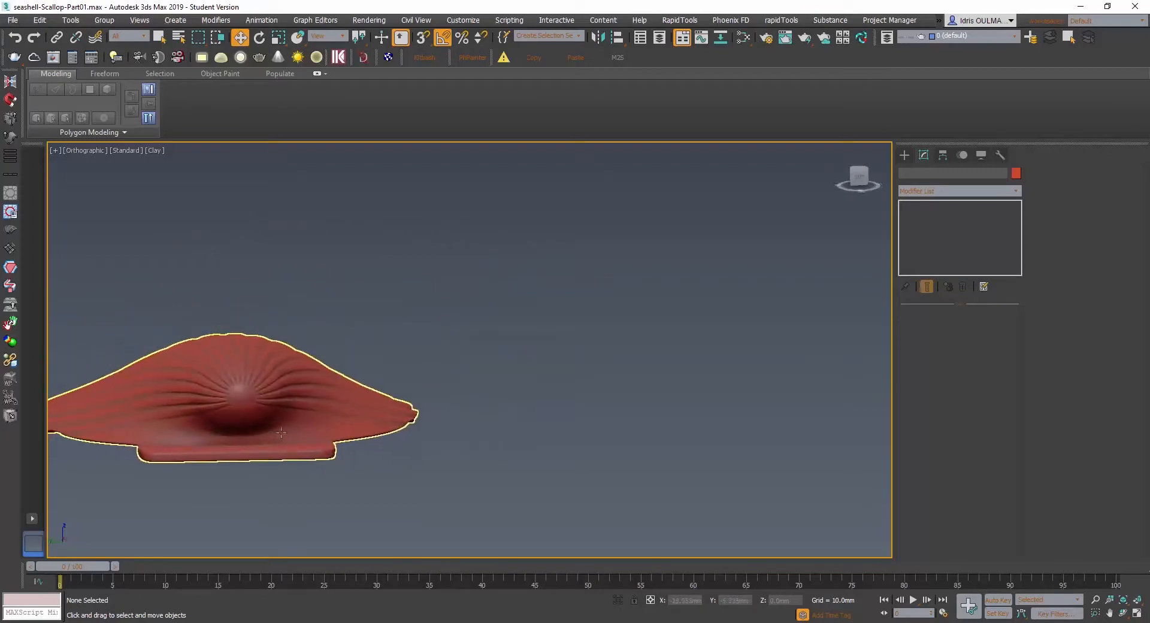
middle_click_drag(256, 372, 308, 460, "alt")
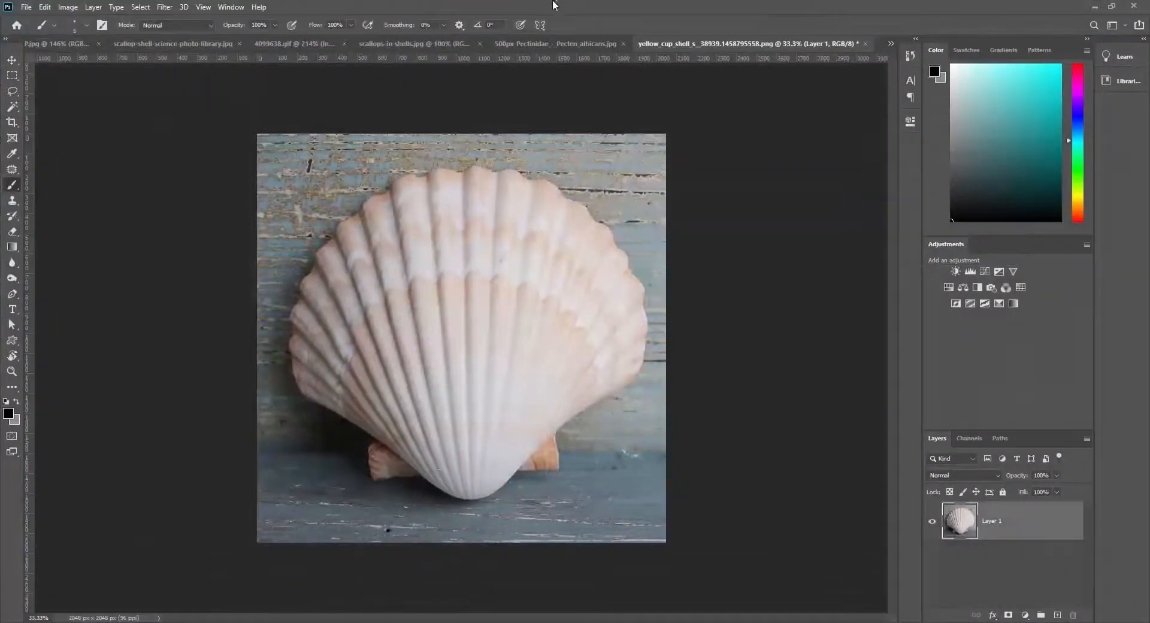
left_click(575, 45)
left_click(430, 45)
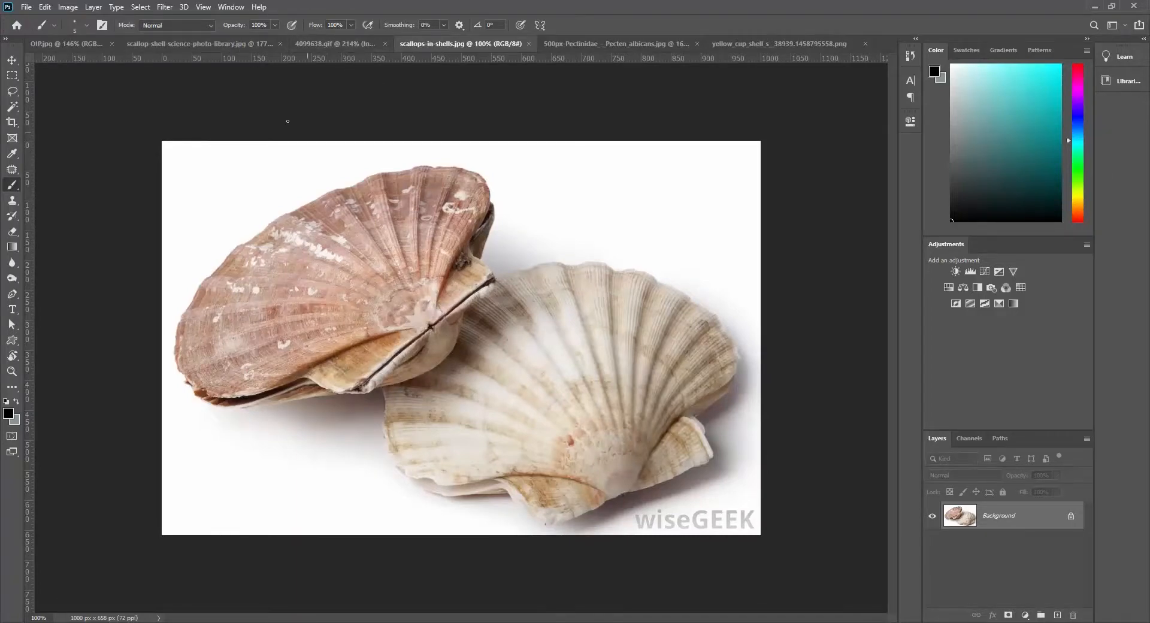
left_click(240, 46)
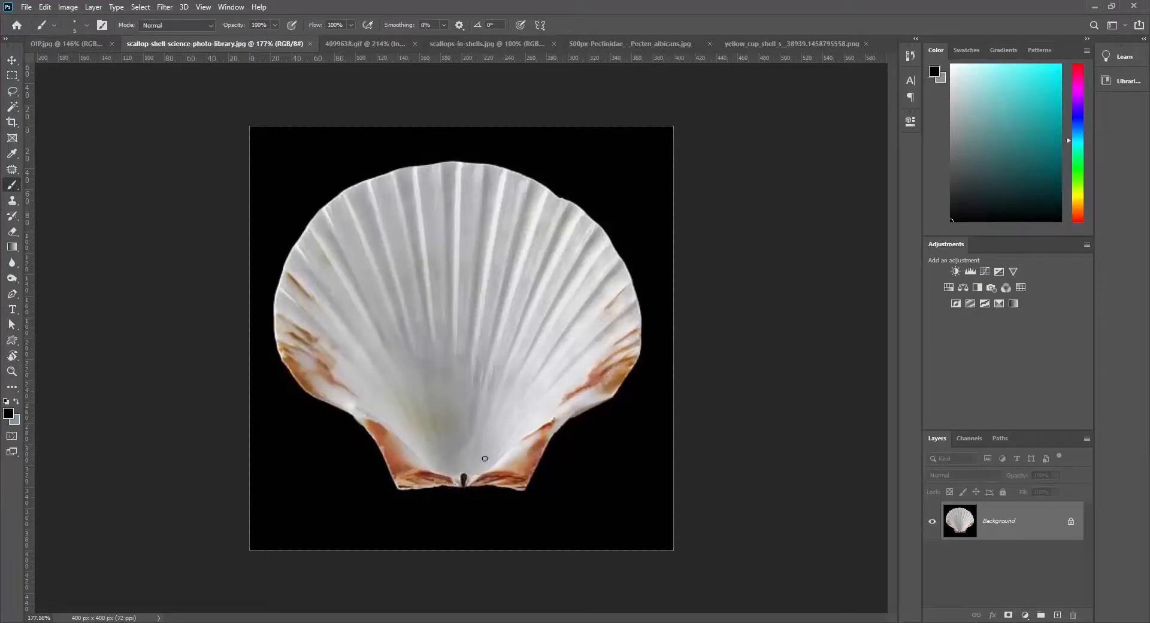
left_click(53, 45)
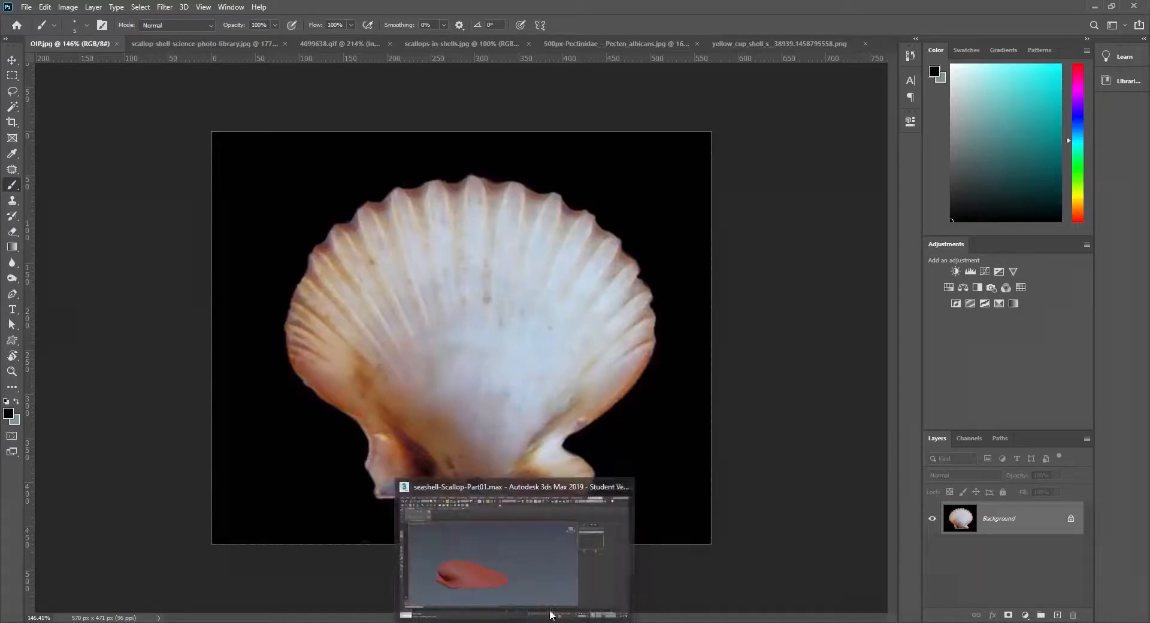
mouse_move(547, 601)
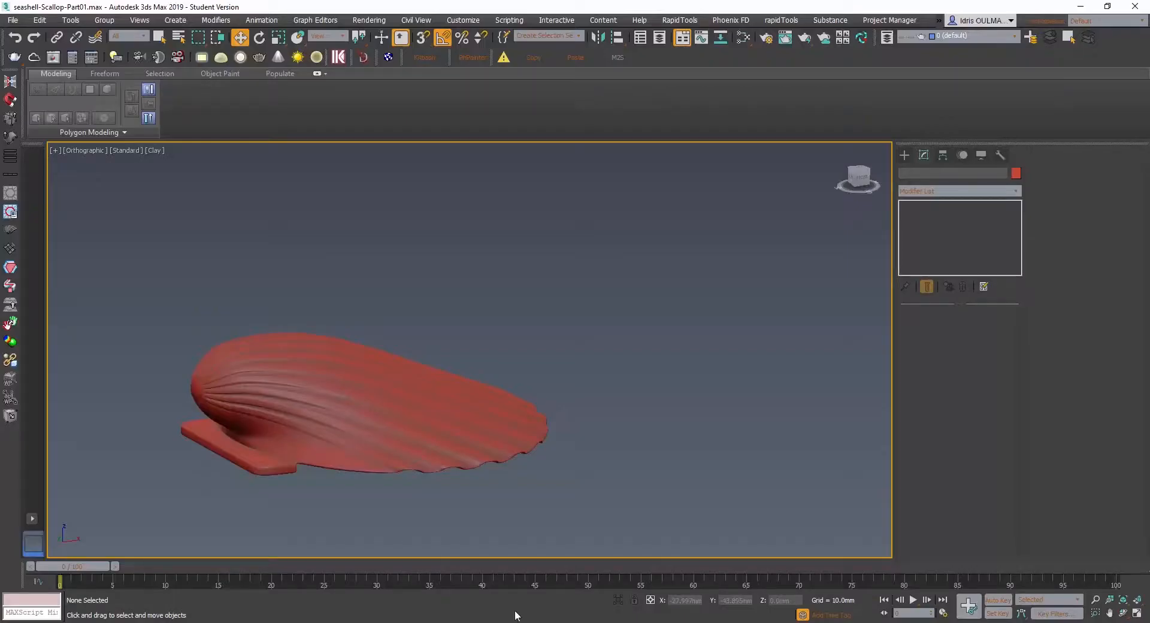
- Return to 3ds Max, inspect the finished scallop from several angles, and select it to view it with its FFD lattice
middle_click_drag(231, 369, 255, 369, "alt")
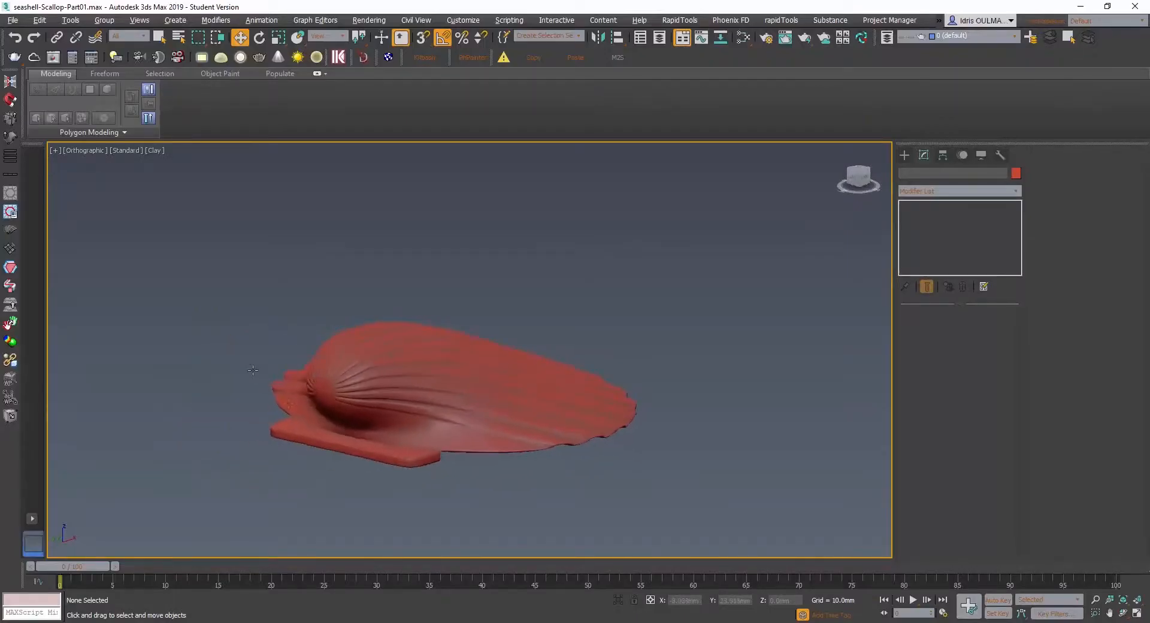
middle_click_drag(345, 417, 304, 351, "alt")
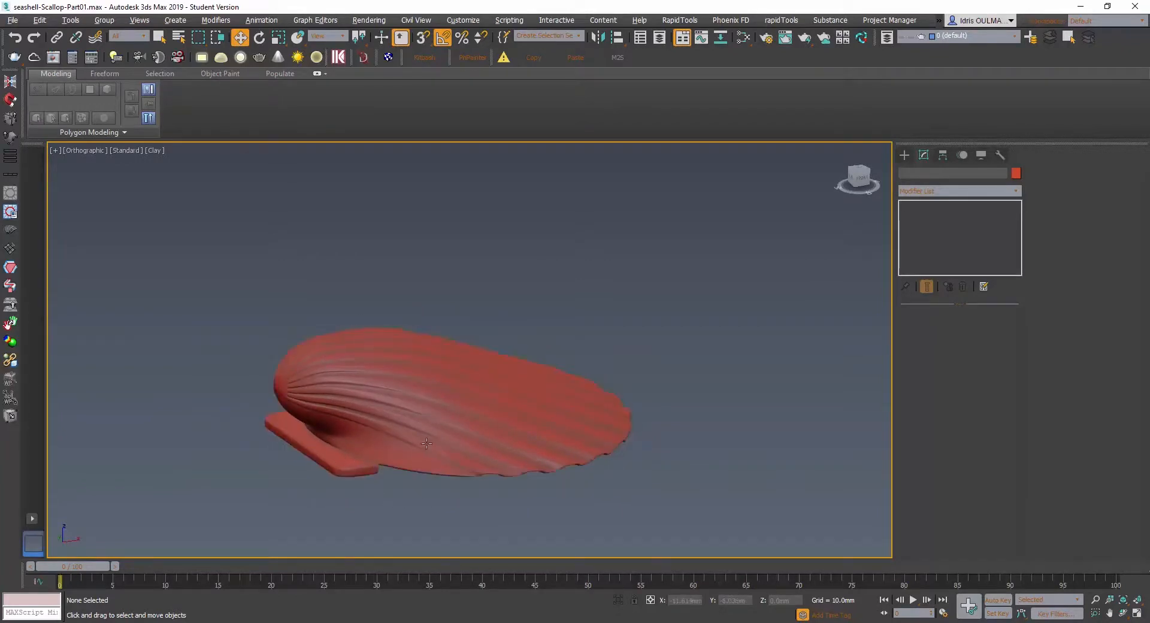
middle_click_drag(539, 471, 432, 465, "alt")
middle_click_drag(424, 442, 477, 448, "alt")
left_click(522, 419)
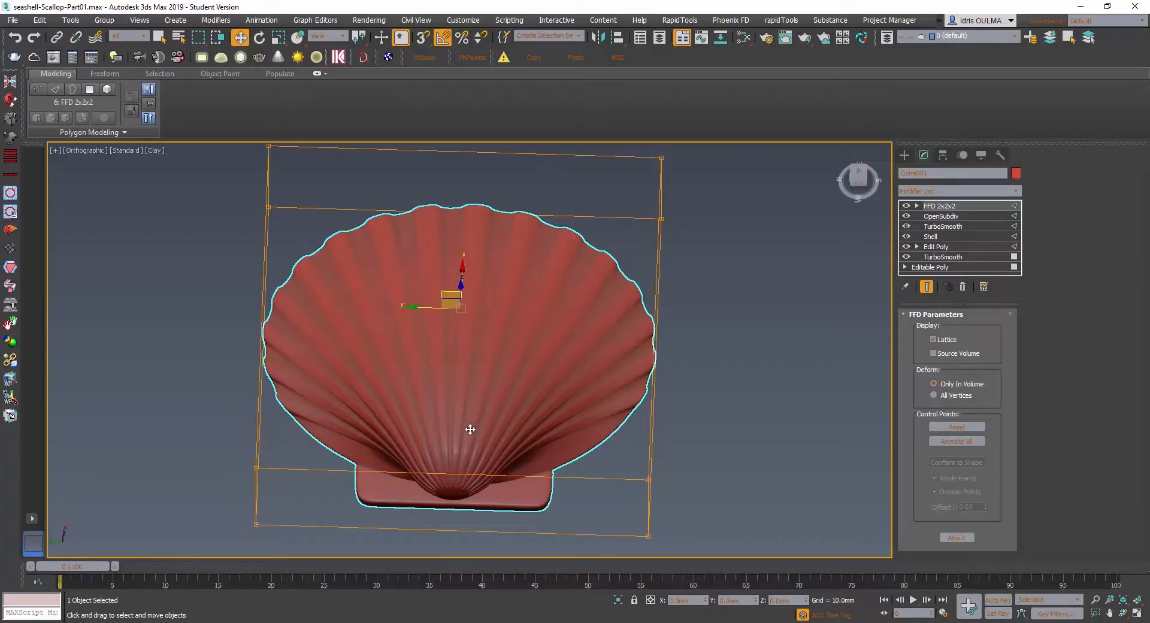
middle_click_drag(471, 429, 446, 390, "alt")
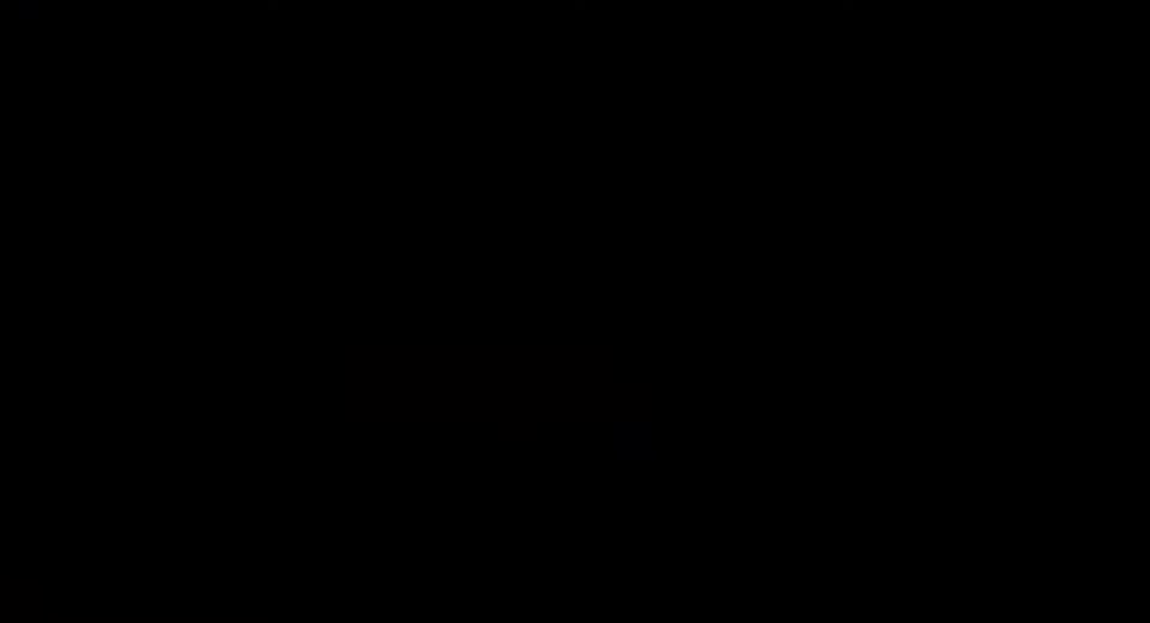